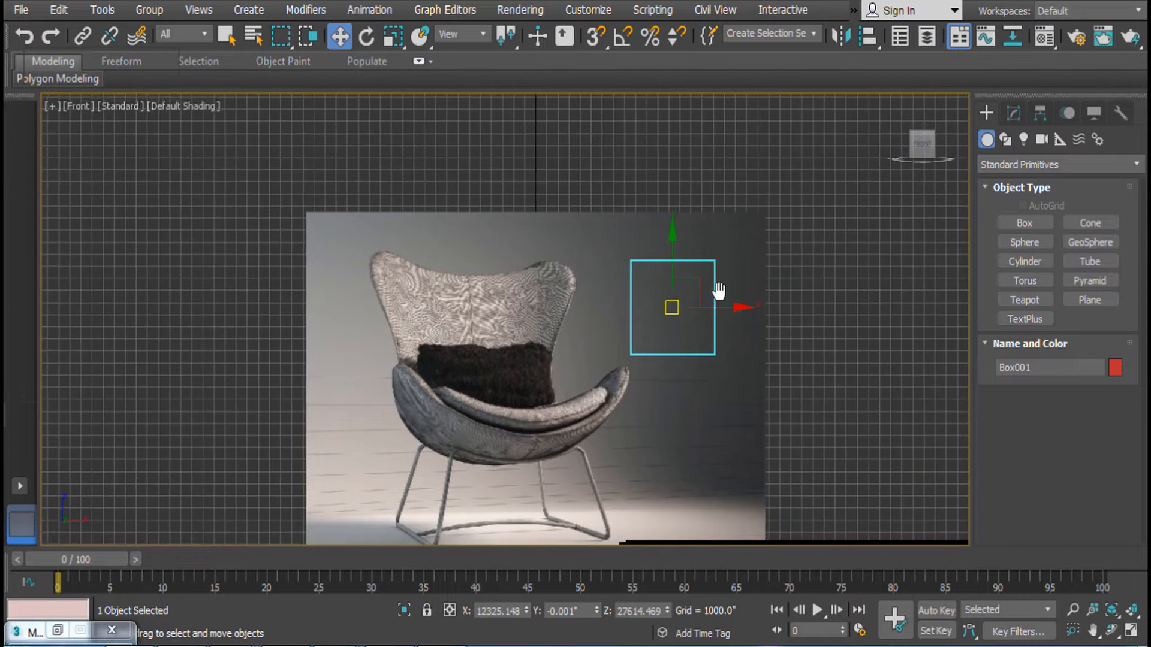
Move the box out in front of the chair reference image, into the empty space beside it
left_click(784, 267)
scroll(733, 319, "up", 2)
key("ctrl+z")
left_click_drag(644, 299, 835, 304)
middle_click_drag(835, 304, 493, 203)
left_click_drag(501, 217, 539, 232)
scroll(590, 254, "down", 5)
middle_click_drag(591, 255, 650, 327, "alt")
left_click_drag(550, 227, 633, 393)
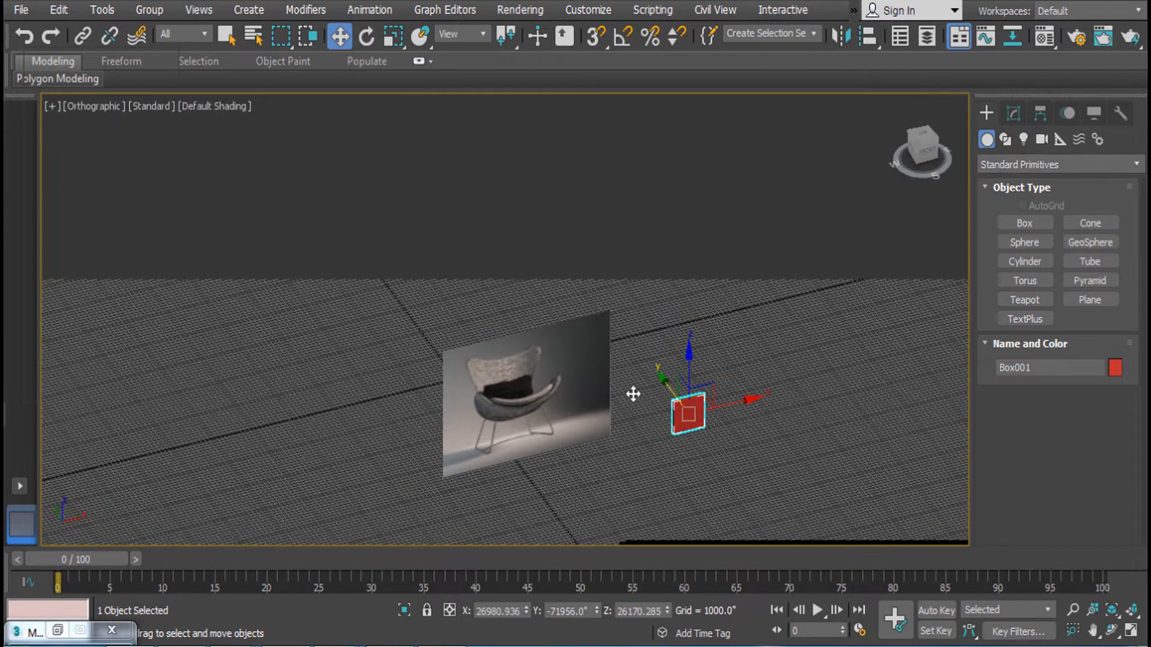
Hide the viewport grid
left_click(84, 107)
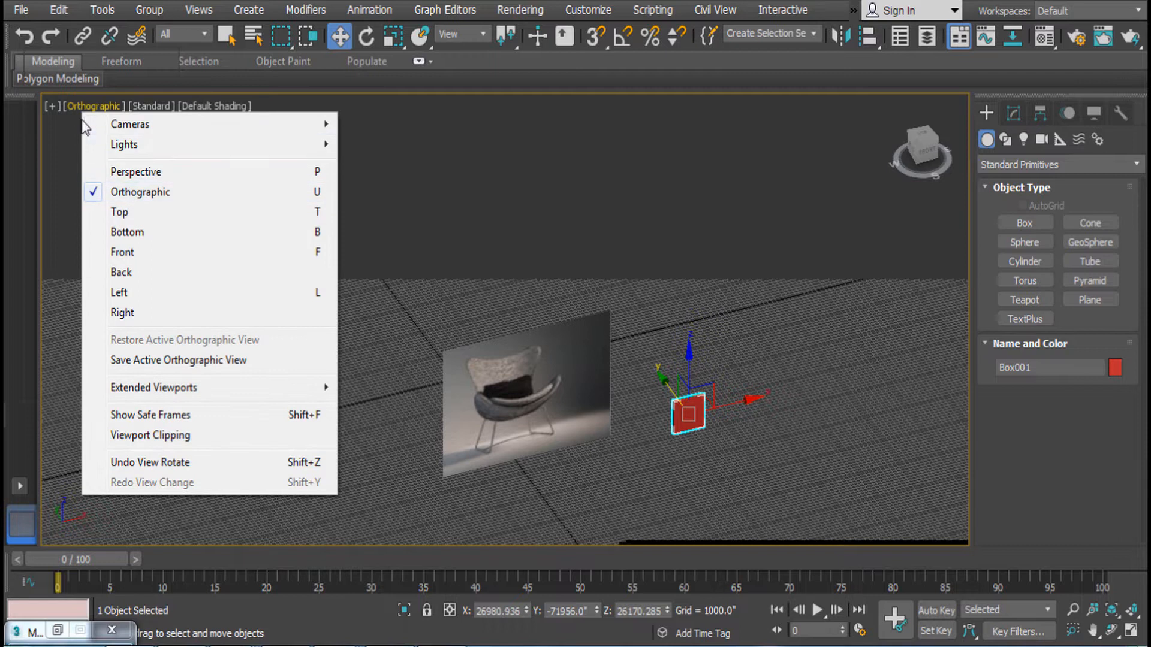
left_click(49, 107)
left_click(96, 192)
middle_click_drag(642, 352, 629, 333)
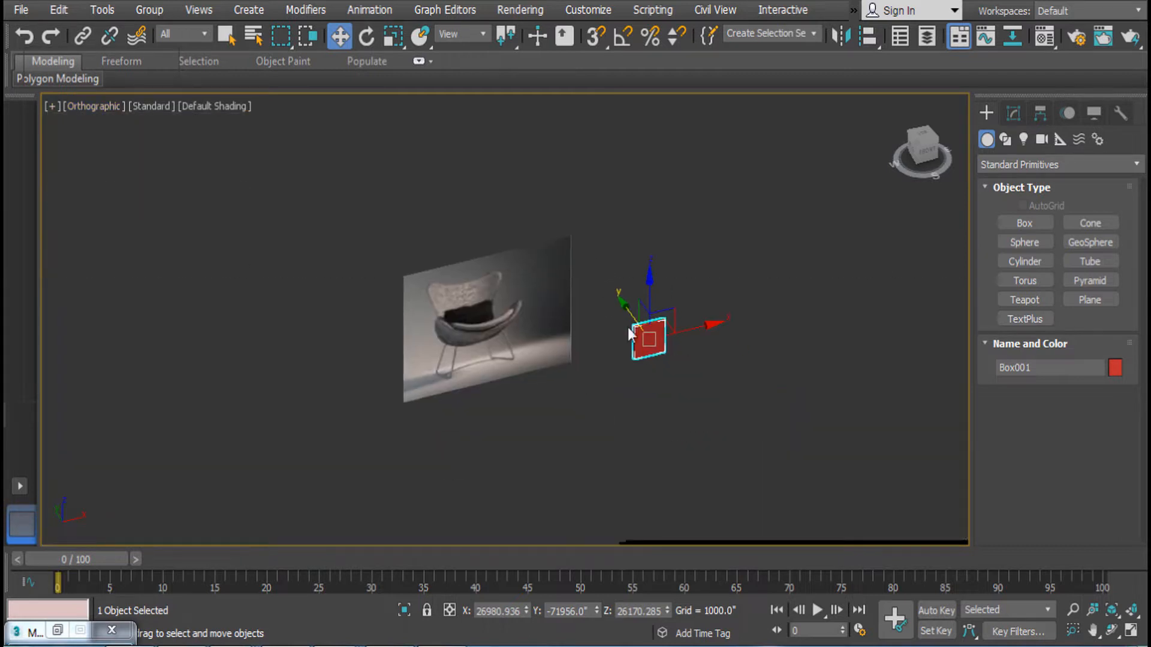
Switch to the front view and move the box over the side of the chair's backrest
left_click_drag(662, 324, 515, 265)
key("f")
key("z")
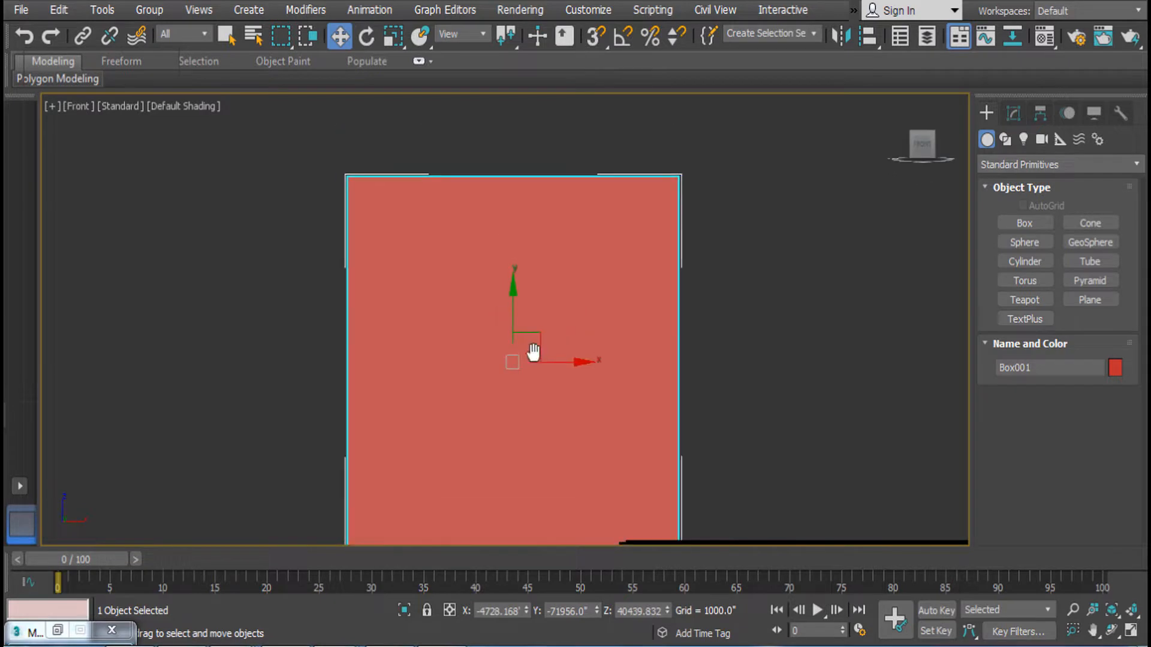
scroll(533, 351, "down", 5)
middle_click_drag(548, 347, 489, 171)
left_click_drag(490, 171, 622, 376)
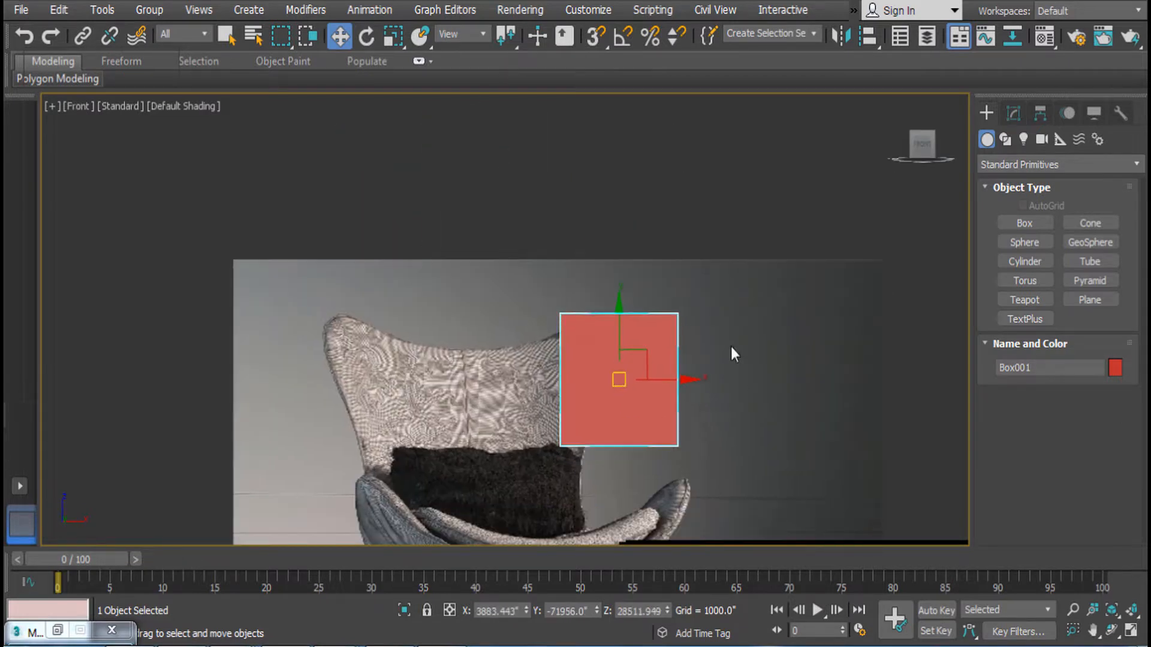
middle_click_drag(732, 351, 668, 178)
Show the box's parameters, turn on edged-faces shading, and place the box in the empty space beside the reference image
left_click(1017, 113)
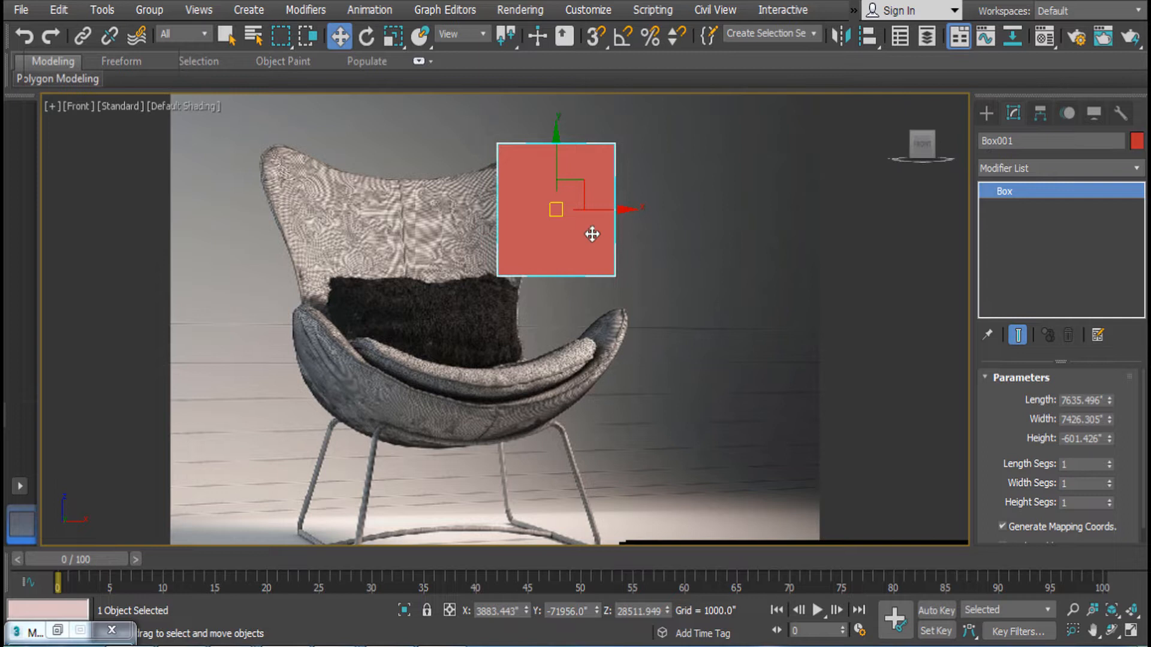
left_click_drag(581, 270, 414, 261)
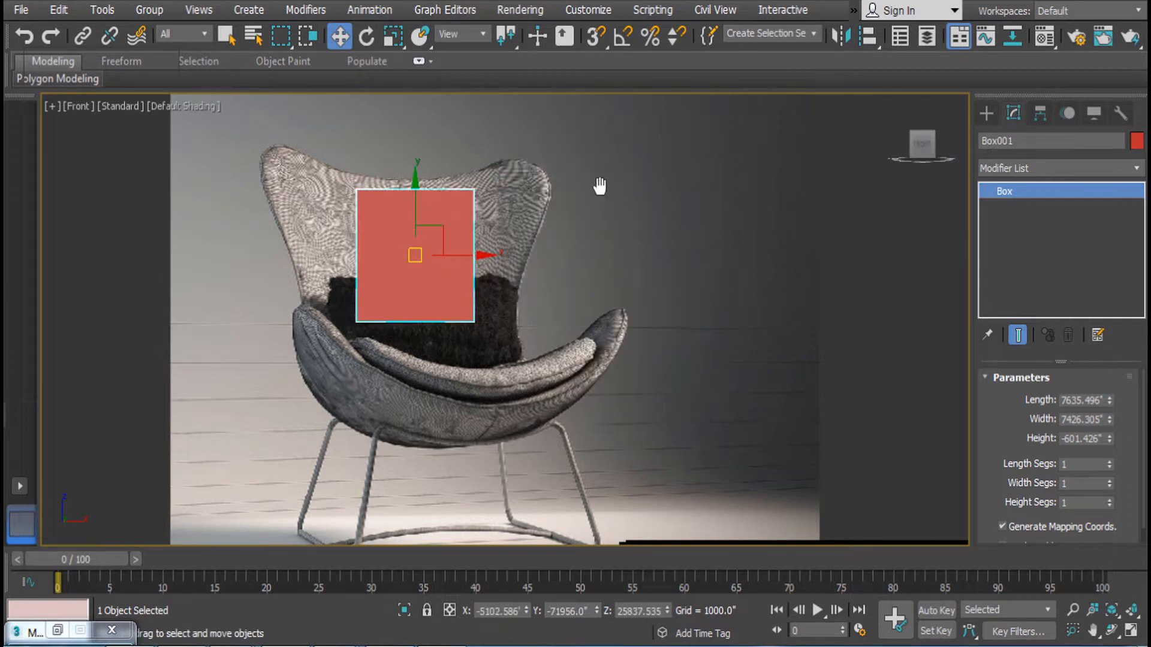
middle_click_drag(450, 264, 395, 282)
left_click_drag(386, 264, 709, 222)
middle_click_drag(709, 222, 634, 244)
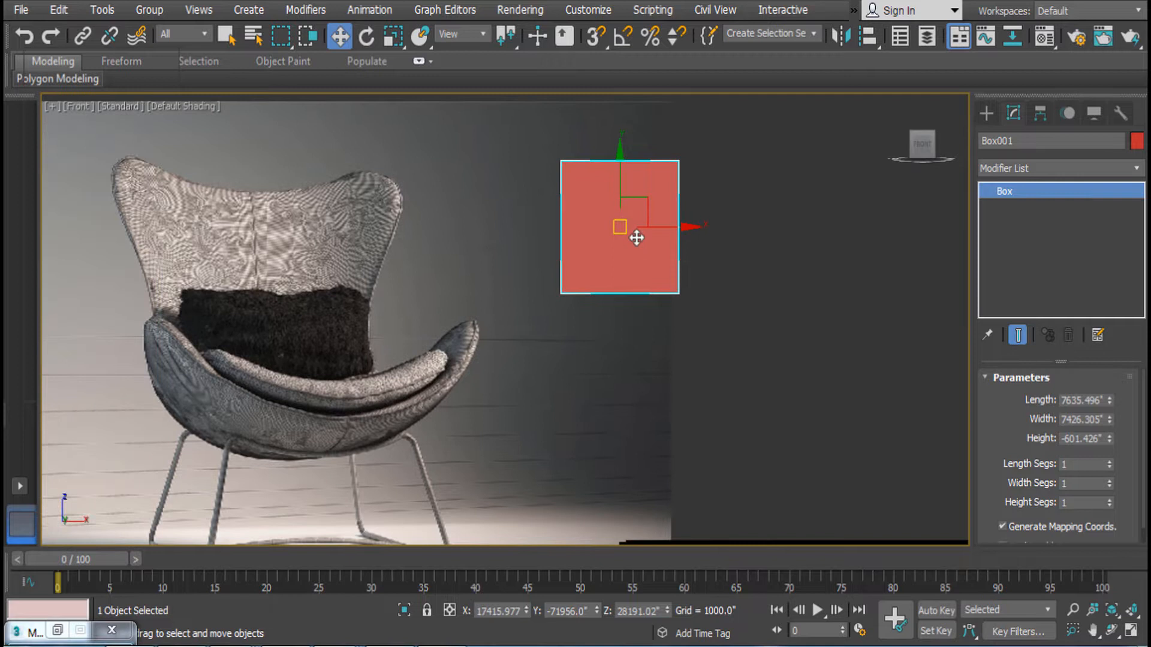
key("F3")
key("F4")
left_click_drag(669, 260, 852, 316)
Thicken the box by scaling only its depth to about 380%, and return to the front view
mouse_move(803, 285)
middle_mouse_down()
mouse_move(670, 258)
mouse_move(745, 347)
mouse_move(747, 284)
mouse_move(722, 266)
mouse_move(922, 318)
mouse_move(809, 304)
middle_mouse_up()
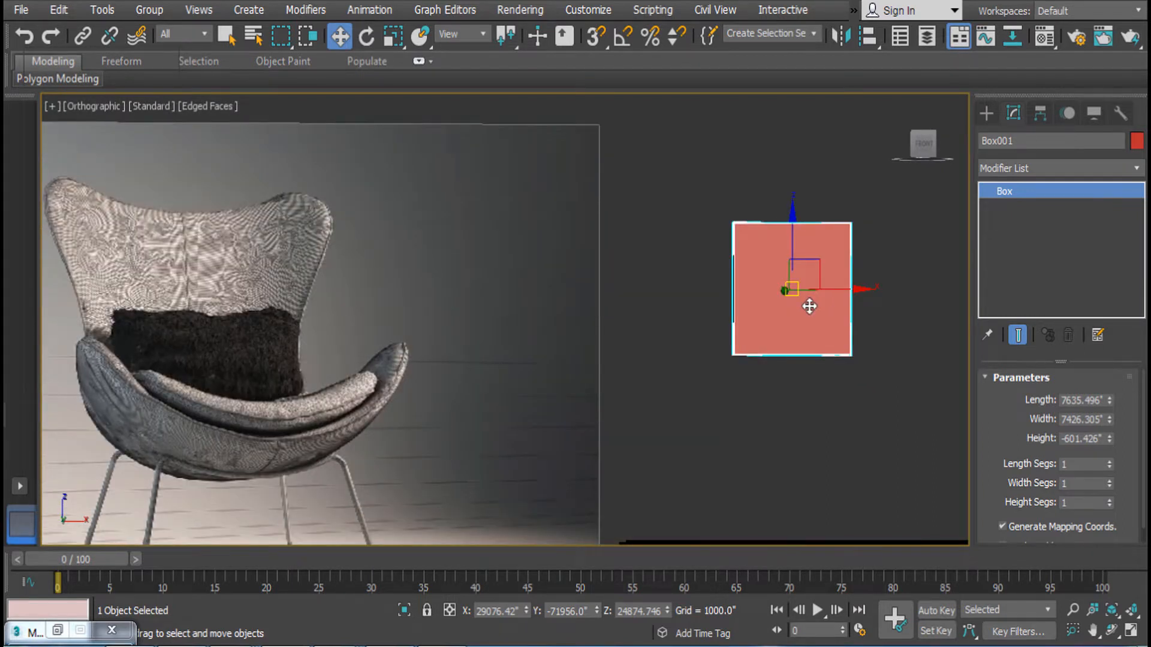
middle_click_drag(783, 295, 681, 360)
key("r")
key("r")
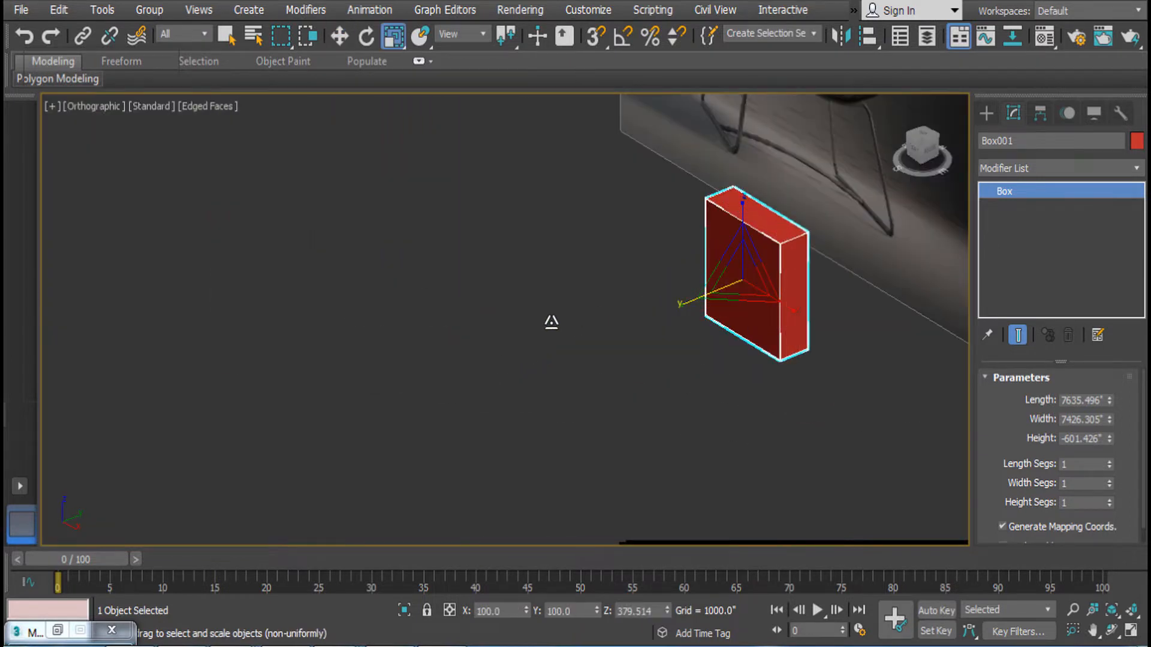
key("f")
scroll(715, 307, "down", 4)
middle_click_drag(739, 301, 811, 279)
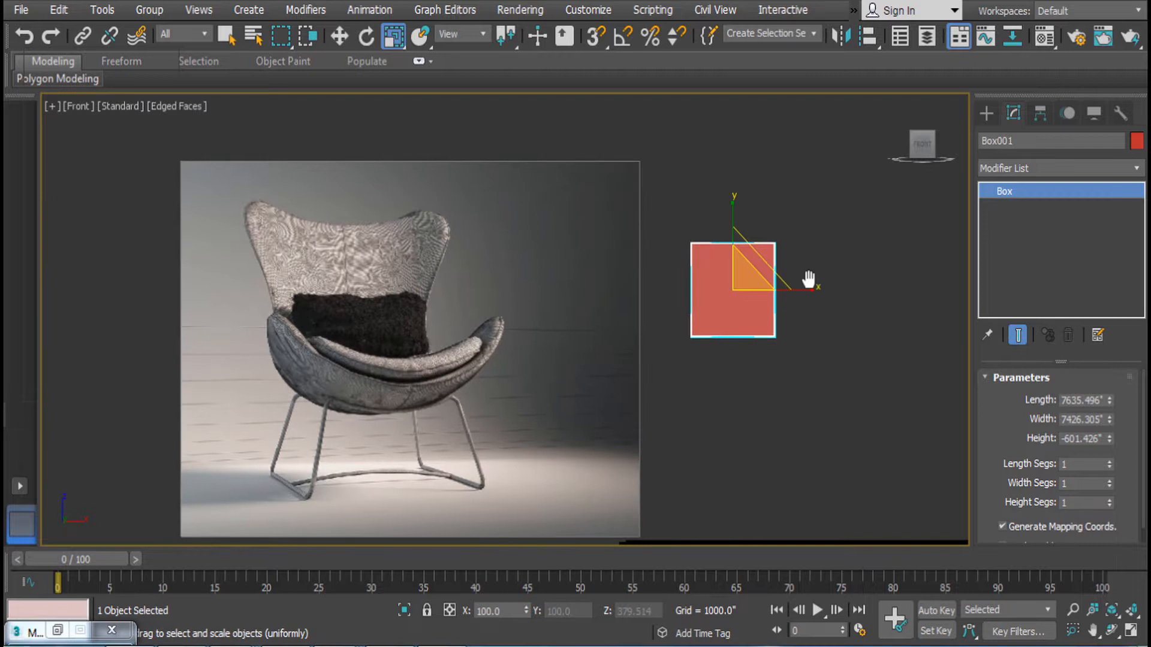
scroll(812, 280, "up", 1)
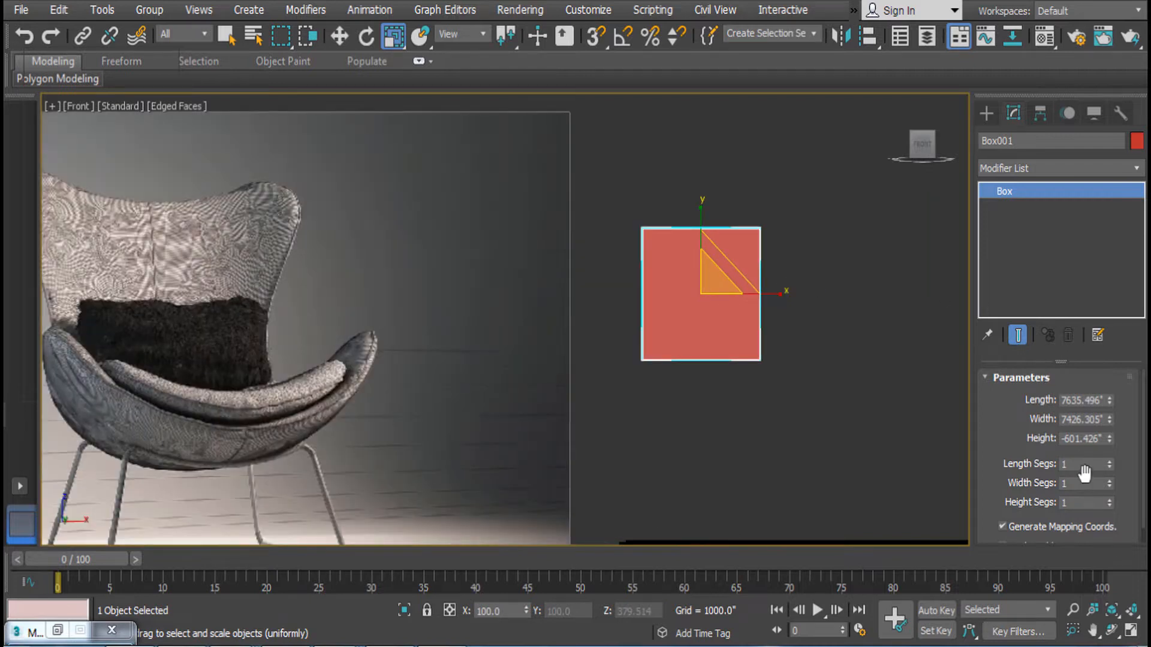
Set the box to 4 length segments and 3 width segments
left_click(1109, 462)
left_click(1108, 461)
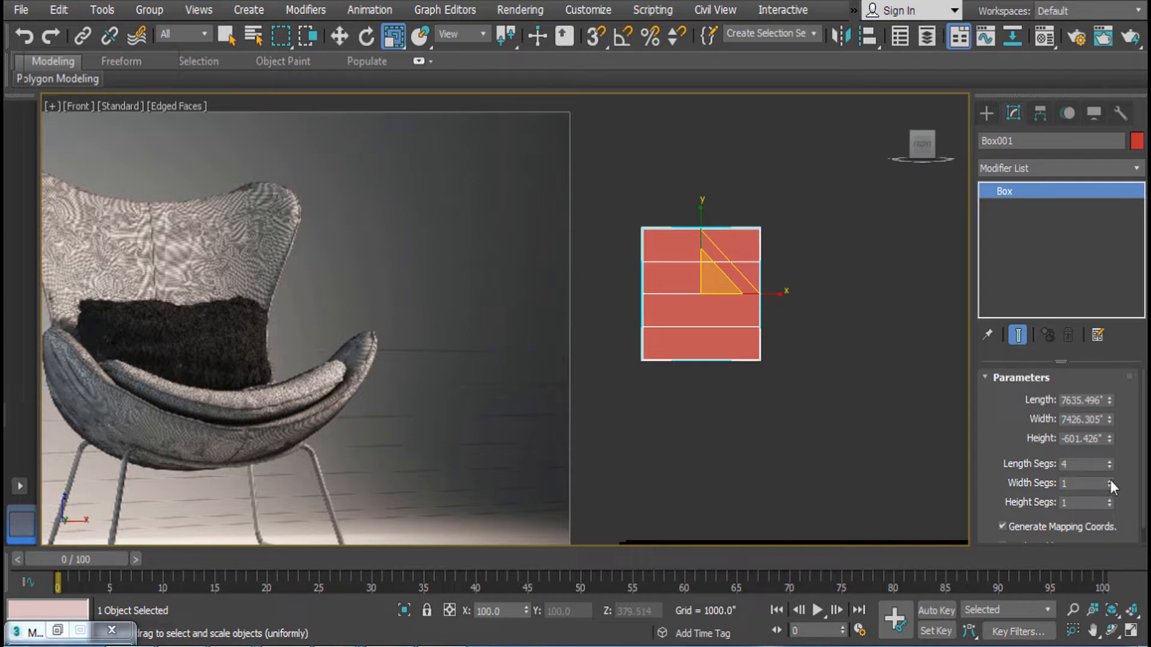
left_click(1108, 480)
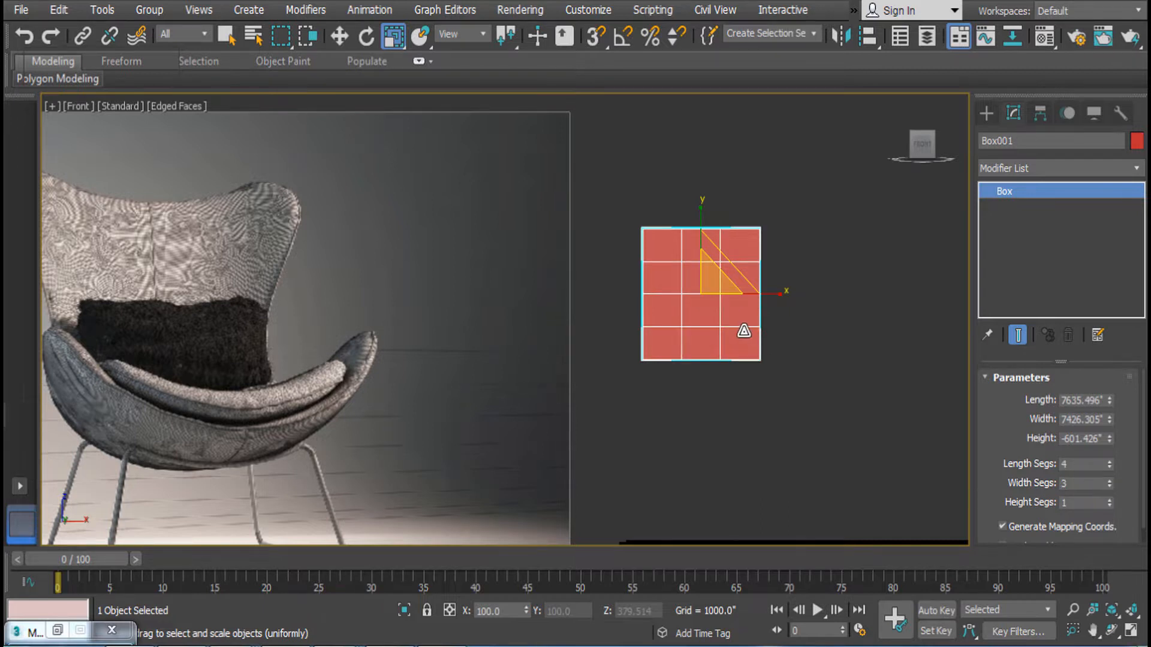
Convert the box to Editable Poly and enter its Vertex sub-object level
middle_click_drag(750, 326, 793, 346)
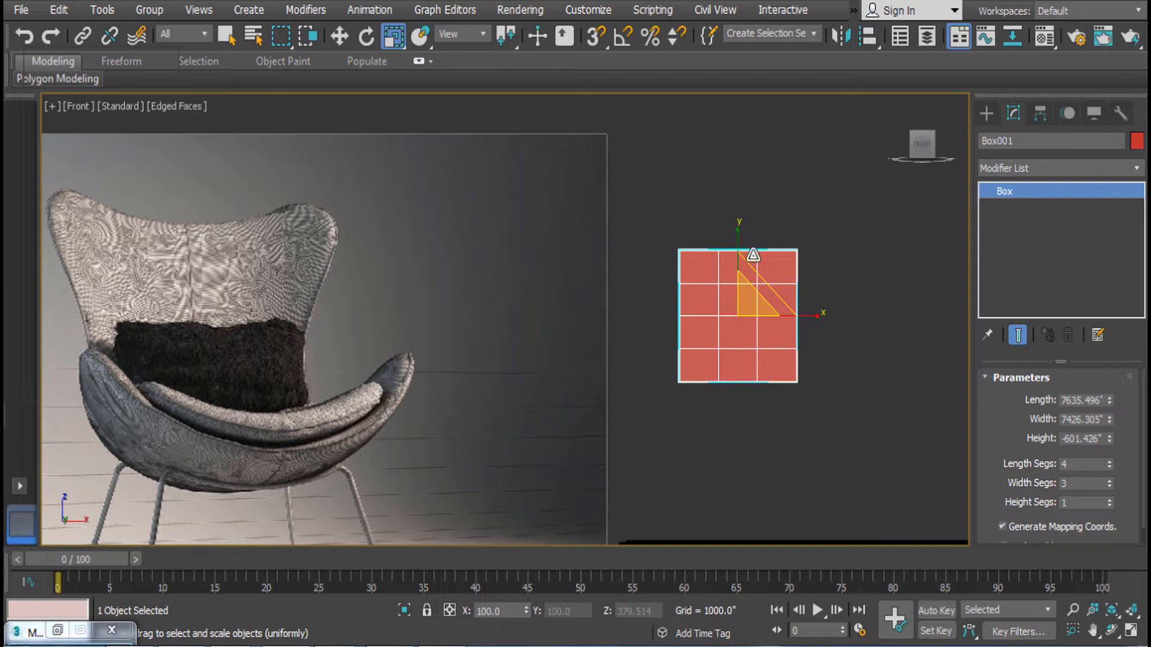
right_click(753, 254)
mouse_move(806, 441)
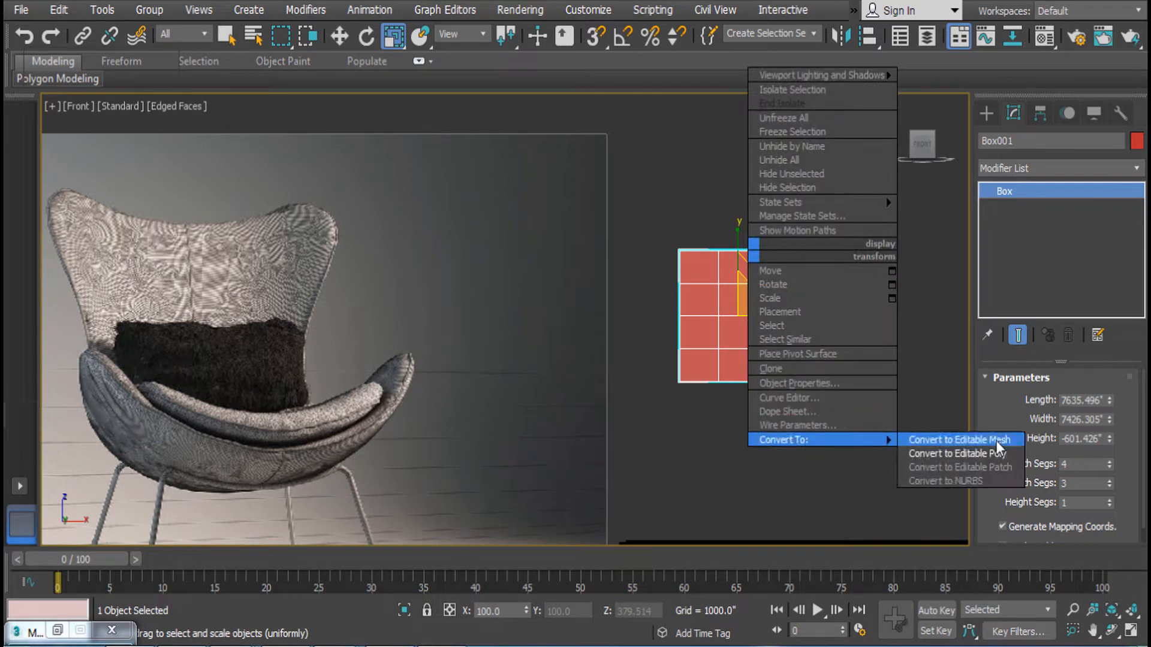
left_click(984, 455)
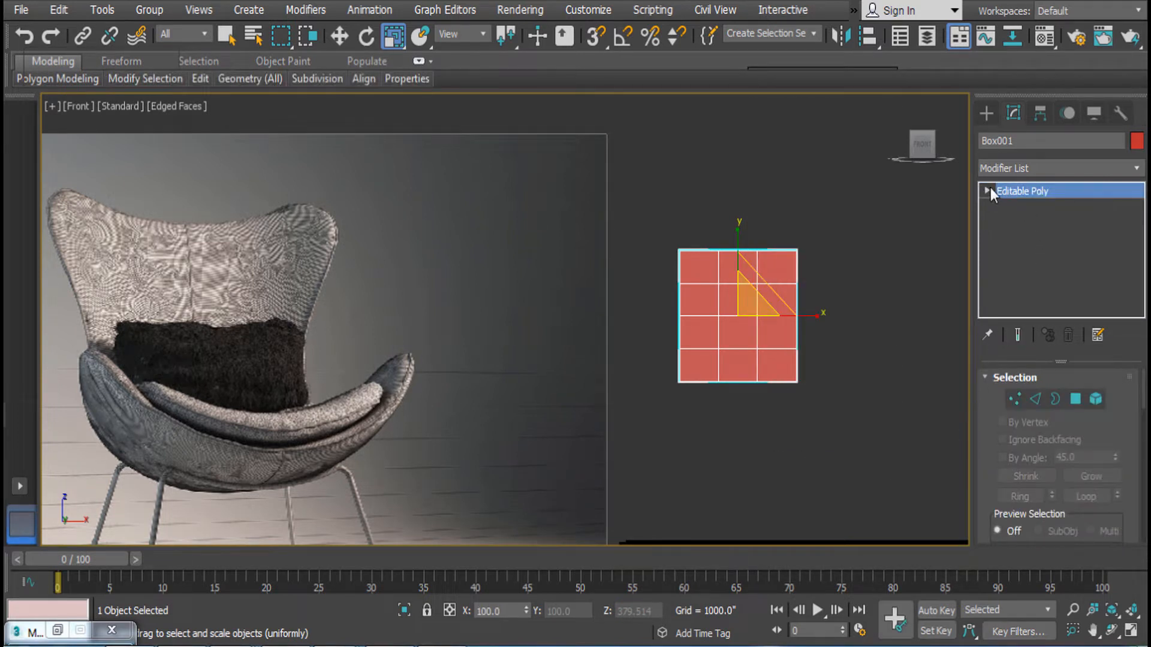
left_click(987, 191)
left_click(1018, 208)
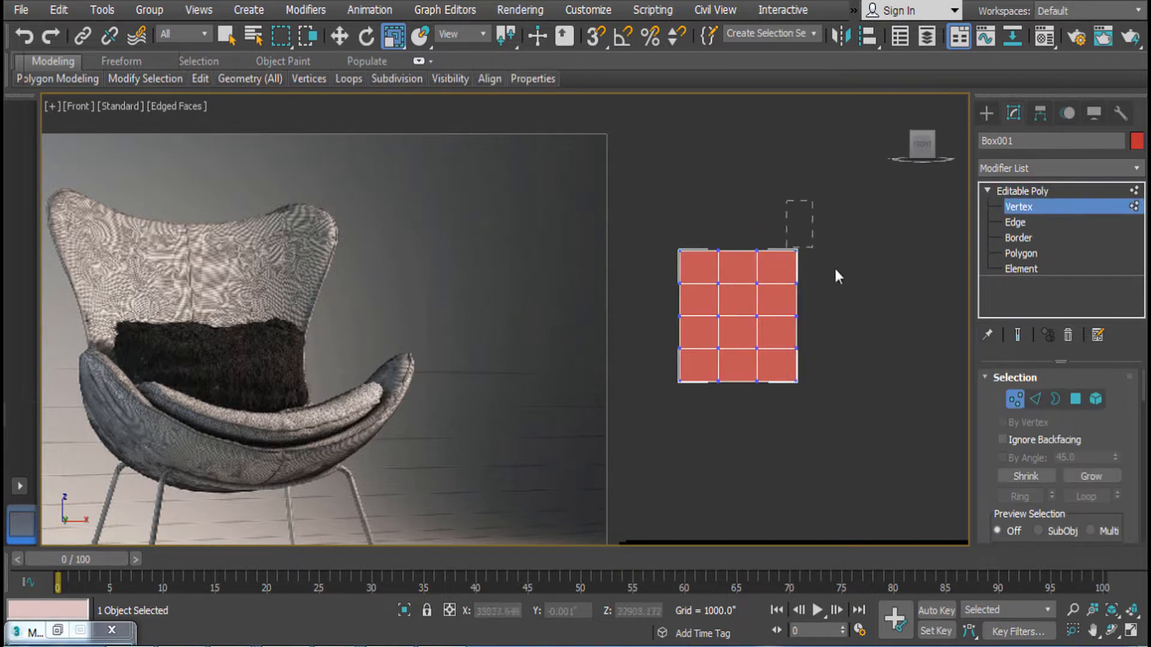
Move the vertices of the box's upper corner facing away from the chair upward and outward
left_click_drag(835, 269, 839, 266)
key("e")
key("w")
left_click_drag(798, 187, 795, 157)
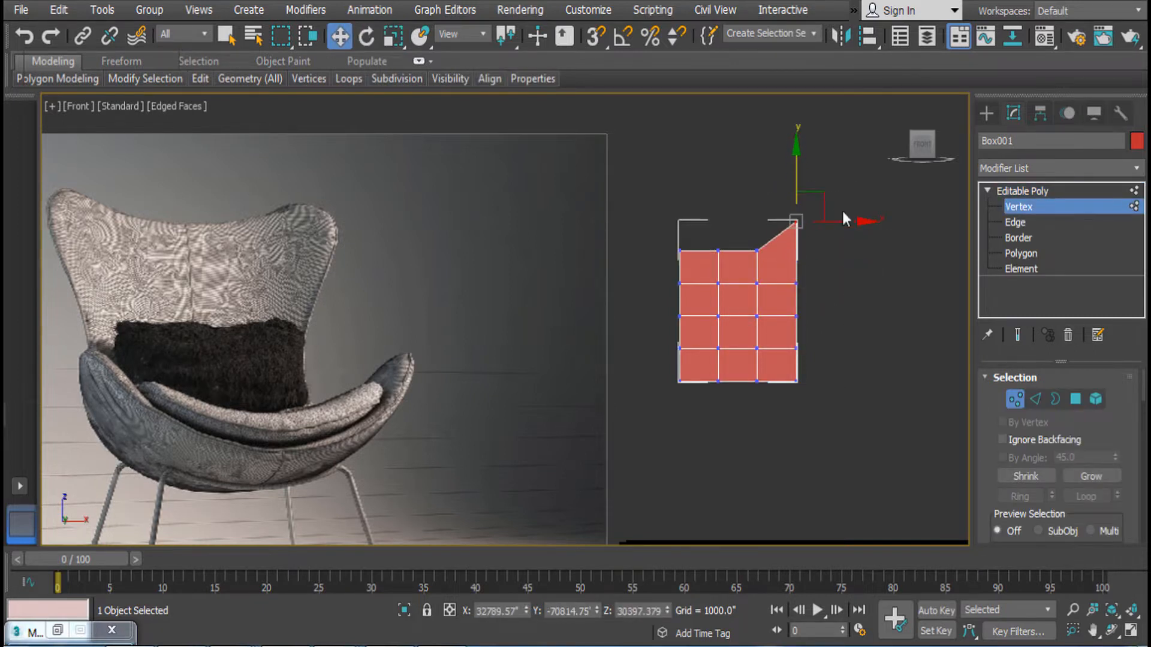
left_click_drag(852, 225, 879, 229)
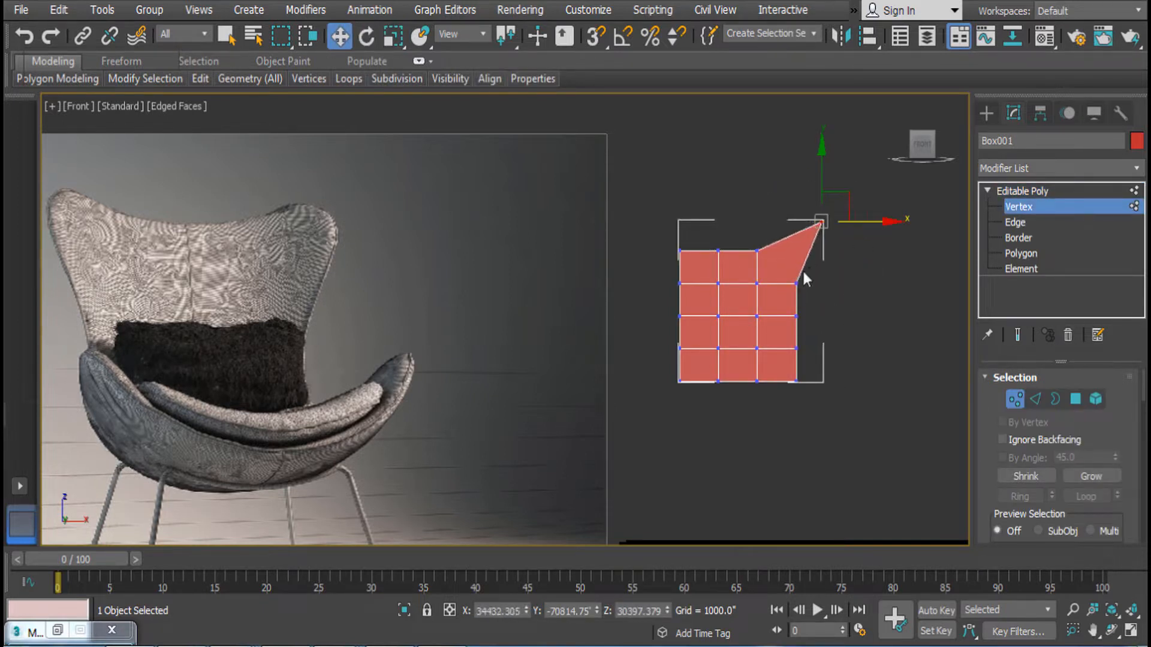
Pull the side vertices just below the raised corner outward, and lower the bottom row of vertices
left_click_drag(834, 312, 847, 287)
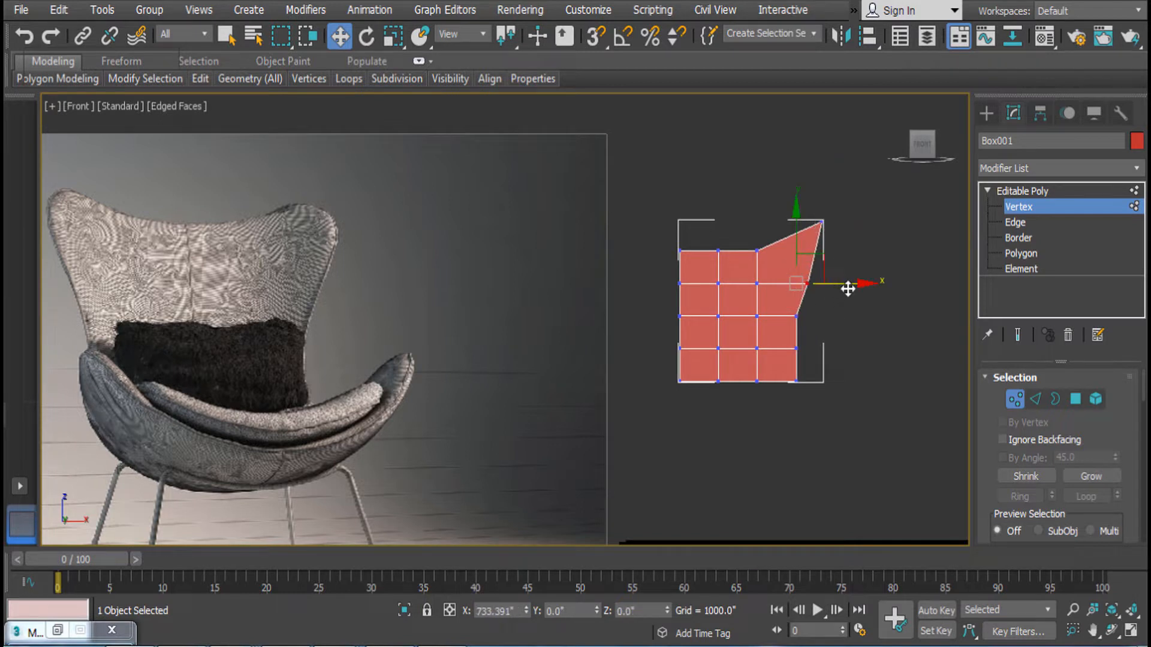
left_click(850, 258)
left_click_drag(784, 308, 816, 336)
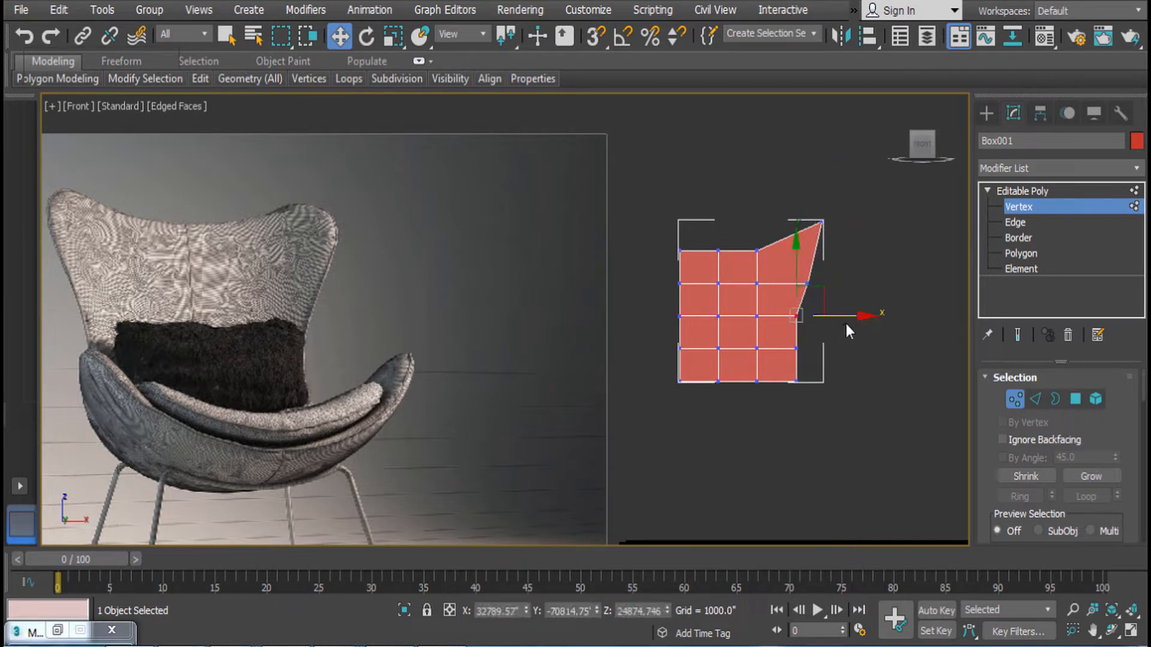
left_click_drag(631, 364, 929, 410)
left_click_drag(736, 329, 738, 348)
Move the side vertices above the bottom row slightly inward, and nudge those below the raised corner back inward
left_click(865, 347)
left_click_drag(840, 365, 845, 344)
left_click(799, 261)
left_click(806, 283)
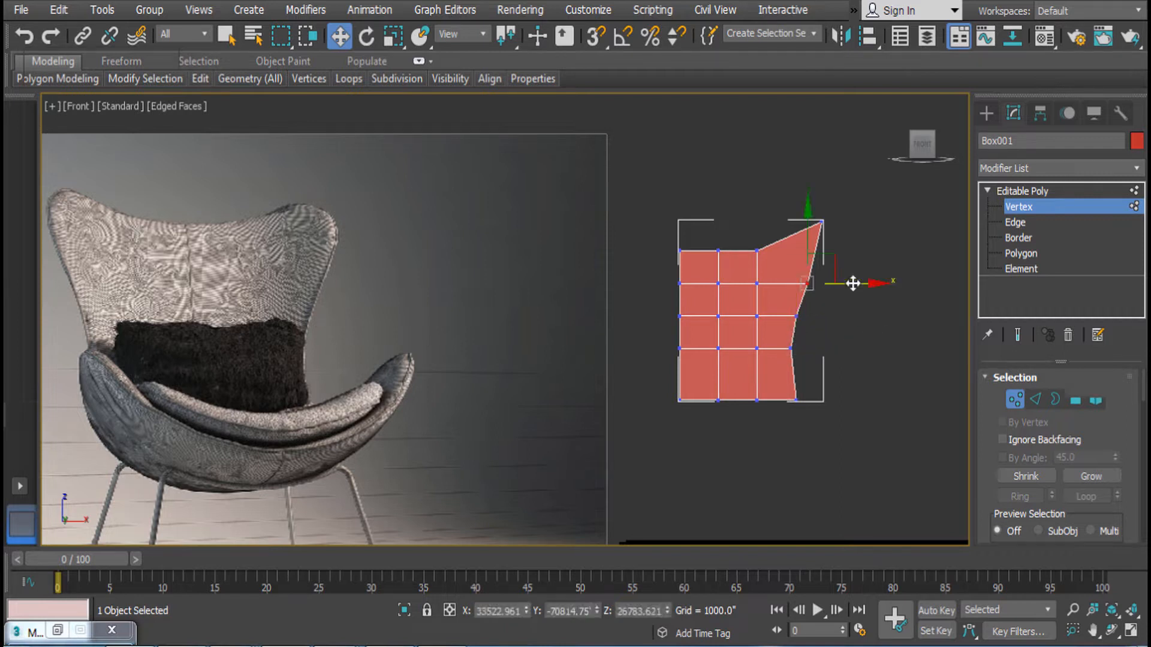
left_click_drag(850, 281, 842, 277)
Refine the raised corner vertices by moving them slightly down and inward
left_click_drag(791, 168, 857, 246)
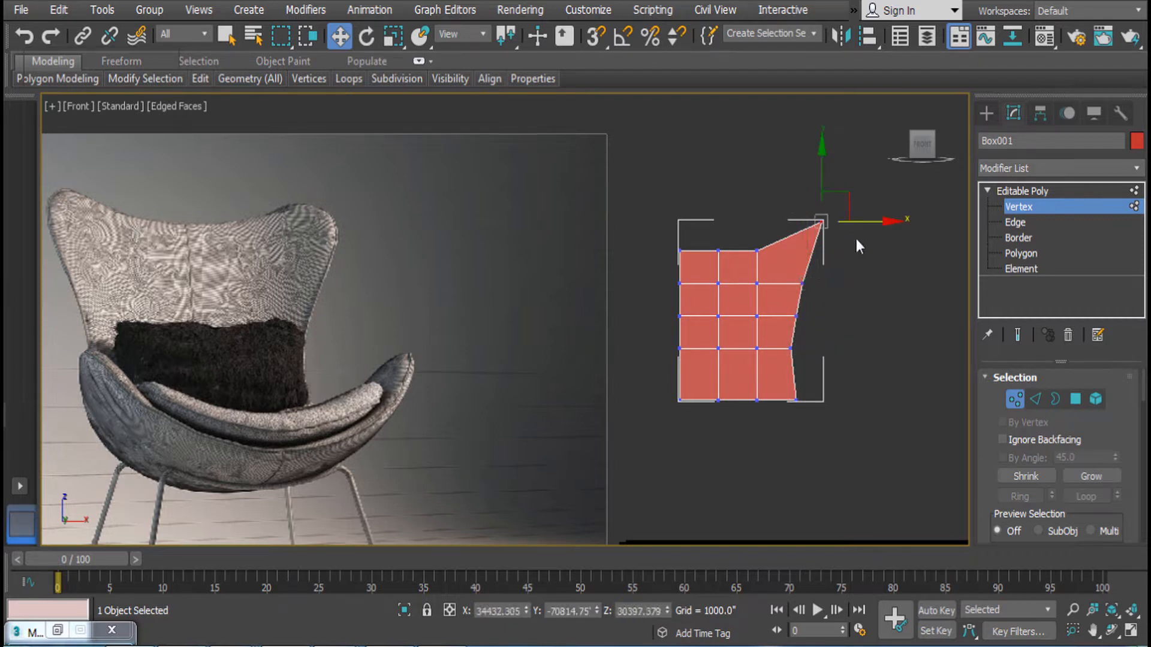
left_click_drag(818, 175, 819, 199)
left_click_drag(887, 247, 854, 245)
mouse_move(800, 179)
left_mouse_down()
mouse_move(797, 192)
mouse_move(796, 169)
left_mouse_up()
left_click_drag(847, 226, 869, 236)
Inspect the reshaped box up close and compare its outline with the chair's backrest in the front view
middle_click_drag(826, 247, 874, 228)
scroll(822, 210, "up", 2)
key("f")
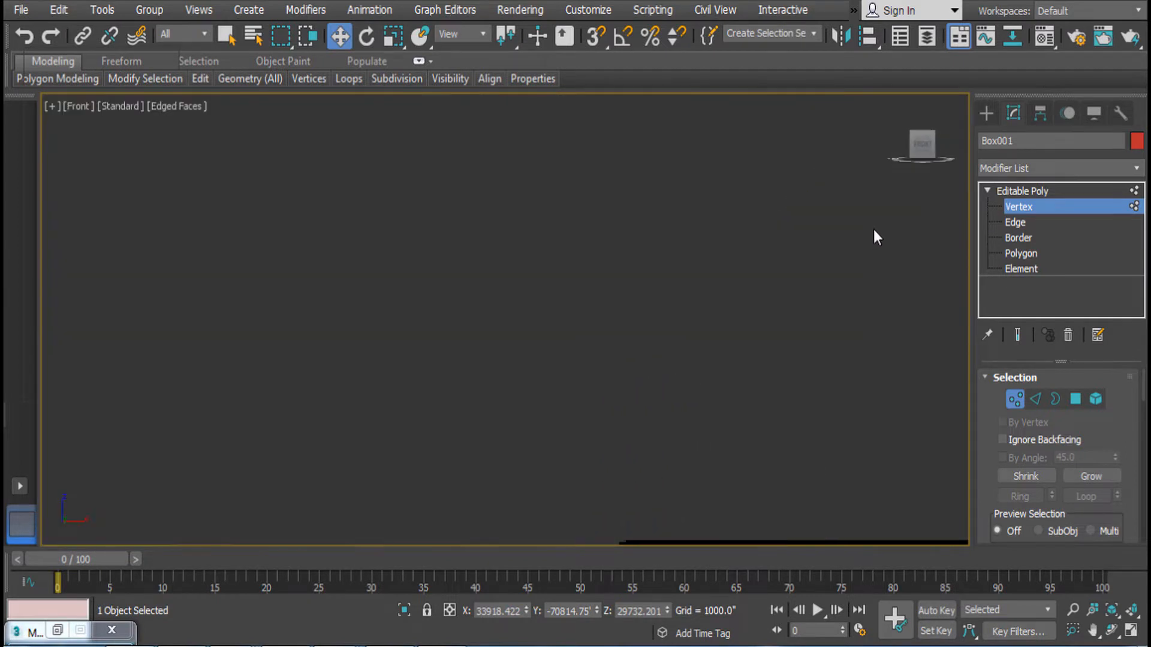
scroll(873, 229, "down", 4)
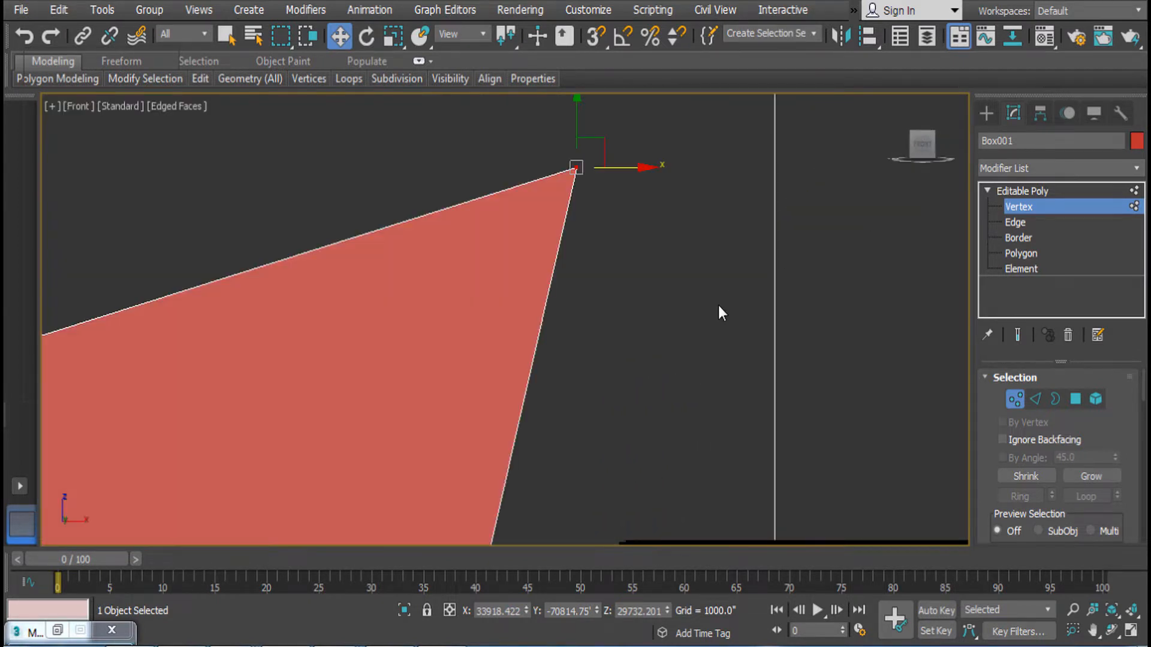
middle_click_drag(718, 304, 823, 278)
scroll(823, 278, "down", 2)
middle_click_drag(694, 331, 760, 225)
scroll(760, 228, "down", 2)
scroll(760, 232, "down", 5)
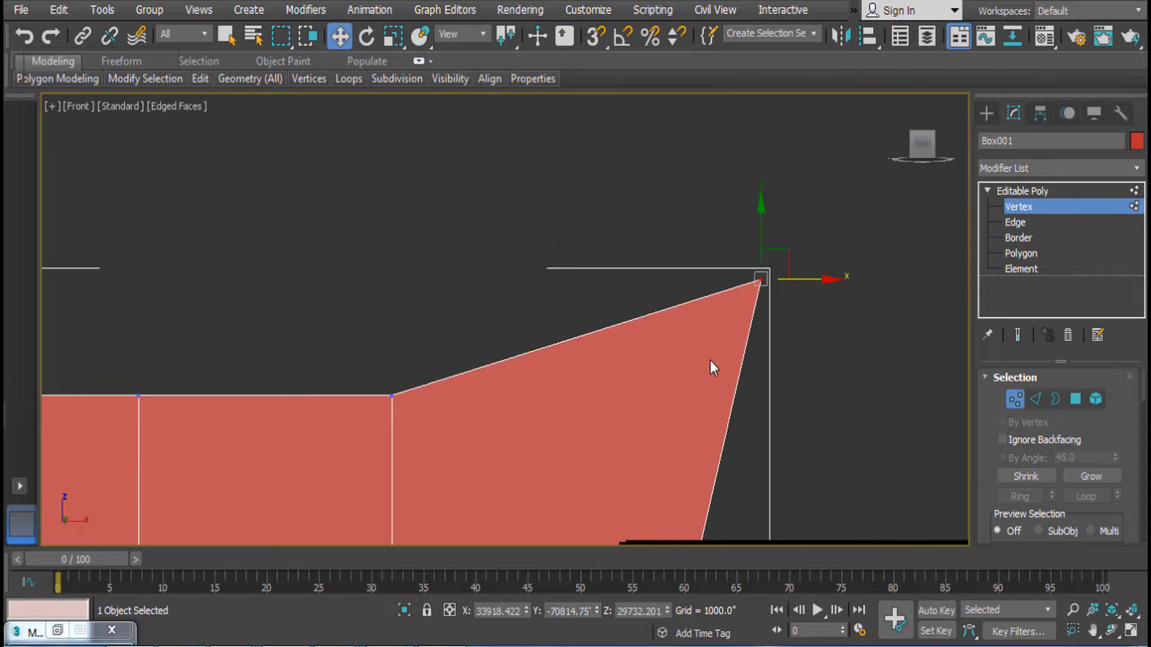
scroll(794, 218, "up", 1)
scroll(712, 344, "down", 5)
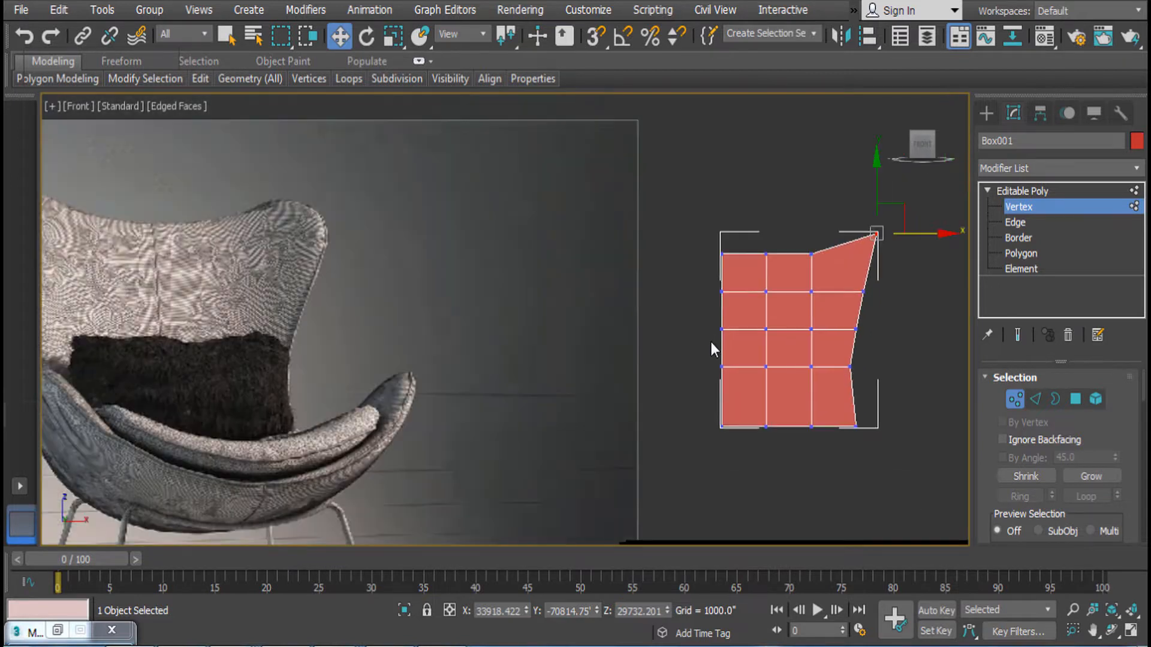
scroll(764, 331, "up", 2)
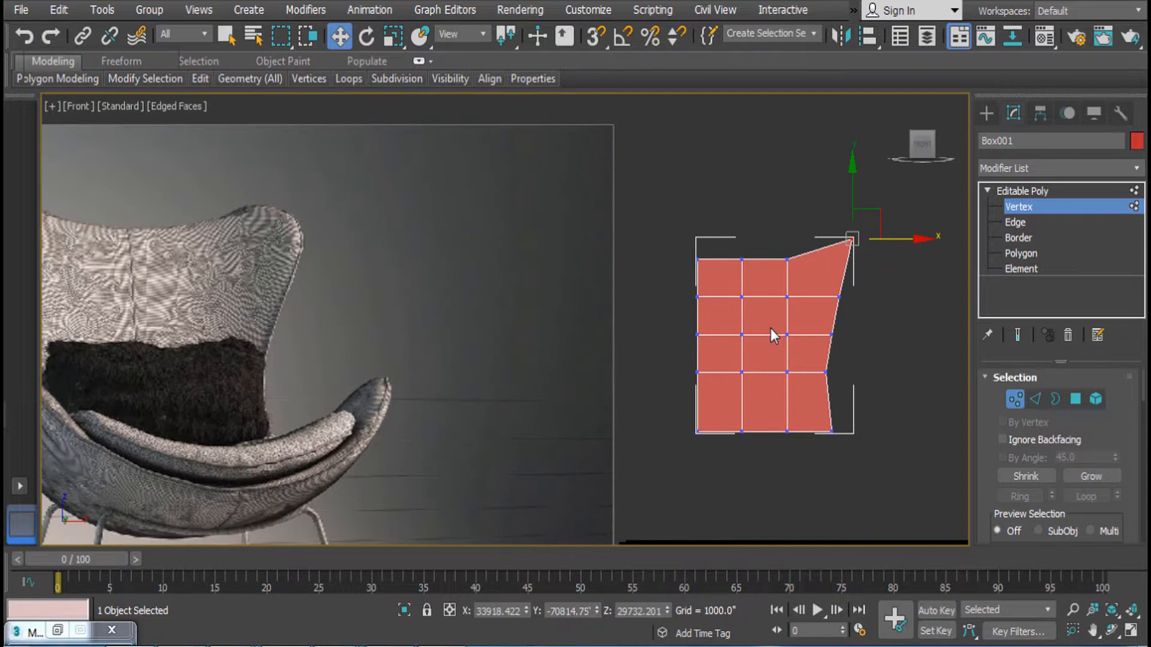
middle_click_drag(818, 324, 808, 321)
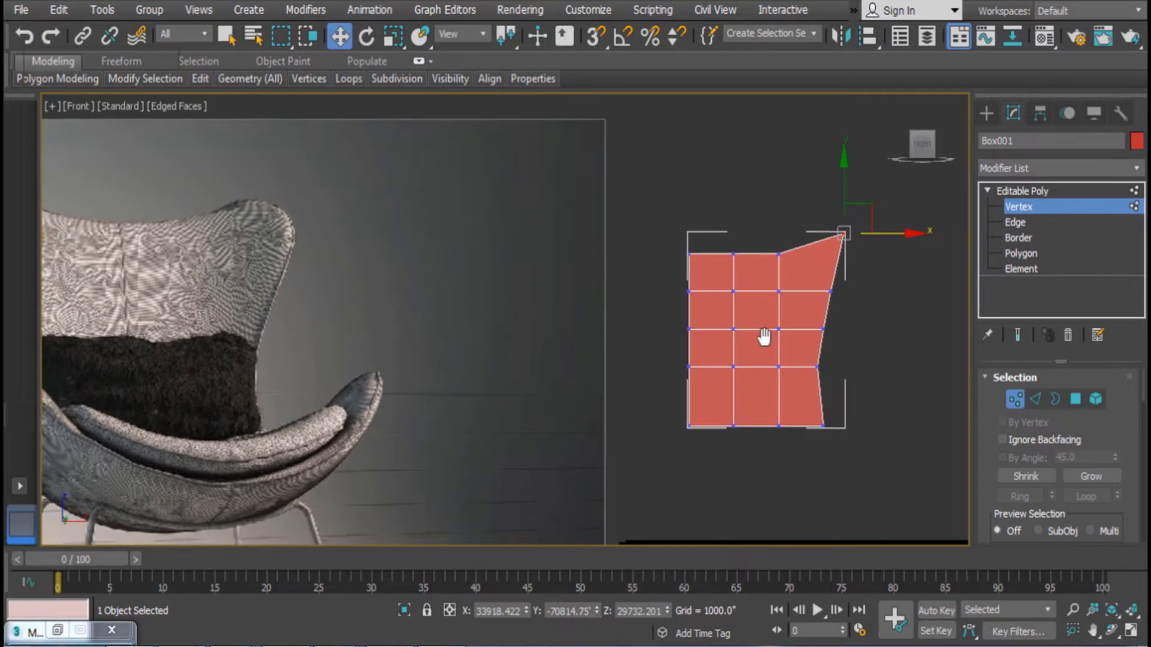
Move the vertices of the bottom outer corner inward so the side tapers downward
middle_click_drag(808, 404, 815, 389)
left_click_drag(815, 388, 875, 459)
left_click_drag(889, 416, 873, 413)
Delete the four polygons on the box's straight vertical side
middle_click_drag(873, 413, 1005, 296, "alt")
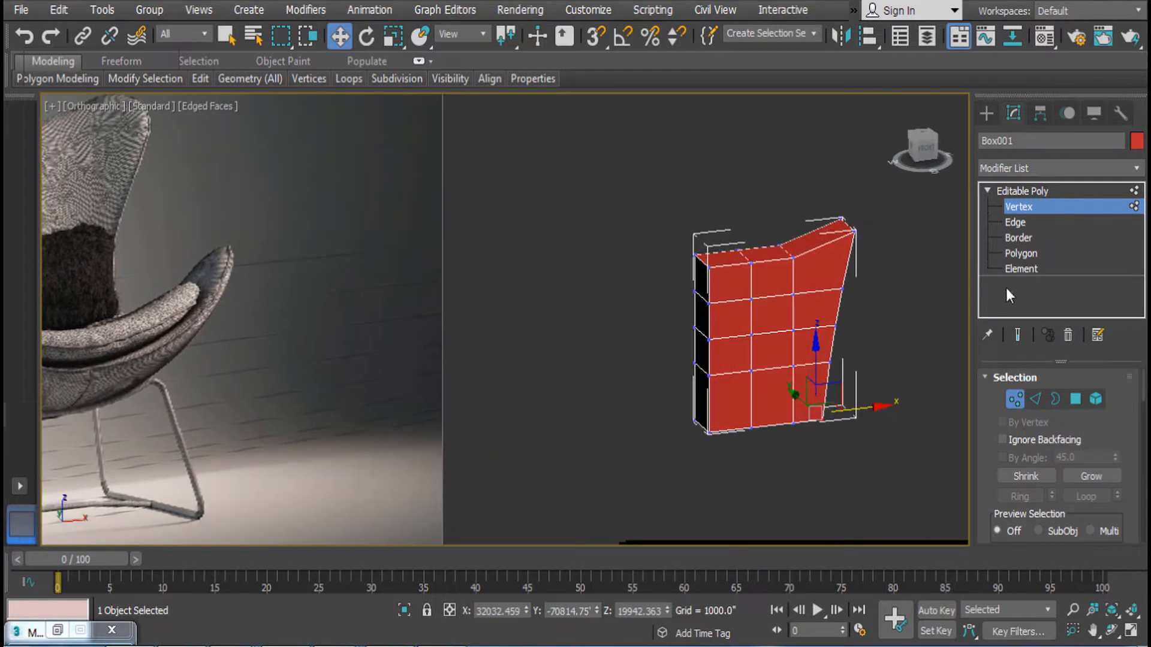
left_click(1027, 253)
left_click(701, 267)
left_click(701, 306, "ctrl")
left_click(702, 351, "ctrl")
left_click(700, 407, "ctrl")
key("Delete")
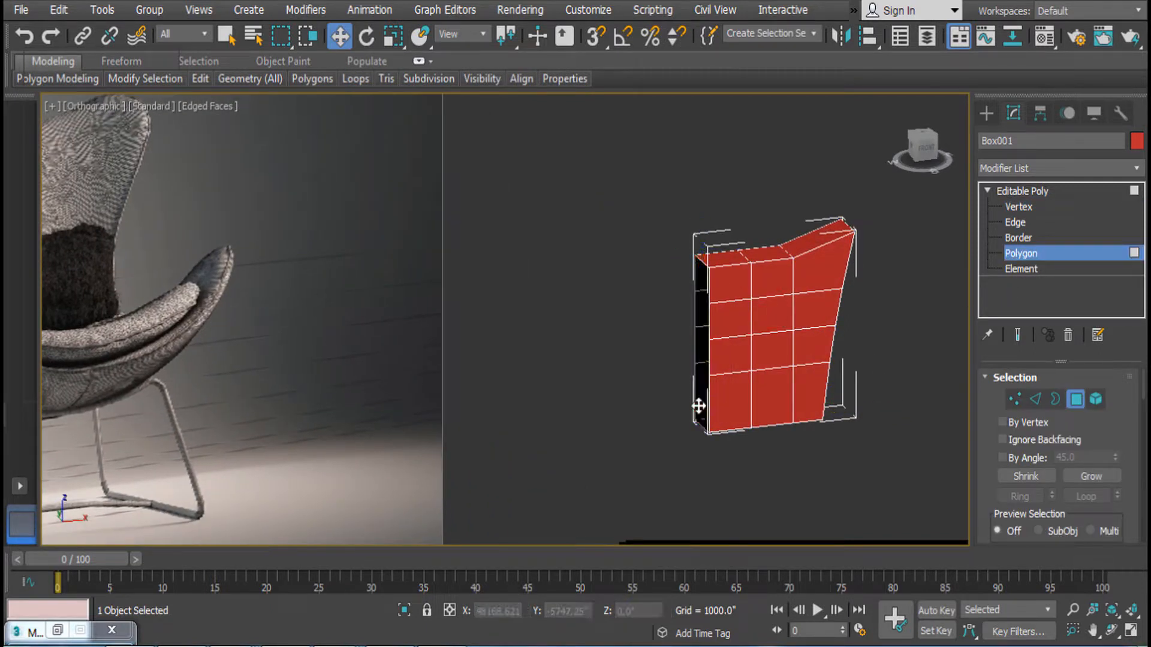
In the front view, raise the upper vertex beside the peaked corner and lower the straight side's top vertex to curve the top edge
key("f")
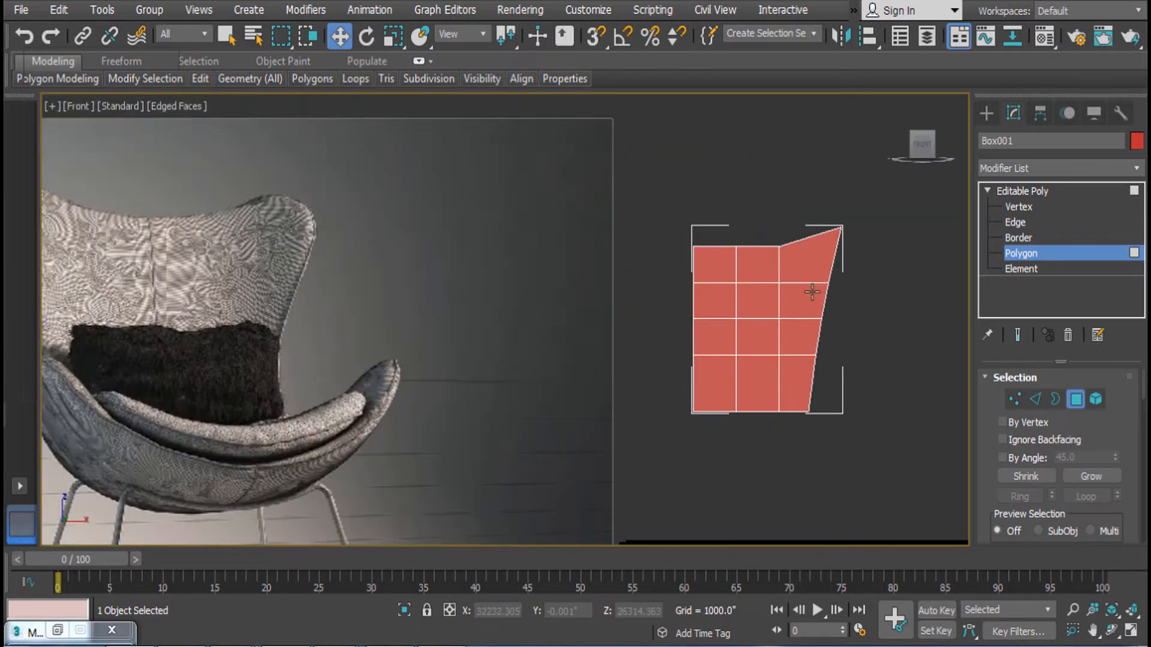
middle_click_drag(812, 292, 851, 303)
left_click(1042, 207)
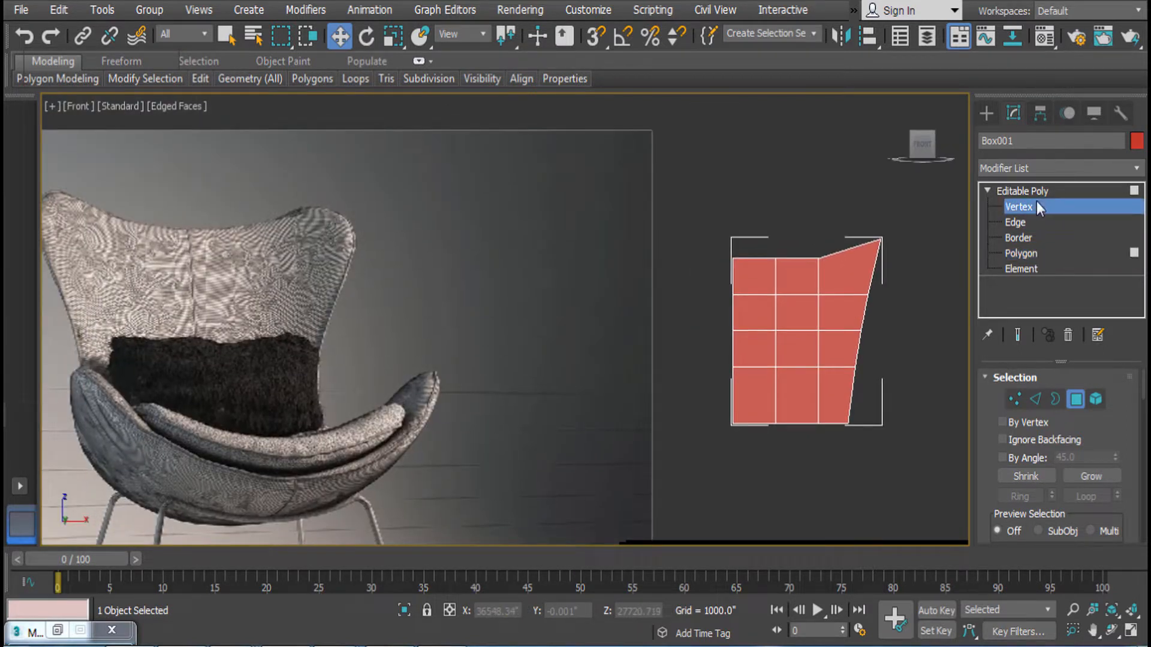
left_click(817, 259)
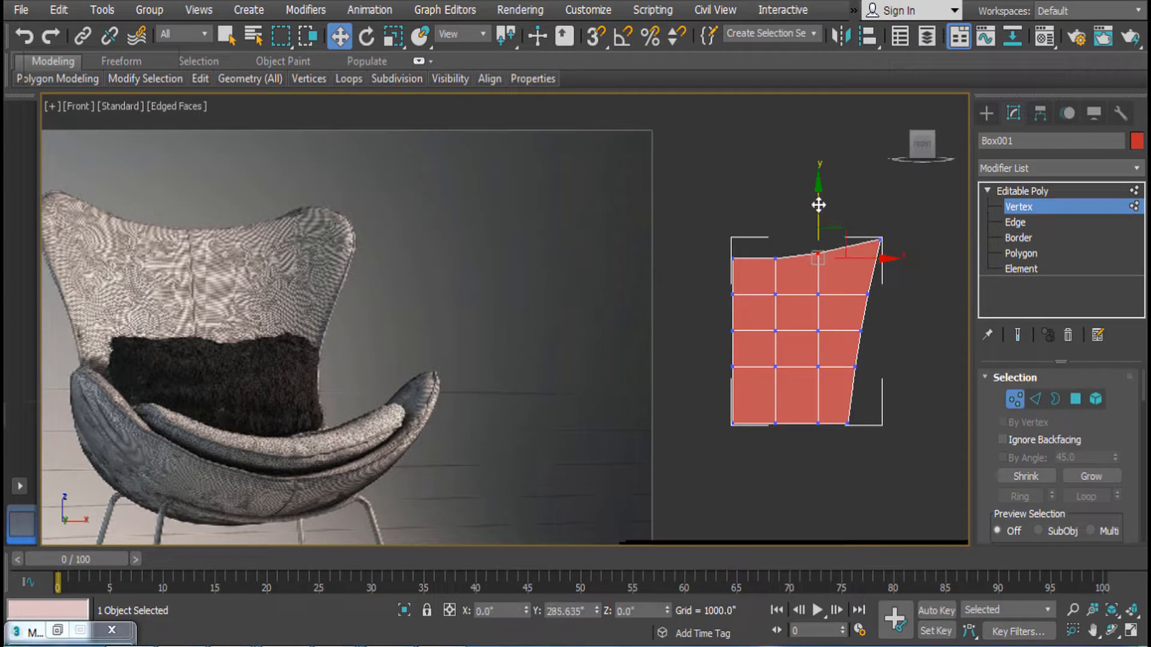
left_click_drag(851, 259, 893, 254)
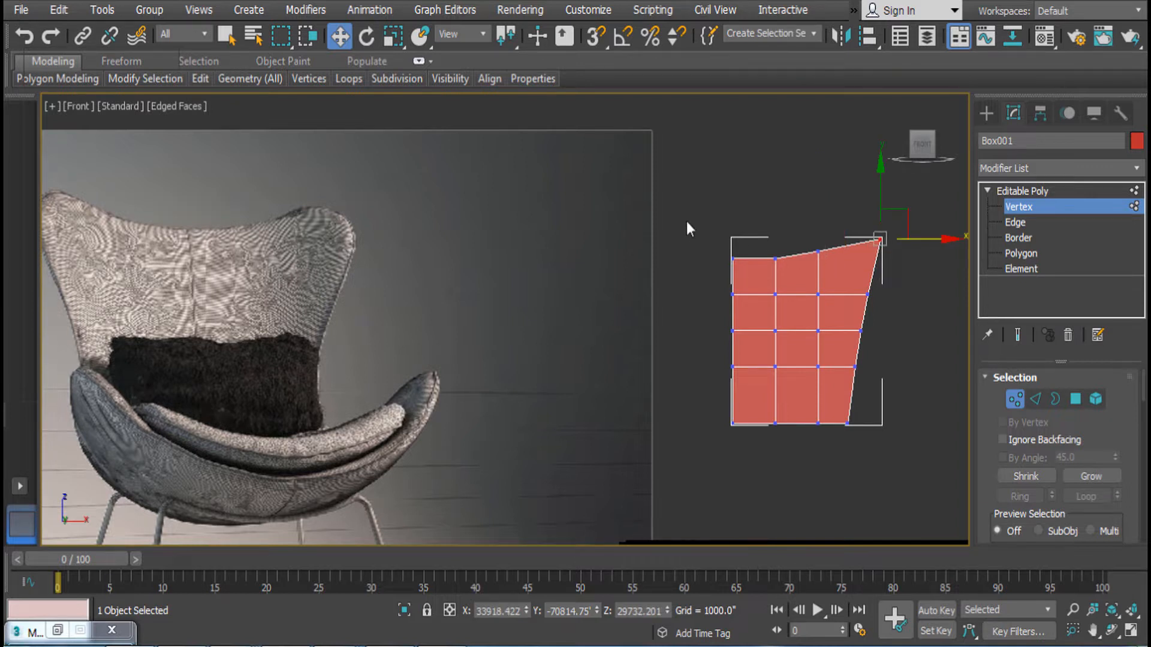
left_click_drag(747, 271, 746, 271)
left_click_drag(732, 204, 734, 207)
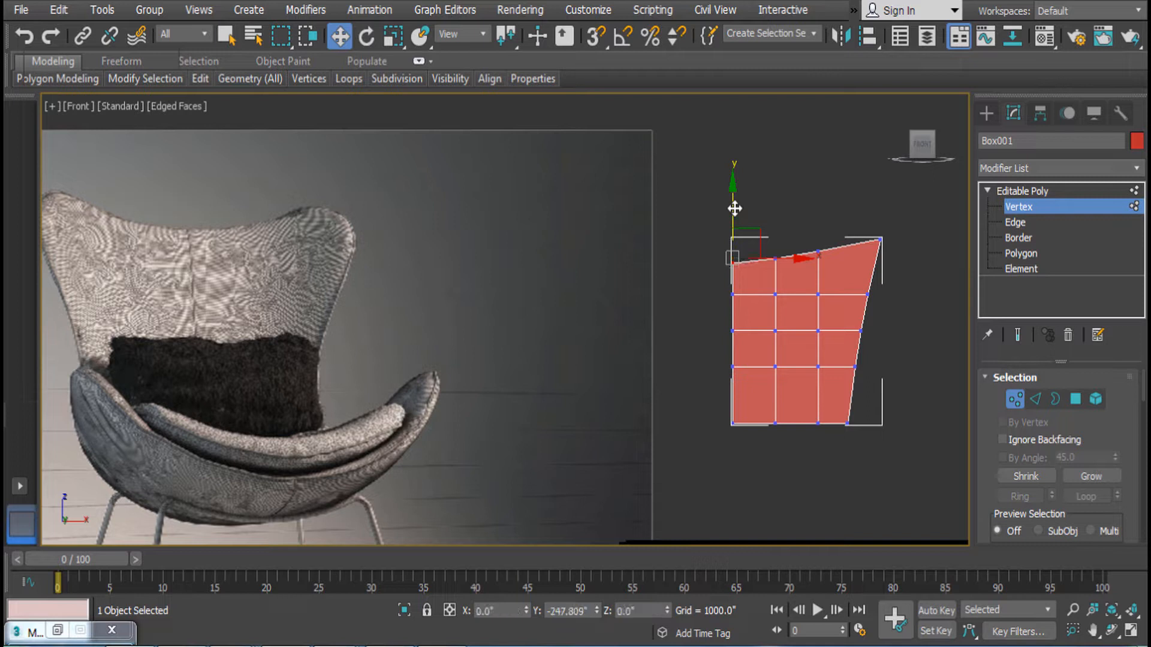
left_click(1005, 192)
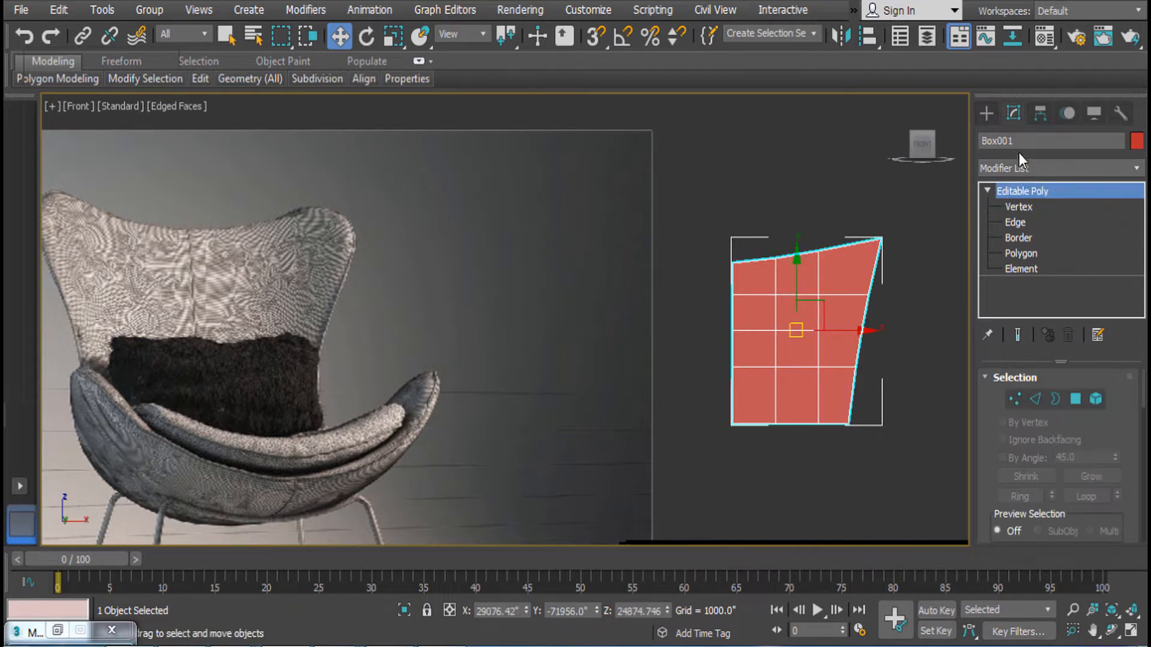
left_click(1037, 116)
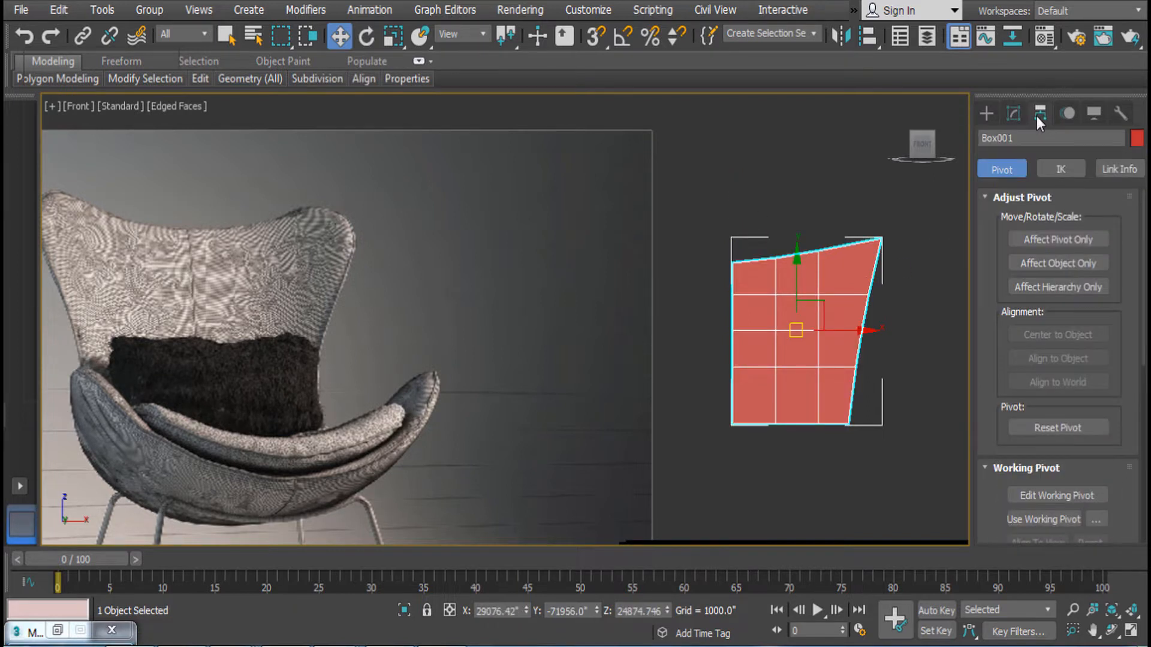
left_click(983, 117)
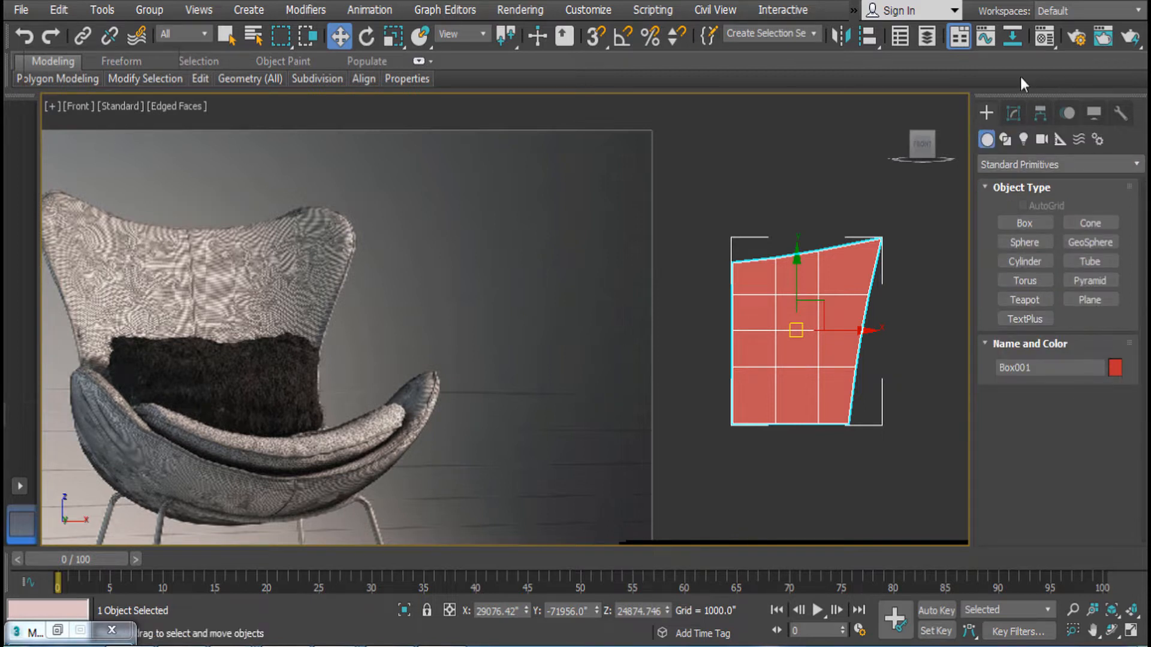
left_click(1046, 36)
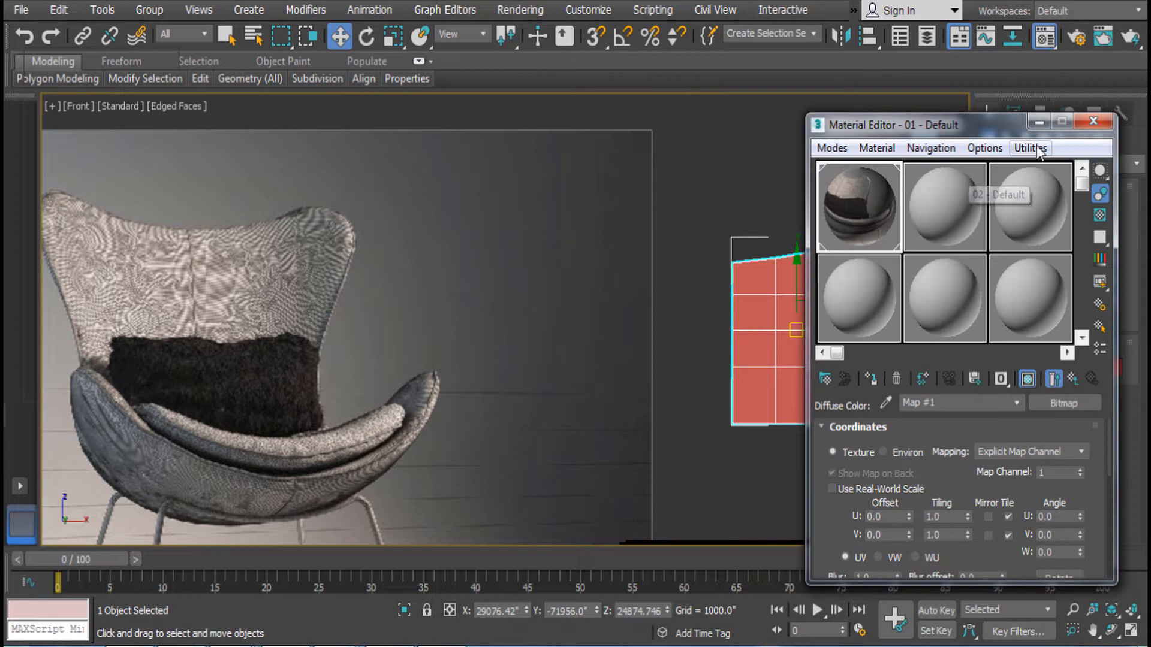
left_click(1039, 122)
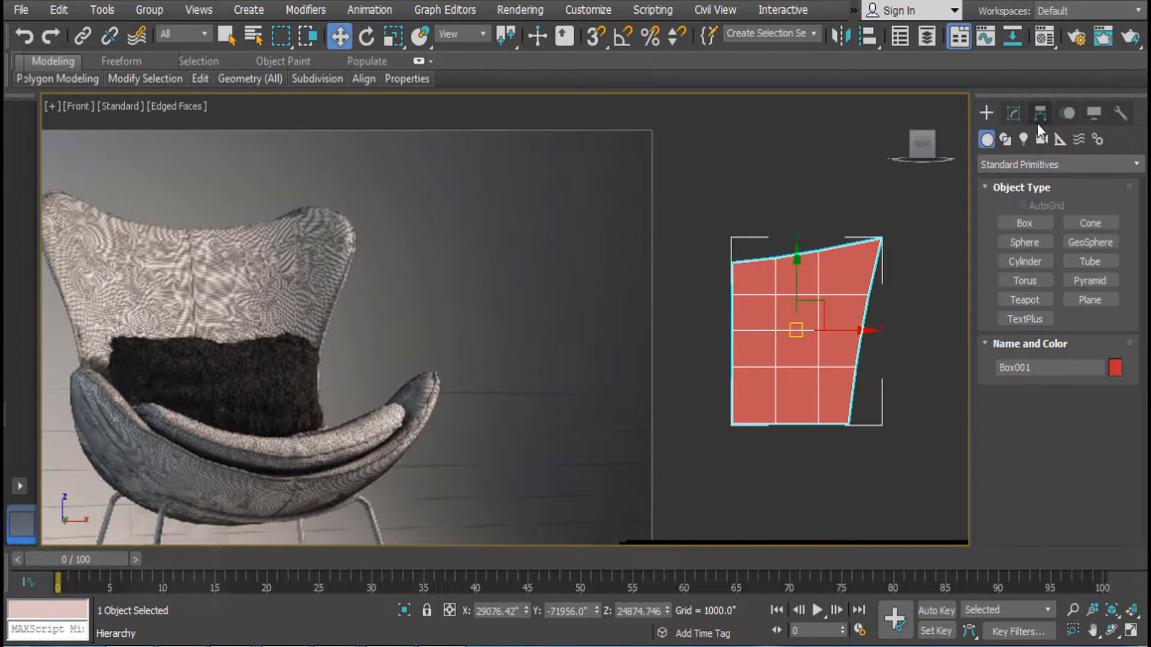
left_click(1048, 37)
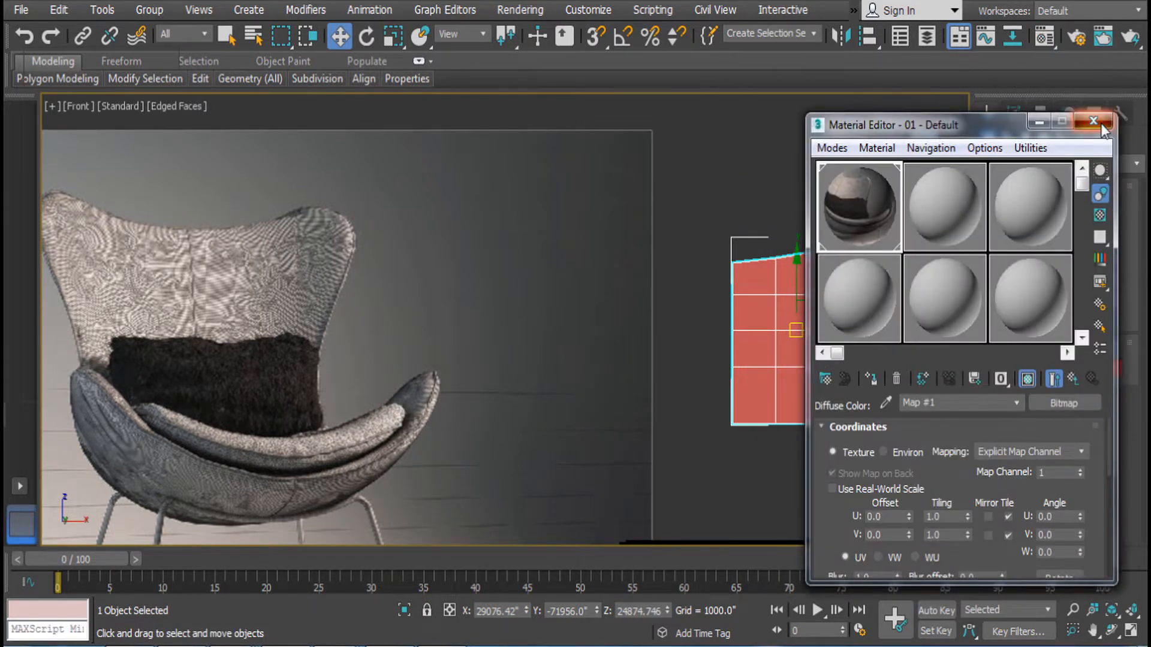
left_click(1094, 122)
left_click(1019, 114)
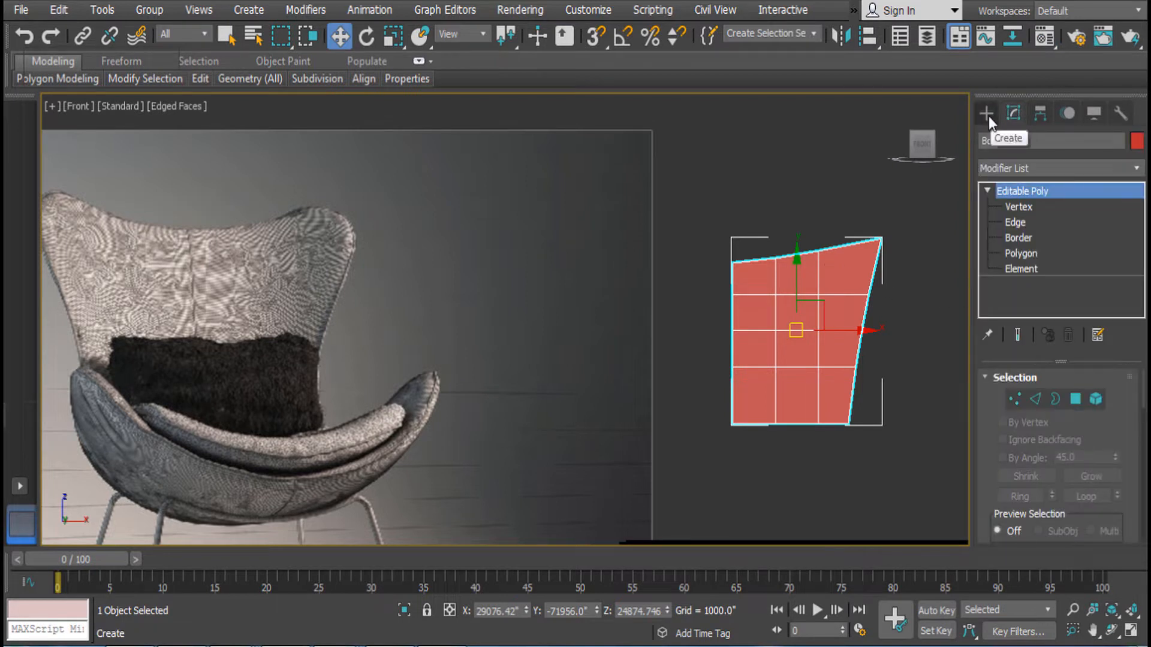
Mirror the backrest half on the X axis as an instance and move it against the original's straight side
left_click(843, 36)
left_click_drag(565, 157, 991, 185)
left_click(967, 274)
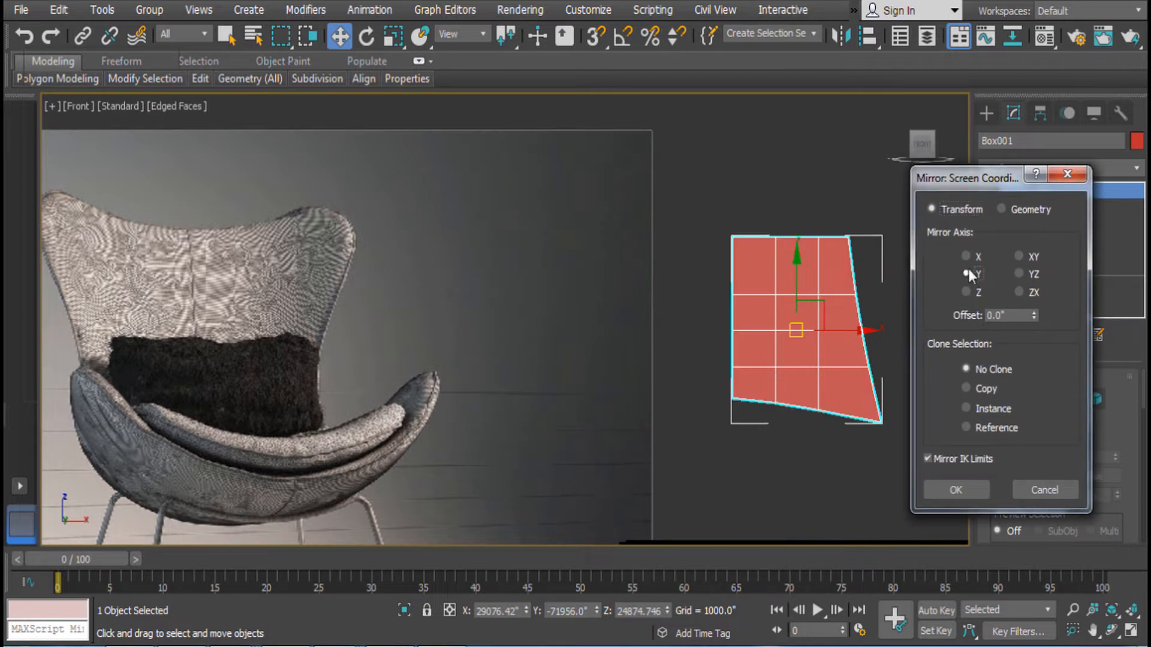
left_click(967, 257)
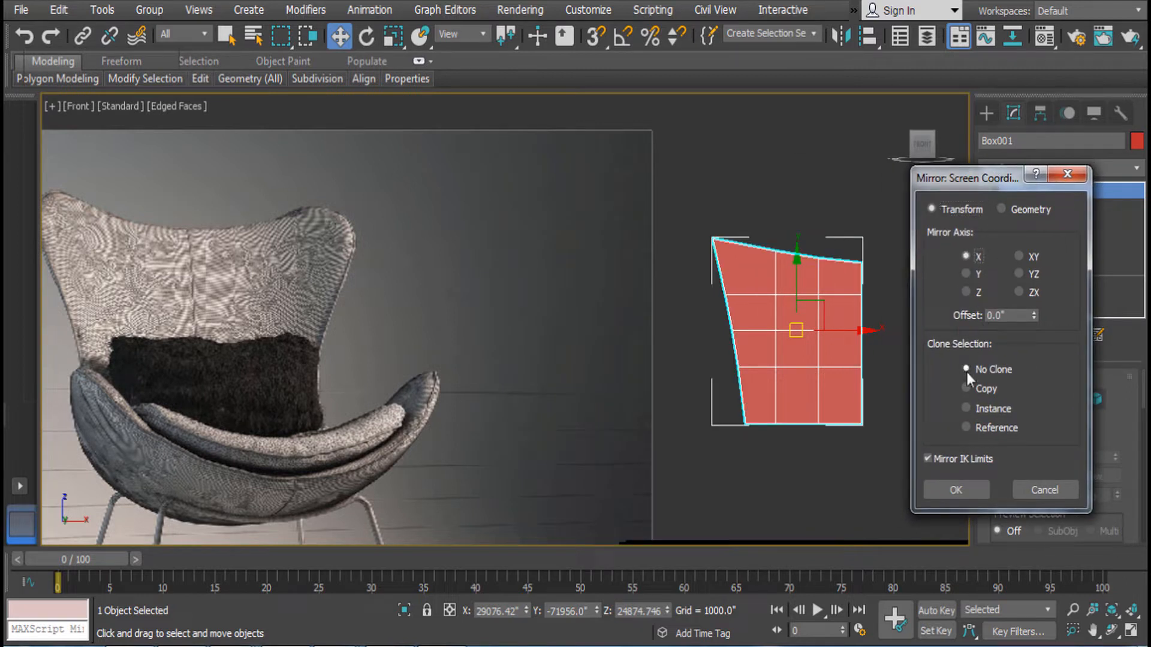
left_click(970, 412)
left_click(962, 490)
left_click_drag(854, 354, 731, 346)
left_click(826, 359)
Move vertices of the original half in depth to give the backrest a curved surface
middle_click_drag(900, 423, 881, 327)
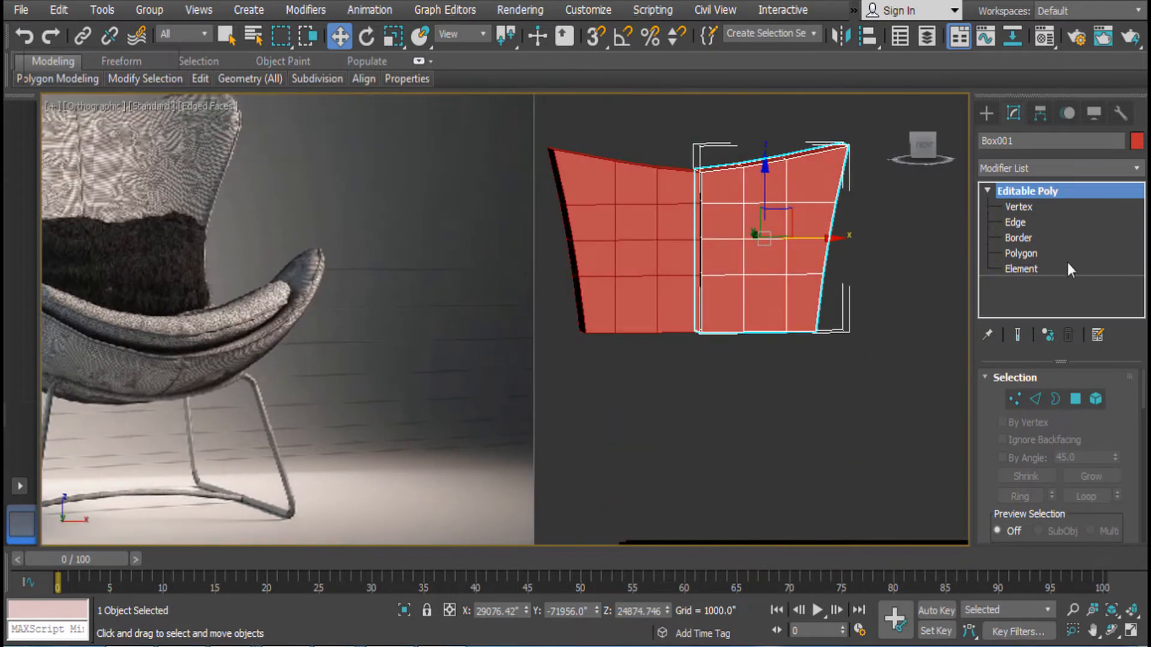
left_click(1019, 206)
left_click_drag(802, 294, 802, 294)
middle_click_drag(834, 264, 766, 285, "alt")
middle_click_drag(771, 223, 889, 174, "alt")
middle_click_drag(891, 262, 699, 366, "alt")
left_click_drag(699, 366, 771, 308)
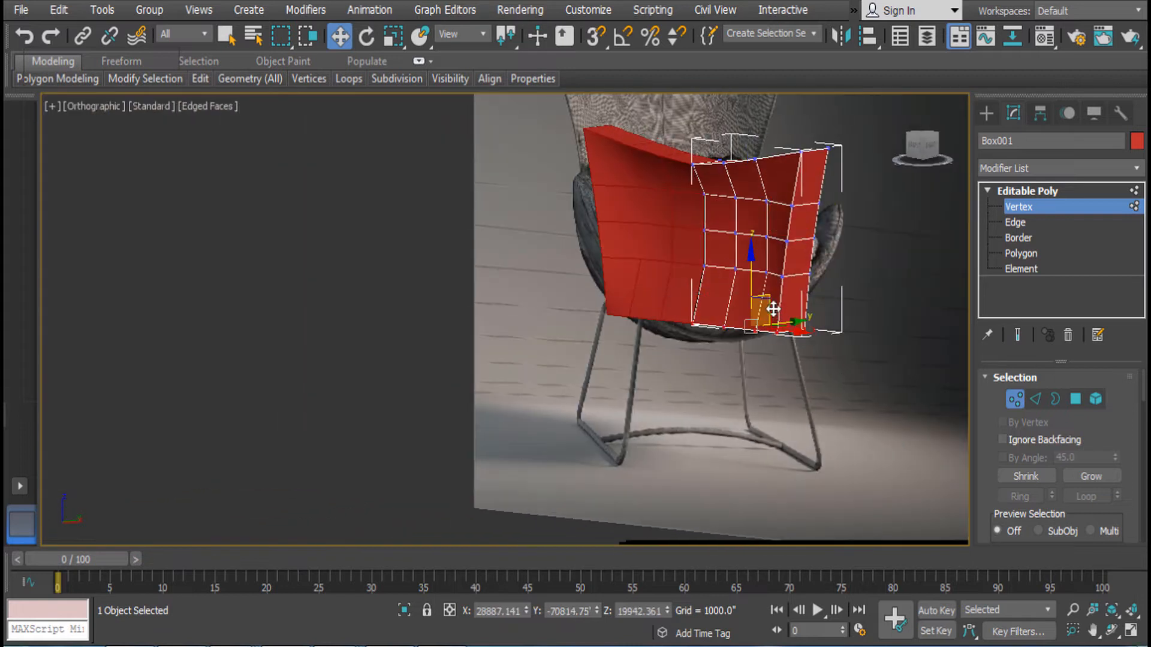
key("shift+z")
Extrude the bottom polygons of the original half, then move the new end downward and slightly forward
left_click(1019, 255)
left_click_drag(863, 385, 579, 309)
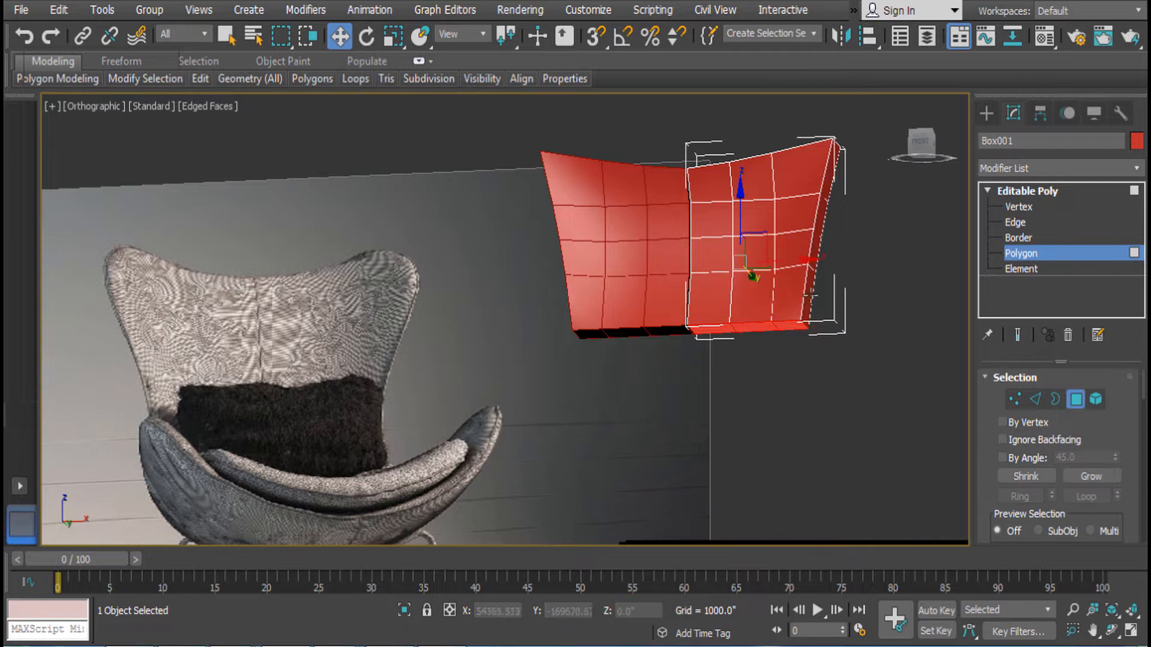
left_click_drag(669, 251, 780, 270)
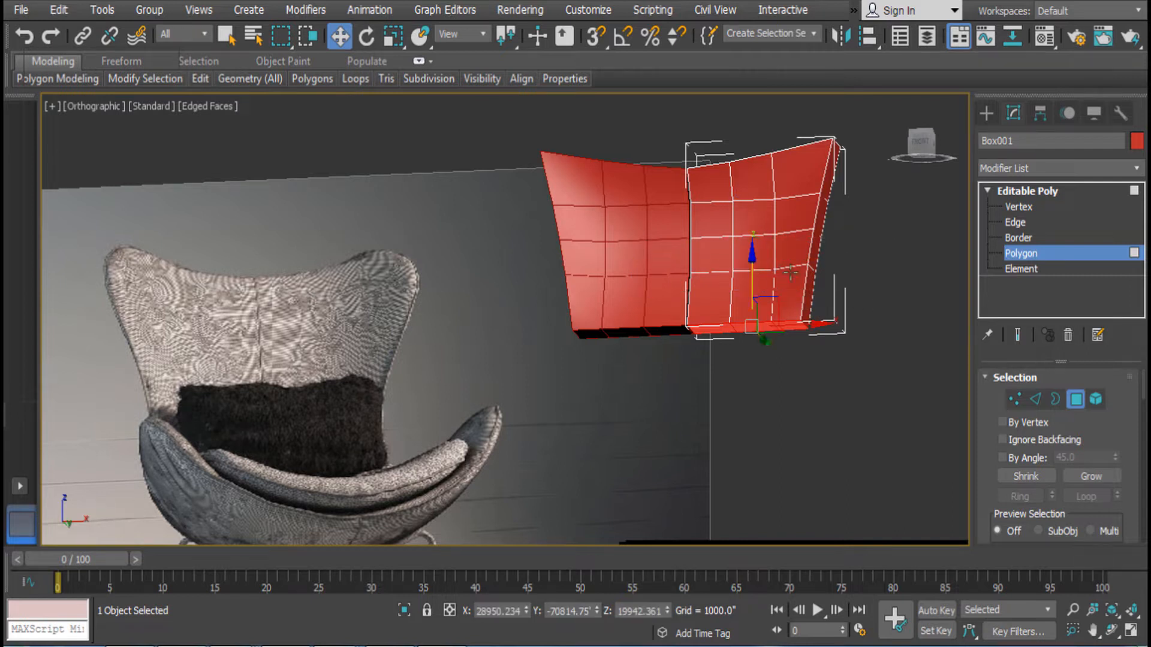
right_click(833, 273)
left_click(692, 325)
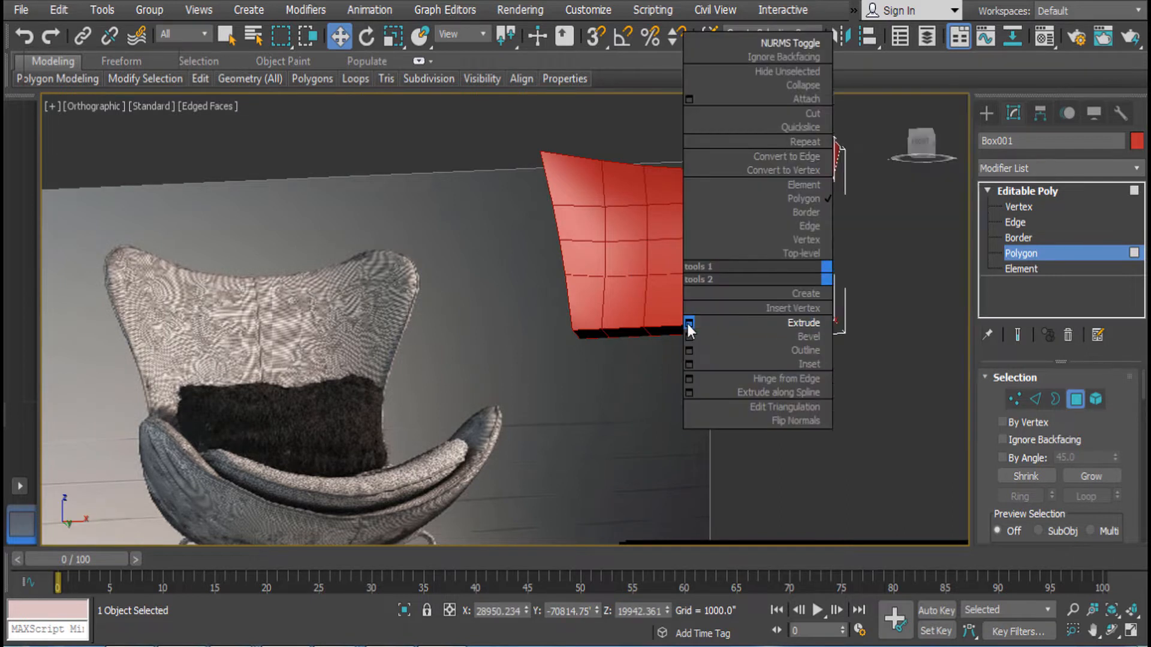
left_click(513, 383)
left_click_drag(750, 258, 755, 334)
middle_click_drag(756, 334, 808, 464, "alt")
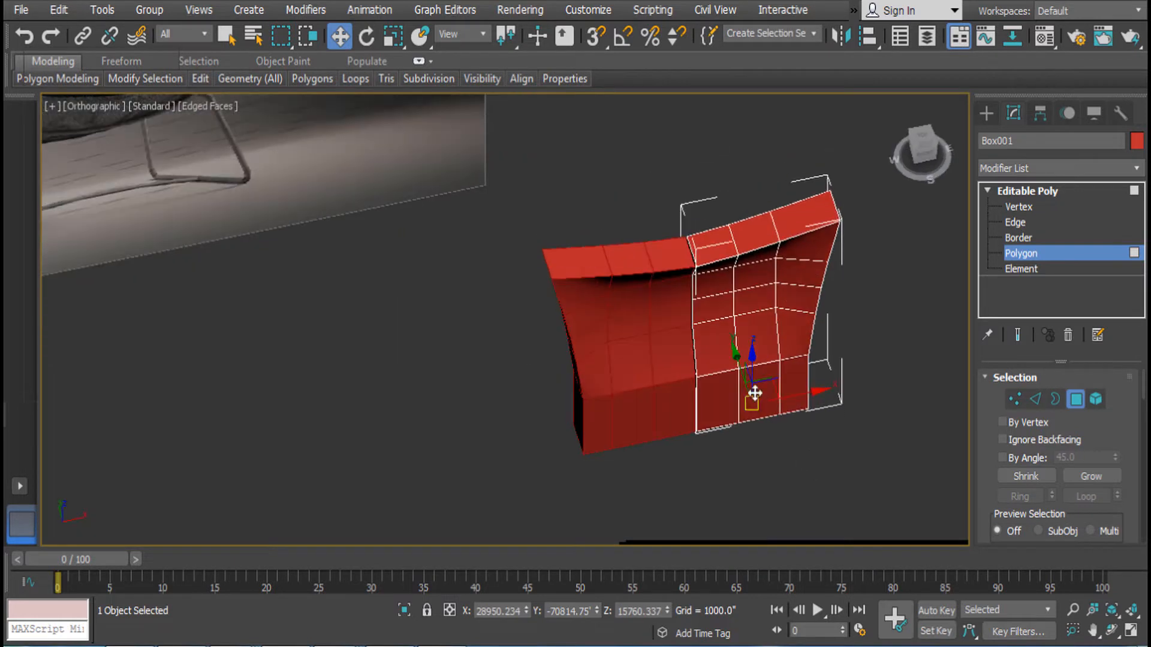
left_click_drag(739, 365, 744, 381)
middle_click_drag(757, 376, 760, 333, "alt")
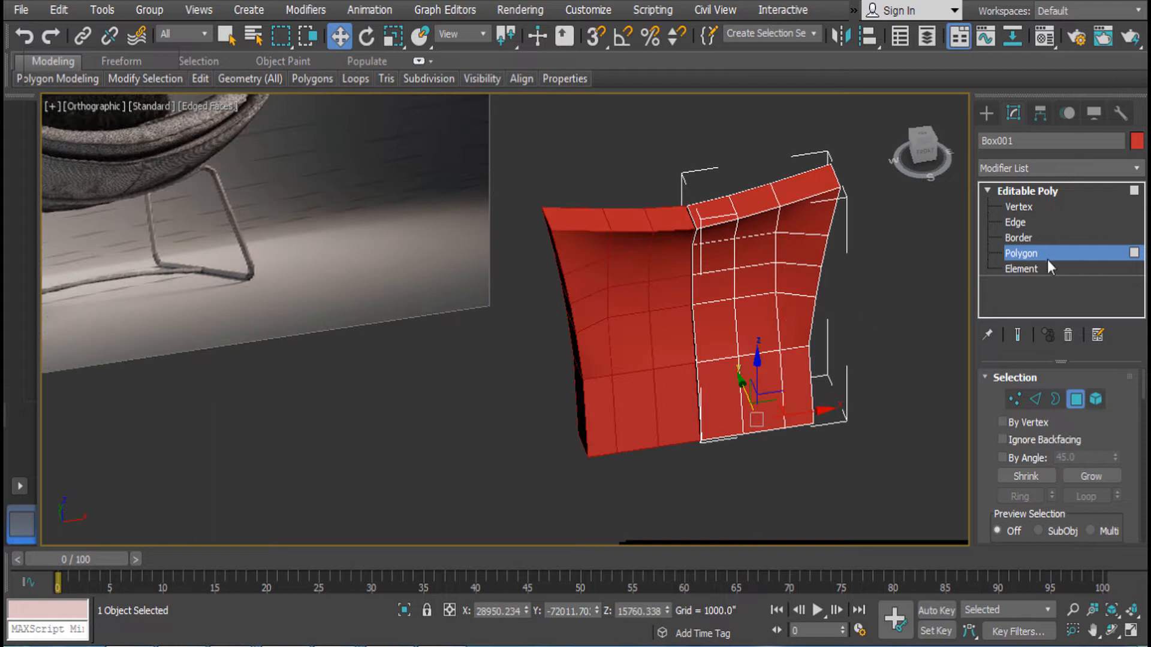
Adjust the vertices along the panel's outer side to refine its curve
left_click(1033, 207)
middle_click_drag(852, 227, 817, 204, "alt")
left_click_drag(844, 343, 849, 357)
middle_click_drag(894, 360, 775, 334, "alt")
mouse_move(863, 239)
middle_mouse_down("alt")
mouse_move(809, 237)
mouse_move(851, 246)
middle_mouse_up("alt")
left_click_drag(841, 249, 839, 256)
middle_click_drag(839, 257, 809, 260, "alt")
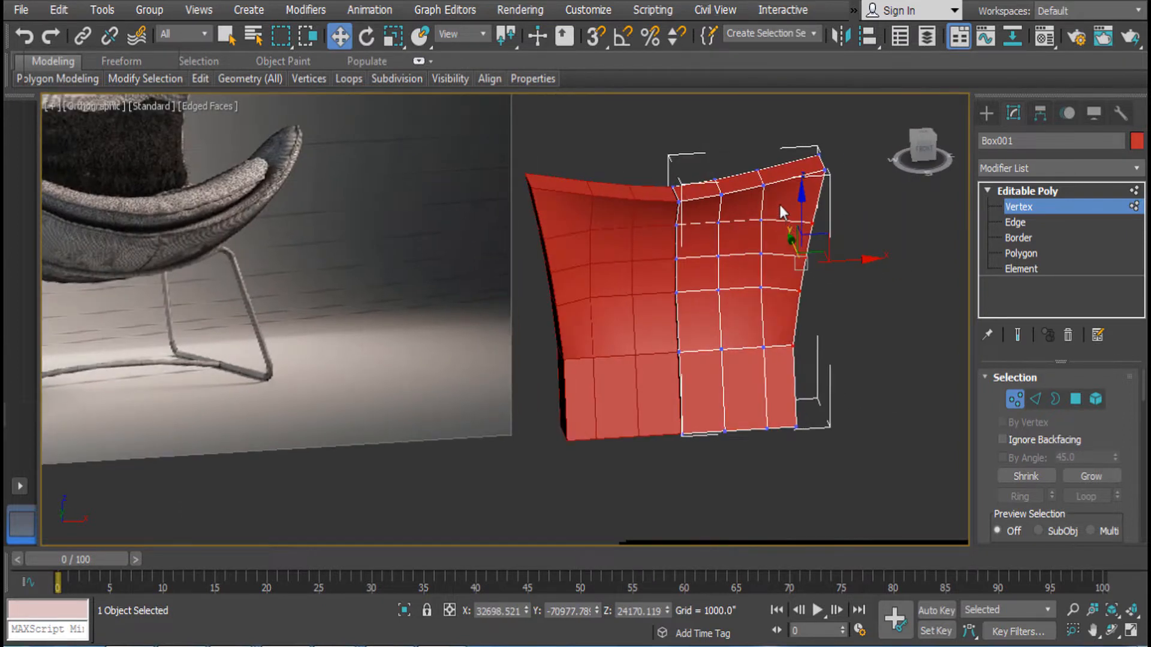
Reposition the outer-side vertices around the extruded lower section to continue the backrest's curve
left_click_drag(859, 474, 863, 474)
middle_click_drag(904, 343, 798, 322, "alt")
middle_click_drag(851, 290, 923, 295, "alt")
key("e")
middle_click_drag(827, 316, 809, 346, "alt")
key("w")
left_click_drag(778, 286, 832, 329)
Move the vertices near the upper outer corner forward along Y to shape the backrest's wing
middle_click_drag(769, 283, 677, 259, "alt")
scroll(774, 186, "up", 3)
middle_click_drag(773, 186, 836, 299)
left_click_drag(862, 316, 864, 319)
middle_click_drag(864, 319, 854, 278, "alt")
key("e")
key("w")
middle_click_drag(800, 227, 746, 216, "alt")
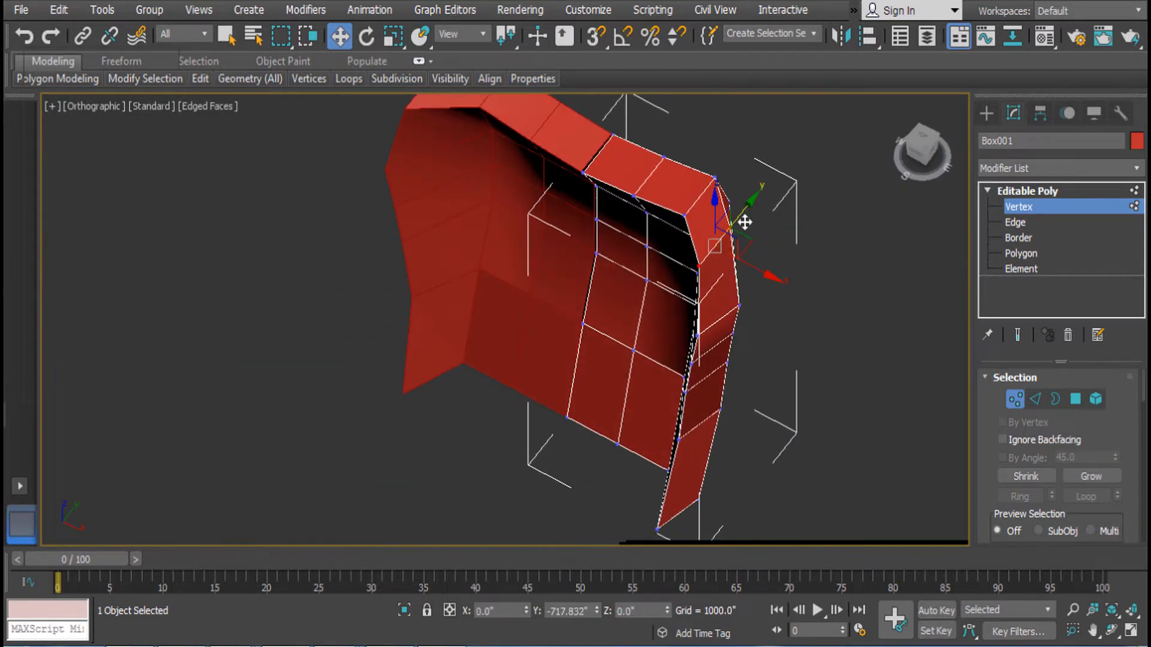
middle_click_drag(731, 264, 860, 218, "alt")
Turn on NURMS smoothing for the backrest half and check the smoothed shape
scroll(775, 228, "up", 3)
middle_click_drag(775, 221, 785, 213, "alt")
left_click(1024, 191)
right_click(736, 249)
left_click(698, 59)
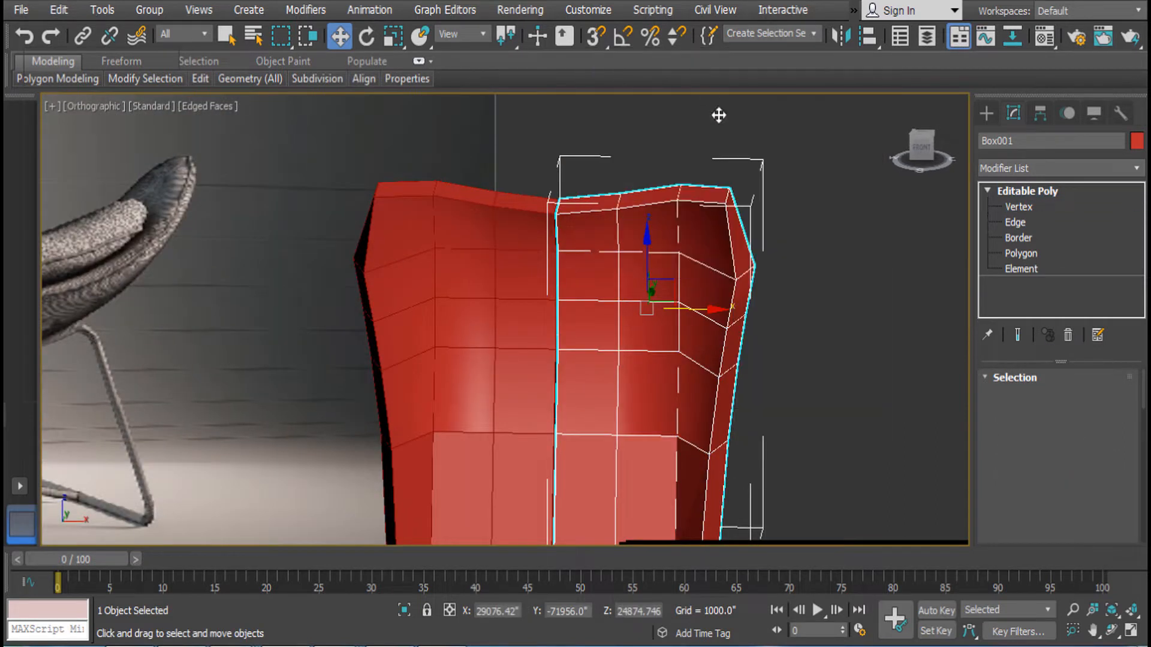
left_click(827, 265)
middle_click_drag(836, 259, 820, 241, "alt")
Delete the polygon on the center-seam side of the backrest's extruded lower section
left_click(741, 227)
left_click(1020, 253)
left_click_drag(594, 103, 665, 509)
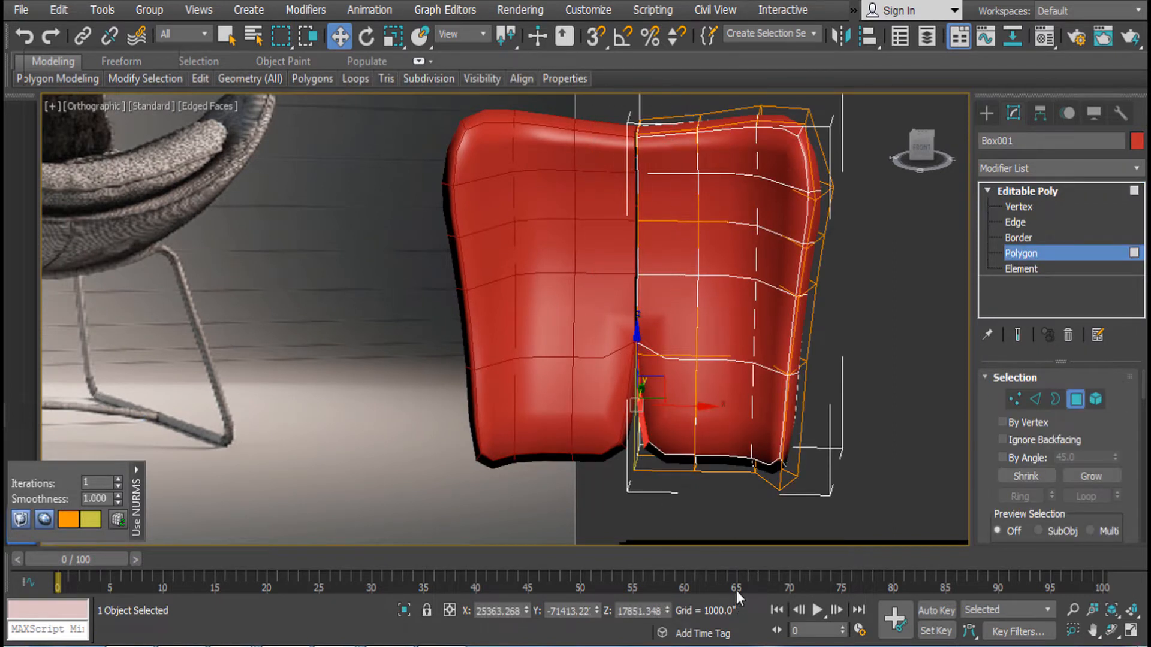
key("Delete")
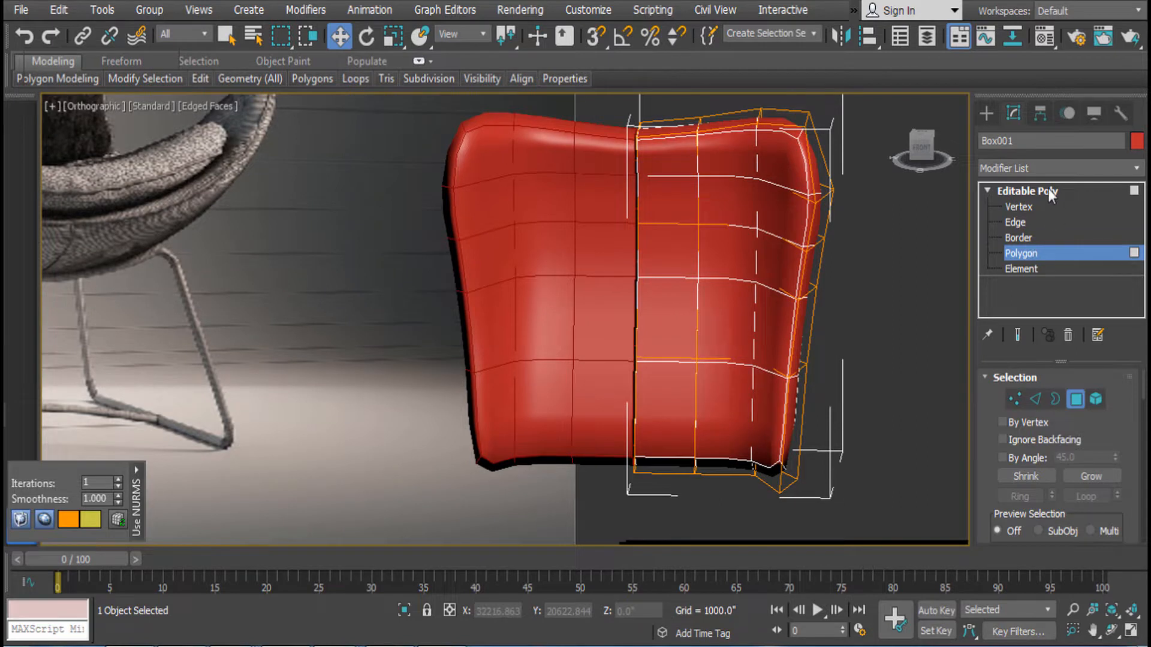
left_click(1049, 191)
Move the top outer corner vertex of the smoothed backrest outward along X
middle_click_drag(817, 318, 848, 330, "alt")
scroll(855, 369, "down", 4)
scroll(861, 294, "up", 3)
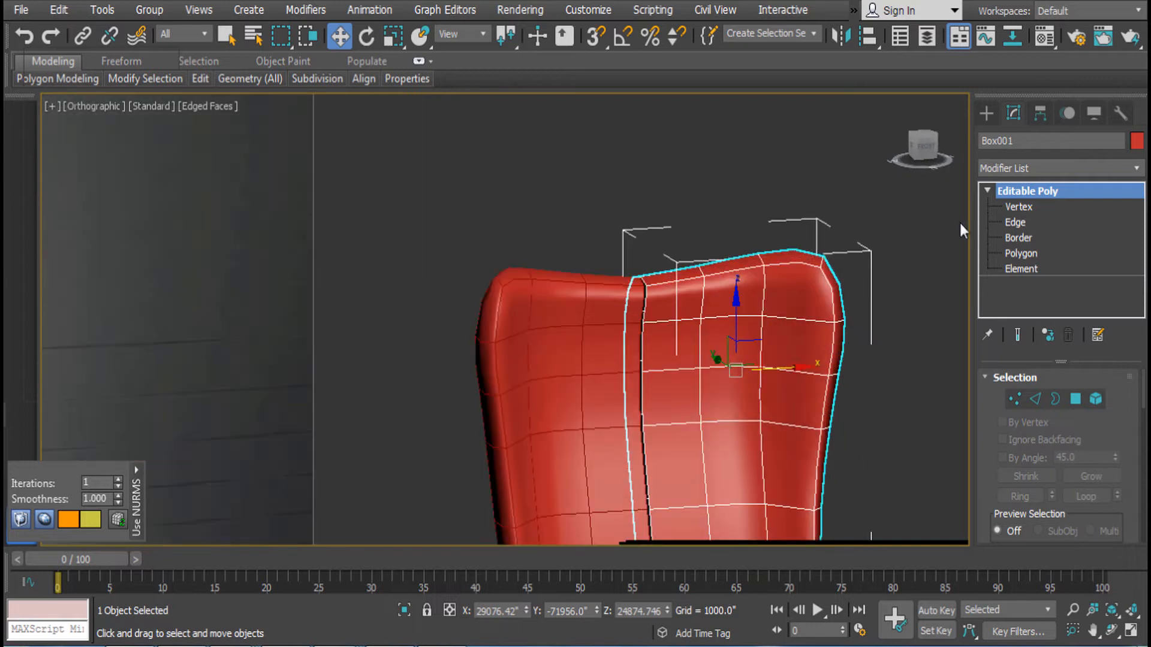
left_click(1022, 208)
left_click(816, 240)
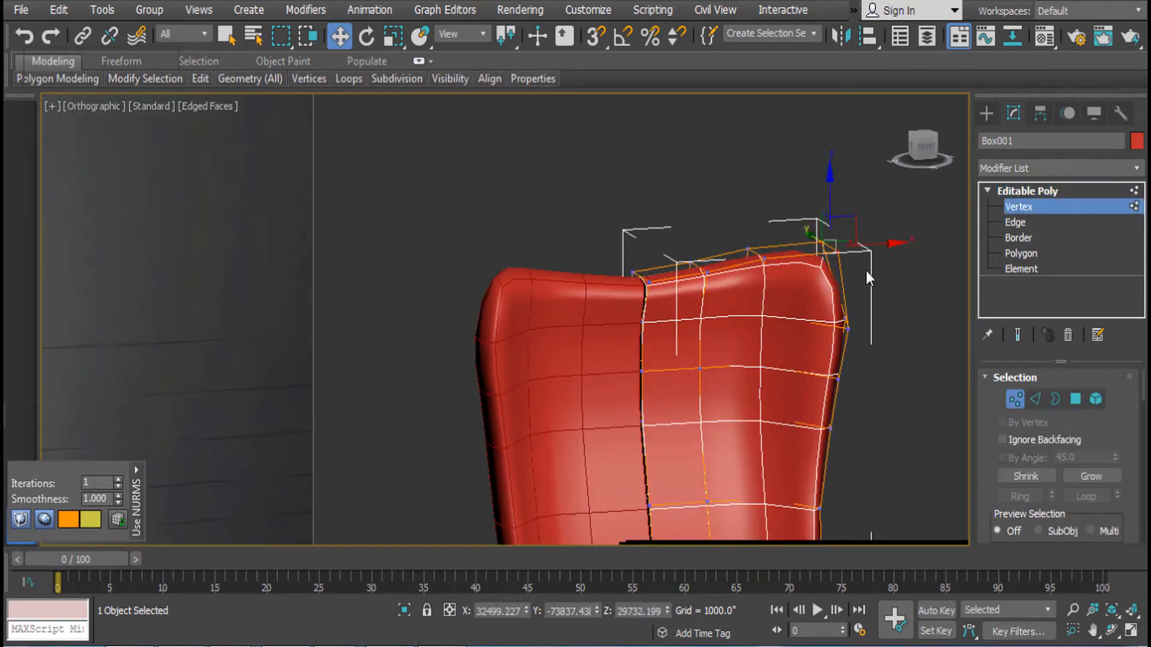
left_click_drag(882, 240, 903, 246)
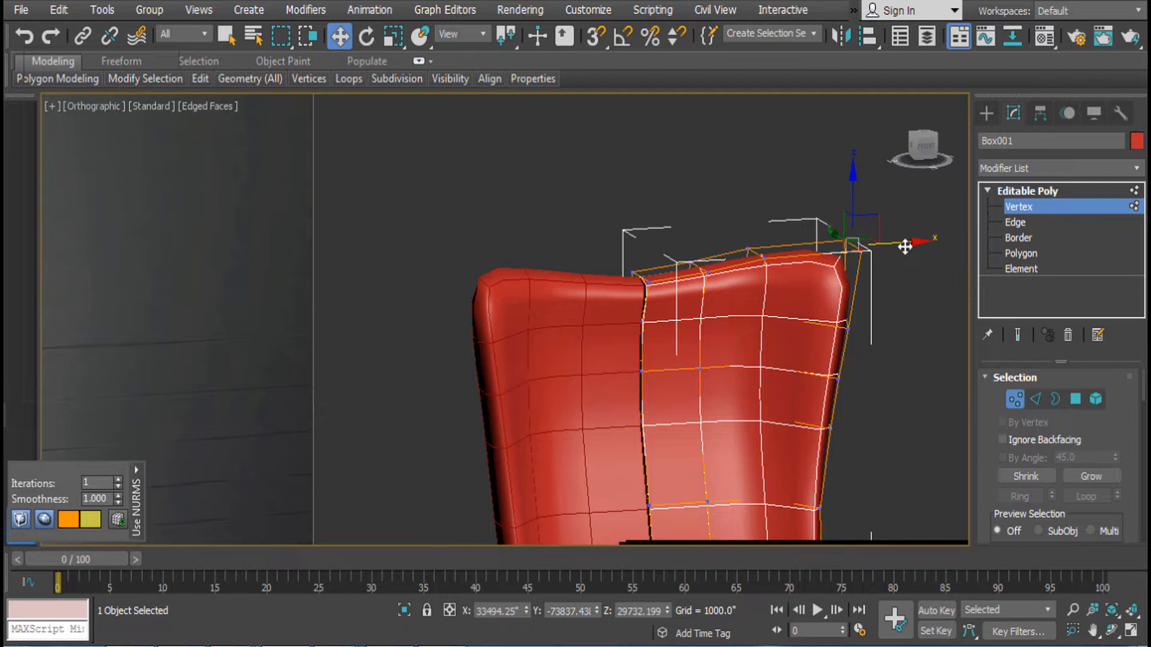
In the front view, pull the top outer corner further up and outward to match the reference chair
key("f")
scroll(890, 261, "down", 2)
scroll(712, 384, "down", 8)
middle_click_drag(706, 392, 839, 210)
scroll(821, 282, "down", 2)
scroll(811, 287, "down", 3)
left_click_drag(807, 287, 839, 264)
left_click(1021, 224)
middle_click_drag(902, 289, 770, 323, "alt")
scroll(769, 323, "up", 2)
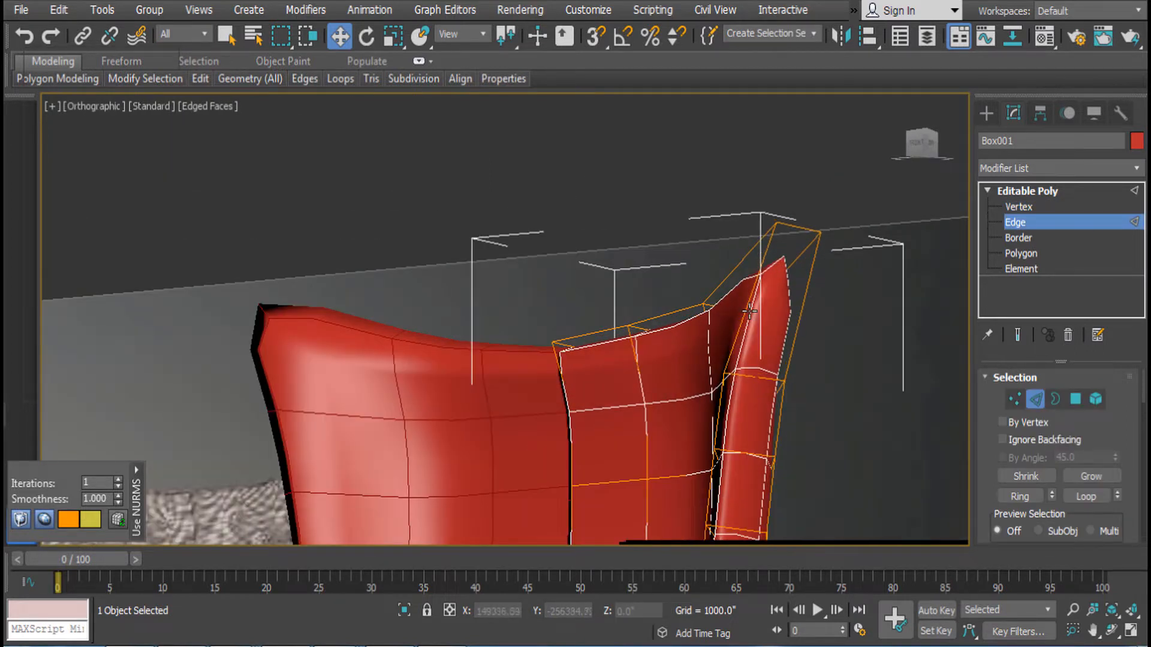
left_click(749, 311)
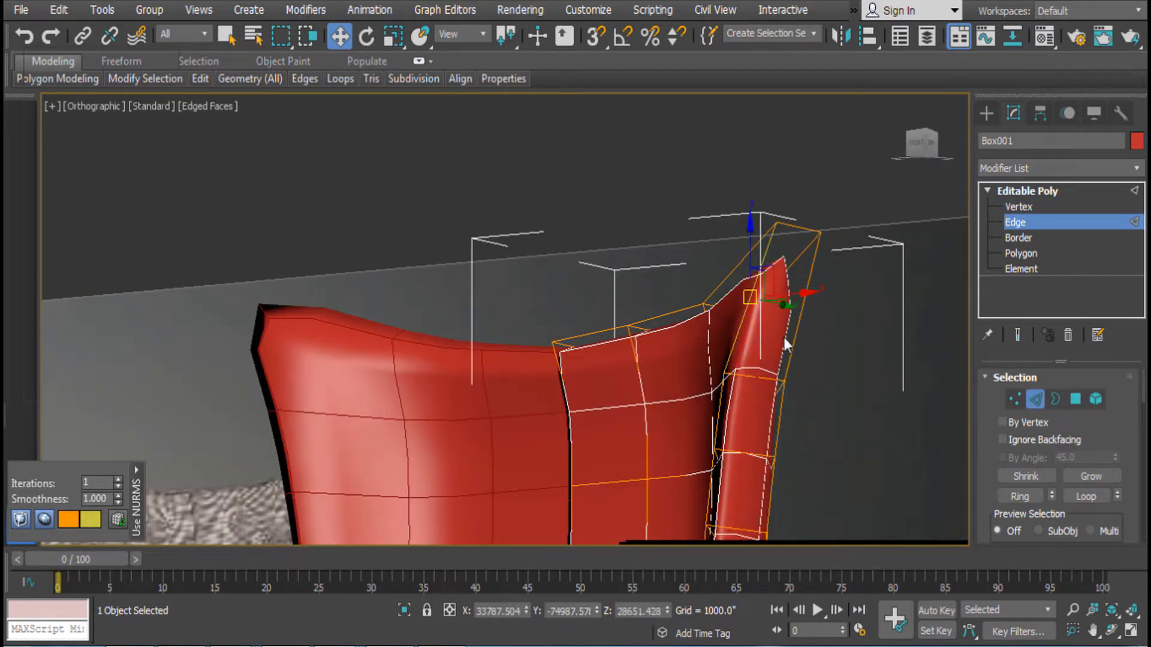
key("f")
middle_click_drag(444, 379, 705, 325)
scroll(705, 325, "down", 3)
left_click(686, 318)
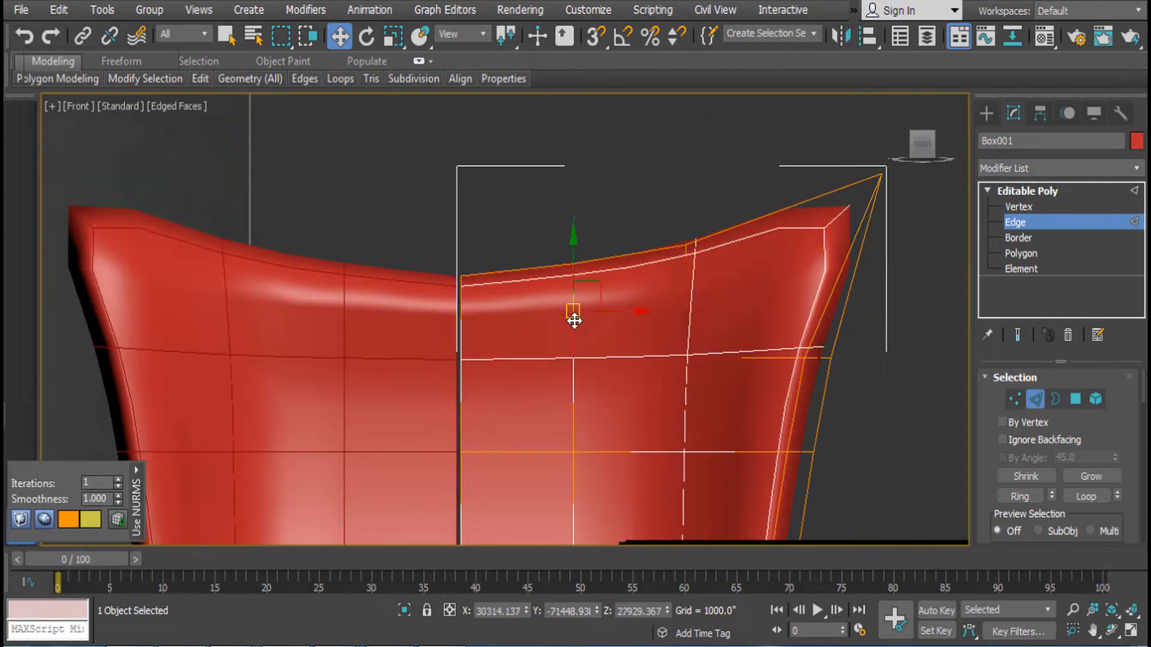
left_click(890, 269)
right_click(890, 270)
left_click(626, 234)
left_click(1047, 207)
Turn off NURMS smoothing on the backrest and reselect the original half
left_click(1041, 192)
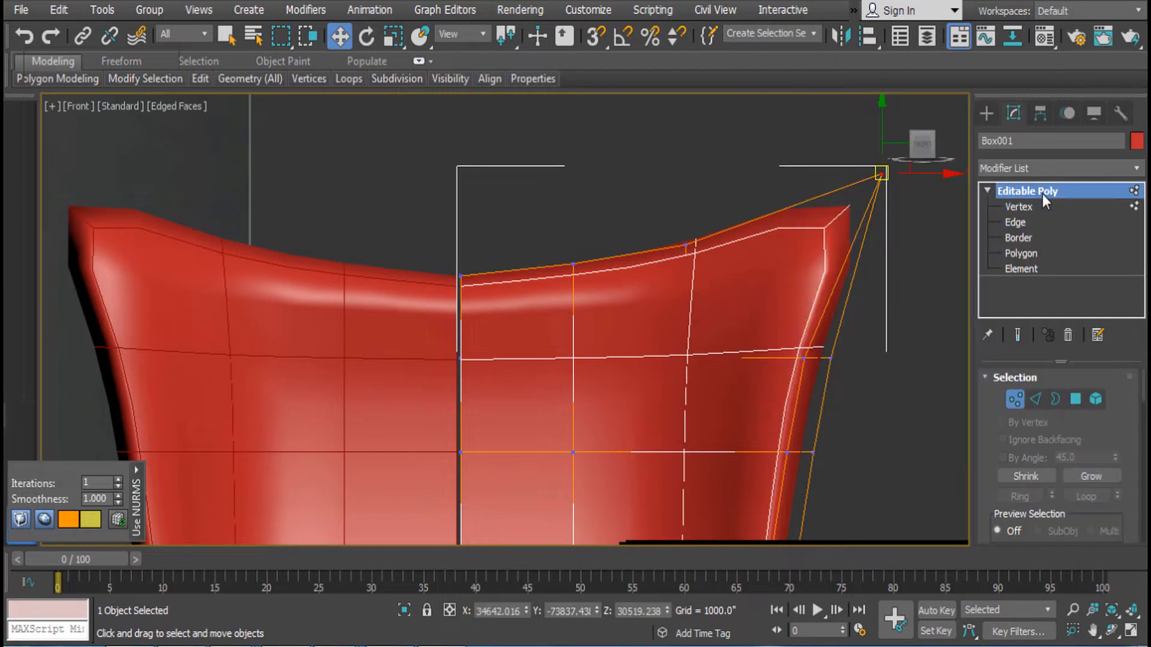
right_click(775, 262)
left_click(748, 68)
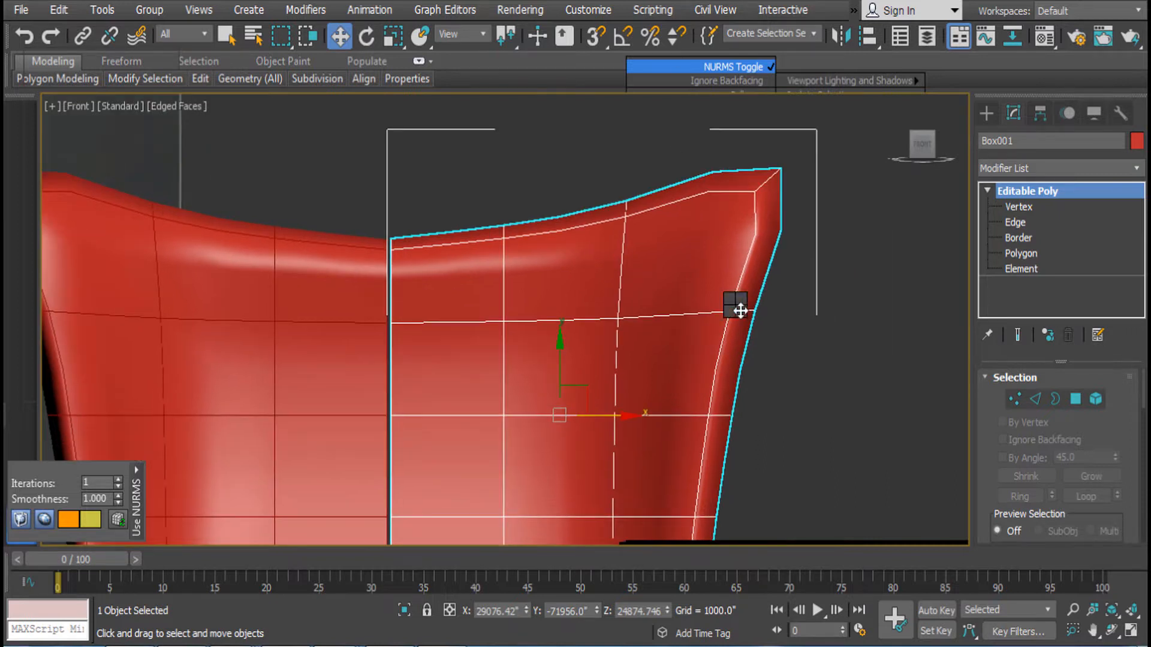
right_click(732, 303)
left_click(693, 117)
left_click(743, 222)
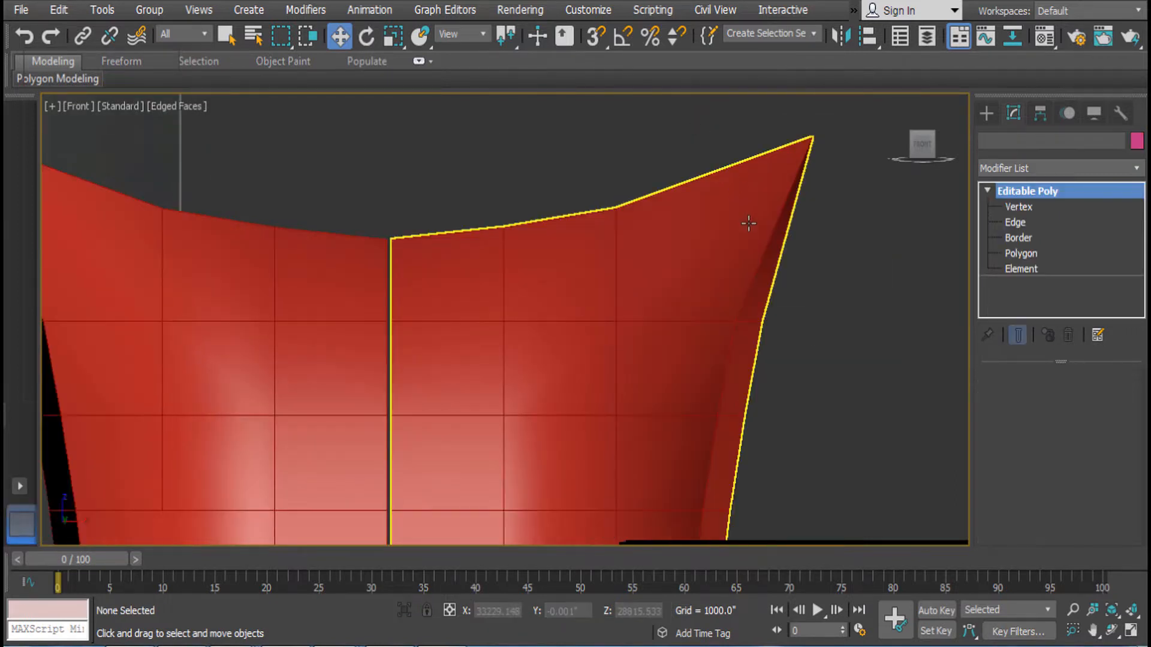
Connect the upright edges of the backrest half's top row, front and back, with one new horizontal edge loop
left_click(1019, 221)
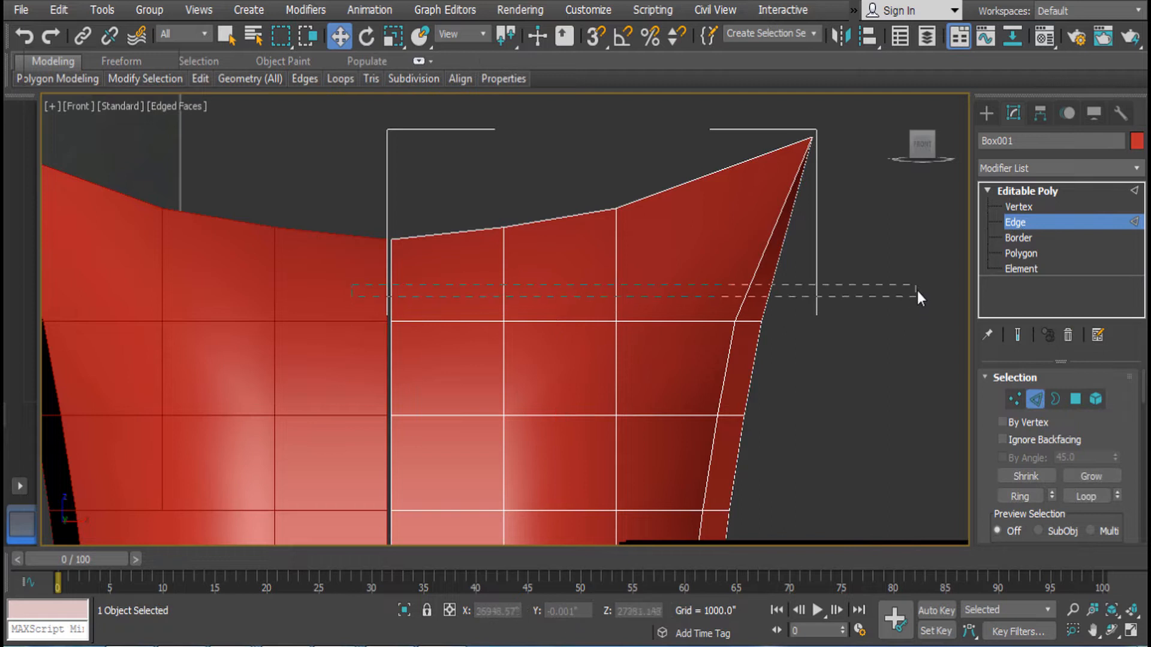
left_click(762, 262)
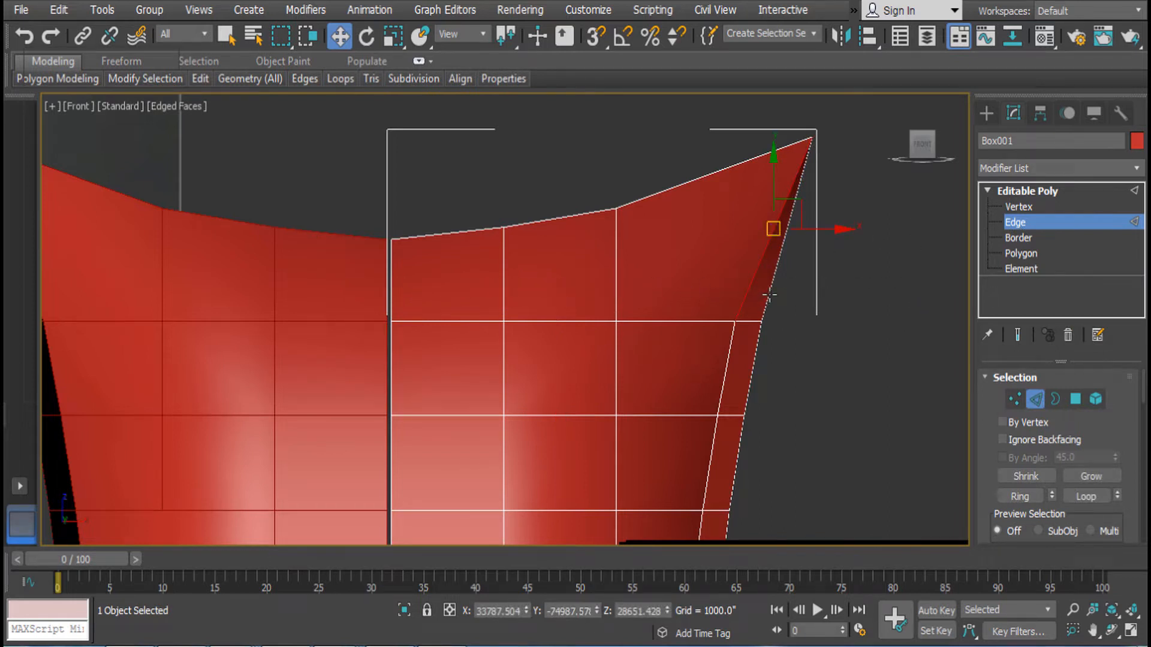
left_click(607, 273)
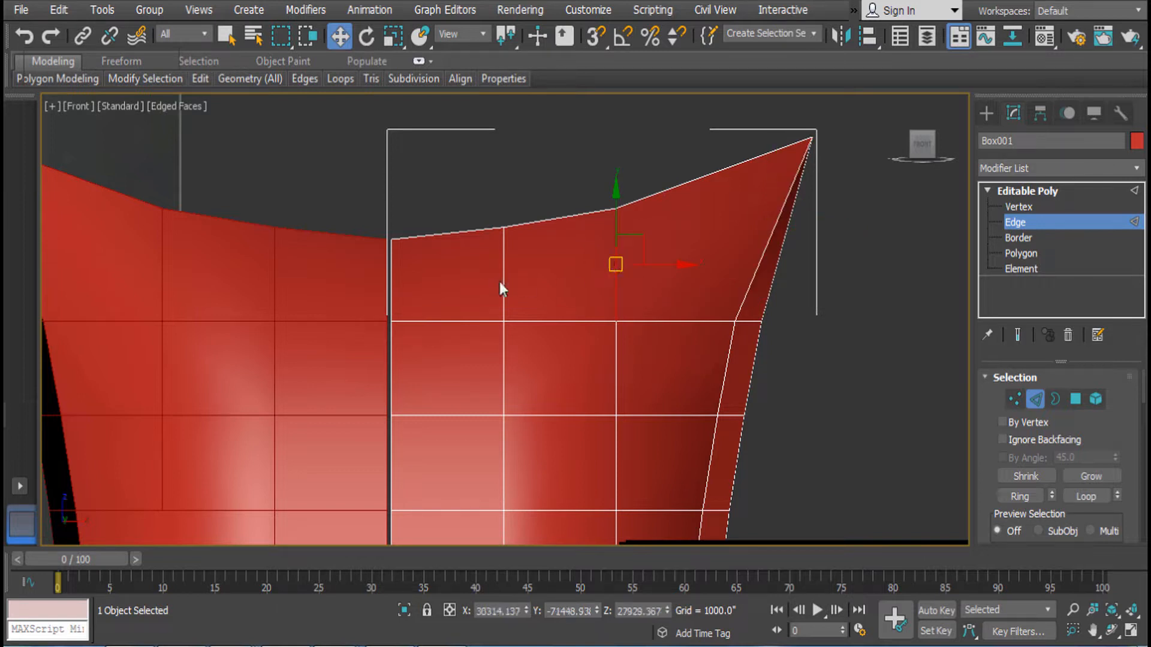
left_click(388, 292)
middle_click_drag(747, 282, 682, 271, "alt")
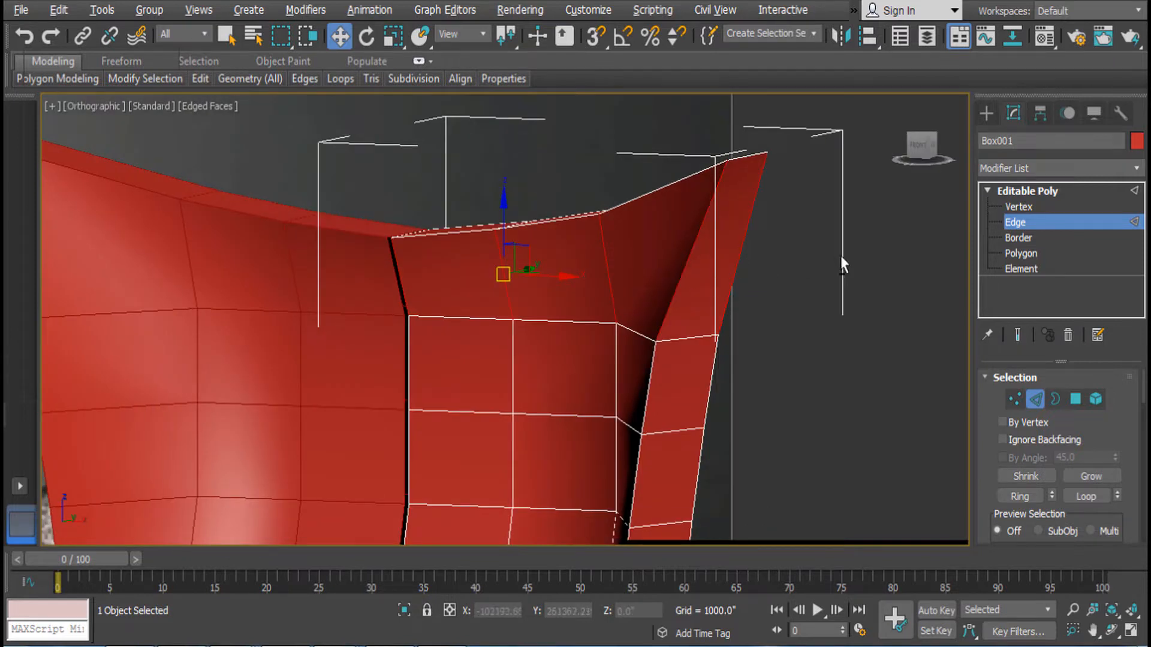
middle_click_drag(840, 257, 651, 280, "alt")
left_click(728, 293)
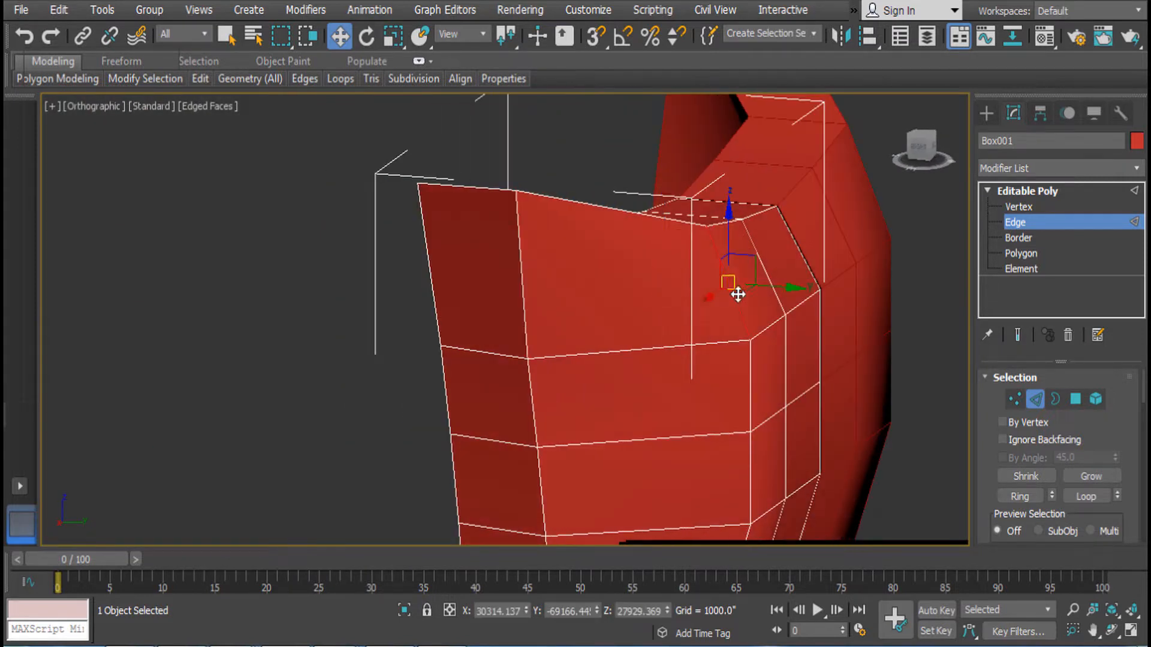
left_click(763, 267, "ctrl")
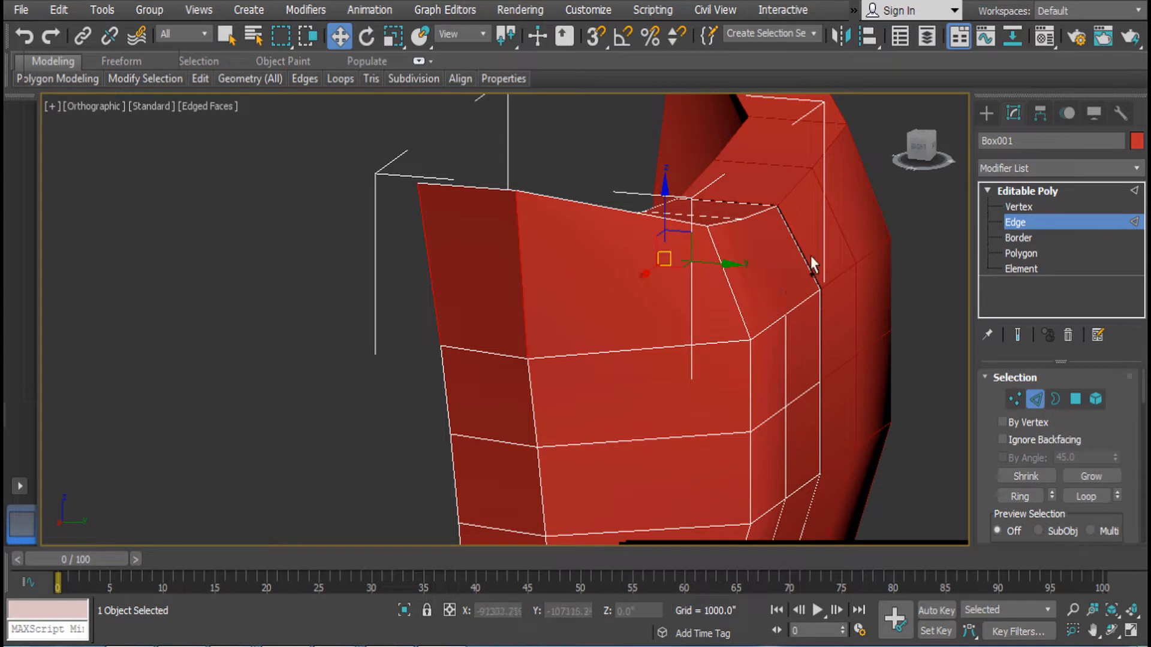
left_click(799, 260)
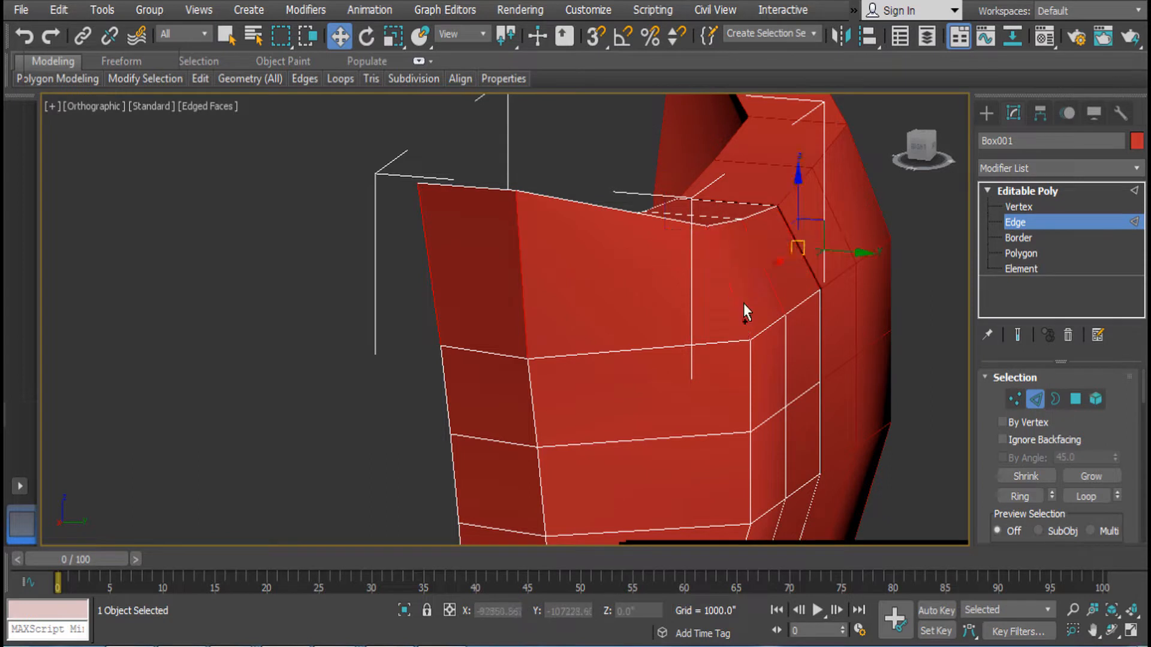
key("f")
scroll(746, 304, "down", 6)
right_click(853, 299)
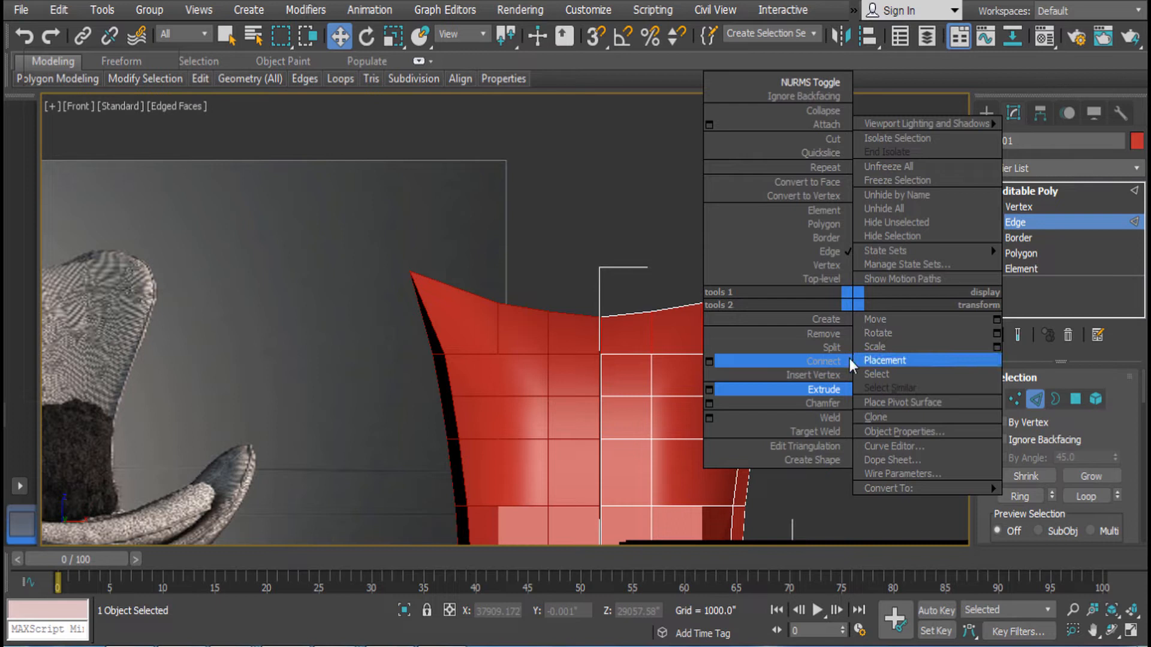
left_click(710, 361)
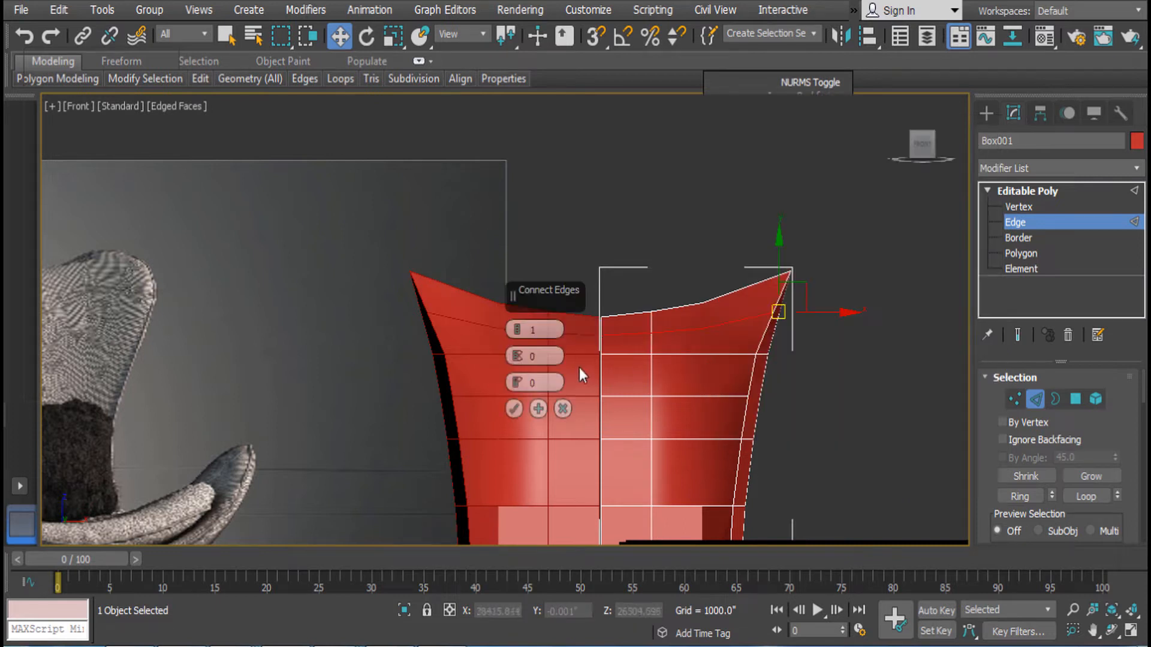
left_click(514, 409)
Move the top-rim vertices at the bend of the backrest along Y to round the curve seen from above
scroll(690, 346, "down", 3)
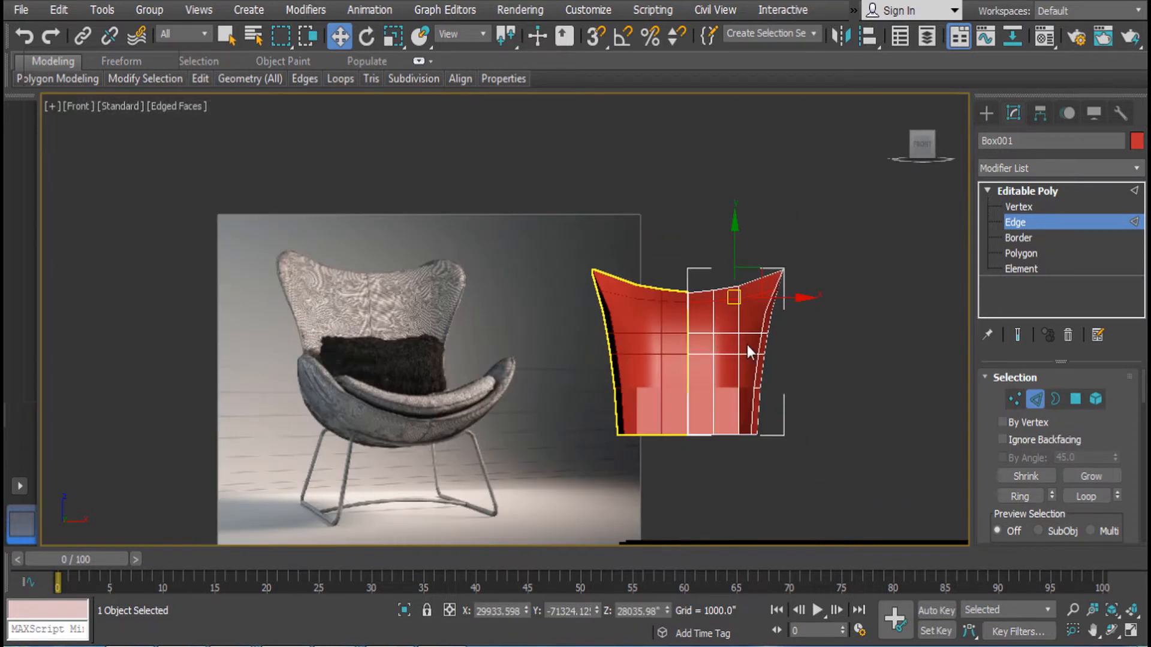
scroll(747, 344, "up", 2)
middle_click_drag(747, 344, 923, 414, "alt")
left_click(1019, 206)
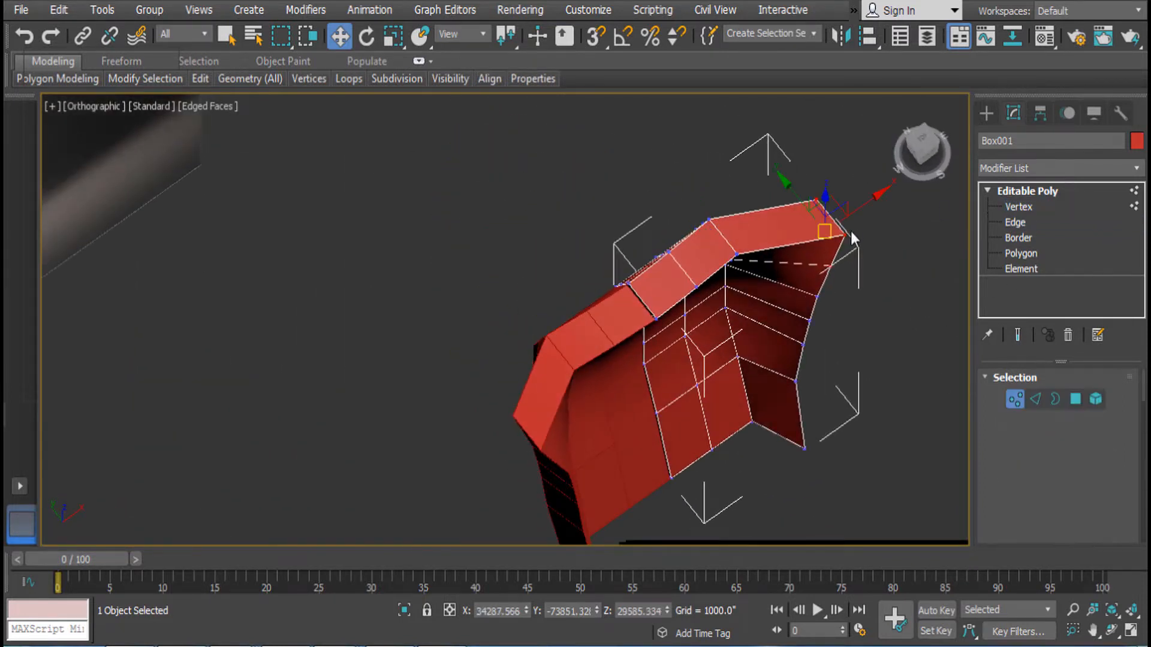
left_click(842, 231)
middle_click_drag(842, 231, 773, 277, "alt")
left_click(650, 224)
scroll(650, 224, "up", 3)
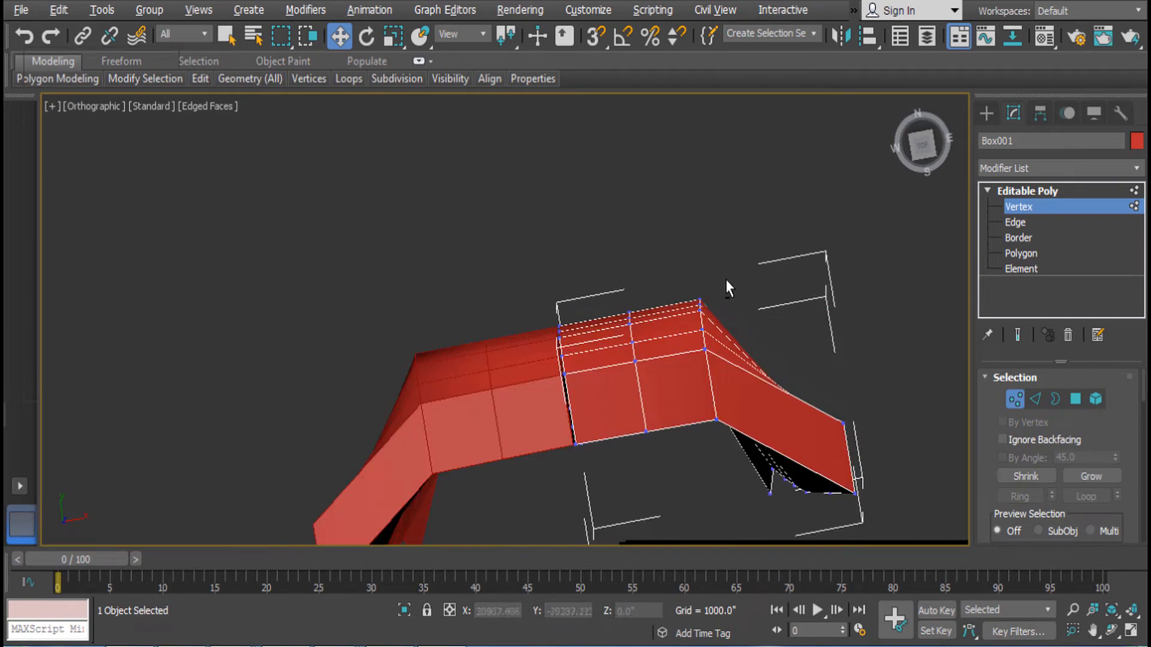
key("e")
key("w")
left_click_drag(690, 248, 670, 235)
left_click_drag(753, 362, 754, 360)
left_click_drag(695, 256, 700, 284)
Reposition the top outer corner vertices along Y so the corner continues the backrest's curve
mouse_move(841, 423)
left_mouse_down()
mouse_move(838, 383)
mouse_move(840, 404)
left_mouse_up()
middle_click_drag(840, 404, 800, 372, "alt")
middle_click_drag(761, 446, 888, 493, "alt")
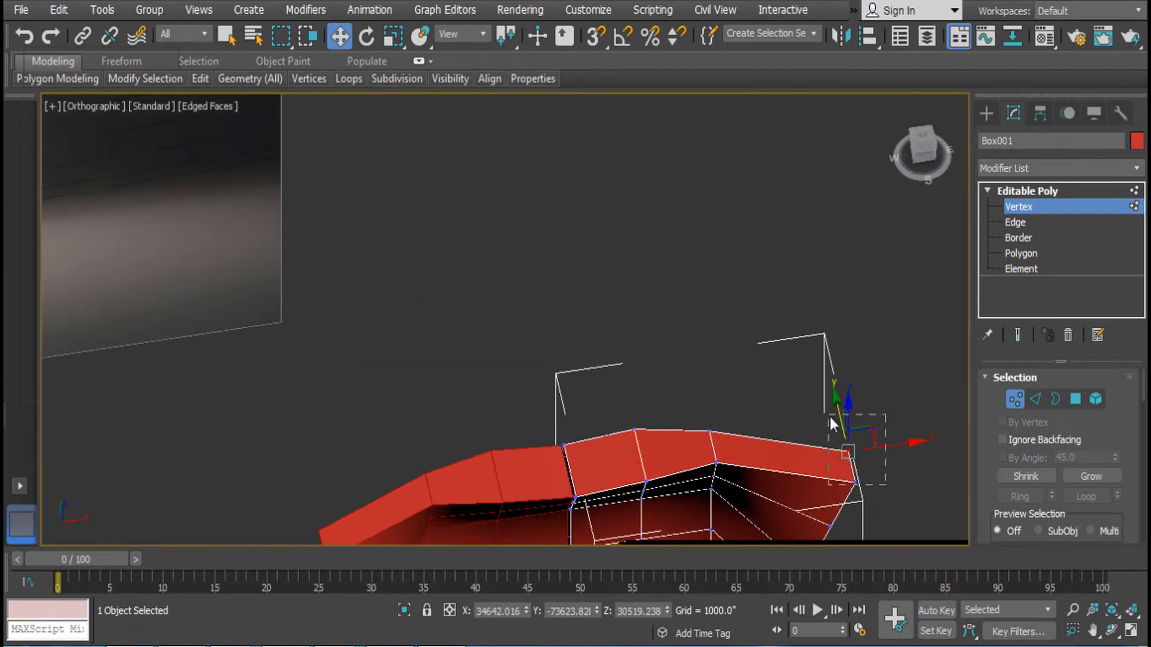
left_click_drag(876, 457, 868, 460)
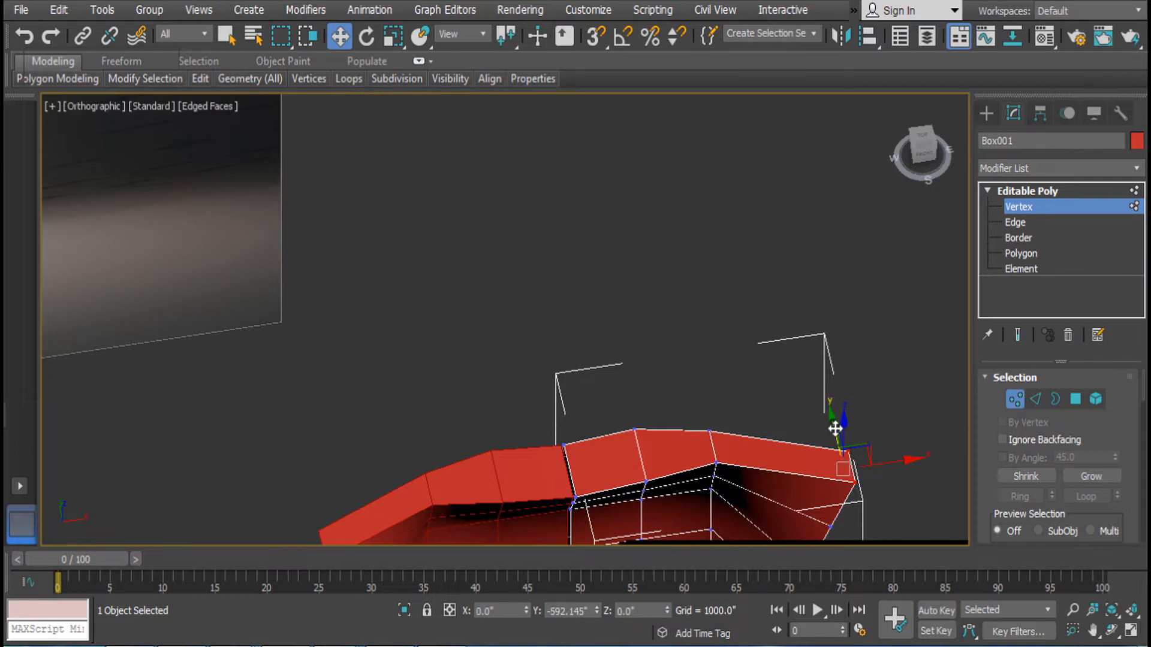
middle_click_drag(877, 437, 881, 359, "alt")
Leave vertex editing and turn on NURMS smoothing for the backrest half to compare it with the reference chair
left_click(1027, 190)
right_click(743, 286)
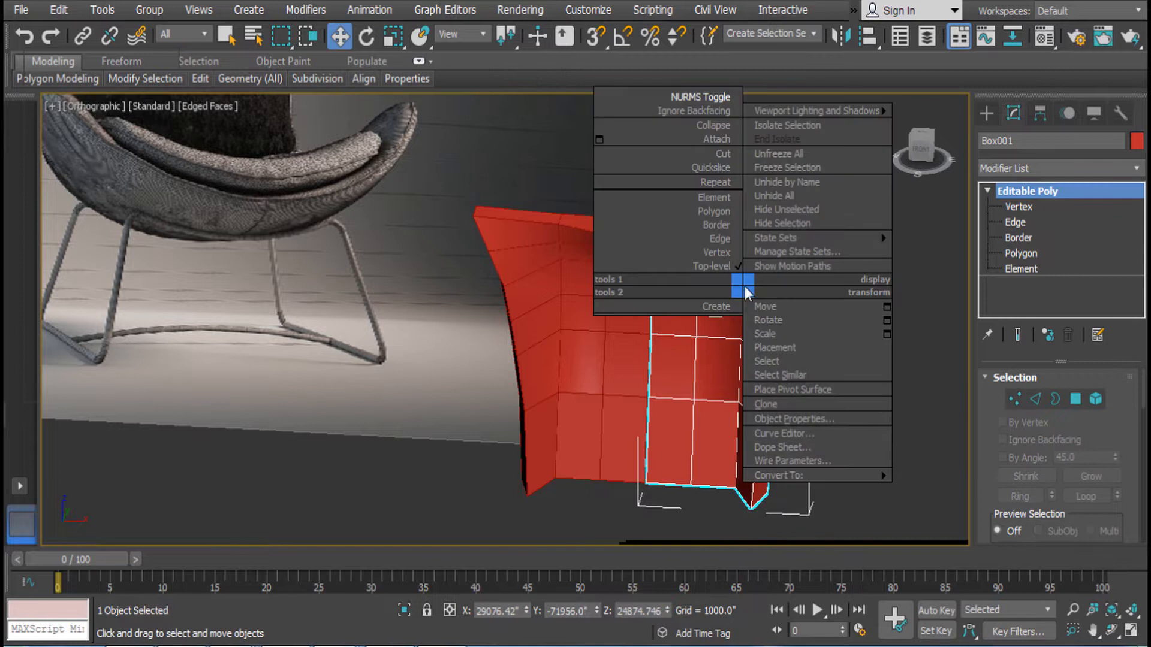
left_click(700, 96)
middle_click_drag(700, 95, 854, 324, "alt")
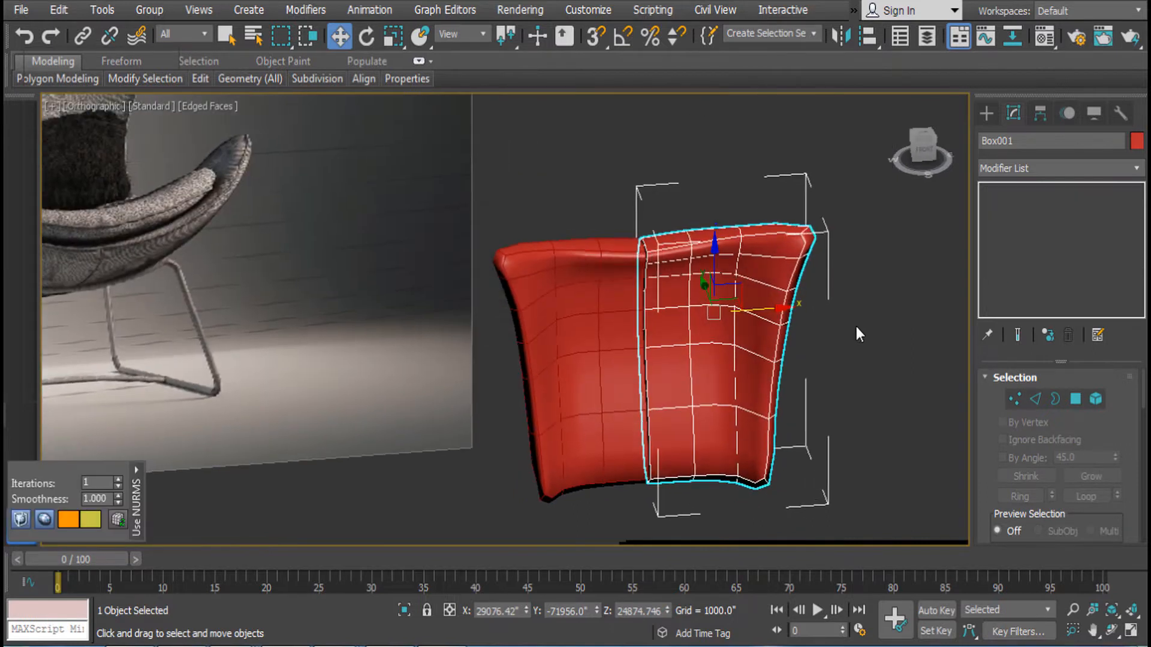
left_click(855, 324)
middle_click_drag(812, 372, 766, 341)
left_click(673, 272)
middle_click_drag(673, 273, 827, 553)
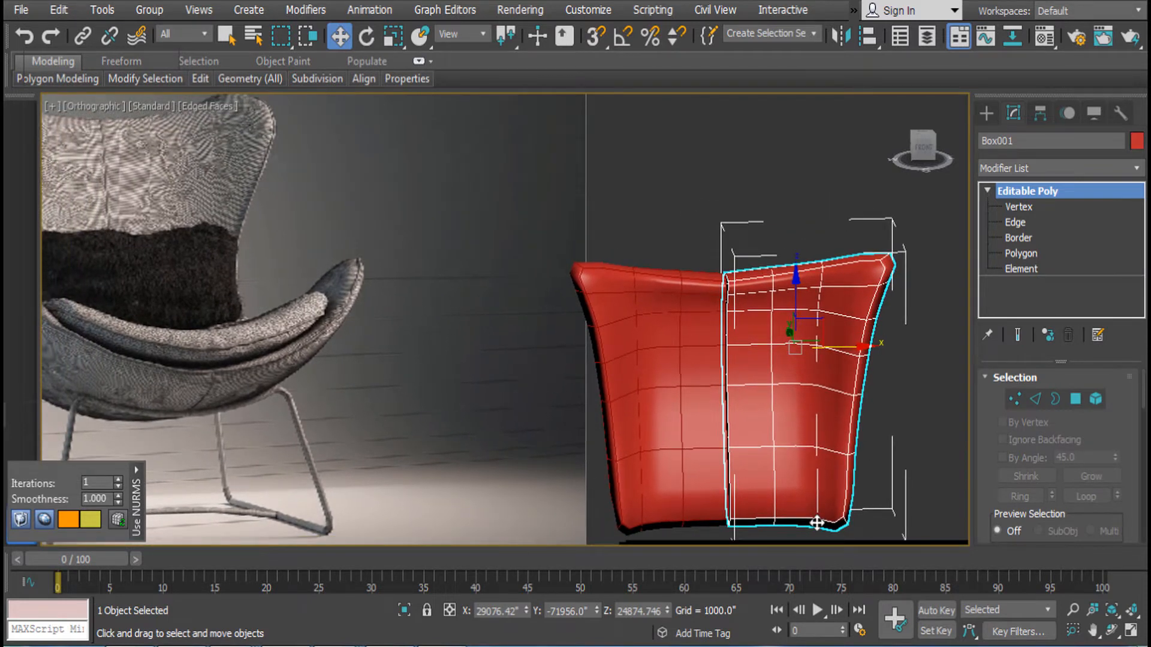
middle_click_drag(851, 359, 842, 400, "alt")
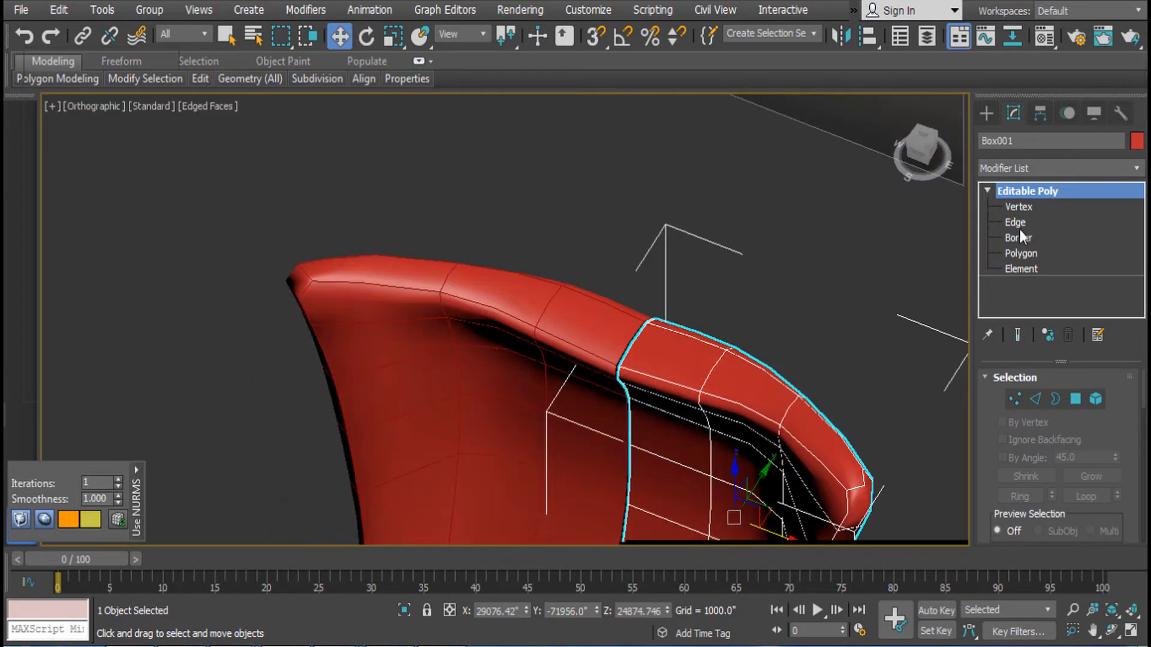
Shift the front top-rim vertex at the center seam and the one just below it backward along Y
left_click(1019, 206)
left_click(618, 370)
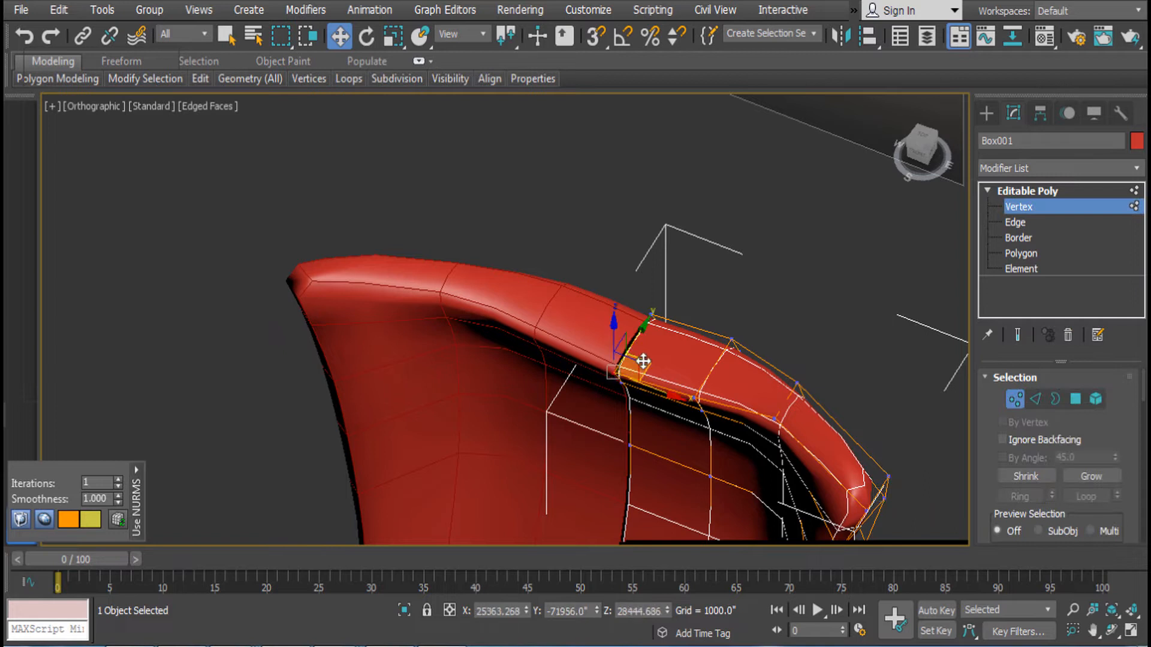
left_click_drag(639, 333, 707, 373)
left_click(639, 346)
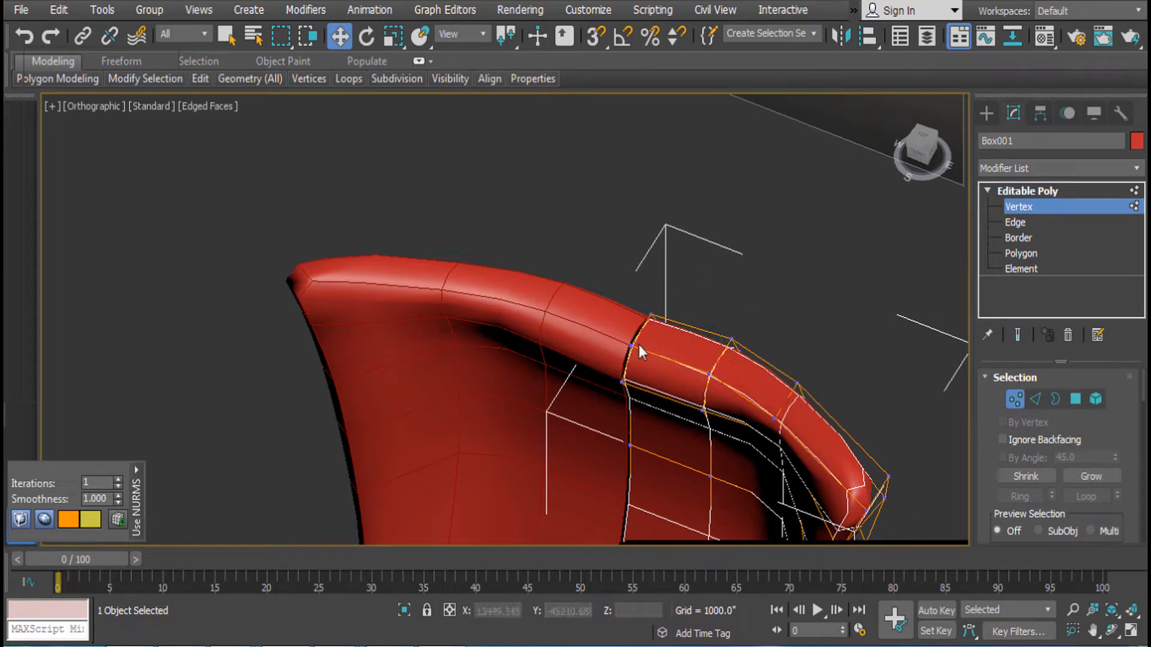
left_click(622, 381)
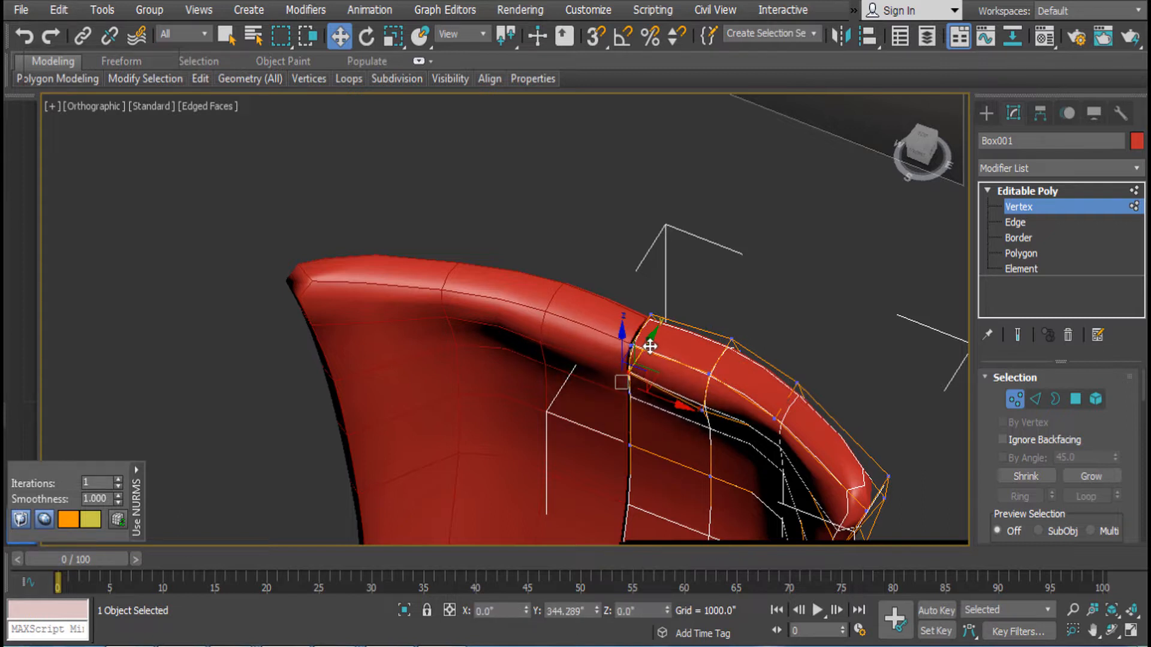
scroll(689, 368, "down", 5)
middle_click_drag(689, 368, 728, 293, "alt")
scroll(728, 293, "down", 3)
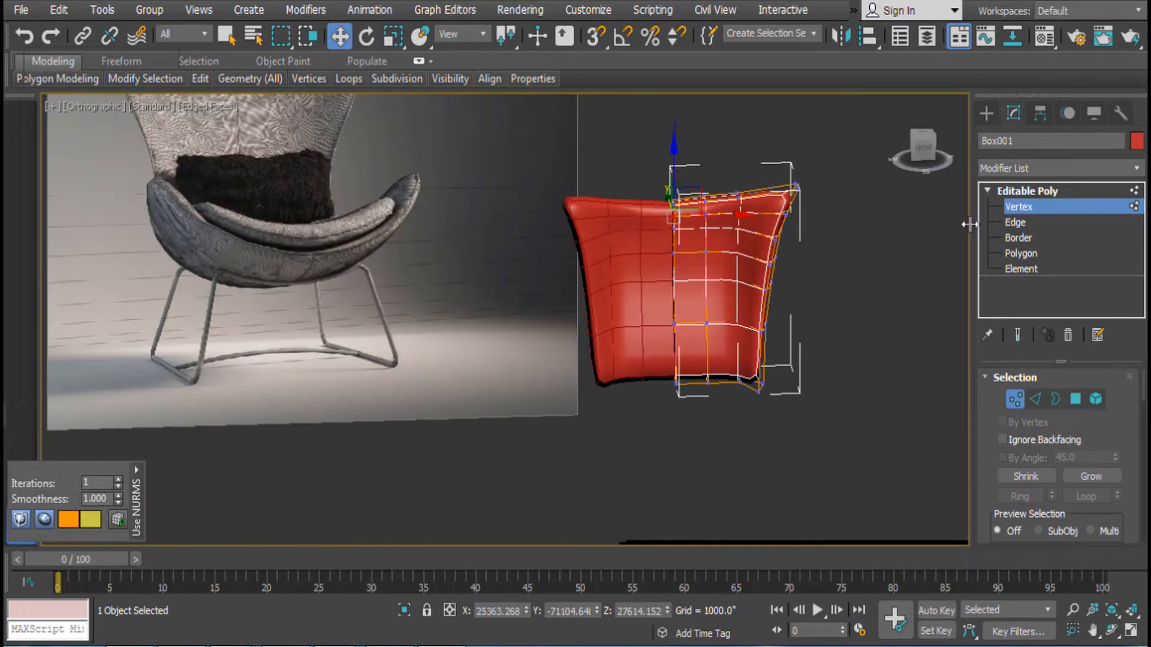
Turn off NURMS smoothing on the backrest half
left_click(1027, 192)
right_click(653, 240)
left_click(623, 59)
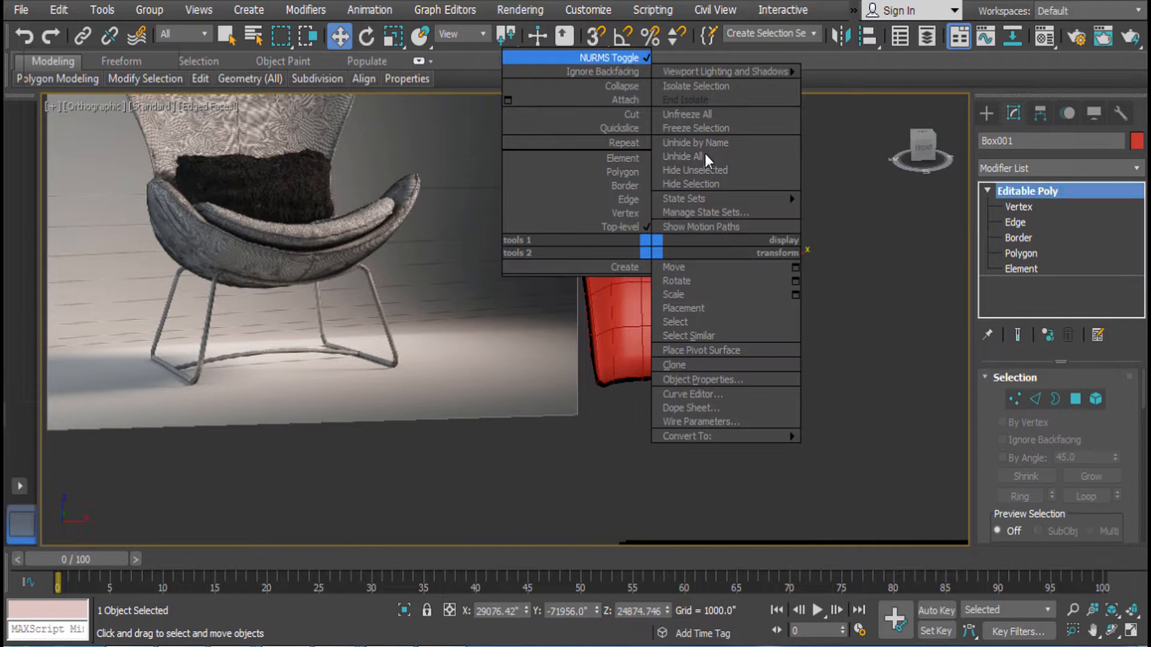
scroll(797, 210, "up", 5)
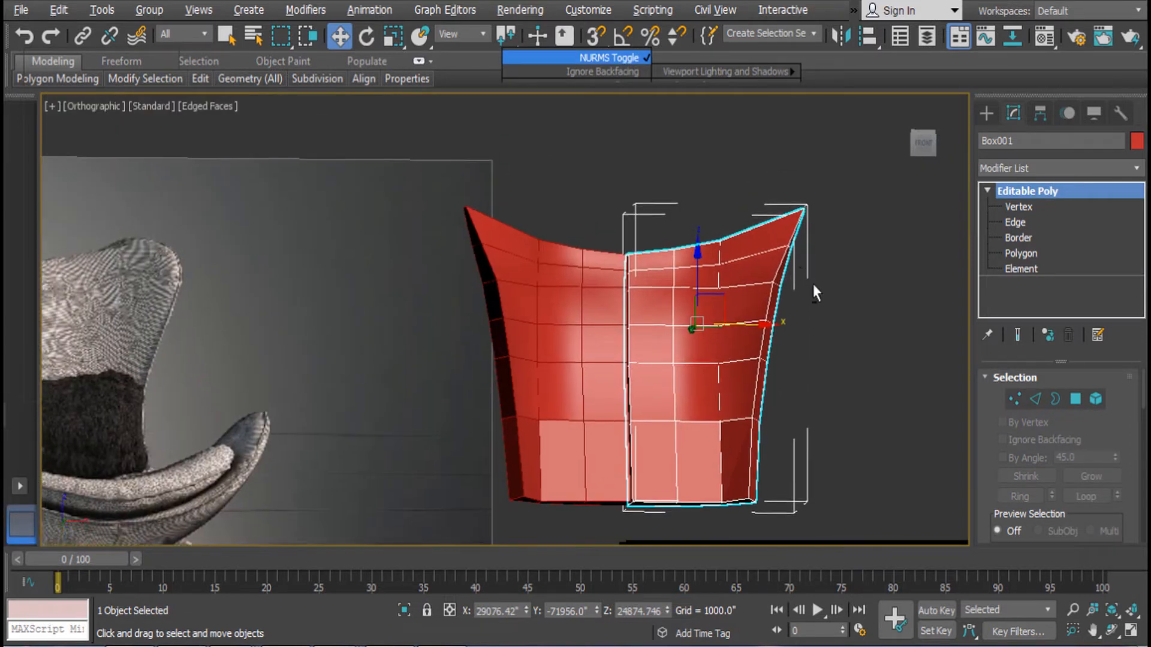
Connect the horizontal edges of the backrest's outermost column with one new vertical edge loop
left_click(1026, 225)
left_click(695, 253)
left_click(685, 292, "shift")
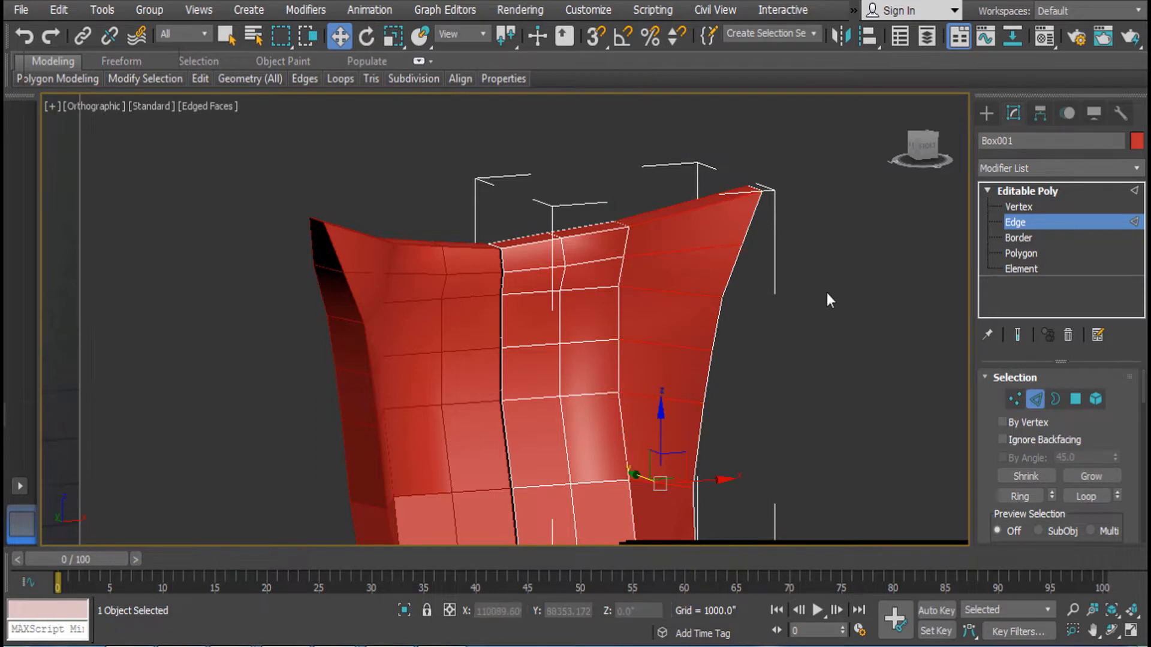
right_click(821, 287)
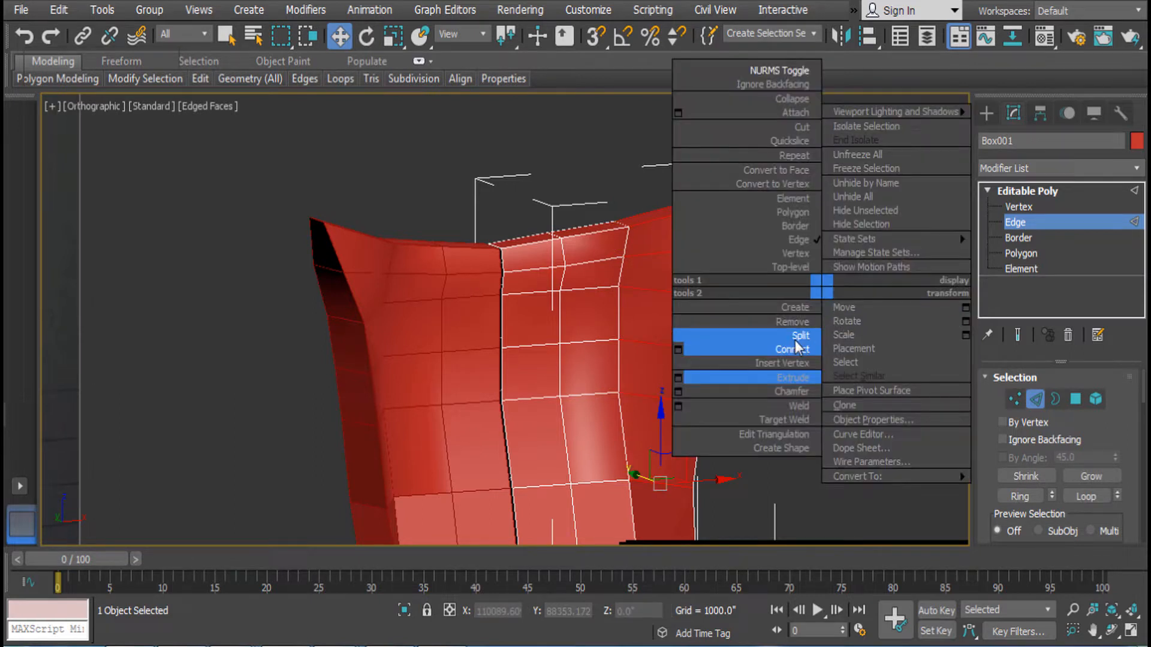
left_click(678, 350)
left_click(515, 408)
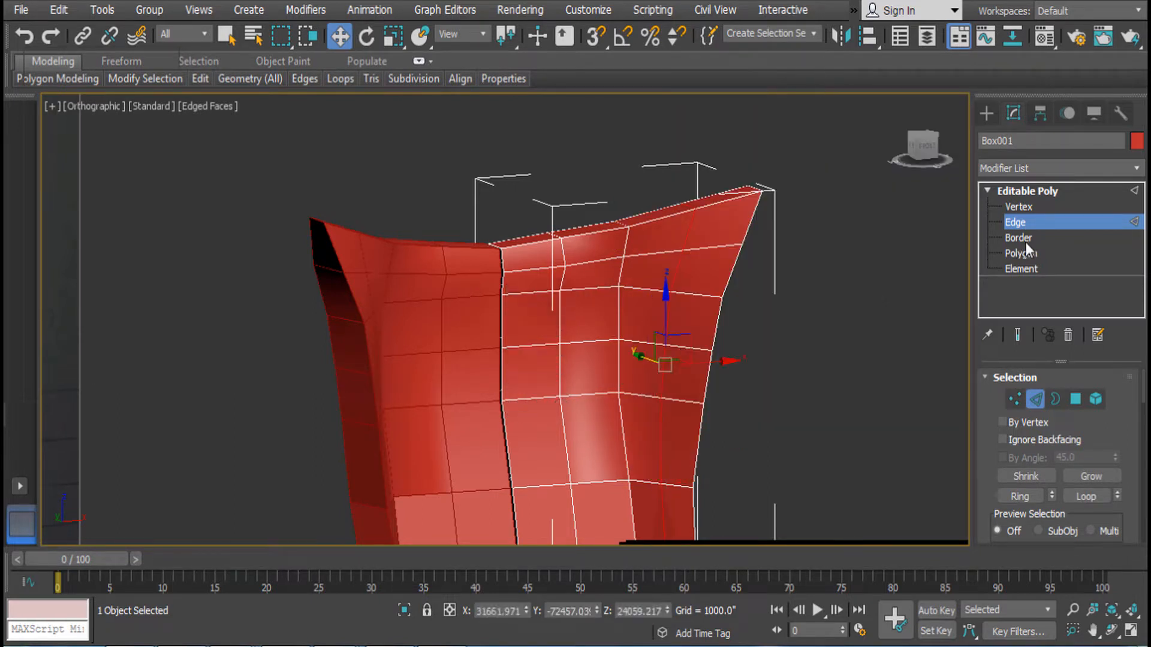
Raise the new vertical loop's top-rim vertex about 587" along Z and shift it about 207" inward along X
left_click(1019, 206)
left_click(685, 199)
left_click_drag(689, 161, 689, 143)
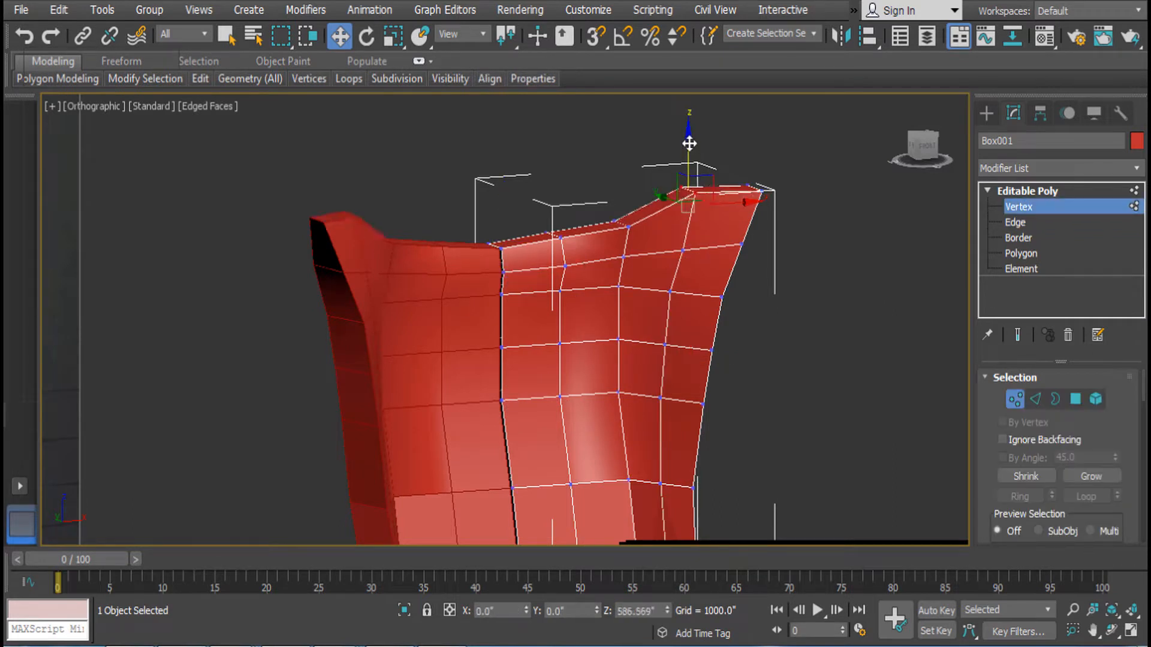
scroll(711, 239, "down", 4)
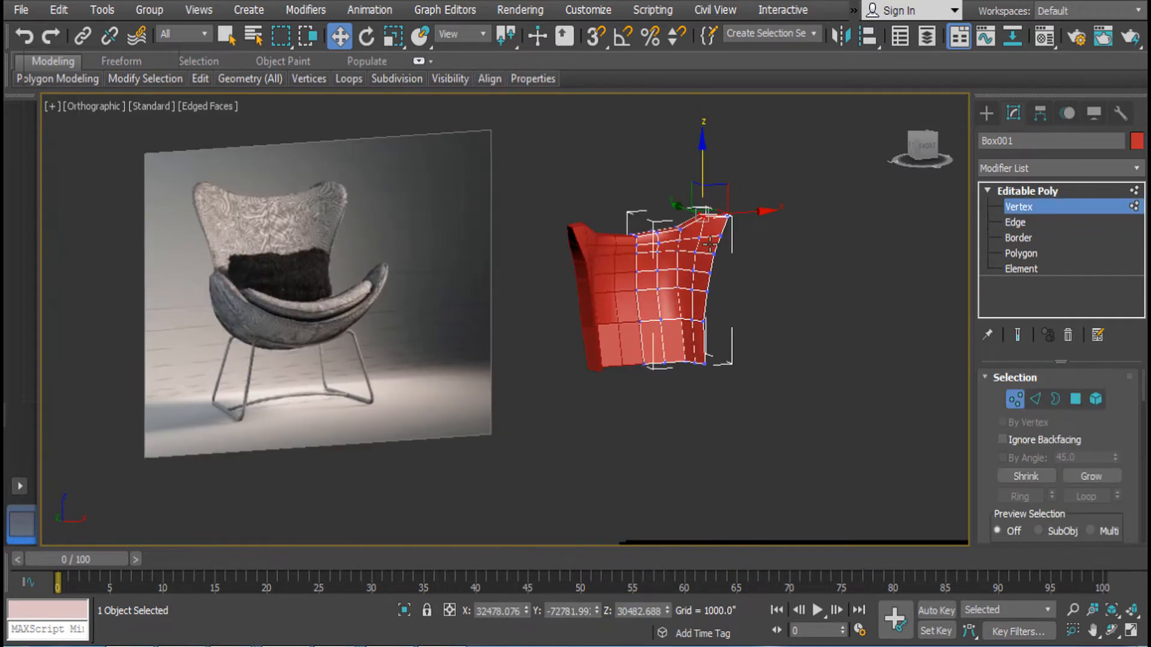
key("f")
scroll(708, 244, "up", 8)
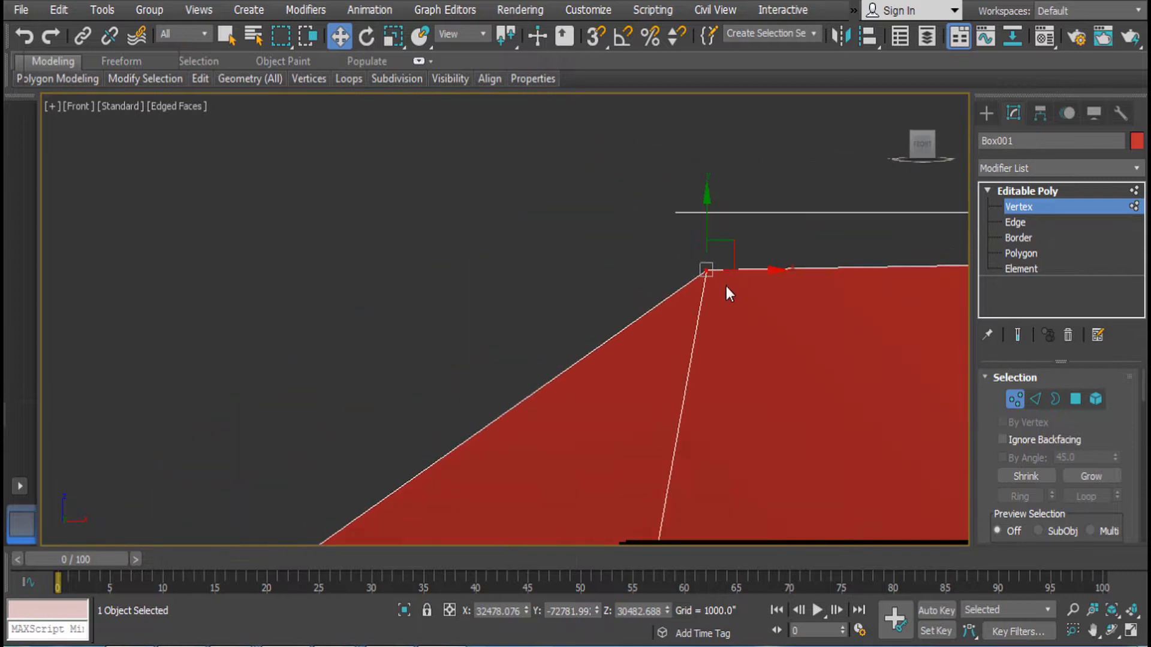
scroll(727, 292, "down", 6)
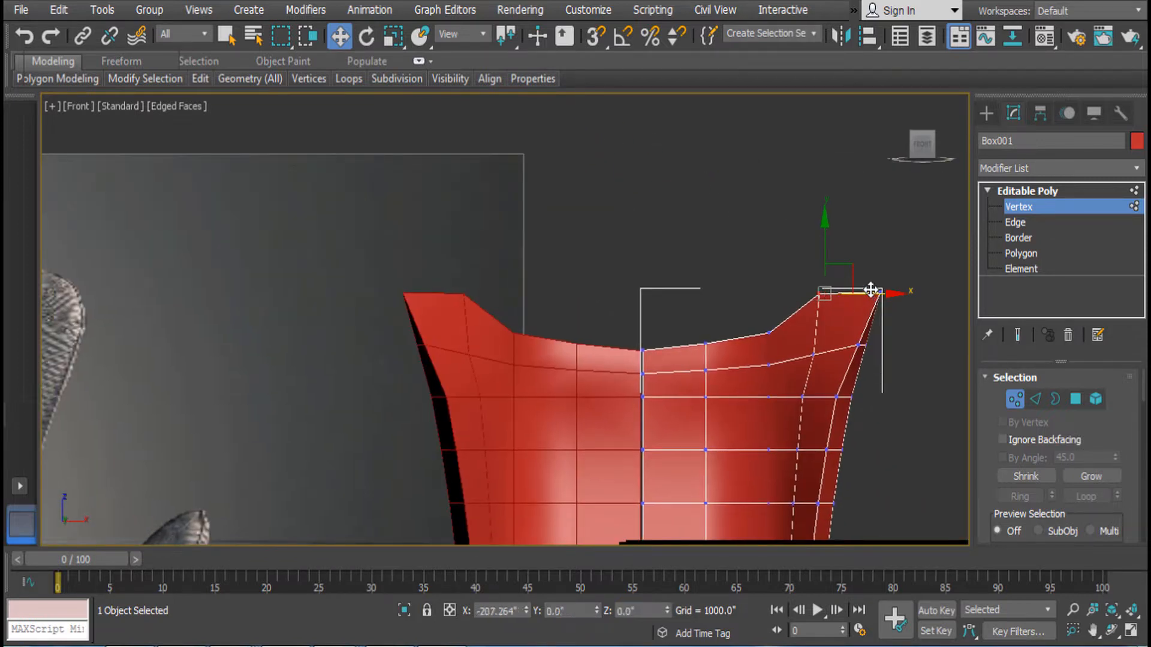
In the front view, raise the neighboring column's upper vertices and lower the new loop's rim vertex to even out the top curve
left_click_drag(756, 294, 782, 423)
left_click_drag(778, 310, 767, 284)
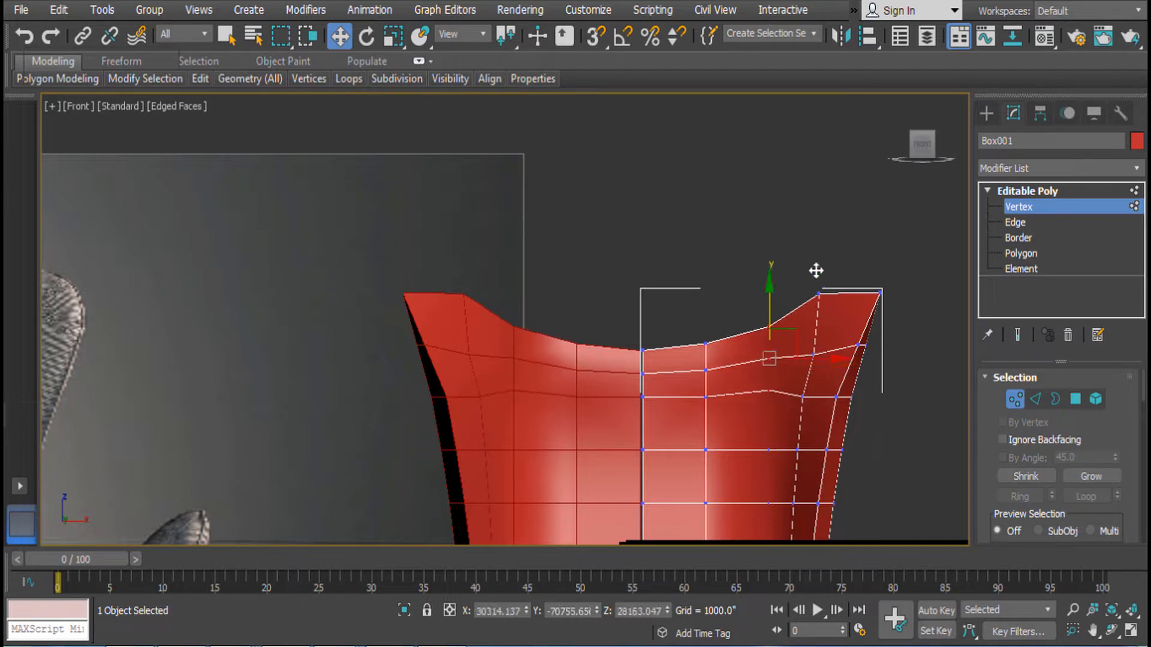
left_click_drag(822, 248, 819, 257)
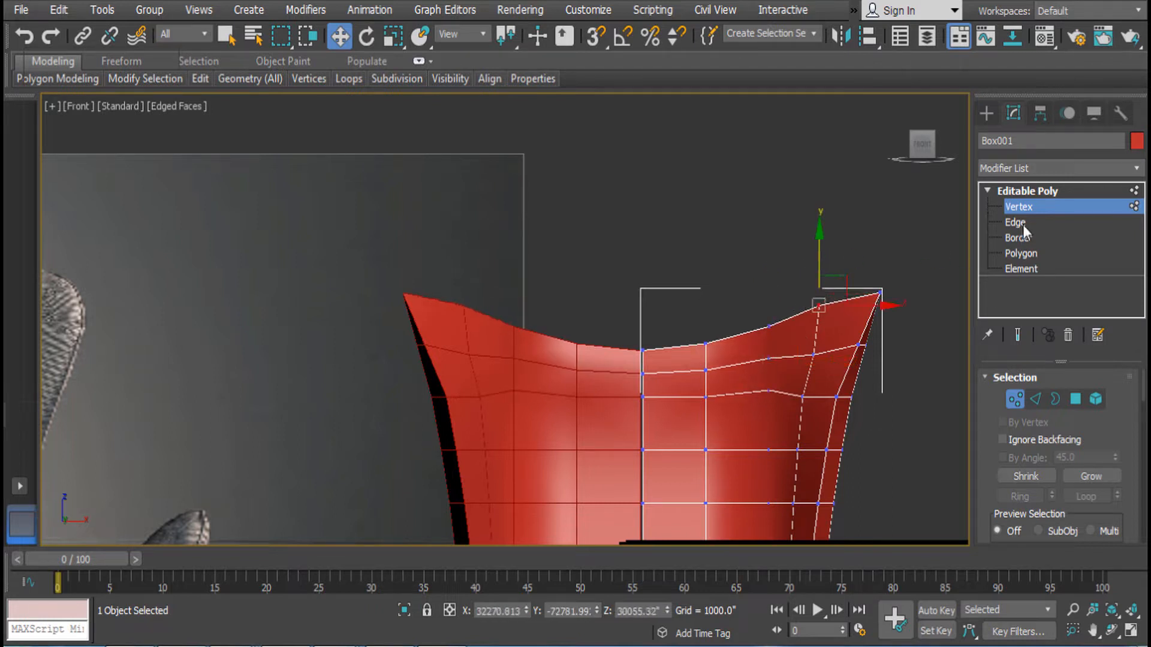
Turn NURMS smoothing back on for the backrest half and check the rounded shape against the reference image
left_click(1027, 203)
right_click(738, 313)
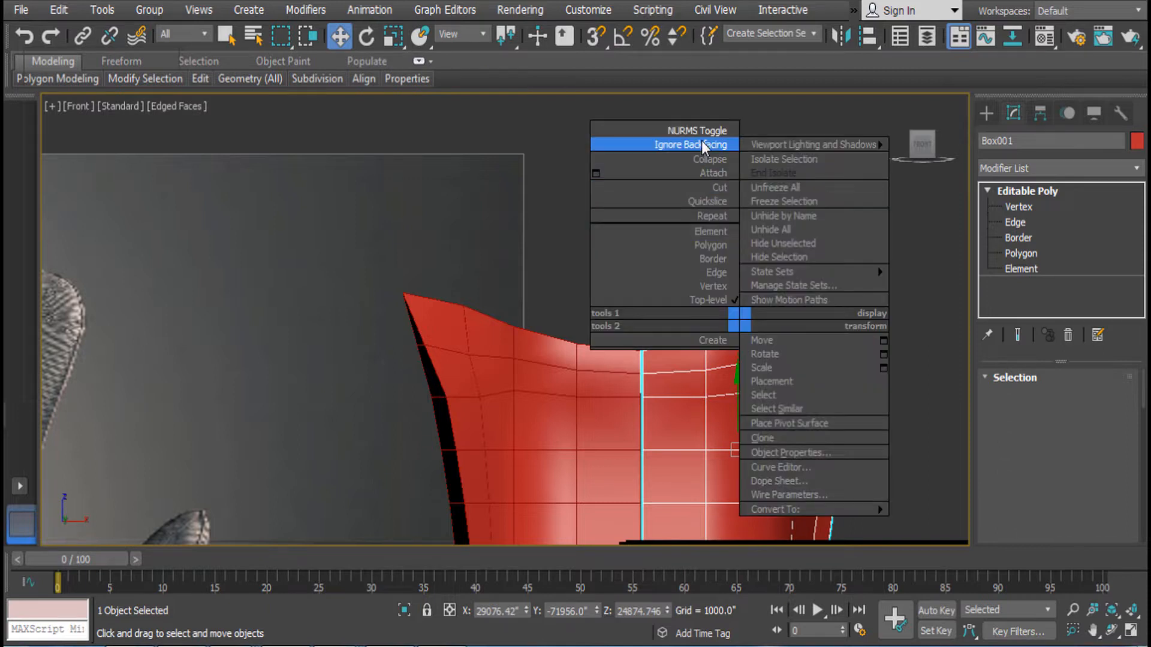
left_click(703, 128)
middle_click_drag(710, 243, 742, 322, "alt")
left_click(754, 306)
scroll(775, 354, "down", 4)
middle_click_drag(743, 440, 665, 322)
left_click(660, 269)
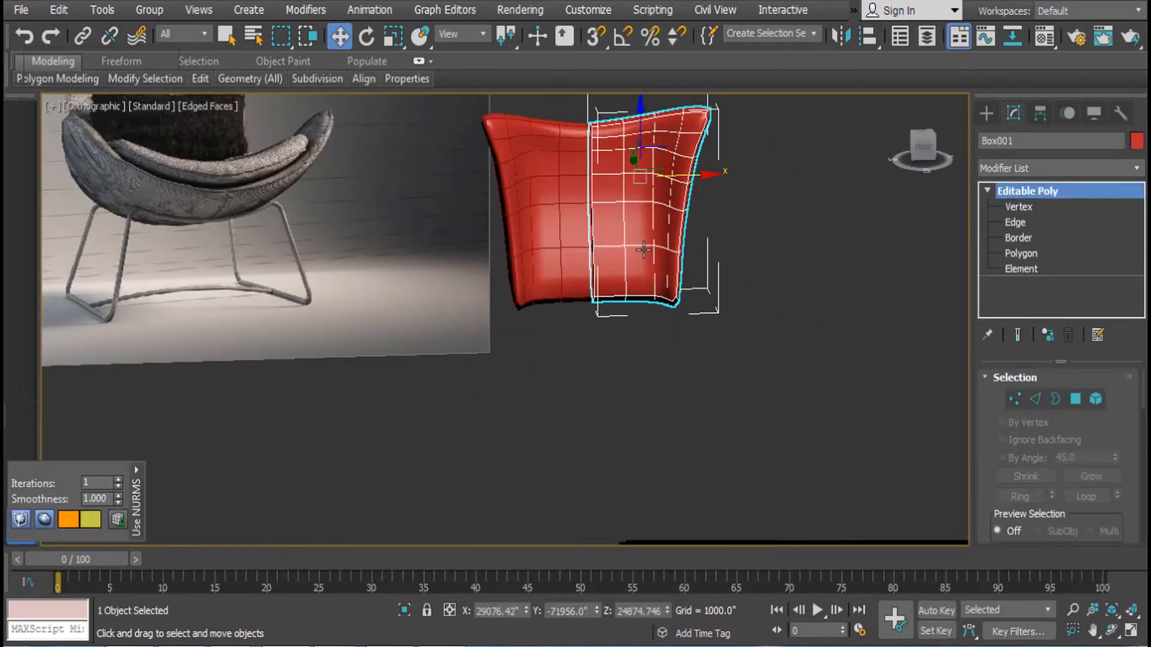
Try cloning the right backrest half as an instance rotated about -66.48° around X to form the seat
key("f")
key("z")
scroll(753, 274, "down", 4)
left_click(756, 276)
scroll(758, 277, "up", 3)
middle_click_drag(758, 278, 642, 131)
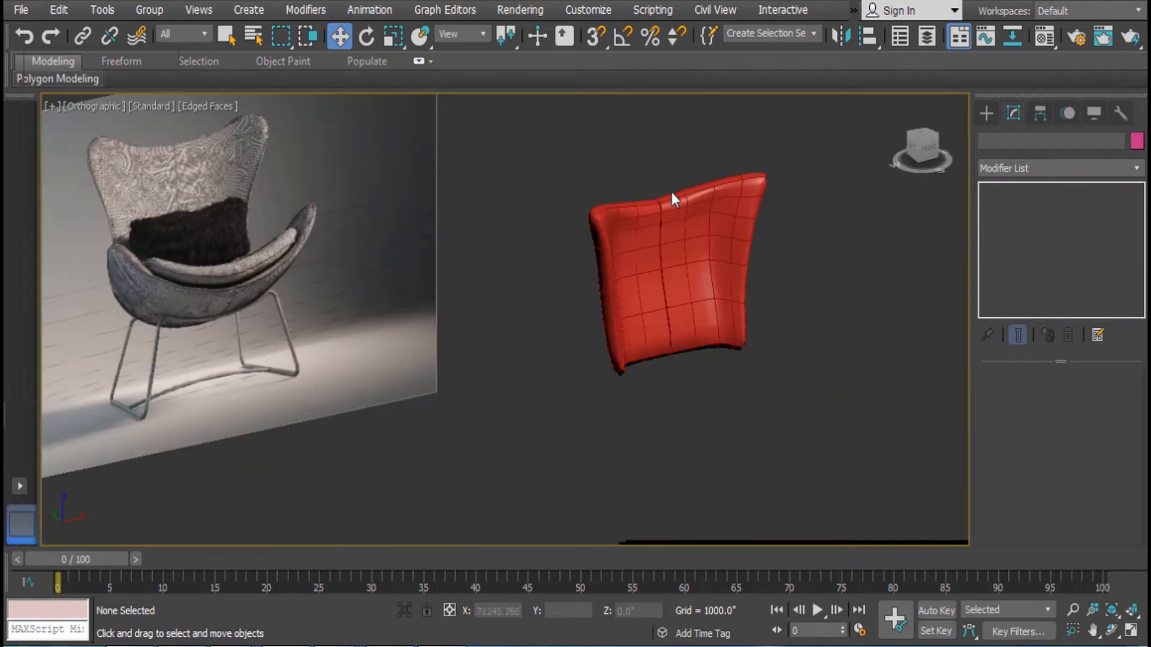
left_click(694, 244)
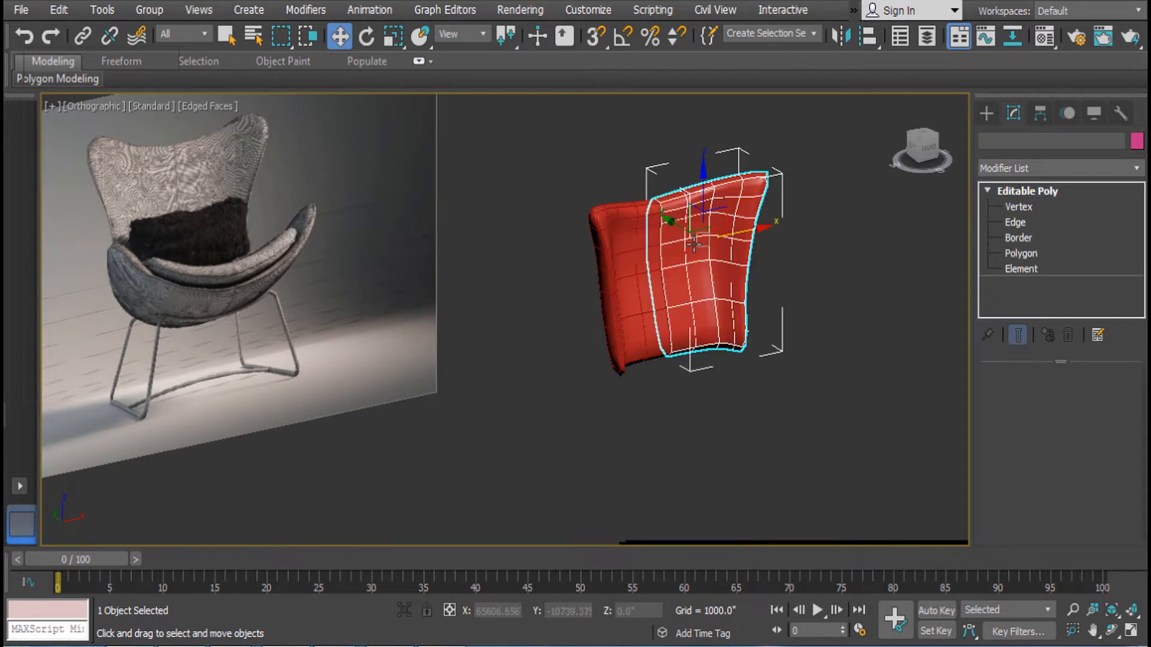
key("e")
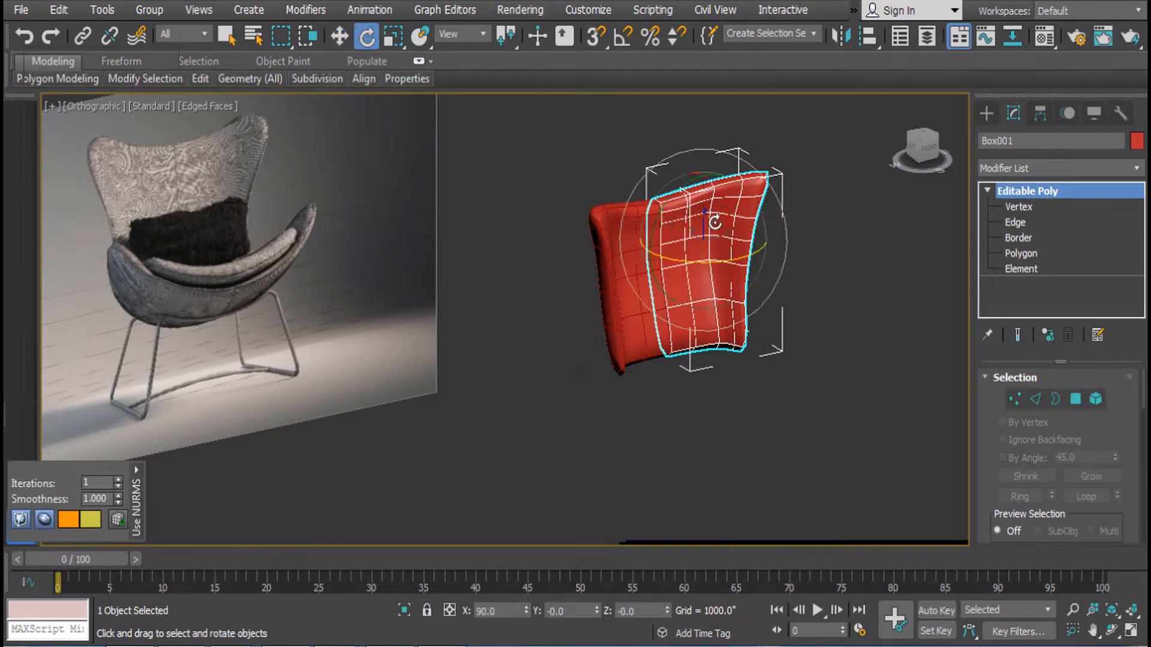
left_click_drag(712, 175, 660, 115, "shift")
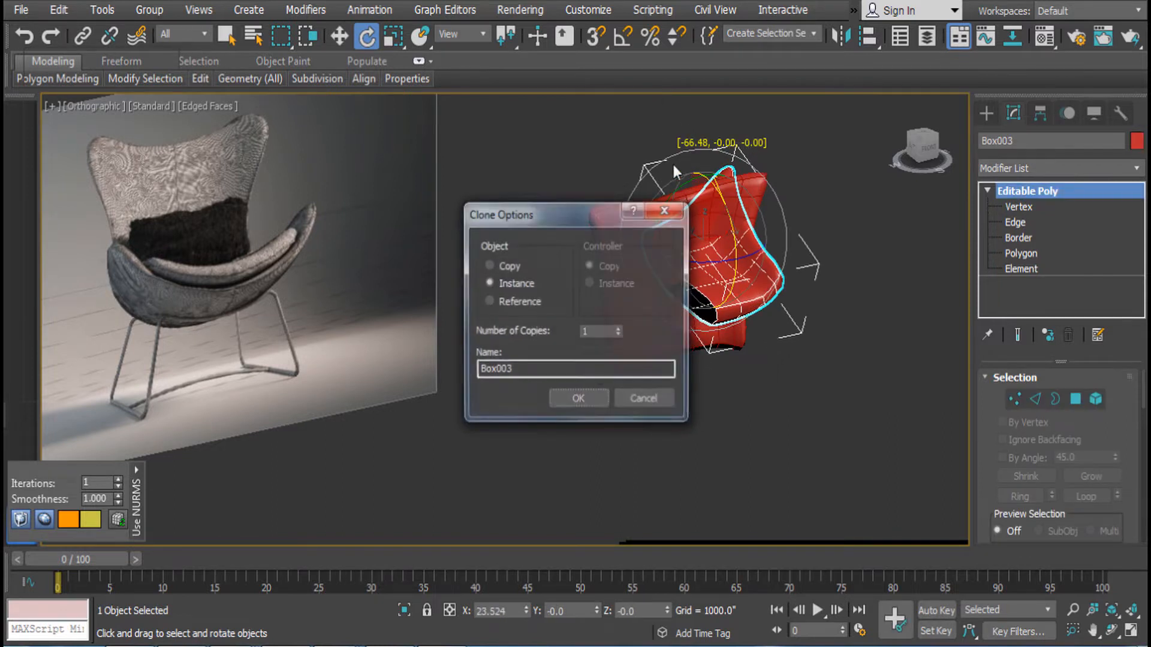
left_click(581, 398)
Move the rotated instance down and forward of the backrest, check its orientation, and delete it
key("w")
middle_click_drag(694, 251, 681, 242)
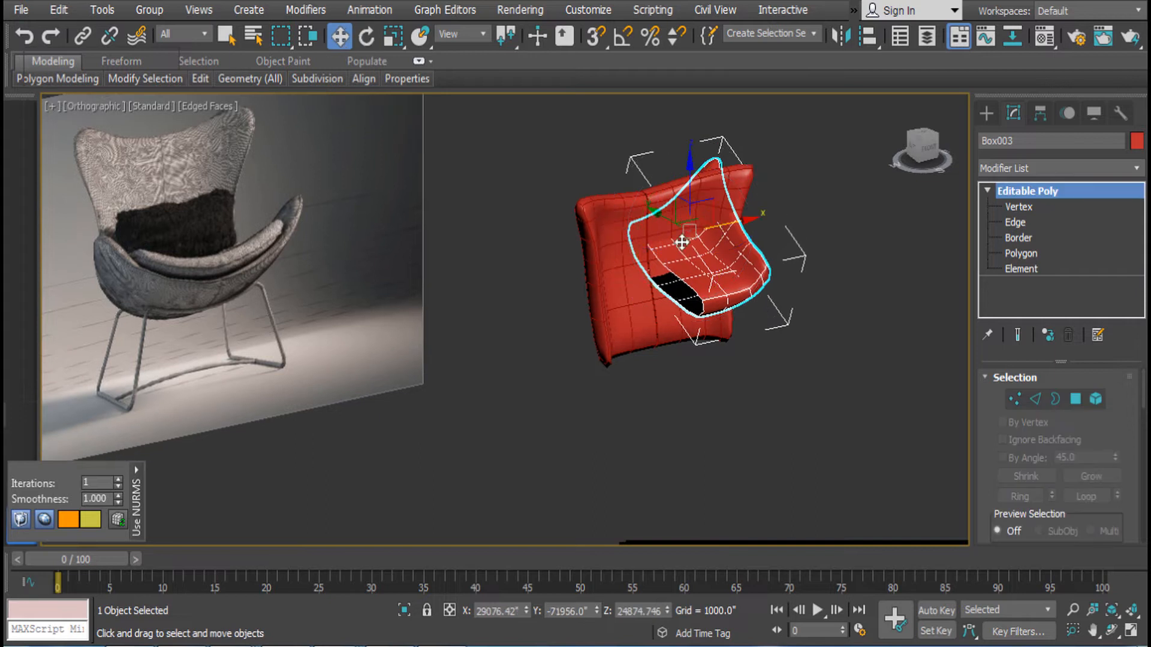
left_click_drag(668, 222, 748, 330)
middle_click_drag(748, 335, 836, 363, "alt")
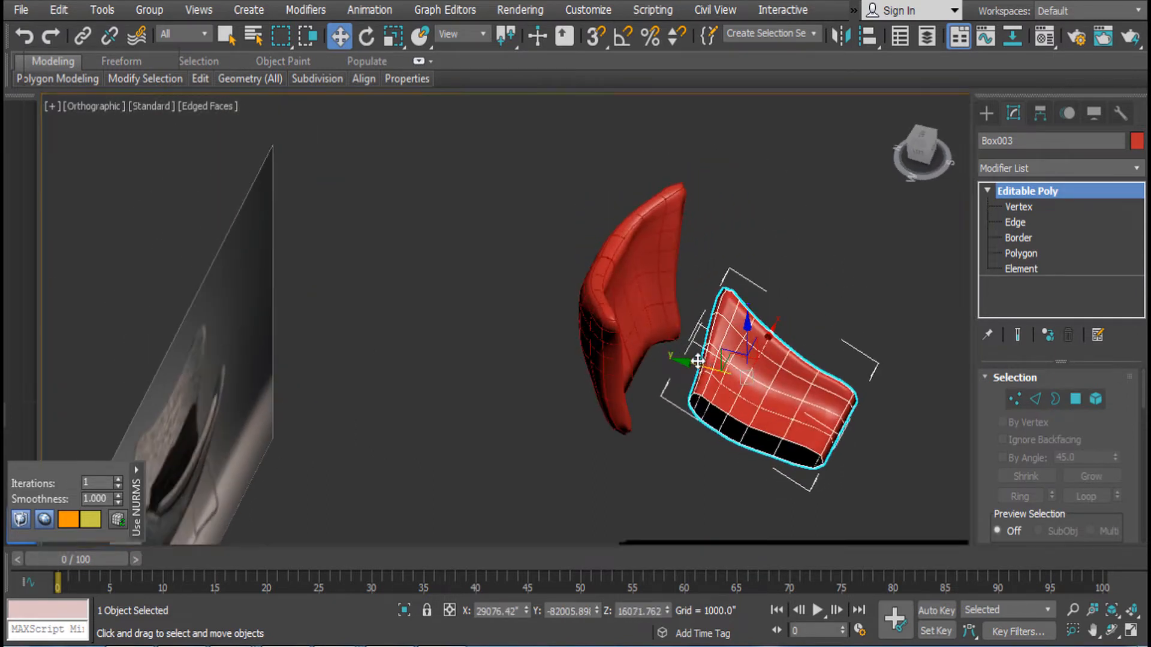
left_click_drag(698, 362, 673, 352)
middle_click_drag(818, 379, 707, 309, "alt")
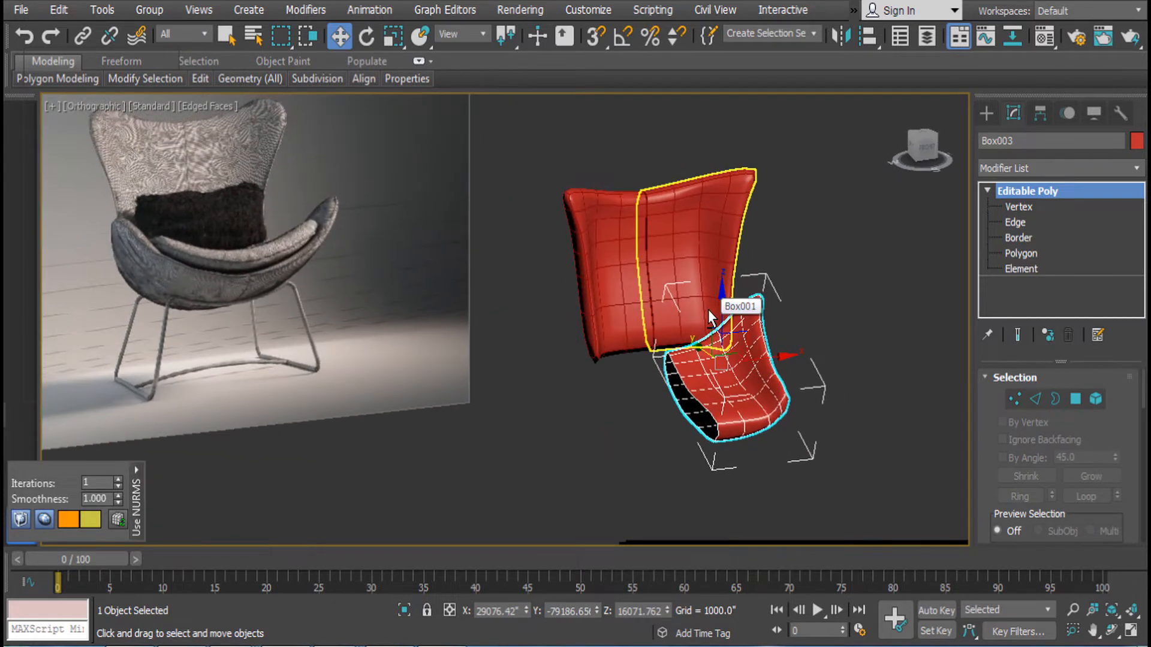
key("Delete")
Mirror the right backrest half across the world Y axis as a copy with a 0.0" offset
left_click(702, 235)
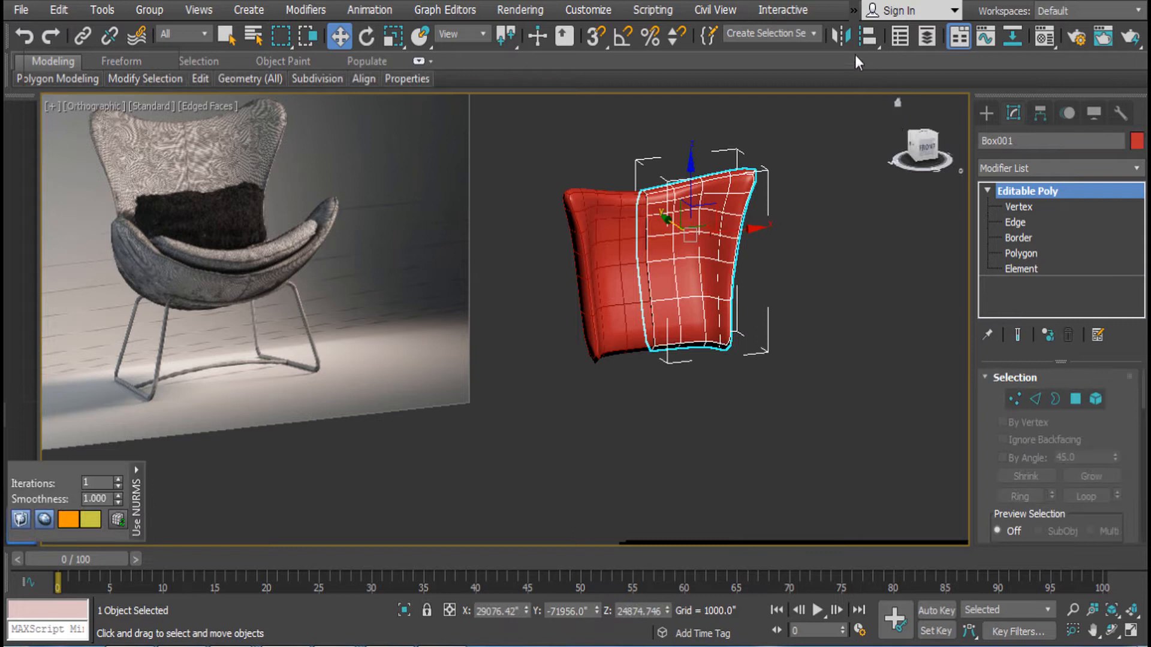
left_click(842, 37)
left_click_drag(578, 151, 935, 151)
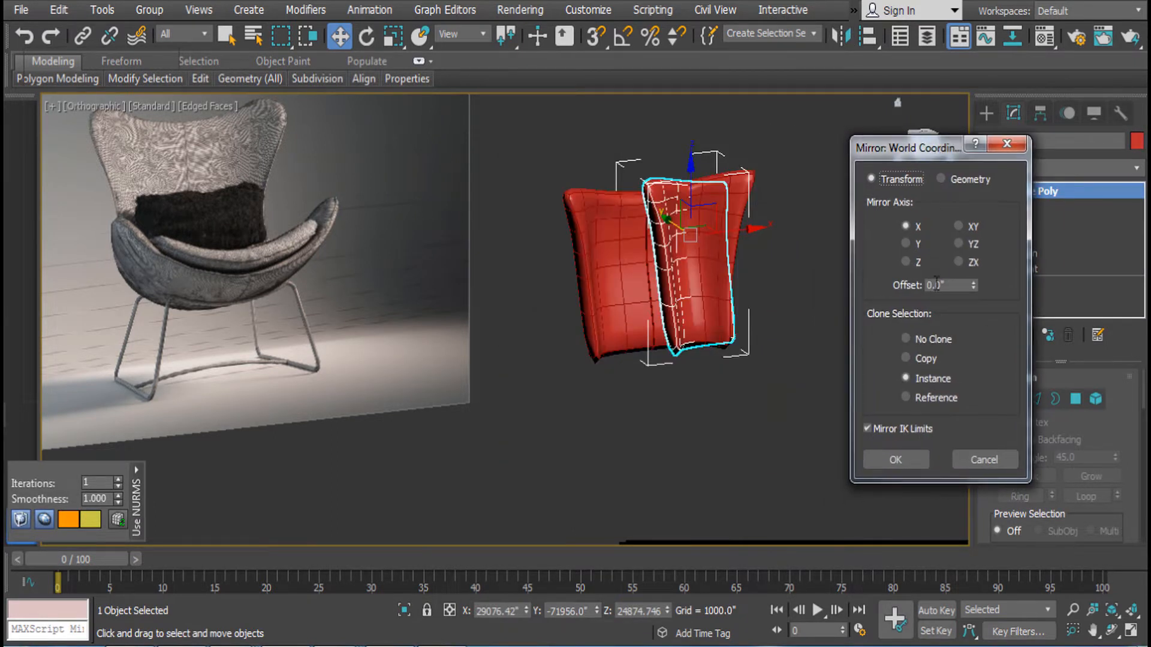
left_click(908, 243)
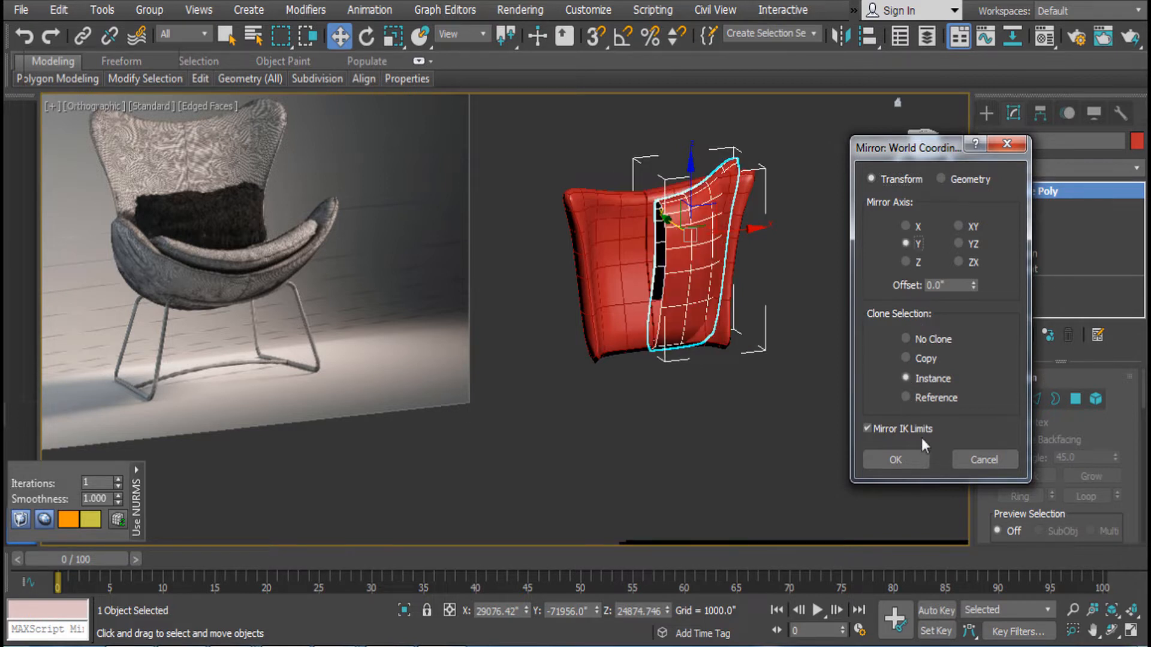
left_click(907, 357)
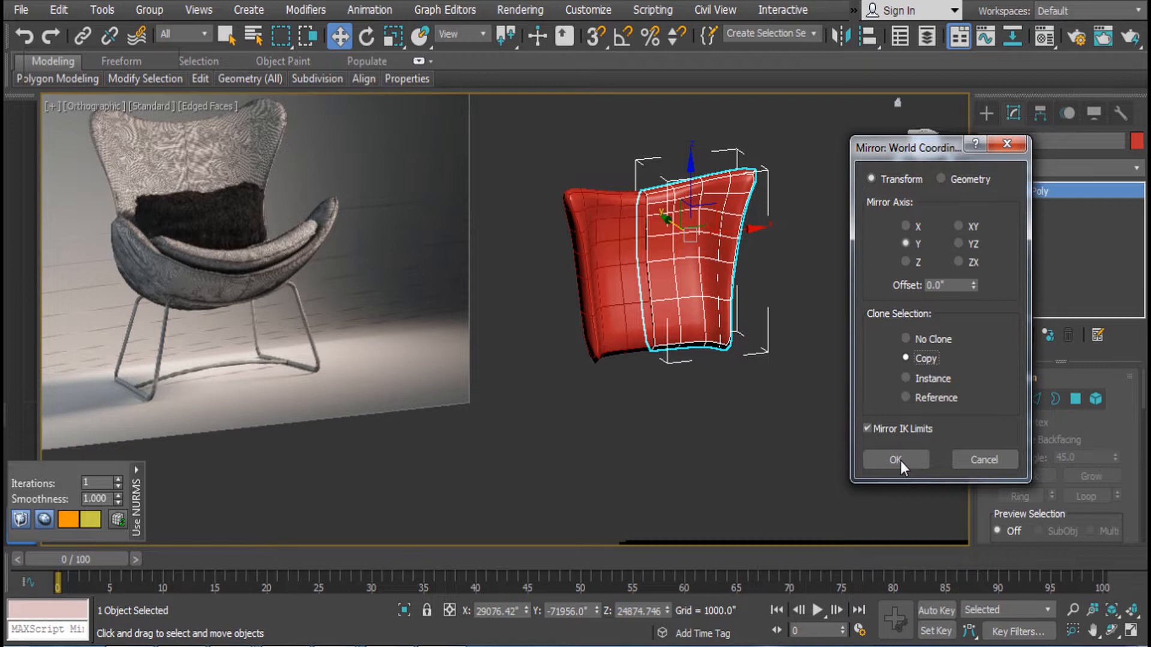
left_click(896, 456)
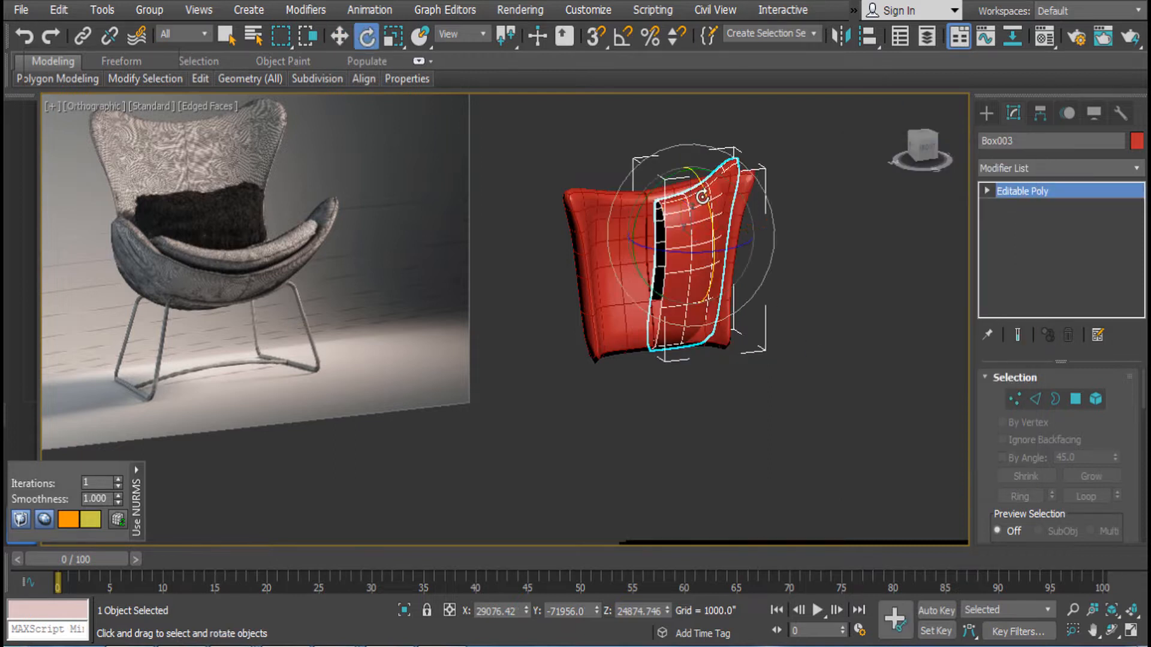
Tilt the mirrored copy down into a seat and move it about 10,846" forward along Y and 8,937" down along Z
left_click_drag(695, 173, 739, 336)
key("e")
middle_click_drag(740, 337, 779, 358, "alt")
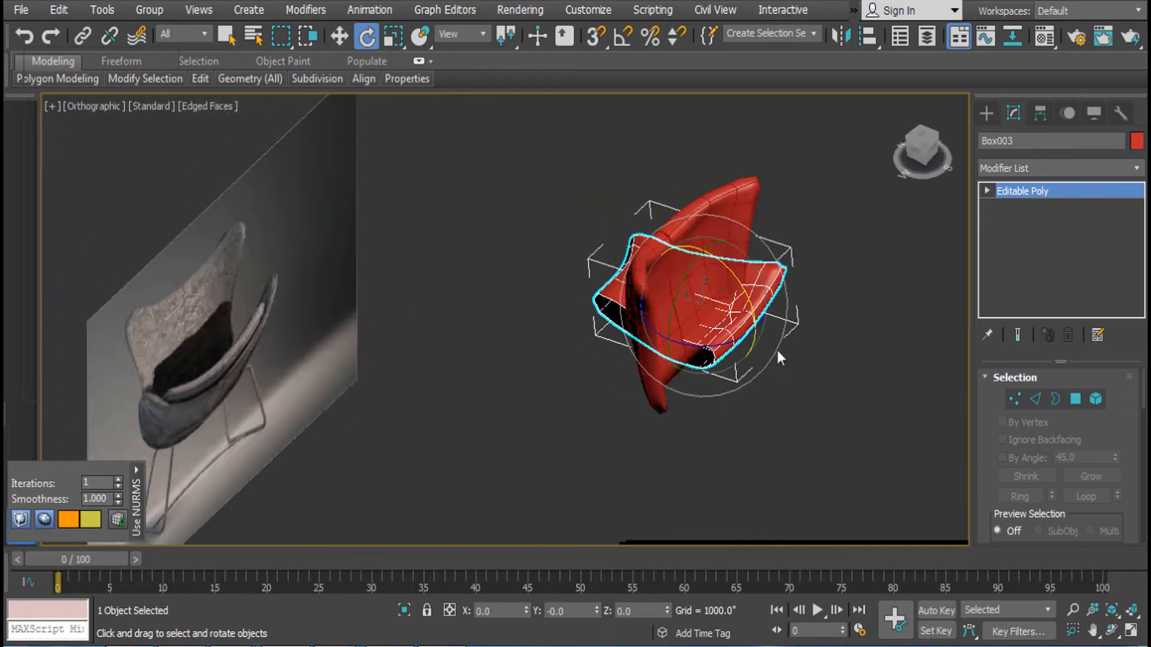
key("w")
left_click_drag(683, 300, 834, 397)
middle_click_drag(779, 384, 681, 299, "alt")
scroll(724, 265, "up", 4)
middle_click_drag(761, 329, 795, 389)
Move the seat half's back-edge vertices along Y toward the bottom of the backrest
left_click(987, 191)
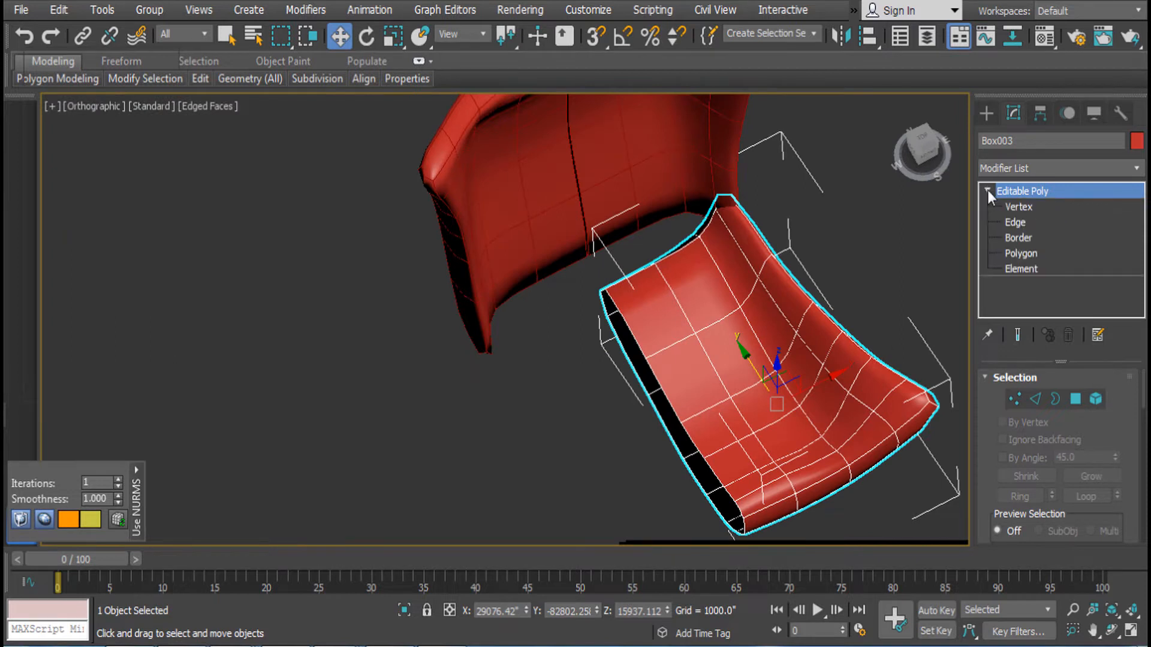
left_click(1013, 207)
middle_click_drag(840, 228, 693, 221, "alt")
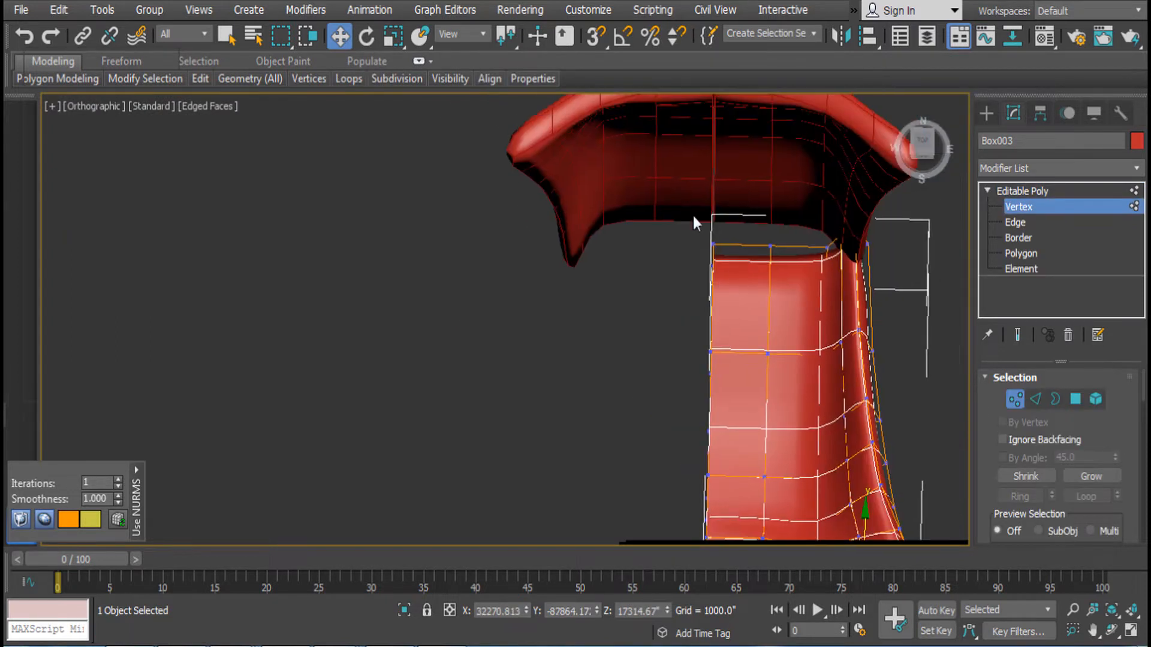
left_click_drag(834, 307, 833, 307)
left_click_drag(774, 194, 768, 160)
middle_click_drag(767, 160, 660, 144, "alt")
Shift the seat half's middle and front vertices along Y toward the backrest, and finish vertex editing
left_click_drag(923, 446, 923, 444)
key("e")
key("w")
left_click_drag(730, 289, 699, 289)
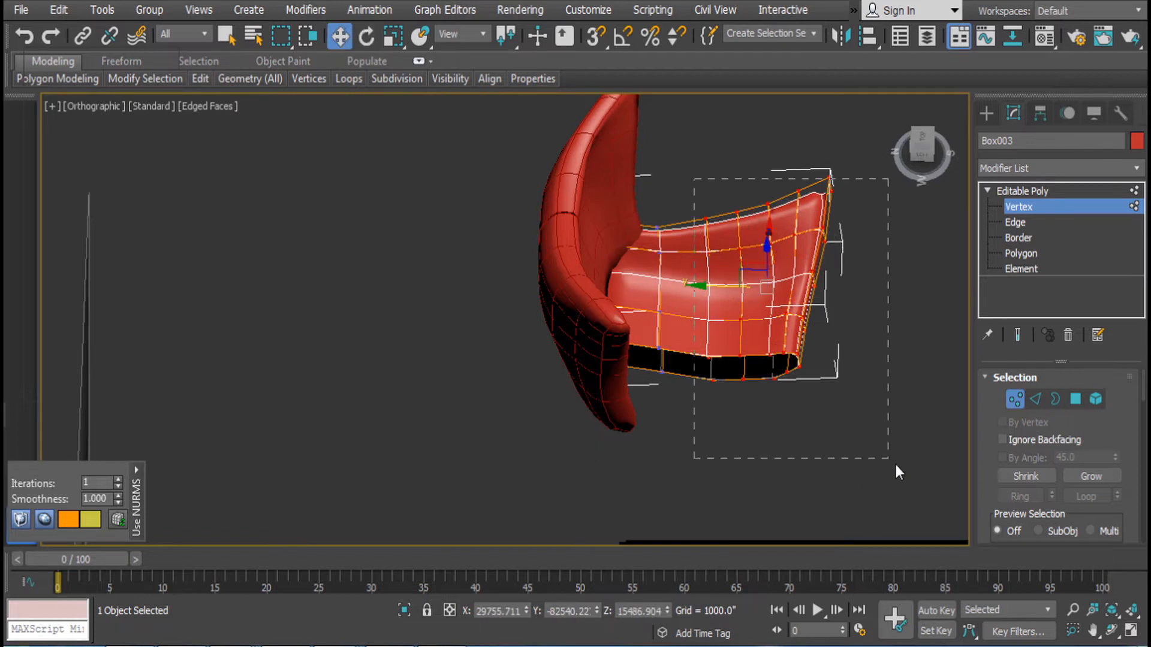
left_click_drag(705, 287, 701, 284)
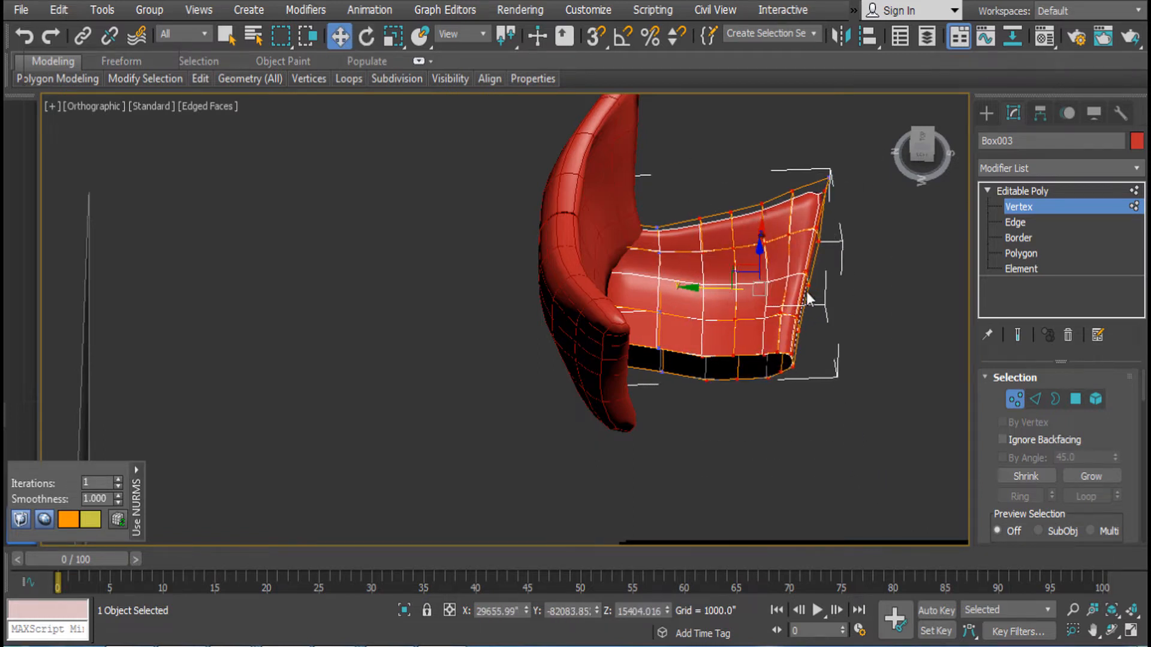
key("z")
scroll(765, 262, "down", 2)
middle_click_drag(765, 262, 851, 348)
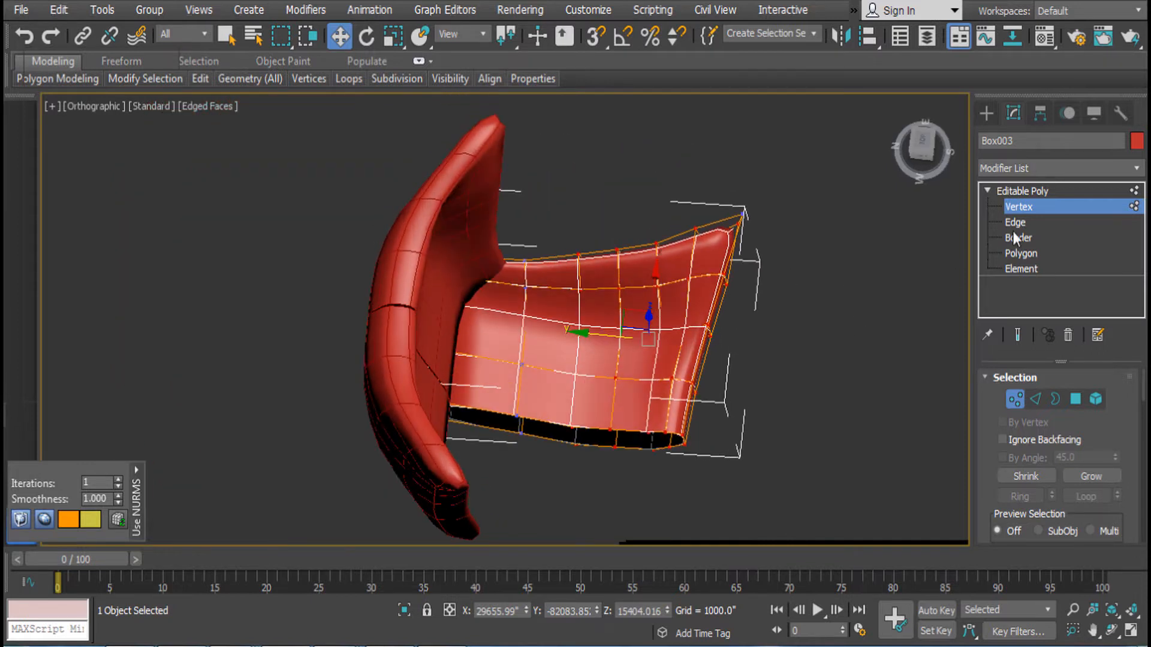
left_click(1054, 192)
left_click(870, 270)
Examine the seat half's shape and its fit under the backrest from several angles and in front view
middle_click_drag(870, 270, 761, 479, "alt")
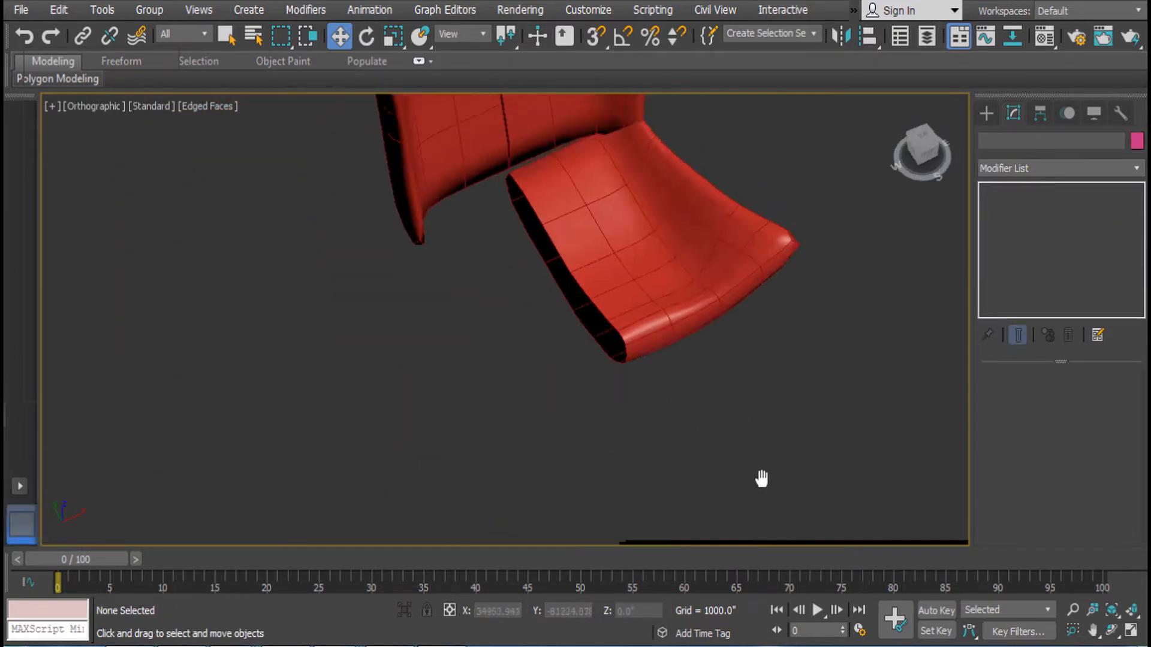
left_click(701, 311)
middle_click_drag(702, 311, 719, 342, "alt")
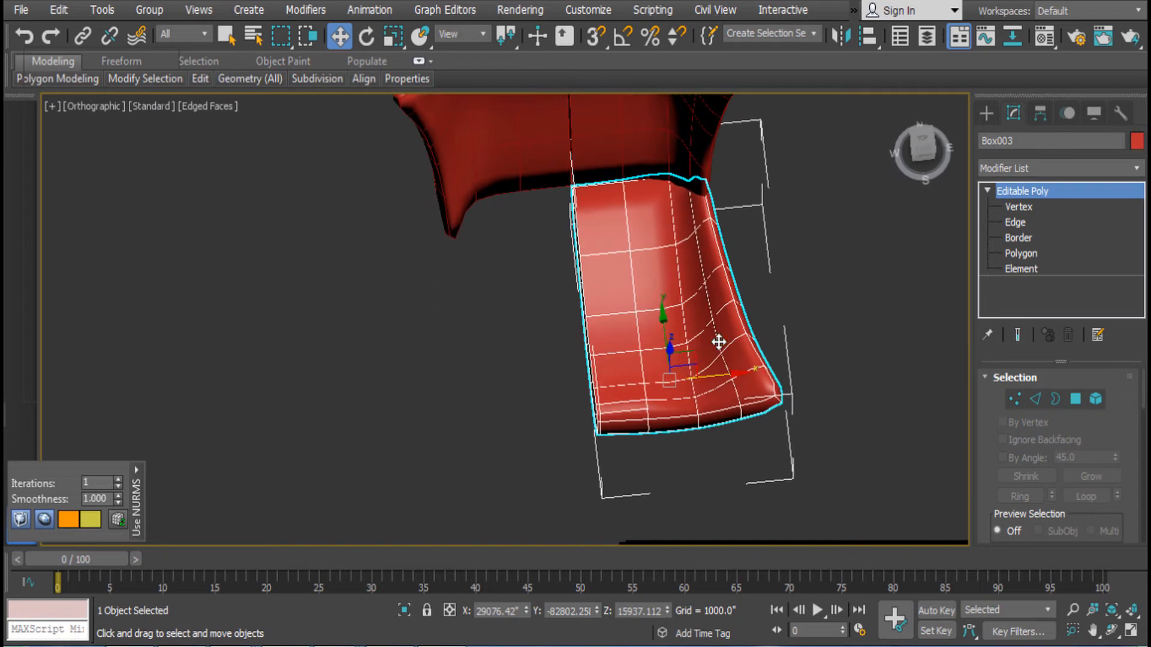
middle_click_drag(616, 307, 667, 220, "alt")
key("f")
middle_click_drag(721, 367, 968, 294)
scroll(764, 436, "down", 5)
scroll(760, 426, "up", 5)
Raise the seat half's back-edge vertices at the center line about 509" along Z
left_click(1019, 207)
middle_click_drag(661, 292, 516, 390, "alt")
middle_click_drag(617, 307, 487, 268, "alt")
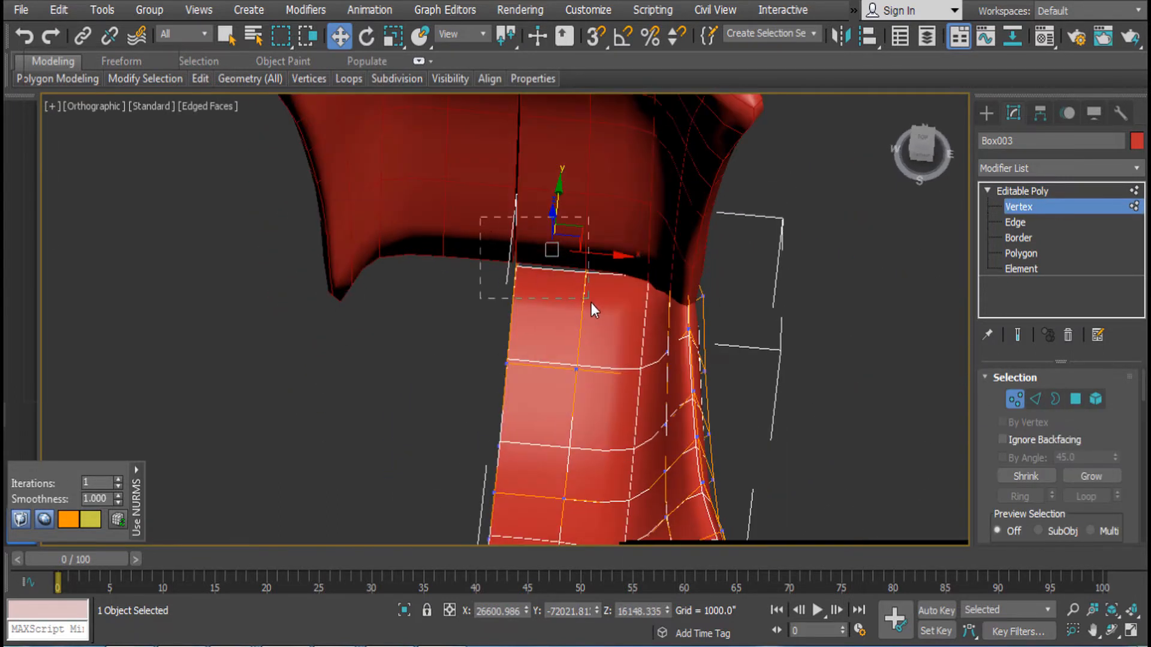
middle_click_drag(576, 308, 638, 225, "alt")
left_click_drag(550, 202, 549, 186)
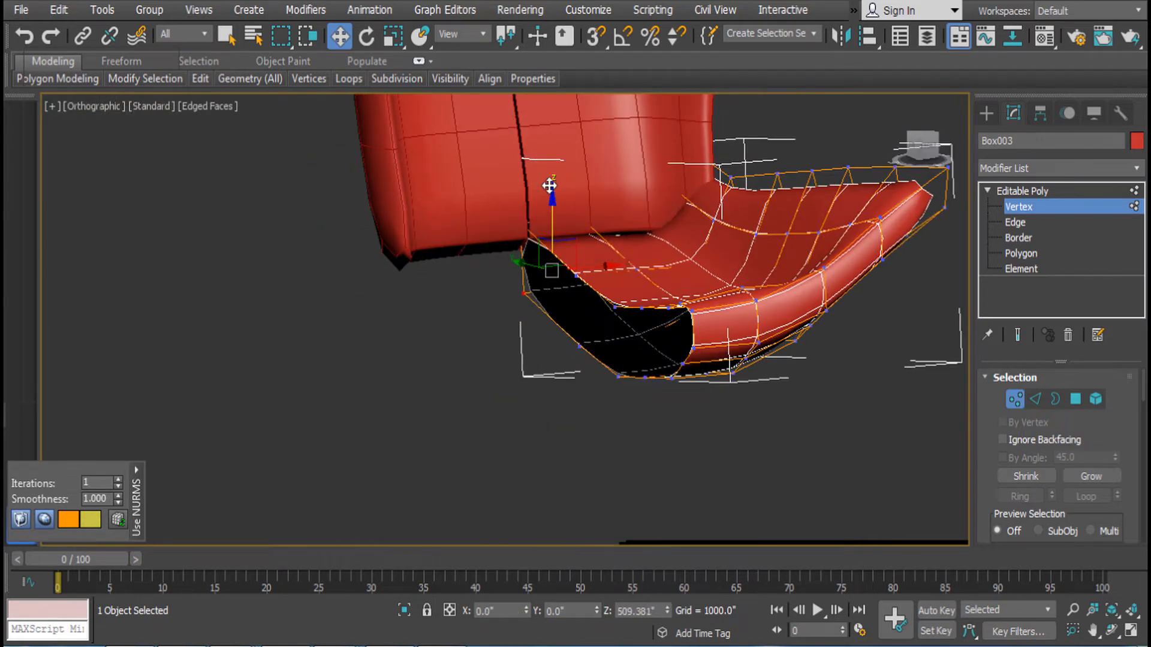
middle_click_drag(650, 228, 707, 359, "alt")
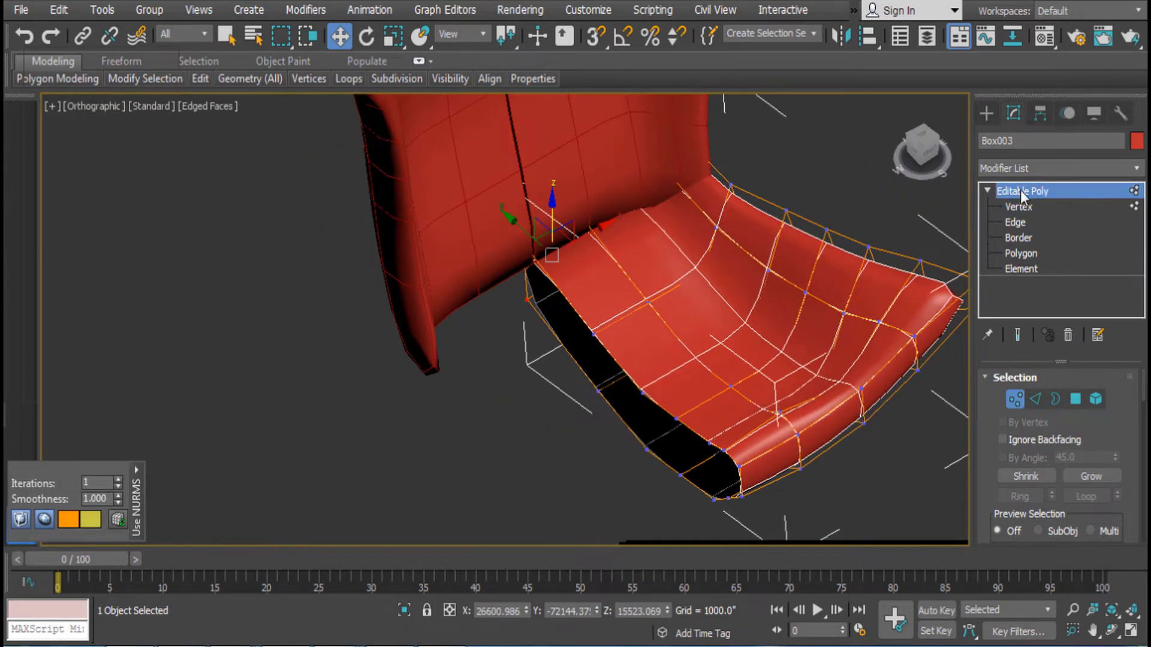
left_click(1020, 190)
left_click(796, 330)
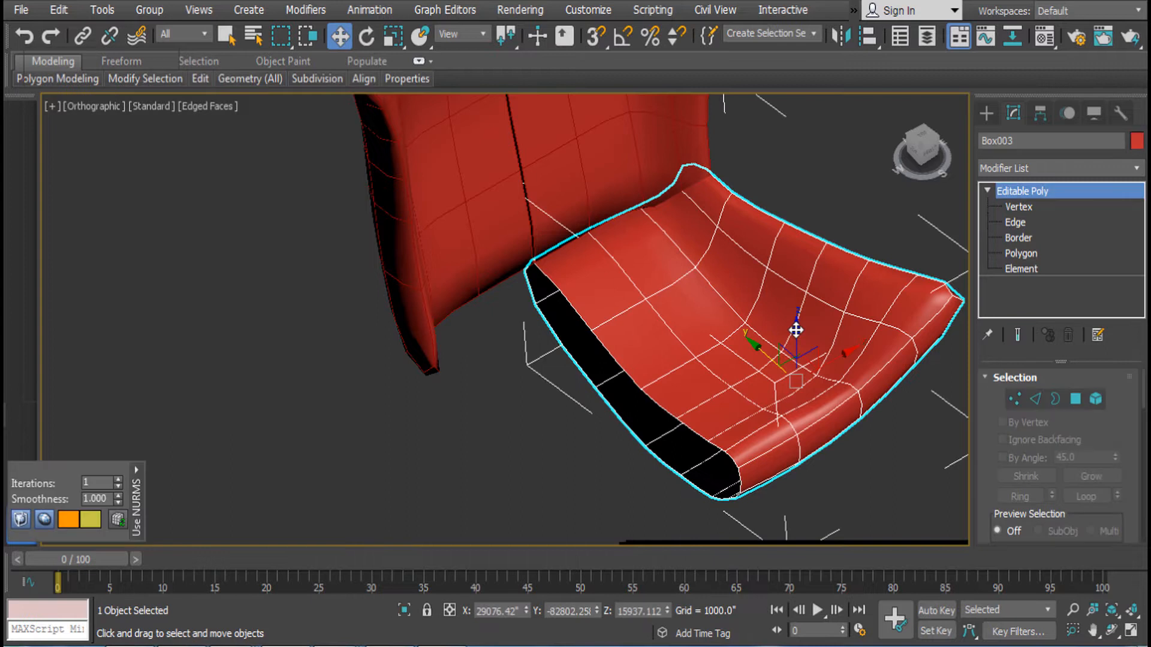
Compare the seat half with the reference image in front view and examine its side and front rim
key("f")
scroll(801, 380, "down", 5)
middle_click_drag(827, 380, 897, 384)
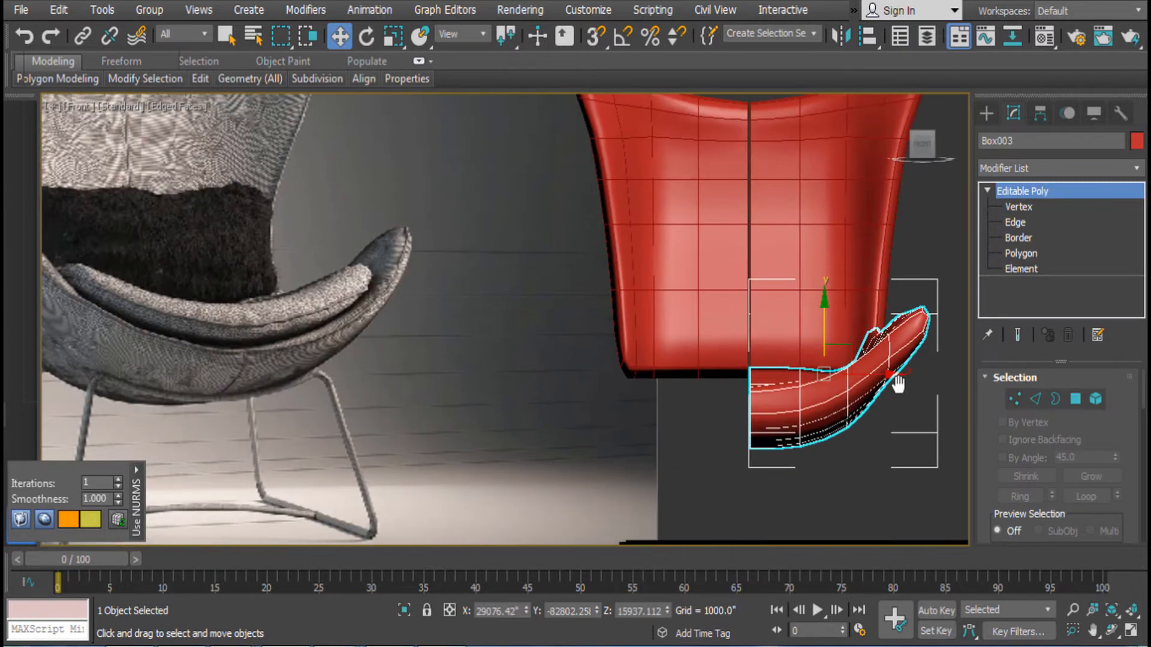
middle_click_drag(879, 431, 1007, 417, "alt")
middle_click_drag(896, 379, 727, 353)
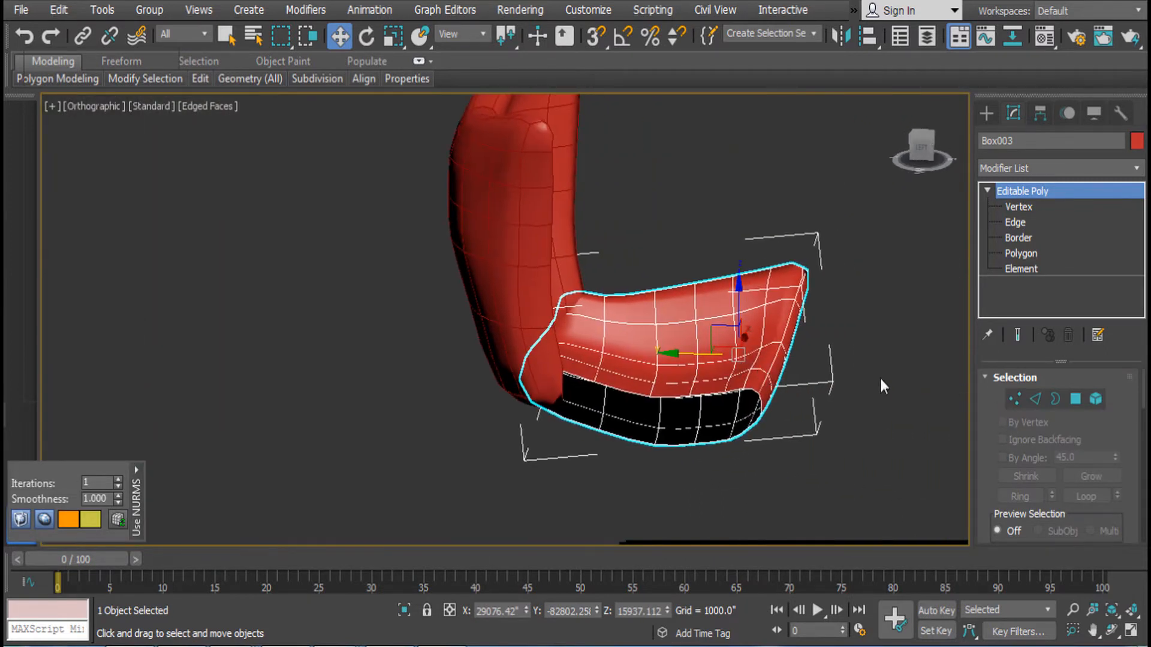
scroll(880, 376, "up", 3)
left_click(1027, 210)
middle_click_drag(749, 300, 693, 246, "alt")
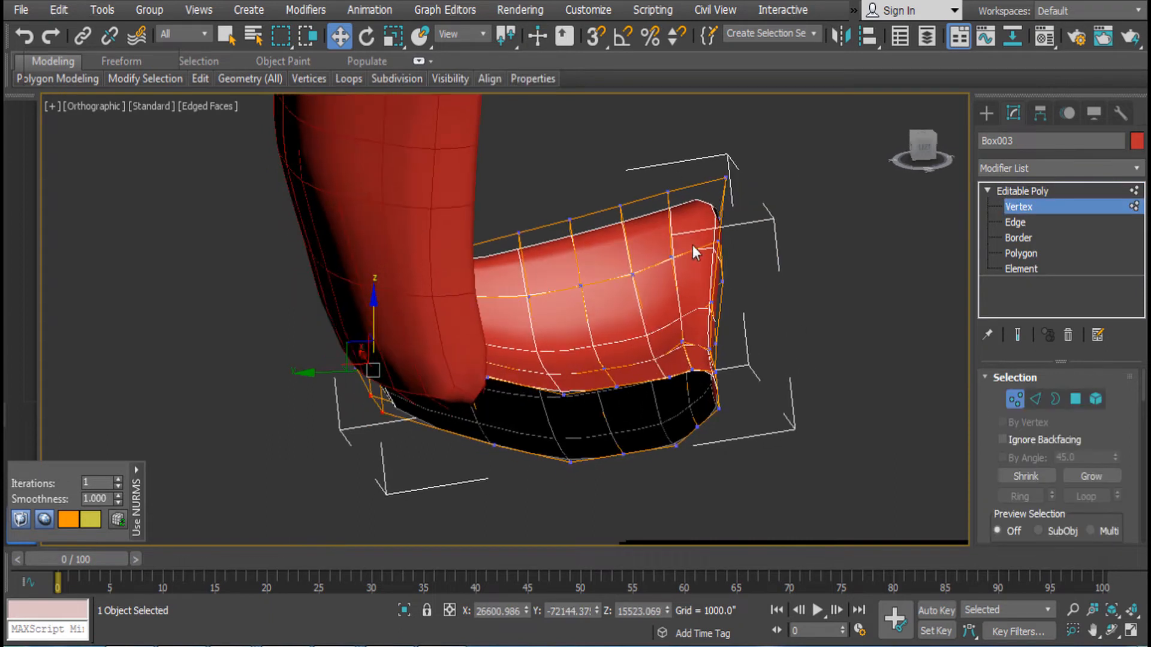
middle_click_drag(770, 290, 701, 272, "alt")
Select the seat half's front-rim polygon nearest the center line
left_click(1021, 253)
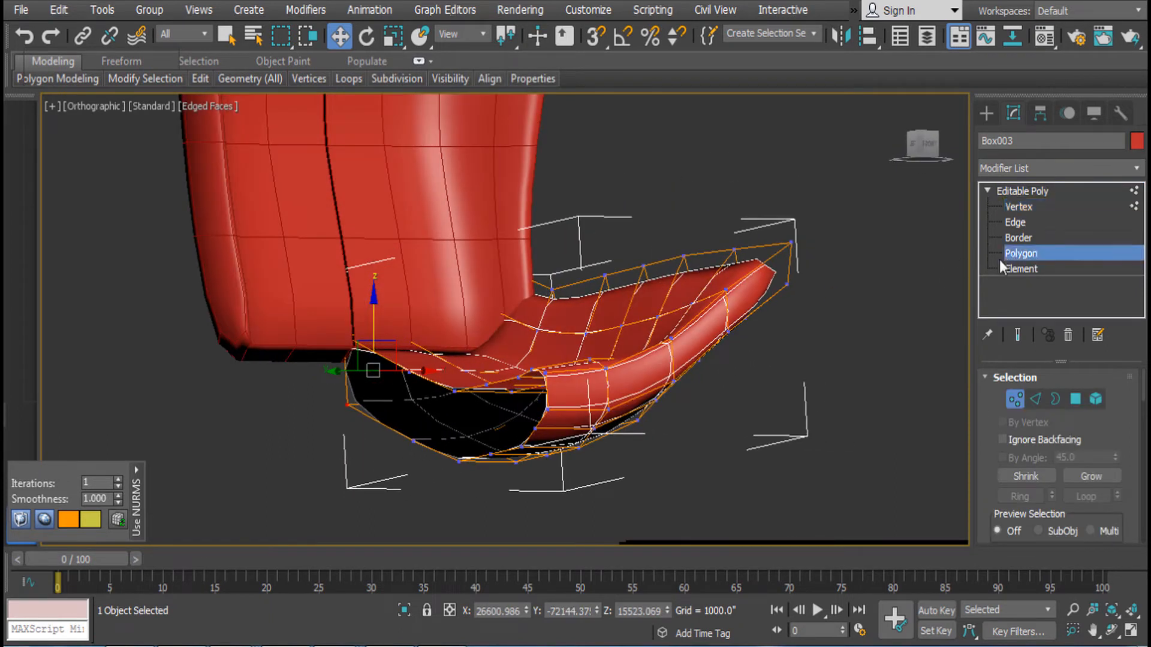
left_click(703, 327)
left_click(568, 394)
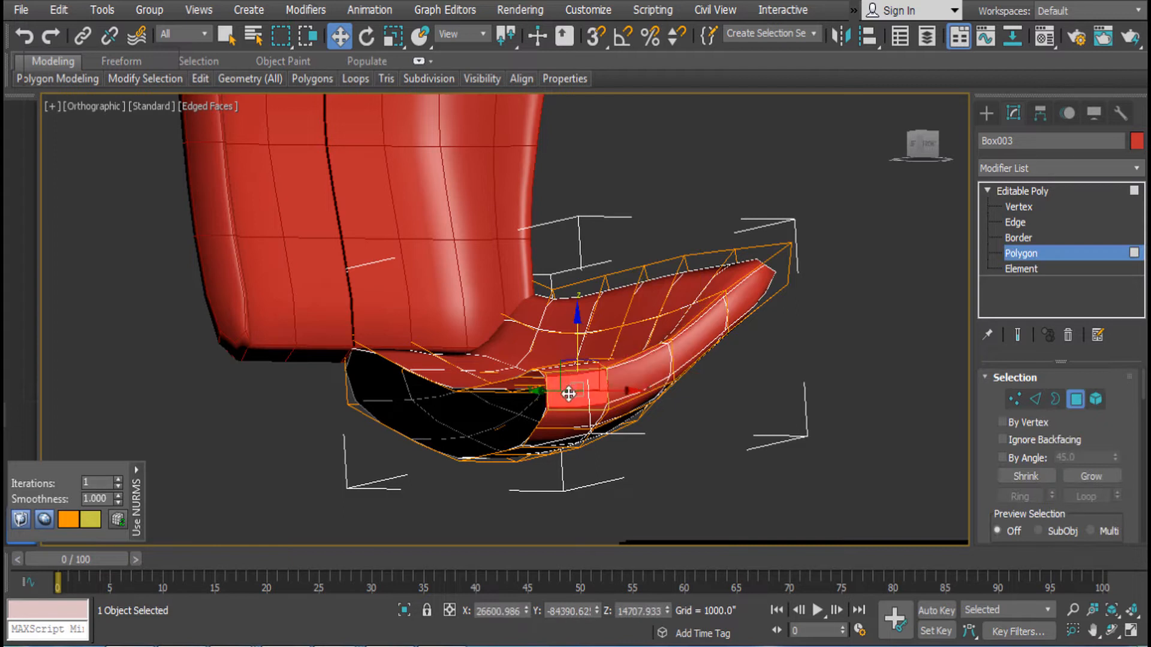
key("e")
key("w")
left_click_drag(578, 320, 578, 302)
key("ctrl+z")
Add the two outer front-rim polygons to the selection and raise all three about 921" along Z
left_click(632, 371, "ctrl")
left_click(714, 337, "ctrl")
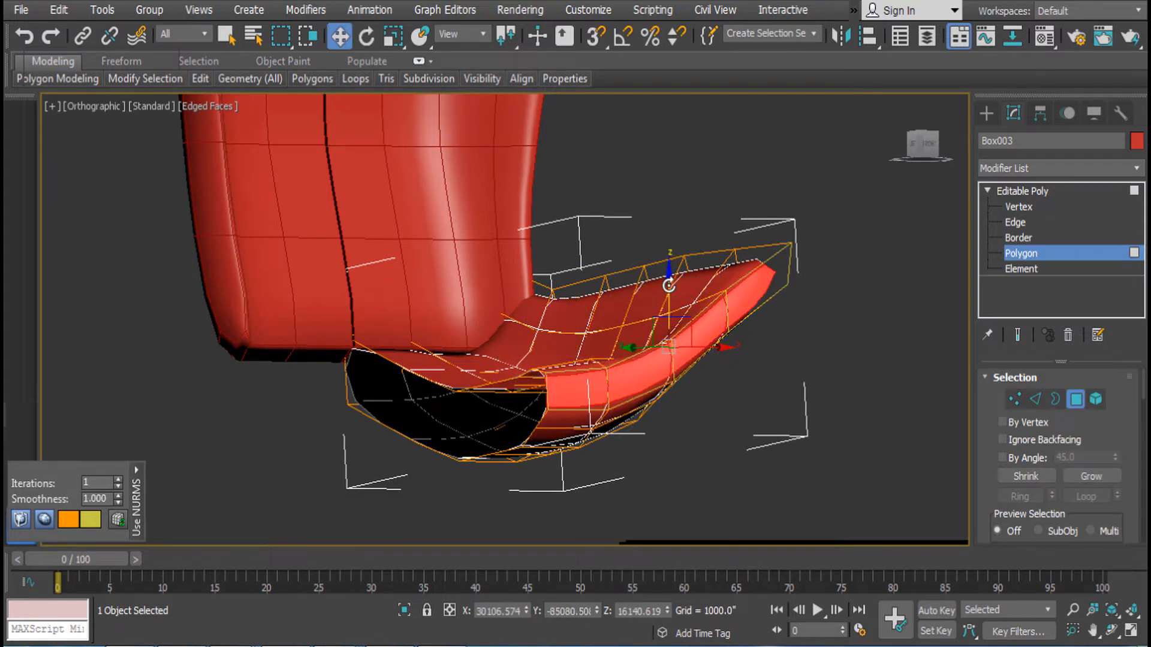
left_click_drag(667, 268, 663, 258)
middle_click_drag(663, 257, 732, 387, "alt")
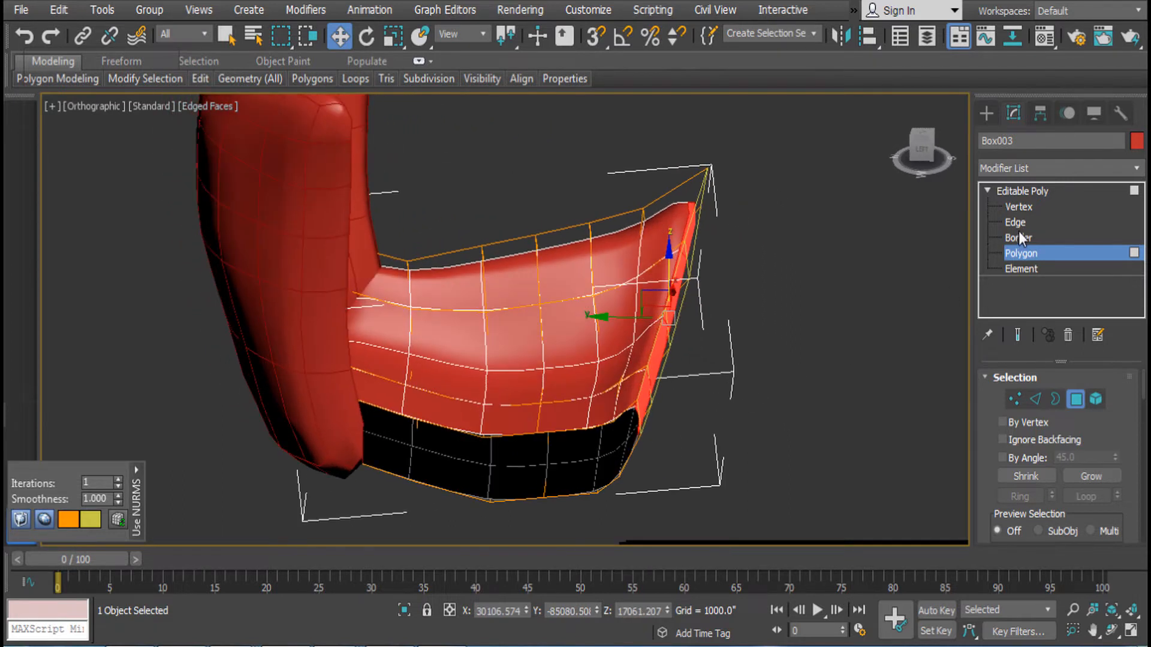
left_click(1022, 191)
left_click(883, 216)
left_click(575, 285)
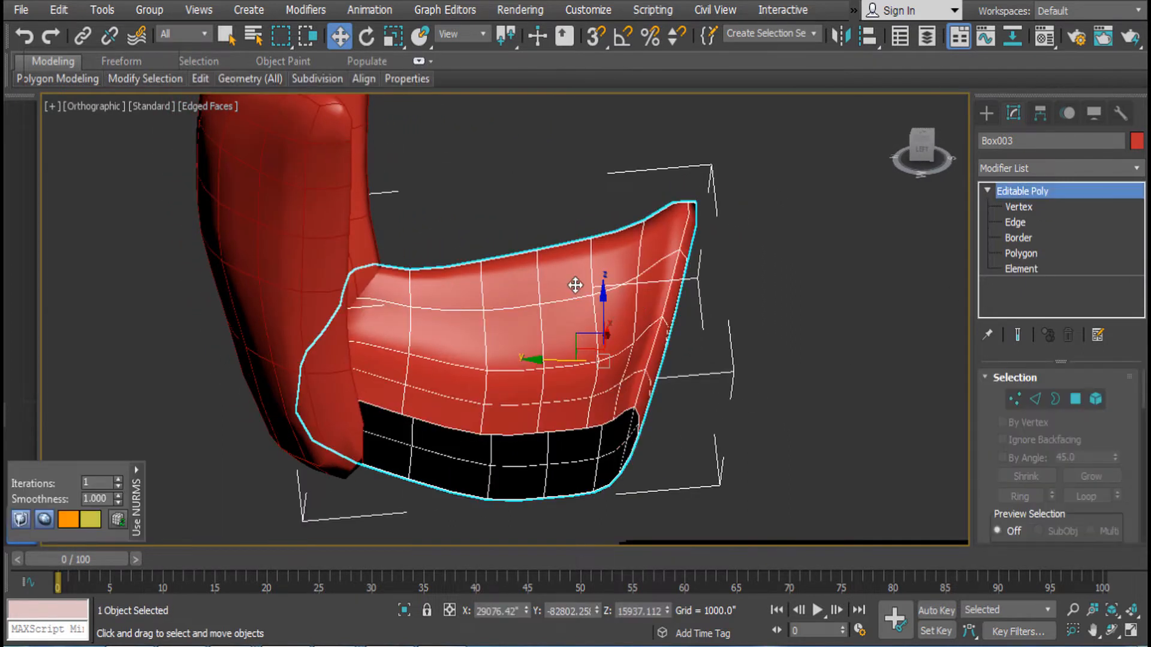
Mirror the seat half across X as a copy and move it about 7610" along -X to meet the original
key("f")
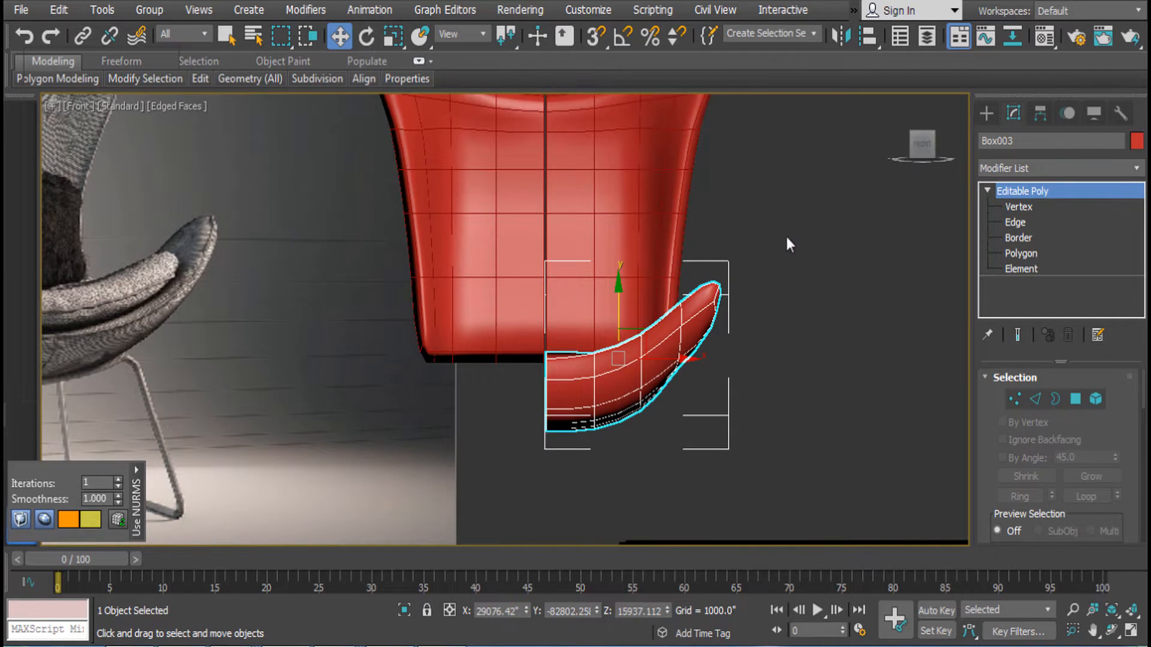
middle_click_drag(787, 239, 902, 81)
left_click(842, 37)
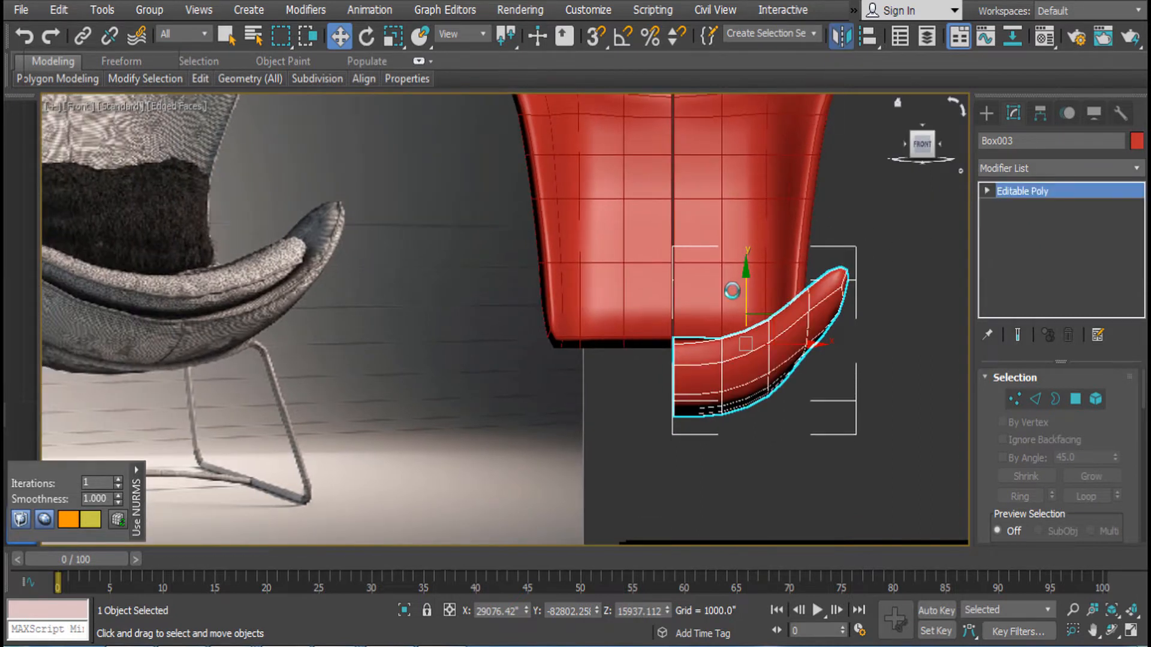
left_click(541, 229)
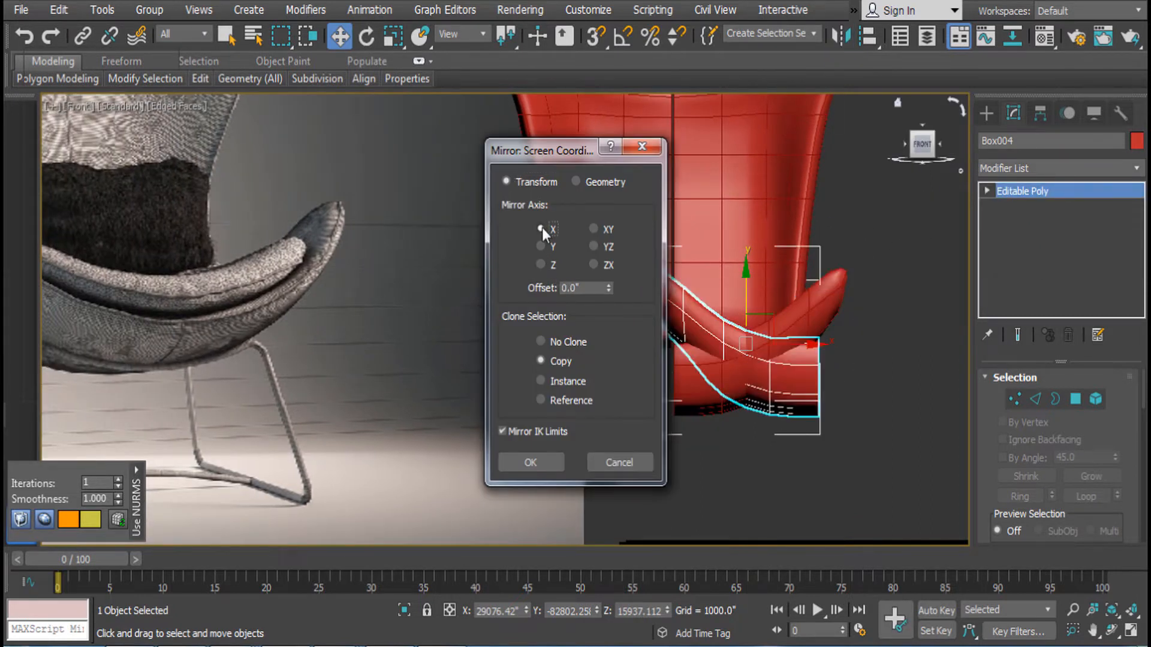
left_click(532, 462)
left_click_drag(817, 375, 661, 380)
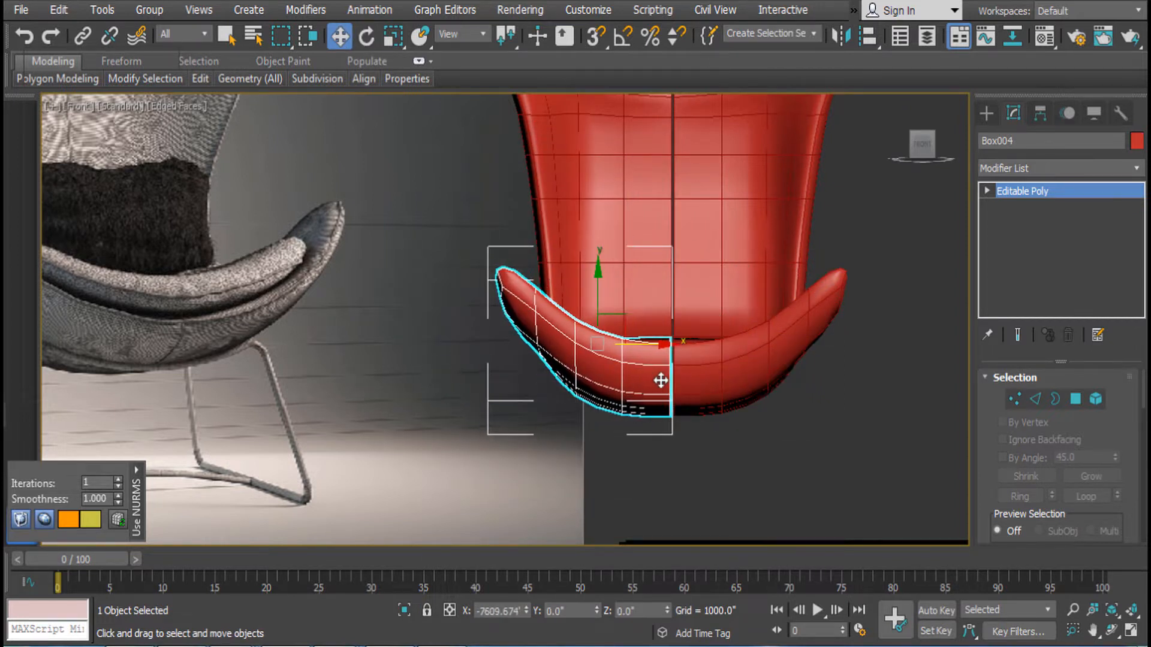
Raise the selected interior vertices of the original seat half and shift them about 508" along -X toward the center line
middle_click_drag(663, 380, 698, 260, "alt")
left_click(829, 403)
scroll(708, 371, "down", 3)
scroll(728, 413, "down", 2)
scroll(732, 419, "up", 3)
left_click(727, 386)
middle_click_drag(728, 385, 893, 360, "alt")
left_click(1019, 207)
middle_click_drag(783, 359, 443, 263, "alt")
middle_click_drag(705, 299, 581, 225, "alt")
left_click_drag(582, 225, 582, 190)
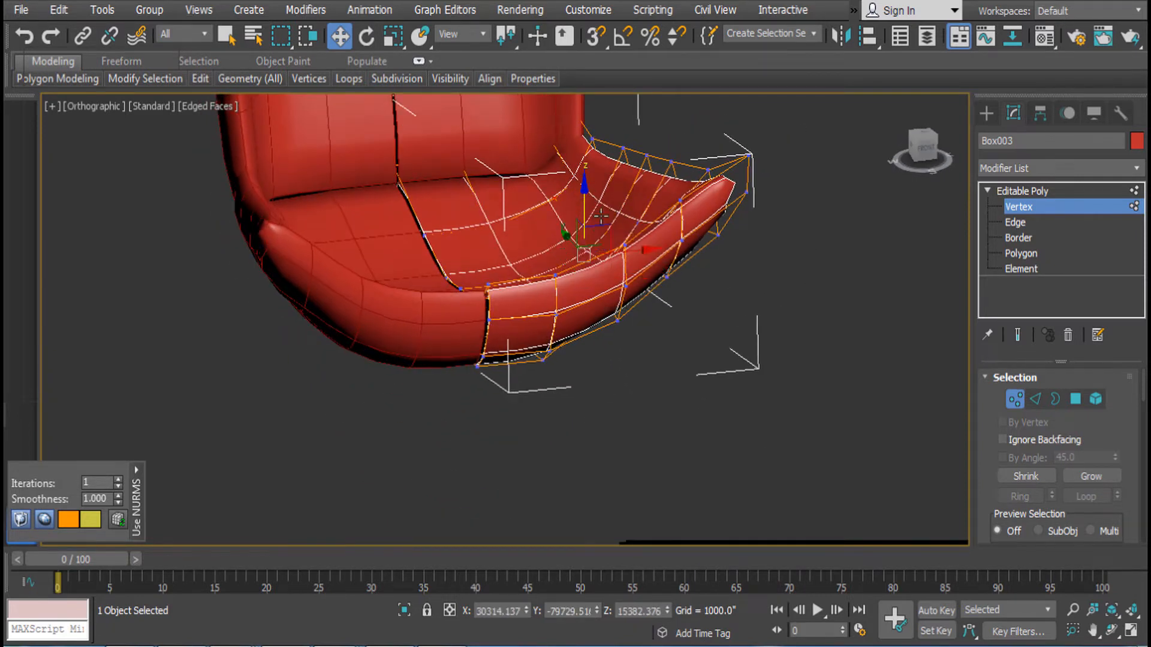
middle_click_drag(601, 216, 594, 246, "alt")
left_click_drag(619, 250, 603, 249)
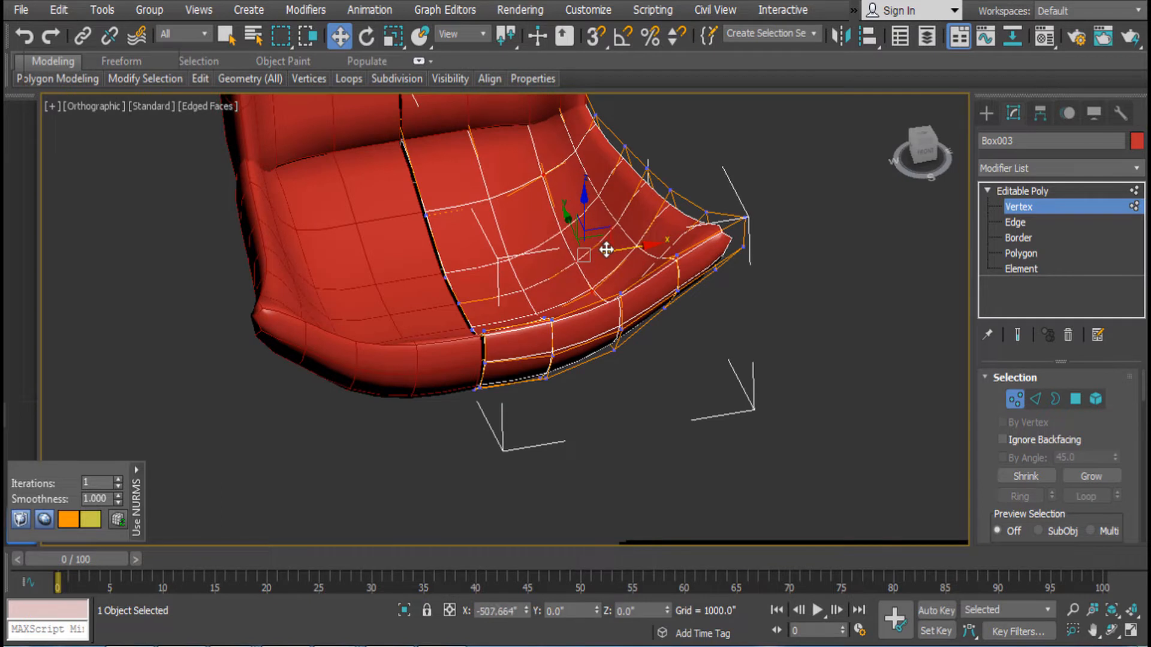
Leave vertex editing and delete the mirrored copy of the seat half
left_click(1084, 183)
left_click(336, 258)
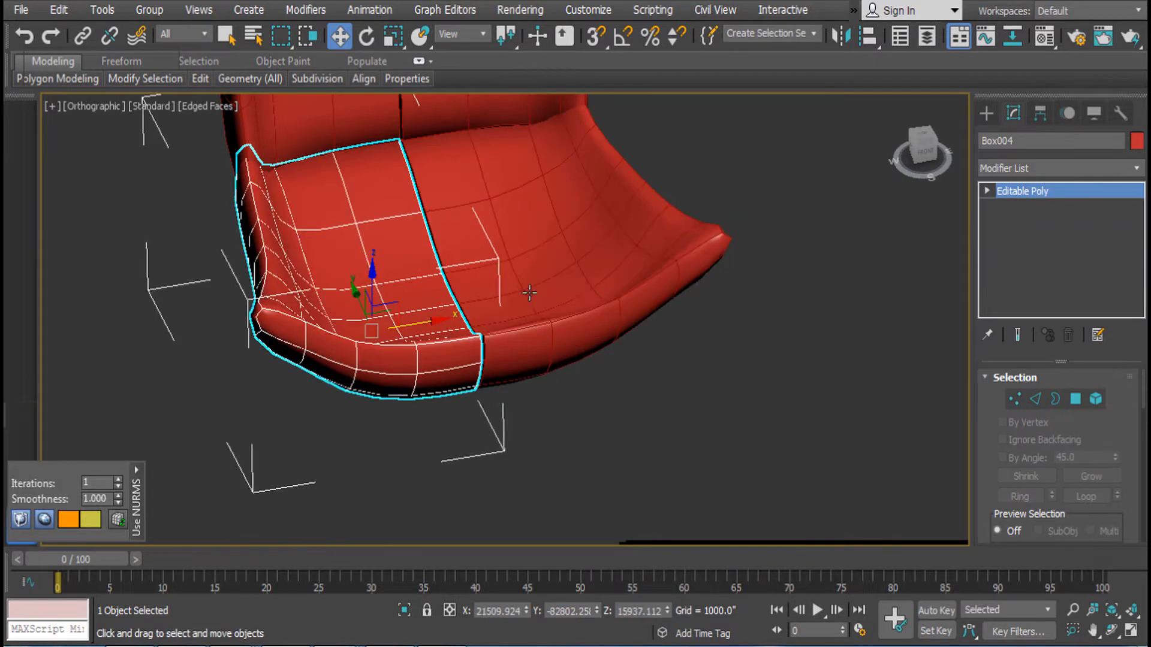
key("Delete")
Mirror the seat half across X as an instance and move it about 7525" along -X to meet the original
left_click(595, 289)
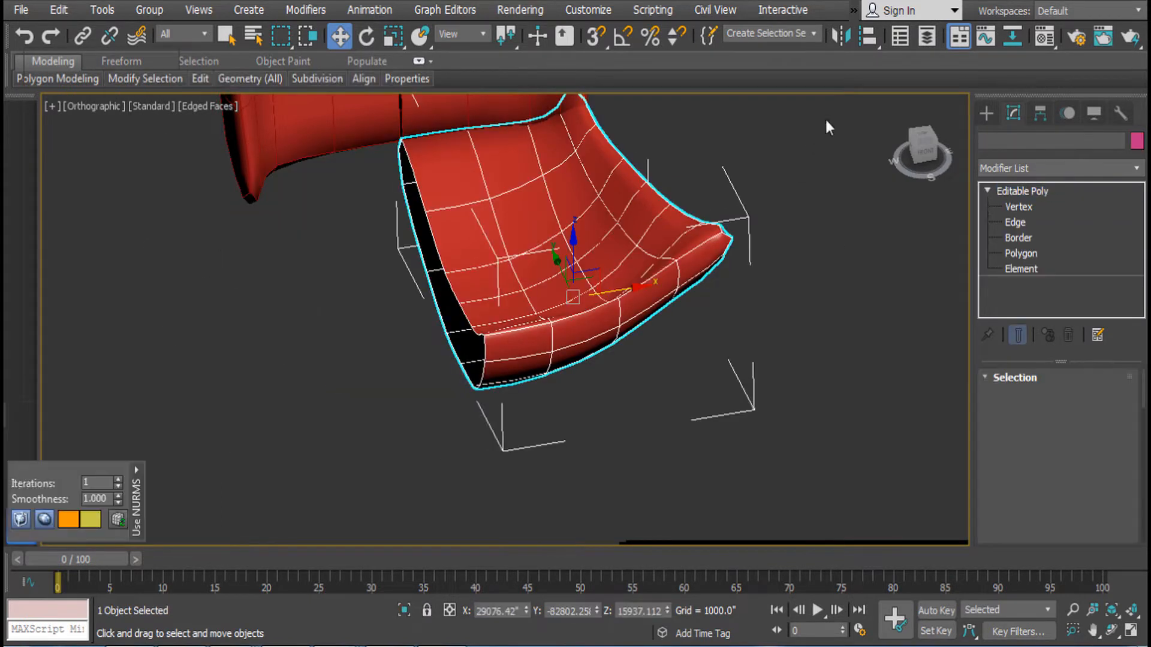
left_click(840, 37)
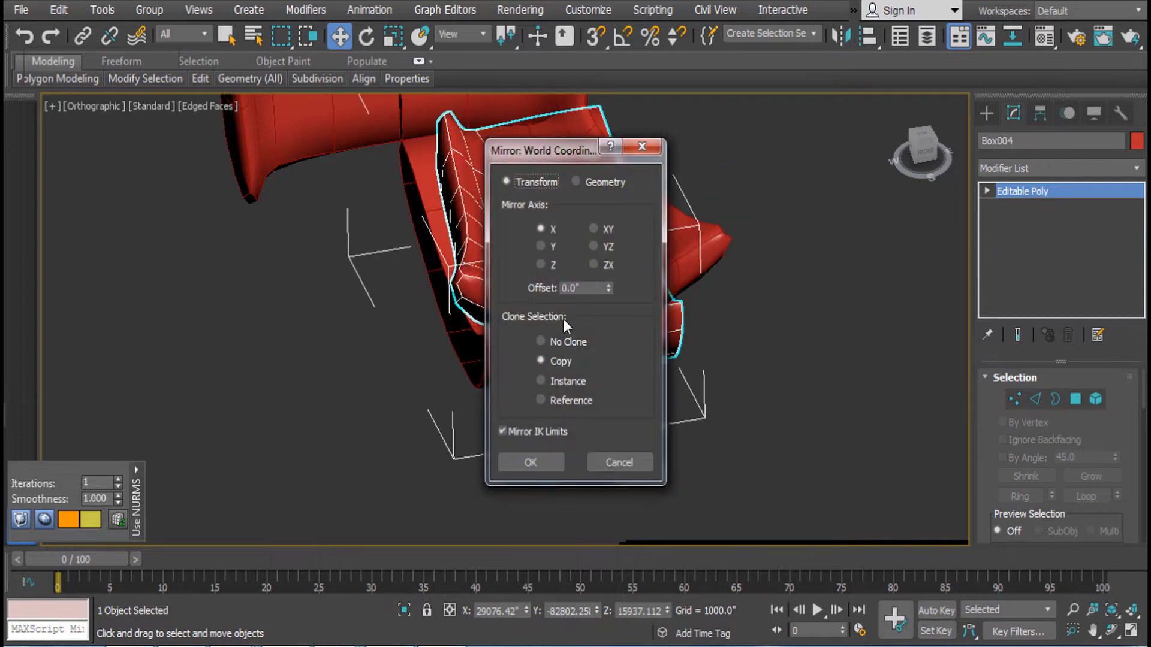
left_click(539, 383)
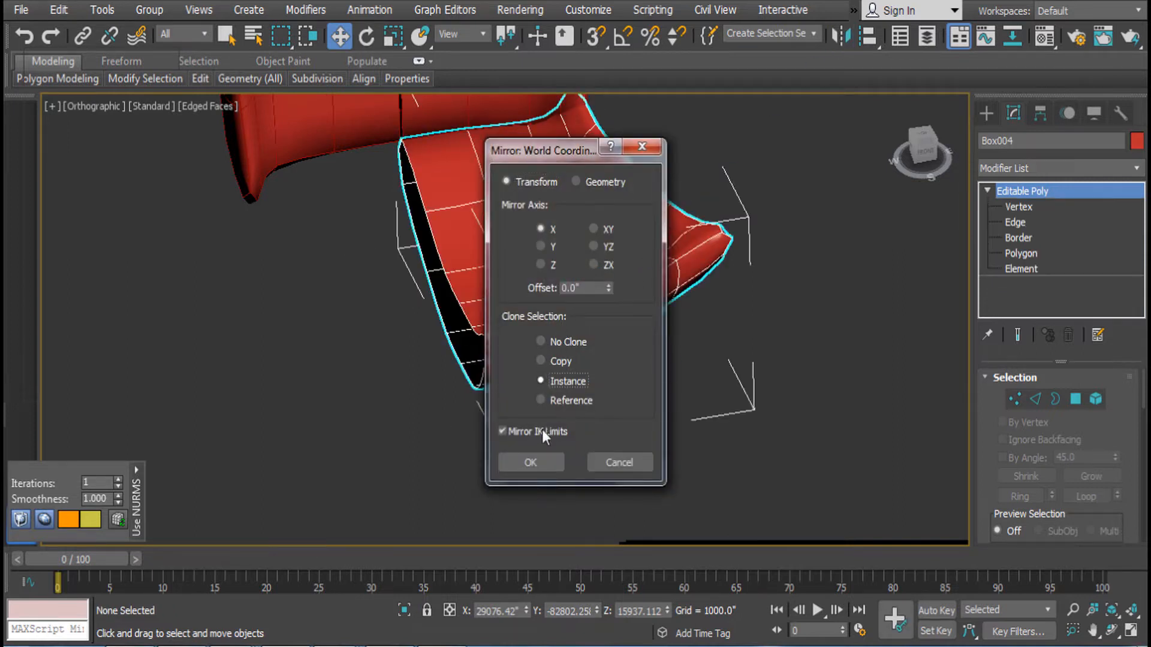
left_click(531, 463)
key("e")
key("w")
scroll(428, 342, "up", 2)
mouse_move(428, 342)
left_mouse_down()
mouse_move(414, 353)
mouse_move(431, 351)
left_mouse_up()
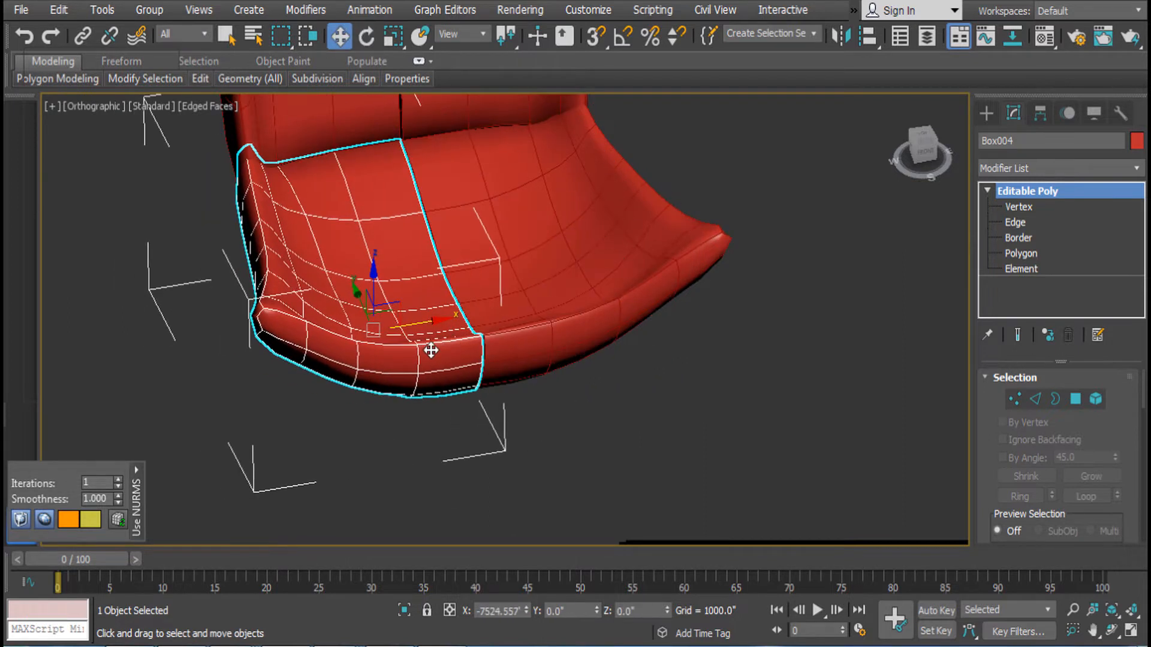
Move the original seat half's front-rim vertices one row out from the center line about 910" forward along -Y
mouse_move(616, 244)
middle_mouse_down("alt")
mouse_move(674, 336)
mouse_move(664, 340)
mouse_move(605, 225)
middle_mouse_up("alt")
scroll(605, 225, "down", 6)
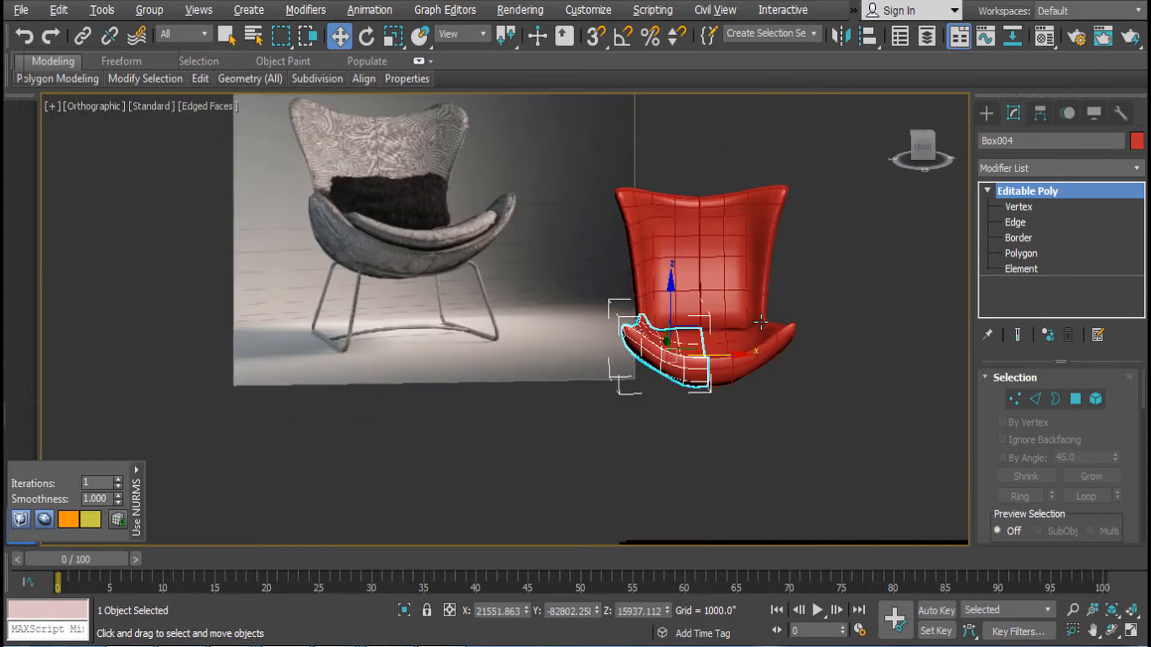
middle_click_drag(760, 323, 869, 401, "alt")
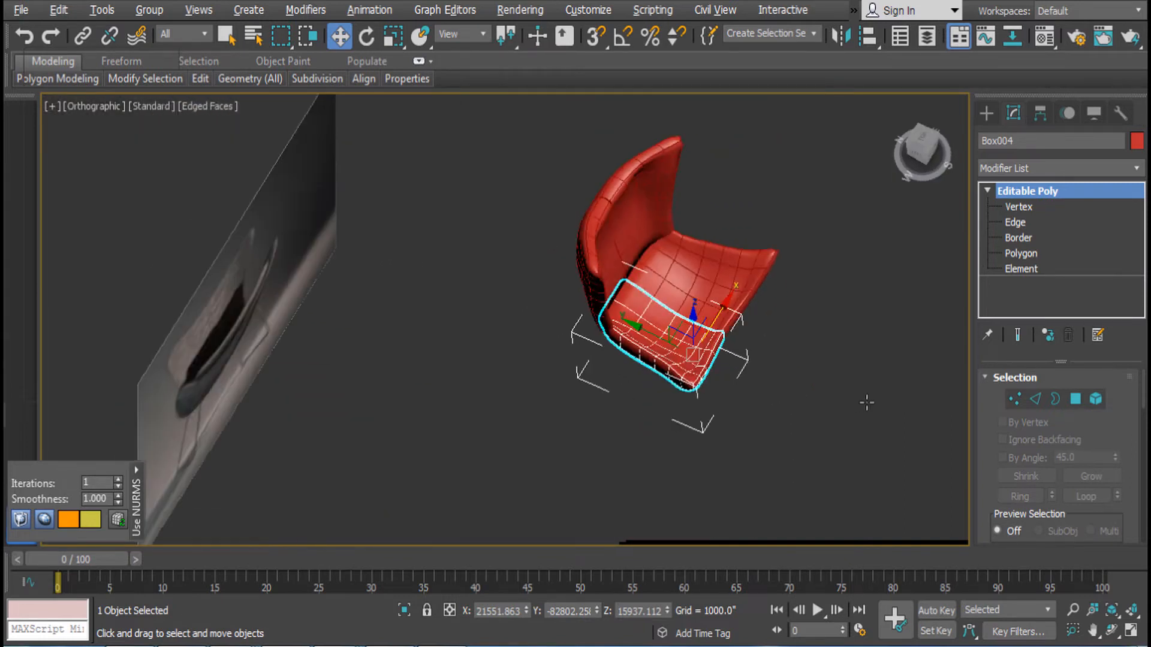
scroll(783, 332, "up", 5)
left_click(659, 257)
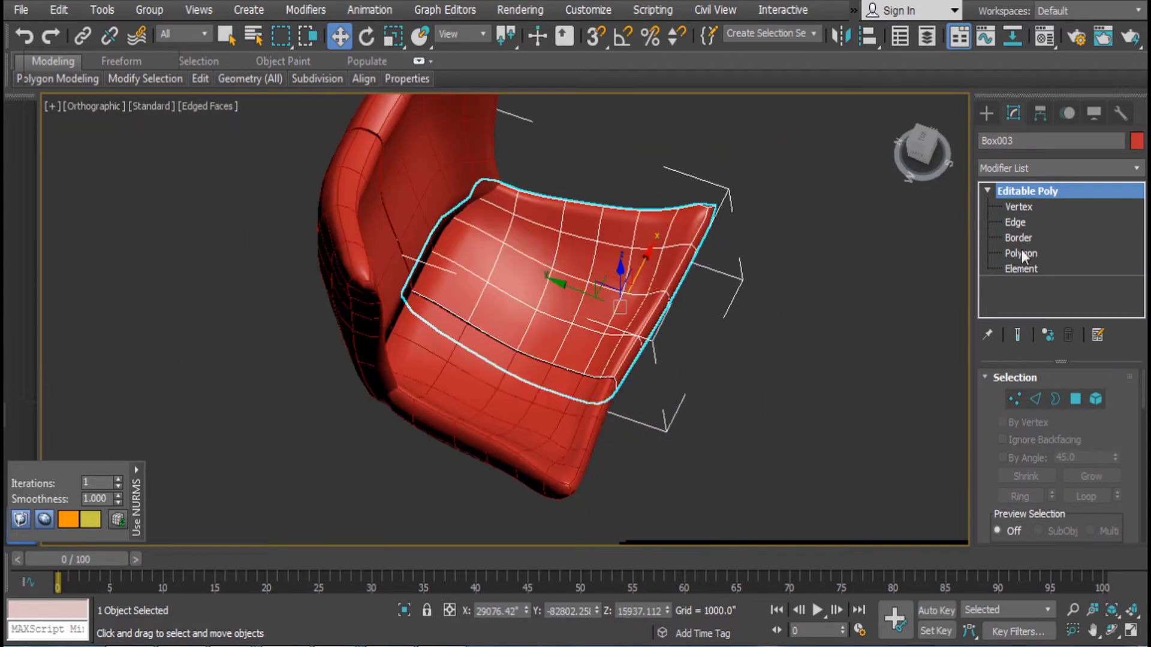
left_click(1019, 207)
middle_click_drag(796, 256, 836, 279, "alt")
scroll(735, 314, "up", 6)
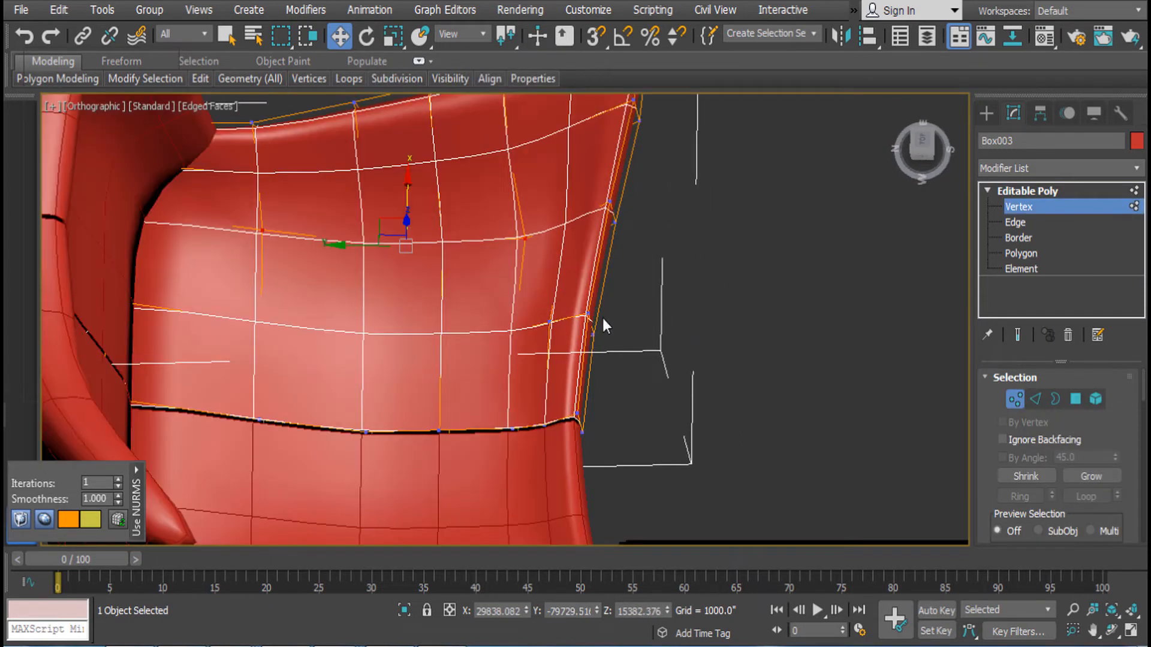
left_click_drag(682, 359, 683, 359)
key("e")
key("w")
left_click_drag(522, 345, 583, 337)
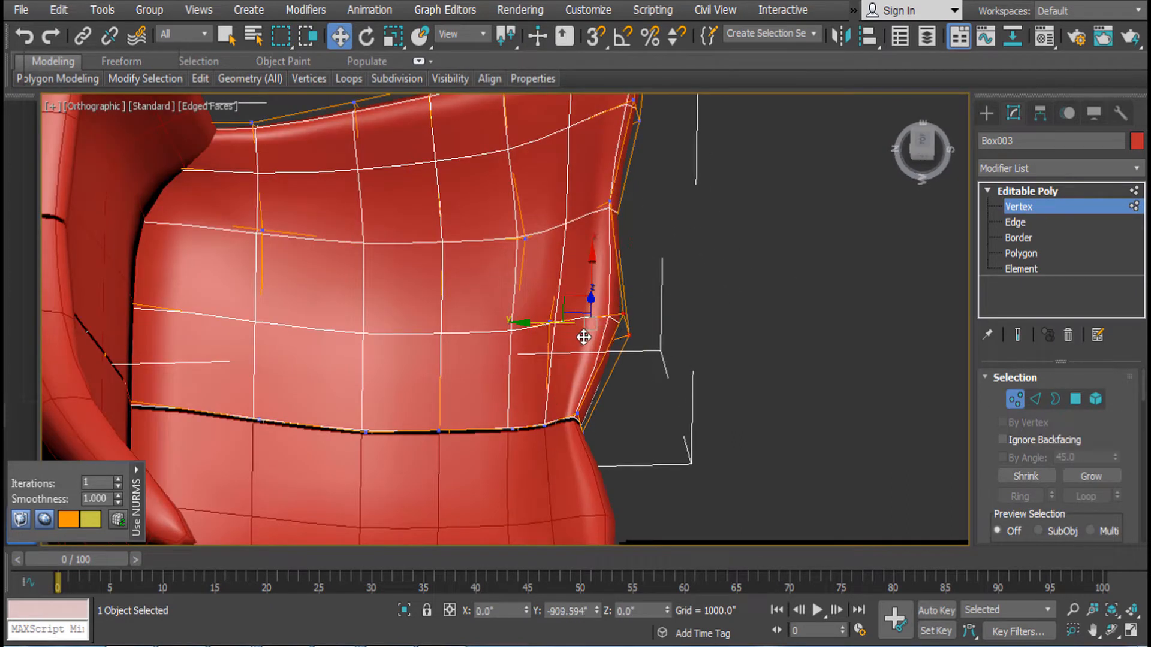
Move the front-rim vertices at the center line about 1190" forward along -Y
middle_click_drag(618, 446, 663, 441, "alt")
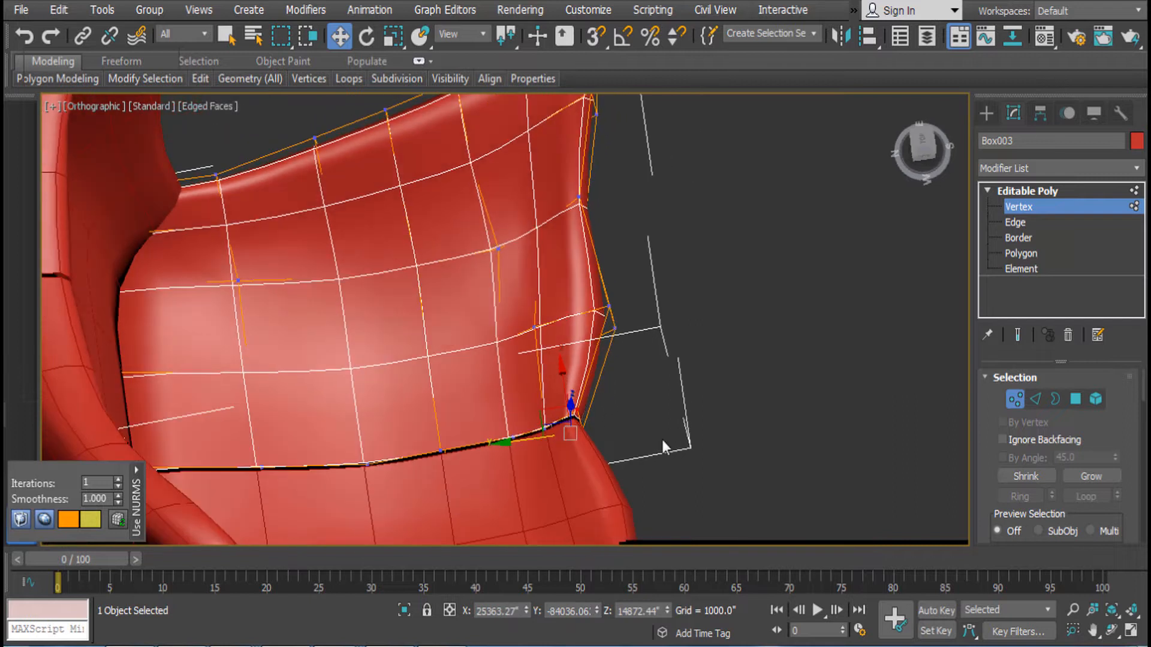
left_click_drag(554, 426, 586, 426)
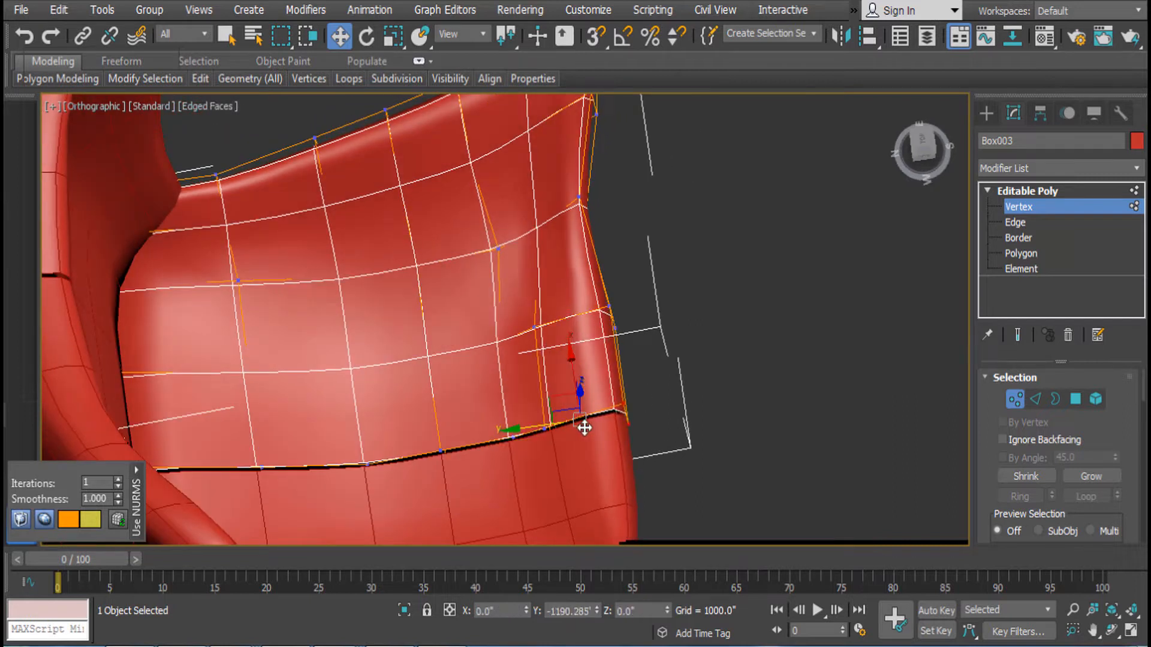
middle_click_drag(585, 426, 617, 380, "alt")
Pull the next two outer rows of front-rim vertices forward along -Y to even out the seat's front edge
left_click_drag(592, 271, 706, 368)
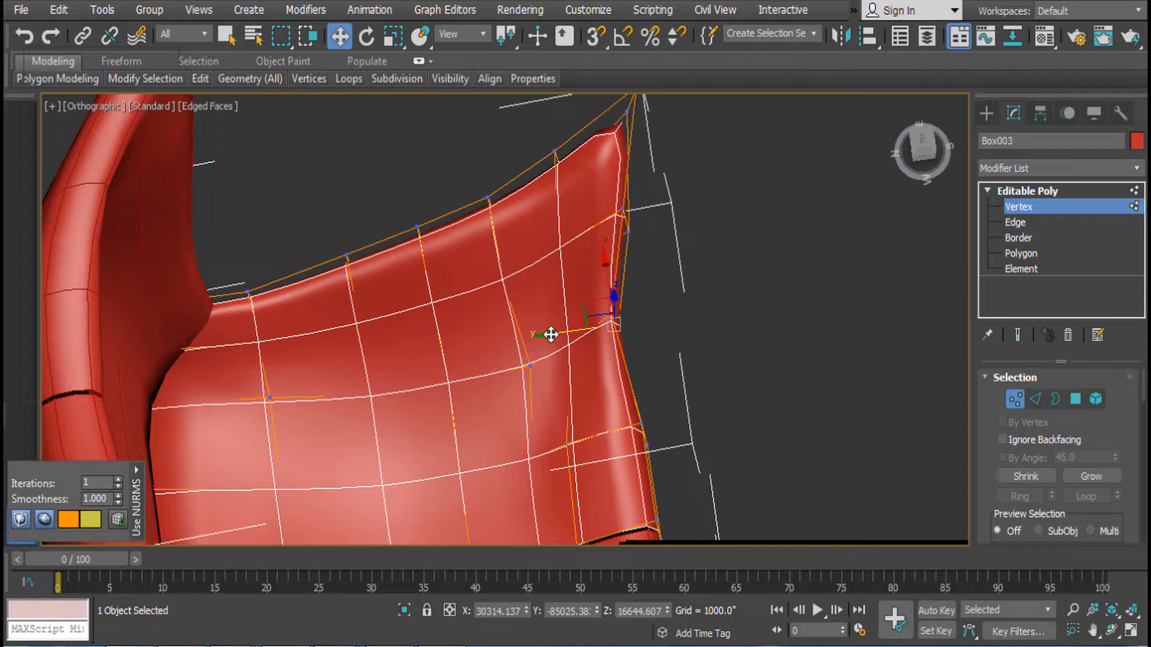
left_click_drag(551, 335, 595, 341)
left_click_drag(579, 228, 607, 235)
middle_click_drag(629, 348, 652, 383, "alt")
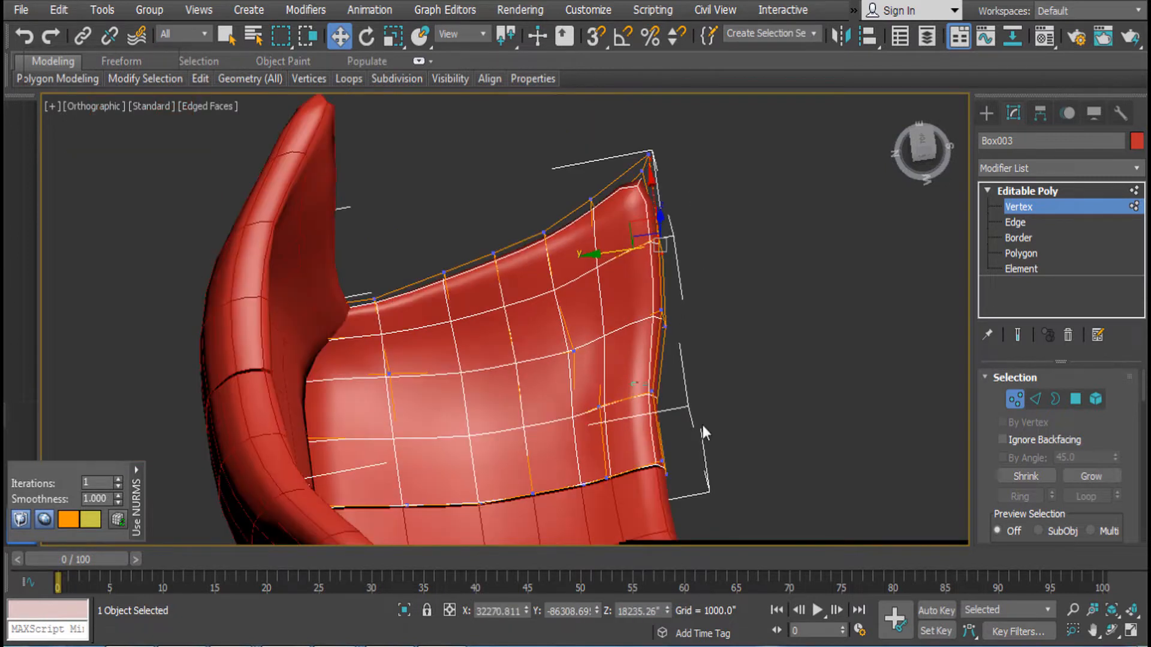
Fine-tune the inner front-rim vertices, moving those at the center line about 352" along -Y, and leave vertex editing
left_click_drag(615, 409, 623, 412)
middle_click_drag(699, 479, 622, 458, "alt")
left_click_drag(661, 398, 669, 415)
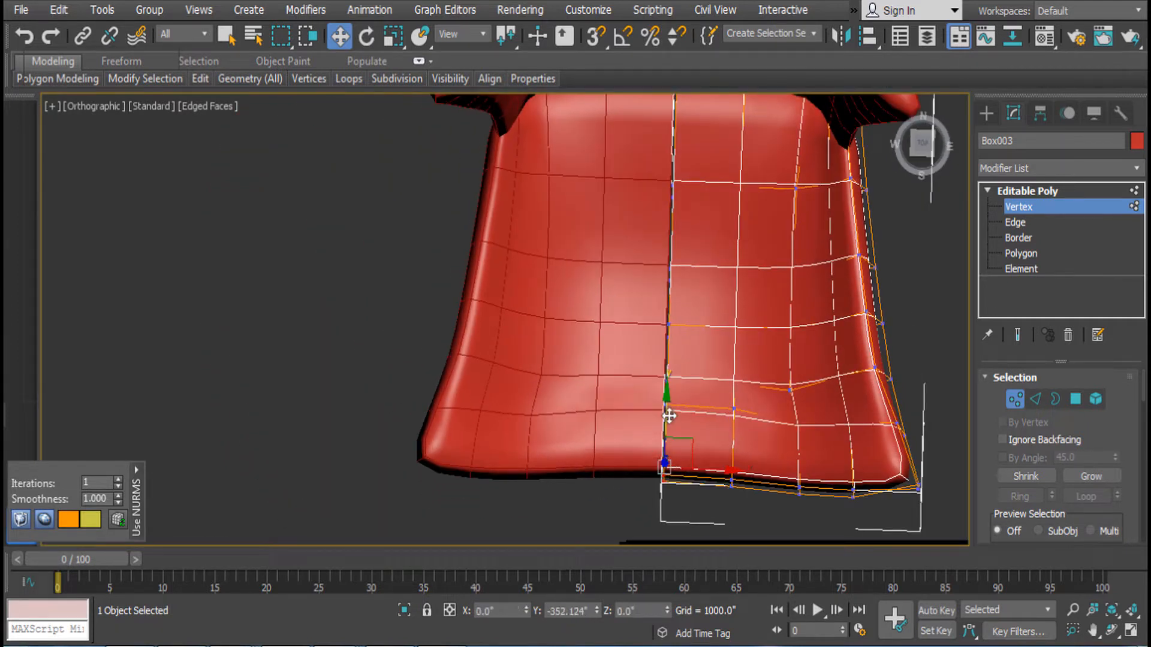
middle_click_drag(744, 397, 668, 383, "alt")
middle_click_drag(710, 346, 717, 257, "alt")
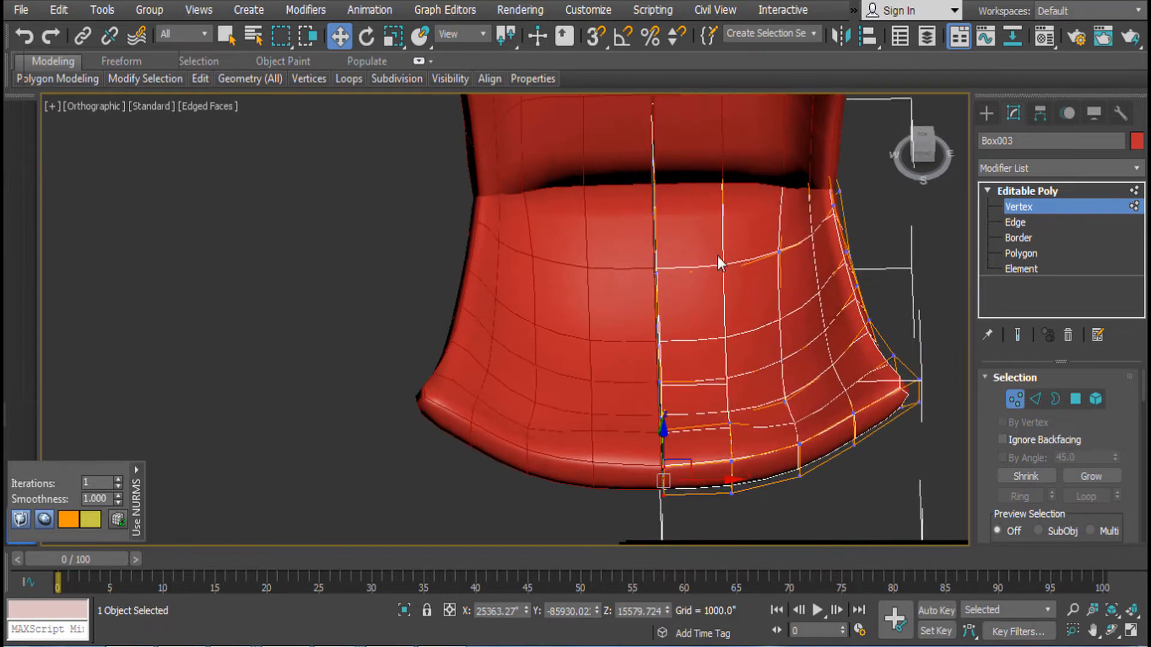
middle_click_drag(752, 437, 1015, 223, "alt")
scroll(793, 374, "down", 5)
left_click(1027, 191)
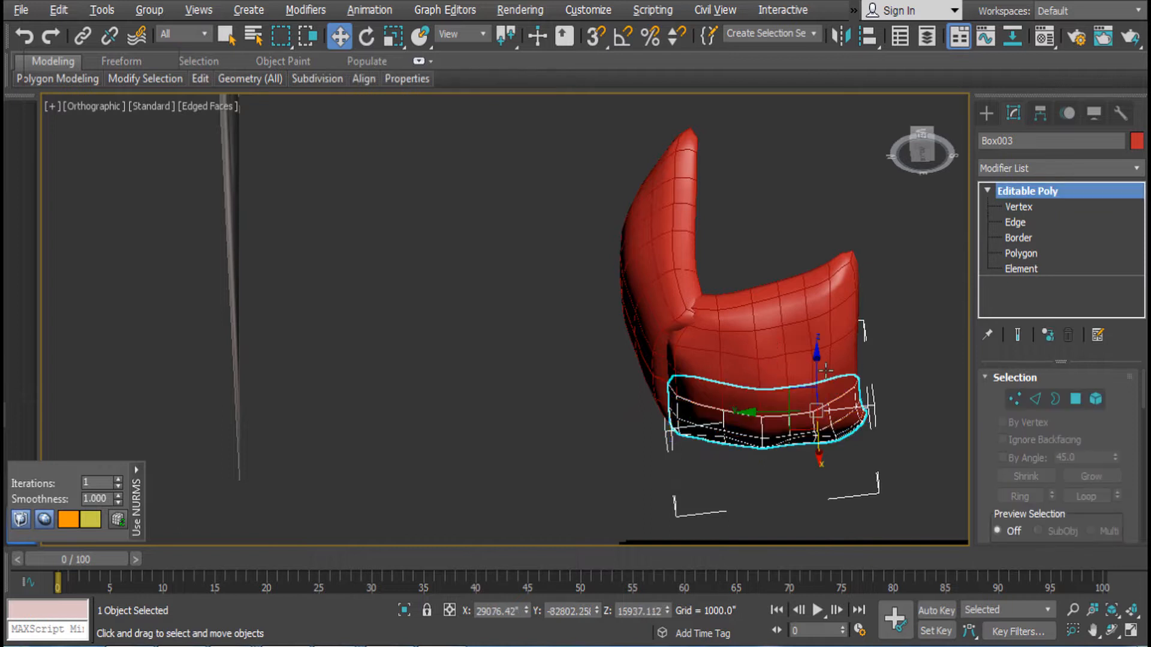
Turn off NURMS smoothing on the seat half to expose its base mesh from the outer side
middle_click_drag(857, 341, 830, 240, "alt")
left_click(795, 293)
scroll(795, 294, "up", 2)
middle_click_drag(795, 294, 624, 324, "alt")
middle_click_drag(902, 252, 591, 303, "alt")
left_click(608, 304)
right_click(608, 305)
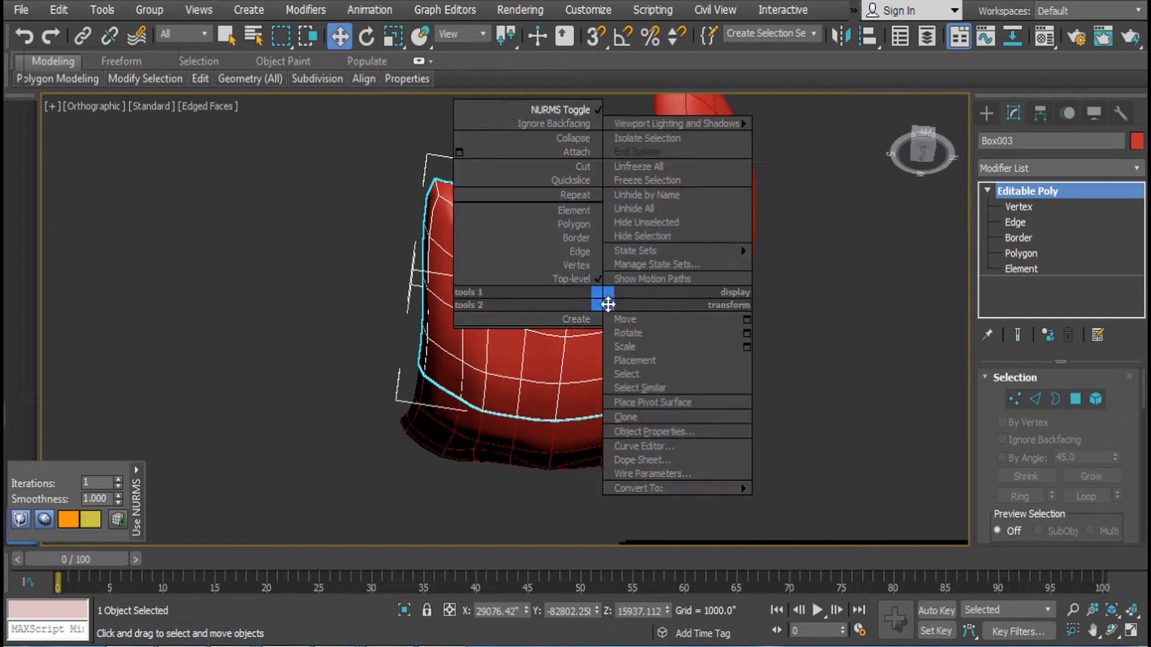
left_click(566, 110)
scroll(615, 305, "up", 2)
right_click(536, 289)
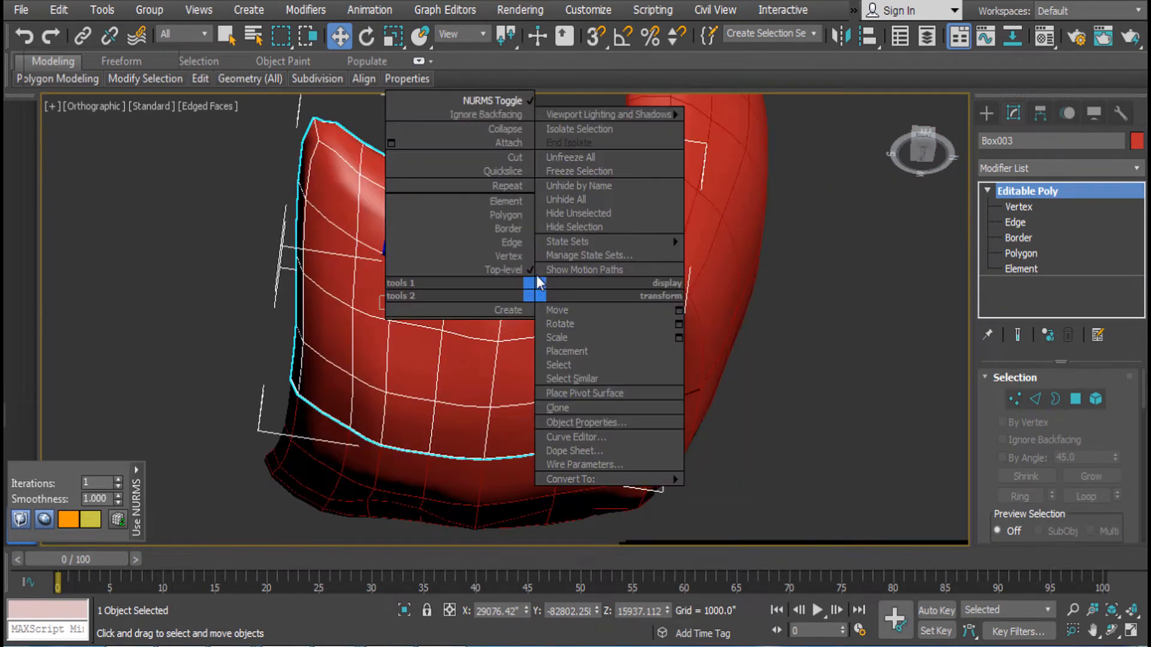
left_click(498, 101)
Even out the mesh on the seat's outer side by repositioning vertices, moving a lower one about 187" along -X and backward along Y
middle_click_drag(501, 252, 584, 273)
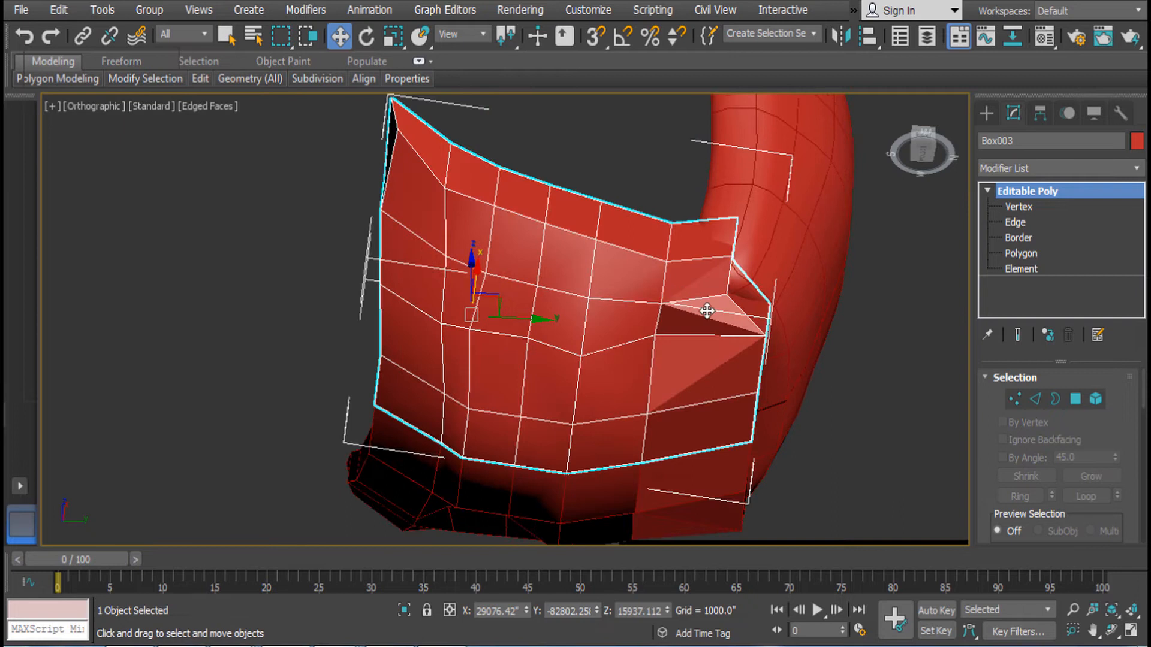
middle_click_drag(746, 328, 818, 259, "alt")
left_click(1014, 205)
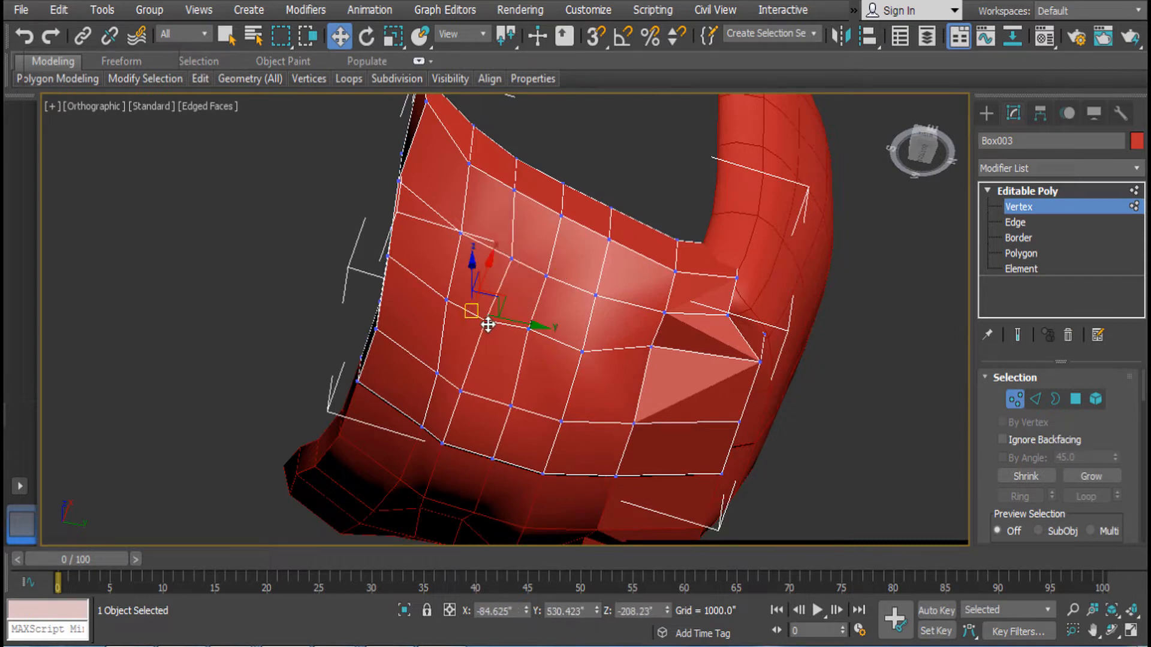
middle_click_drag(449, 399, 488, 474, "alt")
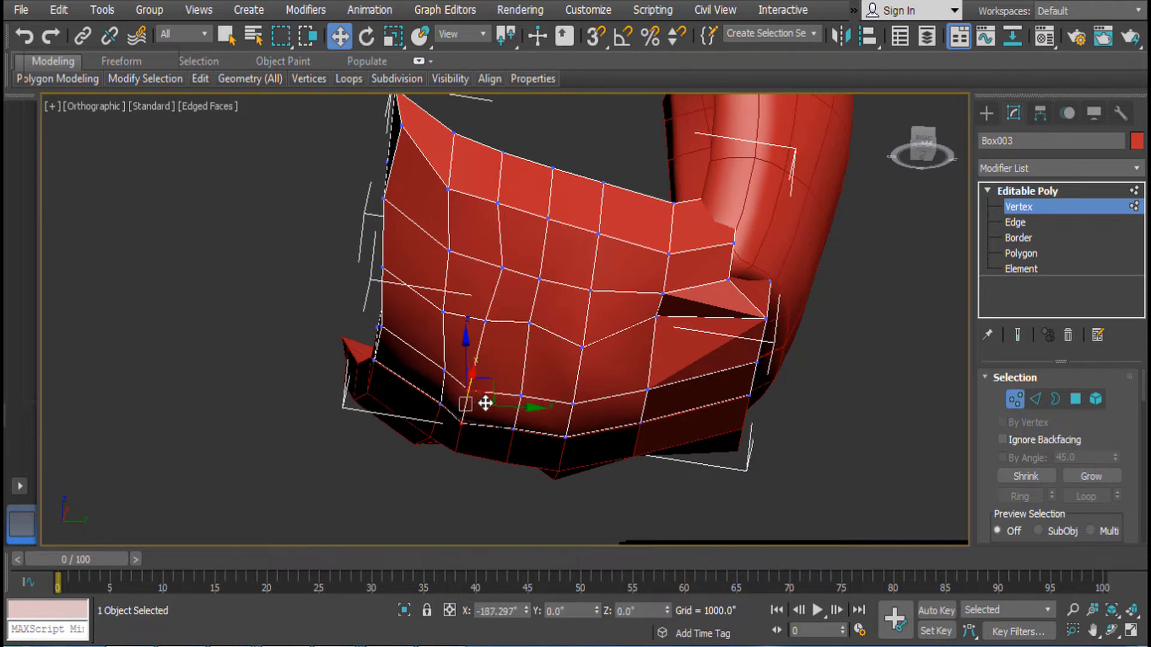
left_click_drag(485, 403, 520, 418)
scroll(527, 394, "down", 4)
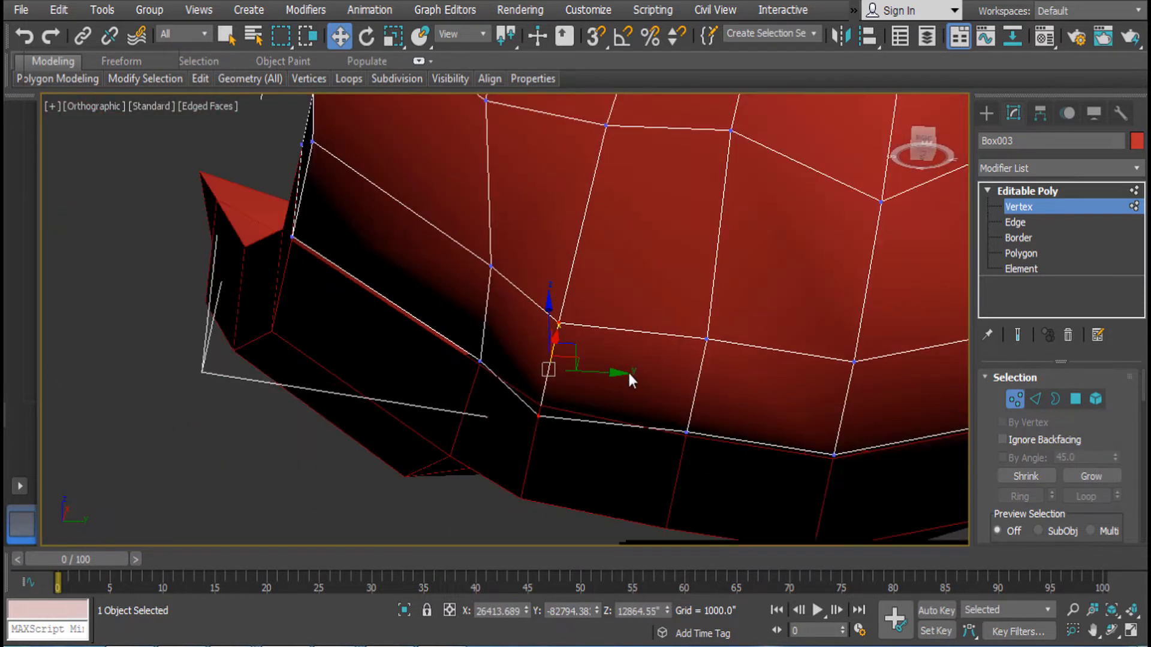
left_click_drag(624, 372, 642, 378)
middle_click_drag(642, 377, 619, 339, "alt")
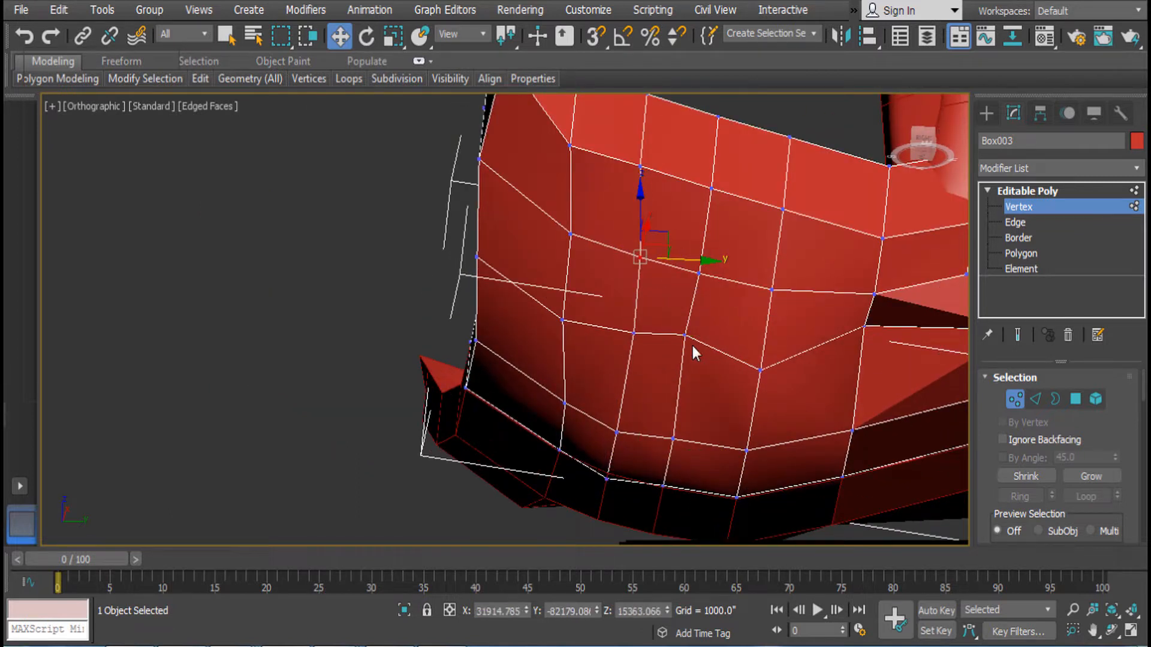
Reposition the seat's back-corner vertices beside the backrest to untangle the protruding faces, moving one about 196" along -Y
middle_click_drag(837, 348, 794, 341, "alt")
left_click_drag(834, 312, 805, 311)
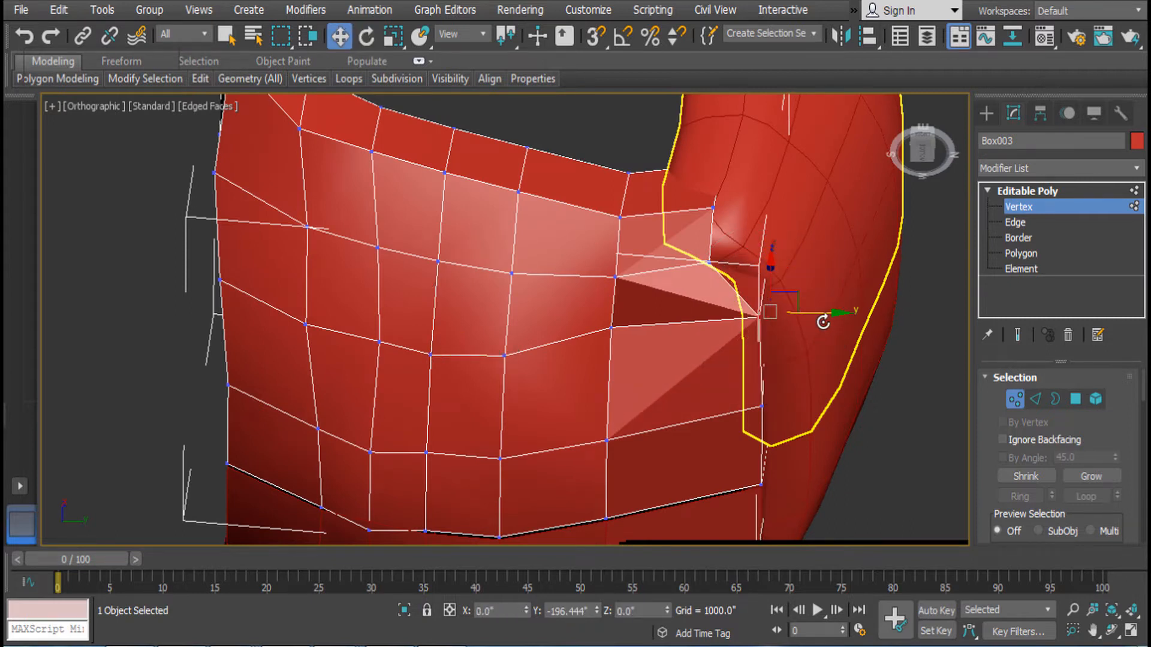
left_click_drag(717, 197, 752, 207)
middle_click_drag(766, 373, 789, 320, "alt")
left_click_drag(789, 319, 791, 321)
key("e")
key("w")
left_click_drag(786, 219, 806, 196)
left_click_drag(866, 361, 867, 362)
left_click_drag(856, 283, 878, 249)
Adjust the height of individual vertices along the seat's lower outer side and leave vertex editing
middle_click_drag(681, 199, 729, 300, "alt")
left_click(615, 290)
left_click_drag(616, 243, 616, 264)
scroll(620, 311, "down", 3)
left_click(493, 331)
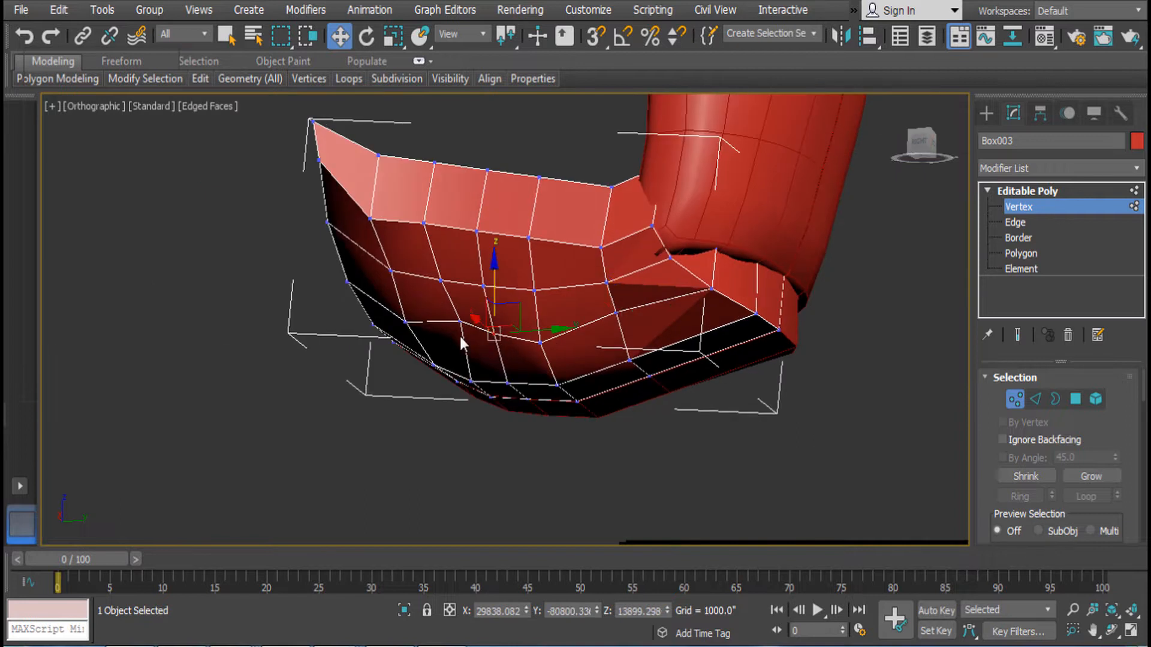
left_click(458, 322)
left_click_drag(460, 287, 461, 278)
middle_click_drag(462, 290, 1085, 200, "alt")
left_click(1053, 191)
Turn NURMS smoothing back on for the seat half and deselect it
left_click(668, 321)
middle_click_drag(669, 322, 441, 378, "alt")
left_click(437, 374)
right_click(431, 369)
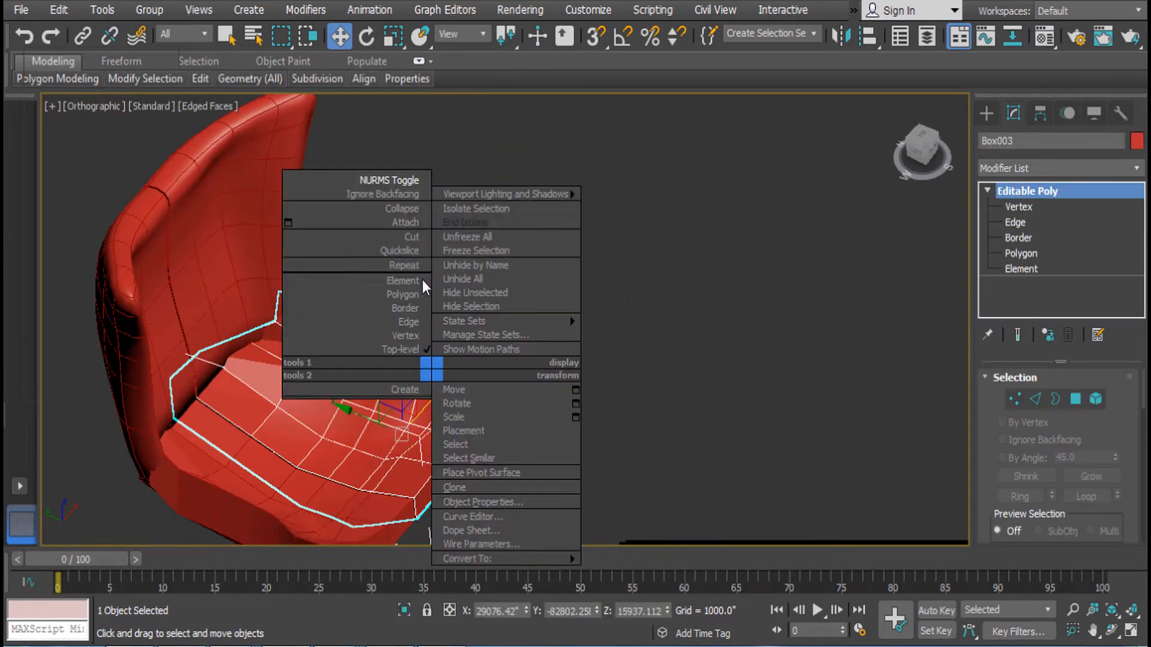
left_click(414, 175)
left_click(517, 305)
Frame the whole chair in front view and compare the backrest and seat with the reference image
scroll(517, 307, "down", 3)
middle_click_drag(516, 307, 669, 420, "alt")
key("f")
key("z")
scroll(661, 403, "down", 4)
scroll(725, 393, "up", 4)
key("ctrl+s")
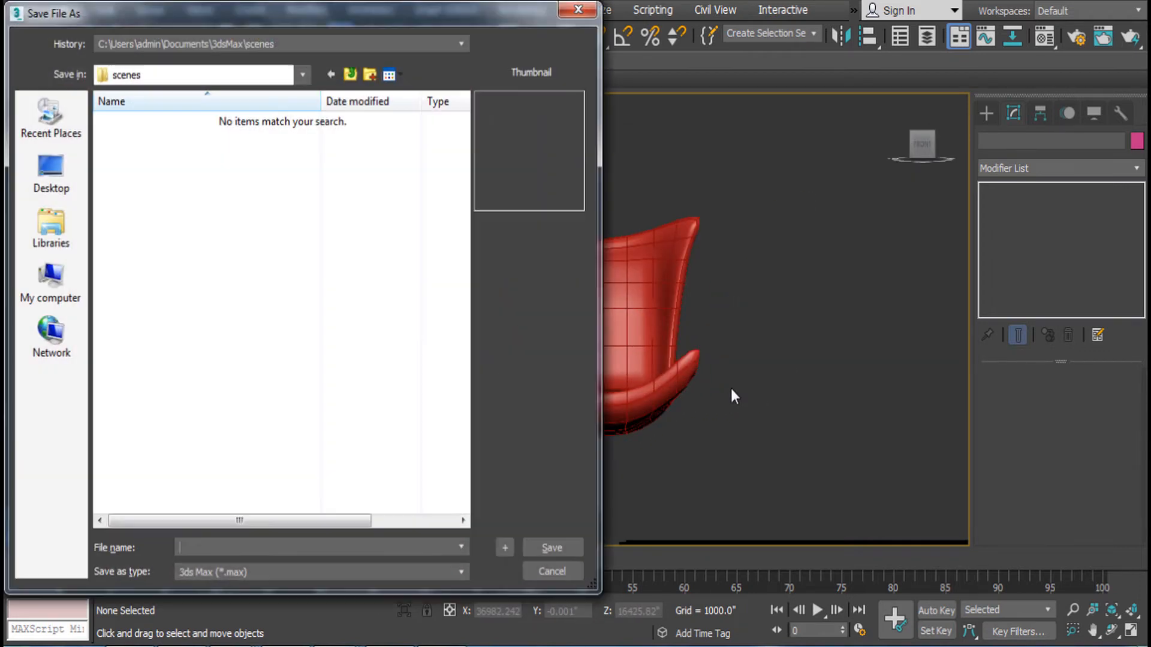
left_click(590, 14)
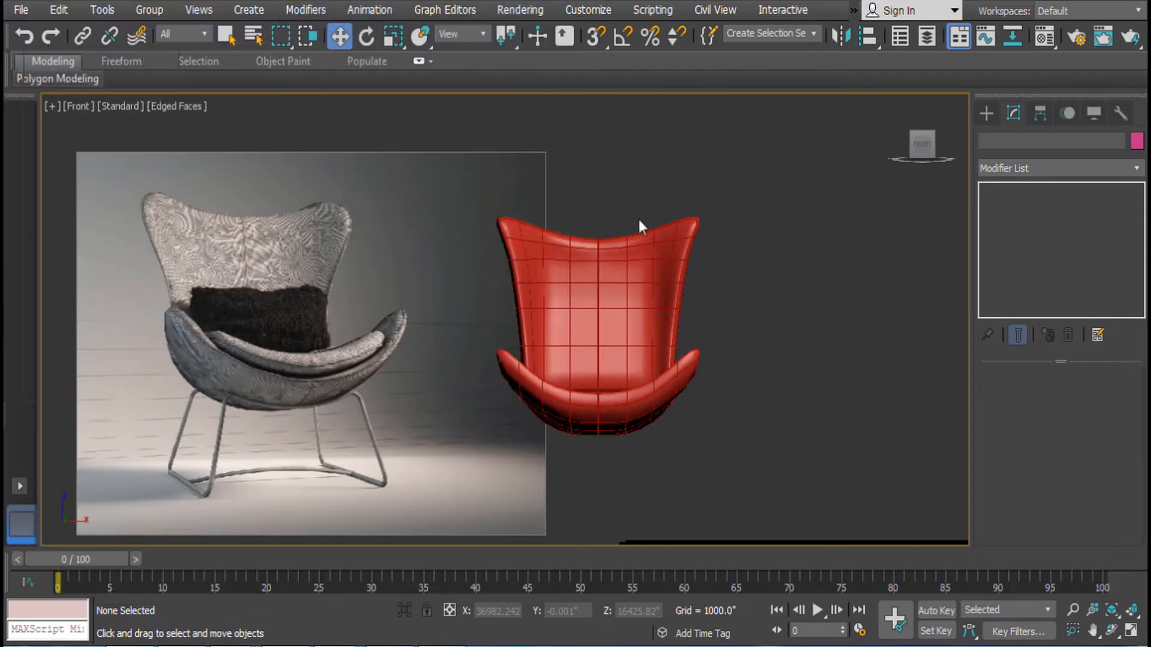
Select the seat half on the right of the centre seam and turn off its NURMS smoothing
middle_click_drag(638, 217, 750, 308)
scroll(370, 320, "up", 2)
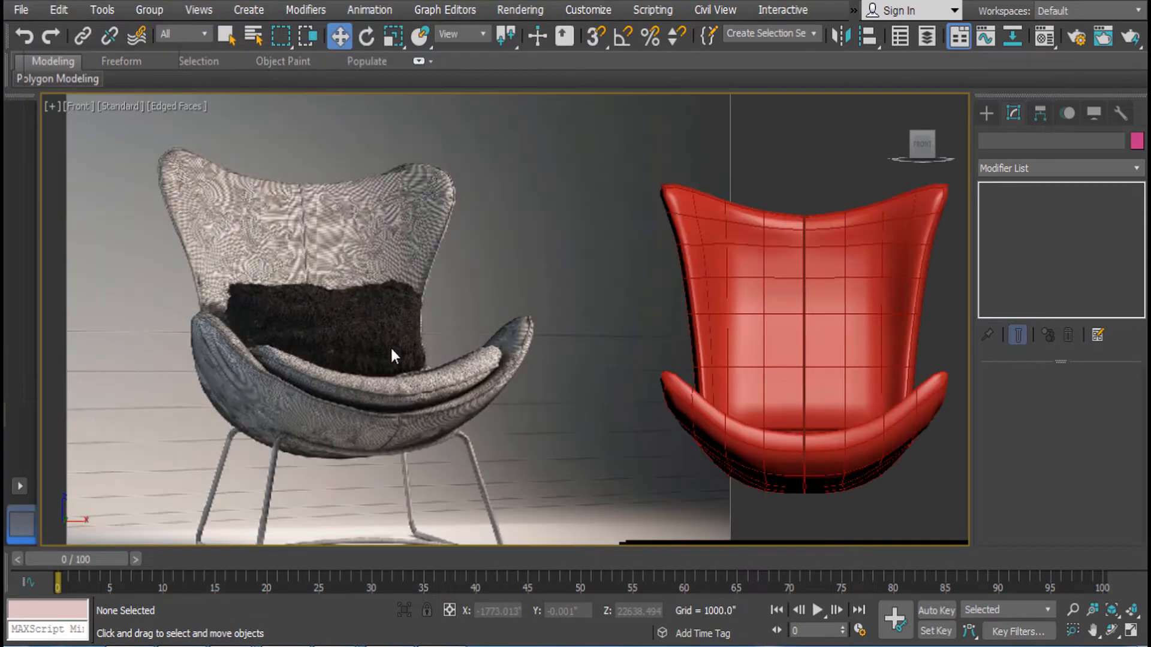
middle_click_drag(697, 442, 545, 411)
left_click(681, 437)
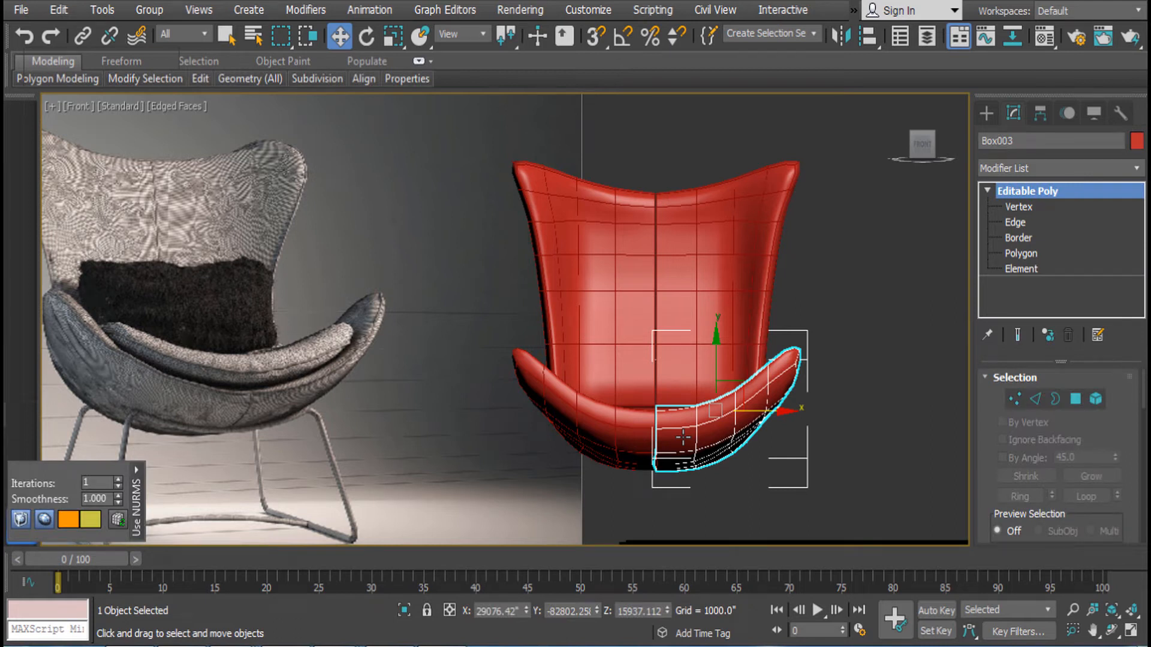
middle_click_drag(760, 404, 779, 336, "alt")
right_click(781, 342)
left_click(720, 151)
Raise two neighbouring vertices on the inner upper rim of the seat half, the second by about 495" along Z
left_click(1019, 206)
left_click(666, 406)
left_click_drag(666, 332, 667, 311)
middle_click_drag(741, 329, 750, 275, "alt")
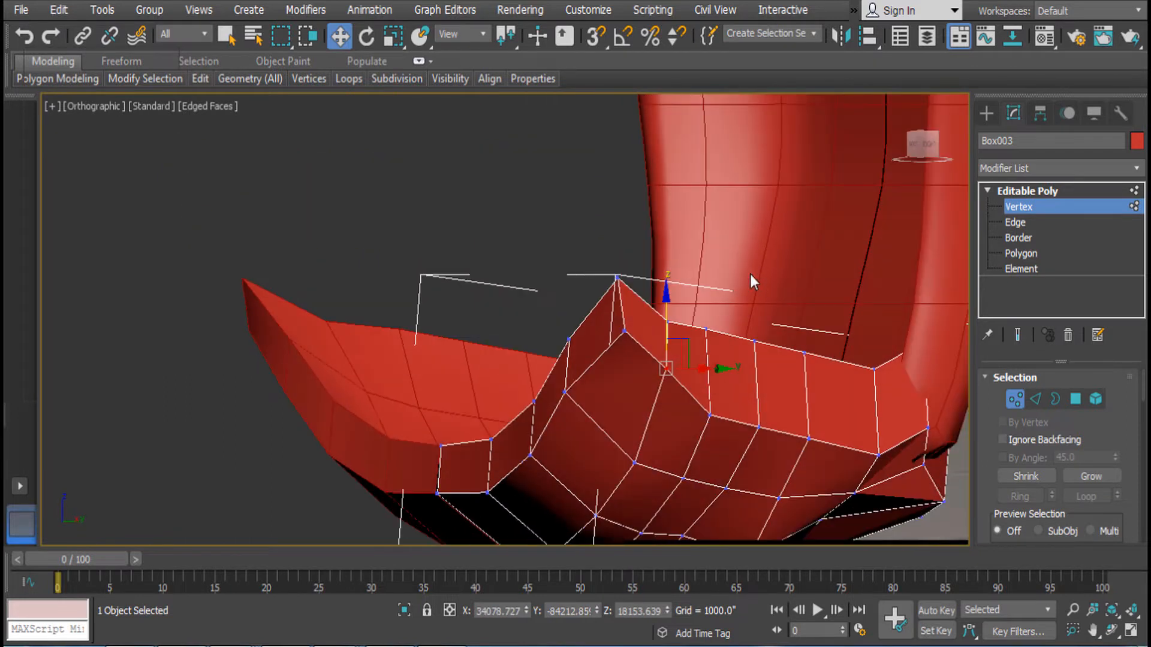
left_click(578, 251)
left_click(709, 415)
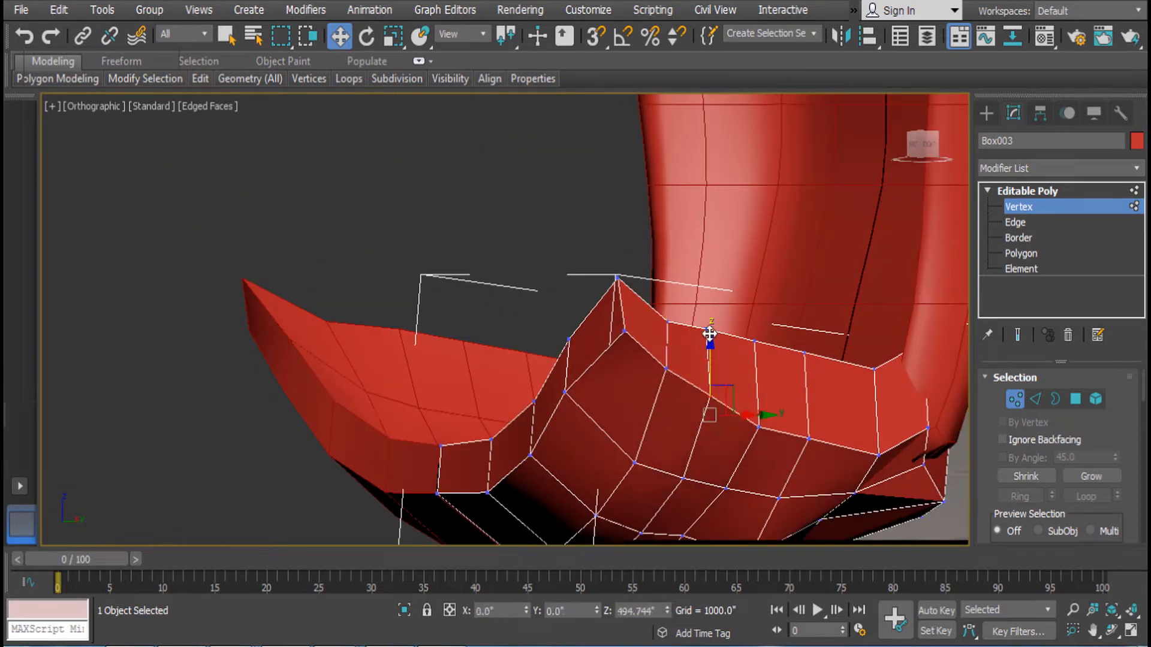
left_click_drag(710, 328, 711, 328)
Raise the remaining inner rim vertices and the one beside the outer tip, and leave vertex editing
left_click(759, 424)
left_click_drag(757, 363, 809, 347)
left_click(809, 438)
left_click(878, 456)
left_click_drag(878, 375, 879, 353)
left_click(626, 328)
middle_click_drag(605, 354, 651, 313, "alt")
left_click_drag(631, 277, 624, 246)
left_click(1040, 191)
Turn NURMS smoothing back on for the seat half and deselect it
left_click(715, 238)
scroll(753, 339, "down", 2)
middle_click_drag(753, 340, 742, 393, "alt")
middle_click_drag(653, 375, 695, 365, "alt")
left_click(344, 444)
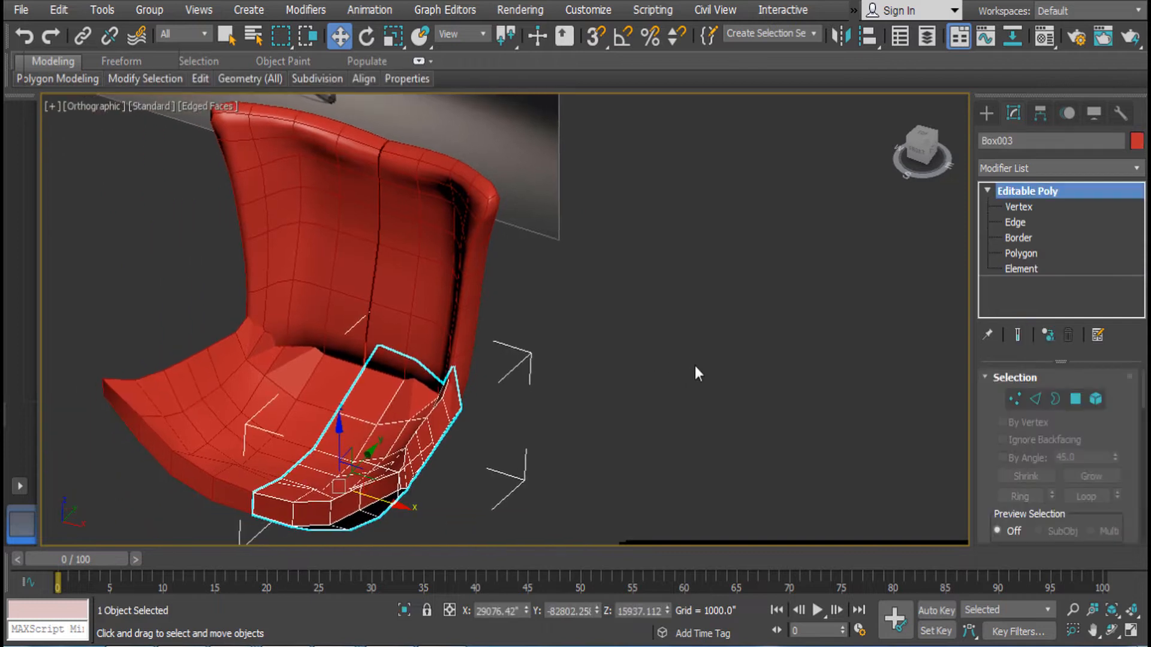
right_click(695, 366)
left_click(652, 176)
left_click(603, 358)
Examine the reshaped seat in front view beside the reference image
middle_click_drag(603, 358, 661, 337, "alt")
scroll(665, 340, "down", 2)
middle_click_drag(728, 396, 660, 422)
left_click(743, 423)
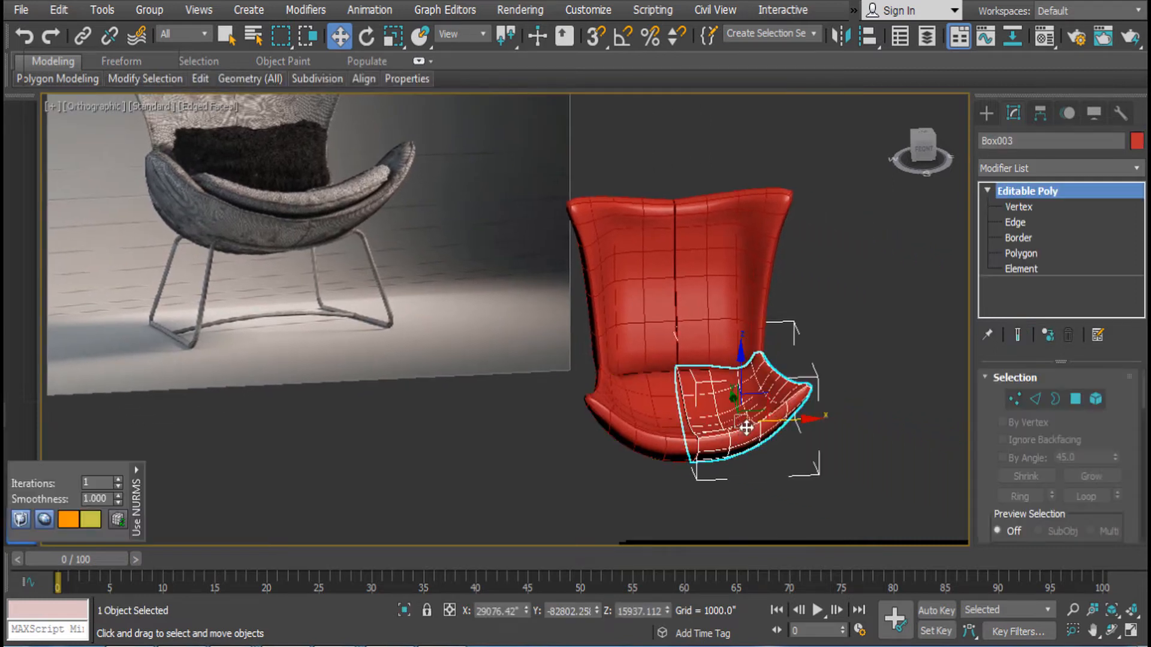
key("f")
key("z")
scroll(859, 437, "down", 6)
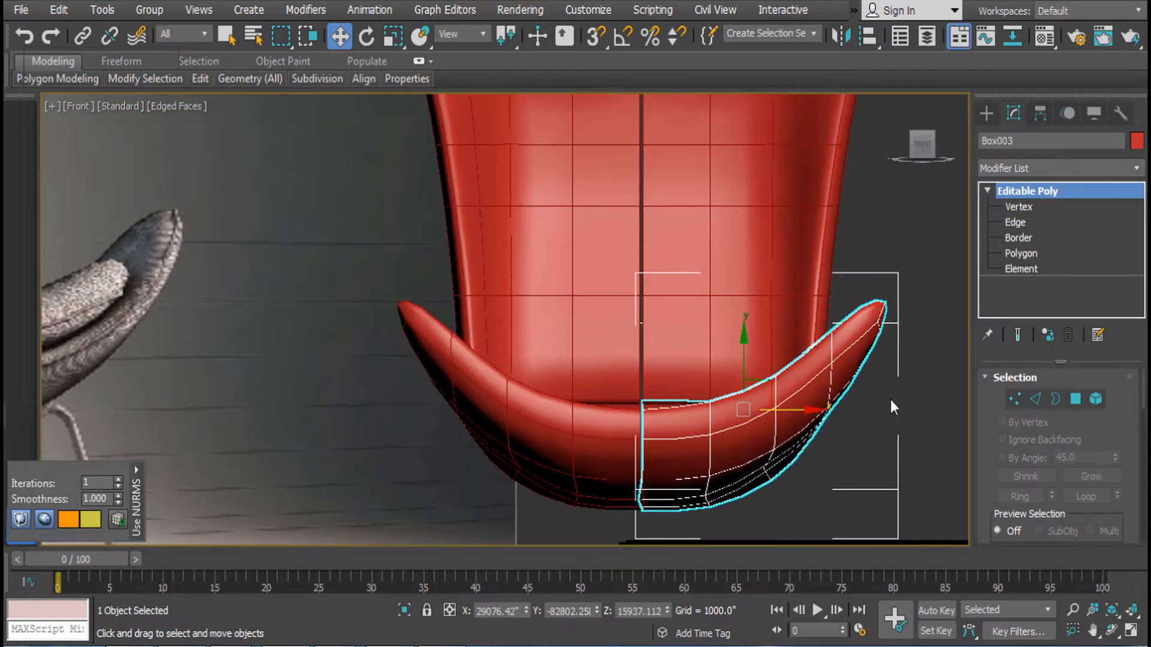
middle_click_drag(881, 407, 779, 367)
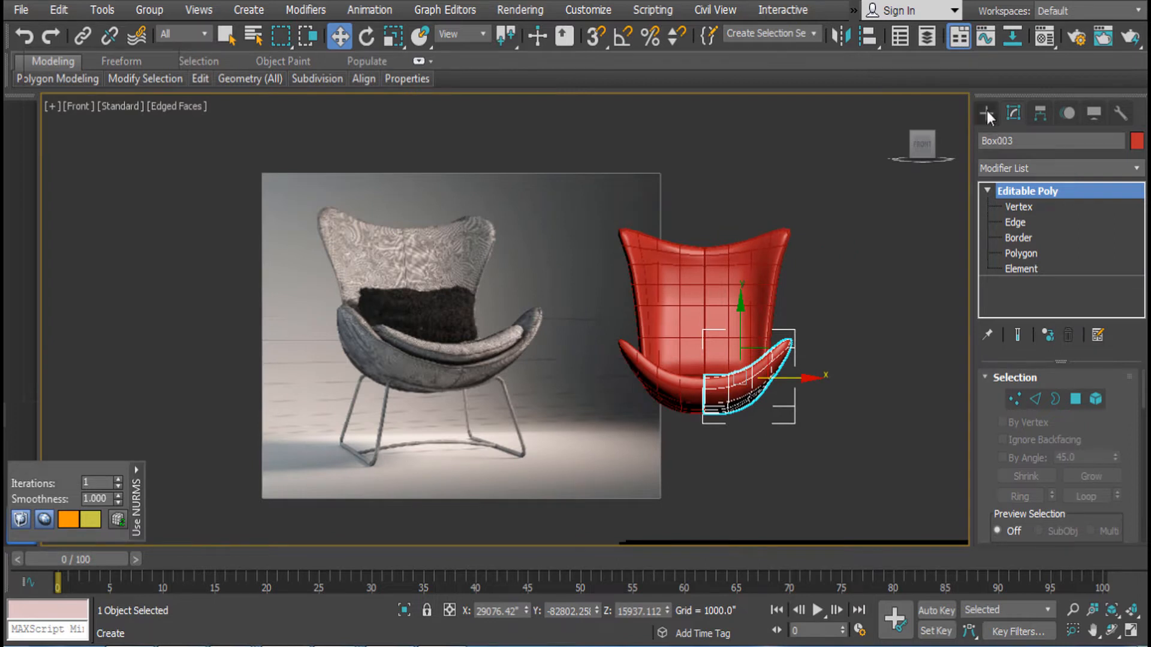
Create a box about 5411" wide, 916" long and 3927" deep above the seat half in front view
left_click(986, 111)
left_click(1024, 223)
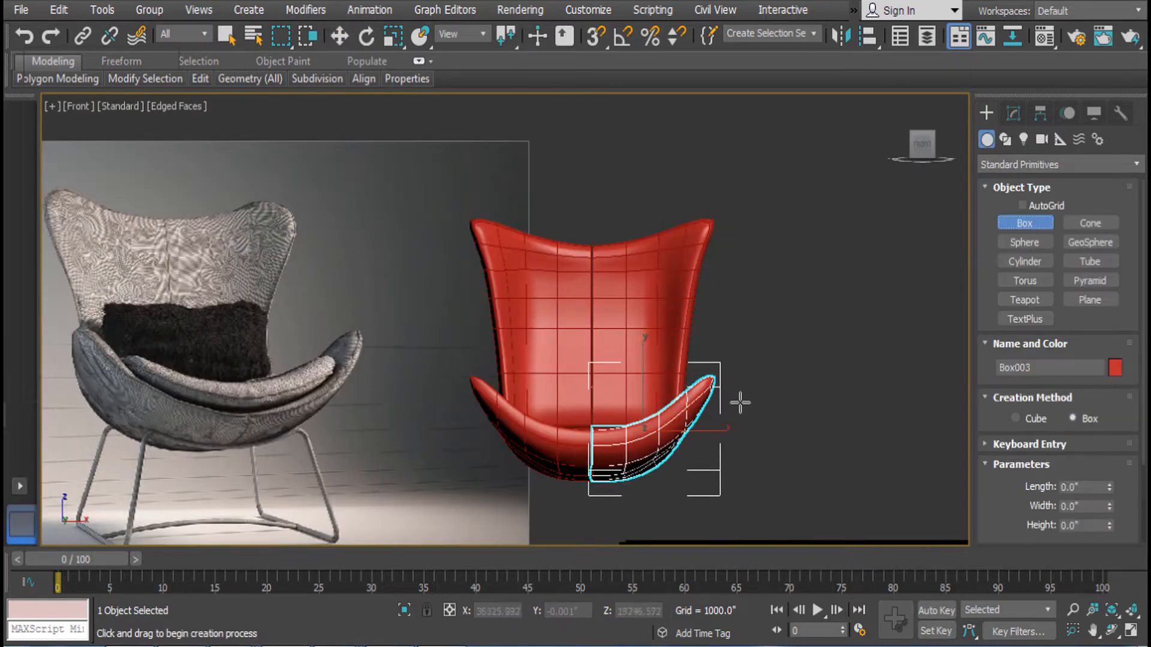
middle_click_drag(737, 398, 748, 371)
scroll(659, 426, "up", 3)
left_click_drag(591, 378, 697, 399)
left_click(768, 479)
Move the box along the Y axis onto the chair seat, to about Y -79024"
middle_click_drag(757, 448, 715, 228, "alt")
scroll(725, 373, "down", 2)
scroll(724, 372, "up", 1)
key("w")
scroll(715, 272, "down", 5)
middle_click_drag(718, 344, 718, 317)
left_click_drag(675, 205, 755, 349)
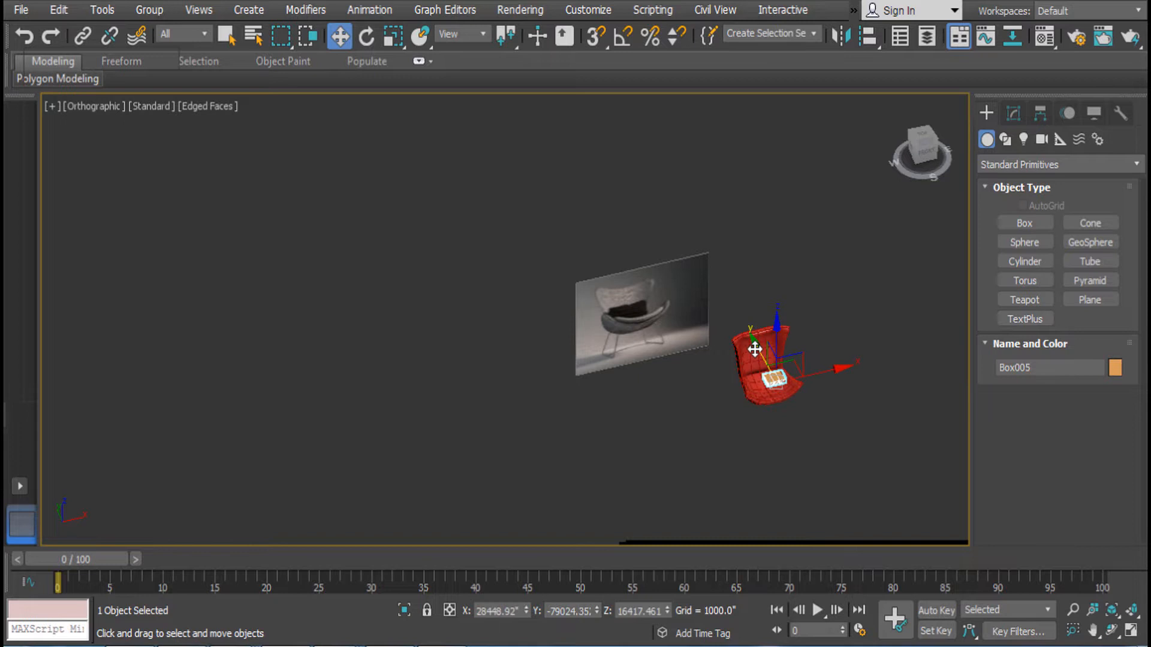
Rotate the box in front view to follow the seat's slope and raise it by about 1128"
key("f")
key("z")
scroll(754, 344, "down", 5)
key("e")
left_click_drag(732, 278, 719, 229)
key("w")
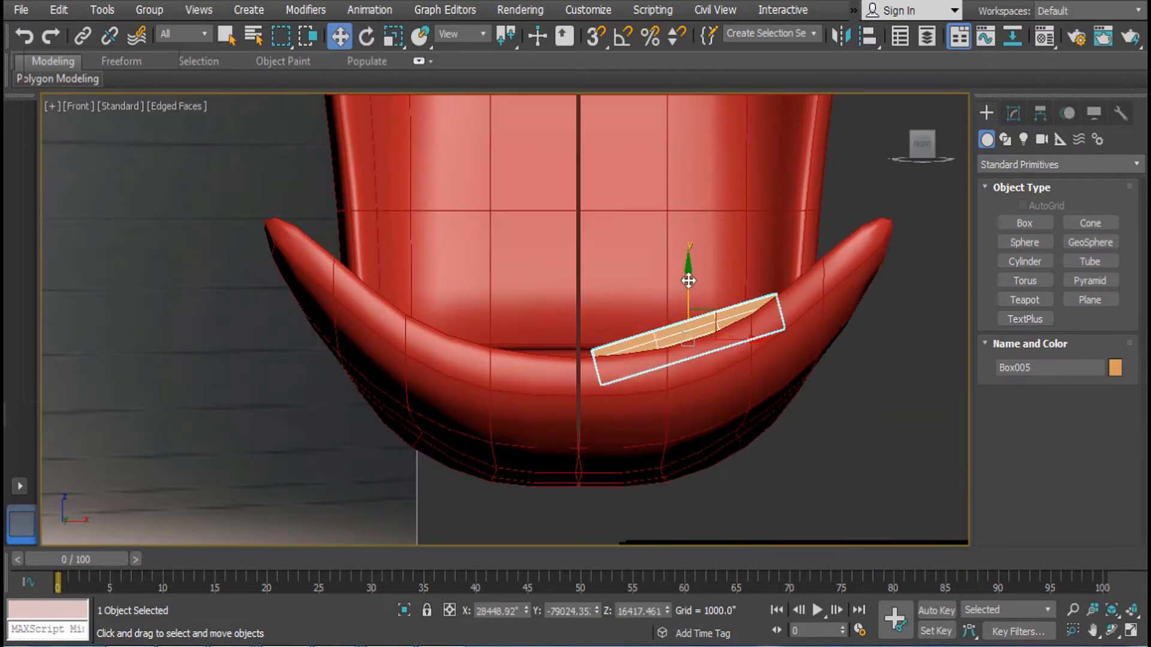
left_click_drag(688, 280, 688, 238)
Set the box to 2 length segments, 3 width segments and 1 height segment
left_click(1014, 114)
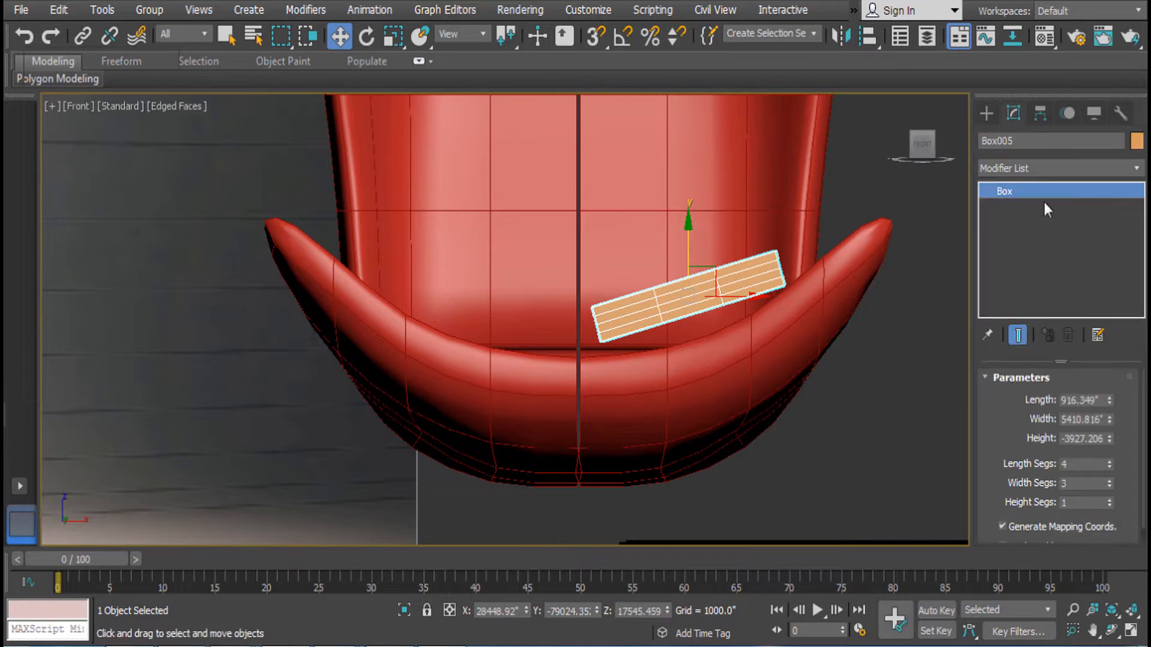
left_click(1110, 467)
left_click(1110, 468)
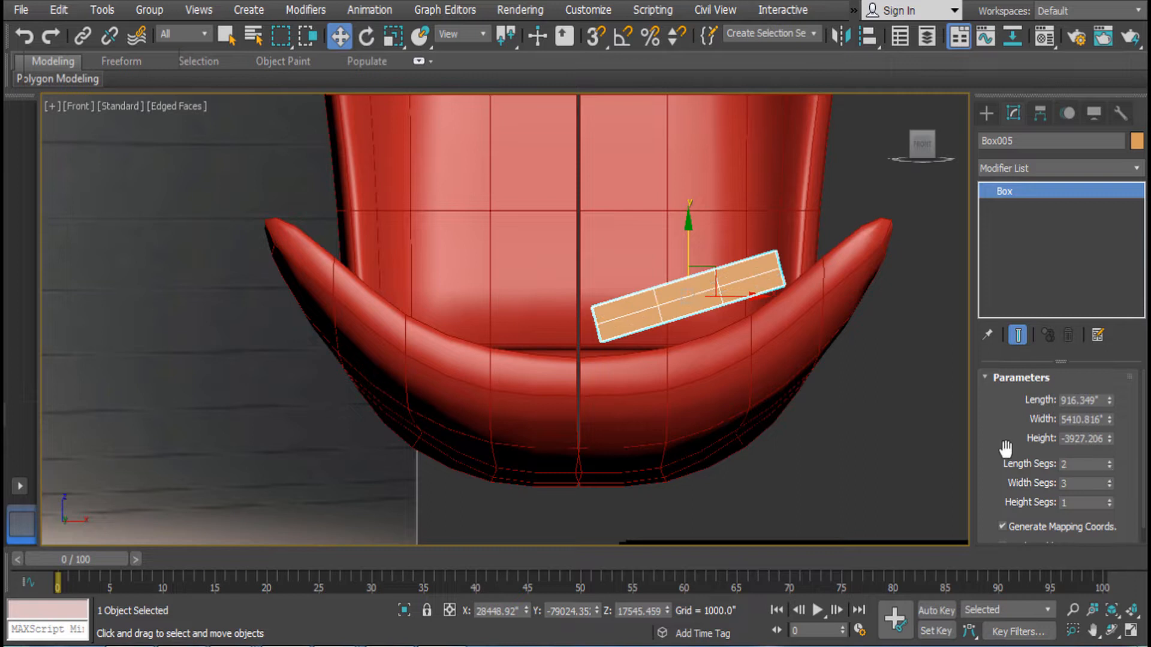
left_click(1109, 468)
scroll(912, 403, "down", 4)
middle_click_drag(844, 377, 642, 378)
scroll(722, 386, "up", 3)
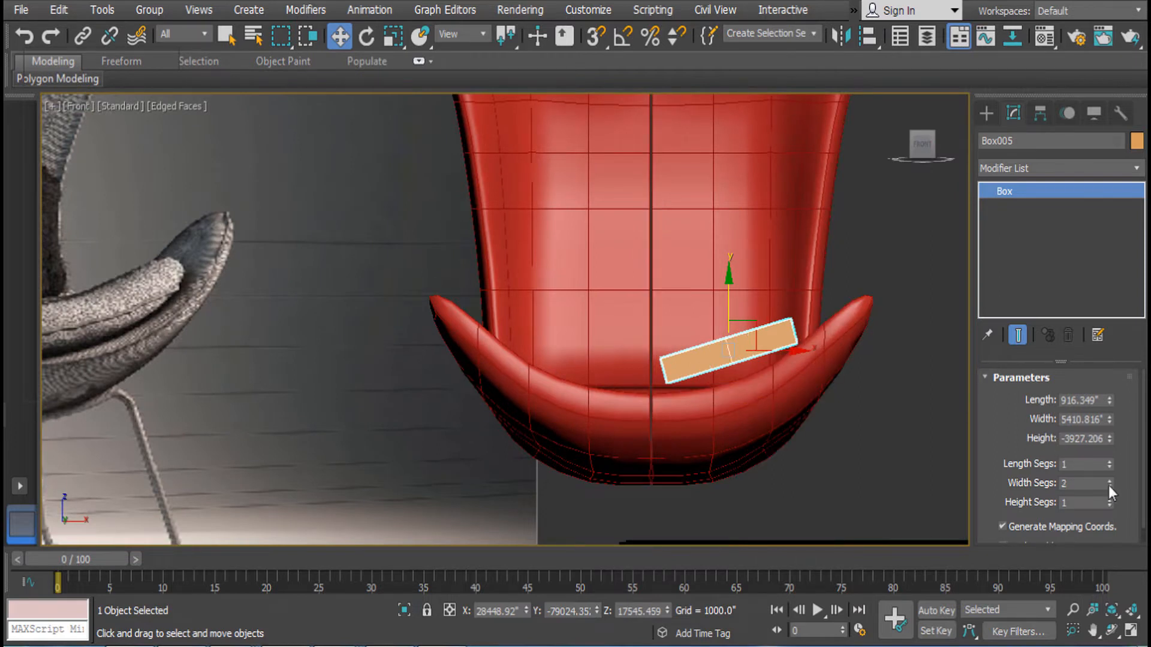
middle_click_drag(710, 342, 853, 355)
middle_click_drag(774, 348, 660, 332)
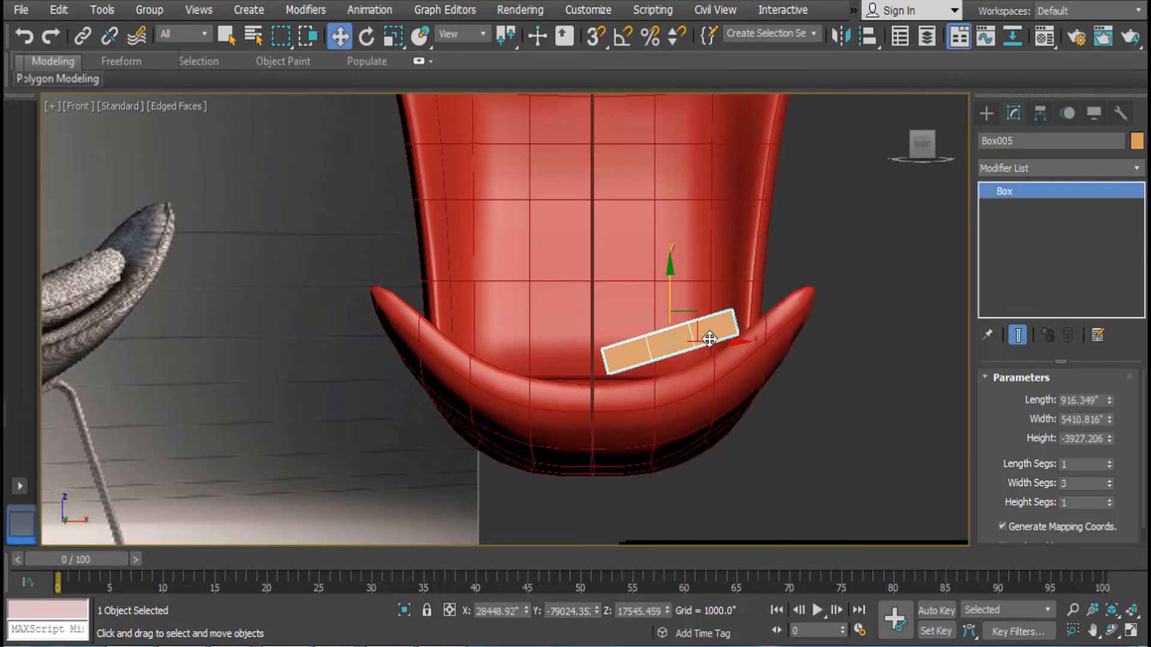
middle_click_drag(710, 340, 851, 347)
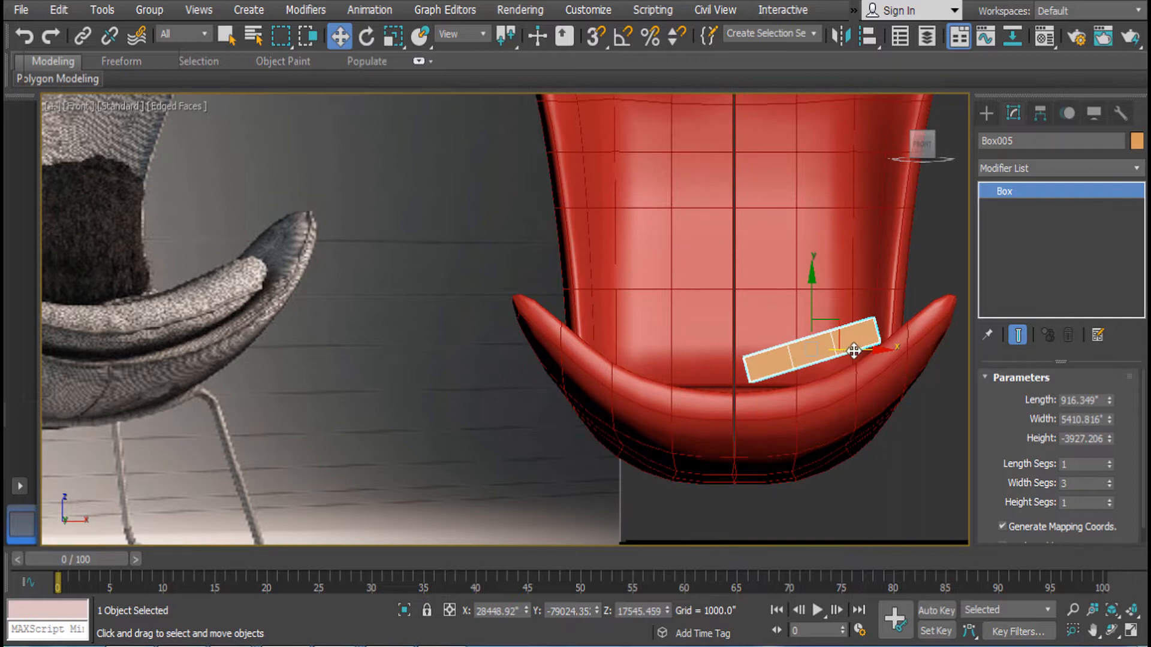
left_click(1110, 505)
left_click(1107, 461)
middle_click_drag(943, 388, 852, 389)
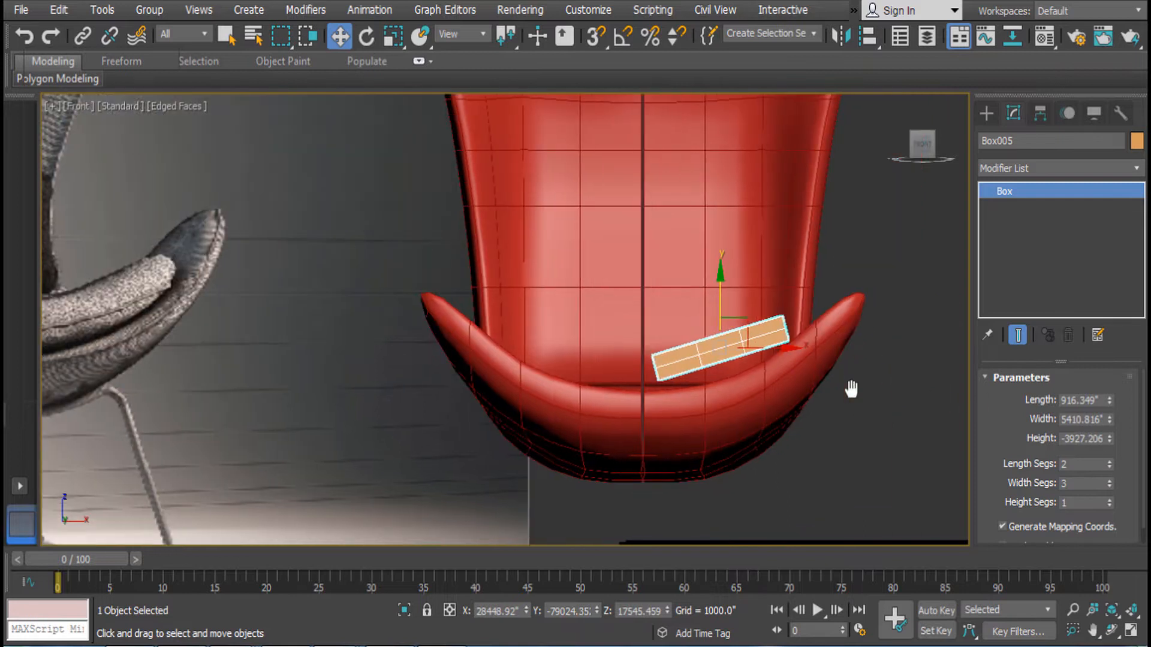
right_click(927, 292)
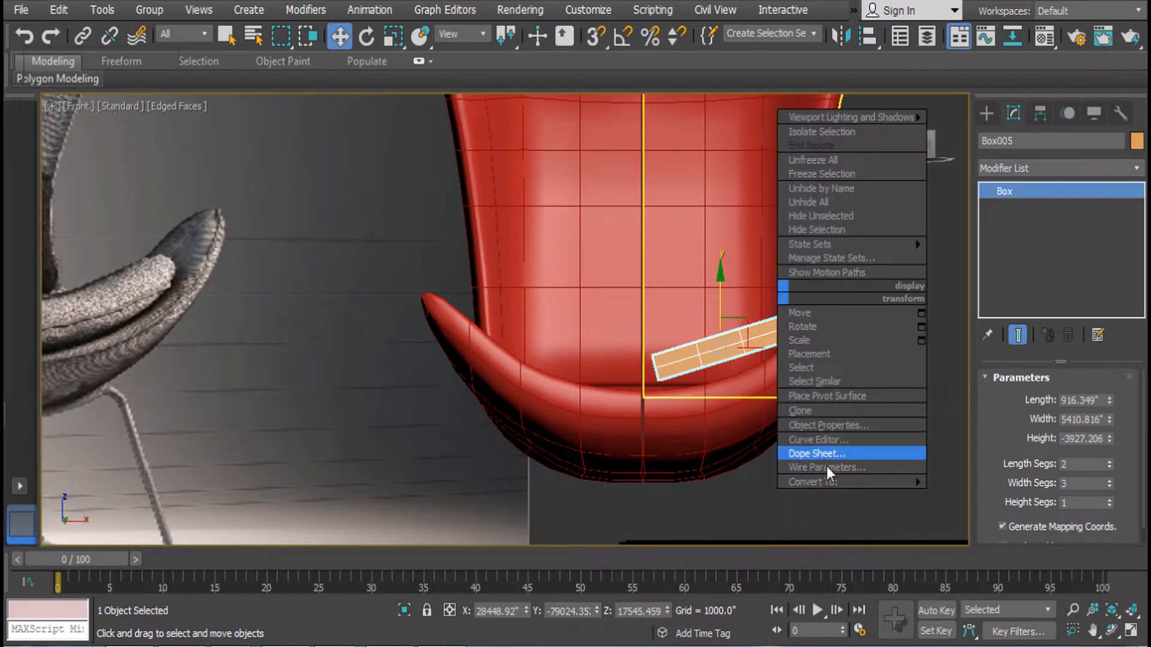
mouse_move(875, 482)
left_click(987, 495)
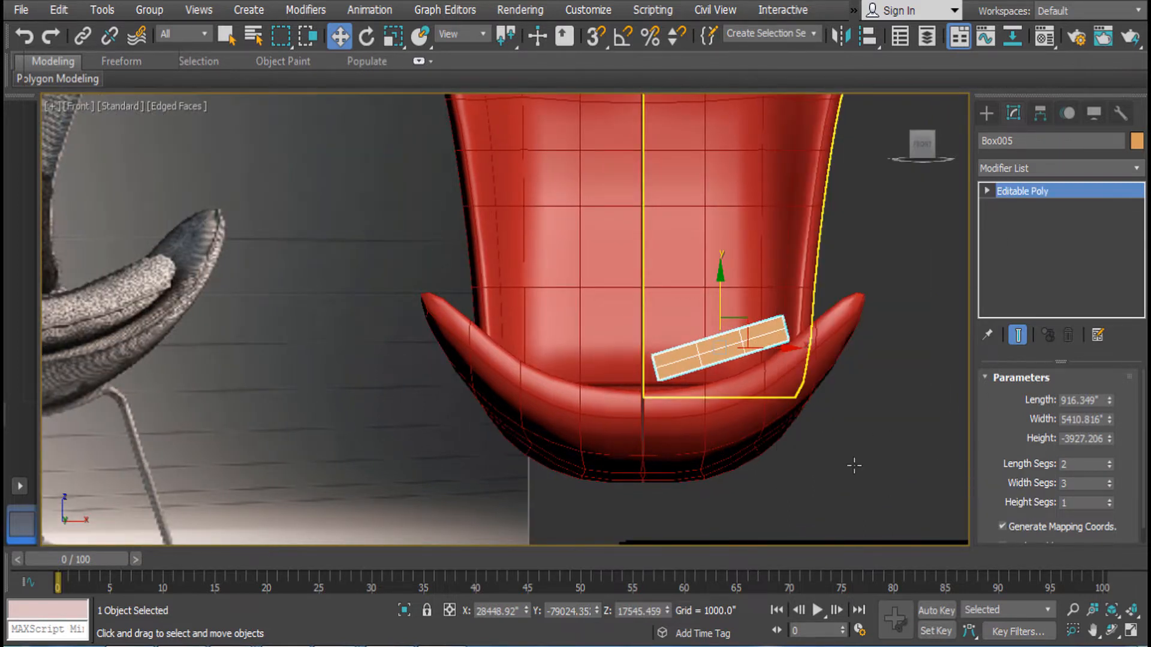
mouse_move(786, 393)
middle_mouse_down("alt")
mouse_move(804, 429)
mouse_move(779, 395)
middle_mouse_up("alt")
key("r")
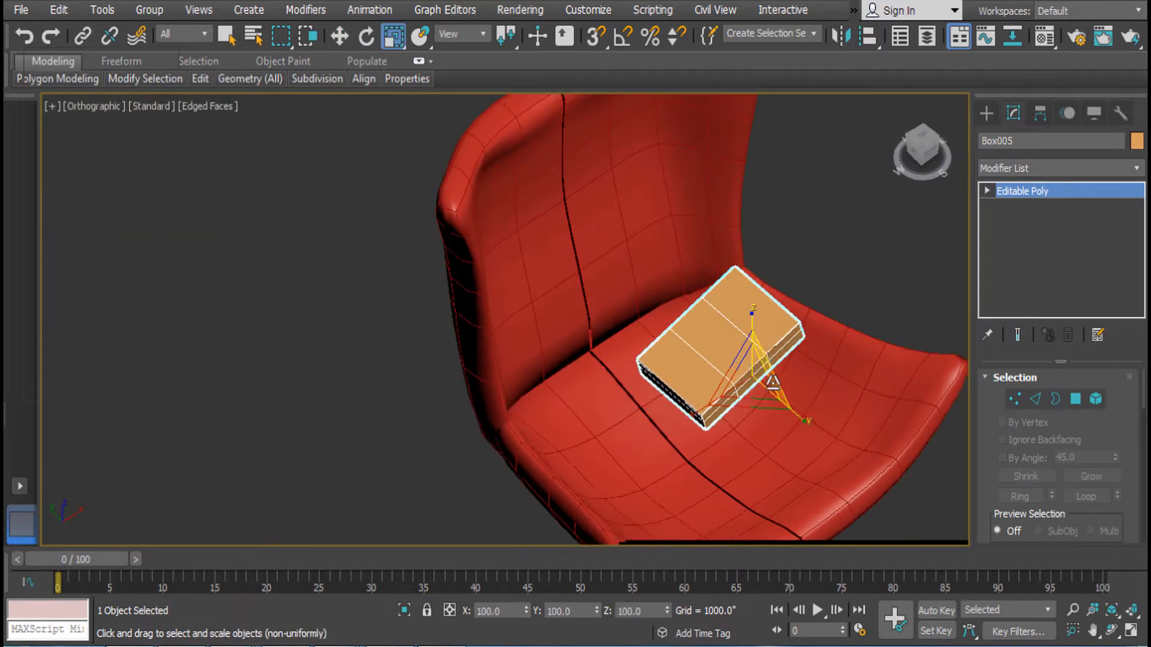
key("ctrl+z")
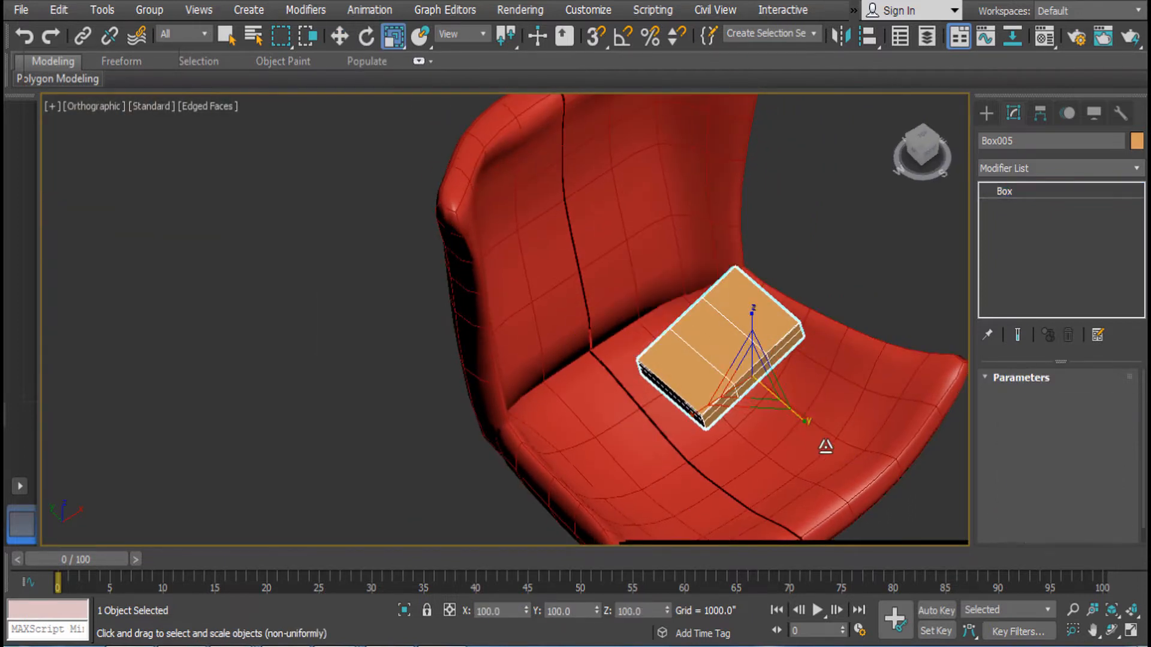
Move the box about 6391" along -Y to the seat's front and stretch its depth to about 276%
key("w")
left_click_drag(732, 347, 836, 437)
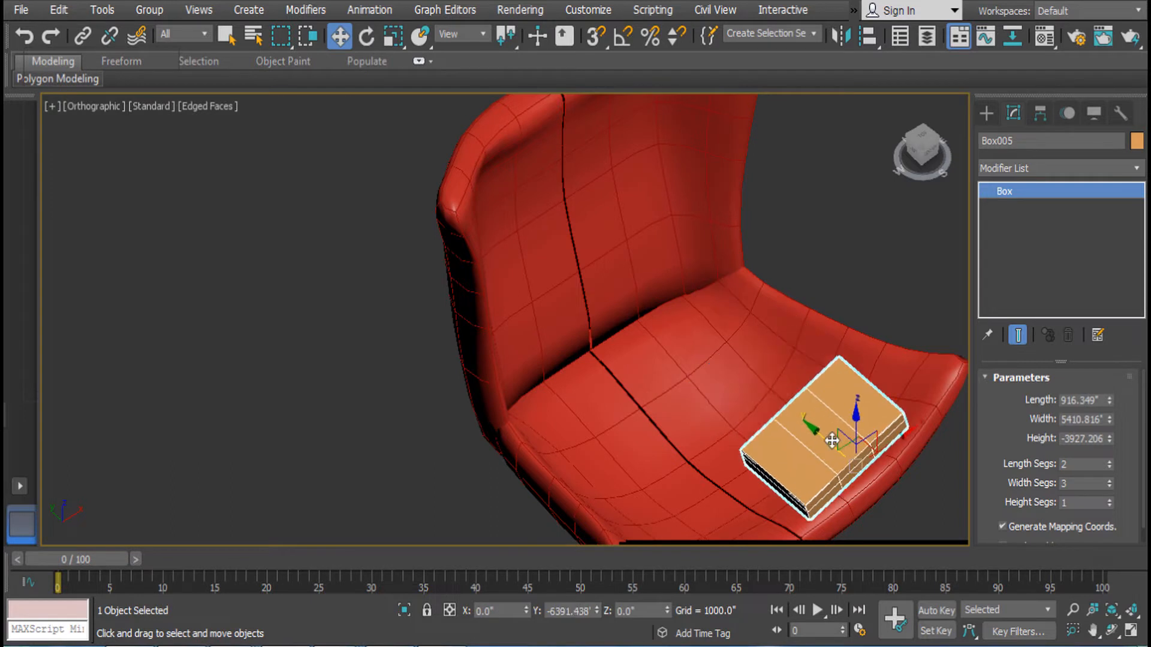
key("r")
key("r")
left_click_drag(883, 499, 874, 437)
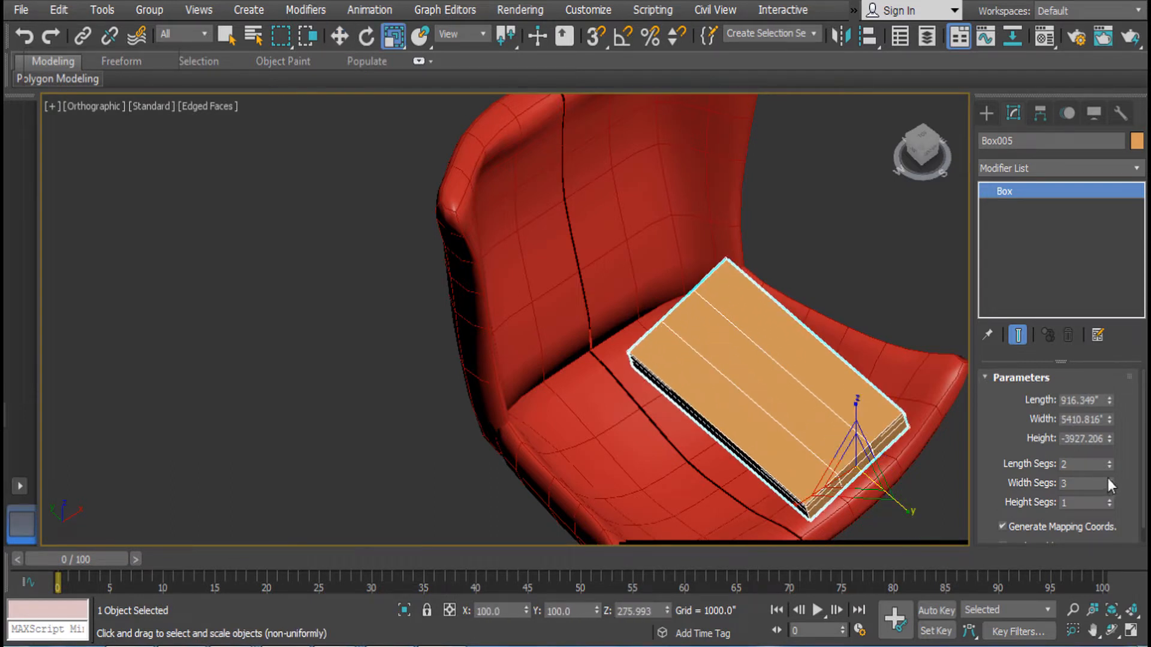
Set the box's height segments to 4 and convert it to an editable poly
left_click(1106, 500)
left_click(1107, 500)
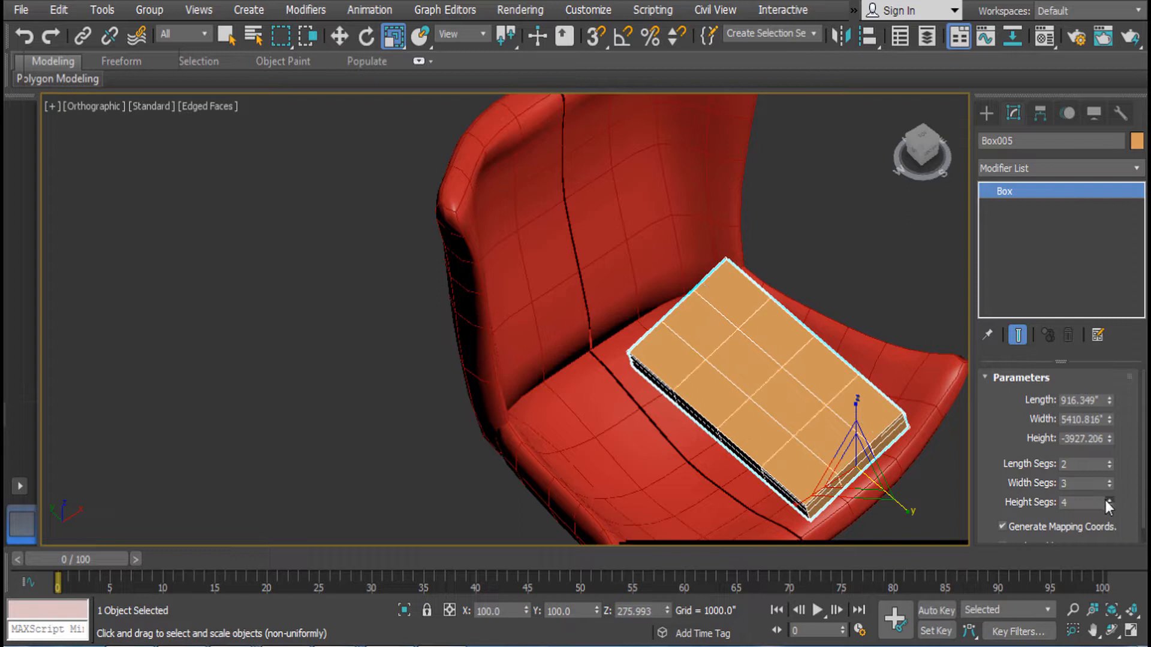
middle_click_drag(851, 467, 892, 356, "alt")
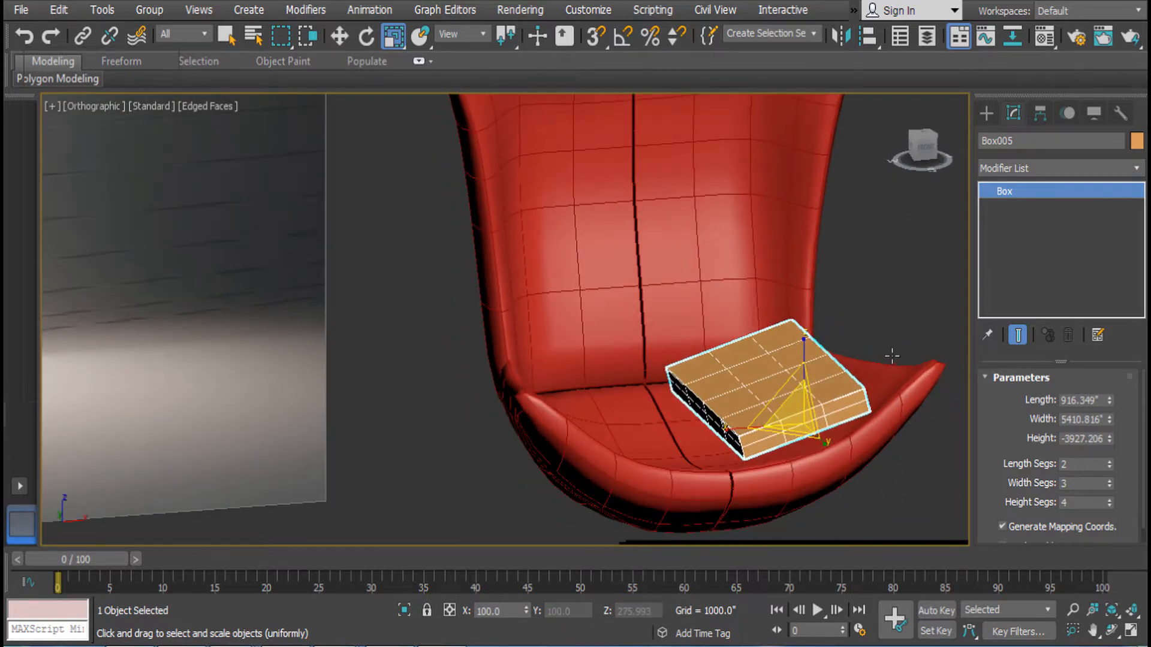
key("z")
key("f")
scroll(758, 360, "down", 6)
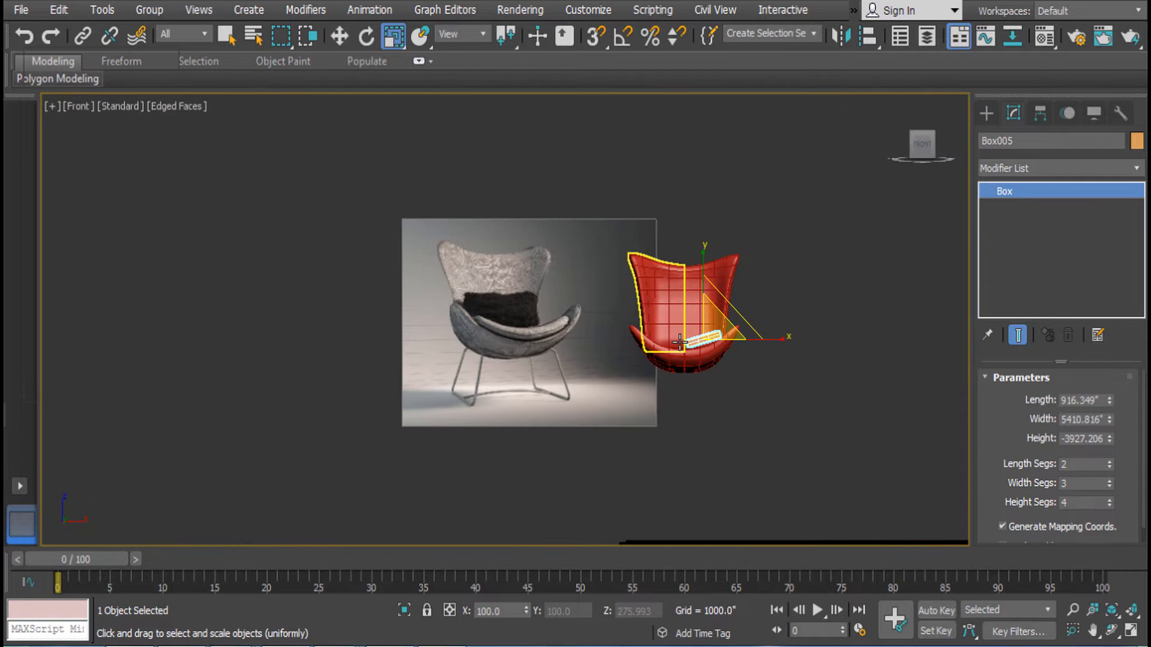
scroll(680, 343, "up", 10)
middle_click_drag(551, 312, 912, 239)
right_click(496, 275)
mouse_move(561, 455)
left_click(688, 476)
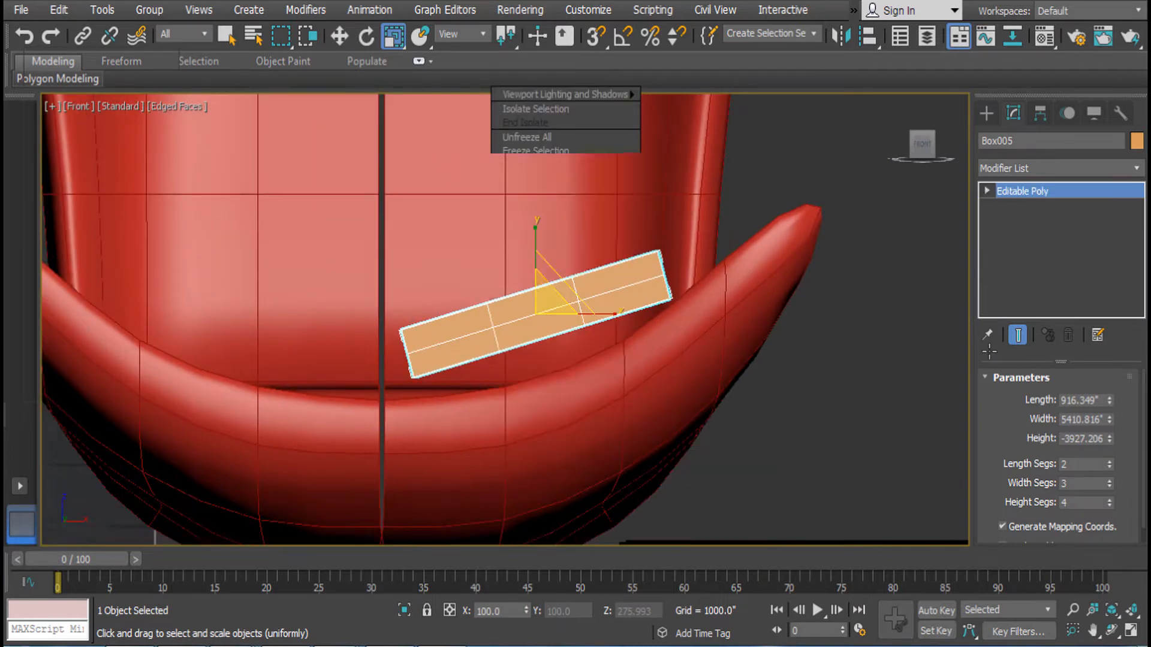
Lower the cushion's second vertex column from the centre seam by about 597" in front view
left_click(987, 191)
left_click(1017, 207)
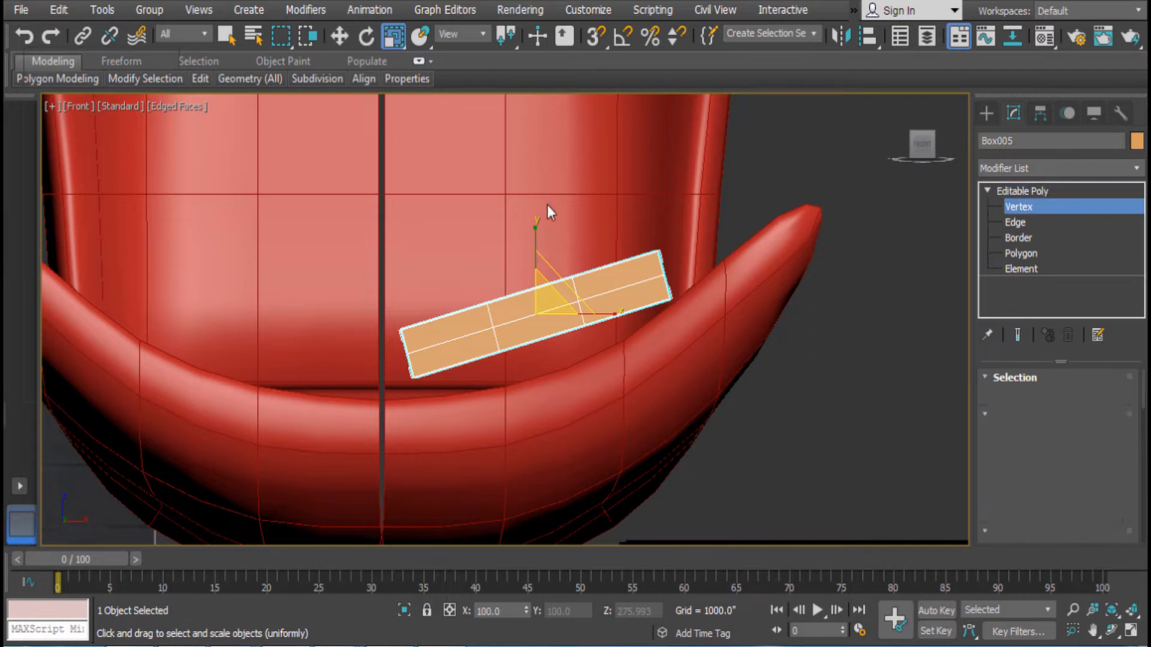
key("w")
left_click_drag(504, 309, 504, 340)
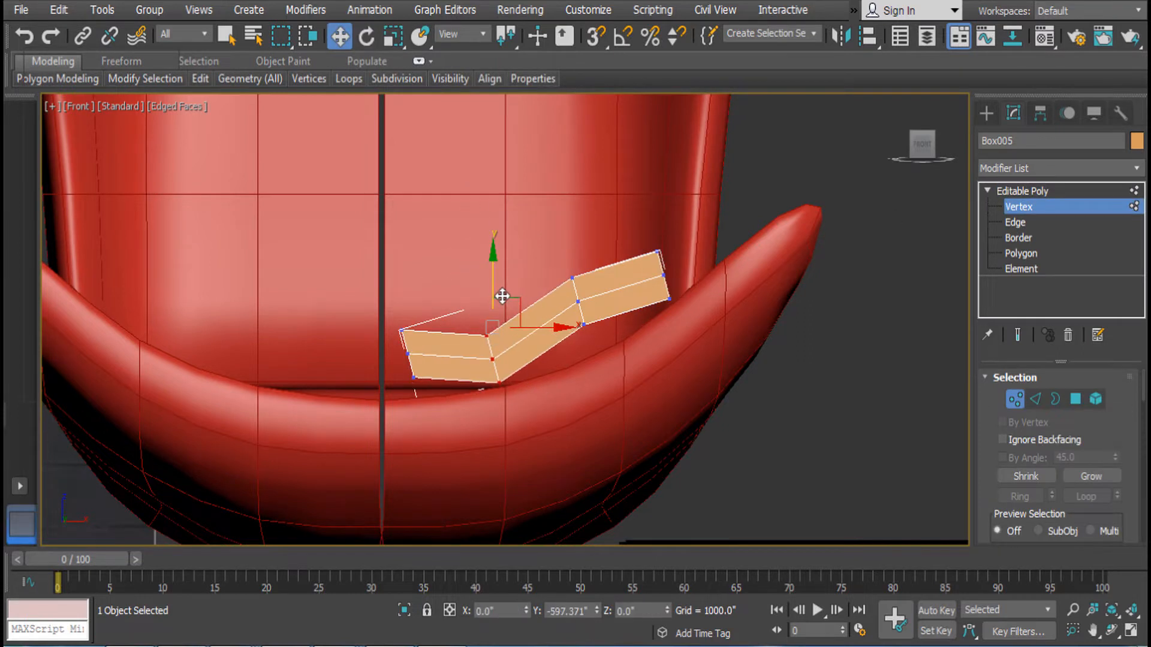
Rotate the cushion's inner end vertices upright, lower them, and move them about 374" toward the centre seam
left_click_drag(390, 396, 423, 318)
key("e")
left_click_drag(448, 276, 476, 302)
key("w")
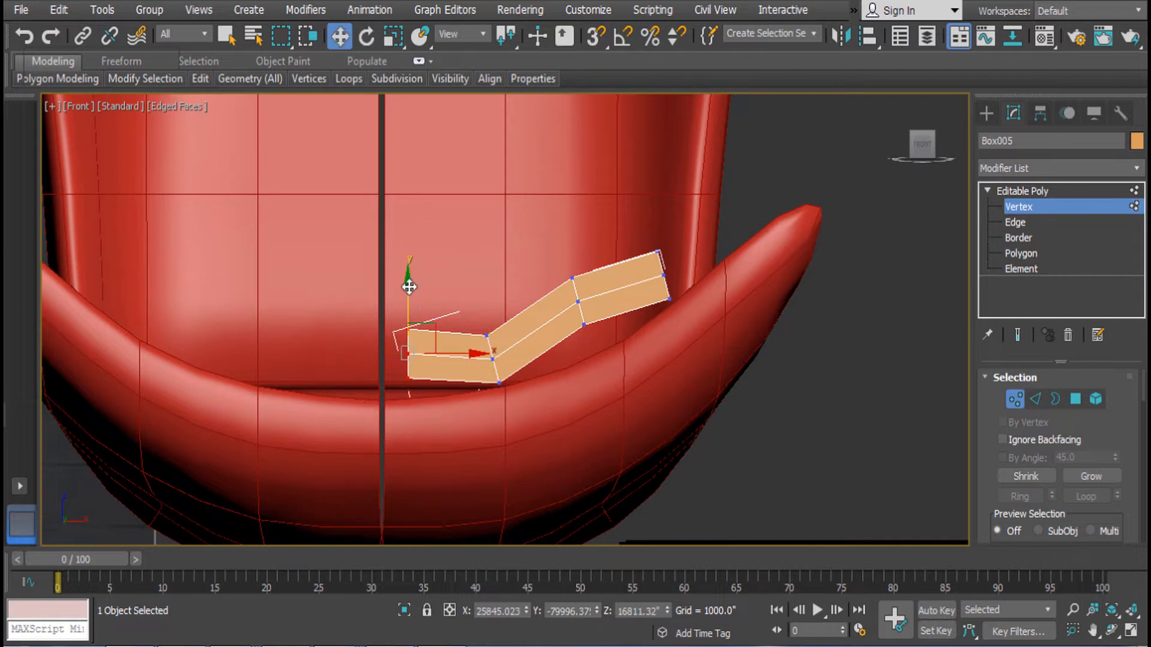
left_click_drag(409, 287, 408, 310)
left_click_drag(470, 377, 452, 377)
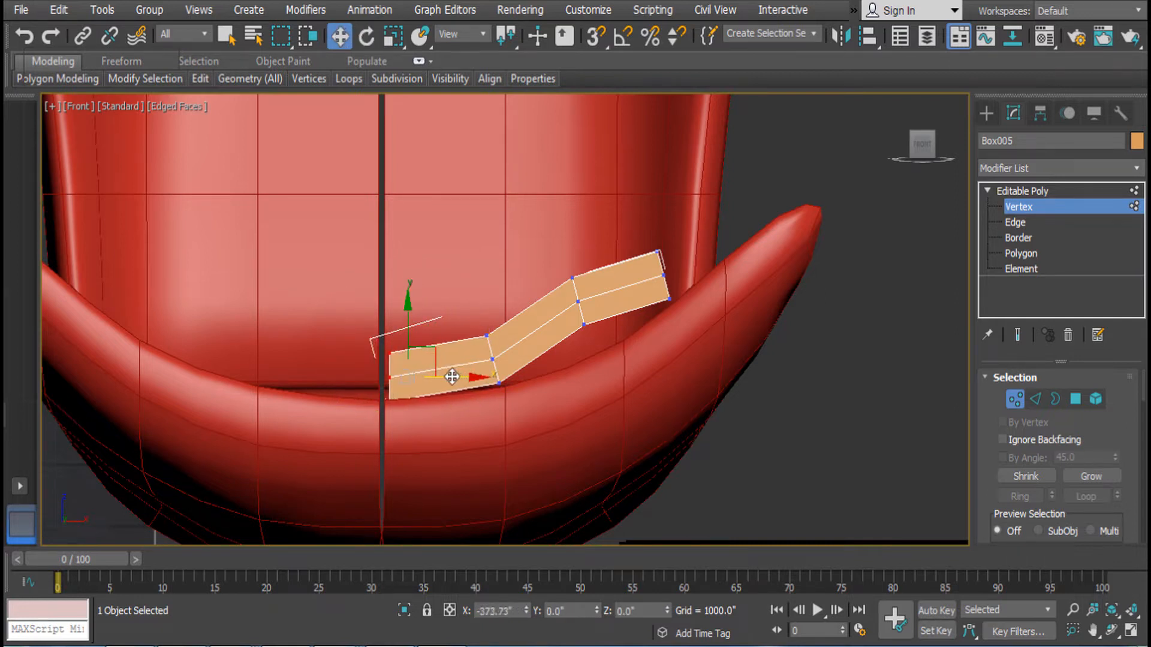
Lower the cushion's third vertex column to follow the seat's curve
left_click(588, 298)
key("e")
key("w")
left_click_drag(585, 275, 585, 290)
Move the cushion's outer end vertices outward and slightly up to fit against the seat's side
left_click(659, 252)
scroll(685, 329, "down", 4)
middle_click_drag(688, 333, 676, 388)
mouse_move(712, 365)
left_mouse_down()
mouse_move(725, 359)
mouse_move(715, 355)
left_mouse_up()
mouse_move(676, 297)
left_mouse_down()
mouse_move(673, 264)
mouse_move(678, 288)
left_mouse_up()
scroll(690, 396, "up", 3)
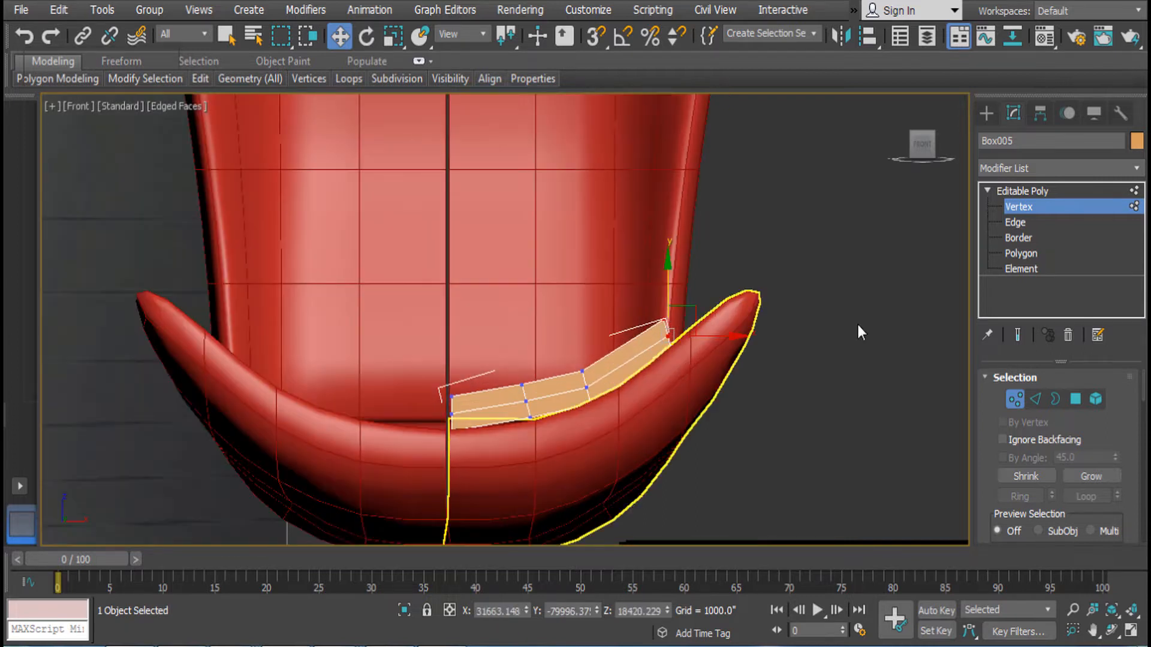
Connect the lengthwise edges of the cushion's outermost section with one new segment running from front to back
left_click(1027, 226)
left_click_drag(625, 308, 631, 495)
right_click(691, 372)
scroll(673, 398, "up", 3)
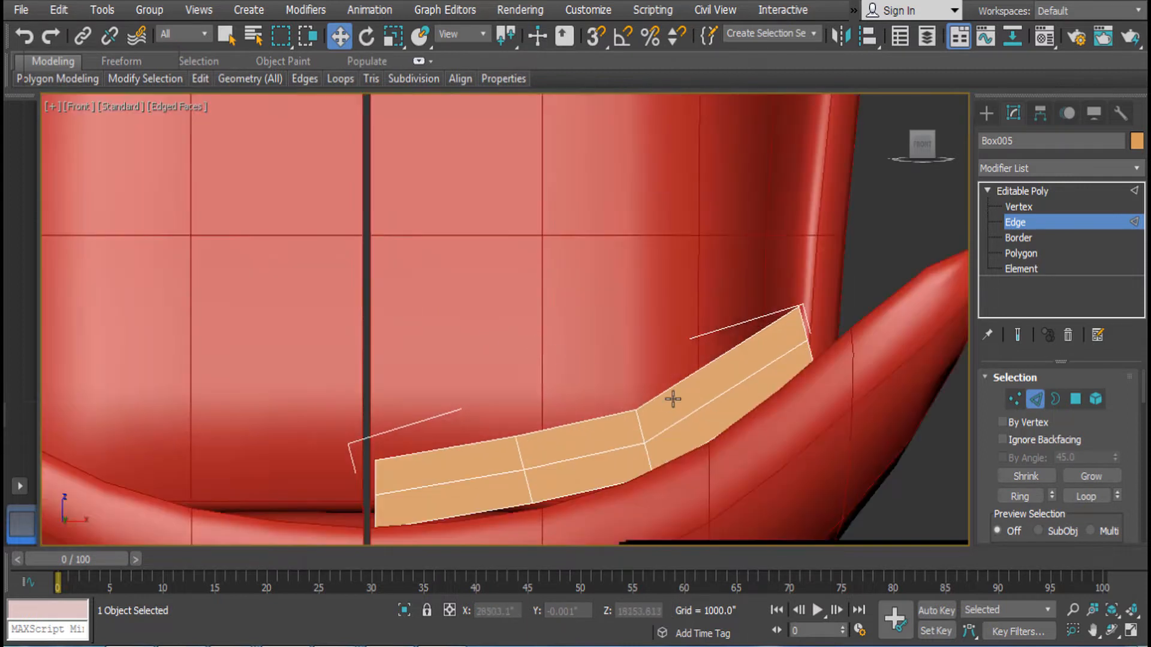
left_click(706, 404)
left_click(686, 375)
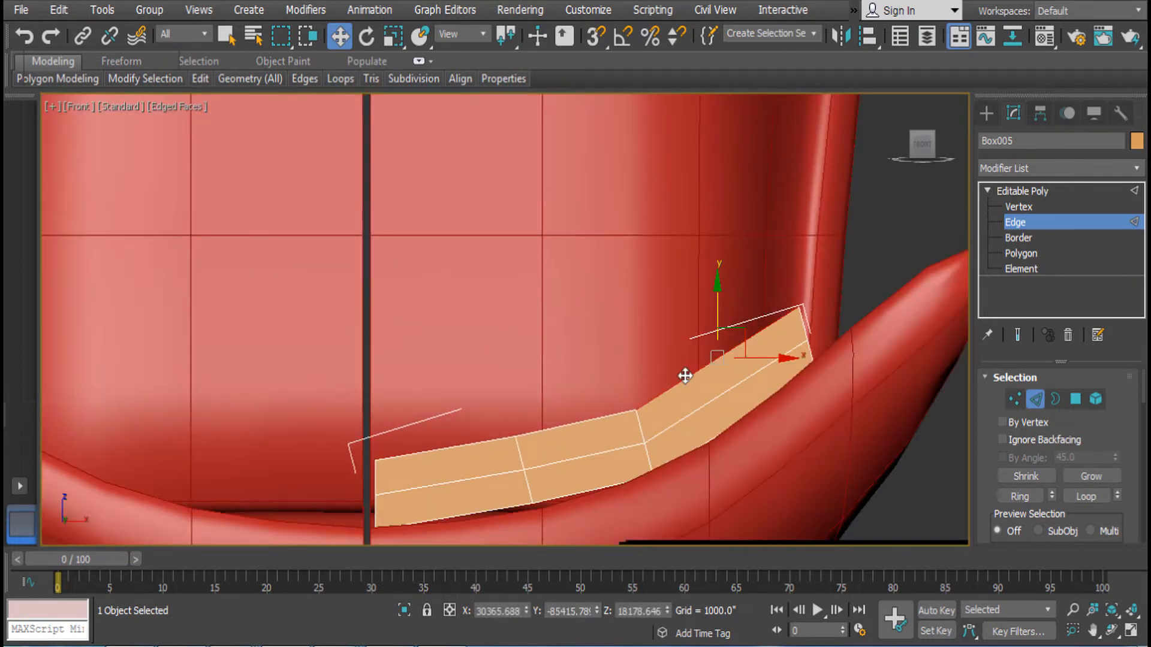
middle_click_drag(706, 417, 617, 305, "alt")
left_click(599, 435)
scroll(598, 437, "up", 2)
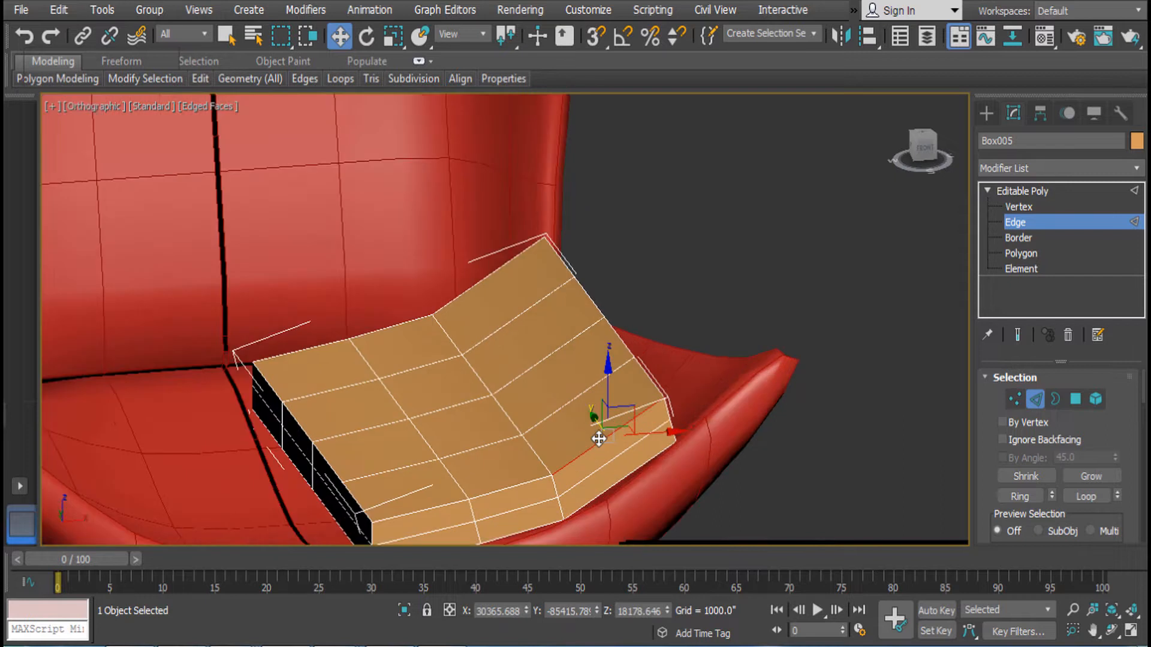
left_click(567, 406, "ctrl")
left_click(591, 363, "ctrl")
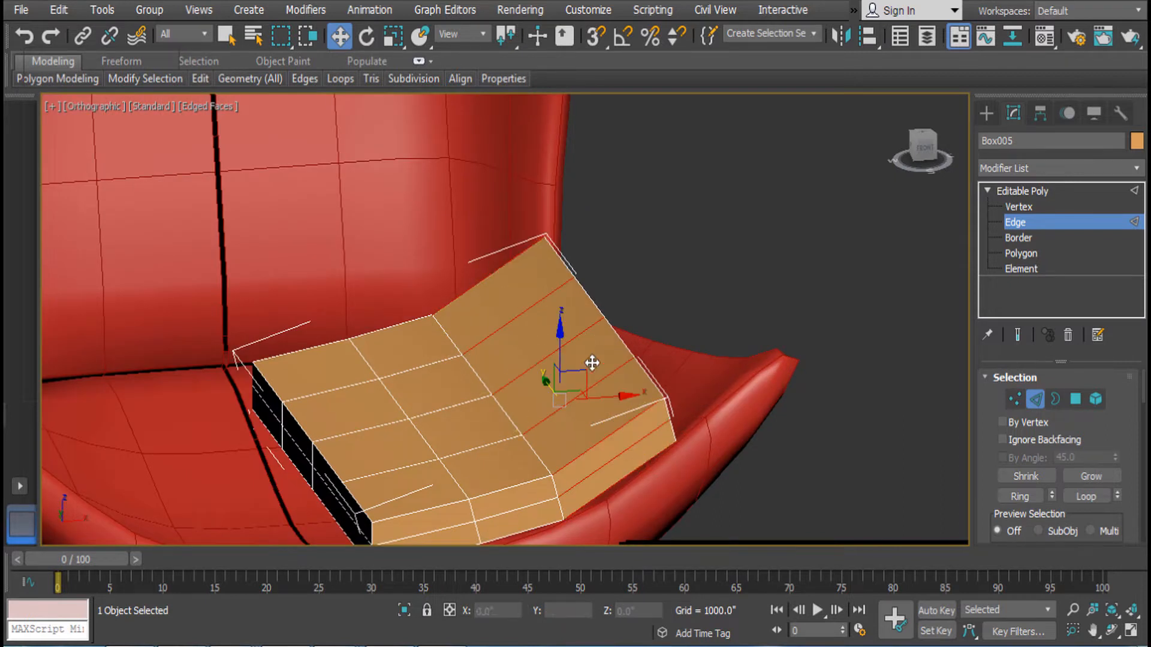
right_click(609, 323)
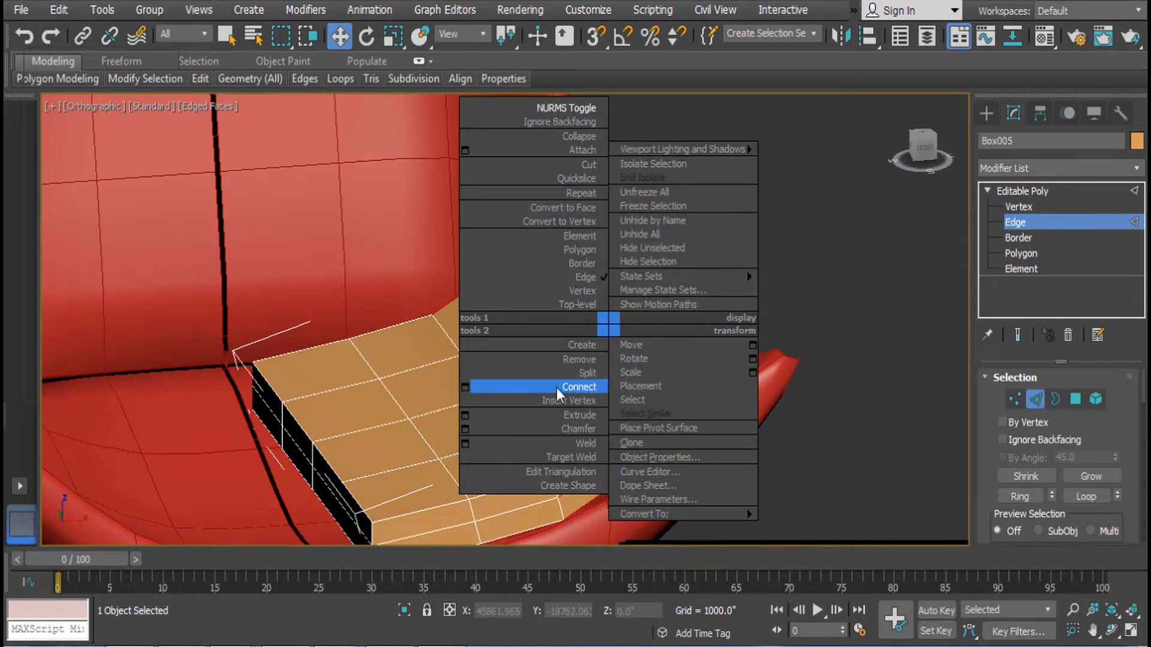
left_click(466, 386)
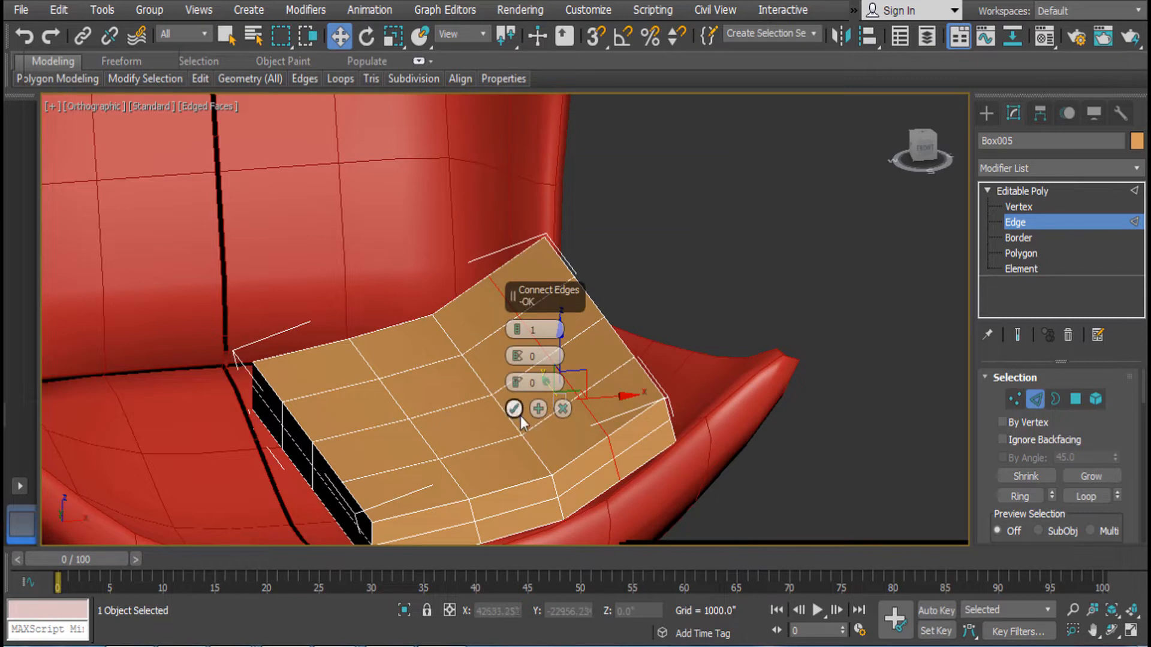
left_click(514, 409)
Lower the new edge loop by about 148" in front view to follow the seat's curve
middle_click_drag(566, 419, 551, 376, "alt")
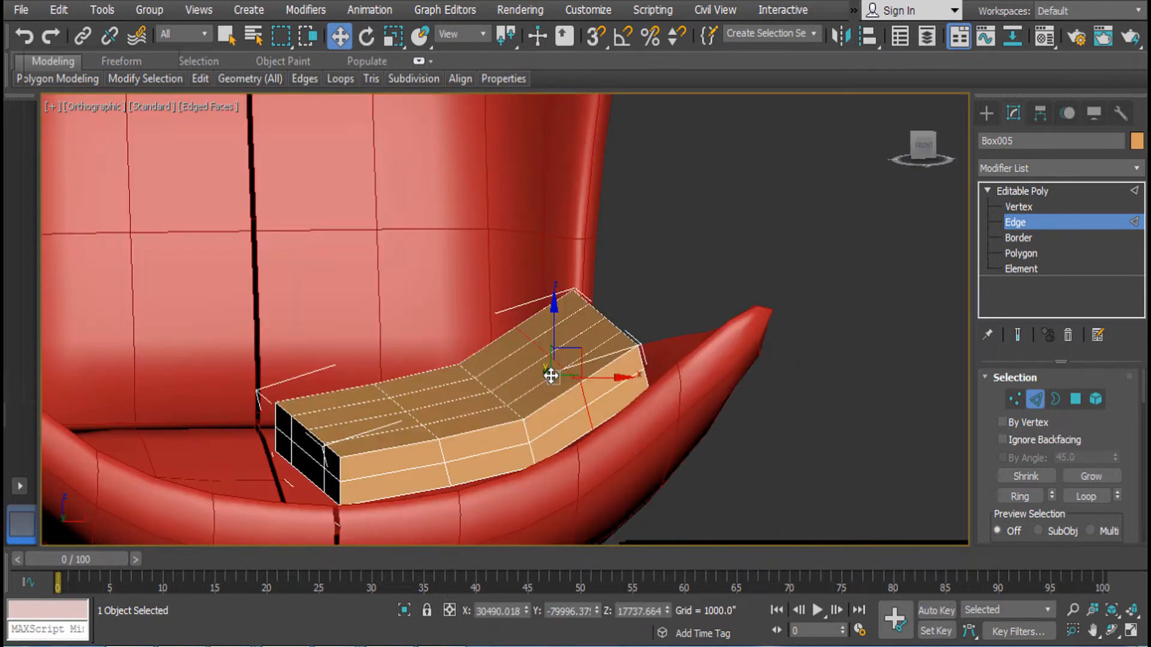
key("f")
scroll(556, 378, "down", 8)
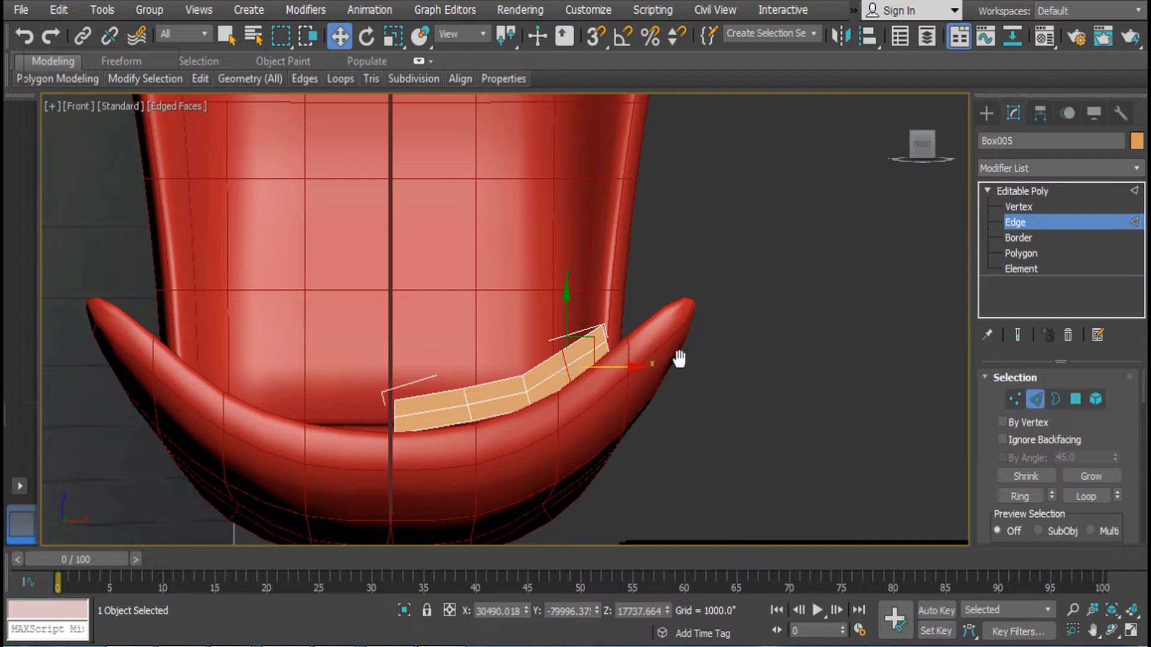
middle_click_drag(579, 370, 675, 359)
left_click_drag(663, 354, 664, 358)
Compare the cushion with the reference image, move its upper front edges back about 293", and move its upper rear edges forward
scroll(663, 358, "down", 5)
middle_click_drag(645, 361, 802, 349)
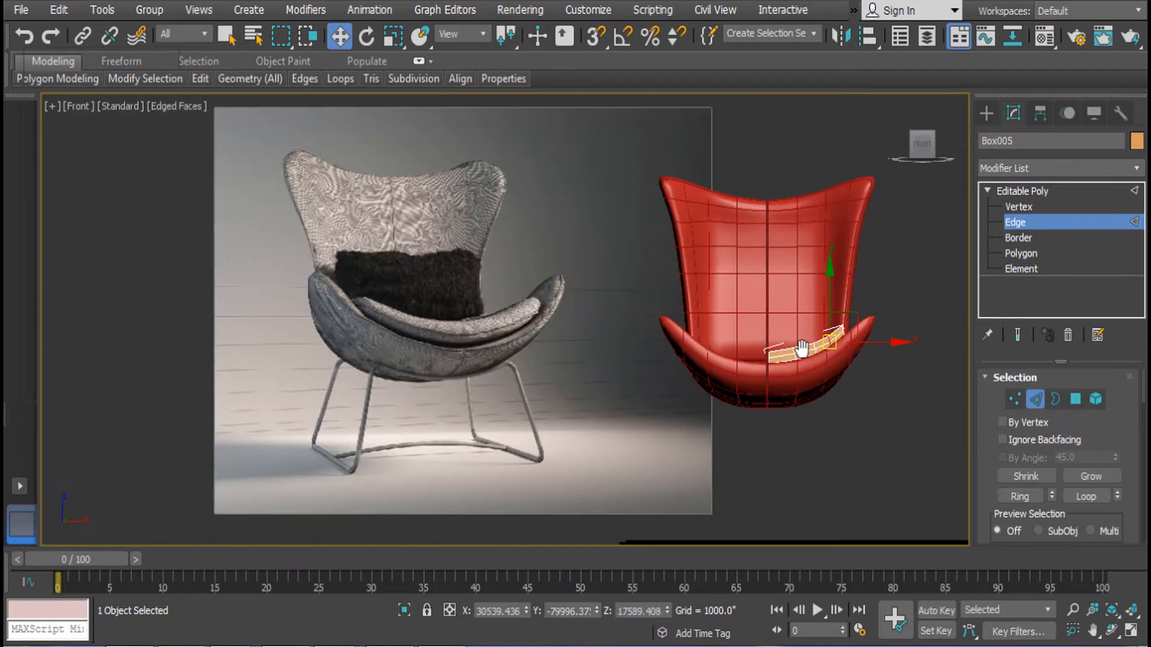
scroll(635, 336, "up", 5)
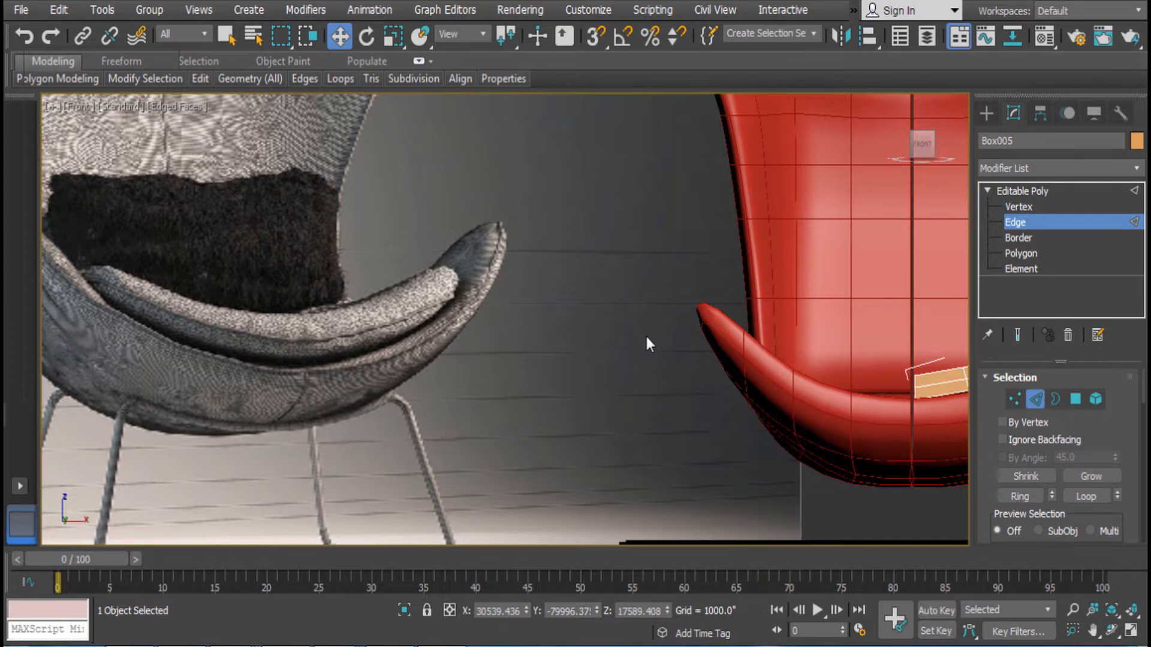
middle_click_drag(732, 362, 887, 419, "alt")
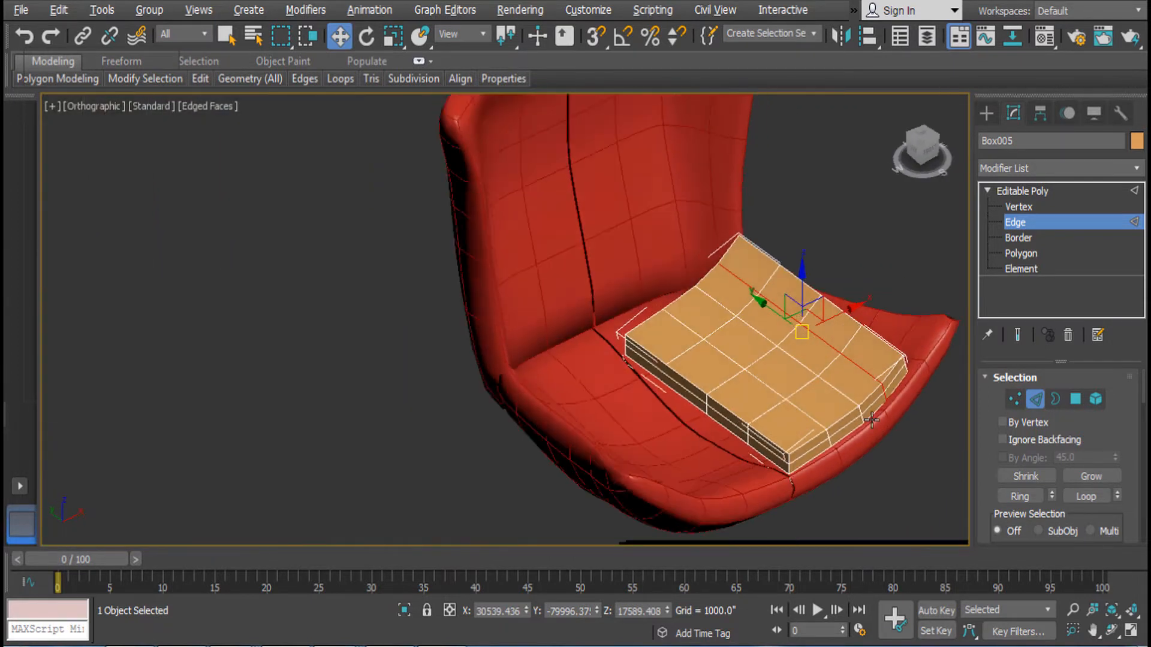
scroll(888, 420, "up", 3)
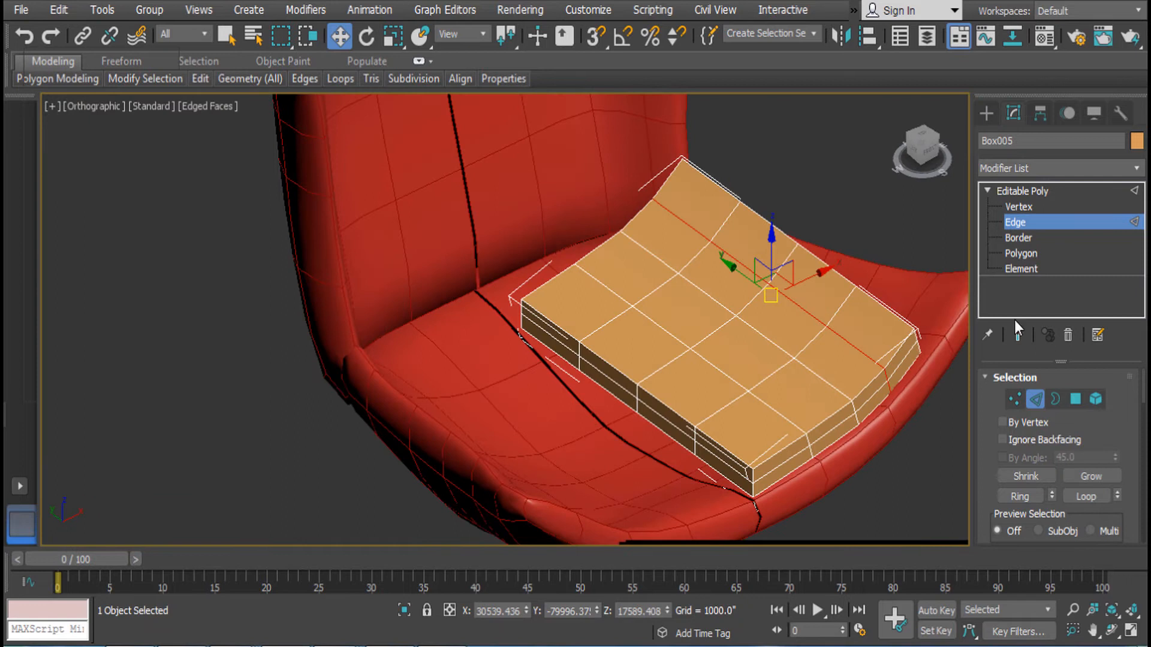
double_click(898, 352)
left_click_drag(824, 379, 816, 367)
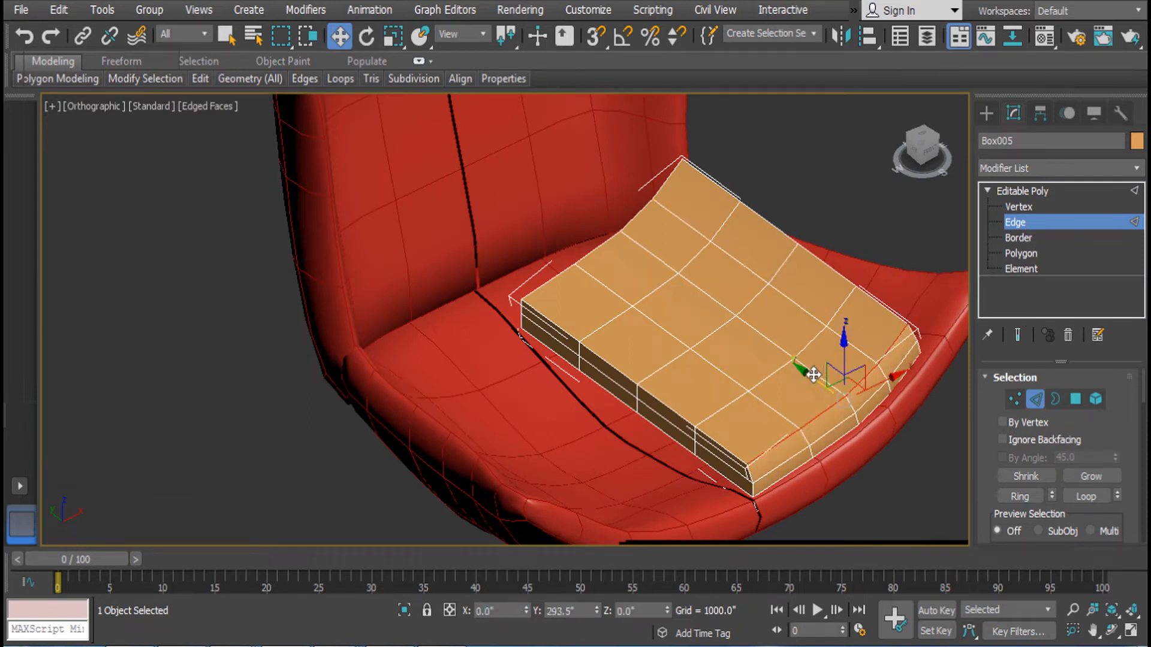
double_click(585, 259)
left_click_drag(573, 215, 591, 218)
Move the cushion's upper outer side edges inward and lower them by about 338"
left_click(765, 224)
left_click_drag(835, 230, 830, 236)
middle_click_drag(830, 236, 774, 210, "alt")
left_click_drag(794, 196, 794, 202)
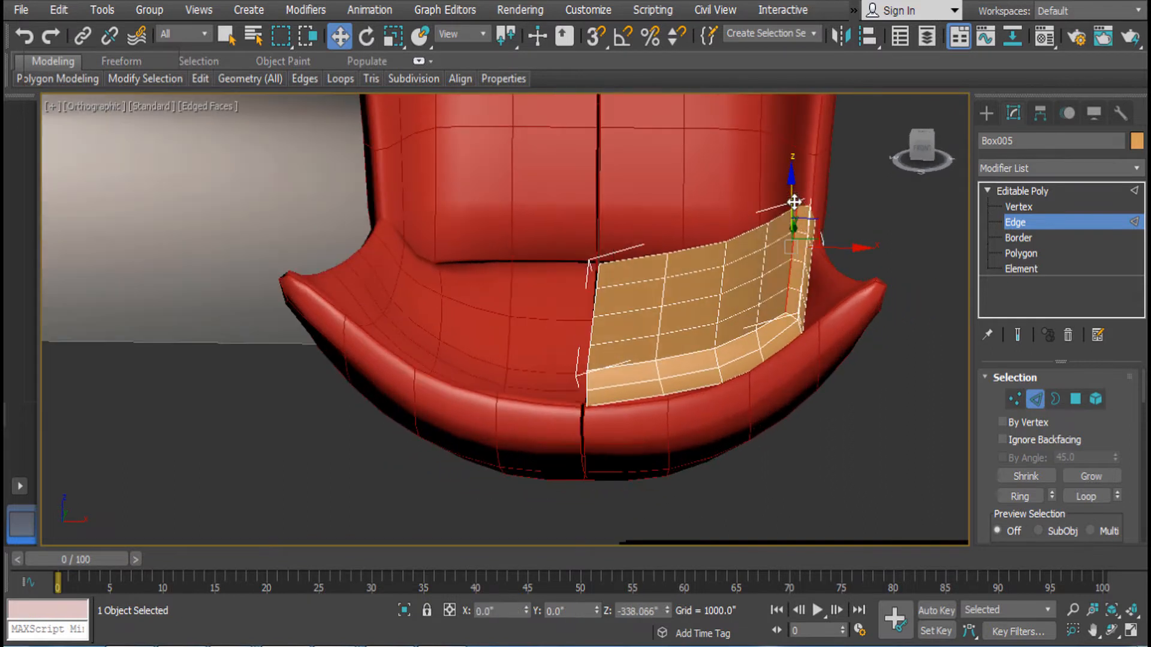
Chamfer the edge loop halfway up the cushion's sides by about 38" with one segment
scroll(792, 282, "down", 5)
middle_click_drag(819, 336, 717, 377)
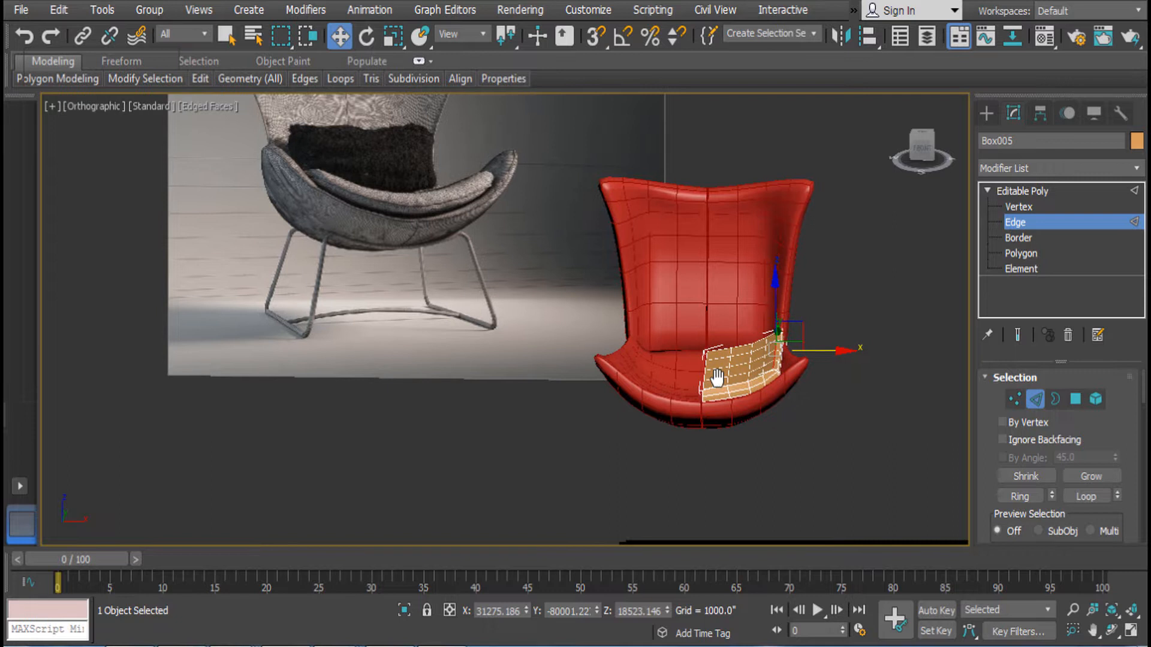
scroll(717, 377, "up", 8)
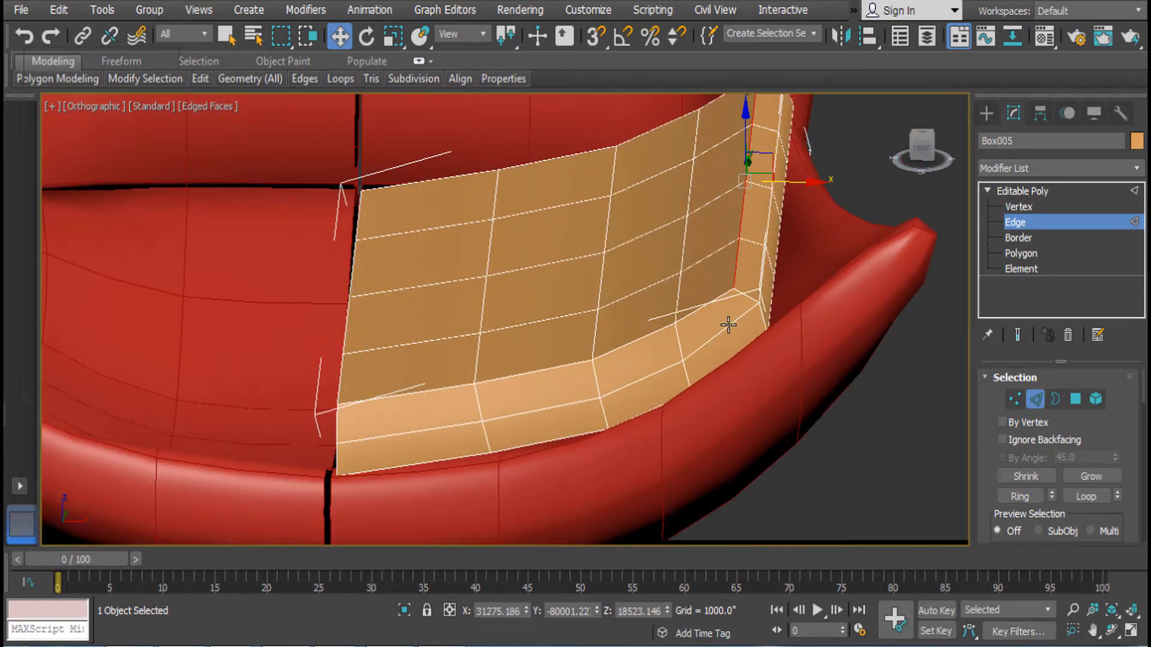
double_click(729, 324)
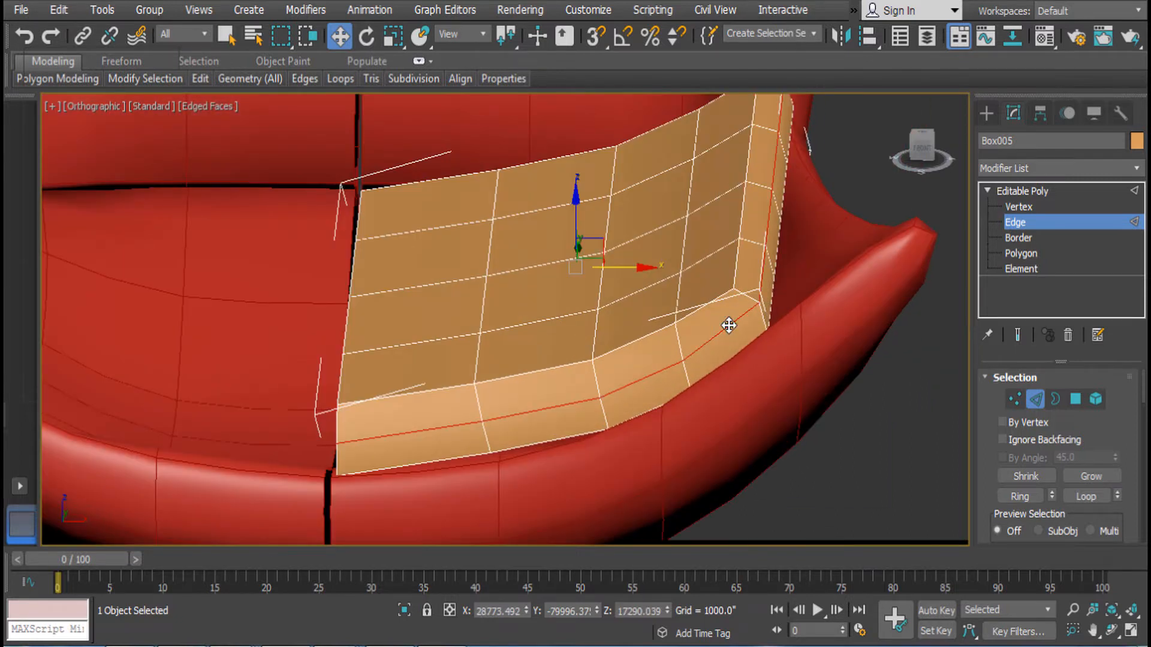
right_click(766, 275)
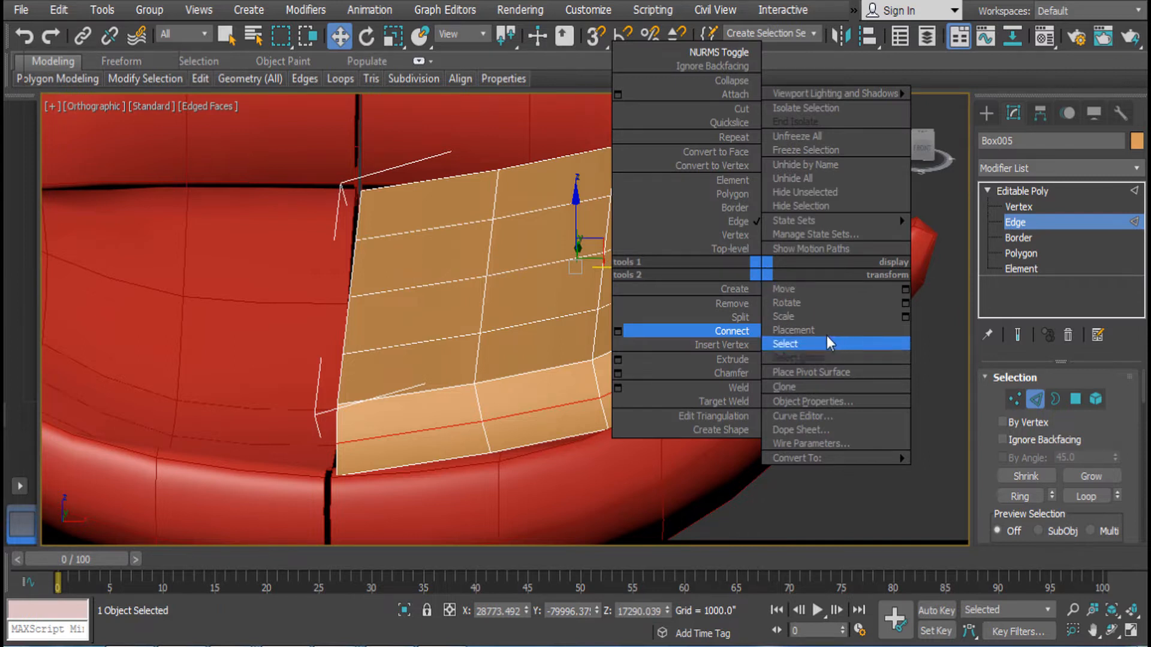
left_click(617, 373)
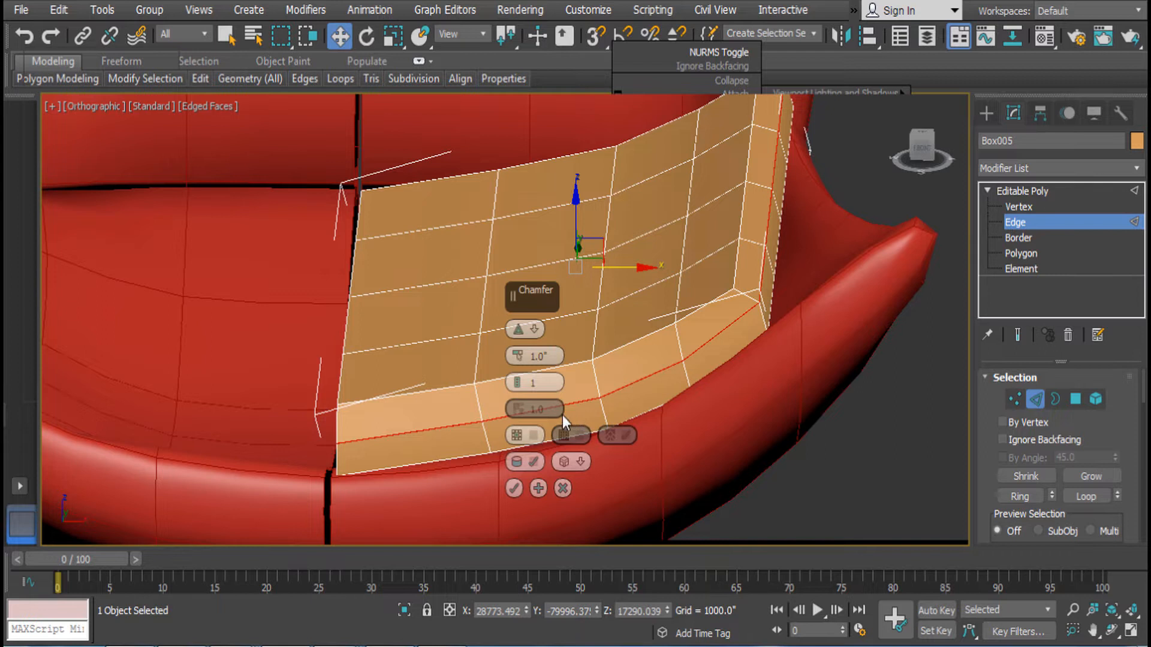
left_click_drag(517, 356, 516, 346)
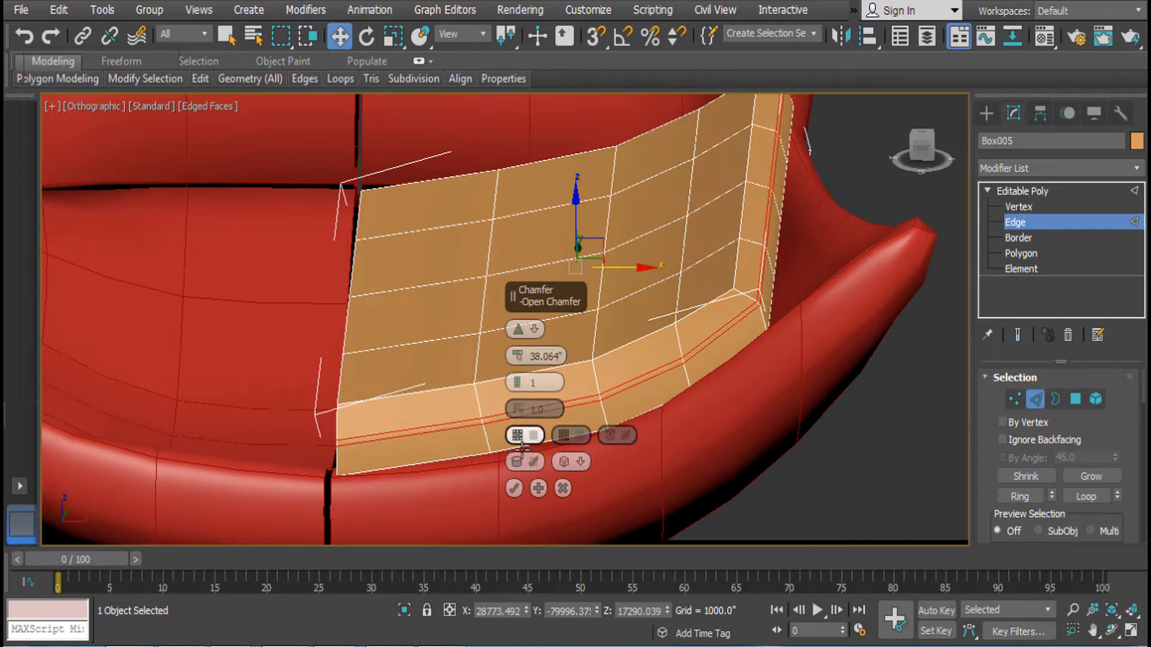
left_click(515, 489)
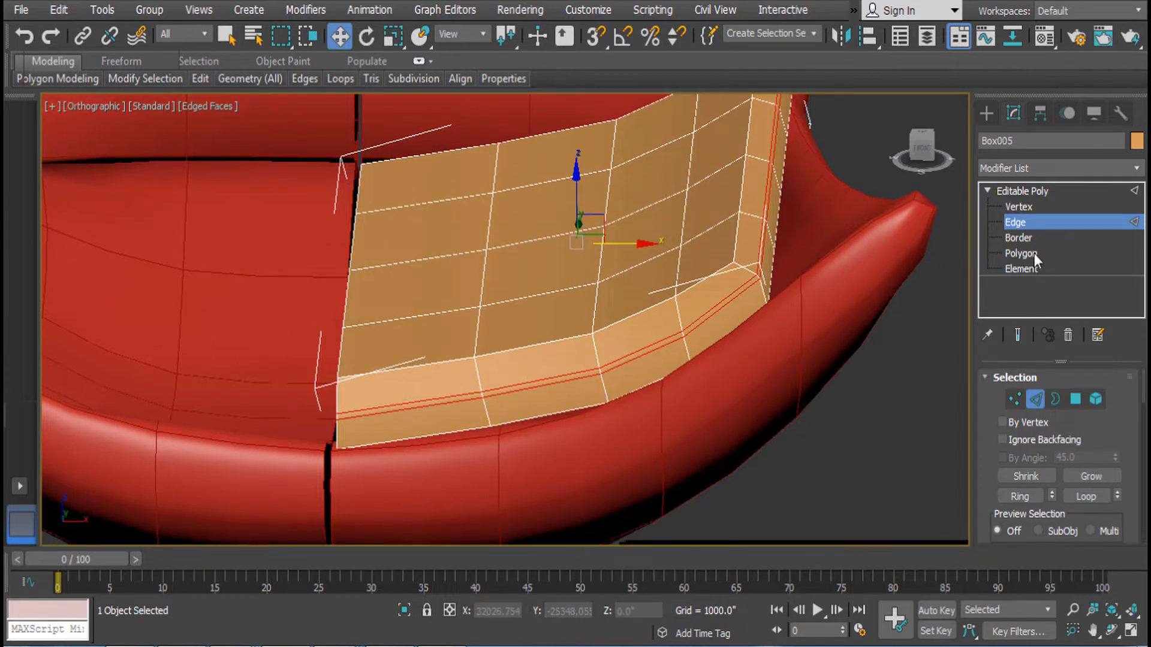
Extrude the narrow chamfered polygon loop around the cushion outward about 71.8" along local normals to form a piping strip
left_click(1026, 253)
left_click(727, 301)
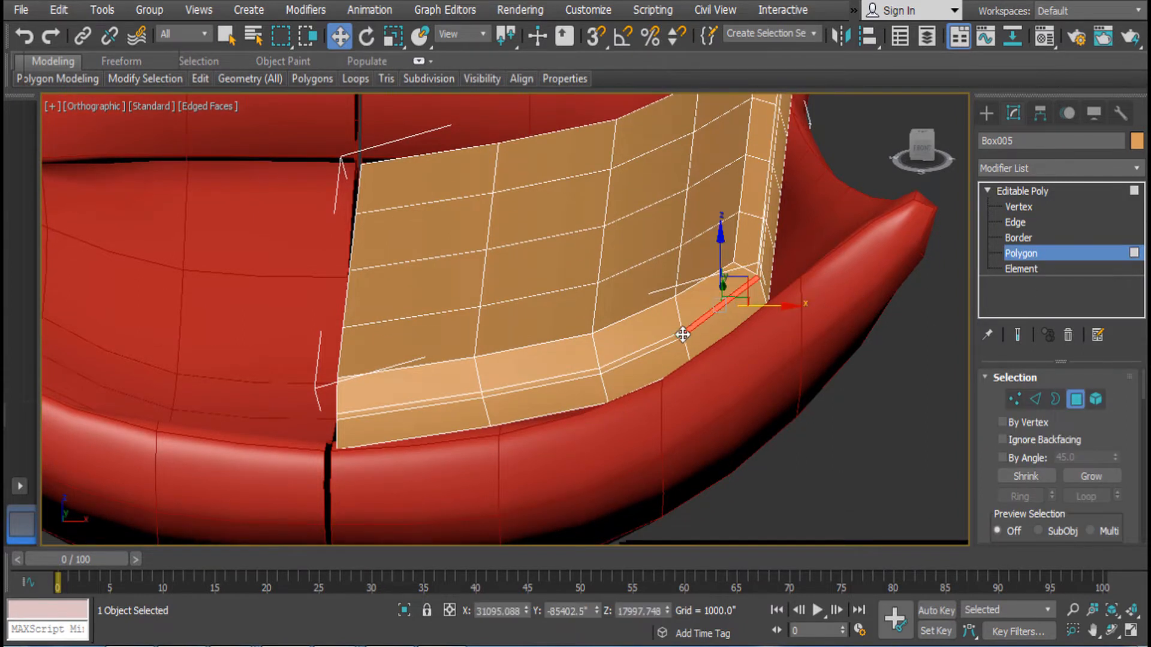
left_click(666, 340, "shift")
right_click(719, 266)
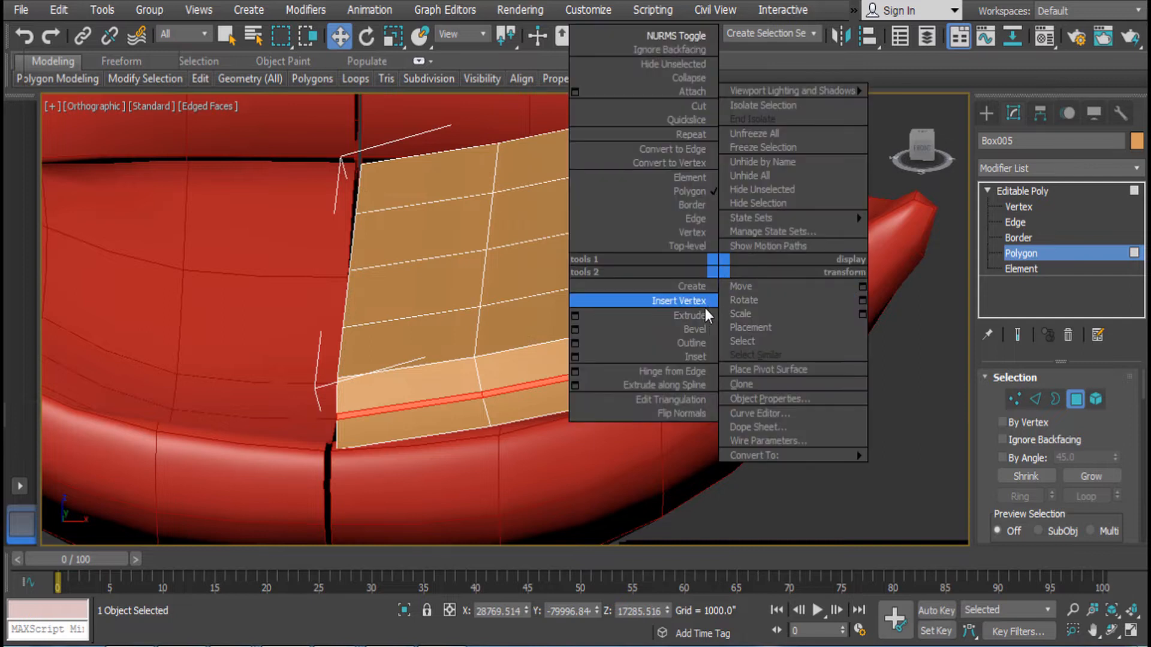
left_click(578, 315)
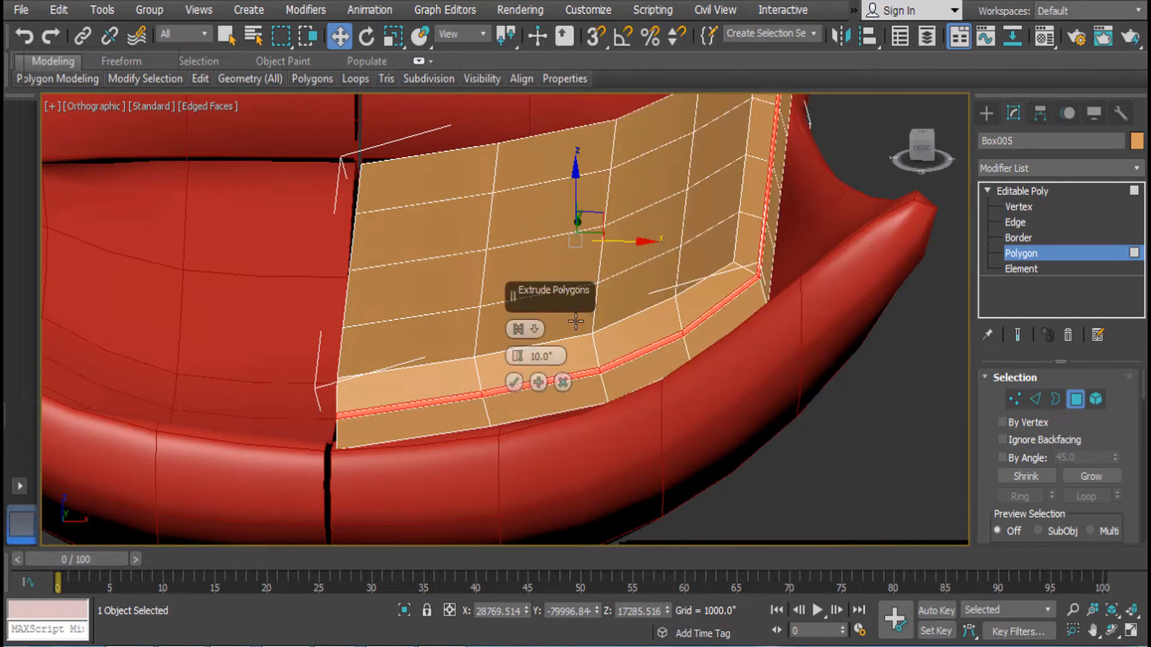
left_click_drag(520, 356, 510, 339)
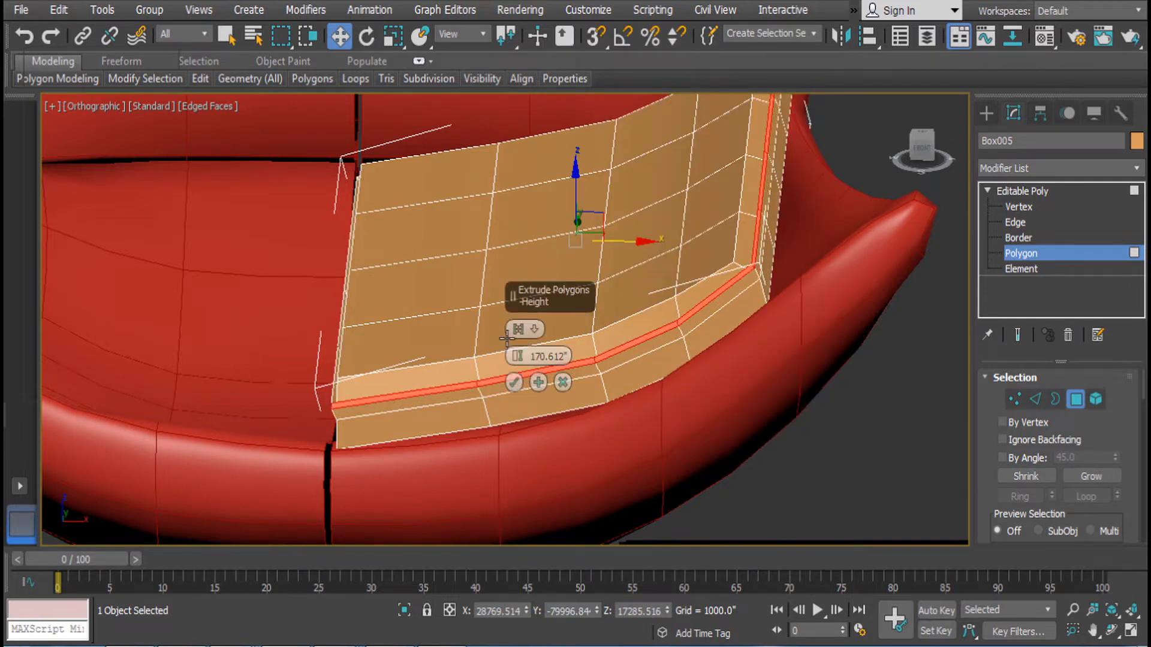
left_click_drag(521, 358, 525, 378)
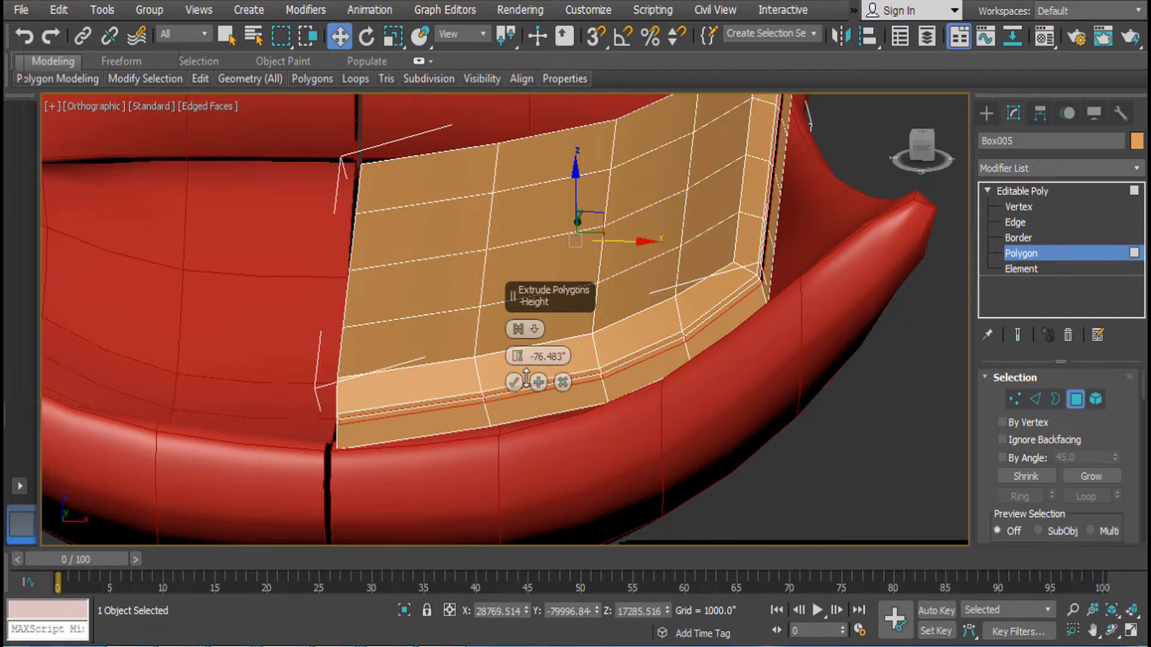
left_click(526, 329)
left_click(555, 368)
left_click_drag(519, 359, 512, 339)
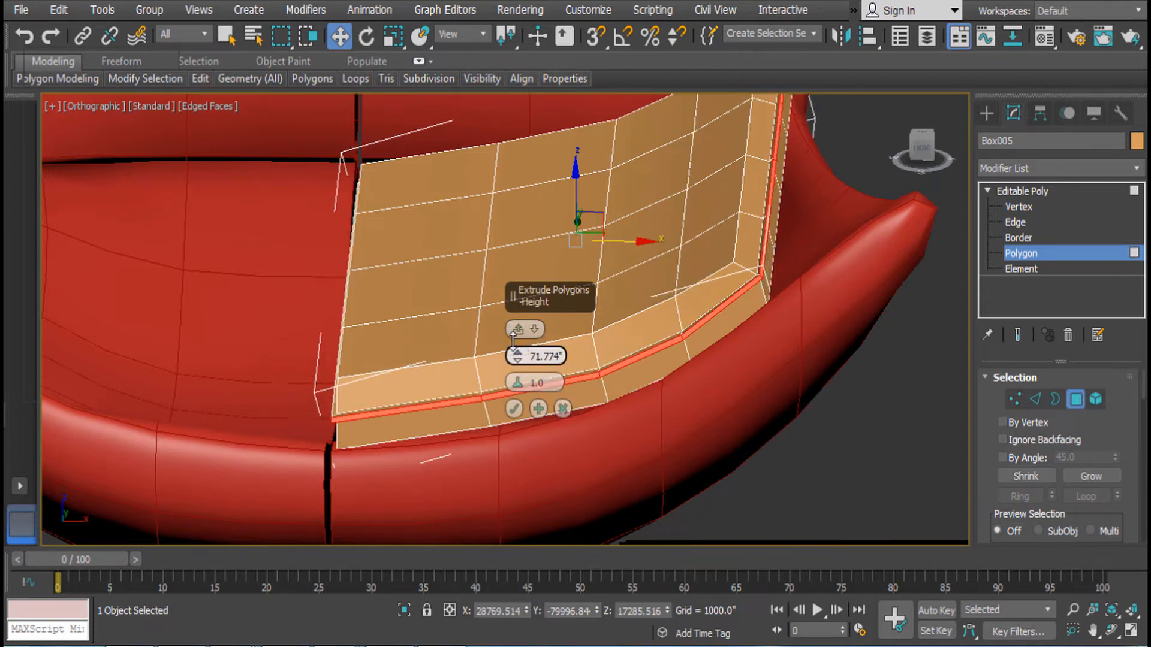
left_click(514, 408)
Turn on NURMS smoothing for the whole cushion and inspect its rounded shape in the seat
left_click(1019, 191)
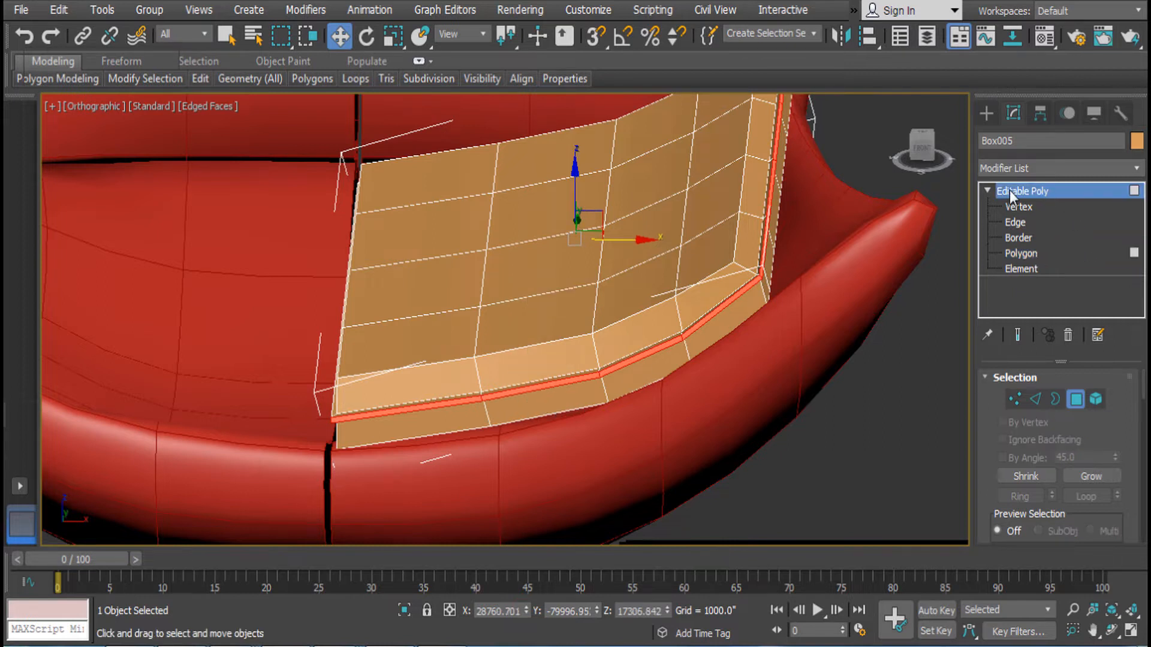
scroll(799, 329, "up", 3)
right_click(745, 271)
left_click(705, 85)
middle_click_drag(713, 125, 797, 165, "alt")
left_click(799, 165)
scroll(831, 216, "down", 1)
middle_click_drag(831, 217, 789, 205, "alt")
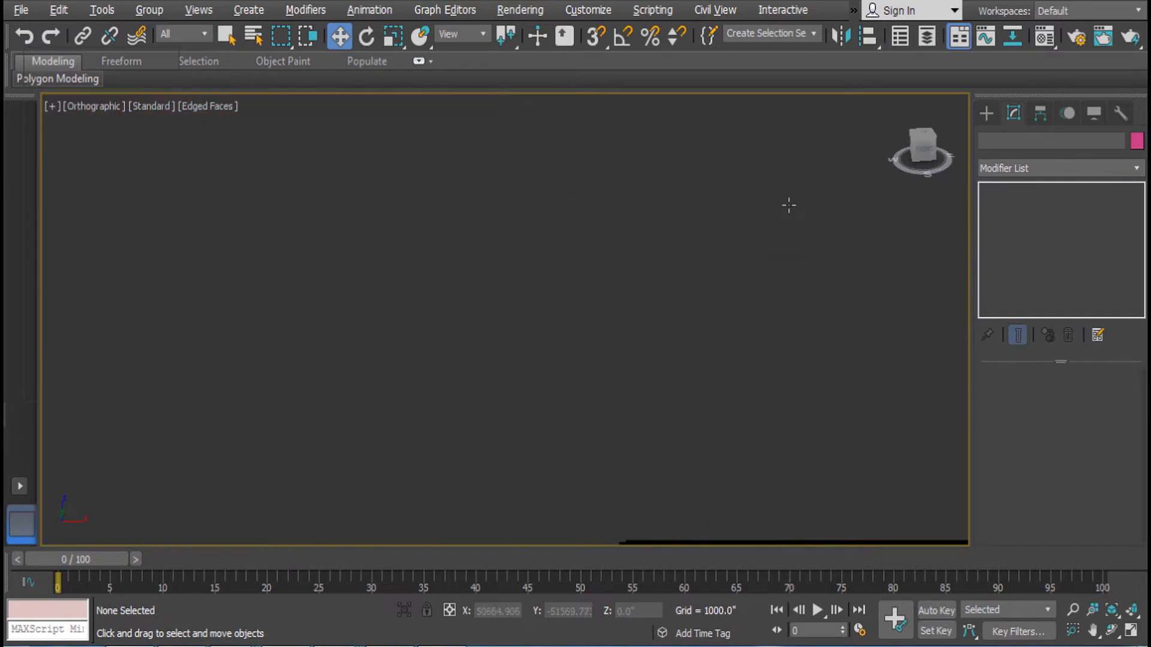
middle_click_drag(630, 276, 908, 379)
middle_click_drag(551, 271, 905, 383)
middle_click_drag(724, 322, 845, 343)
left_click(565, 282)
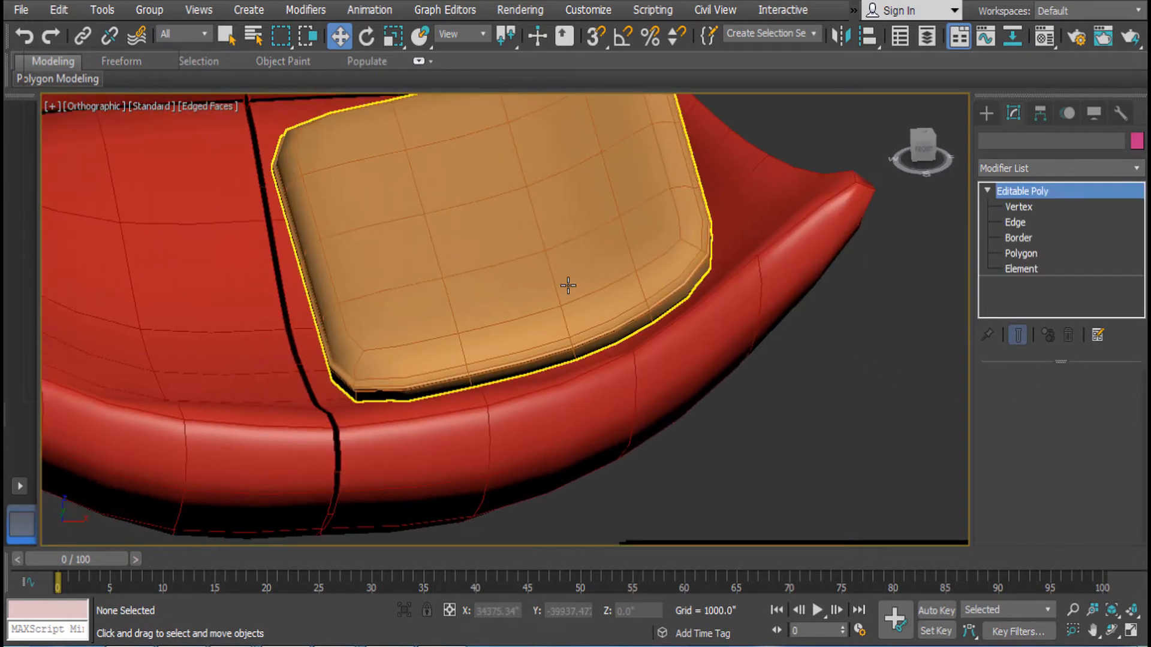
Delete the polygons closing the cushion's inner end along the centre seam
middle_click_drag(565, 282, 696, 294, "alt")
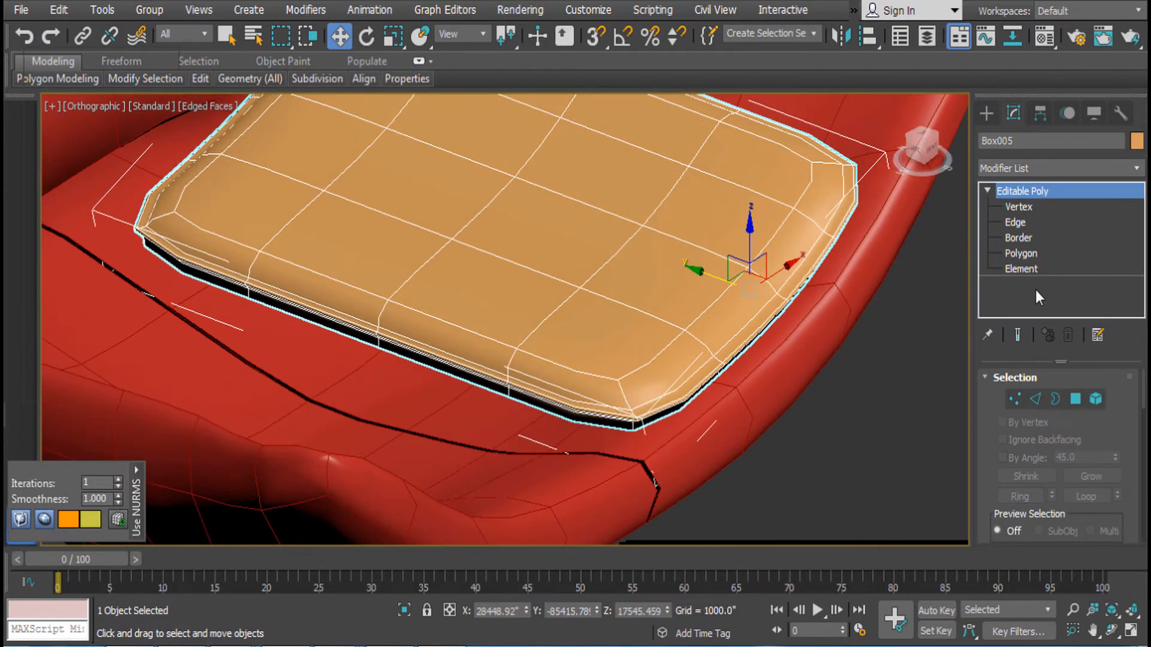
left_click(1021, 253)
middle_click_drag(801, 304, 781, 448, "alt")
left_click_drag(781, 448, 105, 371)
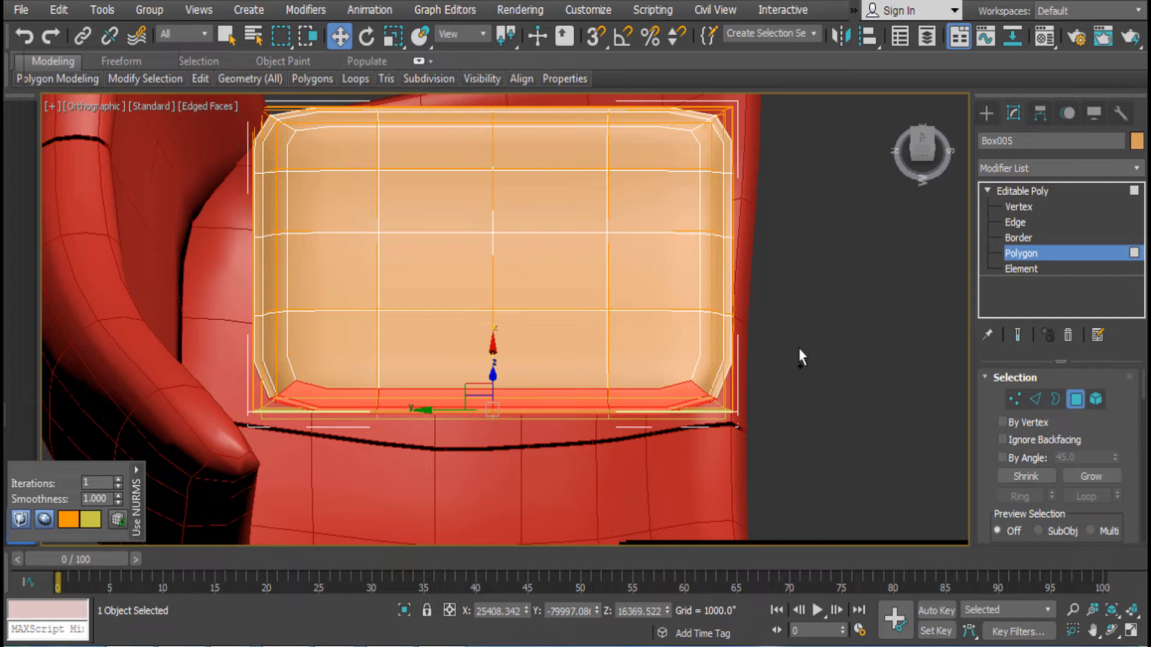
key("Delete")
Move the rear vertices of the cushion's two innermost rows back toward the backrest
middle_click_drag(829, 357, 823, 314, "alt")
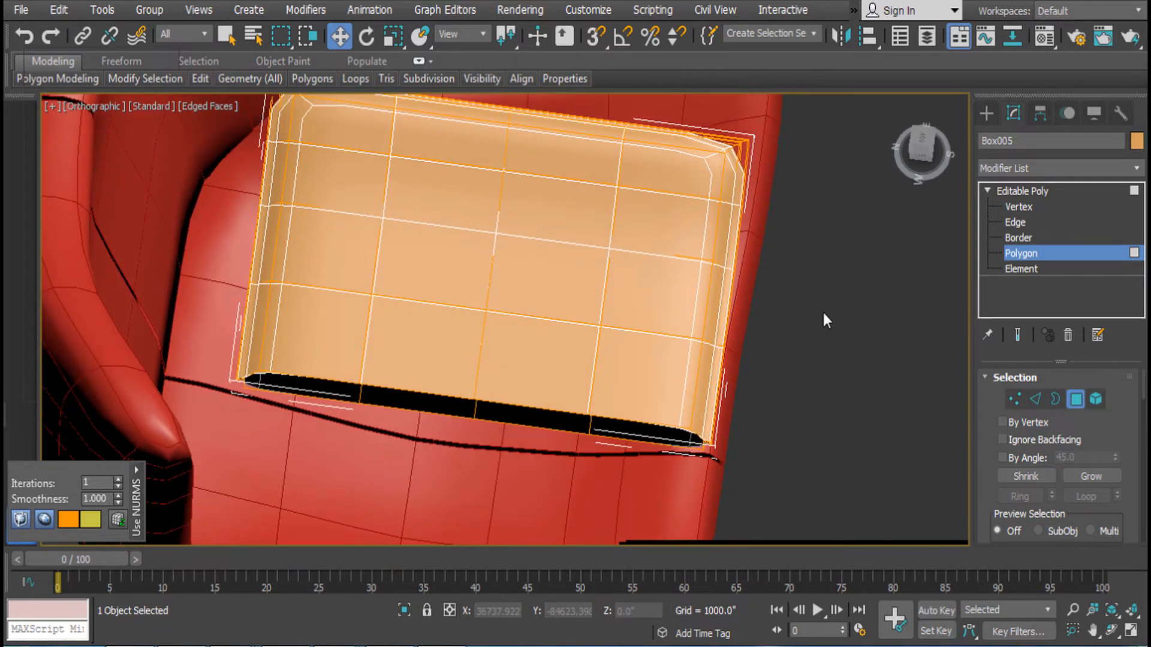
left_click(1018, 206)
middle_click_drag(624, 229, 454, 348, "alt")
left_click_drag(449, 340, 448, 339)
key("e")
key("w")
left_click_drag(329, 303, 297, 301)
scroll(469, 350, "up", 3)
scroll(526, 358, "down", 6)
scroll(548, 359, "up", 5)
scroll(557, 465, "up", 2)
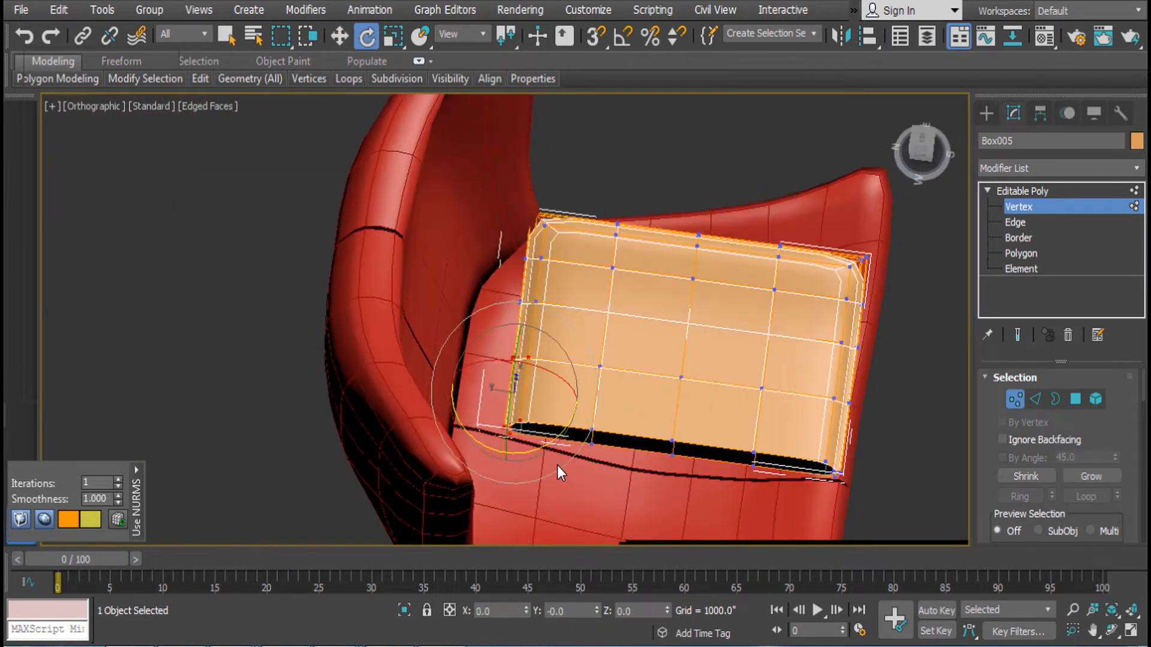
left_click_drag(457, 385, 408, 374)
Move the rear vertices of the cushion's remaining outer rows back toward the backrest so the back edge curves
left_click_drag(576, 325, 577, 326)
left_click_drag(473, 300, 436, 293)
left_click(541, 258)
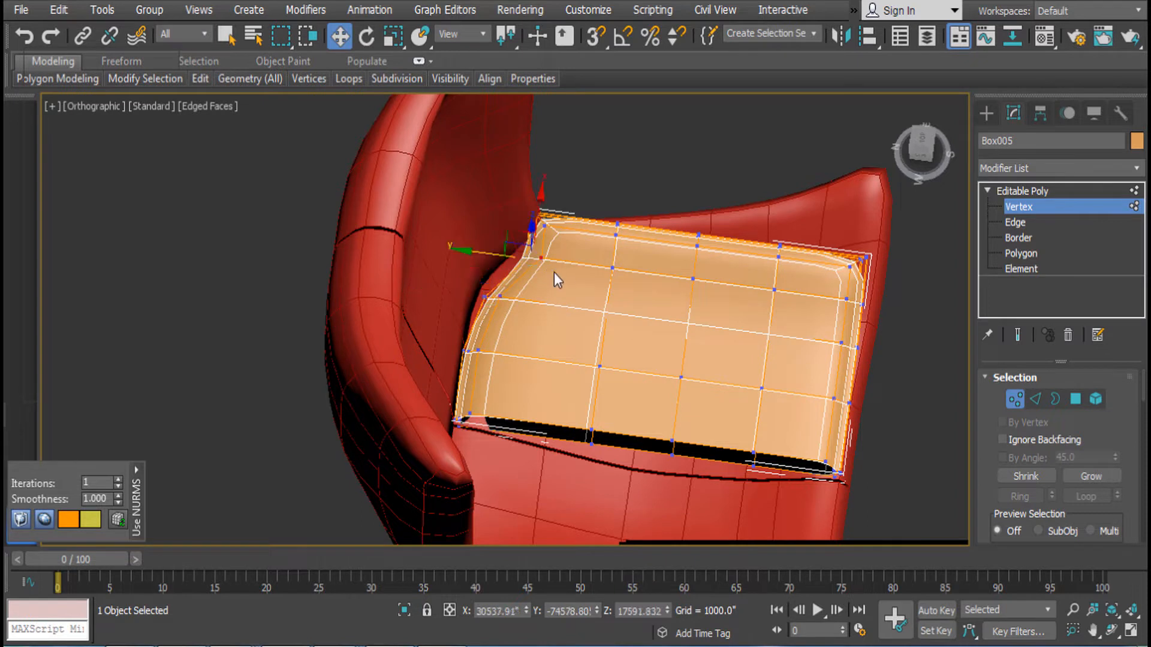
left_click_drag(493, 254, 477, 249)
left_click(500, 297)
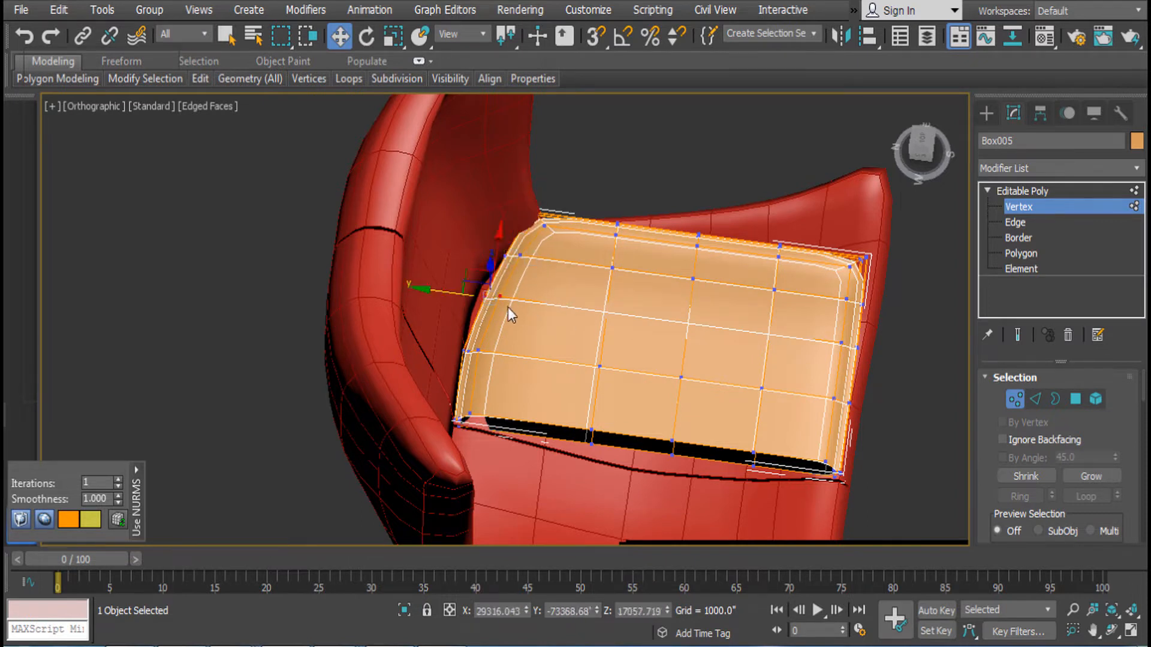
left_click_drag(451, 294, 443, 292)
middle_click_drag(725, 293, 475, 350, "alt")
left_click_drag(469, 356, 472, 363)
left_click_drag(553, 336, 625, 498)
middle_click_drag(583, 349, 917, 313, "alt")
Mirror the cushion half across the X axis as an instance and place it on the other side of the centre seam
left_click(1041, 191)
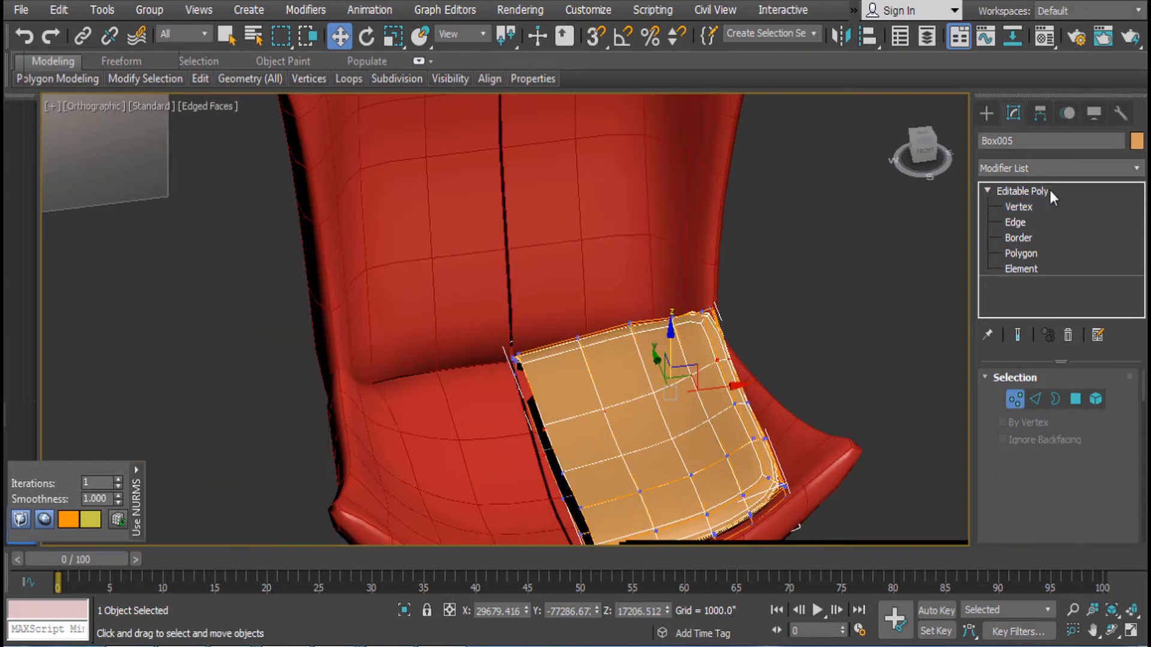
left_click(841, 37)
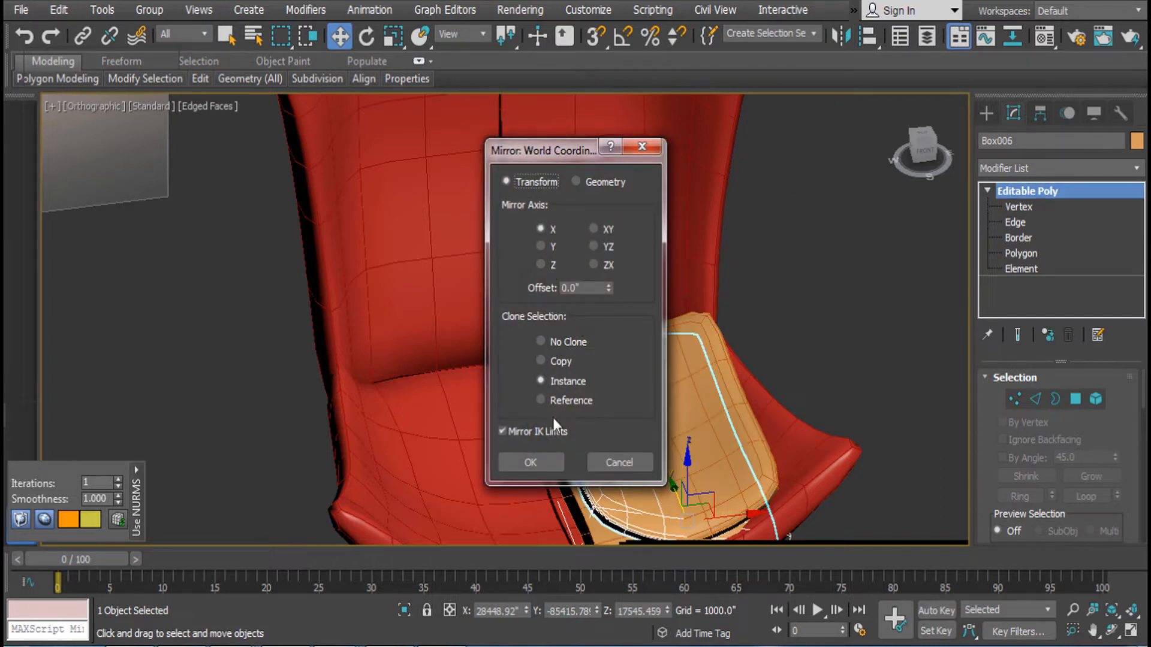
left_click(531, 462)
left_click_drag(716, 518, 559, 526)
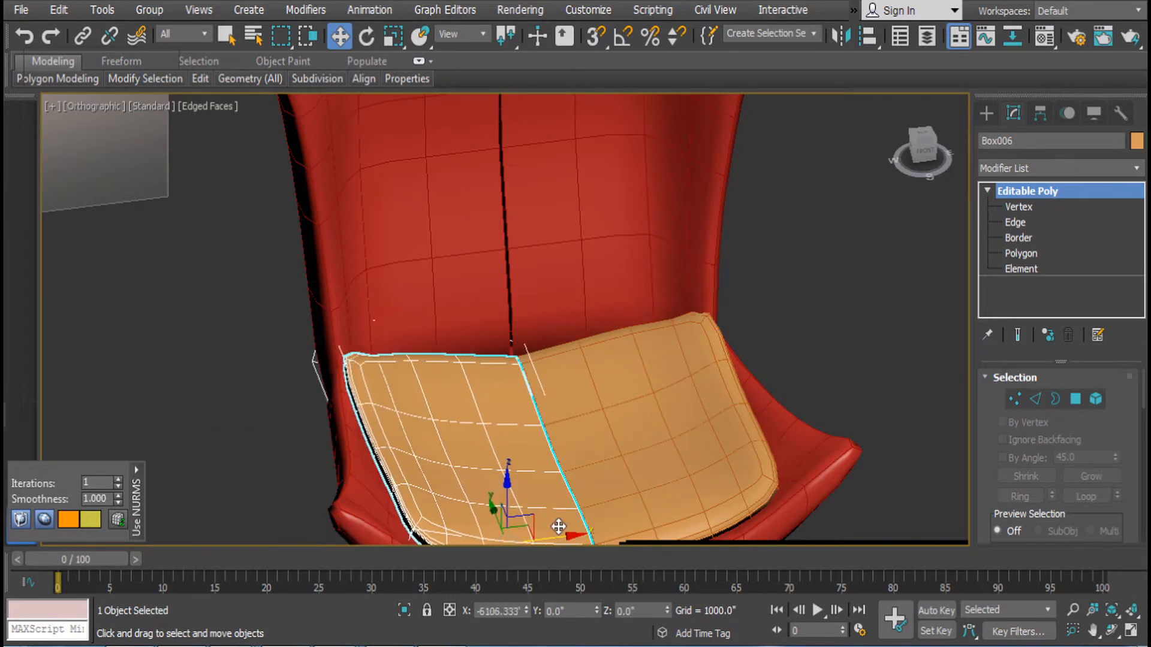
Examine the two cushion halves in the seat from several angles and compare them with the reference image
scroll(822, 378, "down", 6)
left_click(749, 402)
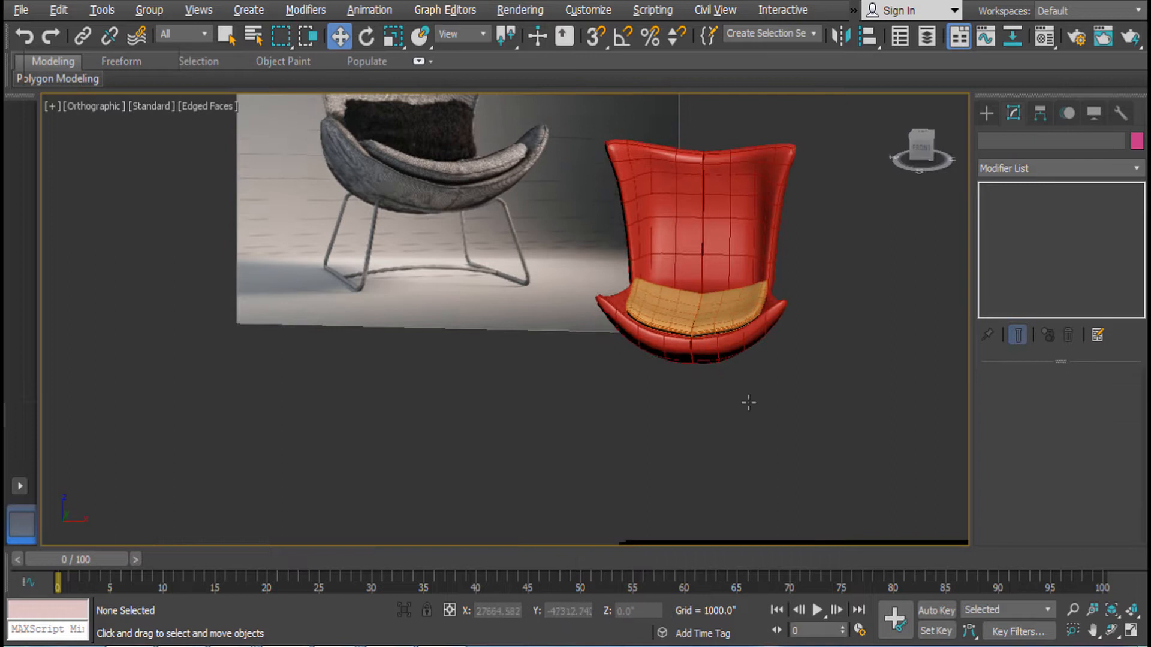
scroll(748, 402, "up", 3)
middle_click_drag(746, 284, 778, 378)
left_click(745, 343)
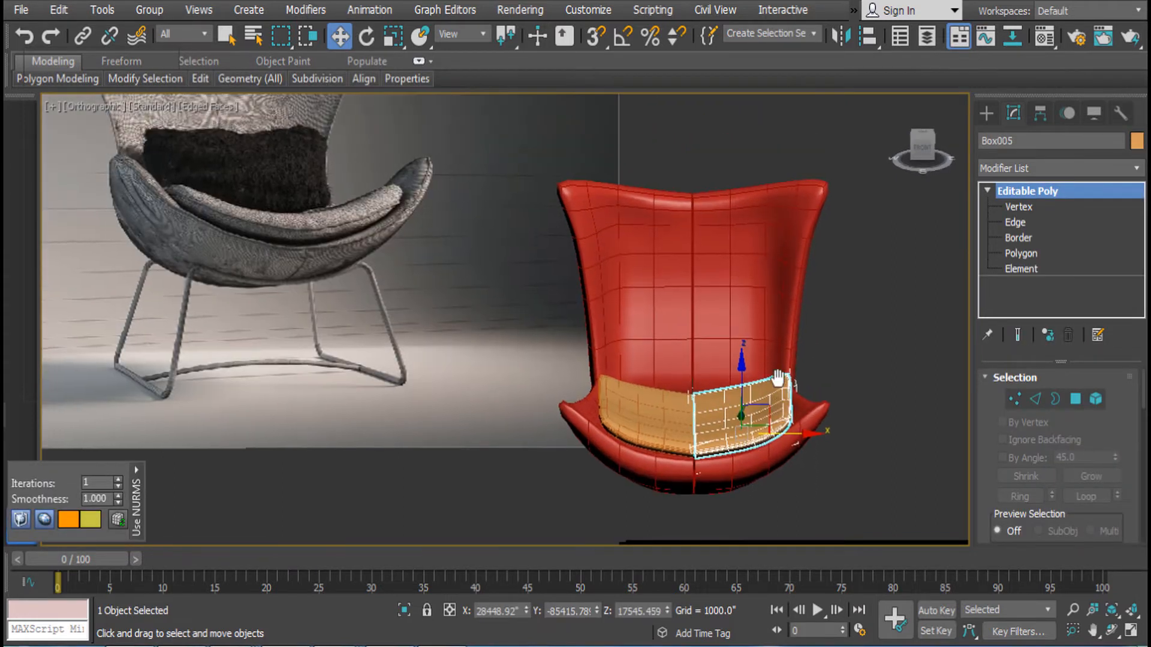
middle_click_drag(848, 312, 877, 318, "alt")
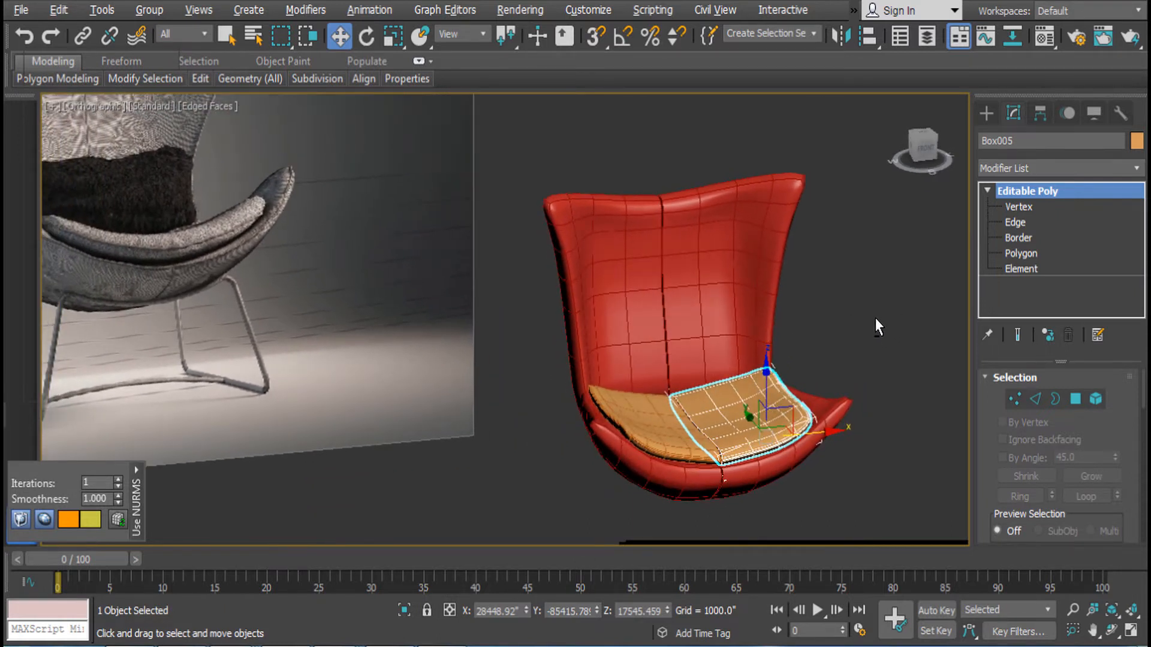
scroll(875, 317, "up", 6)
left_click(894, 365)
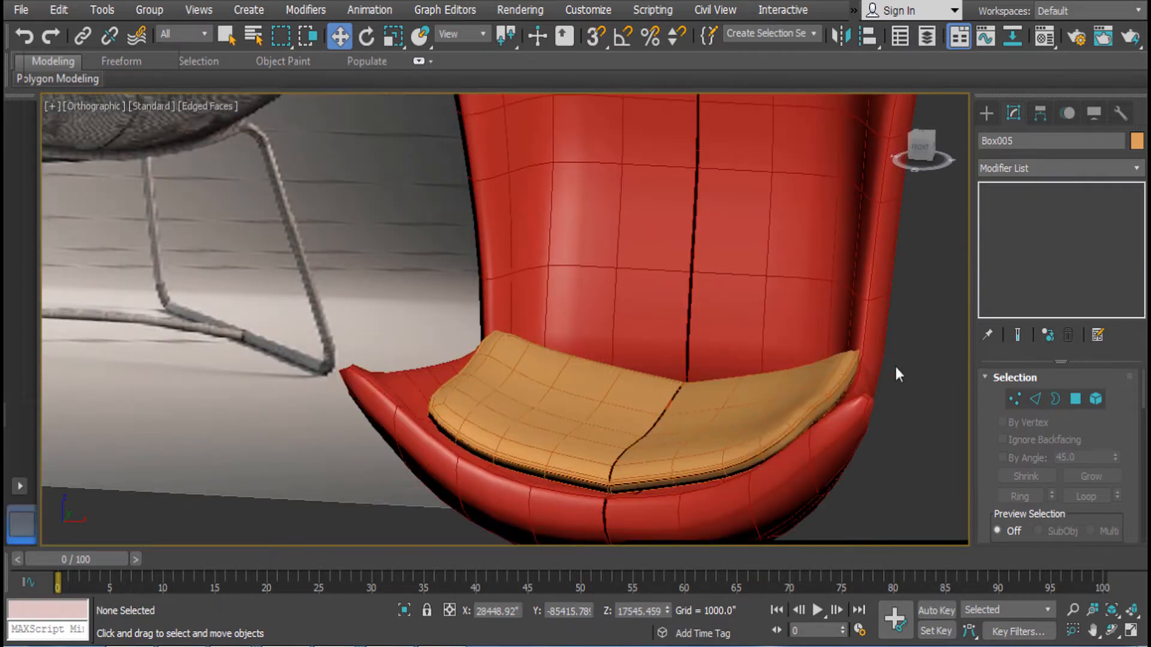
Raise the interior vertices of the original cushion half's column nearest the centre seam by about 476"
left_click(827, 375)
middle_click_drag(765, 411, 899, 431, "alt")
left_click(1019, 208)
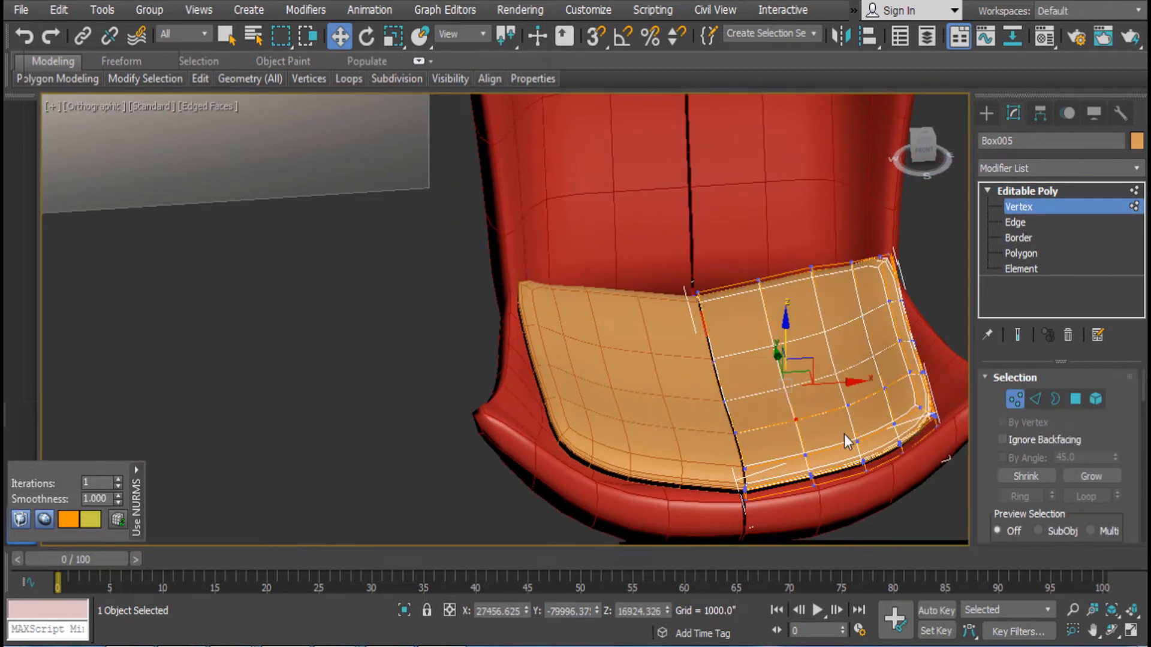
middle_click_drag(848, 437, 799, 354, "alt")
left_click_drag(786, 320, 784, 305)
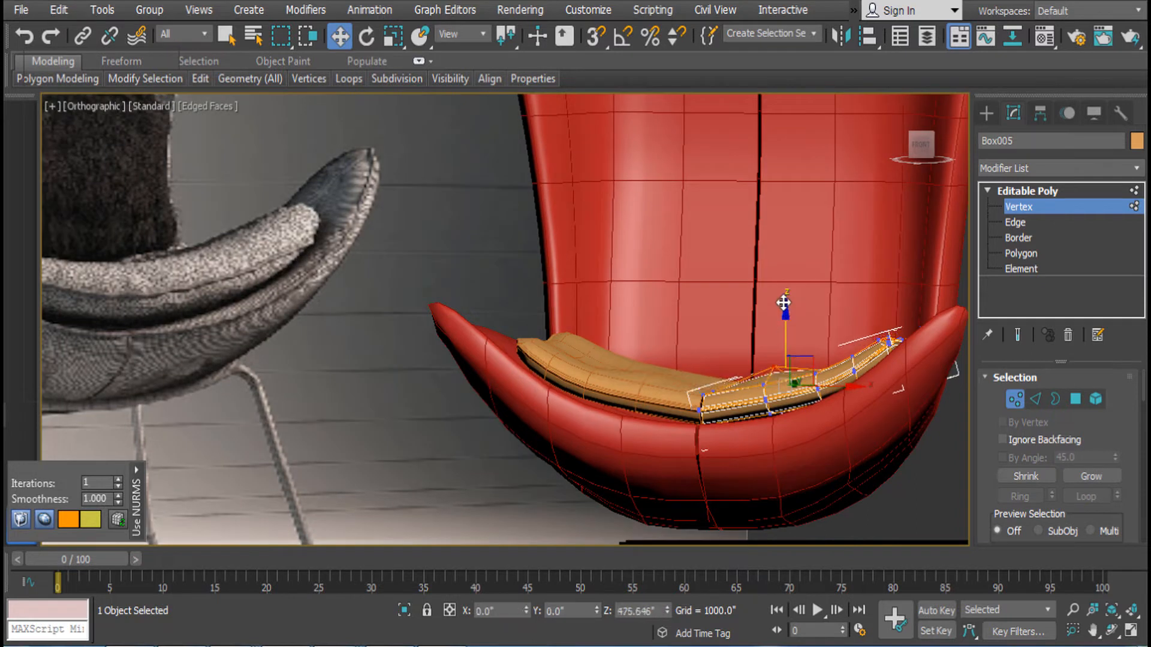
Raise the interior vertices of the second column from the centre seam on the cushion's top surface
middle_click_drag(784, 302, 862, 444, "alt")
middle_click_drag(852, 400, 832, 315, "alt")
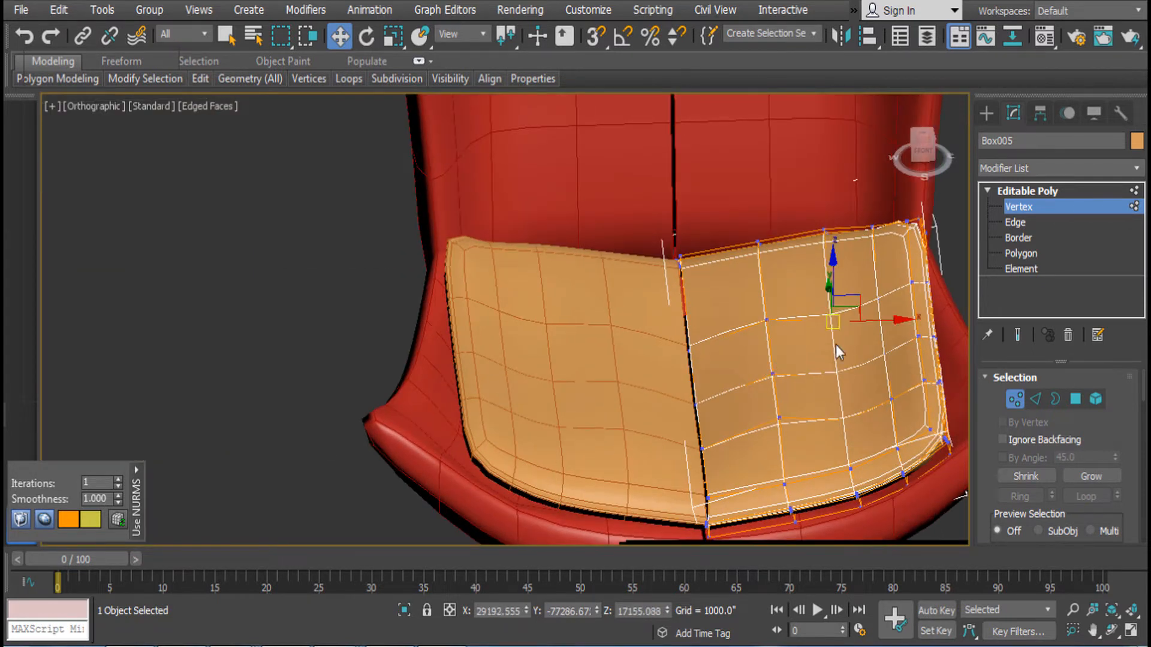
left_click(838, 375)
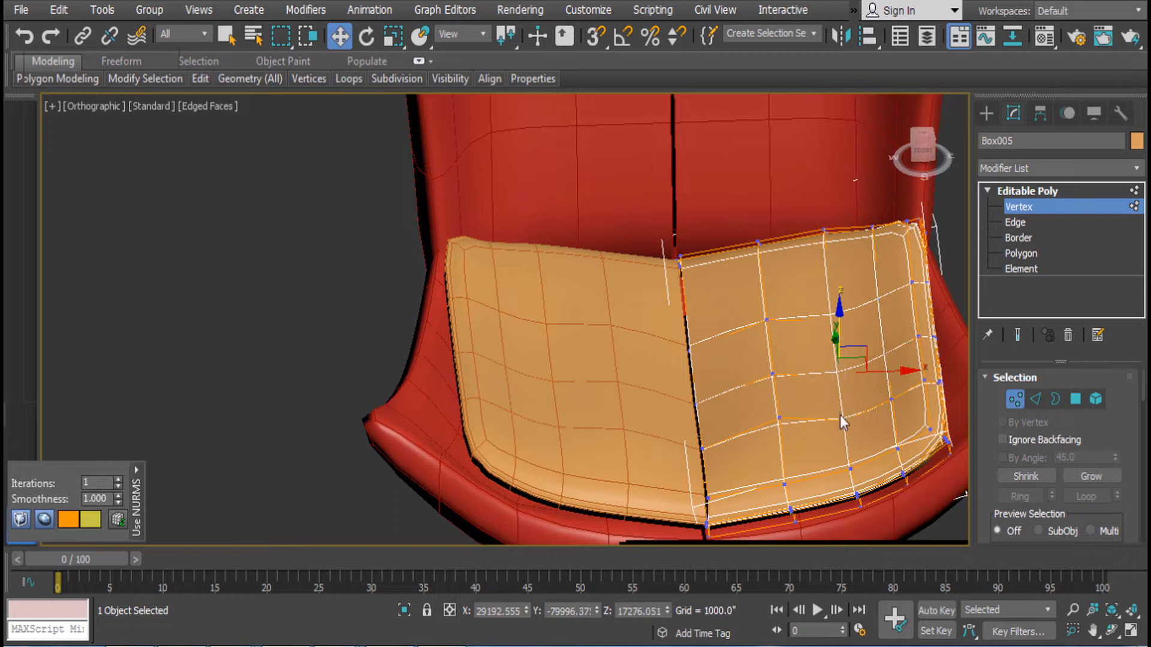
middle_click_drag(840, 416, 837, 326, "alt")
left_click_drag(838, 295, 840, 286)
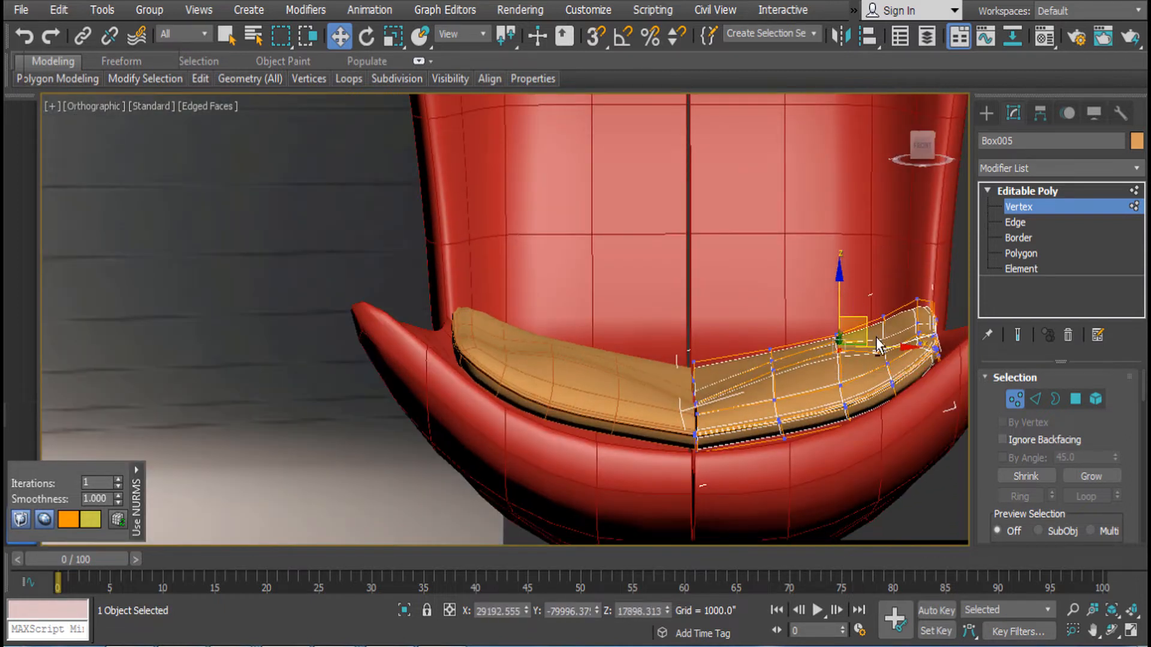
Select the three interior vertices along the cushion's centre seam and raise them to match the neighbouring columns
middle_click_drag(840, 286, 725, 375, "alt")
left_click(699, 378)
scroll(700, 419, "up", 3)
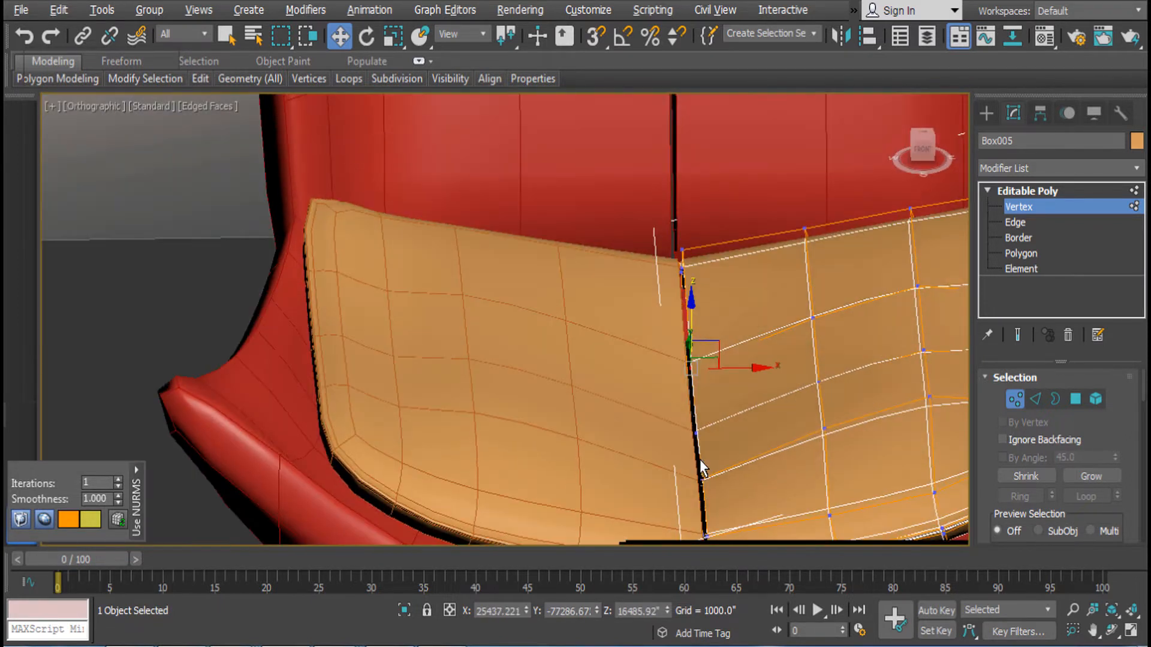
left_click(692, 432, "ctrl")
left_click(706, 477, "ctrl")
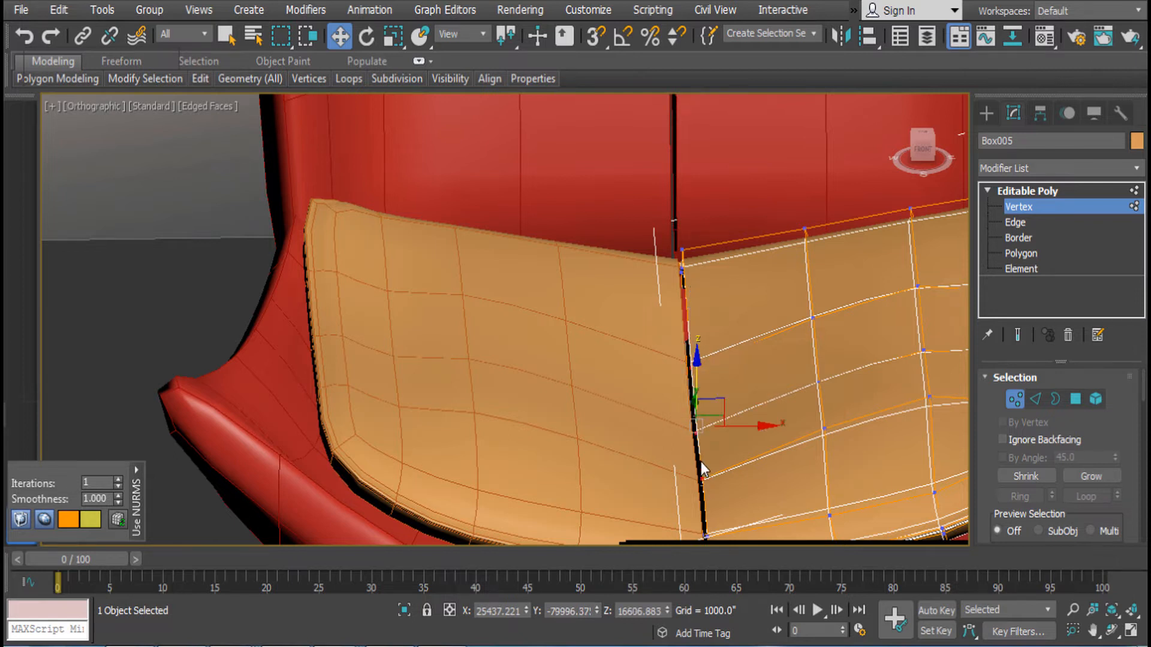
scroll(696, 371, "down", 6)
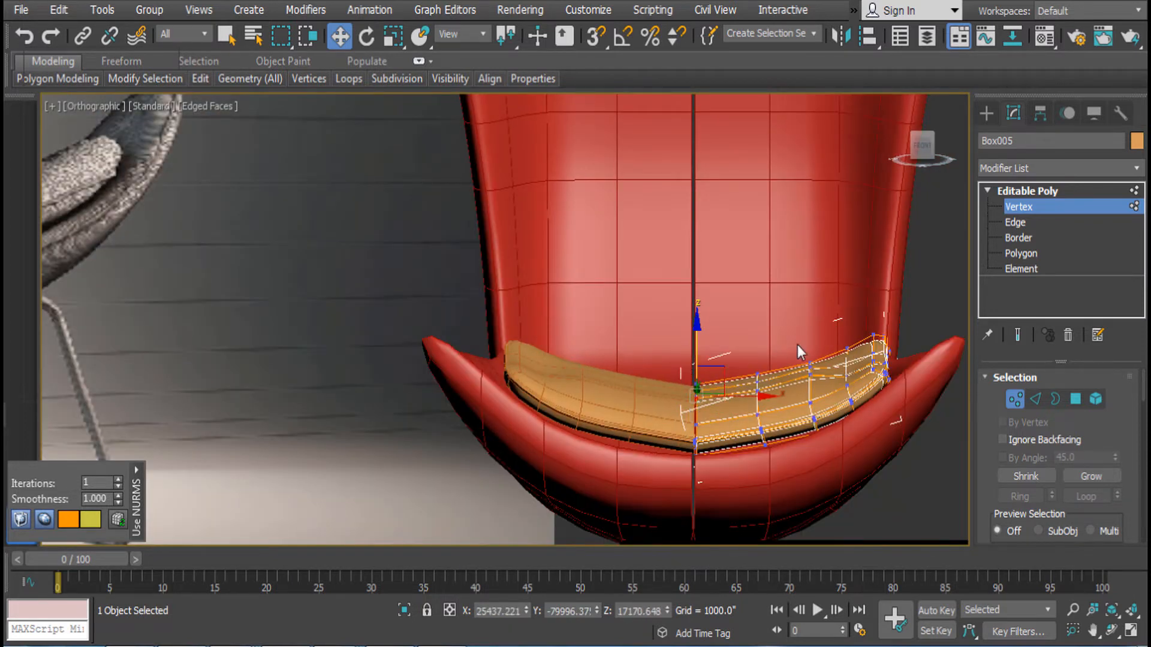
Raise the interior vertices of the third column from the centre seam on the cushion's top surface
scroll(839, 372, "up", 5)
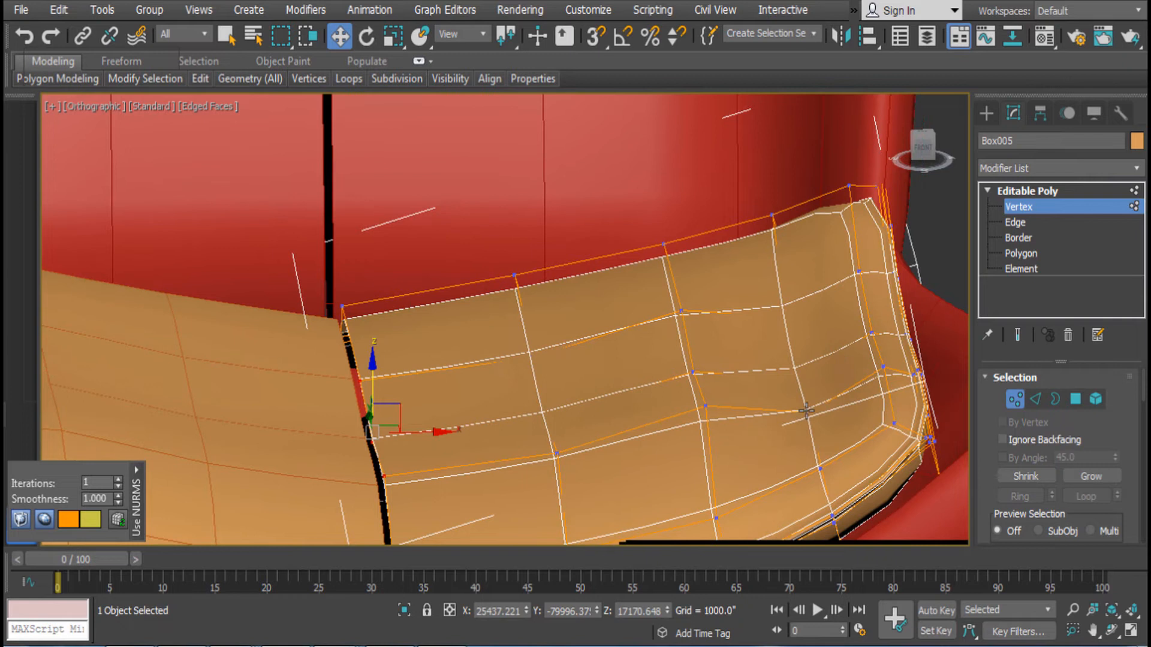
left_click(806, 411)
left_click_drag(788, 362, 794, 327)
middle_click_drag(793, 327, 813, 403, "alt")
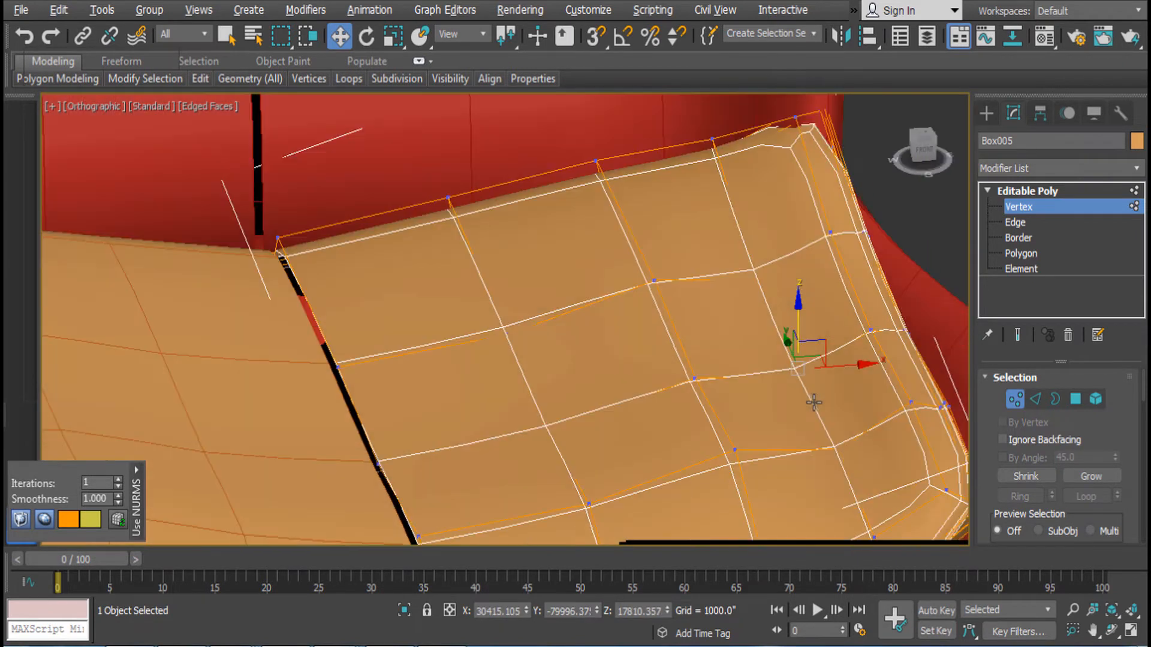
Turn off NURMS smoothing and raise the same column of interior vertices further
right_click(853, 337)
left_click(790, 100)
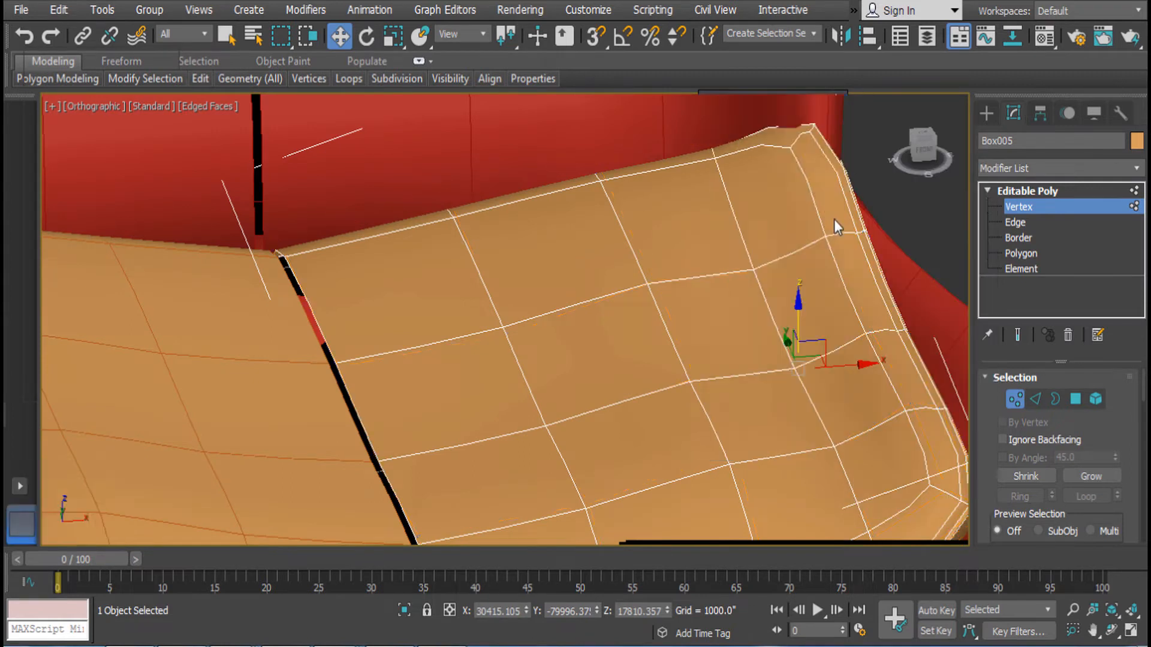
middle_click_drag(789, 354, 784, 318, "alt")
left_click_drag(799, 301, 797, 272)
Select all vertices along the centre seam and shift them sideways to close the gap between the cushion halves
middle_click_drag(649, 380, 476, 425, "alt")
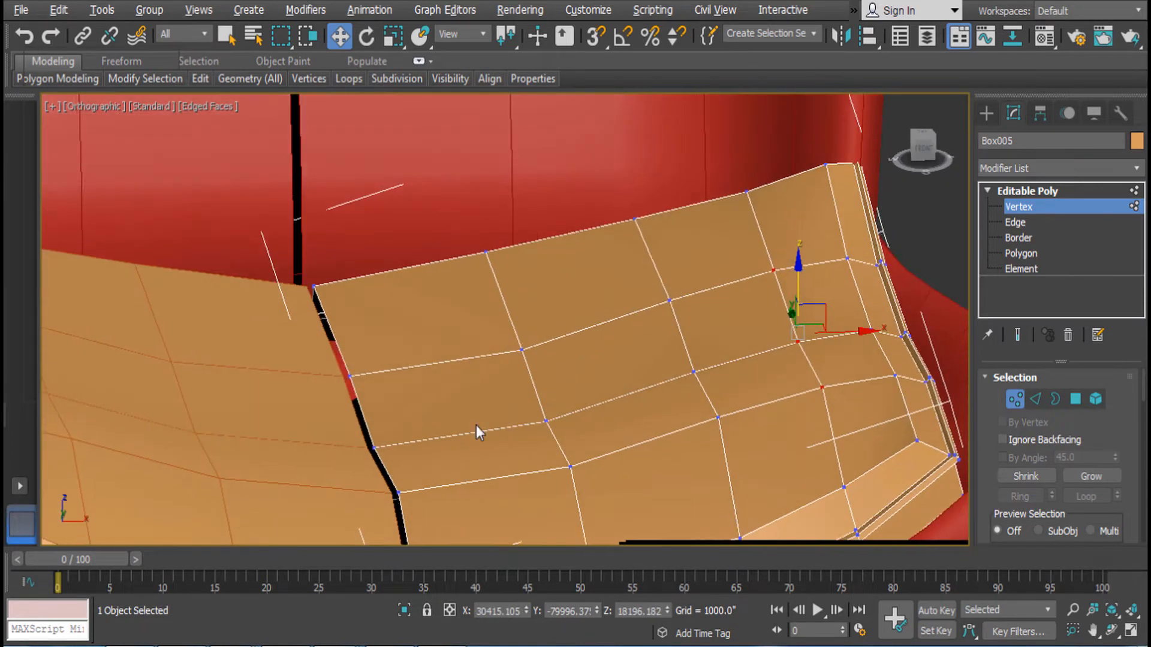
scroll(429, 462, "down", 5)
middle_click_drag(438, 330, 470, 264)
scroll(470, 264, "down", 5)
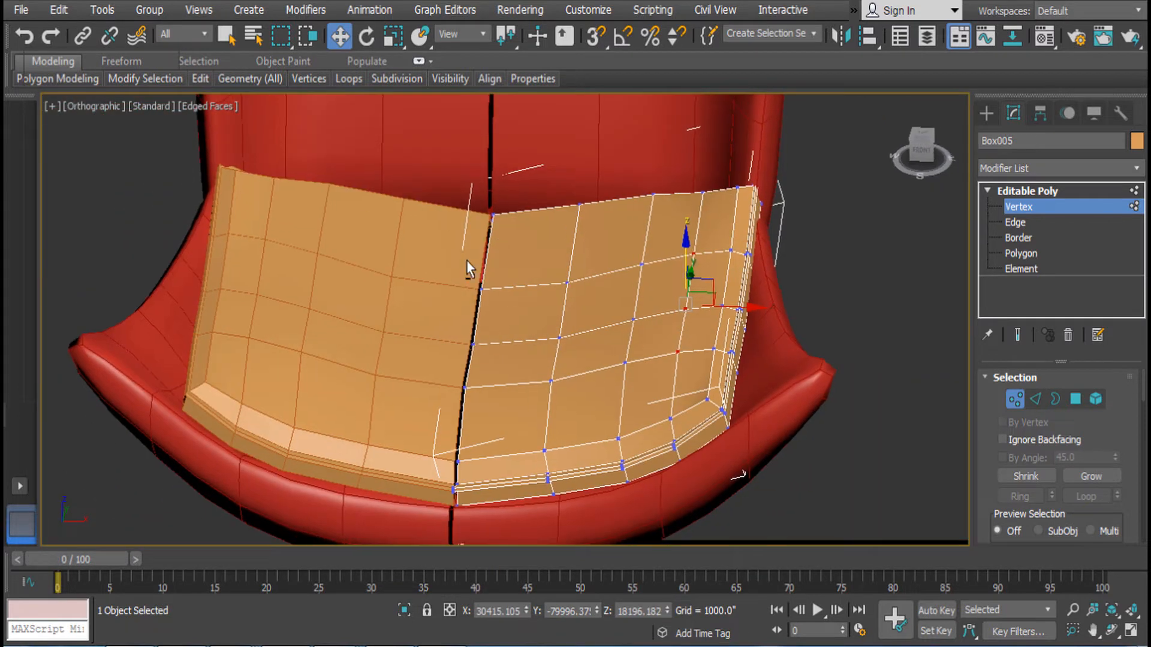
left_click_drag(447, 167, 497, 460)
key("r")
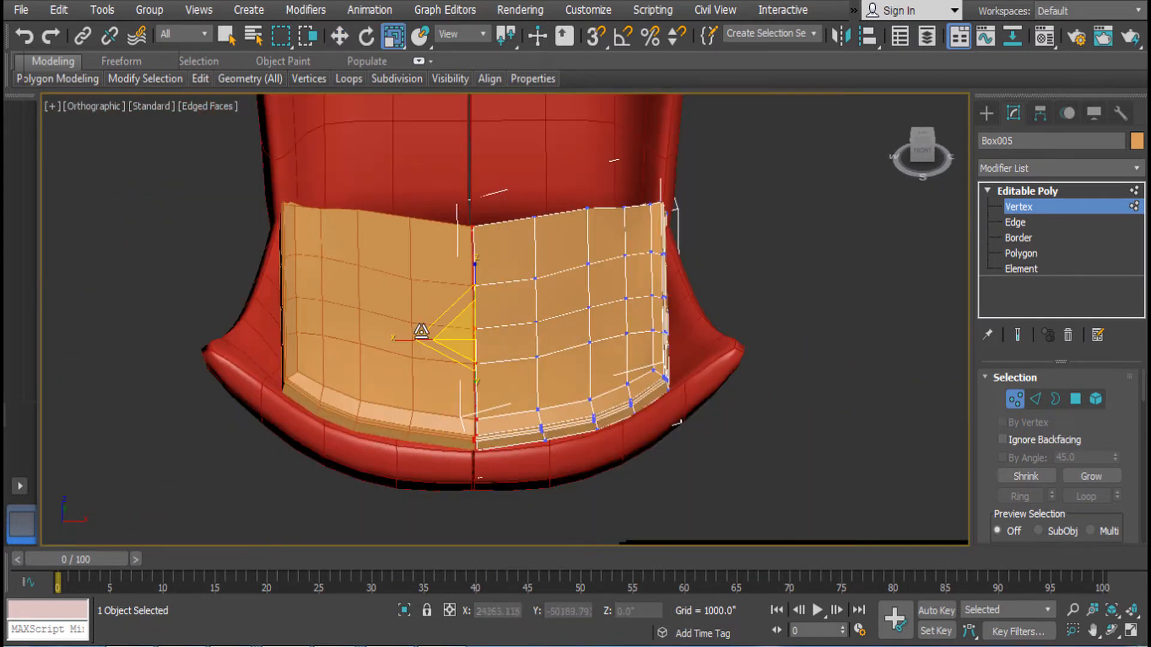
key("e")
key("w")
mouse_move(505, 340)
left_mouse_down()
mouse_move(545, 336)
mouse_move(522, 329)
left_mouse_up()
Reposition the vertices along the cushion's rear edge in depth to form a rounded back outline
middle_click_drag(636, 297, 610, 200, "alt")
left_click(586, 205)
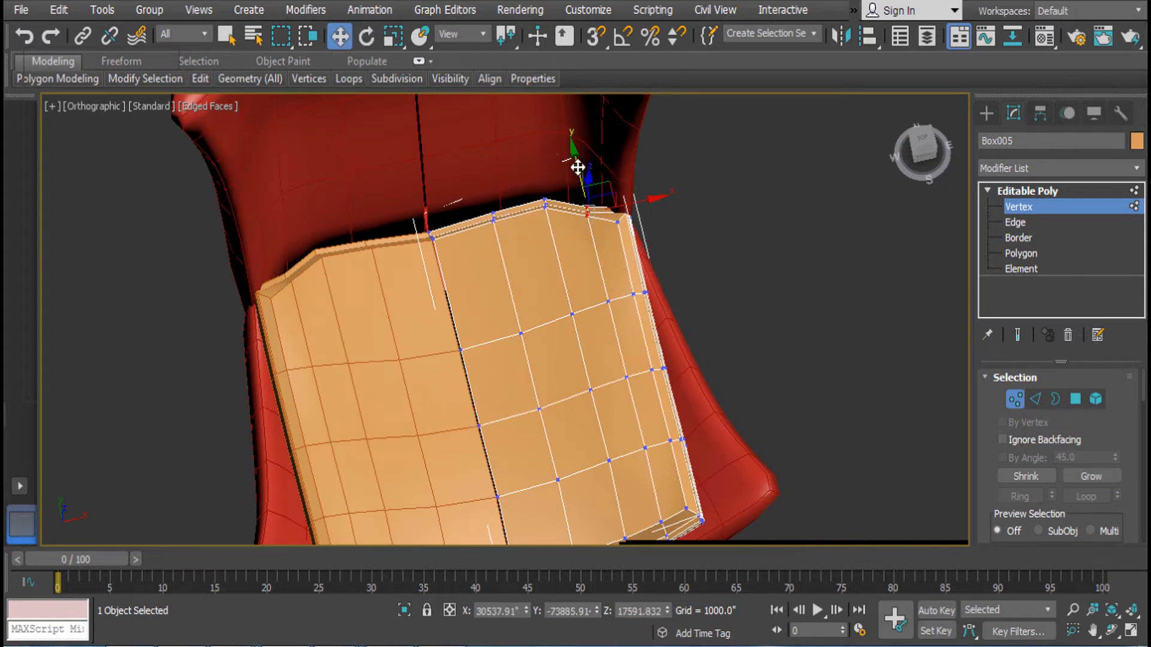
left_click_drag(578, 175, 571, 153)
left_click_drag(515, 268, 514, 268)
mouse_move(444, 180)
left_mouse_down()
mouse_move(458, 193)
mouse_move(452, 165)
mouse_move(457, 173)
left_mouse_up()
middle_click_drag(522, 246, 632, 243)
mouse_move(662, 338)
middle_mouse_down("alt")
mouse_move(716, 281)
mouse_move(732, 366)
mouse_move(699, 306)
mouse_move(656, 333)
mouse_move(669, 318)
middle_mouse_up("alt")
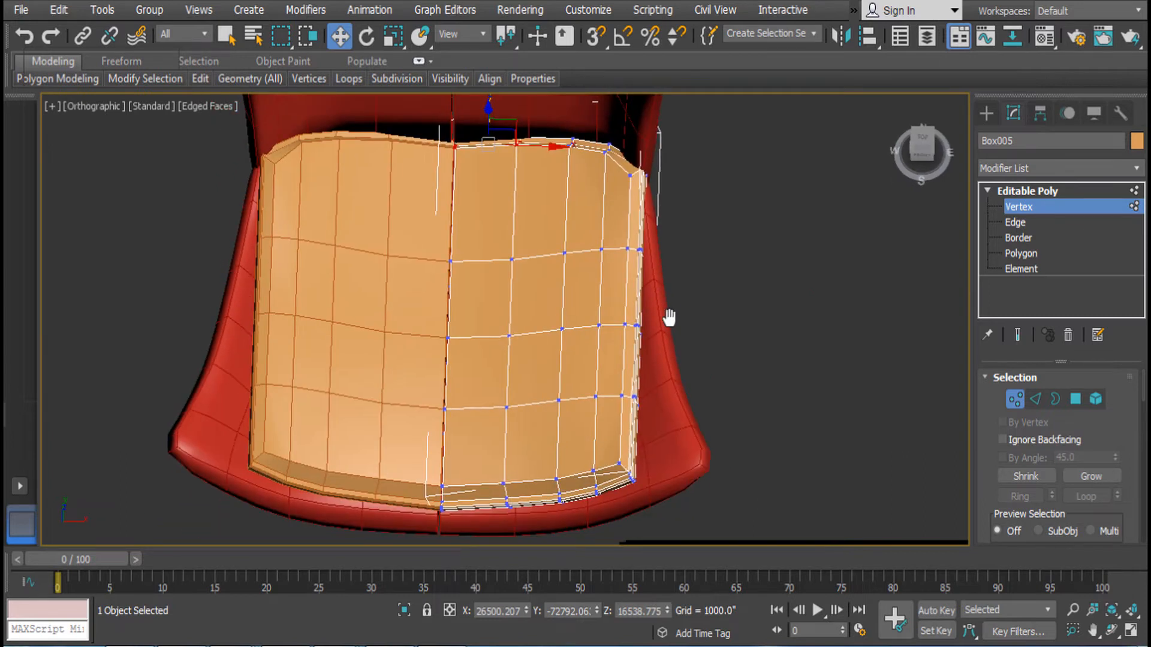
Adjust the vertices midway along the cushion's outer side to fit the seat's side wall
scroll(659, 329, "down", 6)
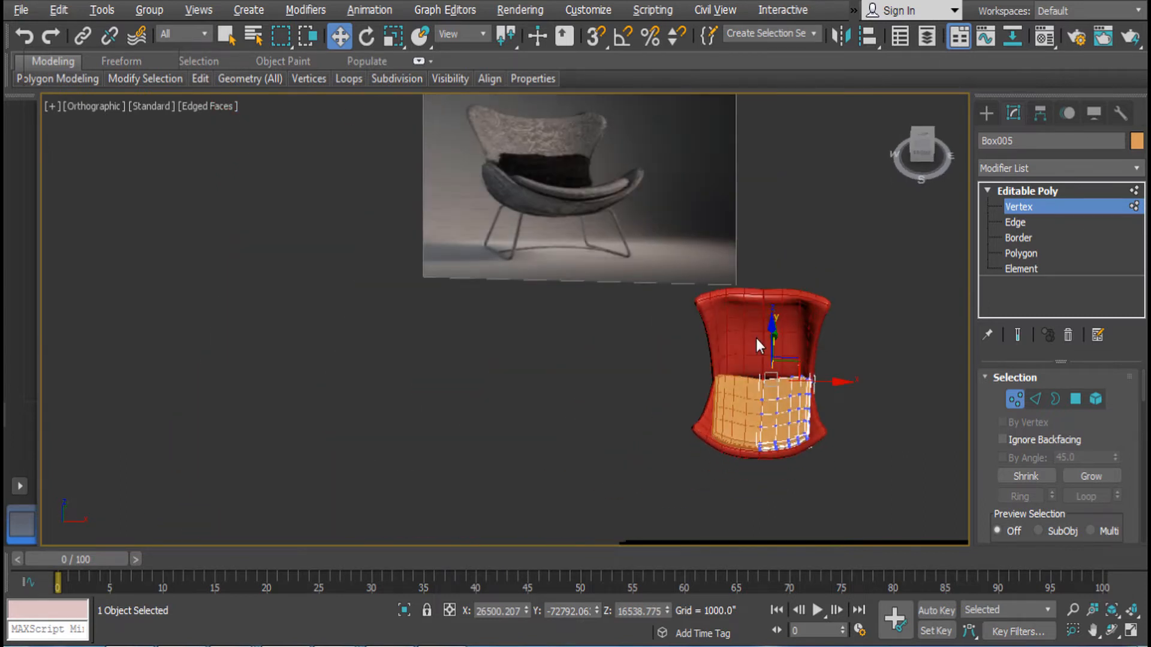
scroll(756, 338, "up", 3)
scroll(758, 337, "up", 5)
scroll(851, 390, "up", 2)
middle_click_drag(863, 408, 879, 454, "alt")
scroll(841, 383, "up", 5)
left_click_drag(800, 387, 868, 423)
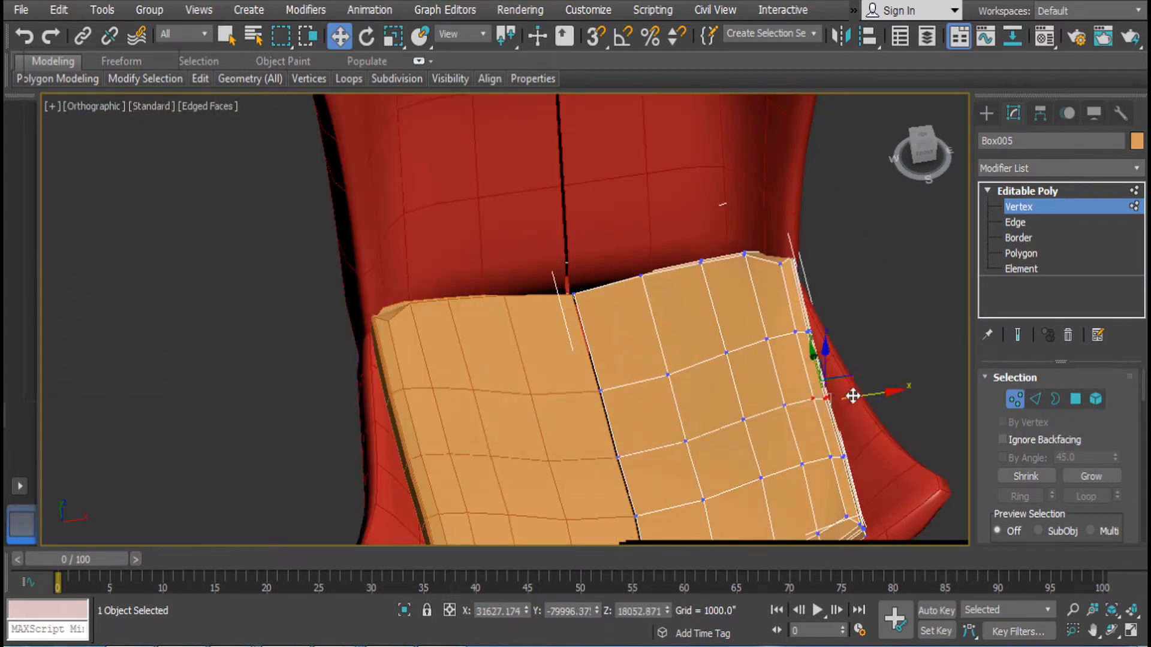
middle_click_drag(856, 352, 843, 326, "alt")
mouse_move(842, 326)
left_mouse_down()
mouse_move(838, 308)
mouse_move(838, 345)
left_mouse_up()
Move the cushion's front outer corner vertices outward and up along the flared front of the seat
middle_click_drag(838, 345, 843, 472, "alt")
left_click_drag(923, 496, 938, 461)
left_click_drag(916, 426, 908, 397)
middle_click_drag(875, 419, 844, 404, "alt")
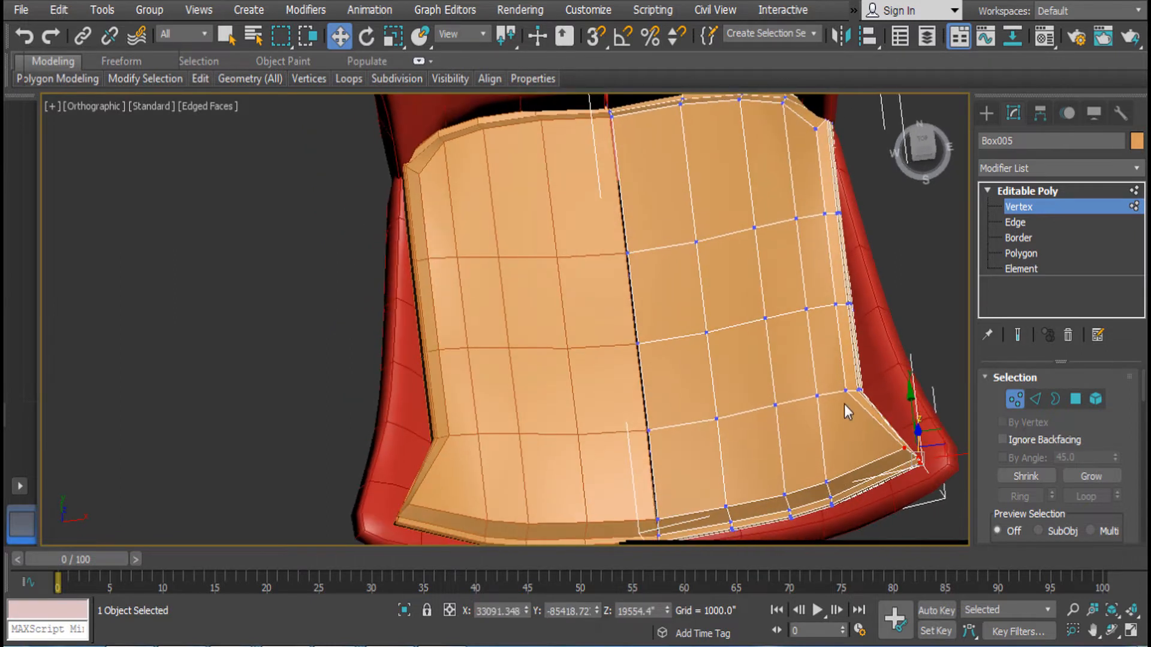
Move the outer side vertices of the two rows behind the front corner outward, the first about 1052.5", and raise the second about 136"
left_click_drag(903, 388, 935, 390)
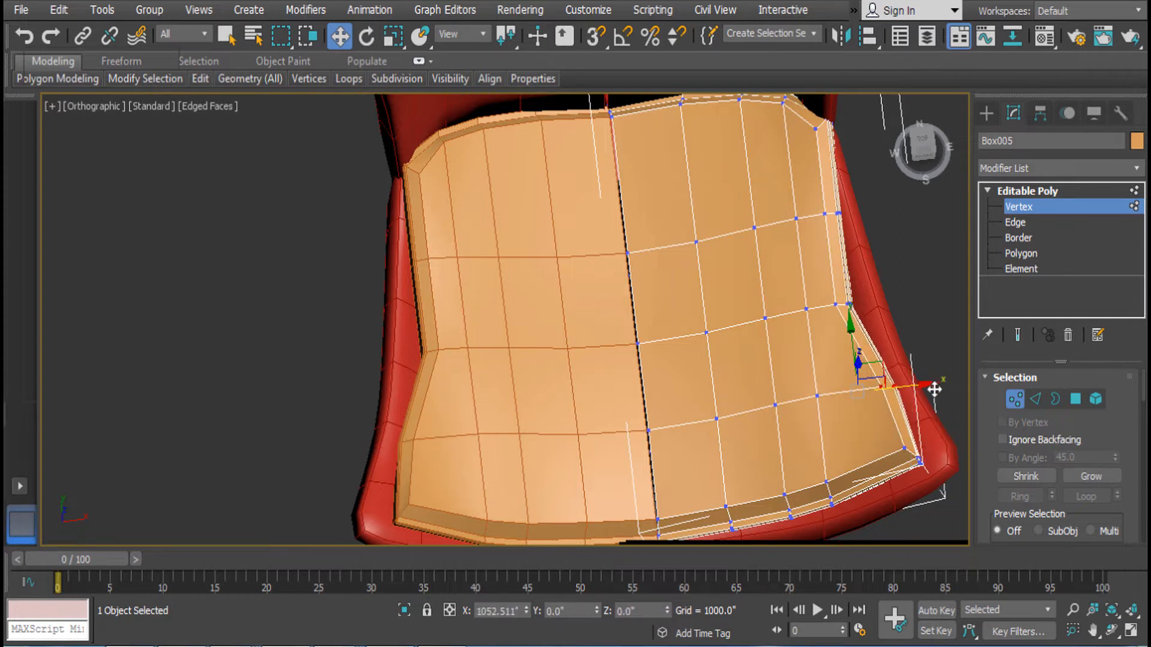
middle_click_drag(935, 389, 897, 320, "alt")
mouse_move(895, 327)
left_mouse_down()
mouse_move(899, 315)
mouse_move(920, 344)
mouse_move(904, 334)
left_mouse_up()
middle_click_drag(905, 334, 865, 286, "alt")
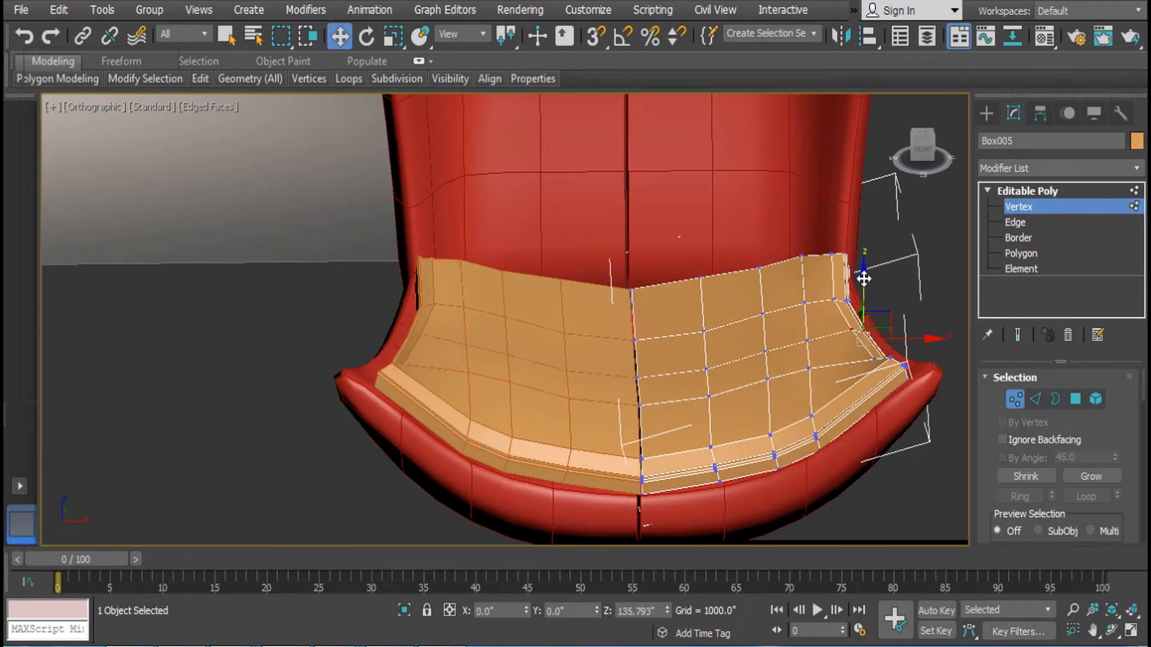
Move the outer side vertices nearest the rear corner outward to continue the cushion's flared side outline
left_click_drag(902, 332, 900, 304)
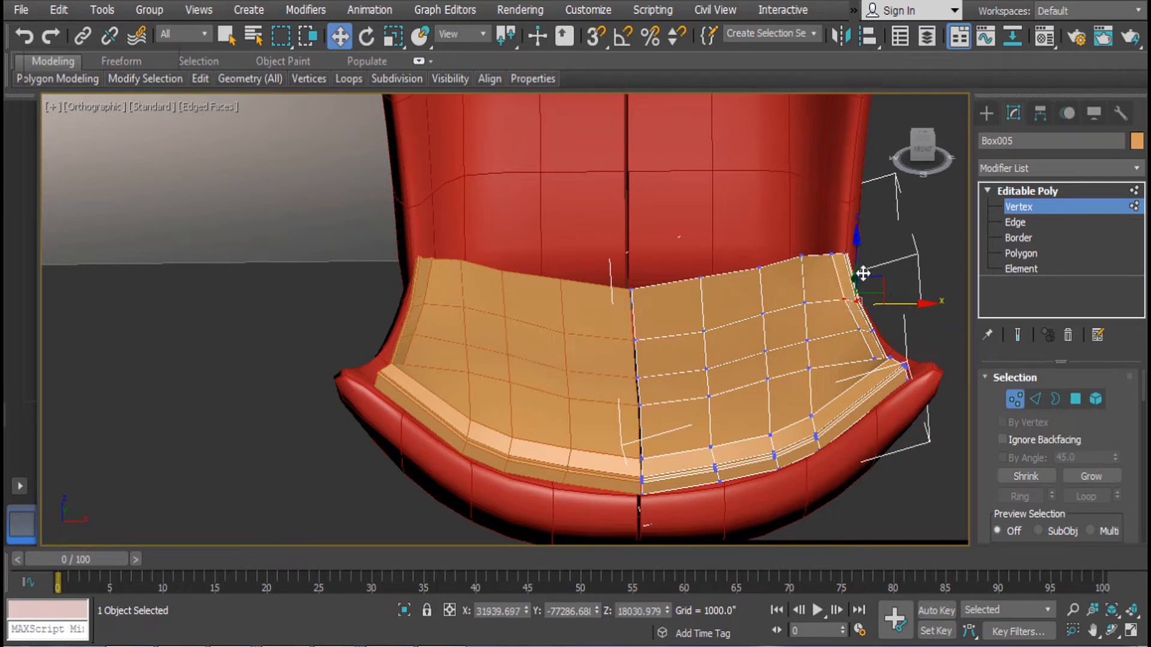
mouse_move(853, 234)
left_mouse_down()
mouse_move(859, 266)
mouse_move(856, 256)
left_mouse_up()
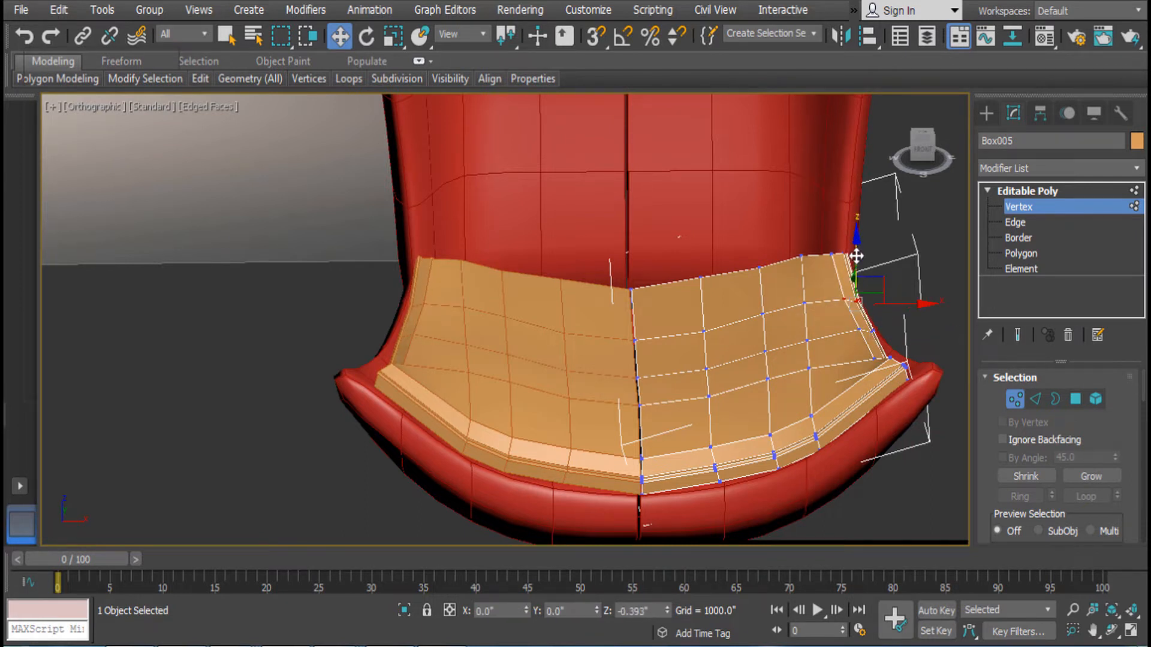
middle_click_drag(827, 315, 965, 261, "alt")
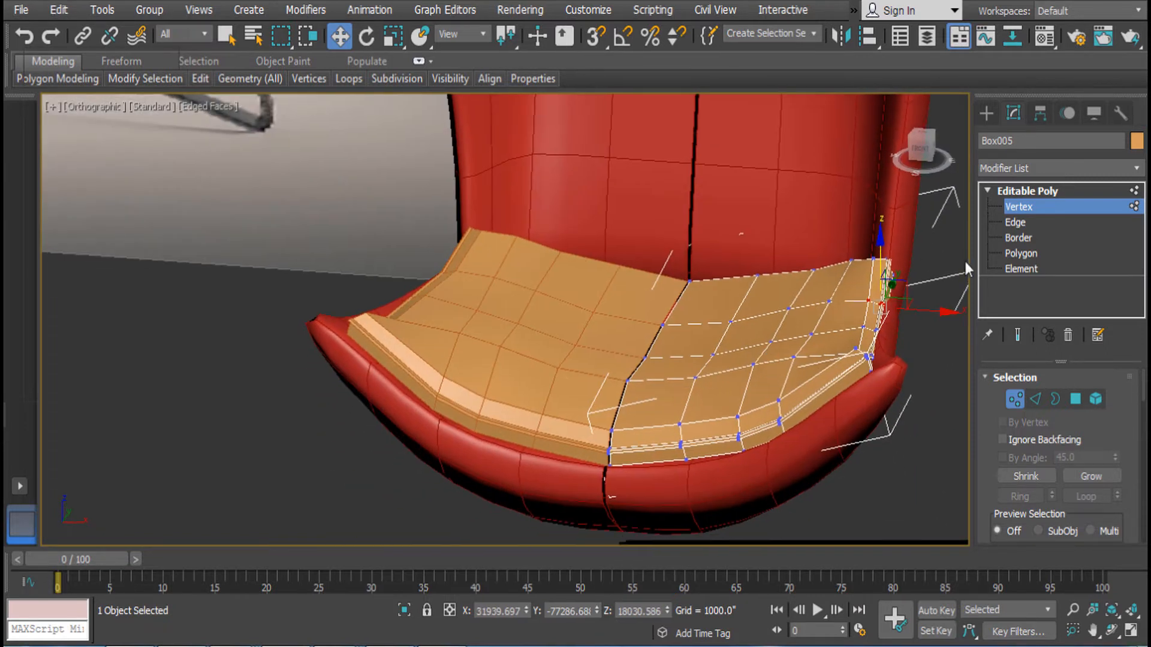
left_click(1032, 191)
middle_click_drag(779, 336, 776, 404, "alt")
scroll(763, 365, "down", 3)
scroll(775, 403, "up", 3)
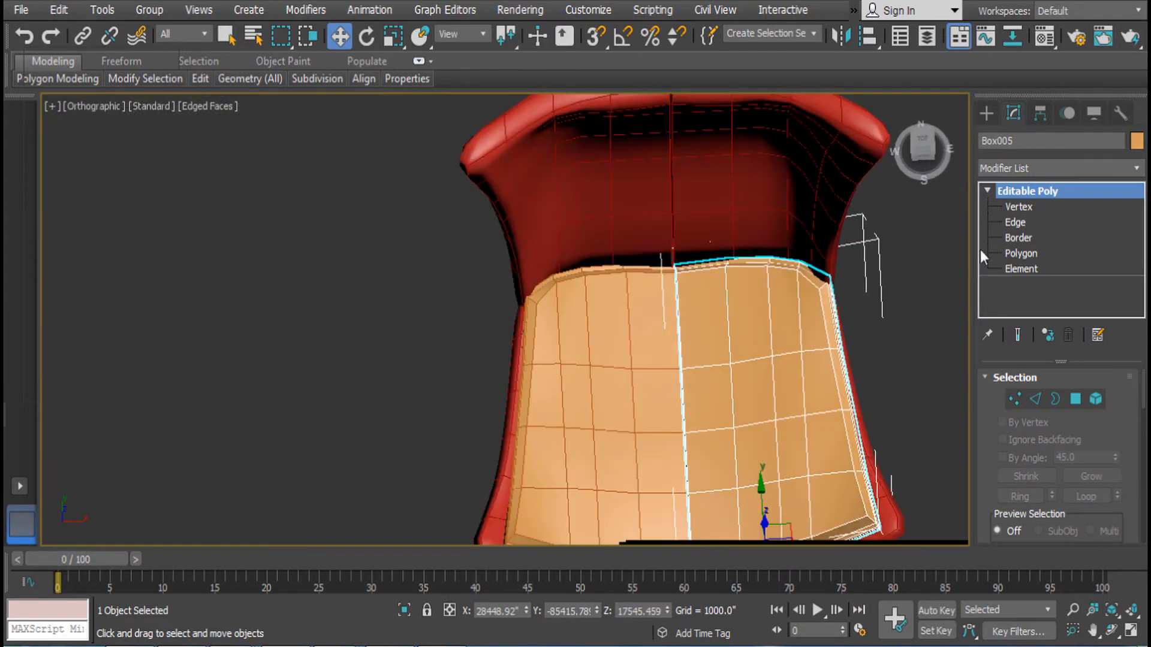
left_click(1018, 206)
left_click(674, 264)
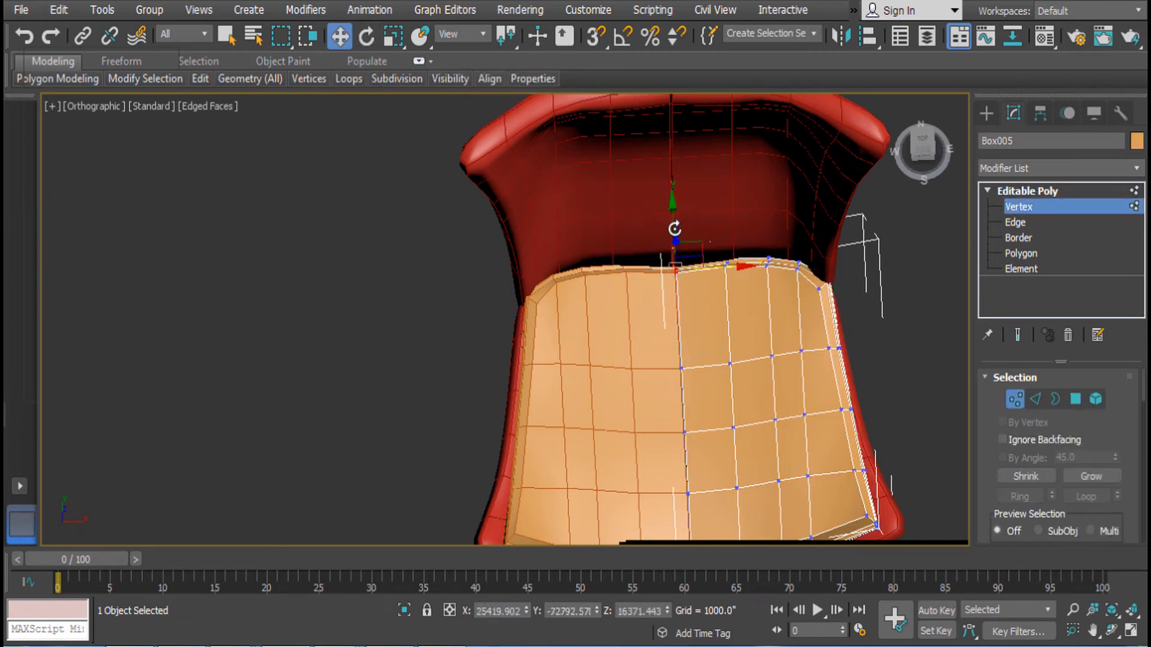
middle_click_drag(697, 204, 802, 272, "alt")
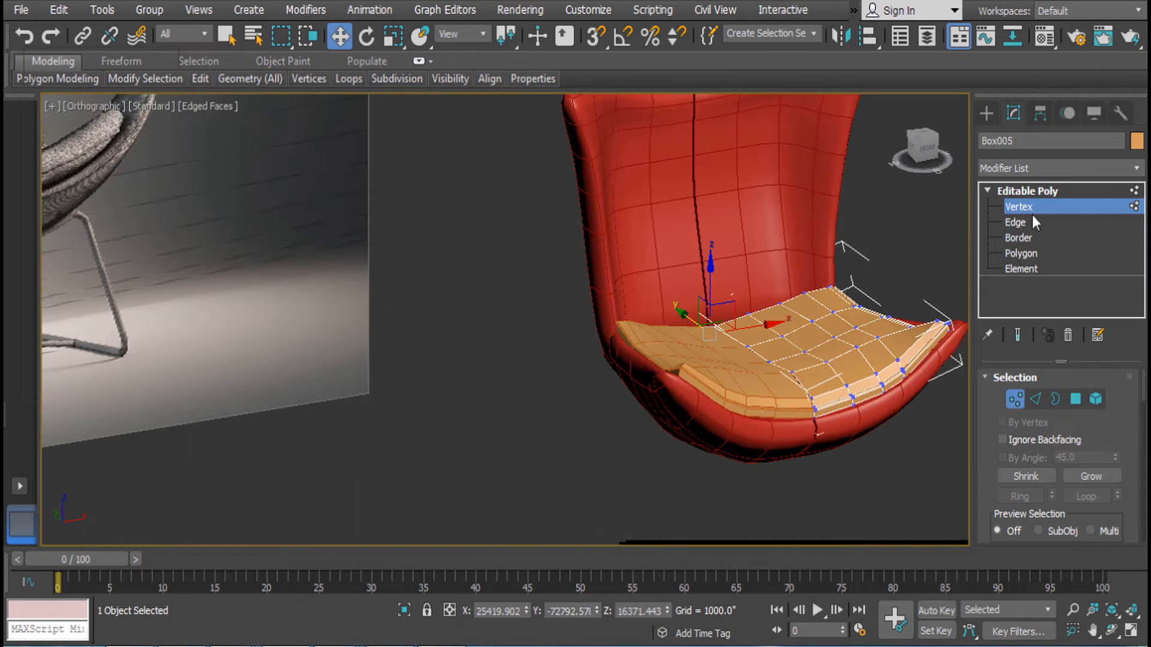
Turn on NURMS smoothing for the seat cushion and hide its edged-face display
left_click(1028, 190)
right_click(831, 235)
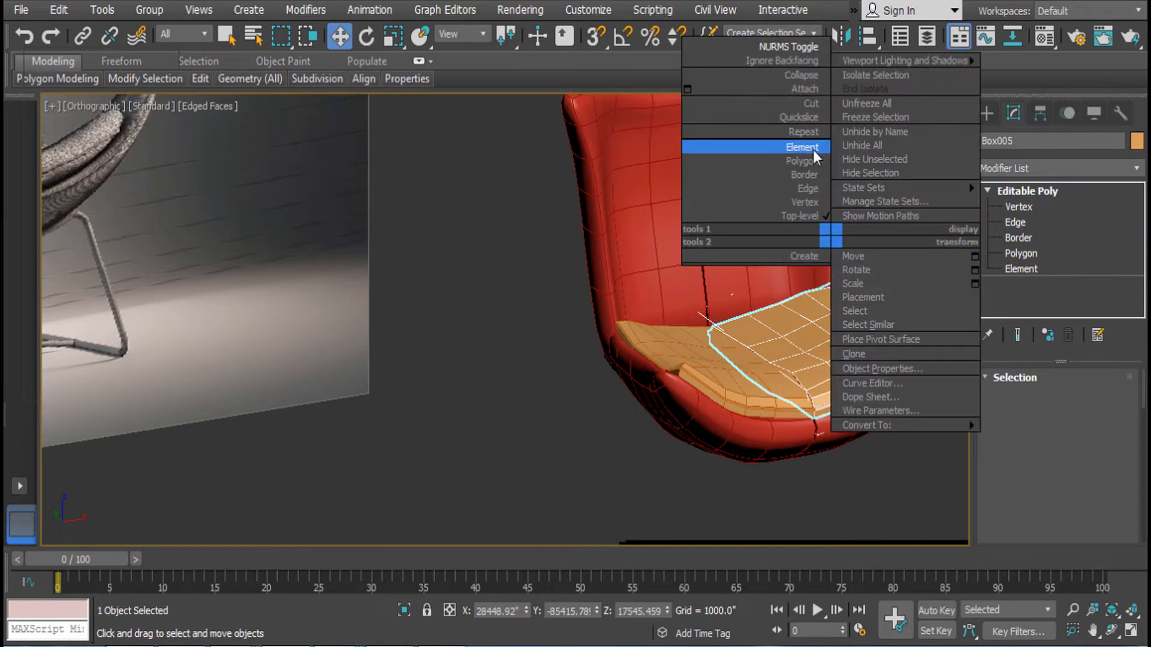
left_click(793, 46)
middle_click_drag(849, 239, 893, 312, "alt")
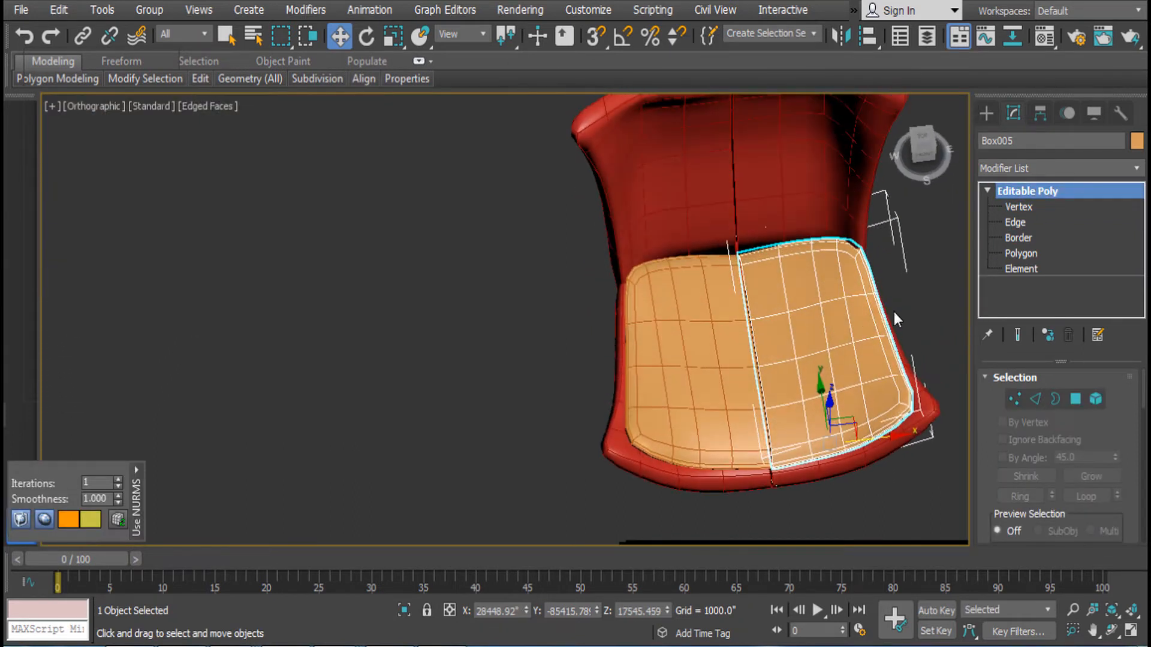
key("F4")
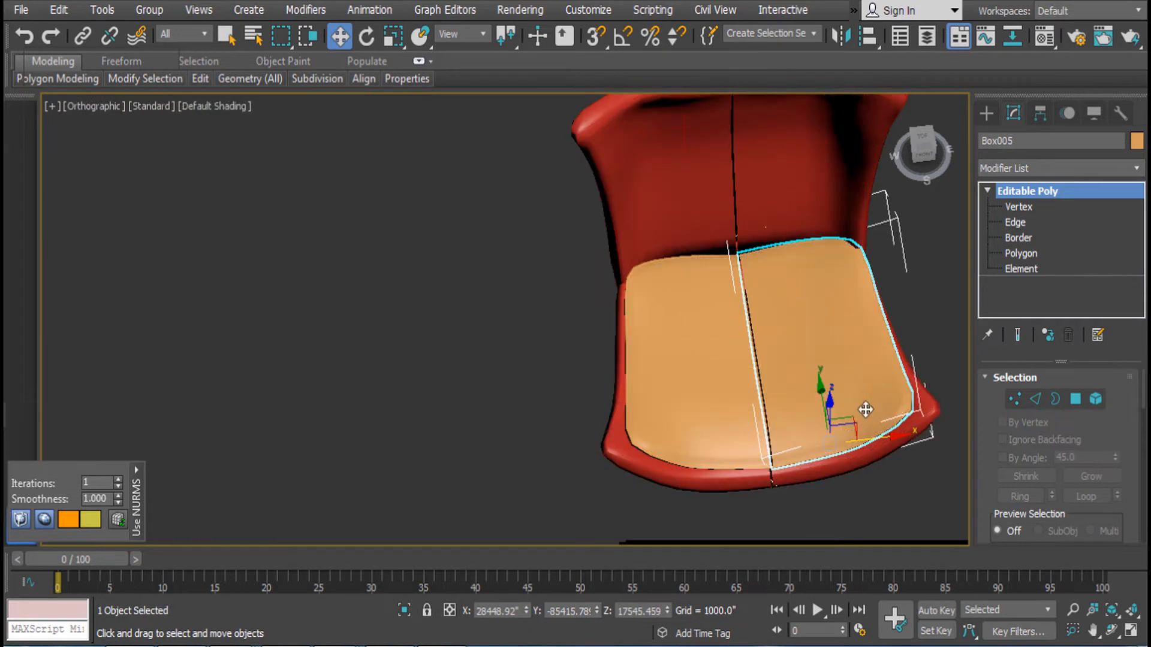
Examine the smoothed cushion's fit inside the whole chair shell with nothing selected
scroll(894, 300, "down", 3)
left_click(915, 326)
scroll(881, 411, "down", 2)
scroll(696, 471, "up", 6)
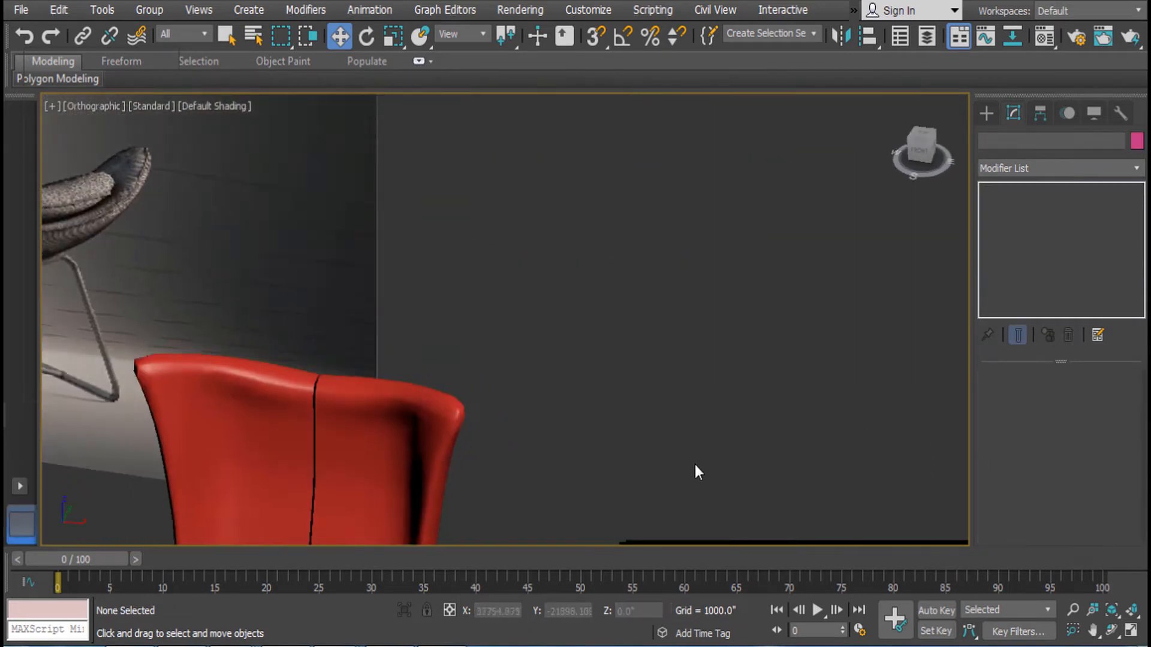
middle_click_drag(570, 536, 741, 344)
middle_click_drag(548, 441, 743, 316)
scroll(762, 370, "down", 3)
middle_click_drag(811, 340, 971, 336, "alt")
Select the vertices along the cushion's front end and move them slightly forward
left_click(843, 388)
left_click(1037, 205)
middle_click_drag(933, 225, 775, 278, "alt")
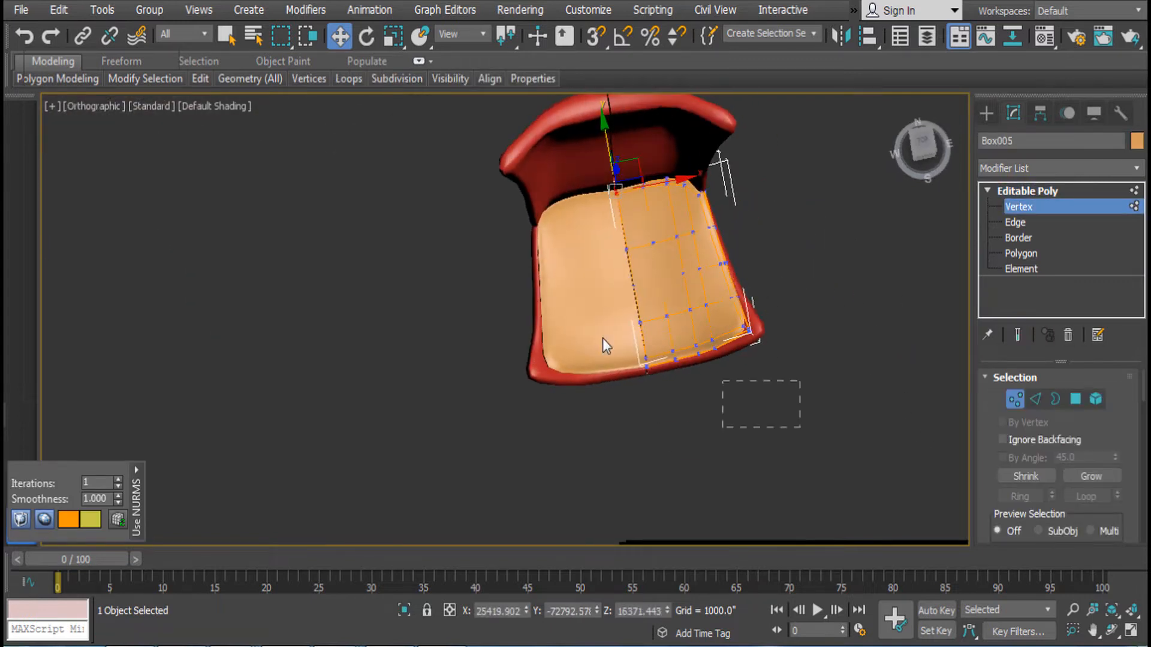
middle_click_drag(763, 376, 593, 329, "alt")
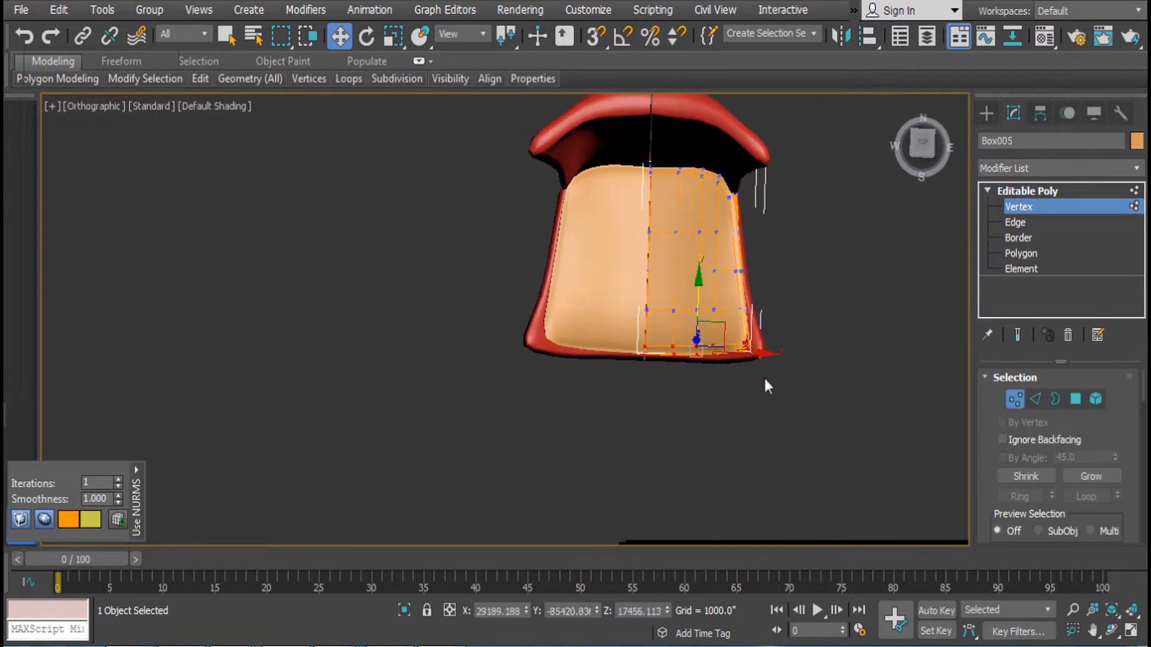
left_click_drag(695, 293, 700, 315)
middle_click_drag(700, 315, 706, 273, "alt")
scroll(706, 287, "up", 4)
key("r")
scroll(676, 417, "down", 2)
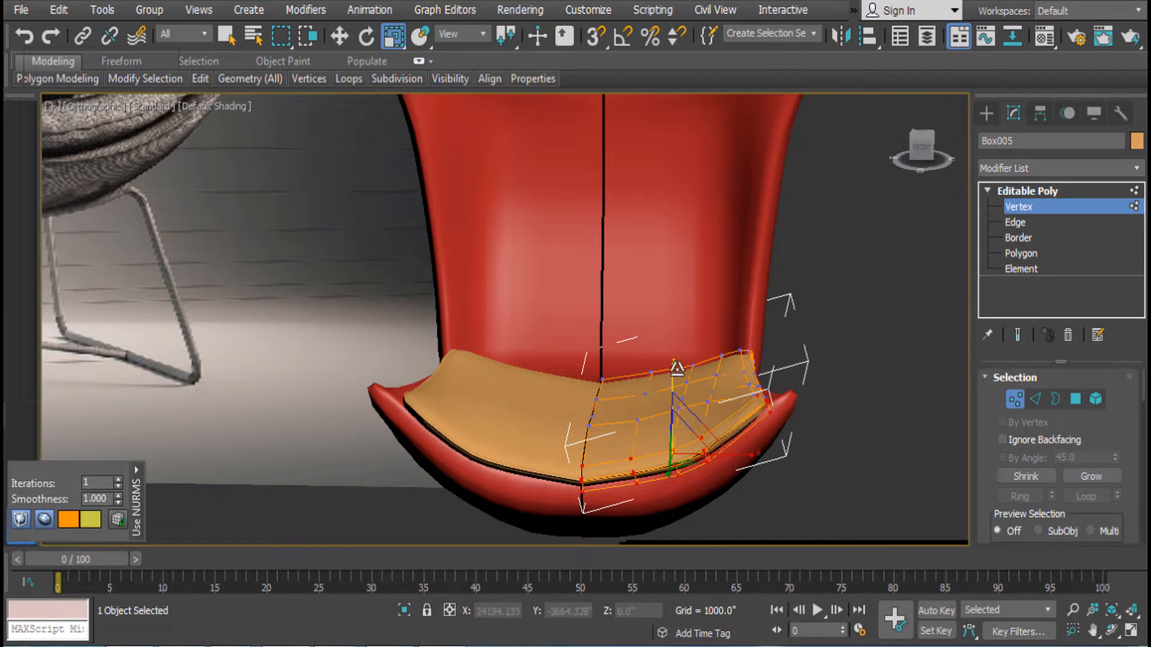
key("w")
middle_click_drag(673, 380, 750, 473, "alt")
Leave vertex editing and frame the selected cushion half in the Front view
middle_click_drag(629, 375, 800, 297, "alt")
left_click(946, 329)
left_click(1026, 207)
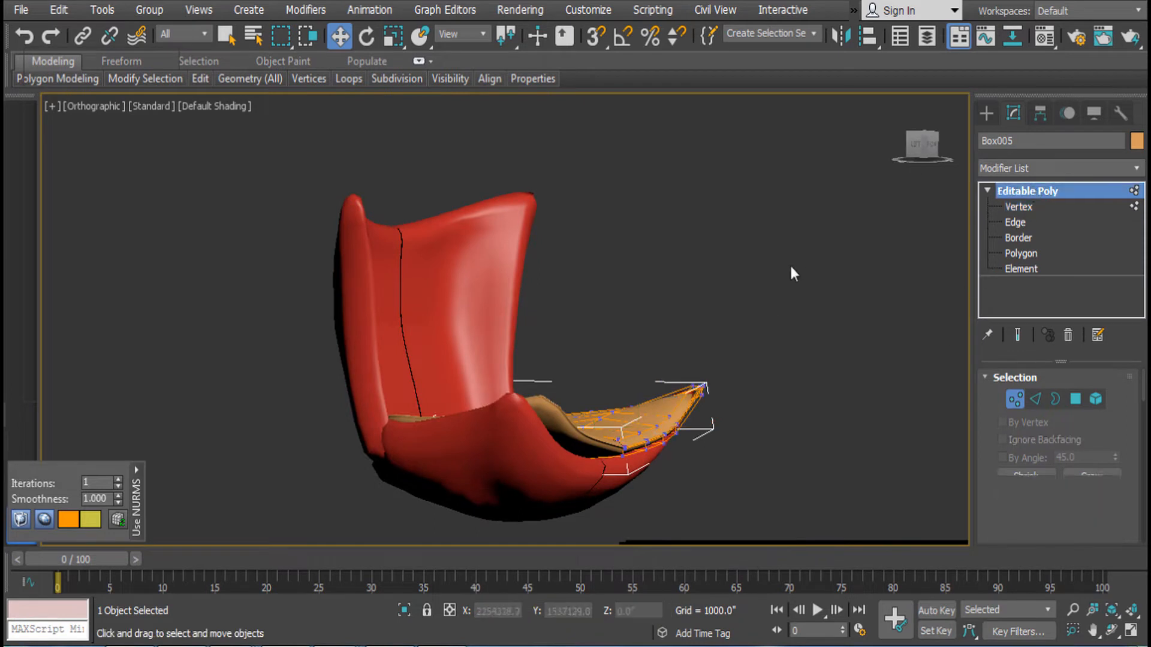
key("Delete")
key("ctrl+z")
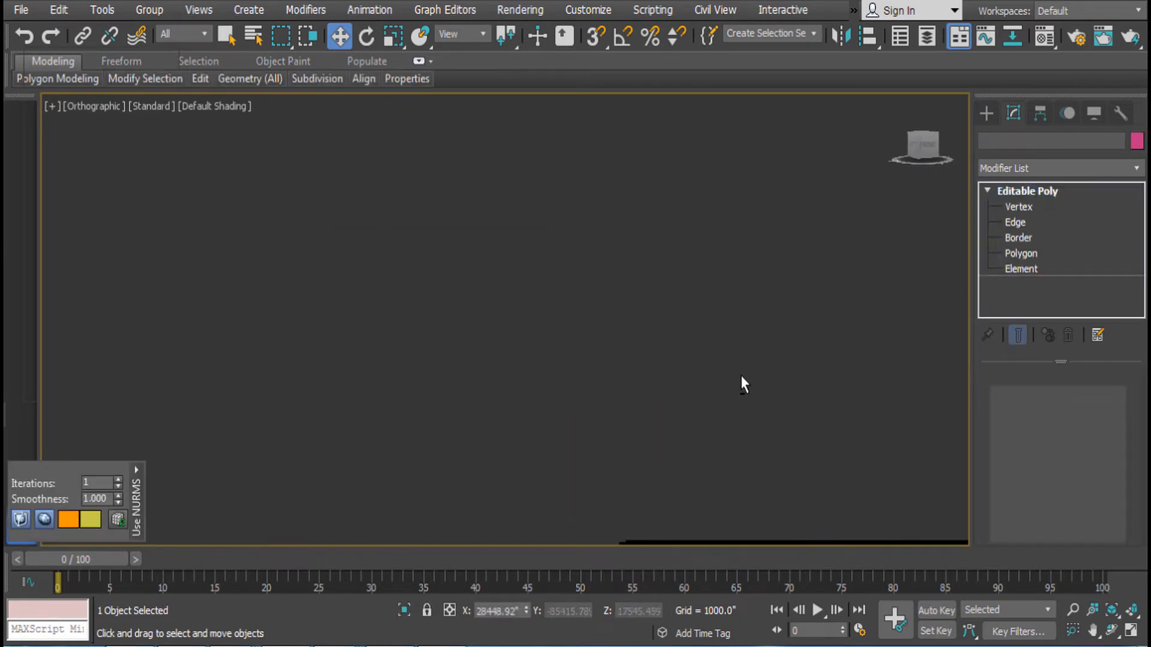
key("f")
key("z")
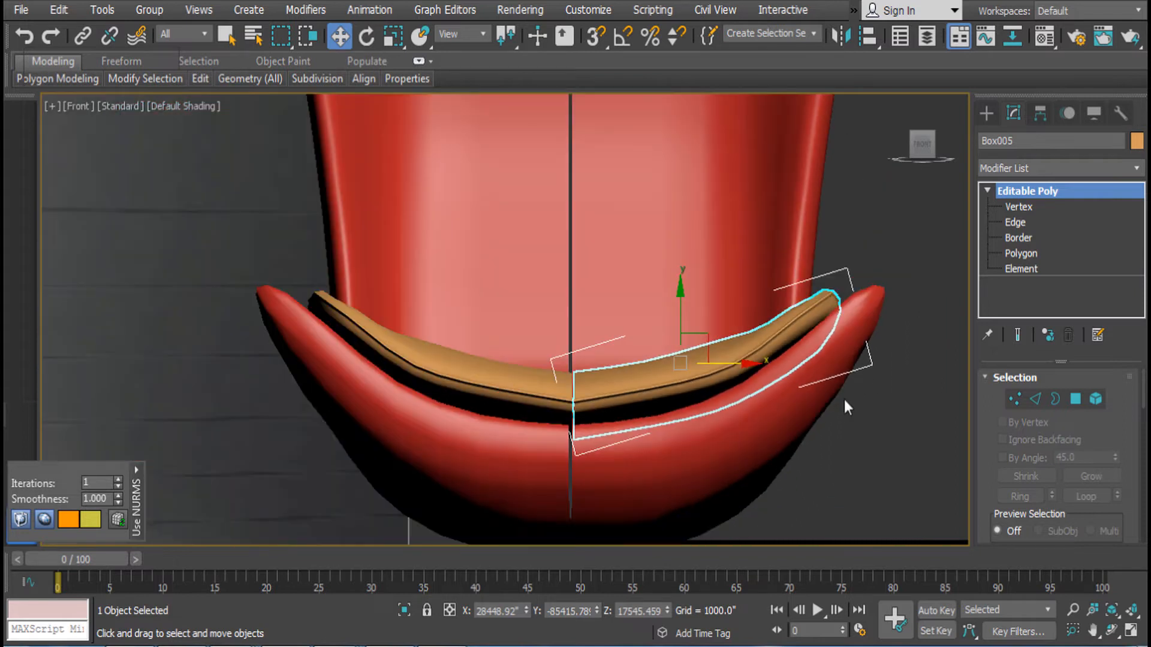
Compare the smoothed cushion with the reference image and inspect its front edge from several angles
scroll(844, 400, "down", 4)
middle_click_drag(844, 399, 851, 407, "alt")
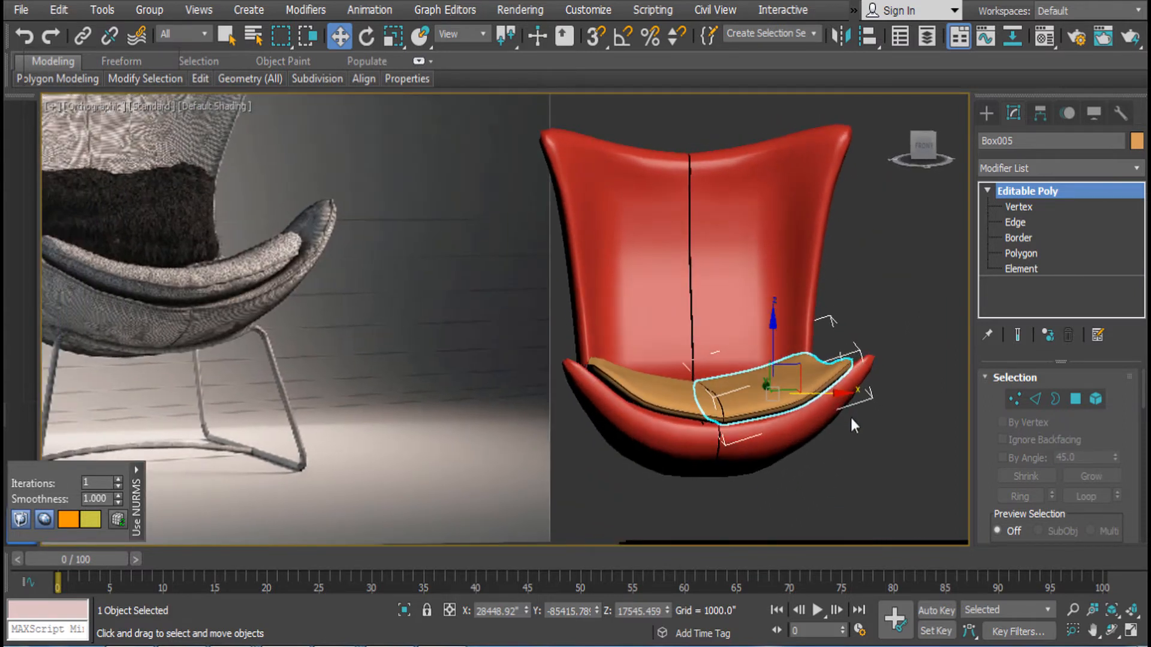
middle_click_drag(519, 462, 618, 493)
middle_click_drag(744, 405, 492, 353)
scroll(761, 362, "up", 2)
middle_click_drag(738, 381, 695, 443, "alt")
middle_click_drag(671, 355, 570, 296, "alt")
scroll(540, 288, "up", 4)
Turn off the cushion's NURMS smoothing and show edged faces for vertex editing
right_click(612, 346)
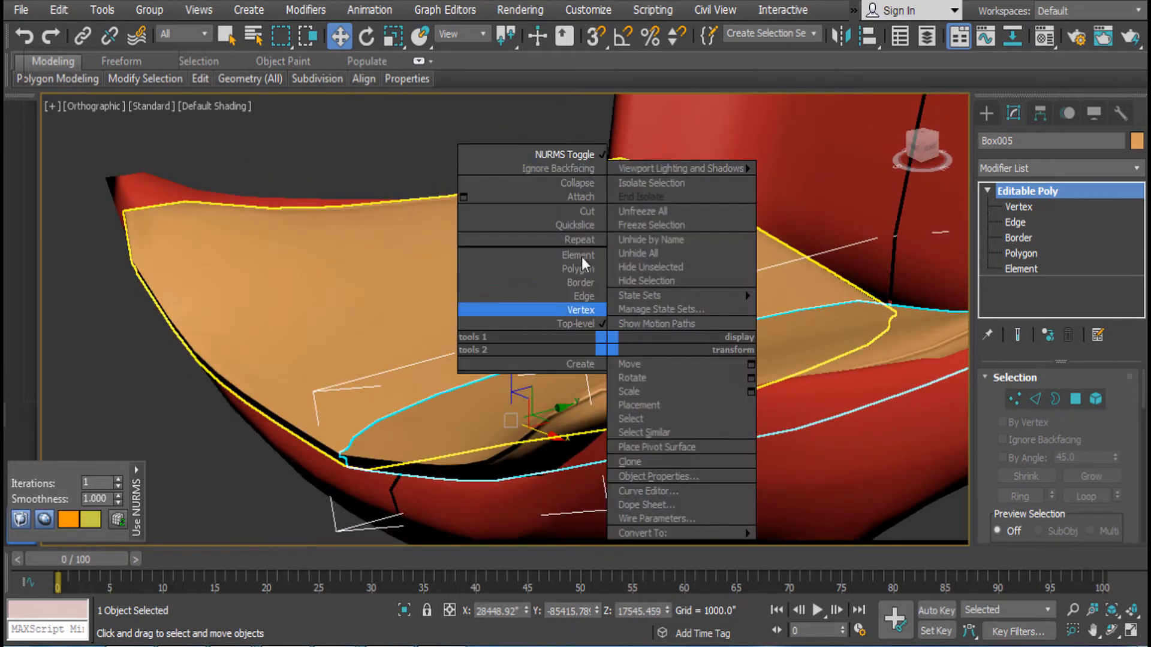
left_click(561, 157)
middle_click_drag(603, 301, 677, 312, "alt")
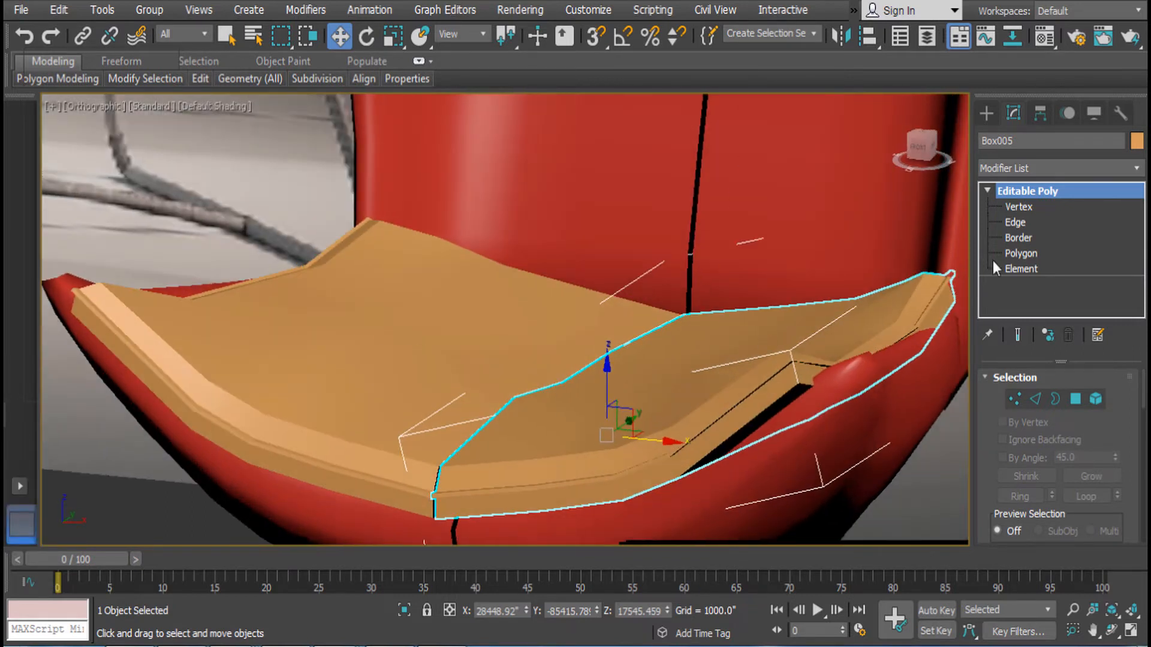
left_click(1019, 207)
mouse_move(787, 315)
middle_mouse_down("alt")
mouse_move(844, 388)
mouse_move(907, 390)
mouse_move(889, 358)
mouse_move(725, 313)
middle_mouse_up("alt")
key("F3")
key("F3")
key("F3")
key("F3")
key("F4")
Select the four vertices along the cushion half's top front edge and move them up and forward
left_click(741, 399)
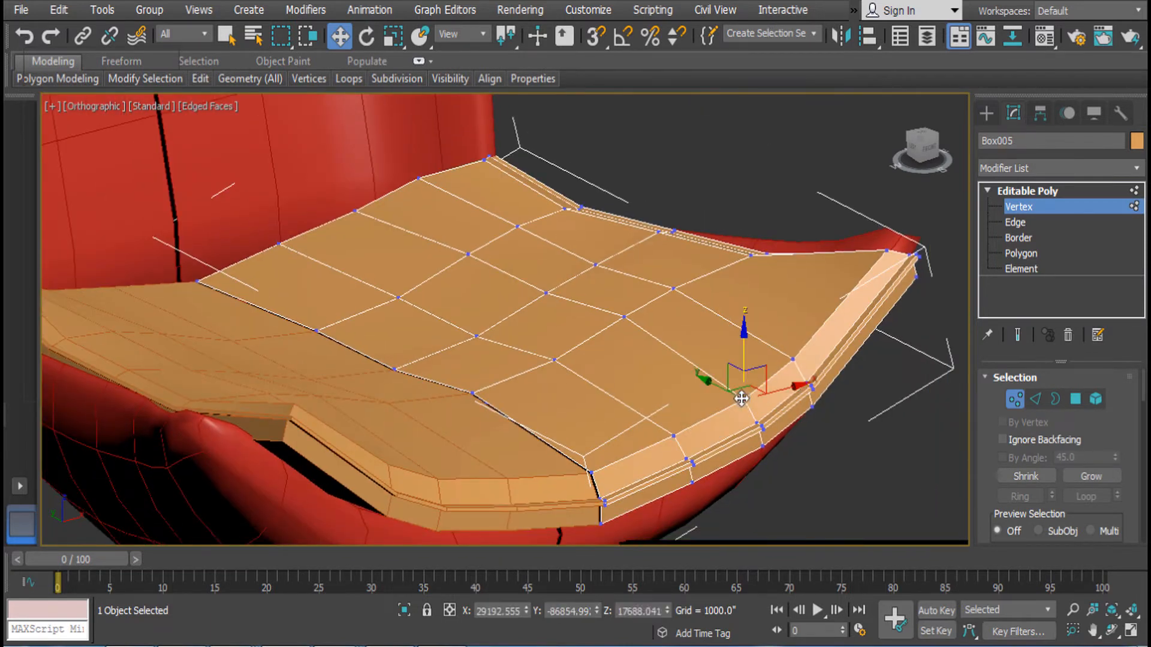
left_click(797, 357, "ctrl")
left_click(674, 436, "ctrl")
left_click(592, 472, "ctrl")
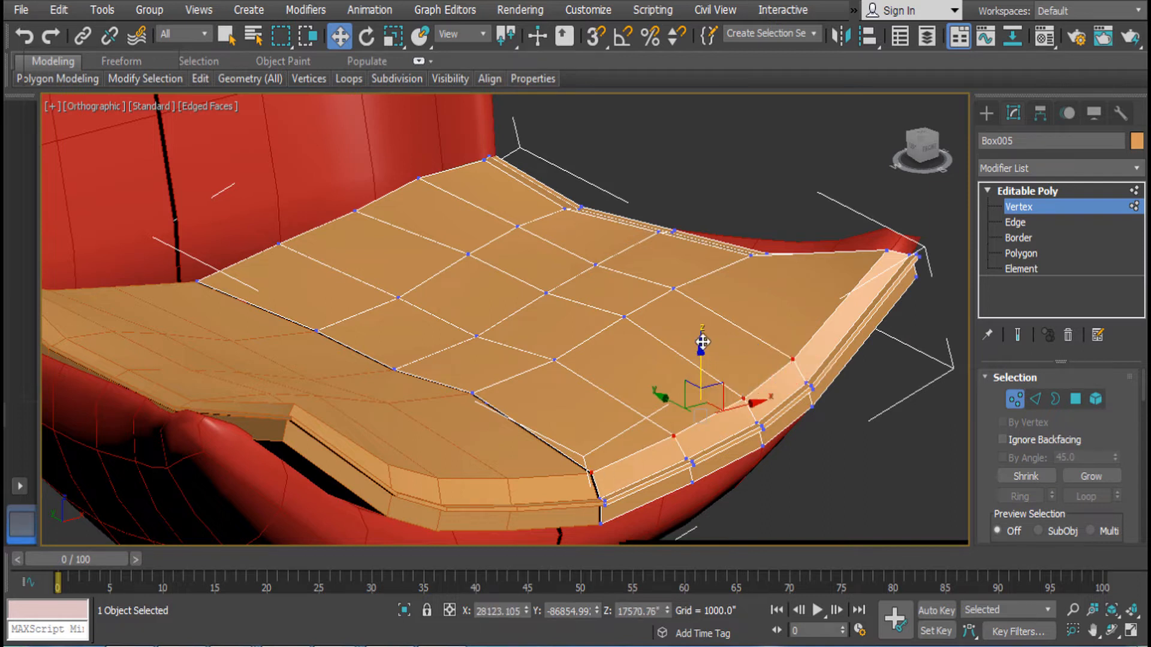
left_click_drag(703, 342, 702, 328)
middle_click_drag(711, 367, 721, 387, "alt")
left_click_drag(680, 372, 694, 379)
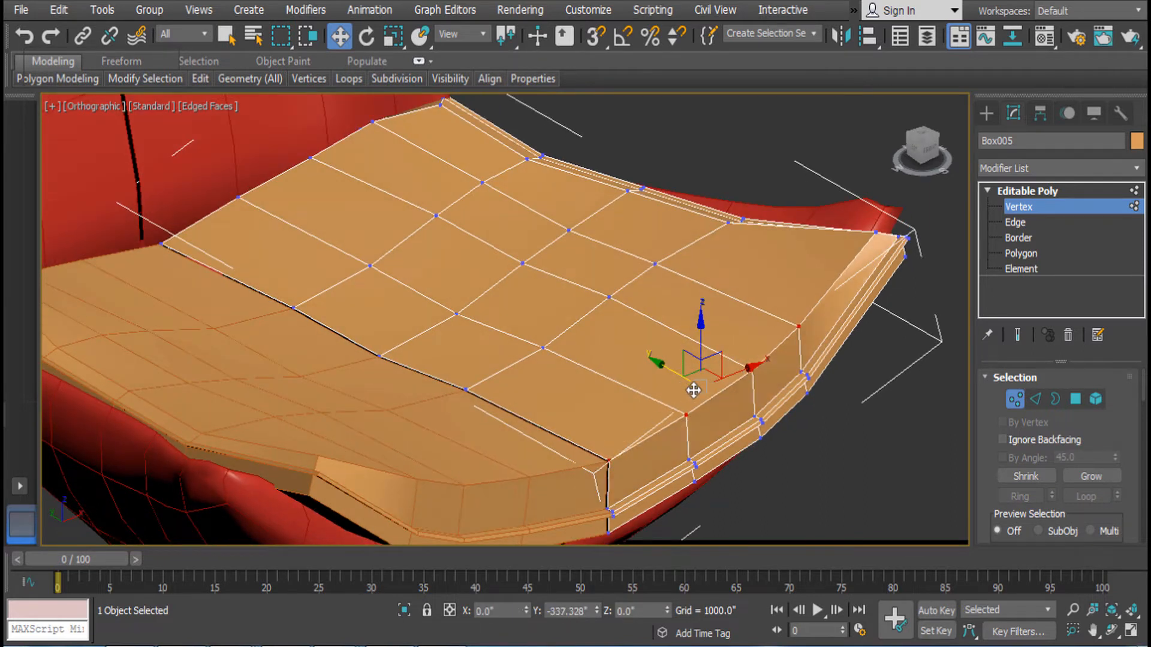
Turn NURMS smoothing back on and fine-tune the top front edge vertices against the rounded shape
right_click(767, 331)
left_click(710, 100)
middle_click_drag(800, 258, 629, 316, "alt")
middle_click_drag(759, 300, 594, 304, "alt")
left_click_drag(560, 304, 594, 330)
middle_click_drag(593, 330, 721, 326, "alt")
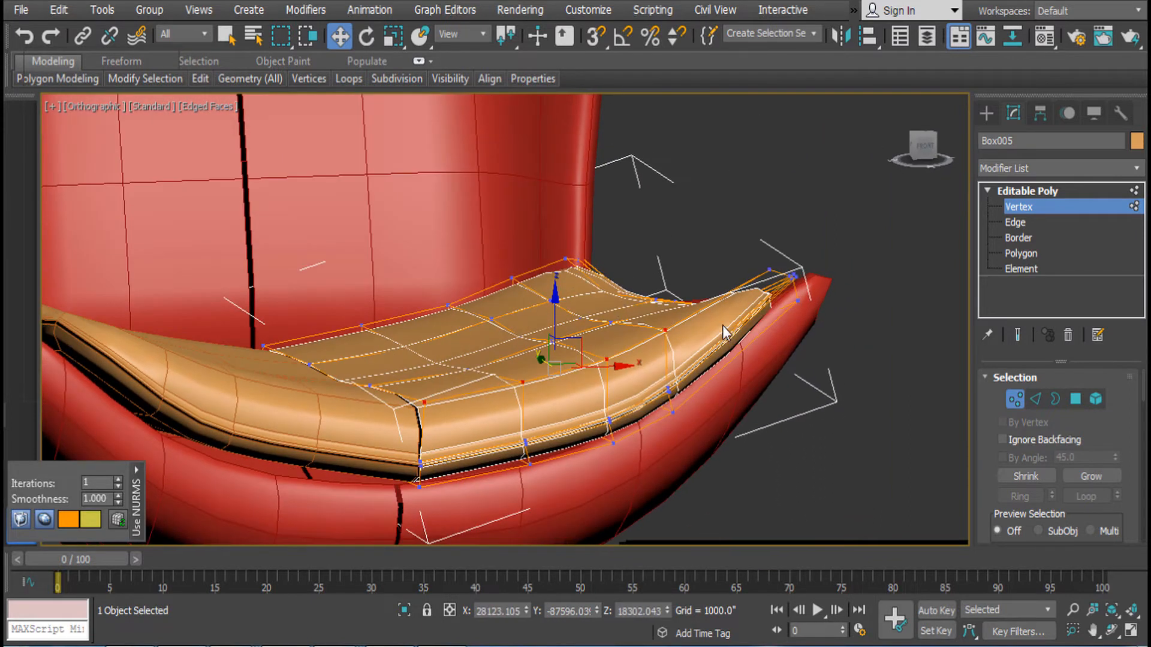
middle_click_drag(667, 300, 487, 223, "alt")
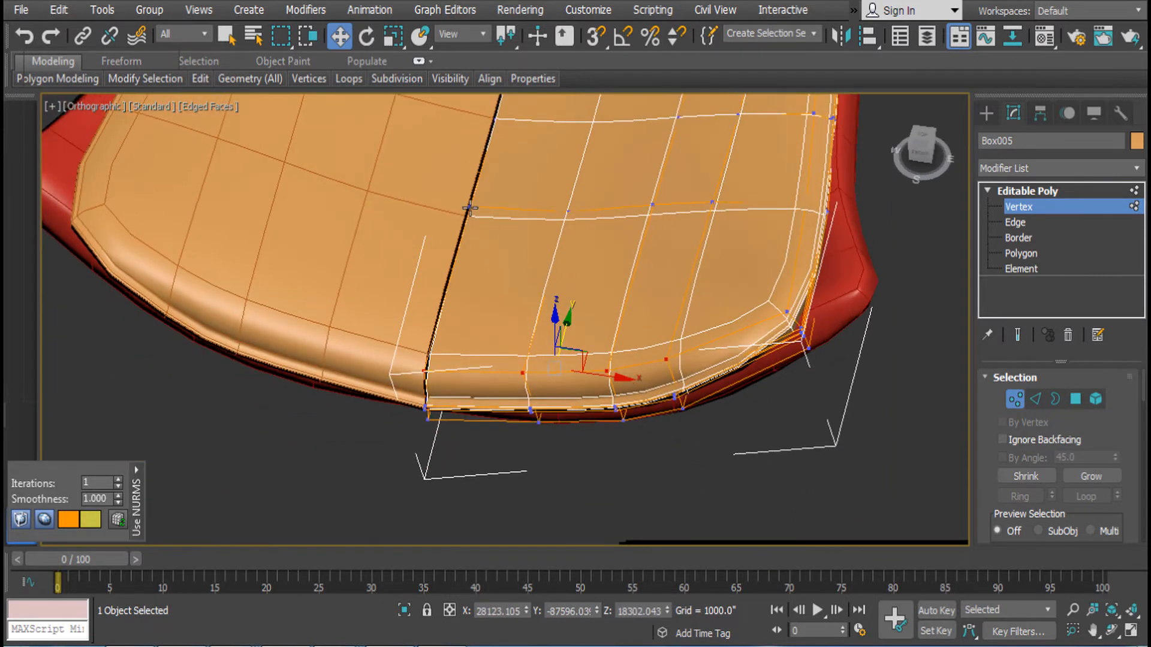
Select the row of top vertices just behind the cushion's front edge and adjust its position
left_click(469, 208)
left_click(570, 209, "ctrl")
left_click(652, 205, "ctrl")
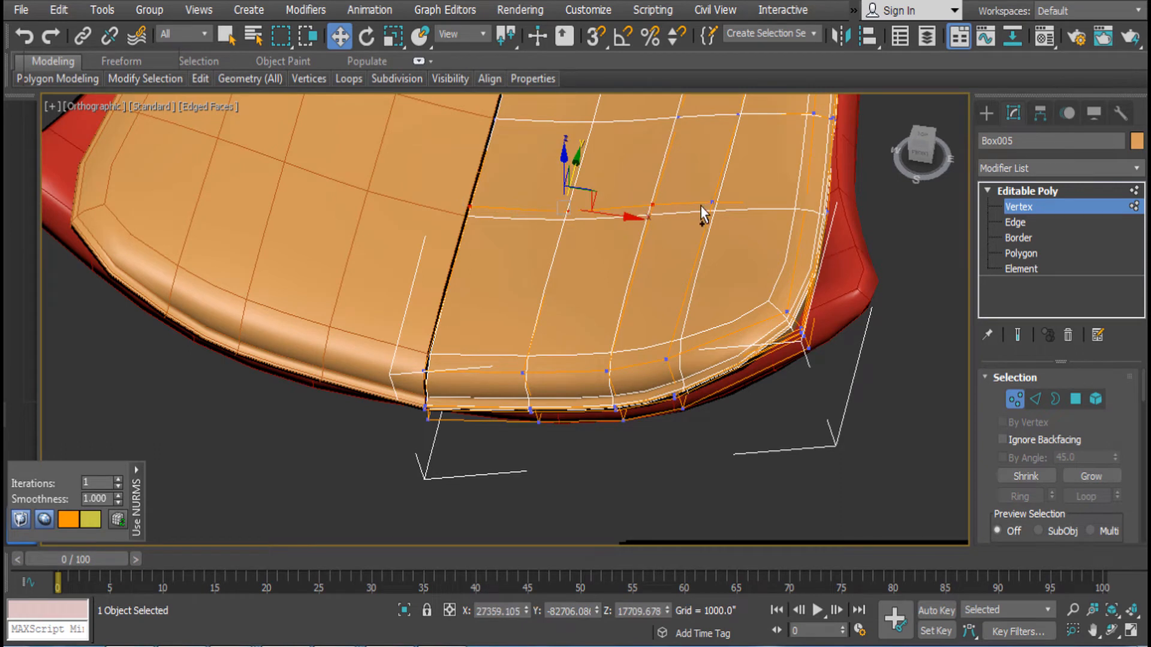
mouse_move(624, 240)
middle_mouse_down("alt")
mouse_move(609, 146)
mouse_move(678, 243)
mouse_move(631, 260)
middle_mouse_up("alt")
left_click_drag(650, 239, 539, 251)
middle_click_drag(538, 252, 681, 293, "alt")
Raise the middle row of the cushion's top vertices about 446"
left_click_drag(682, 259, 739, 347)
left_click_drag(711, 262, 710, 248)
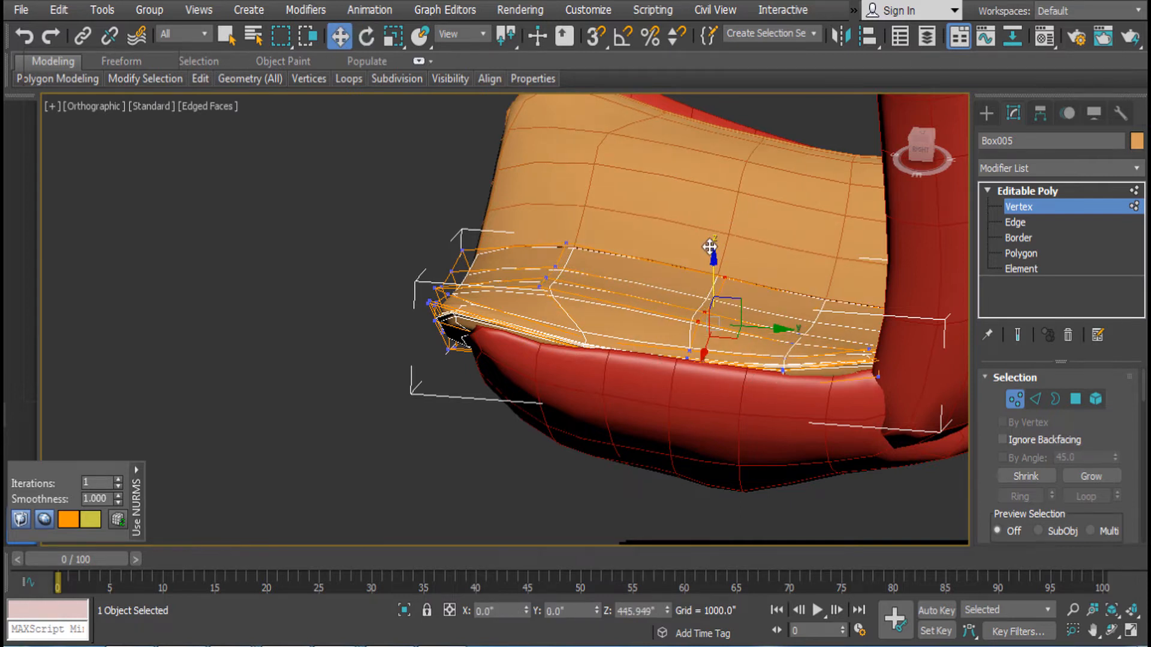
left_click_drag(720, 305, 711, 337)
middle_click_drag(711, 336, 880, 315, "alt")
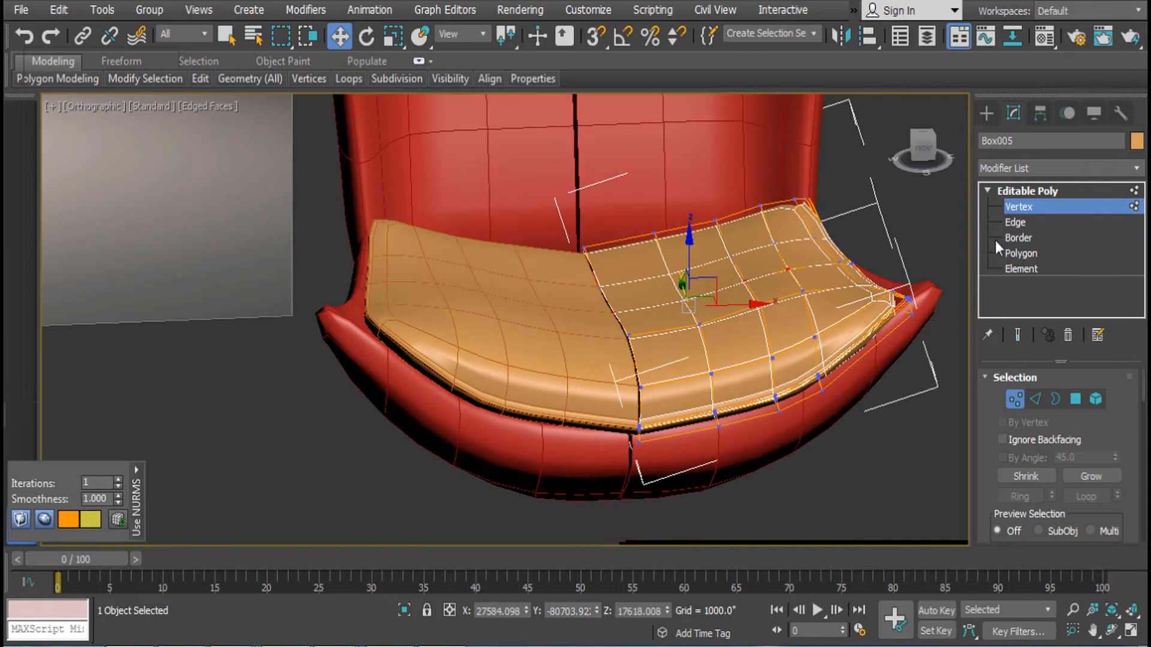
Slightly raise the row of top vertices in front of the cushion's rear edge
left_click(1016, 191)
middle_click_drag(766, 303, 712, 513, "alt")
left_click(887, 347)
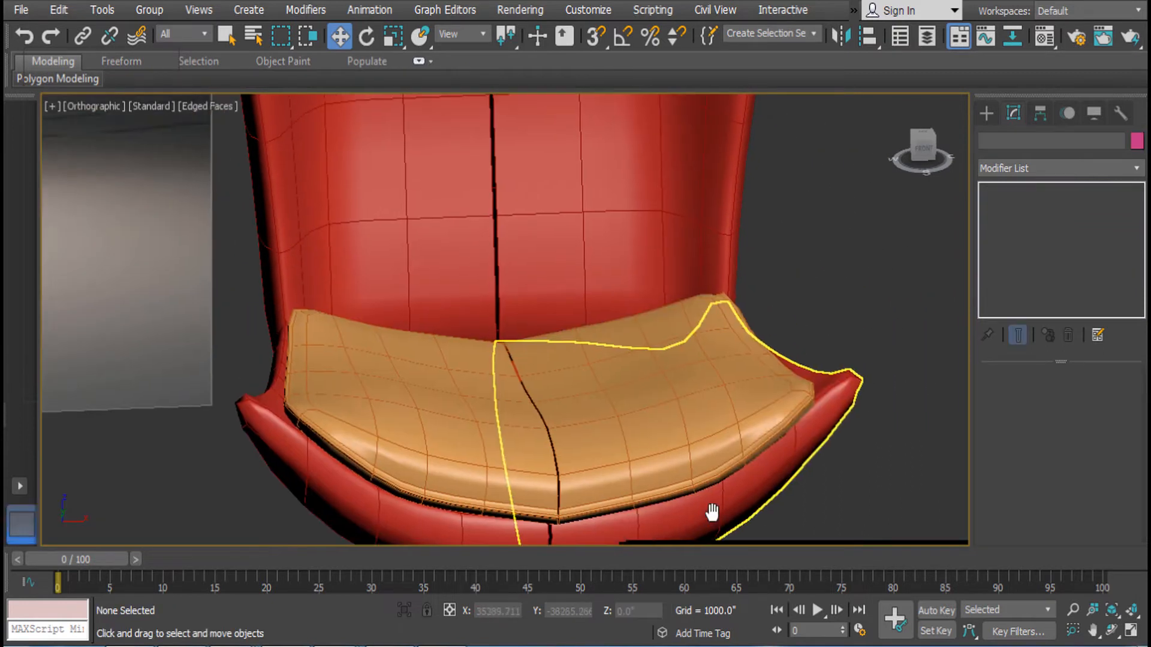
left_click(771, 398)
middle_click_drag(771, 398, 663, 419, "alt")
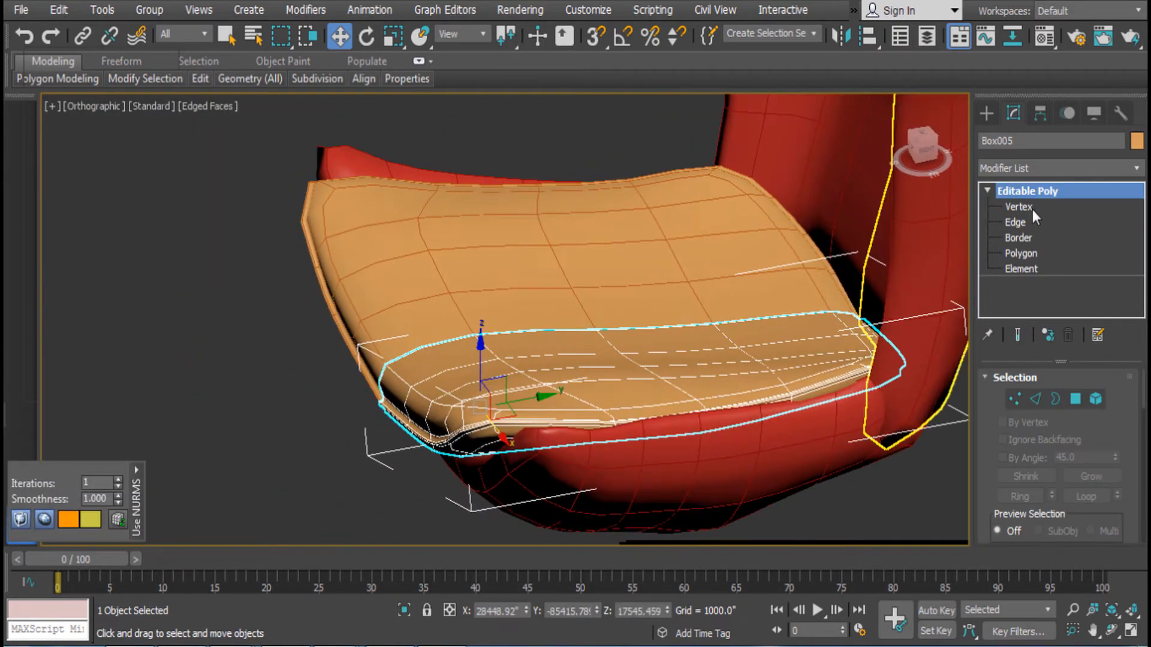
left_click(1030, 207)
middle_click_drag(819, 275, 729, 325, "alt")
left_click_drag(776, 407, 777, 407)
left_click_drag(745, 304, 745, 292)
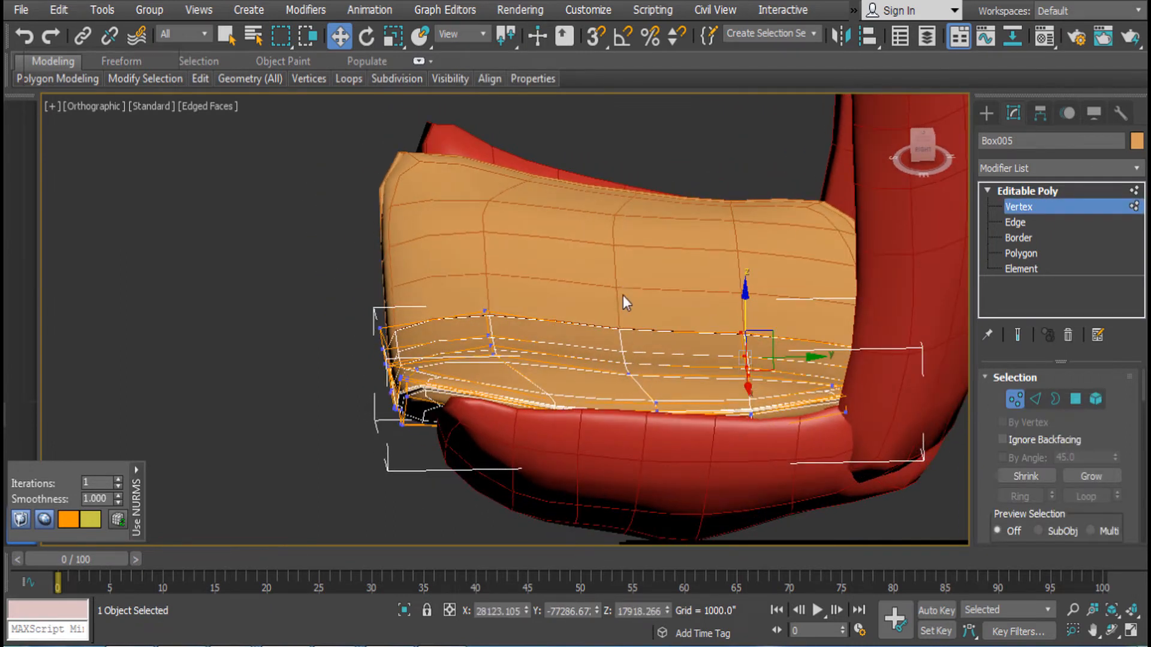
Move the row of top vertices just behind the cushion's front edge back about 1222"
left_click_drag(650, 384, 683, 350)
scroll(566, 365, "up", 2)
left_click_drag(471, 267, 531, 381)
middle_click_drag(530, 381, 440, 264, "alt")
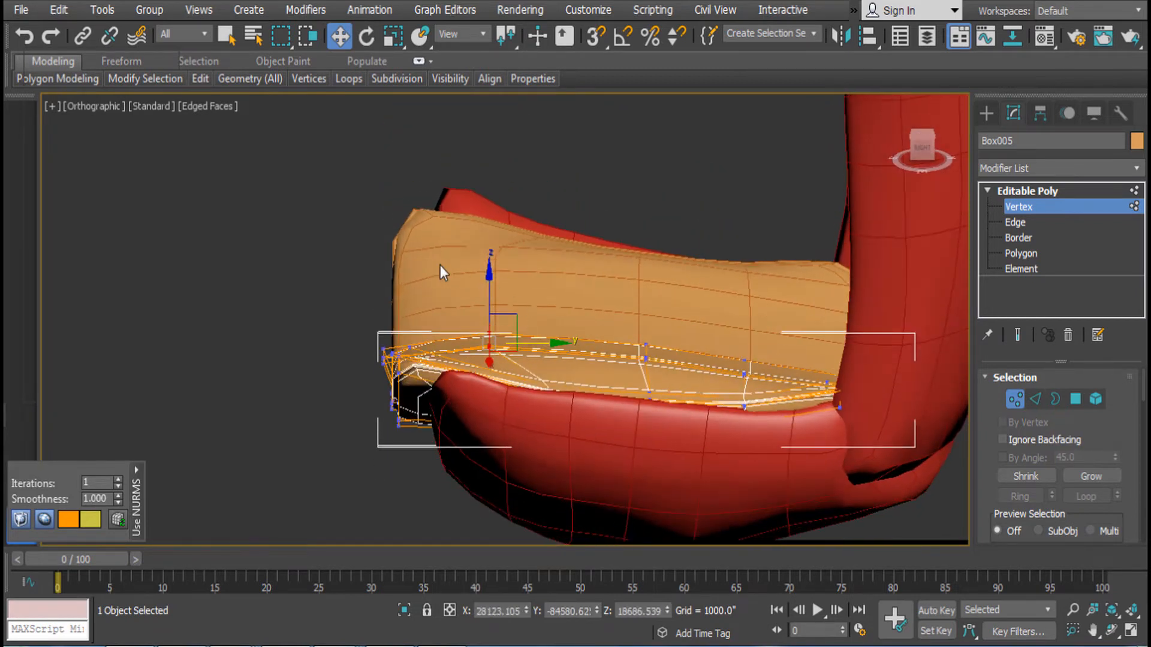
left_click_drag(557, 344, 600, 346)
middle_click_drag(652, 420, 887, 336, "alt")
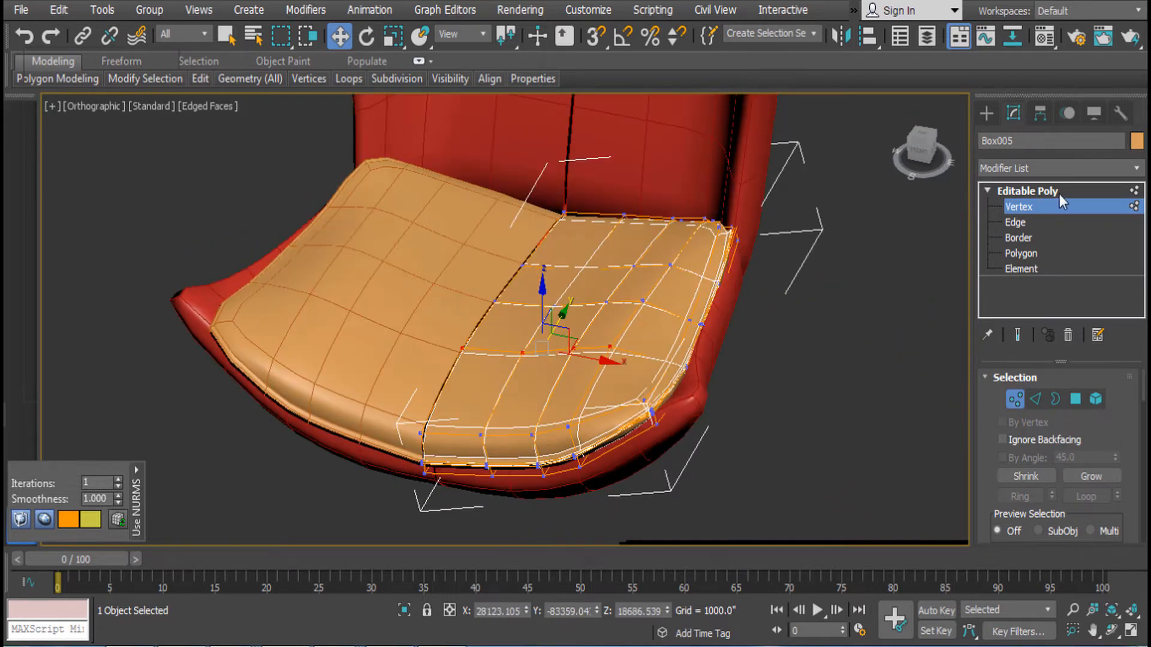
Move the outer column of interior top vertices toward the cushion's side, the front one about 1433" and the rear one about 963"
left_click(1059, 193)
left_click(907, 230)
left_click(604, 318)
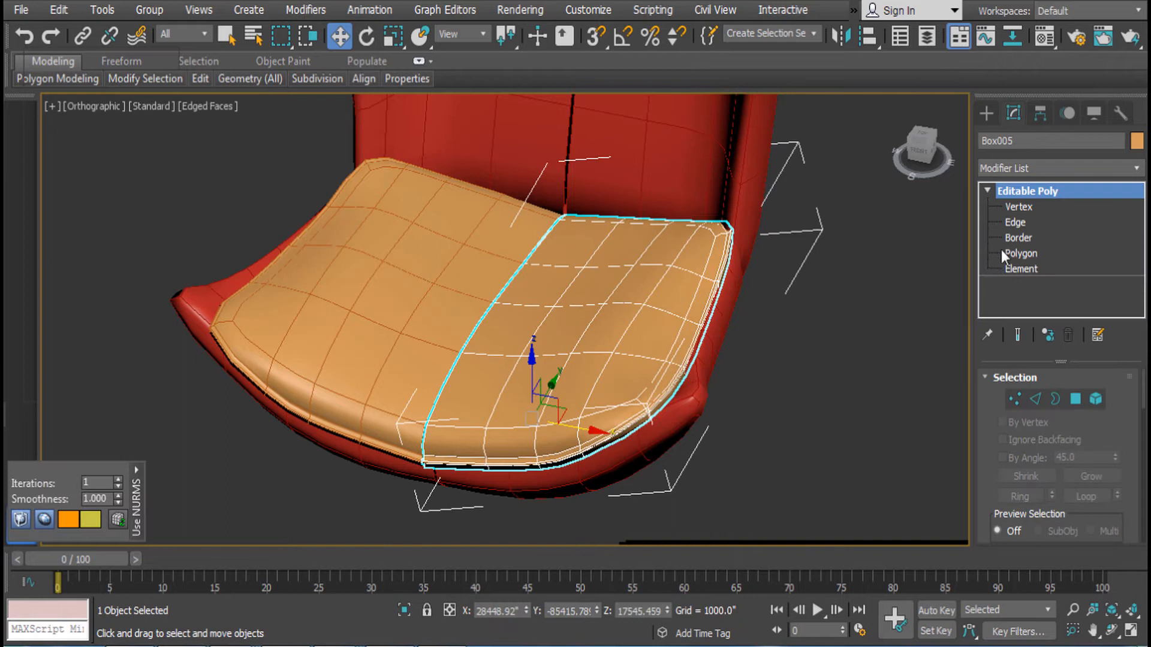
left_click(1019, 206)
middle_click_drag(756, 326, 710, 344, "alt")
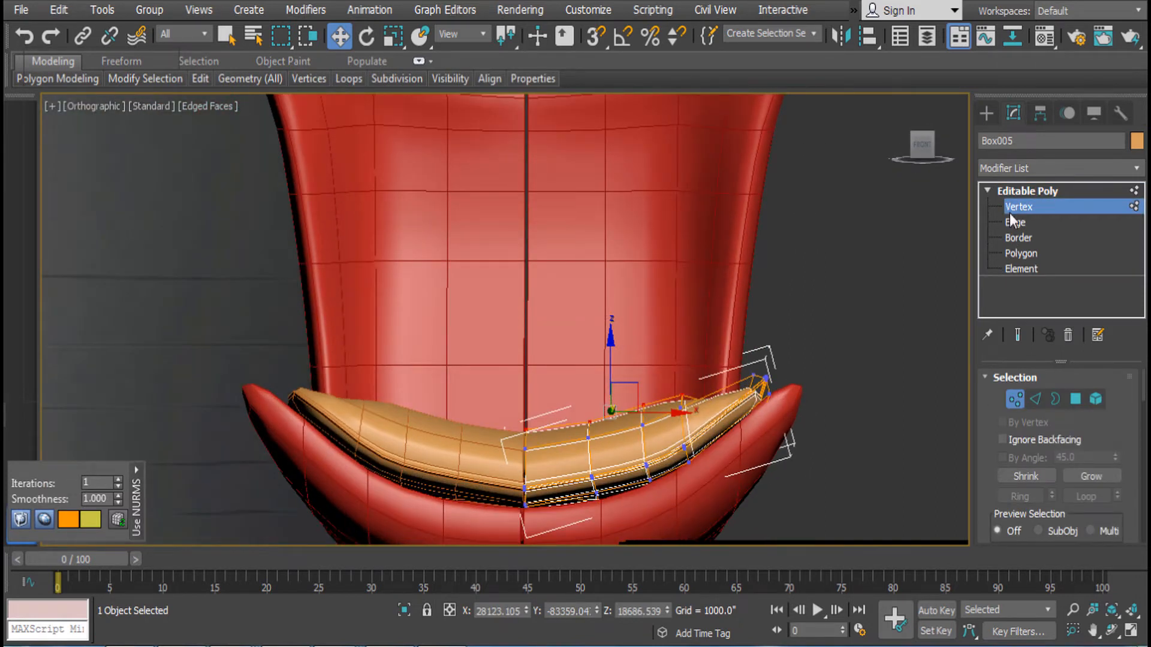
middle_click_drag(917, 294, 890, 351, "alt")
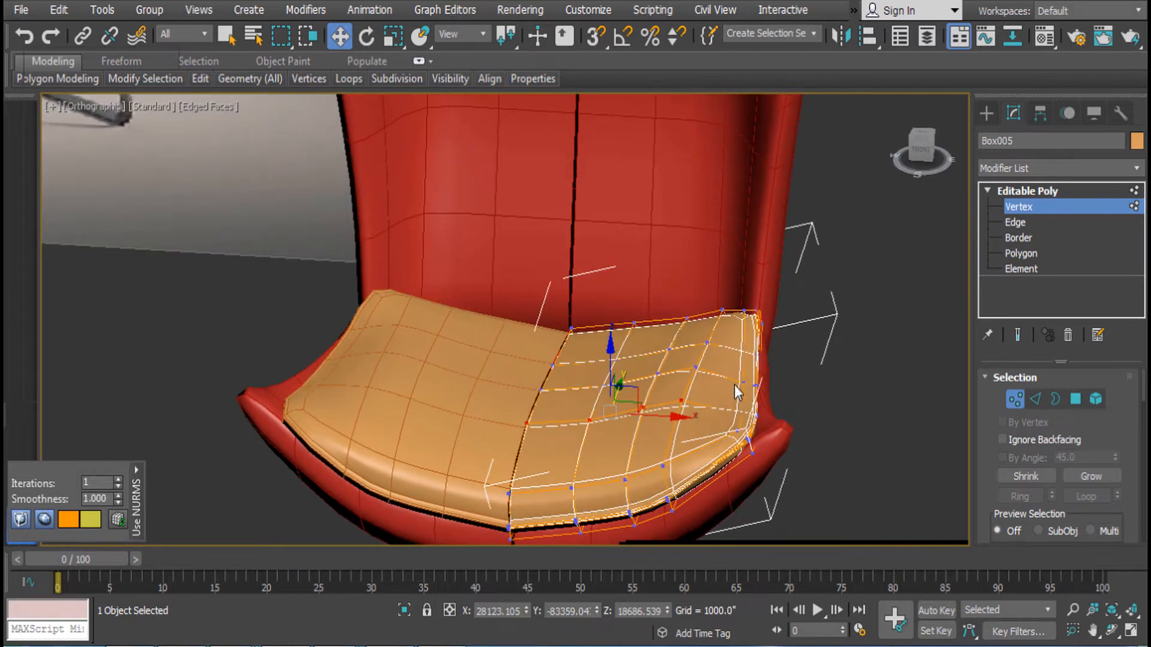
left_click(697, 364)
left_click_drag(727, 369, 759, 376)
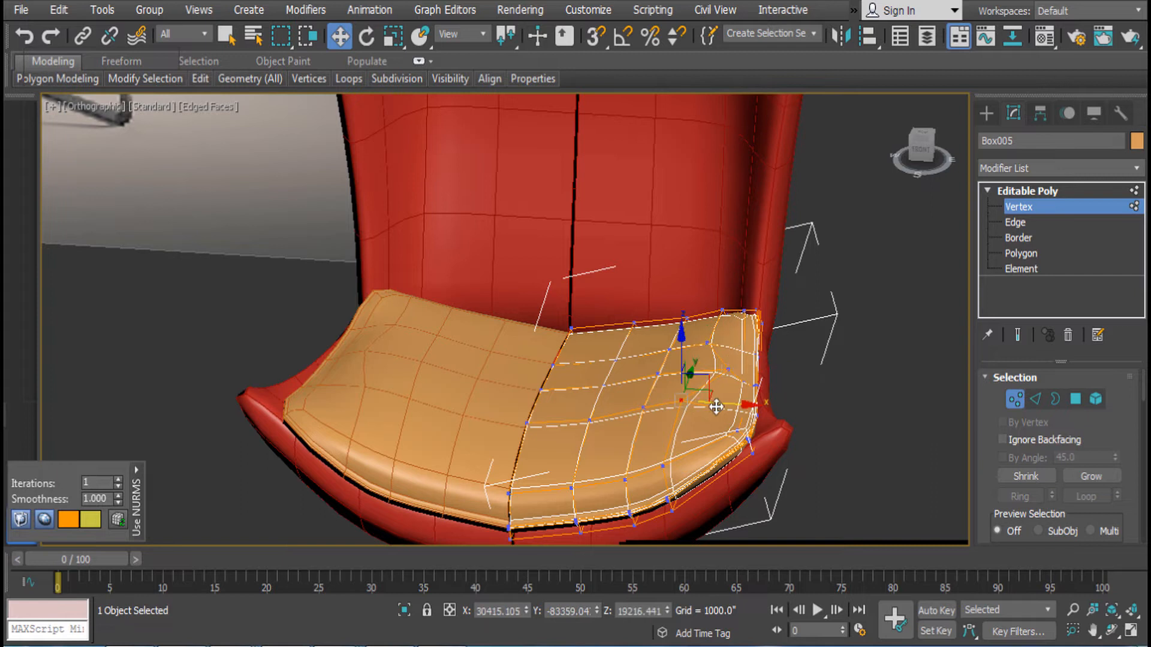
mouse_move(770, 413)
middle_mouse_down("alt")
mouse_move(719, 435)
mouse_move(750, 402)
middle_mouse_up("alt")
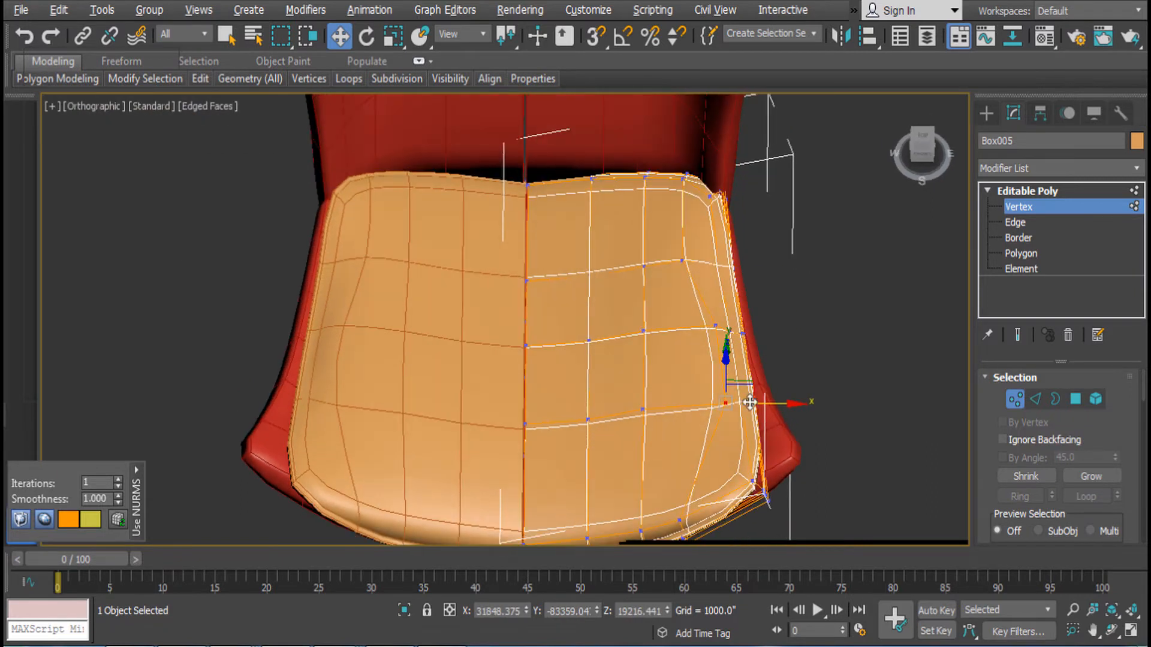
left_click_drag(715, 259, 747, 258)
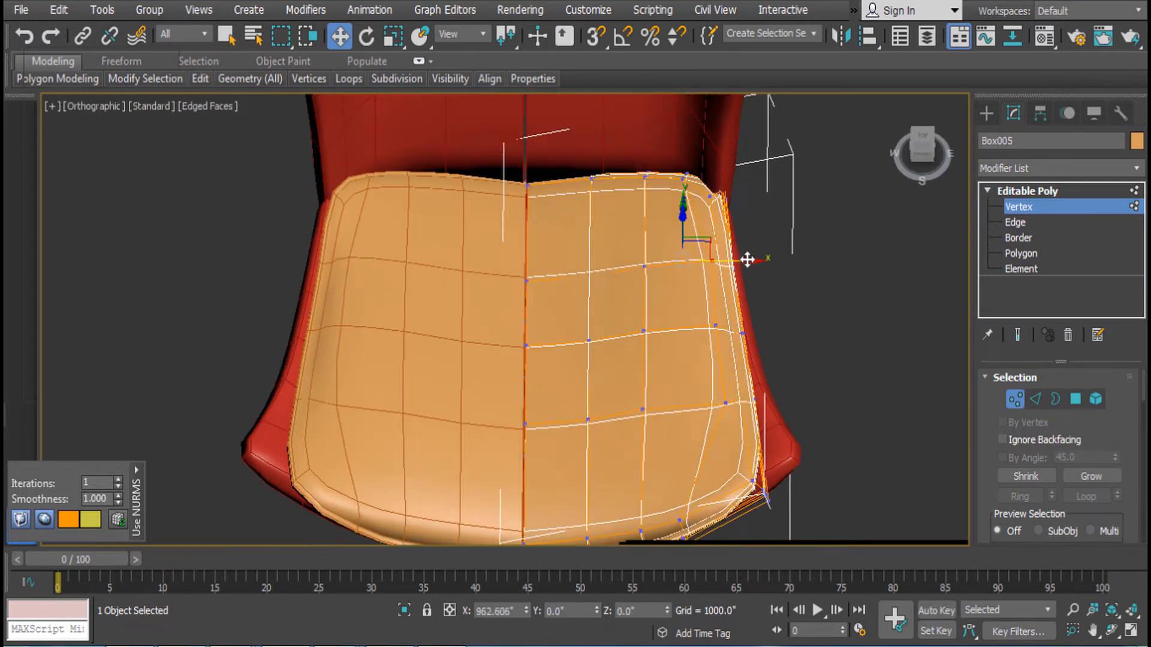
Raise the cushion's rear outer interior top vertex about 414" and finish the vertex editing
middle_click_drag(687, 184, 627, 270, "alt")
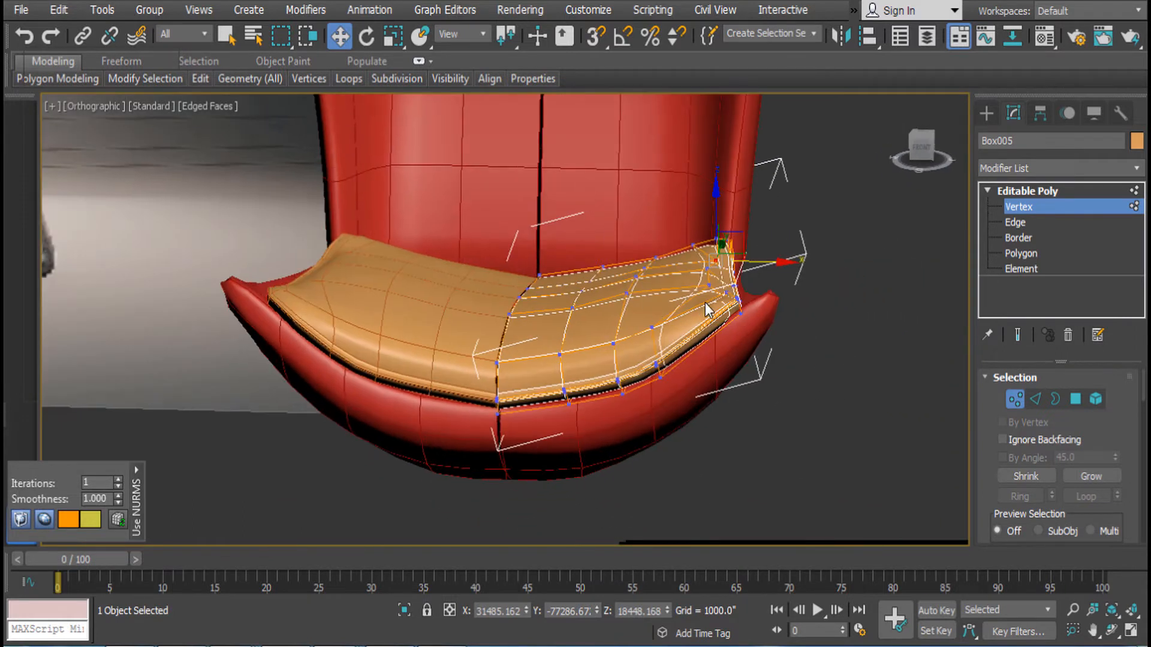
left_click_drag(710, 252, 710, 221)
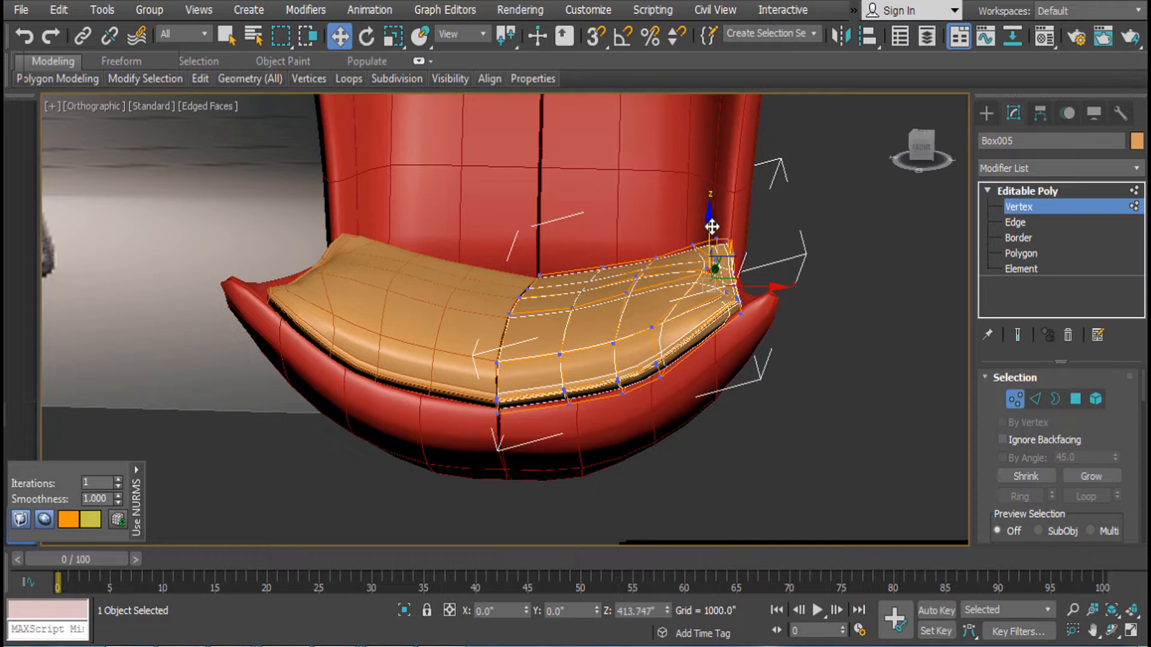
left_click_drag(678, 329, 693, 330)
left_click_drag(667, 256, 675, 258)
left_click(1020, 190)
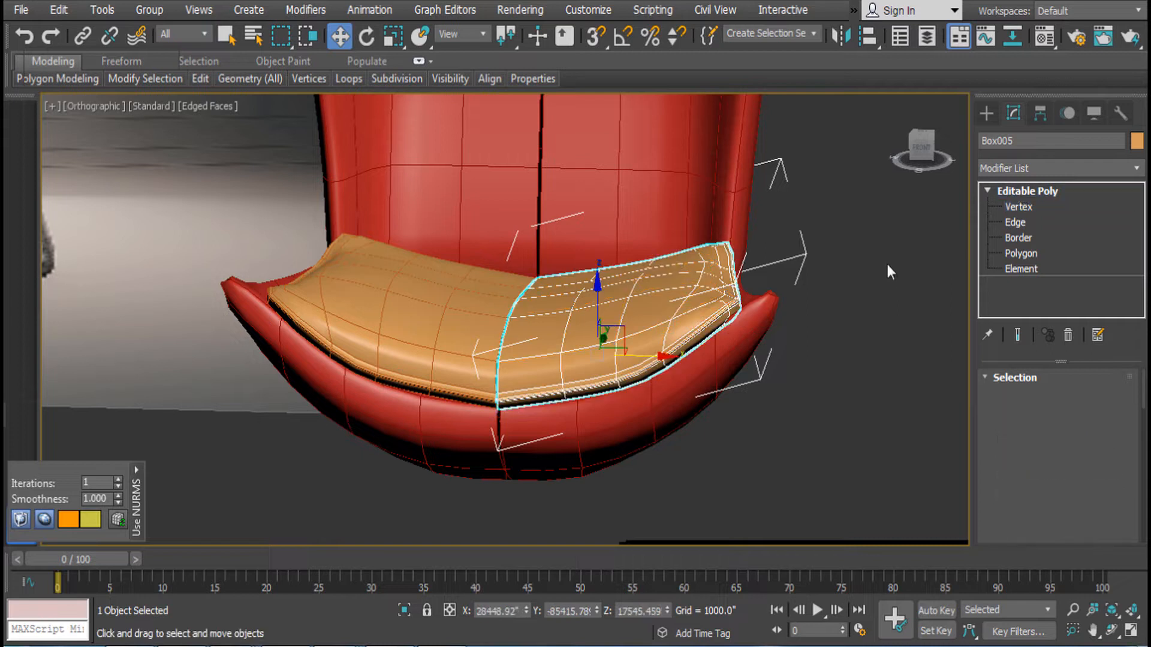
Deselect the cushion and turn off edged-face display to compare the shaded chair with the reference image
left_click(758, 430)
scroll(757, 431, "down", 8)
middle_click_drag(757, 431, 786, 478)
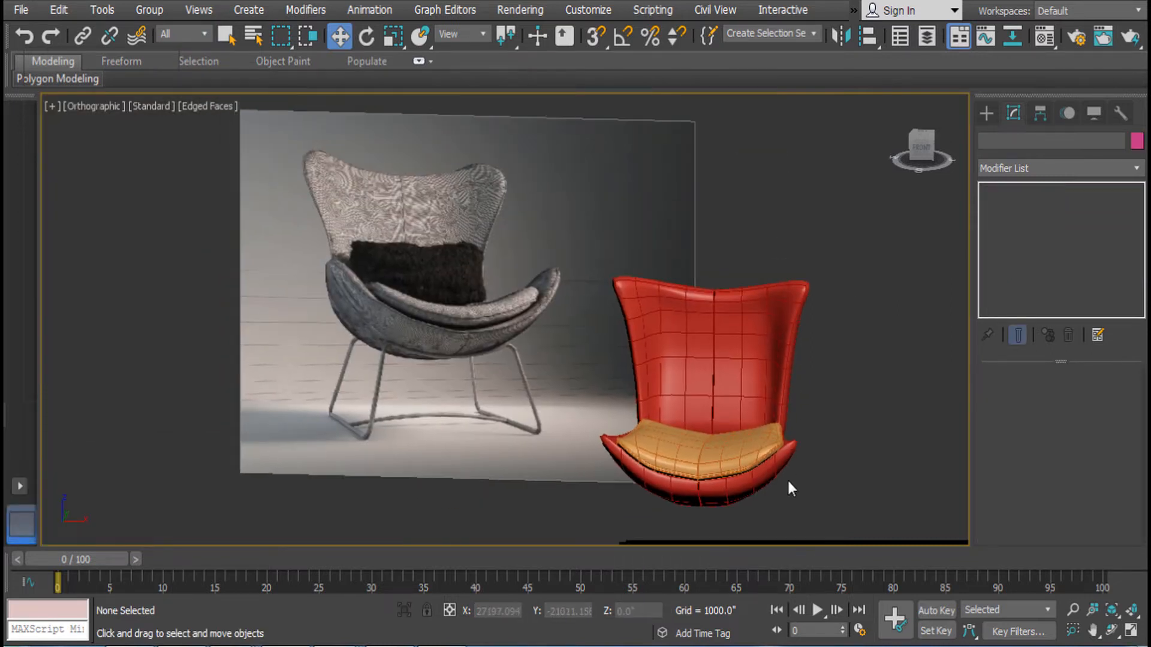
key("F4")
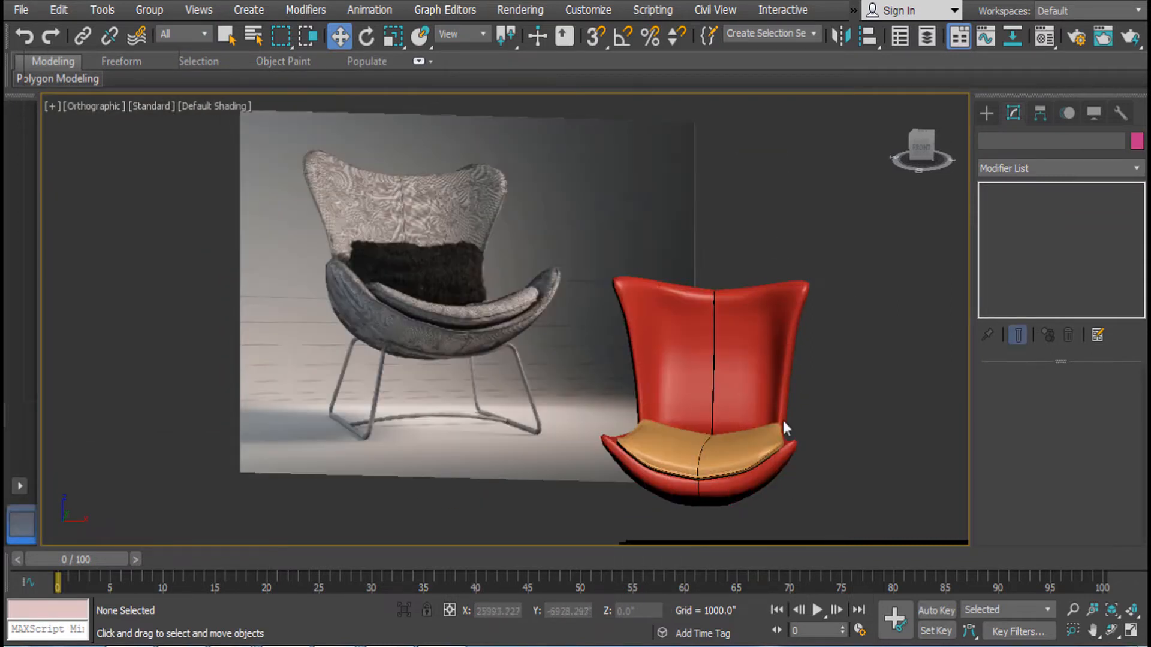
middle_click_drag(783, 424, 795, 457, "alt")
middle_click_drag(877, 485, 830, 390)
scroll(829, 390, "up", 3)
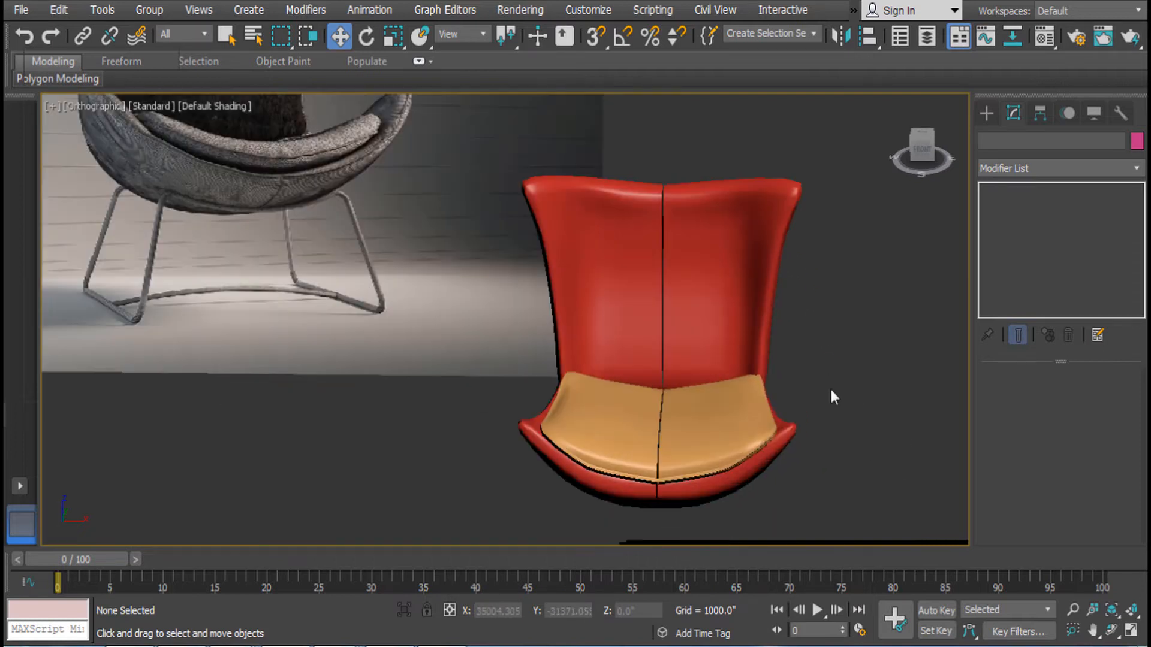
key("ctrl+s")
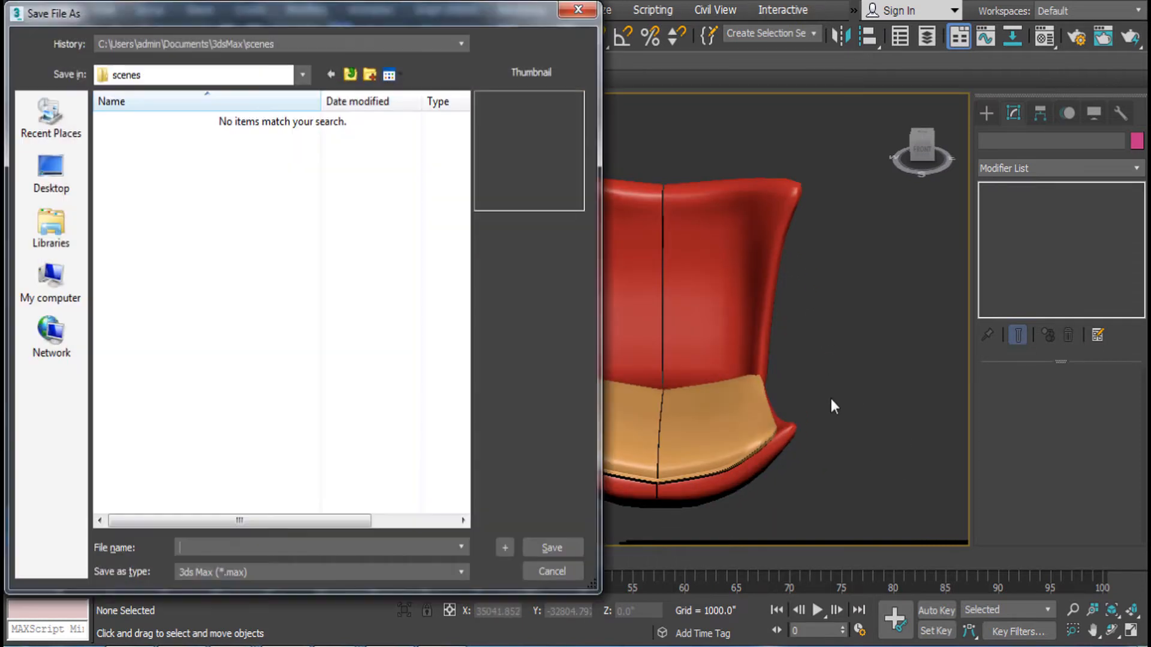
left_click(582, 11)
middle_click_drag(584, 265, 685, 371)
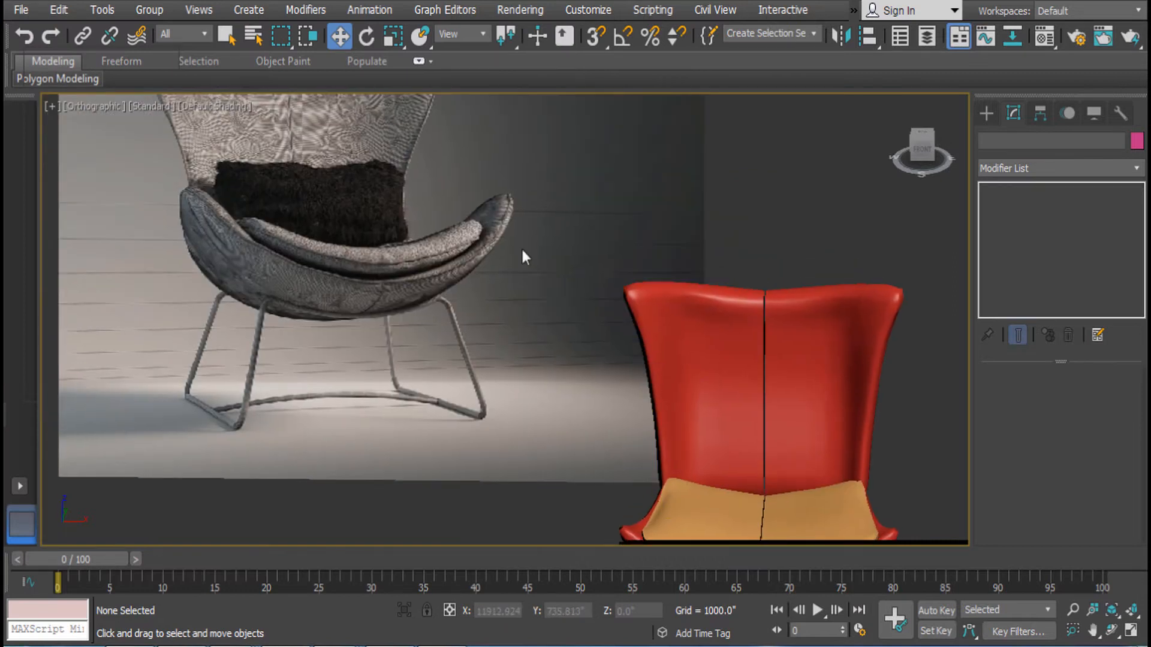
middle_click_drag(516, 258, 488, 270)
middle_click_drag(560, 329, 492, 302)
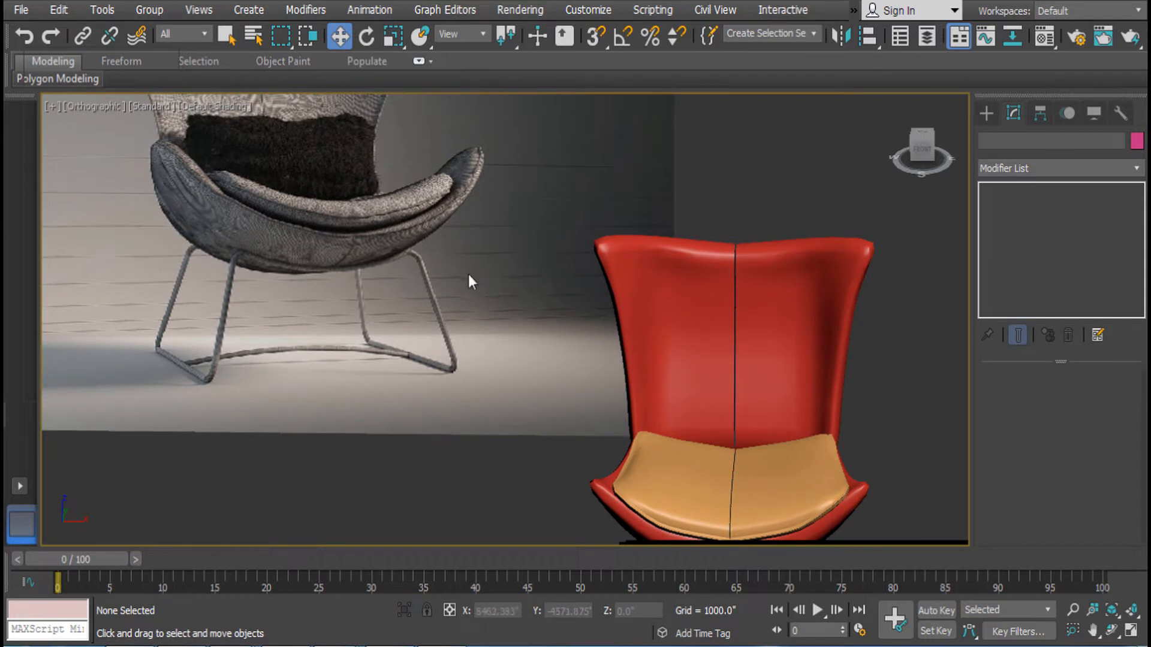
Set up the Line spline tool in the front view with smooth initial and drag types
key("f")
scroll(292, 335, "up", 5)
middle_click_drag(293, 334, 200, 254)
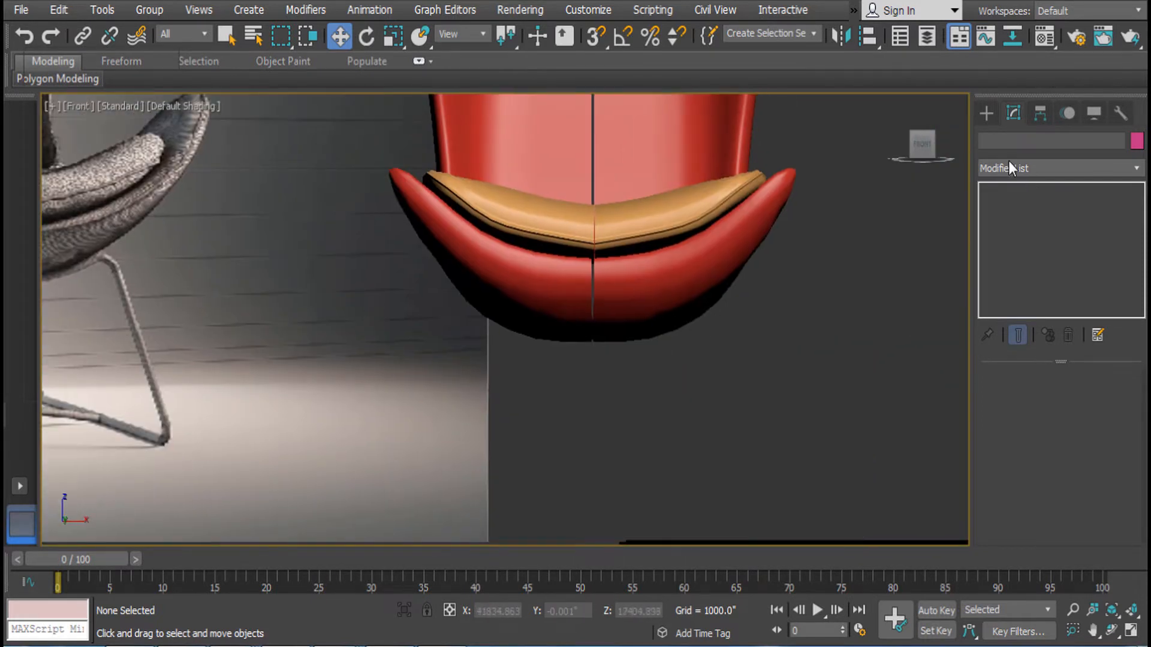
left_click(988, 112)
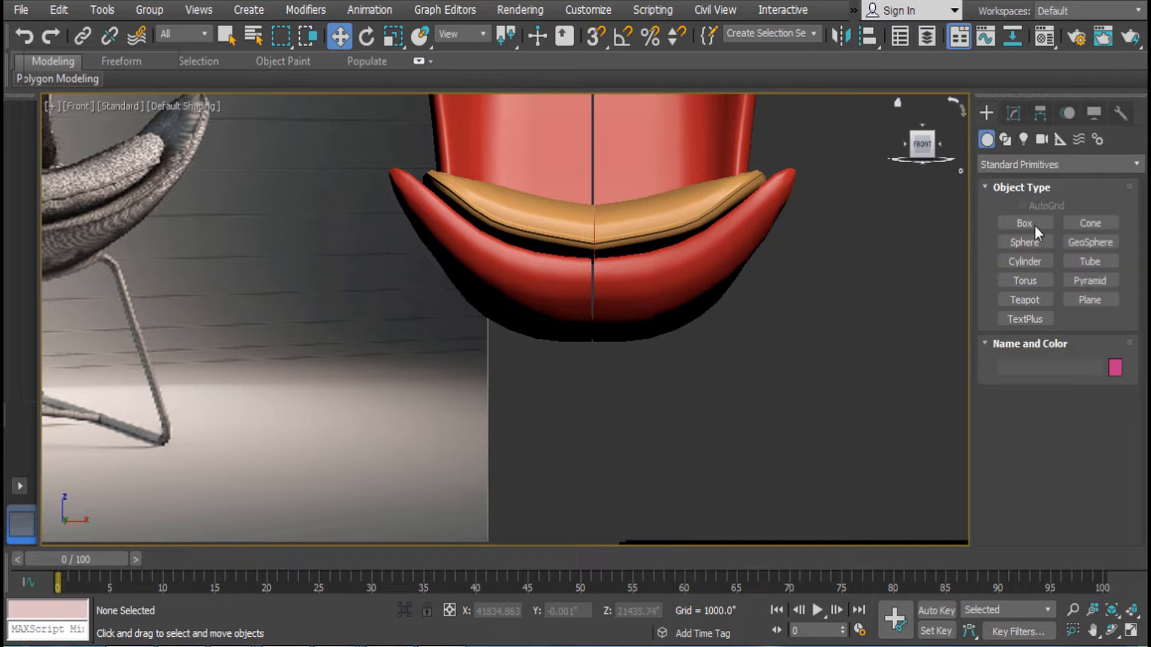
left_click(1007, 140)
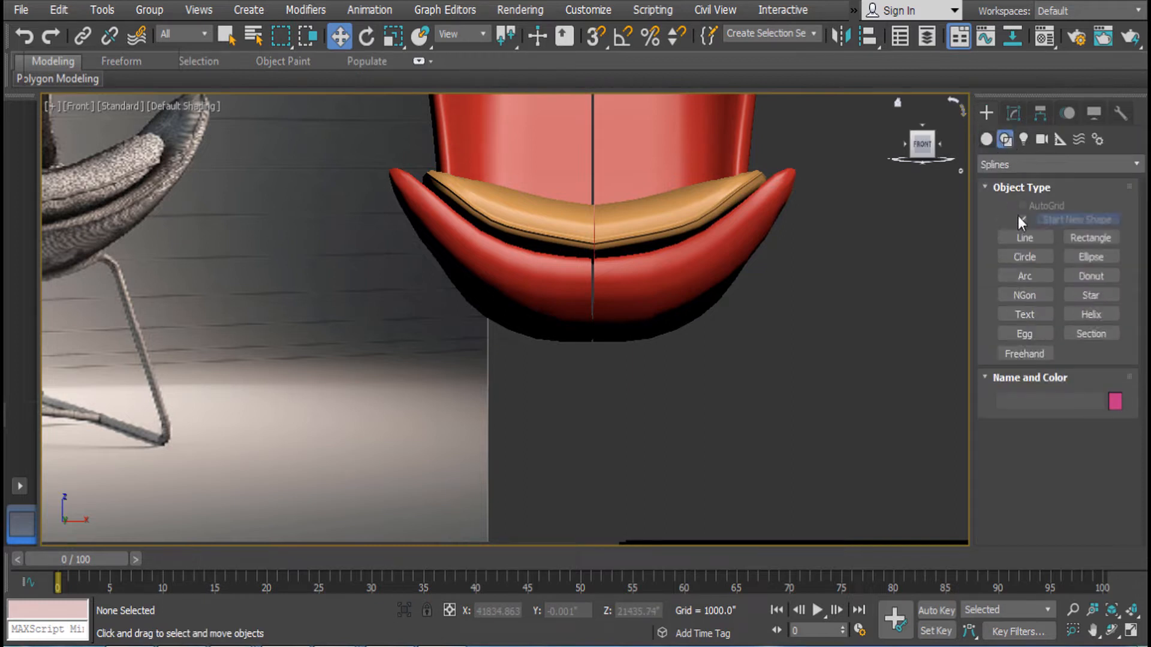
left_click(1023, 238)
left_click(1052, 521)
scroll(1061, 508, "down", 2)
left_click(1052, 518)
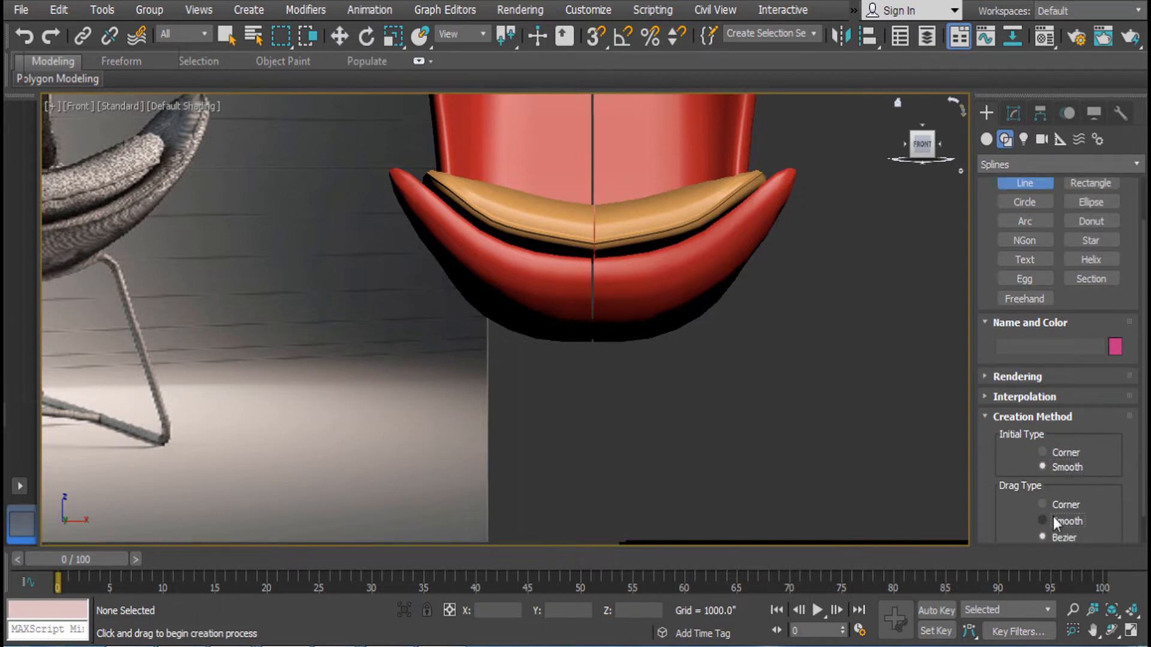
scroll(817, 359, "down", 4)
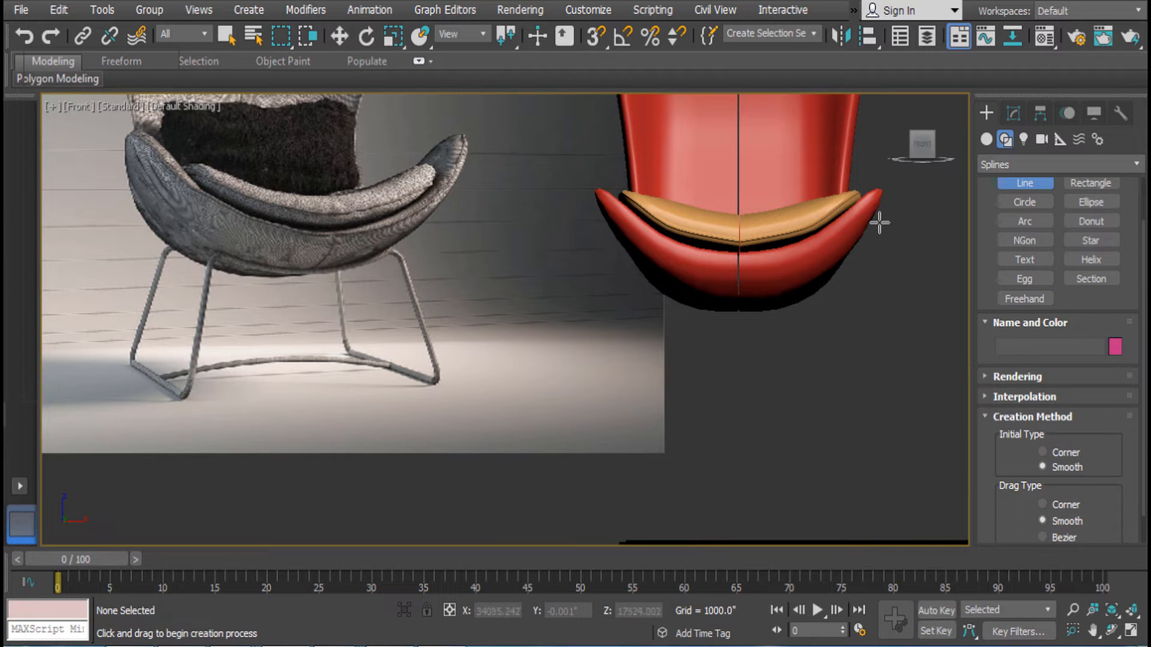
Trace a smooth curved line around the underside of the seat shell, starting below one side tip
left_click(879, 215)
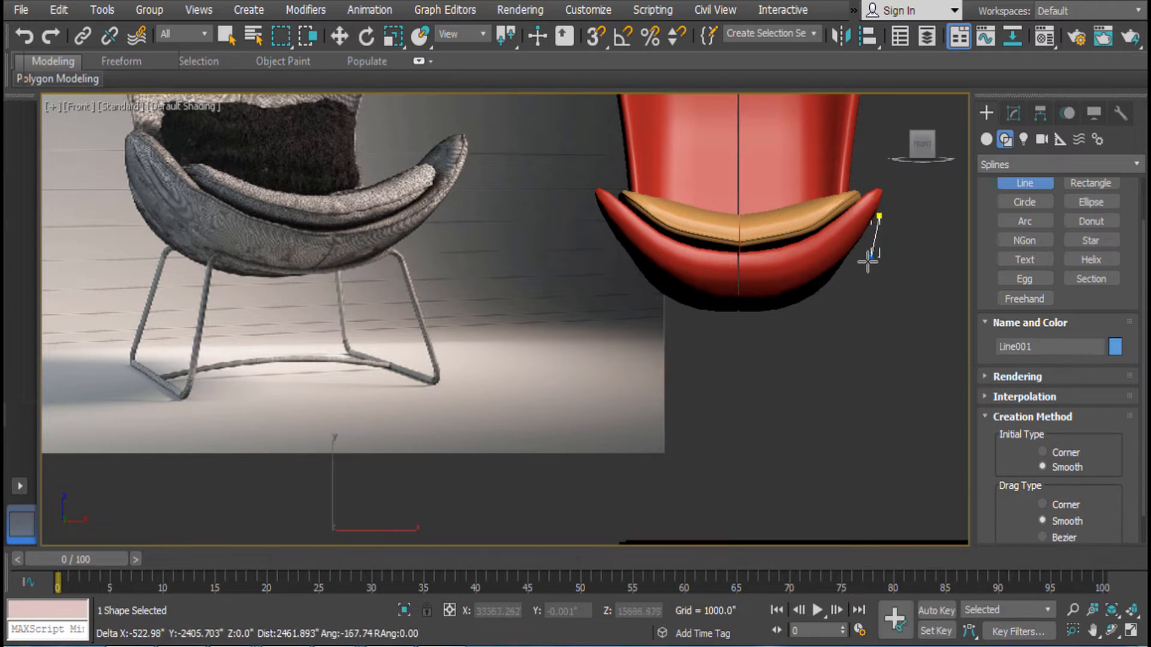
left_click(843, 269)
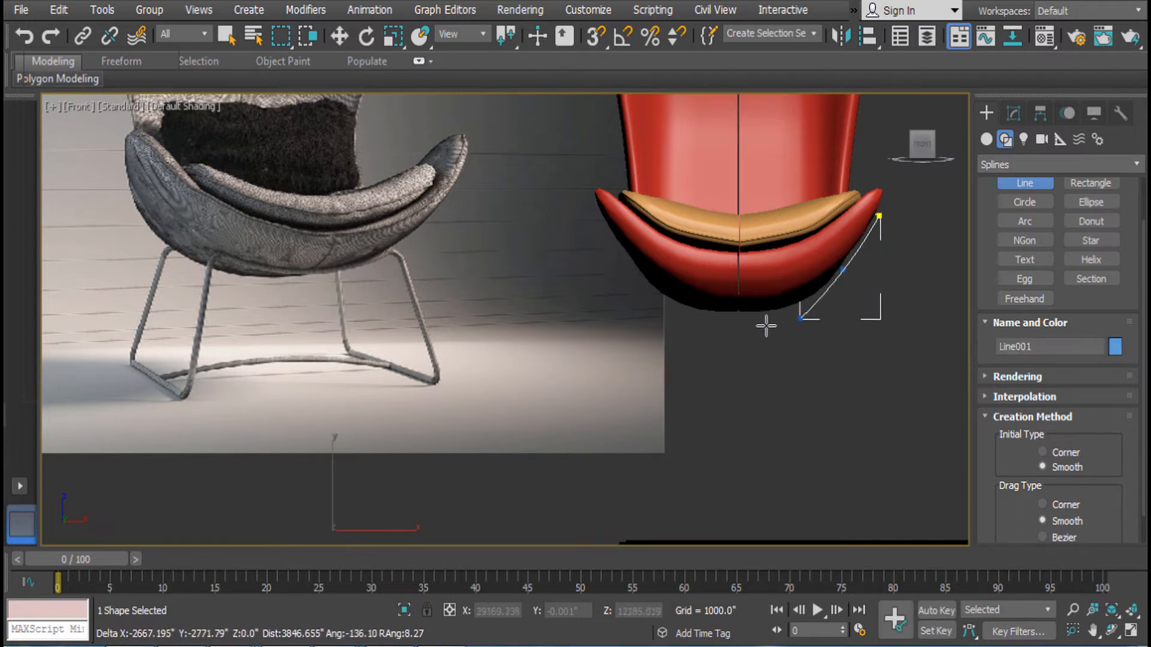
left_click(805, 299)
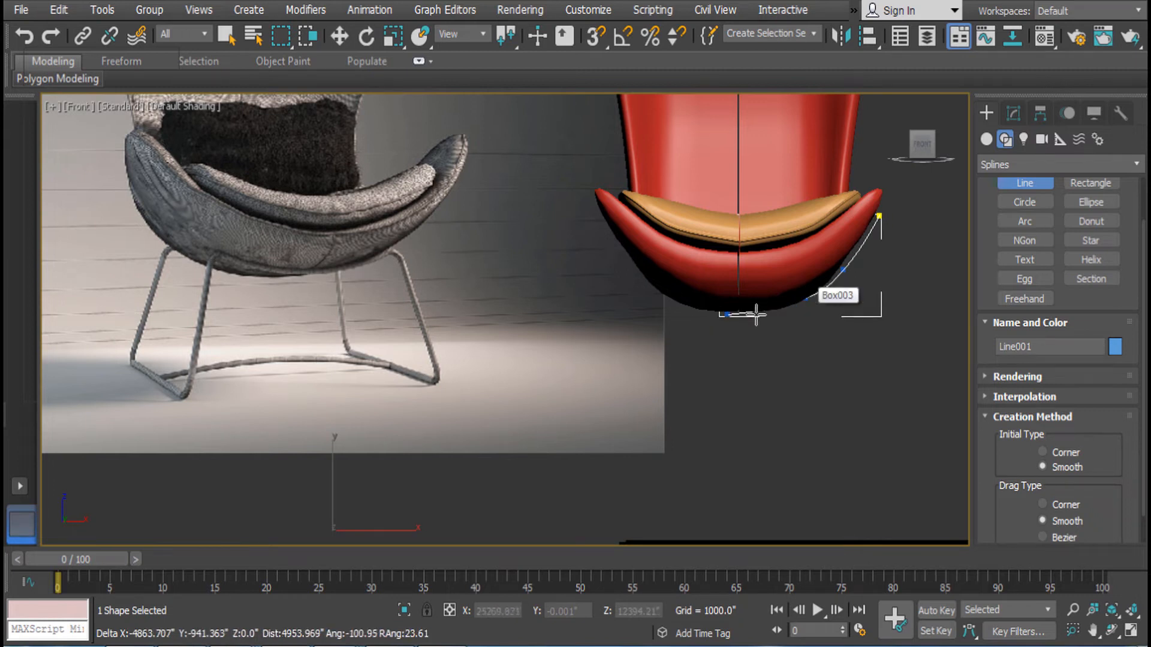
left_click(766, 314)
left_click(667, 307)
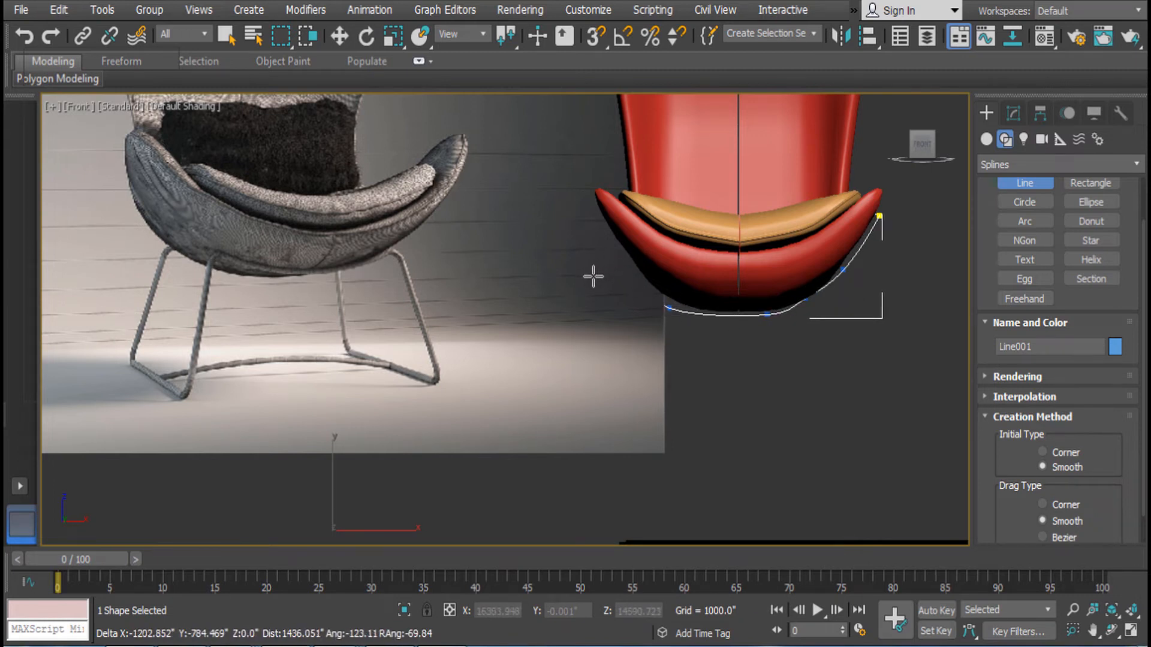
key("w")
middle_click_drag(760, 343, 740, 378)
scroll(740, 378, "down", 2)
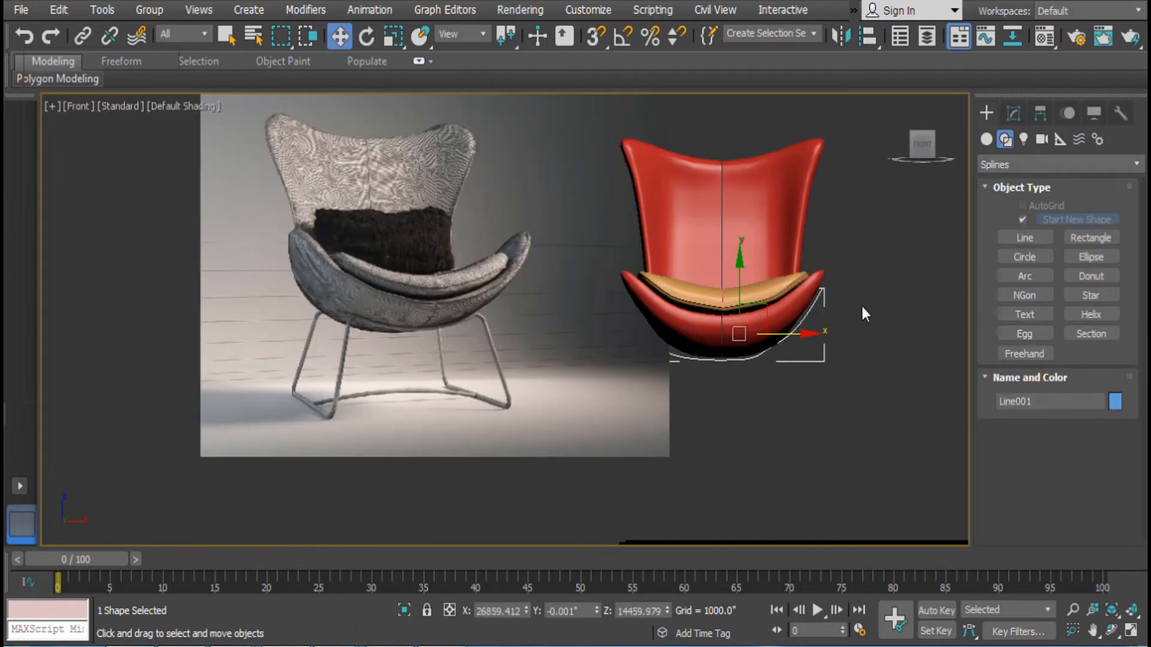
Try moving the three objects of one chair half sideways, and undo the move
left_click(861, 304)
left_click_drag(712, 225, 814, 408)
key("z")
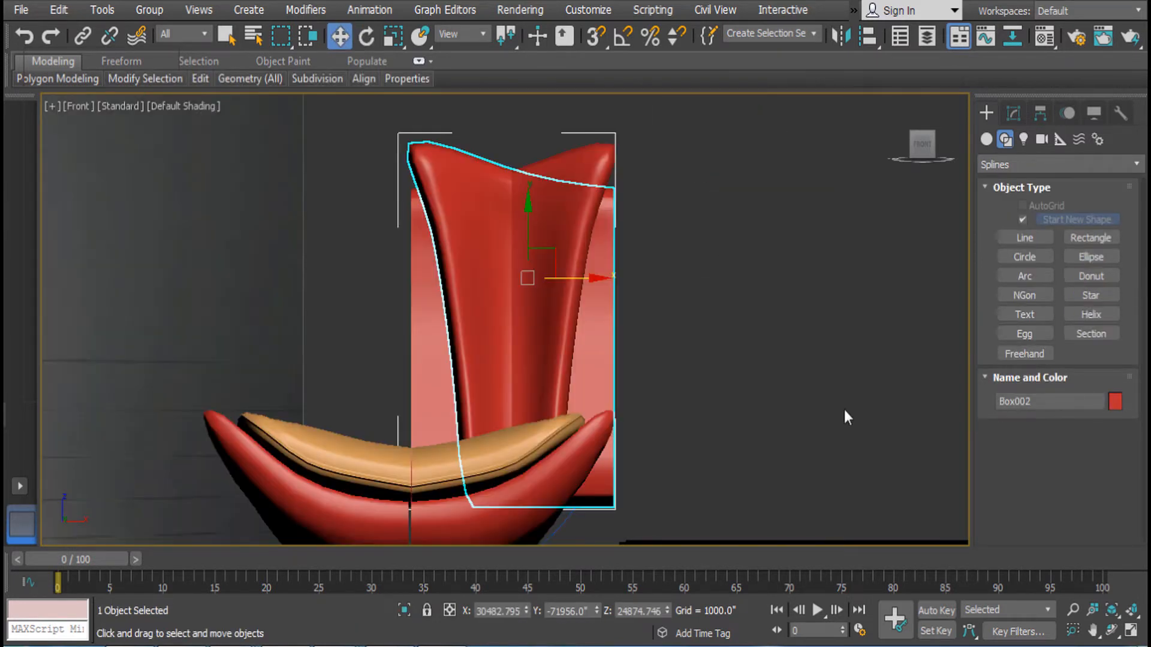
scroll(844, 410, "down", 3)
left_click_drag(828, 503, 705, 401)
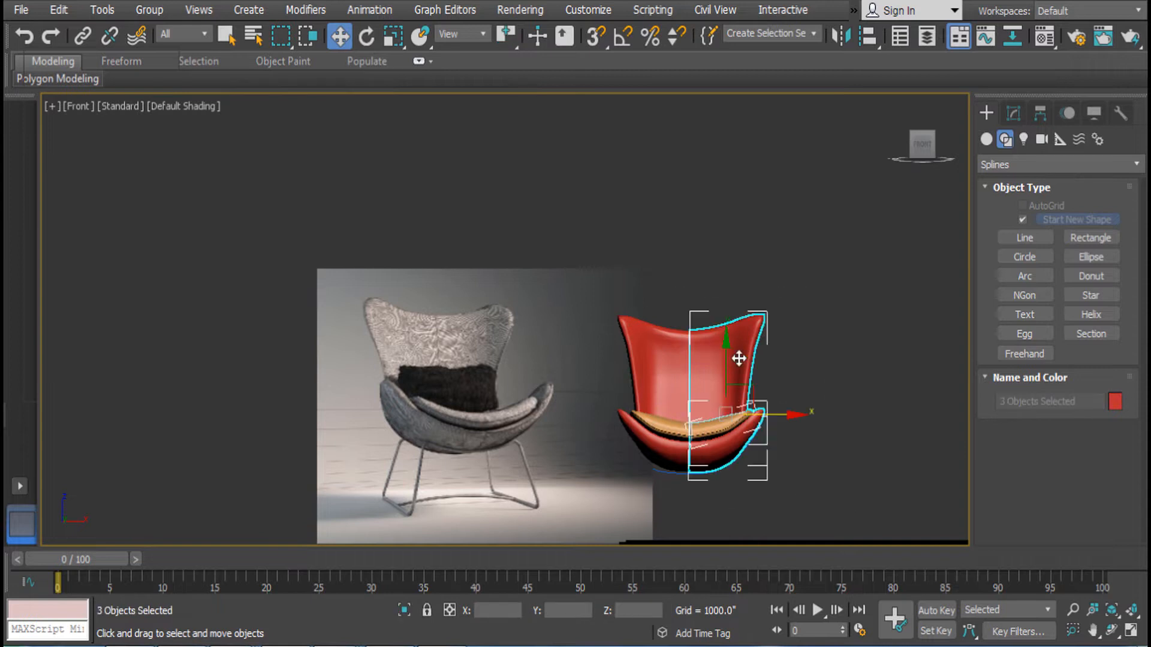
left_click_drag(791, 411, 904, 430)
key("ctrl+z")
Delete the curved line traced under the seat shell
left_click(707, 501)
left_click(665, 475)
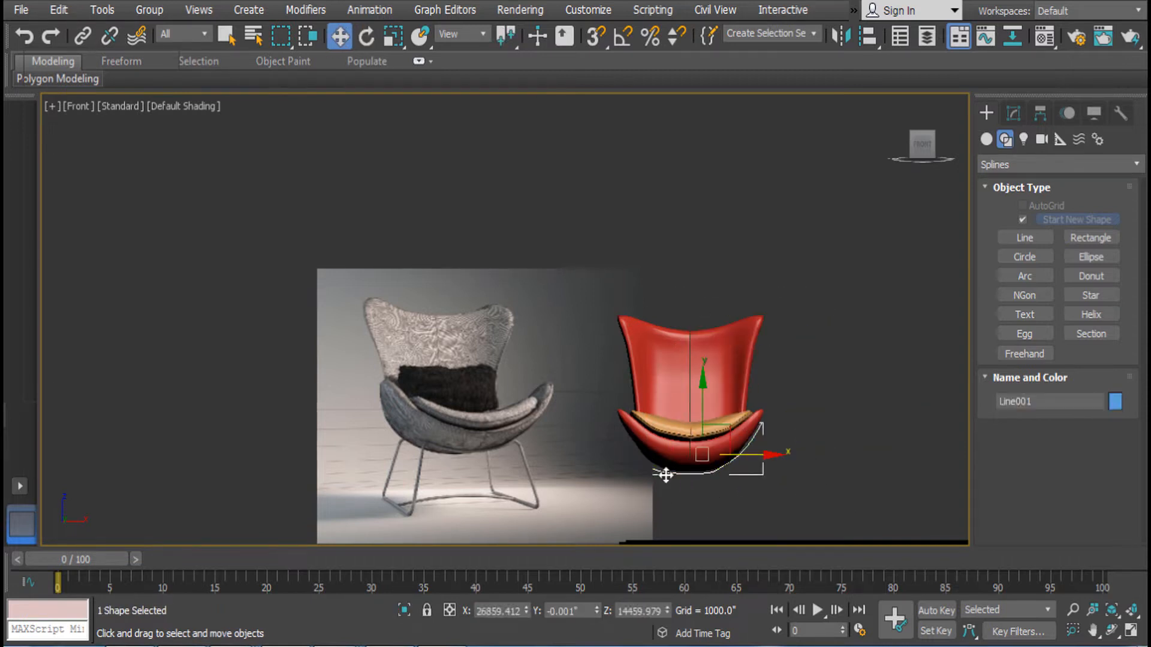
key("Delete")
Move the original half of the backrest, cushion and seat shell sideways along X, clear of the mirrored half
left_click_drag(729, 431, 662, 262)
key("e")
key("w")
left_click_drag(783, 418, 925, 423)
Delete the old mirrored half of the chair, including its cushion, backrest and seat shell
left_click_drag(629, 279, 697, 469)
left_click(689, 434)
key("Delete")
left_click(676, 437)
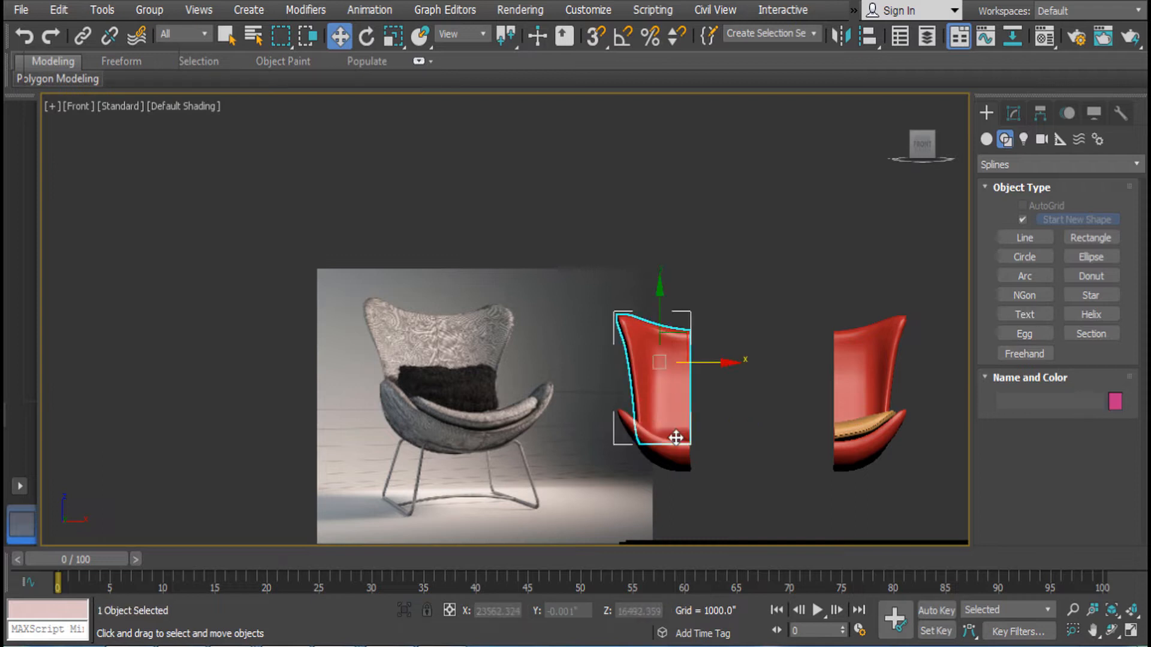
key("Delete")
left_click(678, 448)
key("Delete")
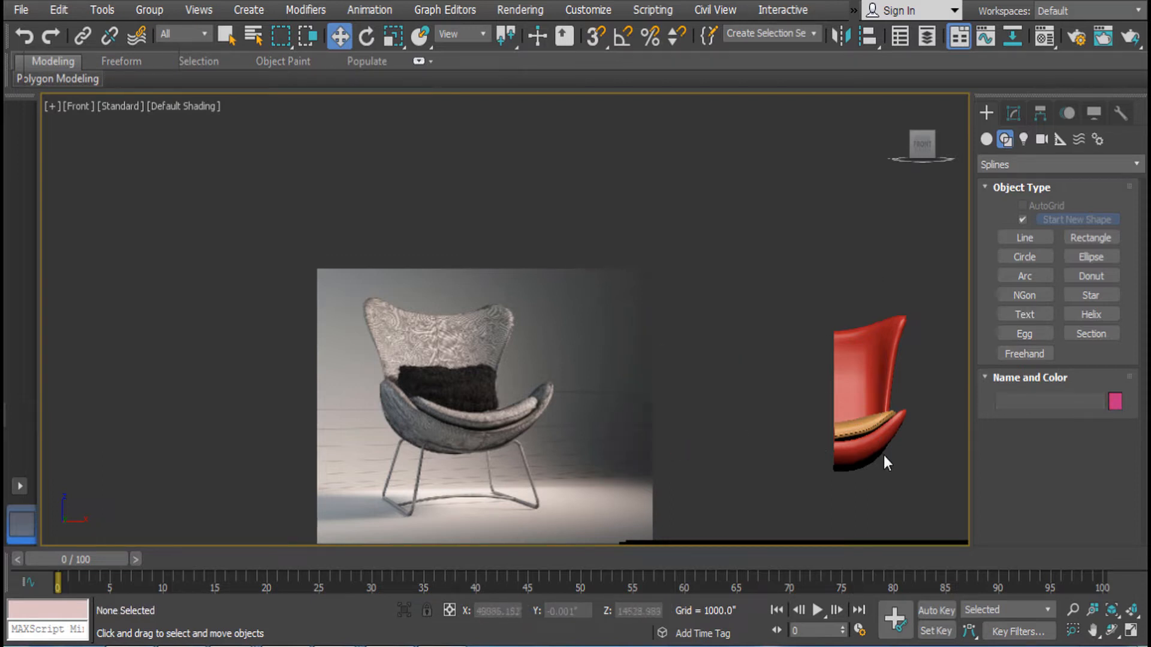
Mirror the remaining backrest, cushion and seat shell half together about the X axis as an instance
left_click(881, 390)
left_click(877, 427, "ctrl")
left_click_drag(877, 443, 879, 445, "ctrl")
left_click(876, 454, "ctrl")
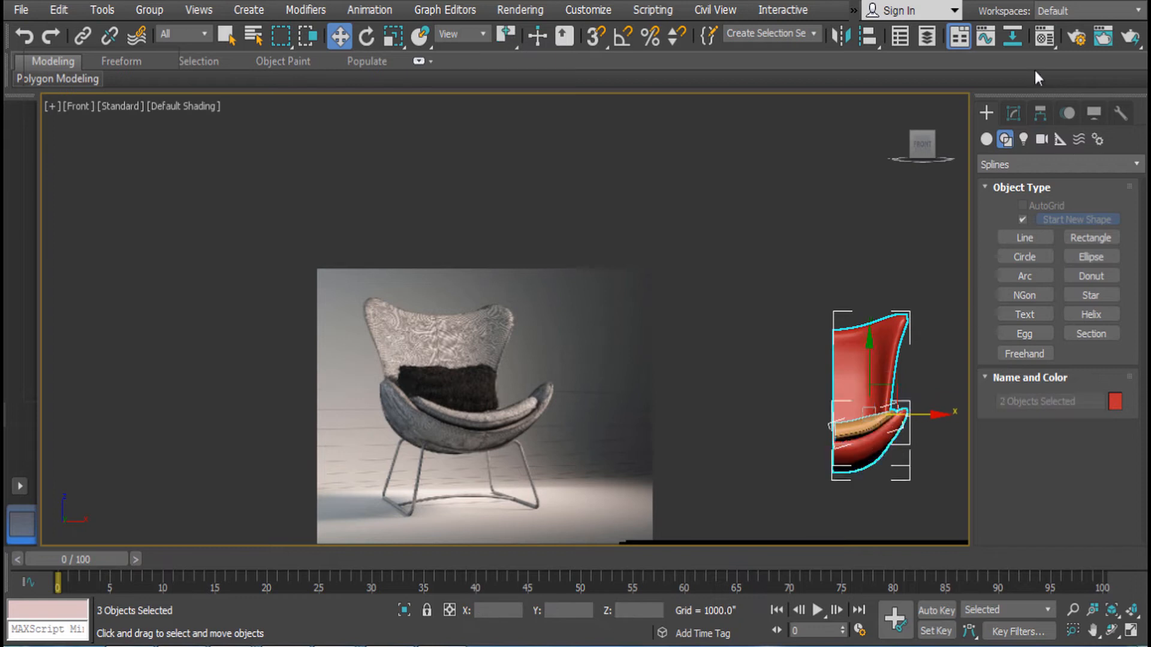
left_click(845, 38)
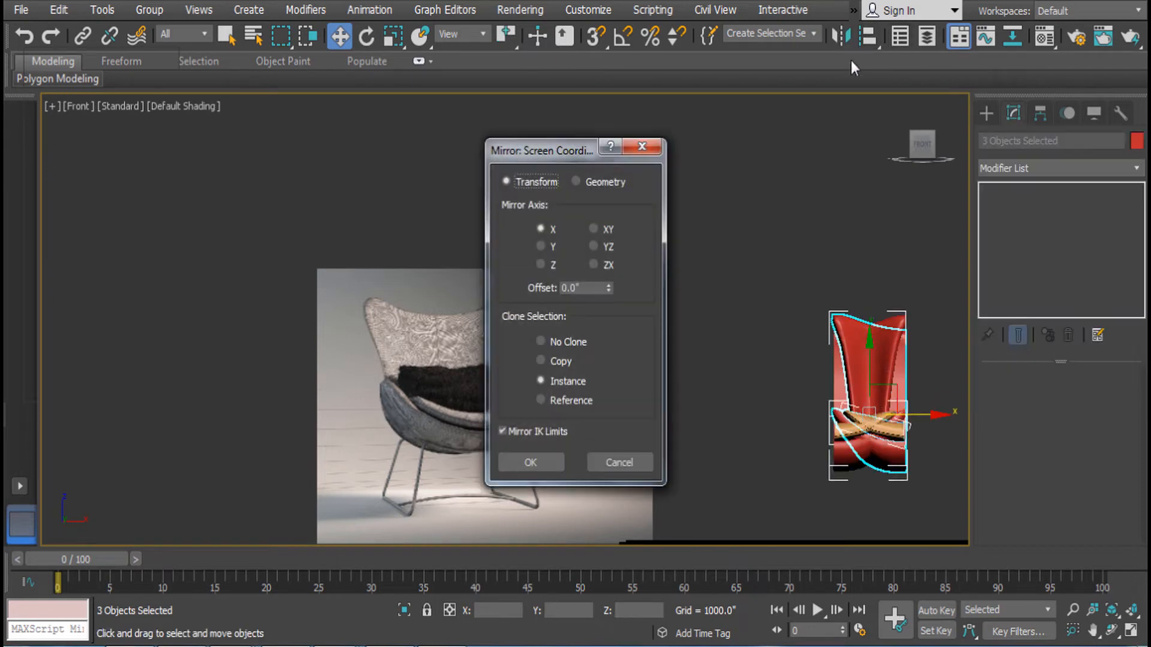
left_click(609, 456)
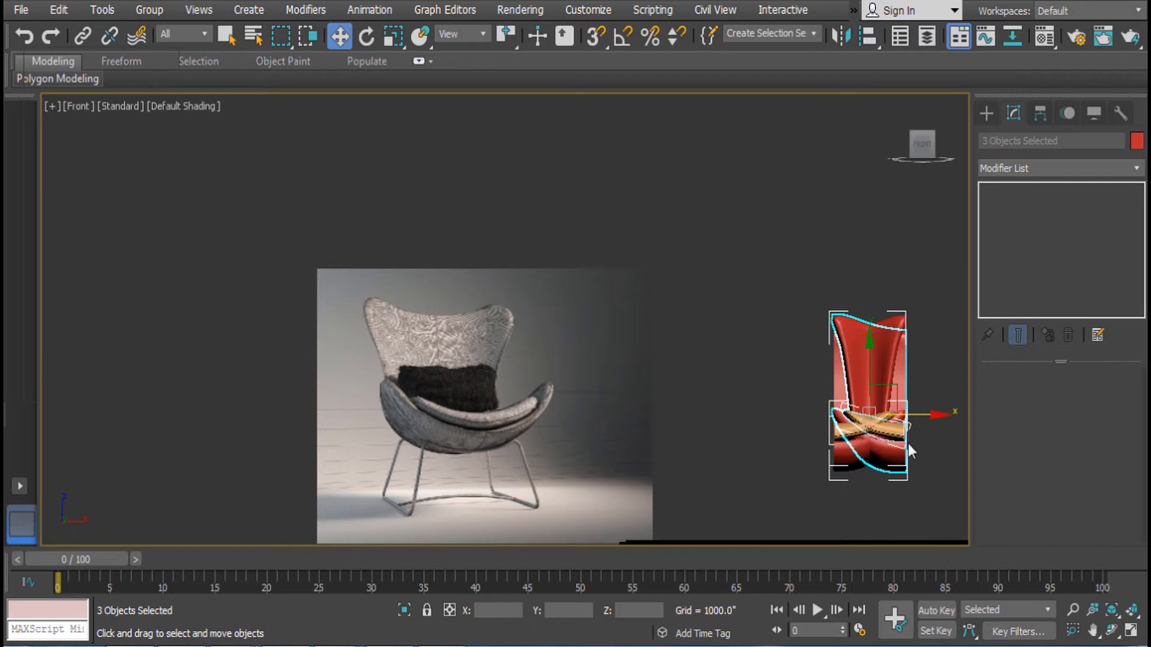
Move the mirrored half along X until it meets the original half at the chair's centre line
left_click_drag(933, 413, 862, 420)
middle_click_drag(862, 420, 728, 396)
left_click(873, 392)
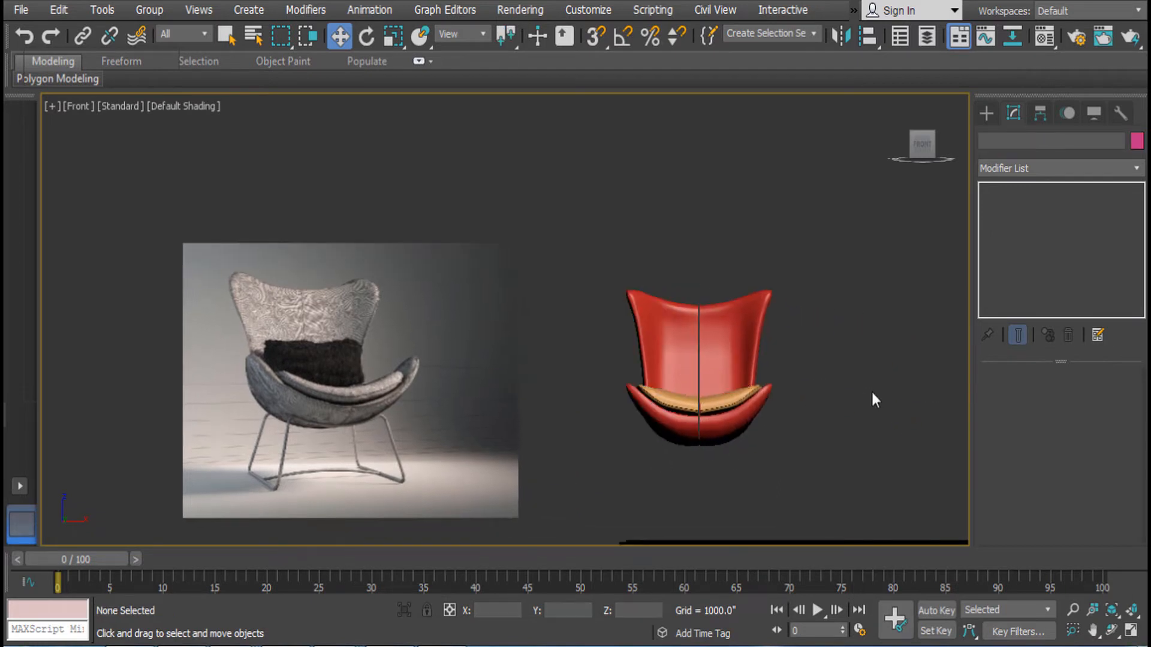
Trace a new smooth curved line along the seat shell's underside from one side towards the other in the front view
scroll(872, 392, "up", 2)
middle_click_drag(872, 391, 941, 371)
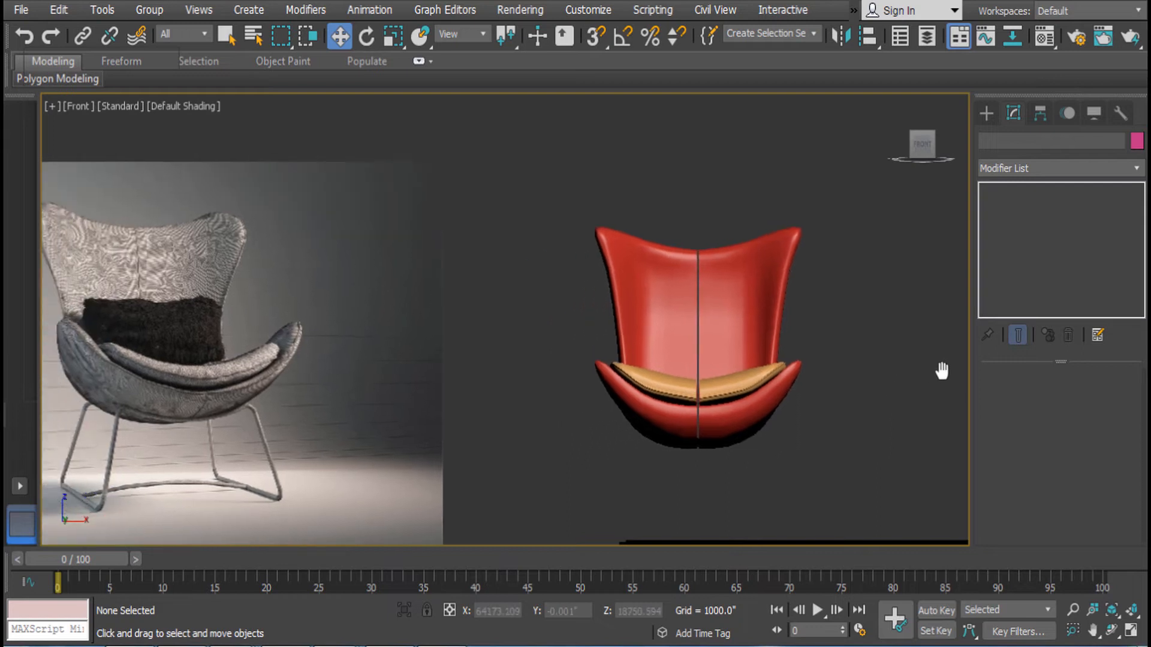
scroll(941, 371, "up", 2)
left_click(986, 113)
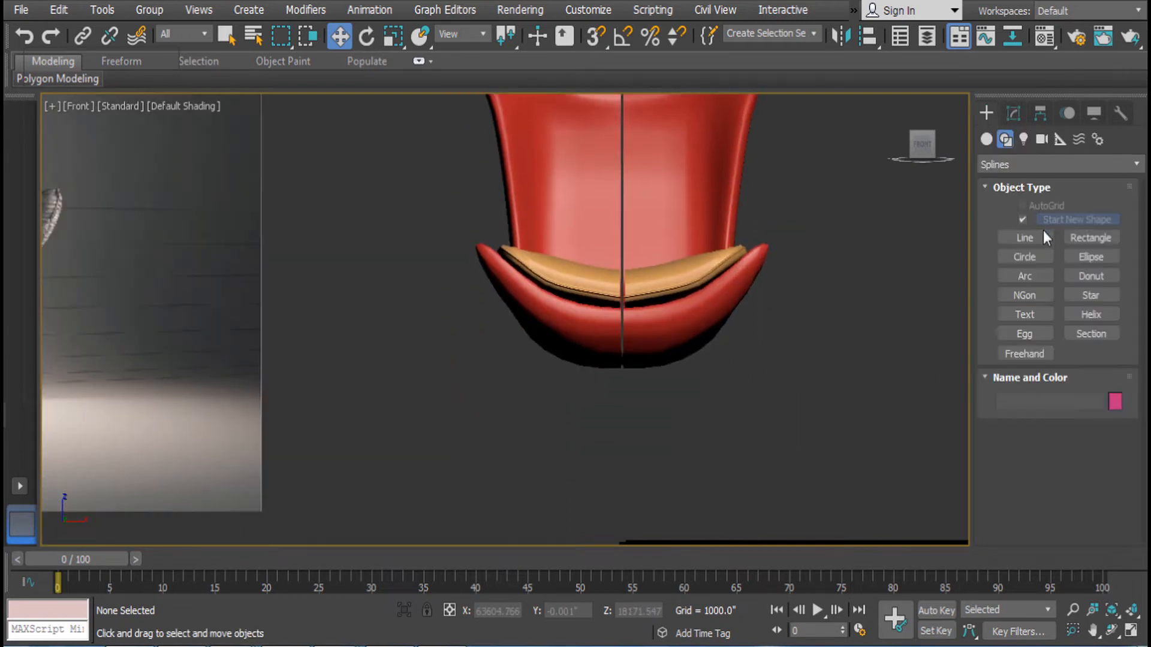
left_click(1025, 238)
middle_click_drag(765, 309, 885, 301)
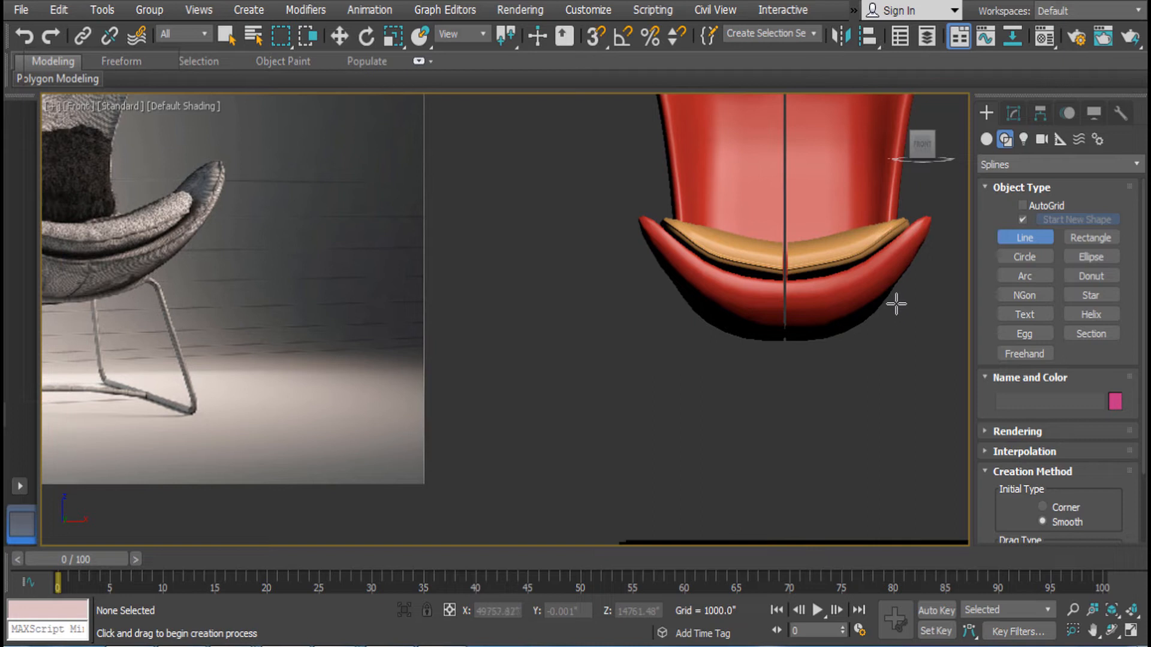
scroll(896, 304, "down", 2)
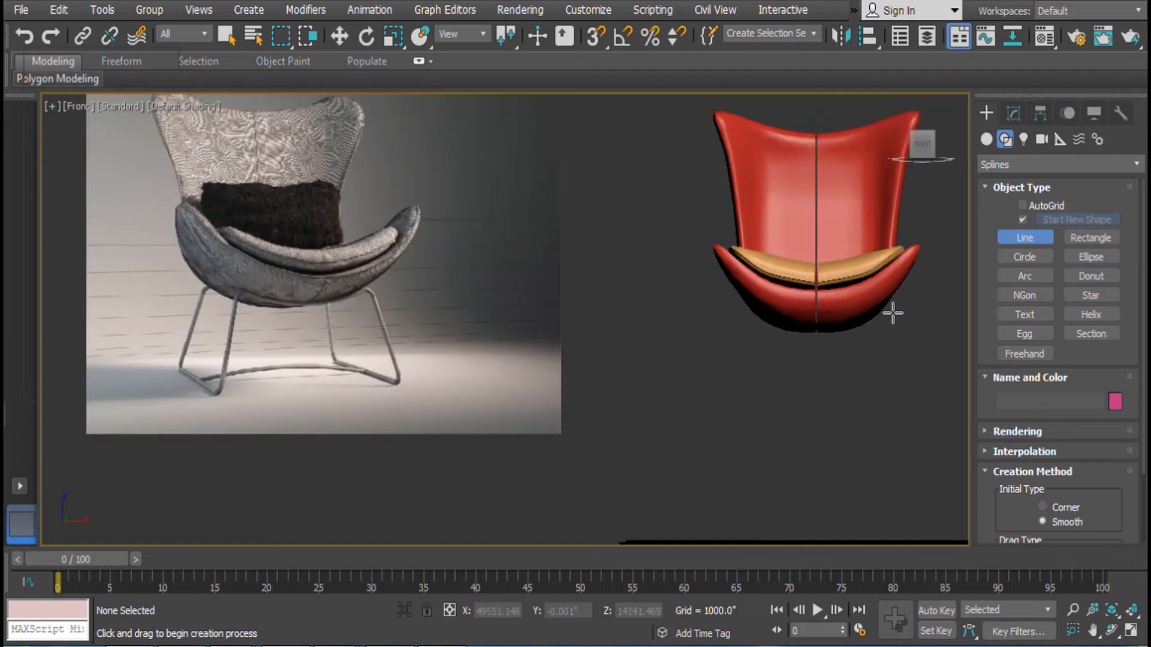
left_click(907, 280)
left_click(879, 313)
left_click(826, 335)
left_click(781, 332)
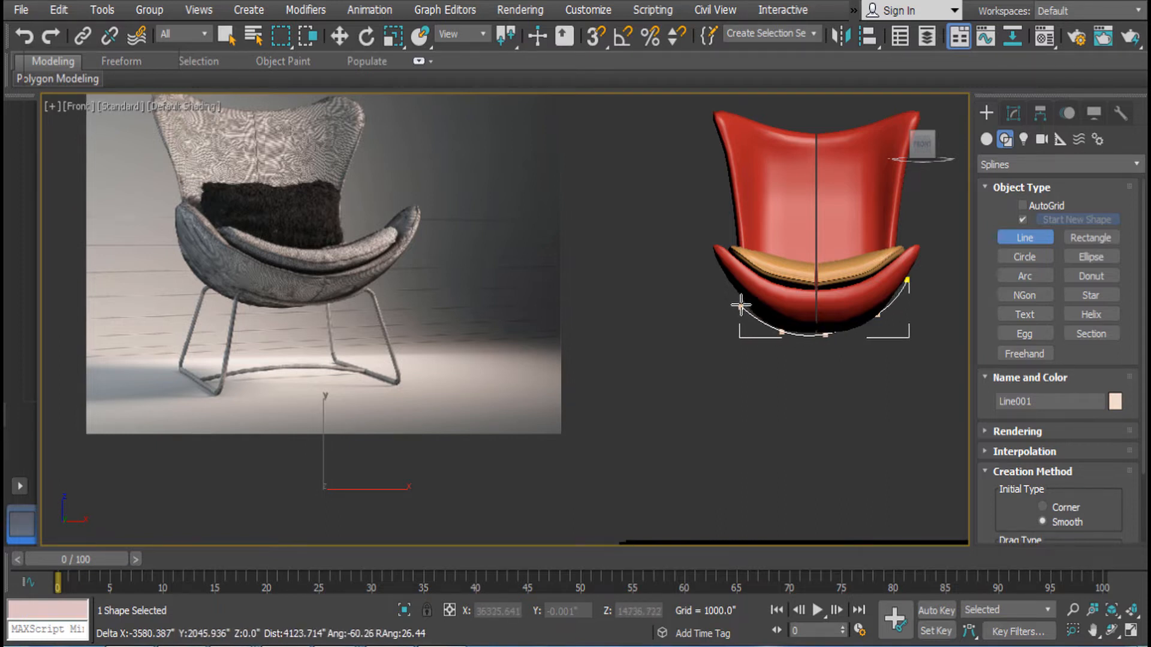
Finish the smooth spline by adding four points from the seat's left underside down to the foot of the left leg
left_click(741, 301)
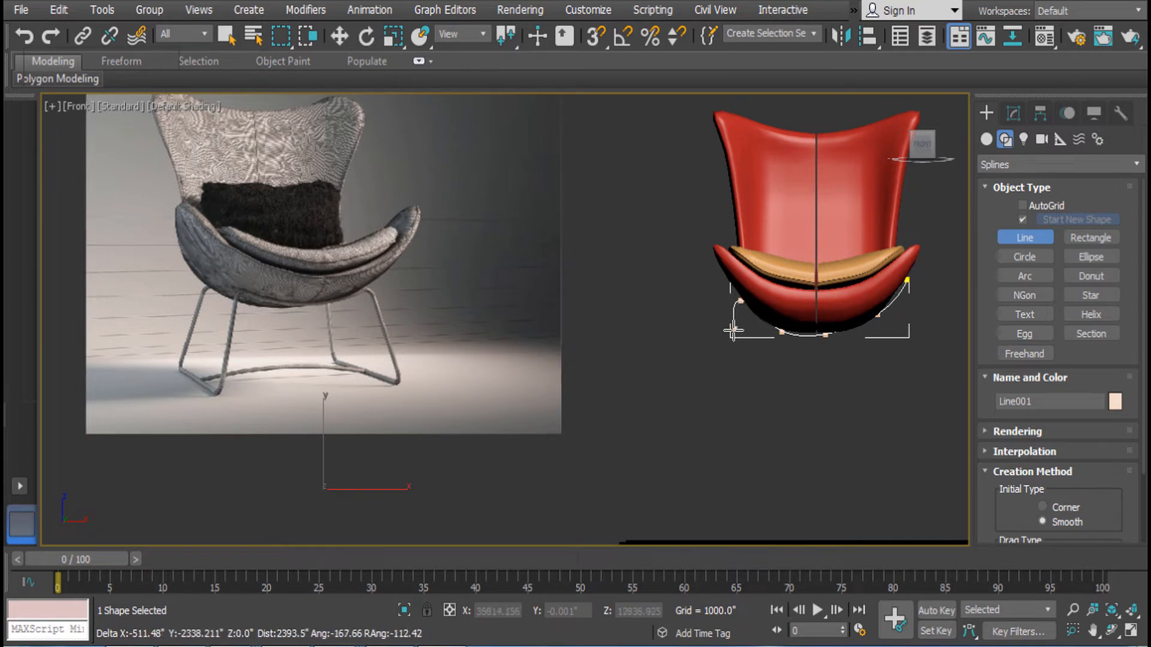
left_click(732, 323)
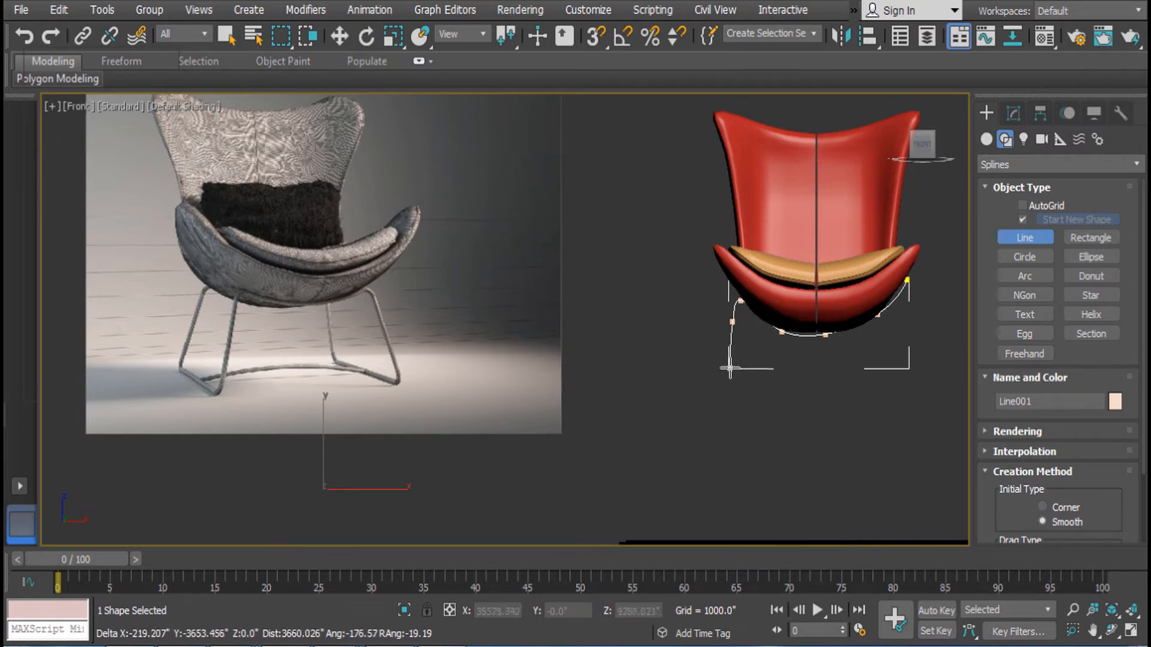
left_click(729, 364)
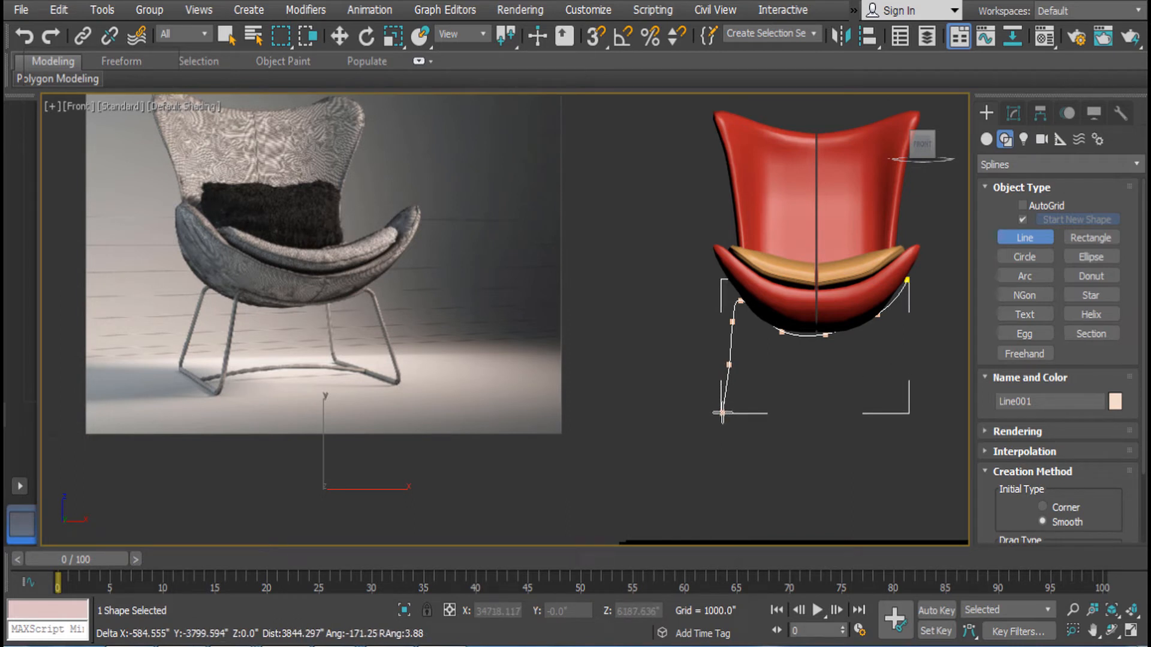
left_click(722, 413)
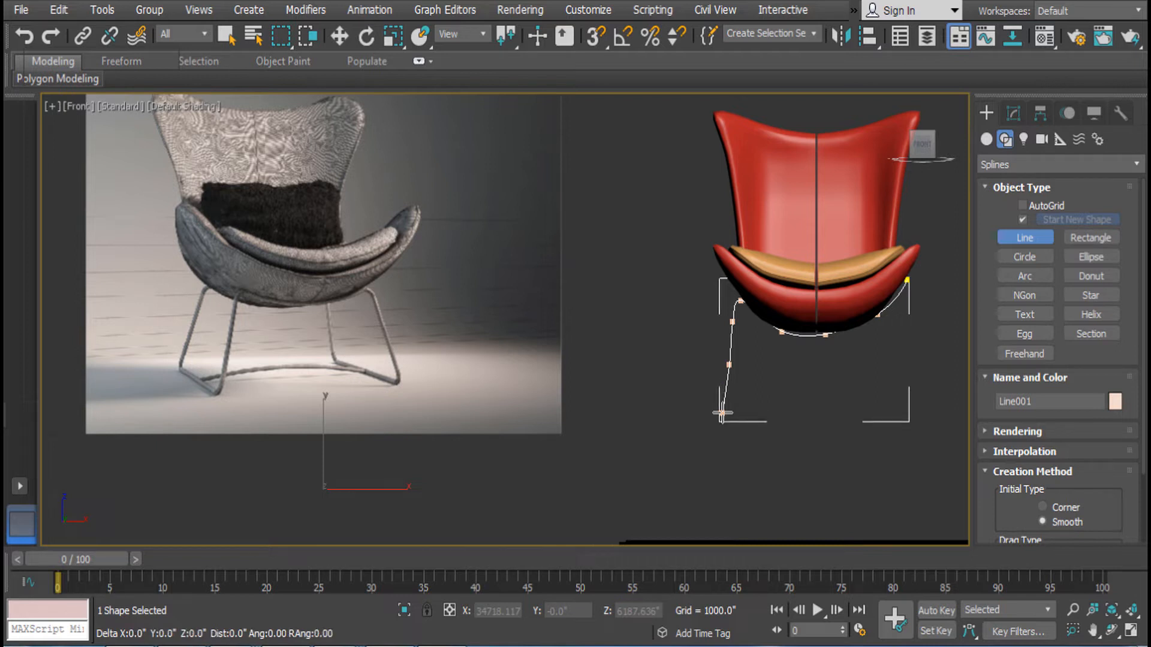
key("w")
Move the finished spline slightly down so it sits just below the seat's underside
middle_click_drag(764, 422, 627, 403)
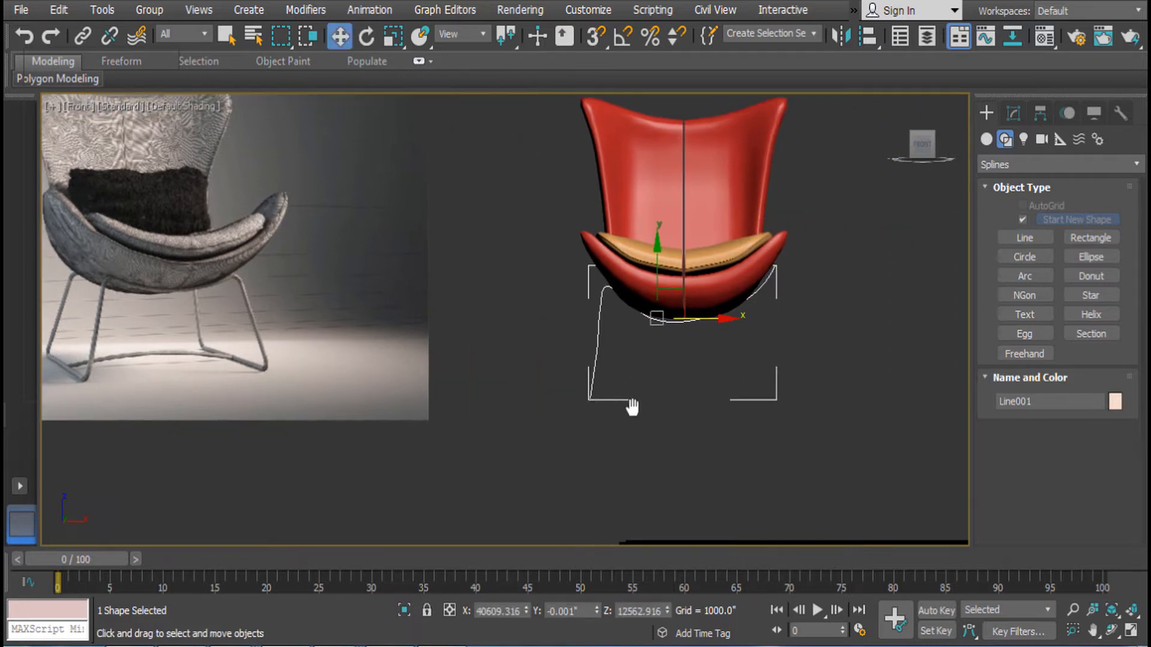
left_click_drag(661, 264, 650, 347)
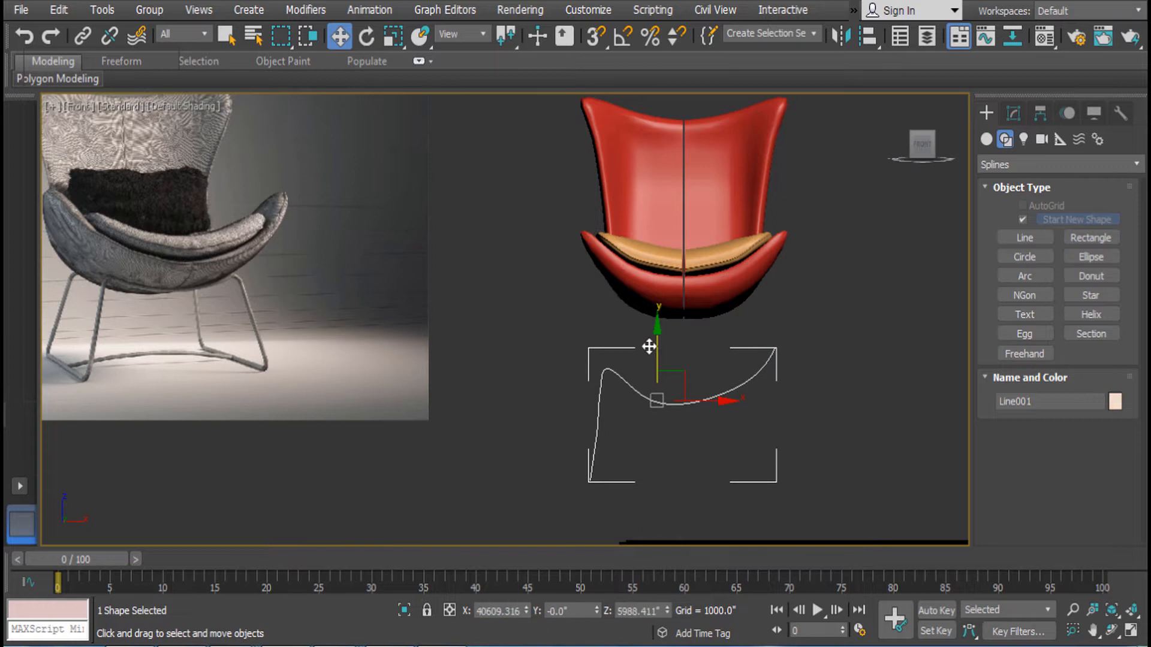
key("ctrl+z")
left_click_drag(657, 272, 658, 281)
scroll(719, 414, "up", 3)
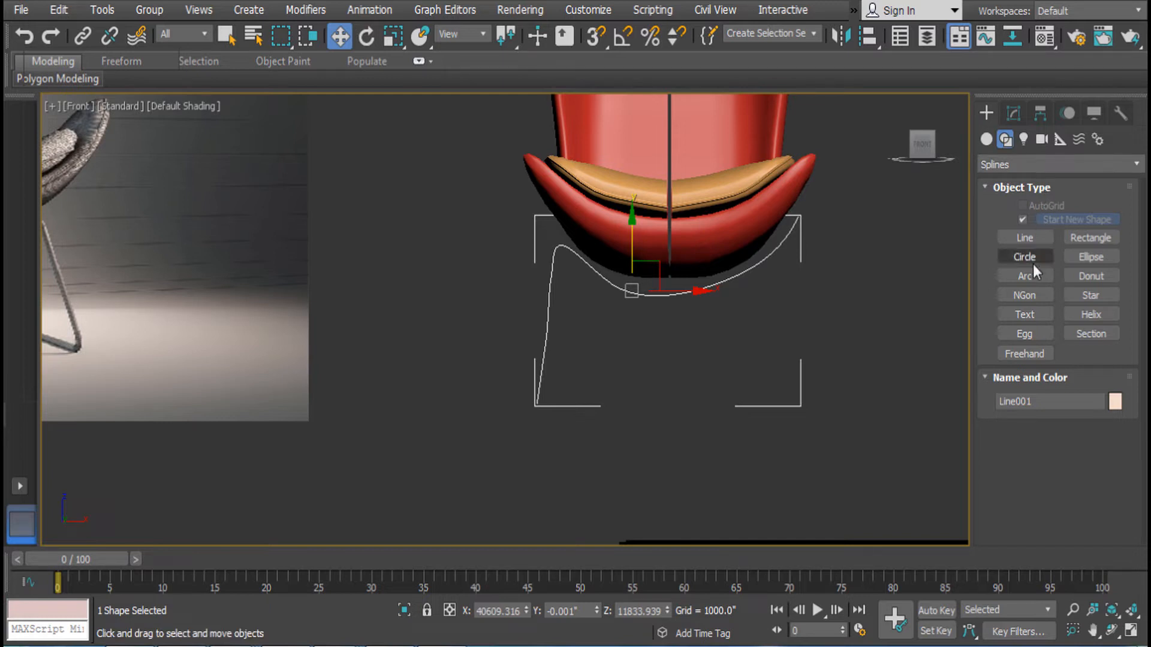
left_click(1026, 238)
left_click(803, 224)
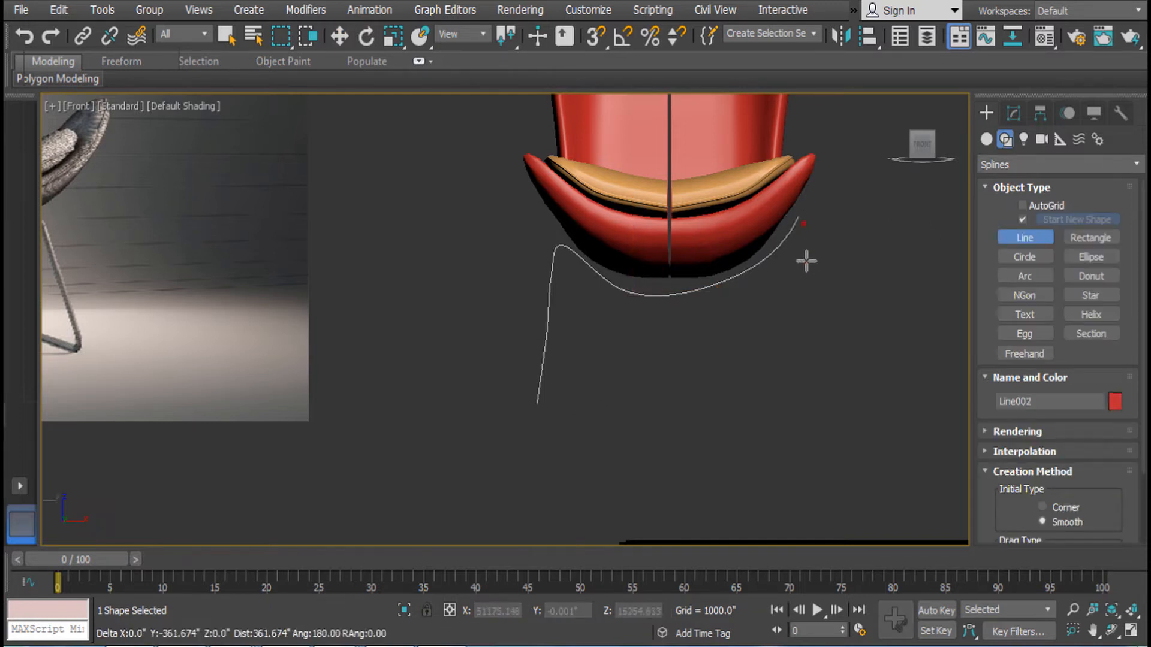
left_click(814, 303)
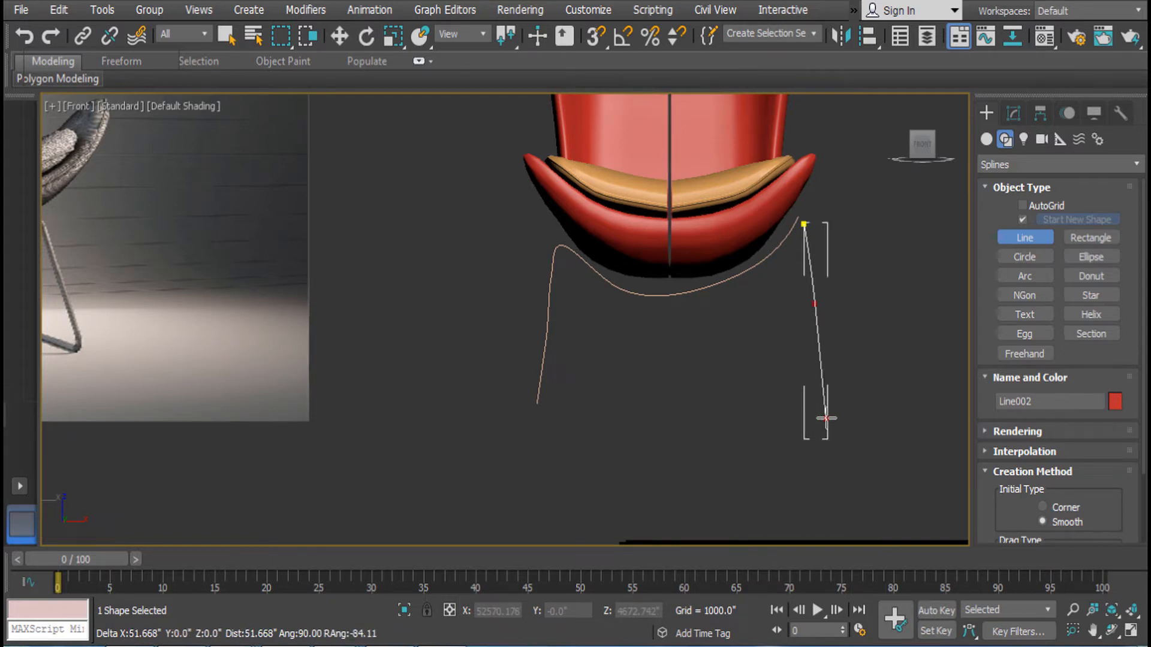
right_click(826, 418)
right_click(826, 418)
left_click(743, 277)
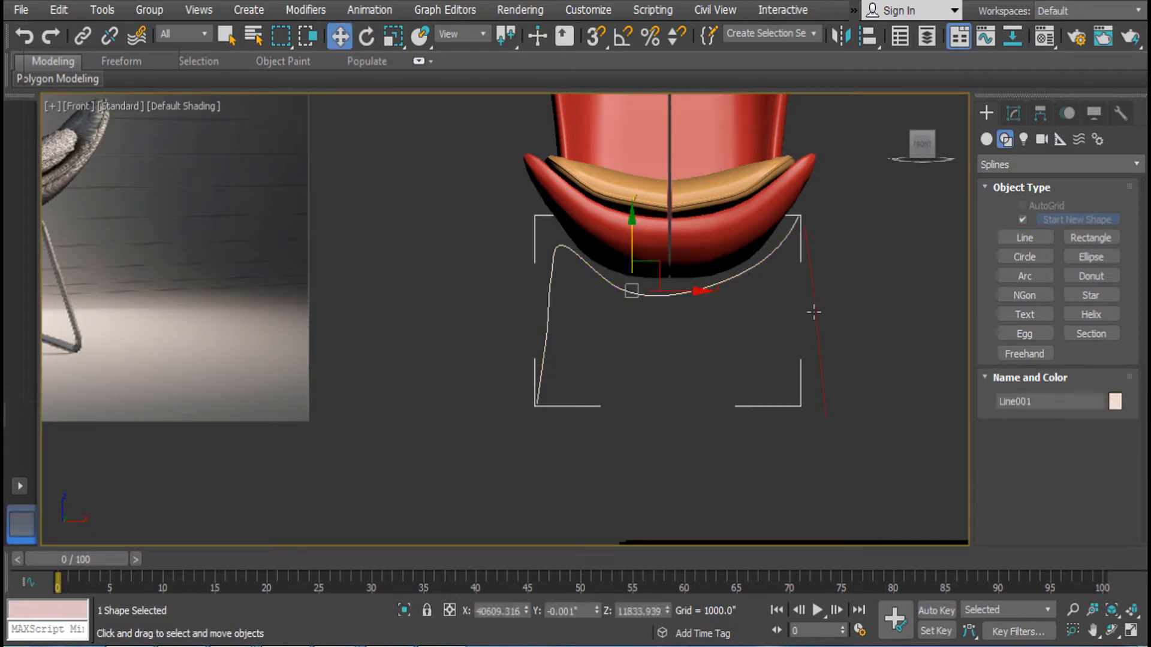
left_click(814, 312)
key("Delete")
Delete the two vertices at the right end of the seat spline so only its left half remains
left_click(745, 276)
left_click(1020, 122)
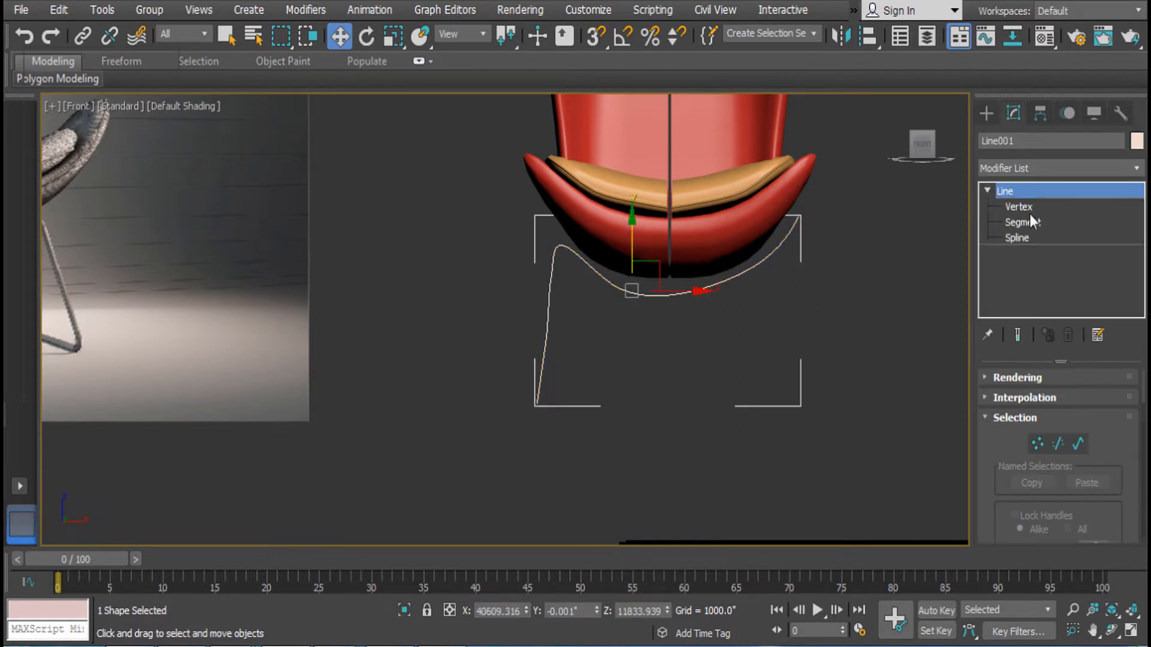
left_click(1030, 209)
key("Delete")
key("Delete")
Raise the vertex beside the spline's inner end toward the seat's underside and leave vertex editing
left_click(621, 289)
left_click_drag(620, 223, 621, 237)
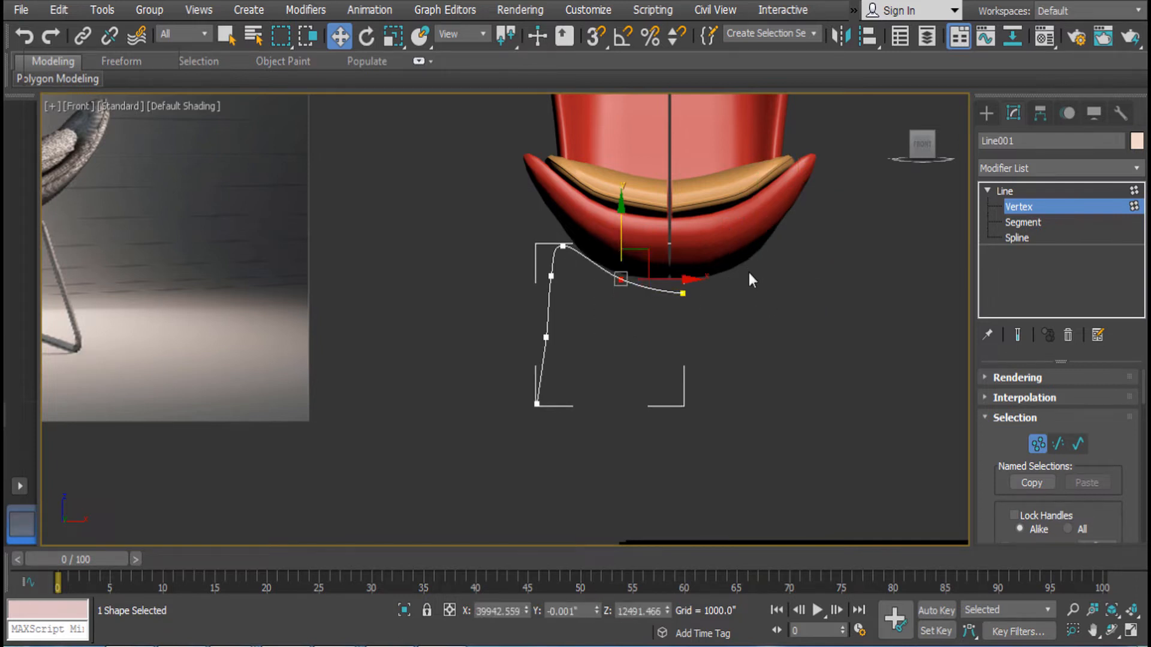
left_click(1026, 189)
Mirror the half spline about the X axis as a copy with a 0.0" offset
middle_click_drag(785, 323, 848, 338)
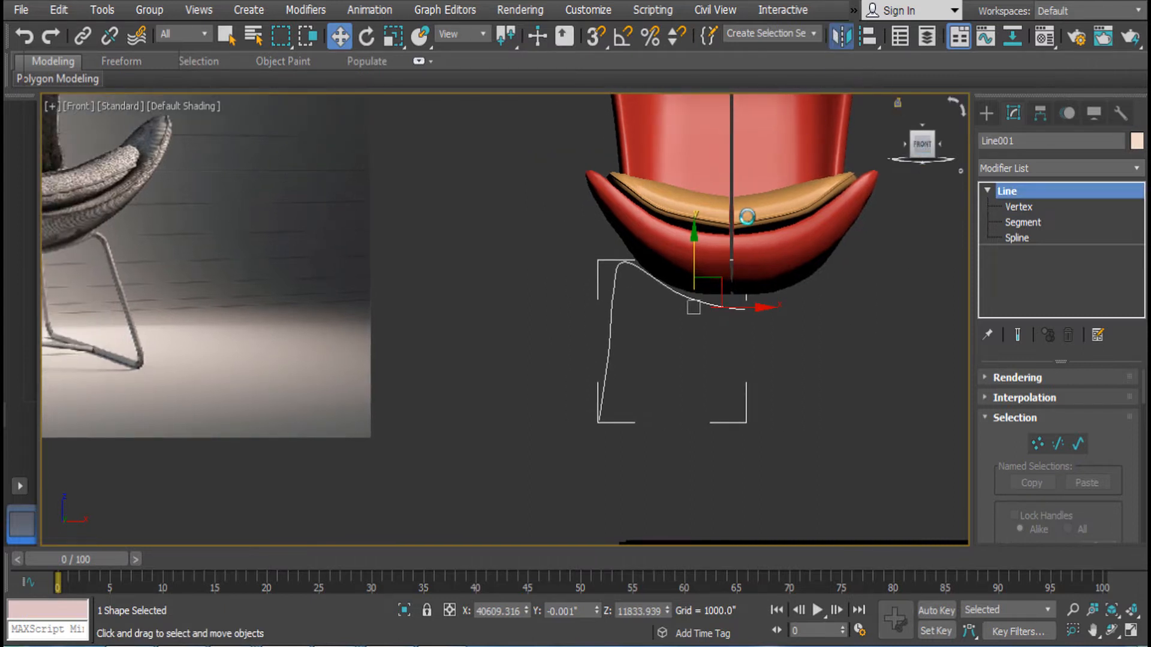
left_click(838, 36)
left_click(548, 362)
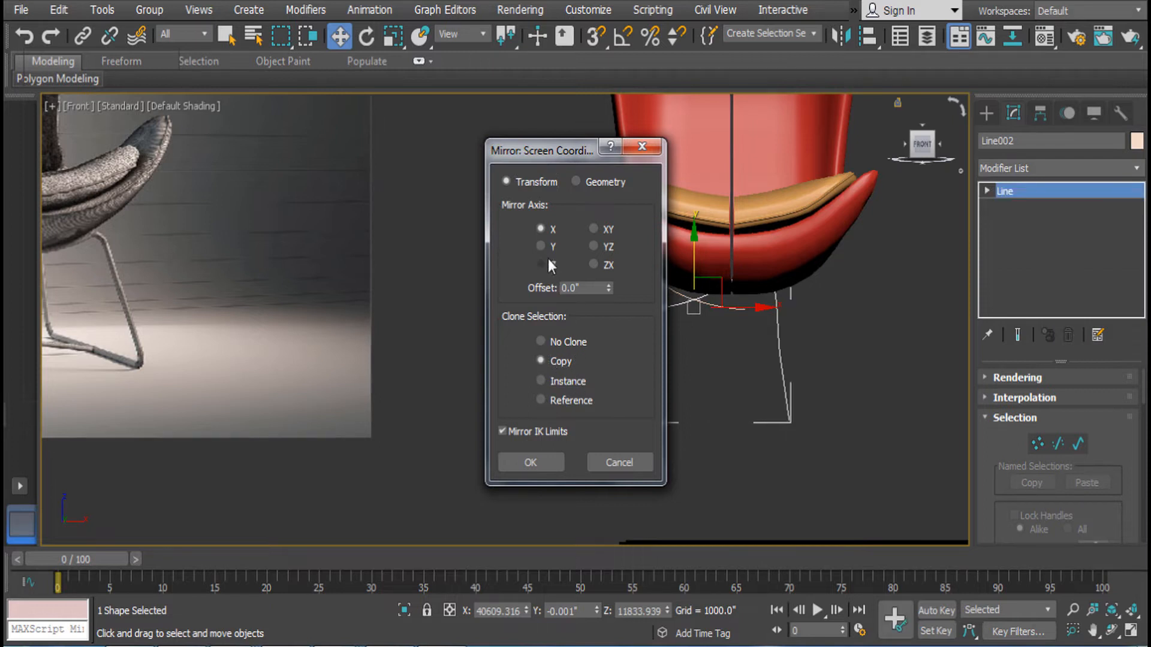
left_click_drag(570, 156, 757, 233)
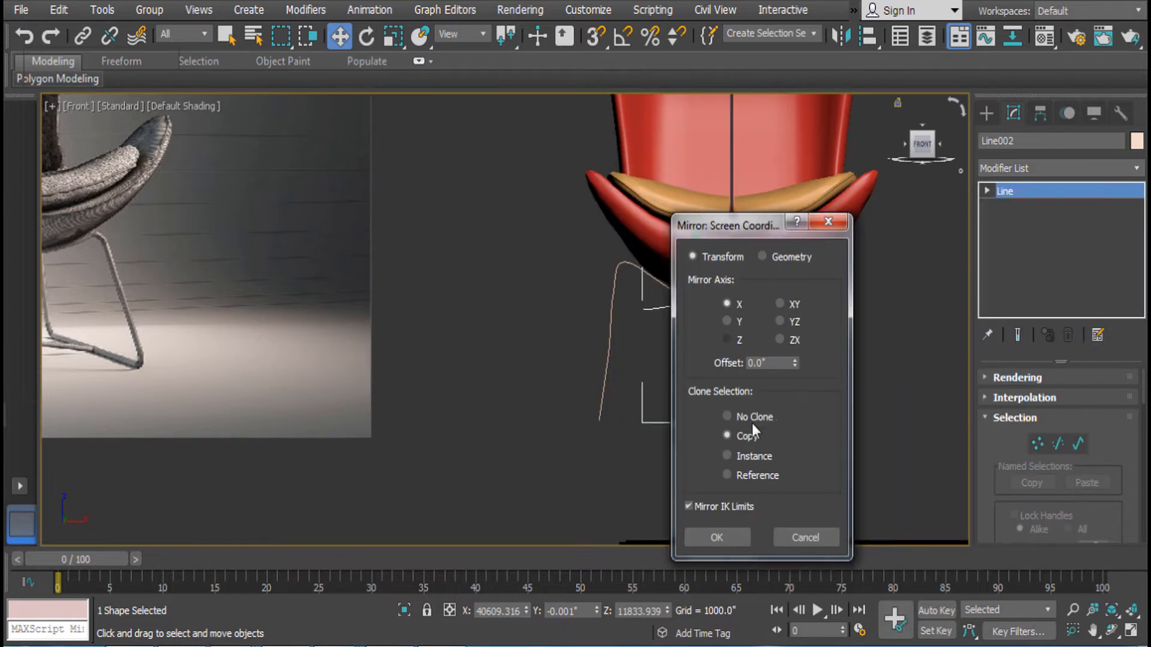
left_click(719, 537)
Move the mirrored copy horizontally to the right until its inner end meets the original half's inner end
left_click(827, 319)
left_click(778, 321)
left_click_drag(782, 308, 860, 309)
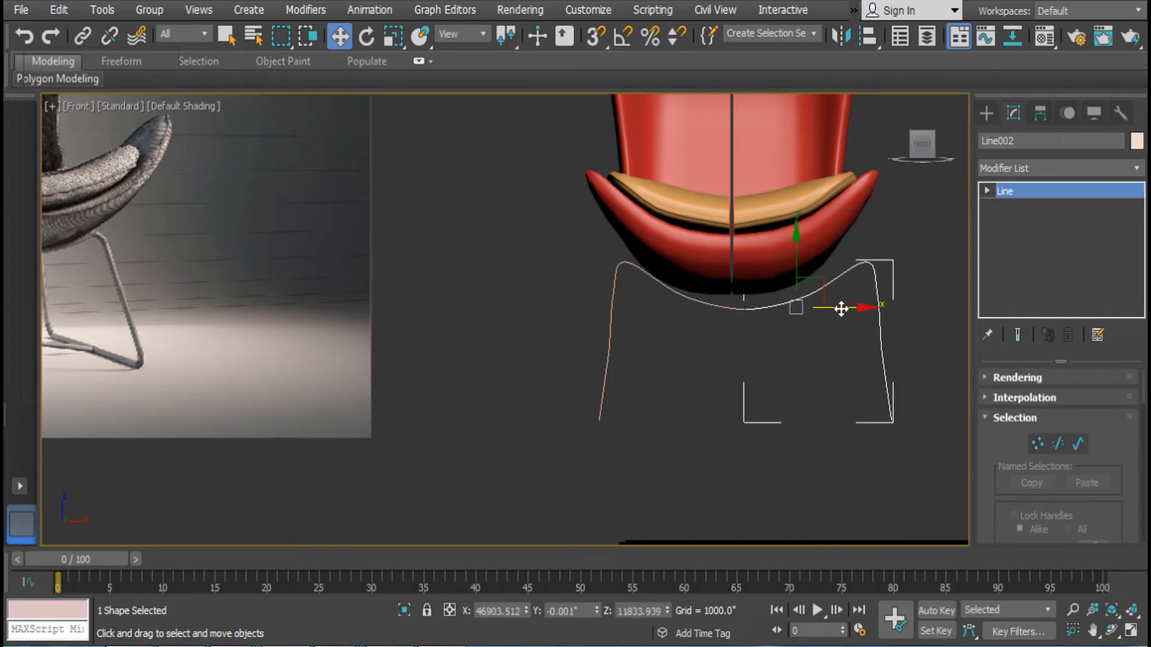
left_click(732, 306)
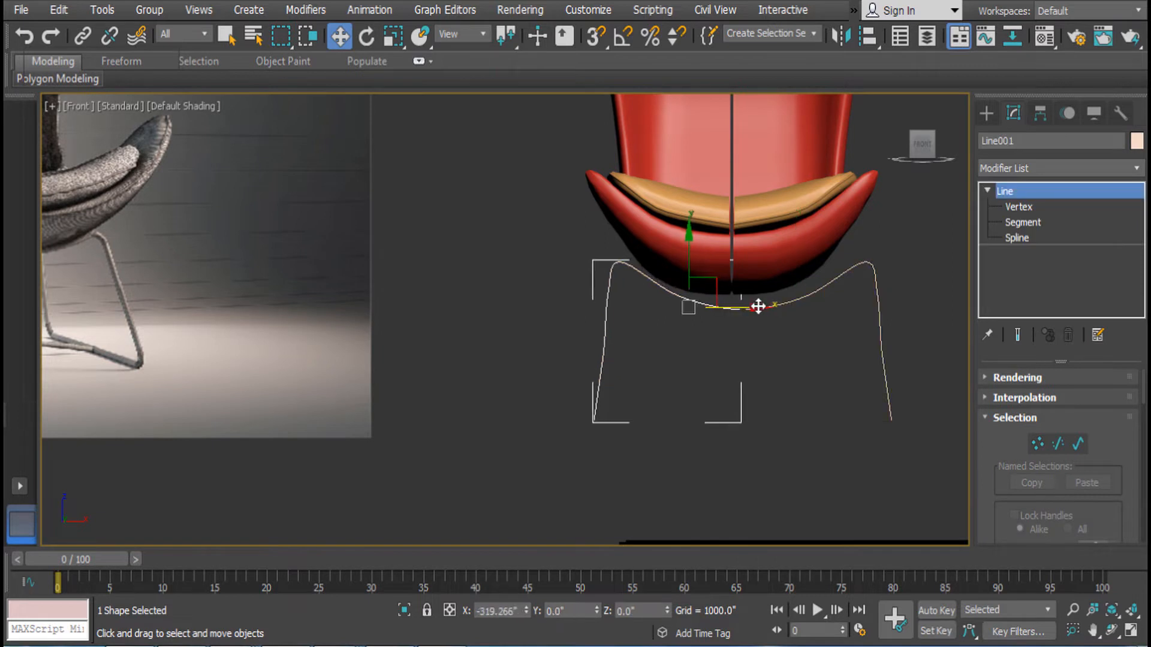
left_click_drag(795, 336, 743, 303)
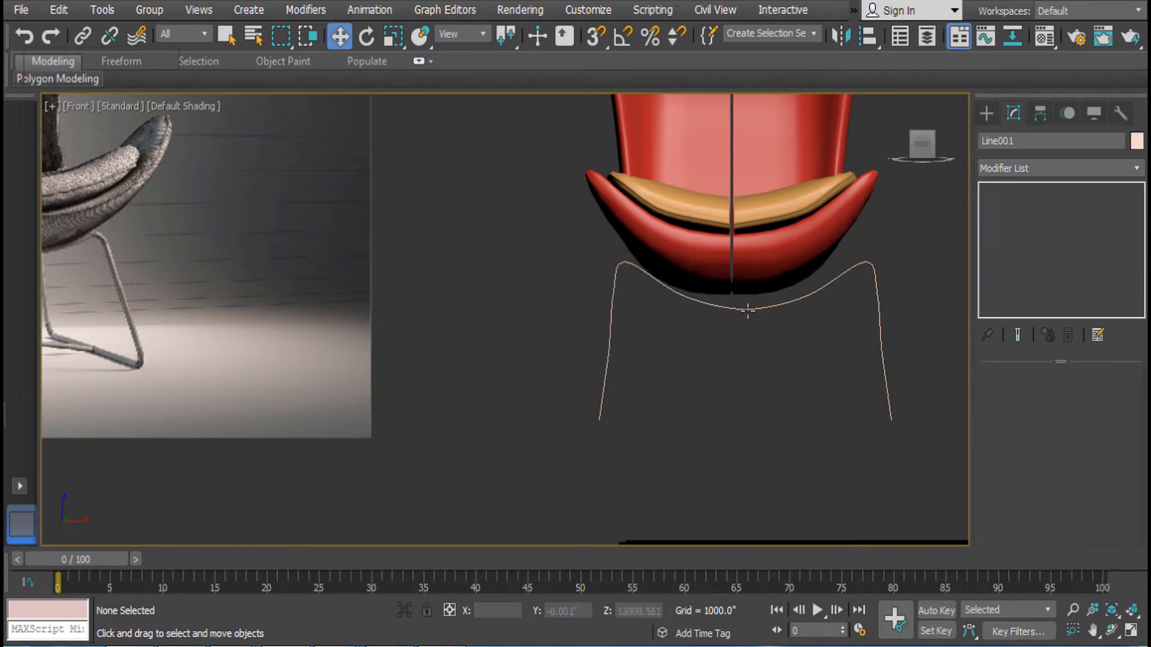
Select both halves of the leg frame spline and scale them slightly narrower horizontally
left_click(766, 308)
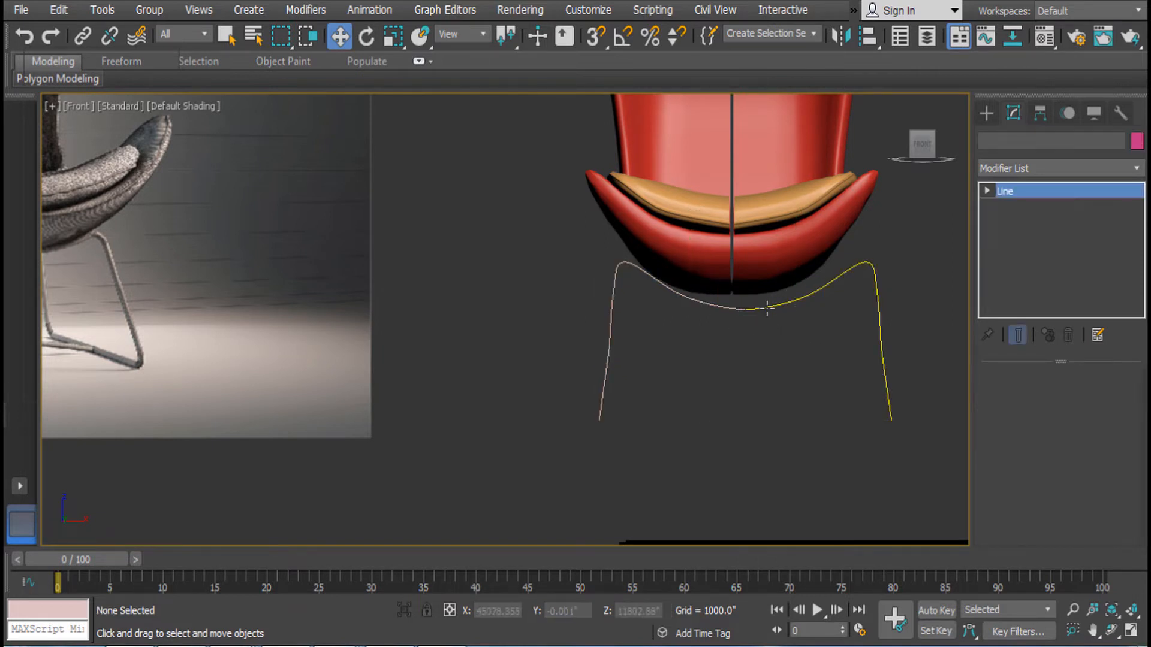
left_click(718, 306, "ctrl")
mouse_move(794, 340)
left_mouse_down()
mouse_move(785, 341)
mouse_move(798, 340)
left_mouse_up()
key("r")
key("r")
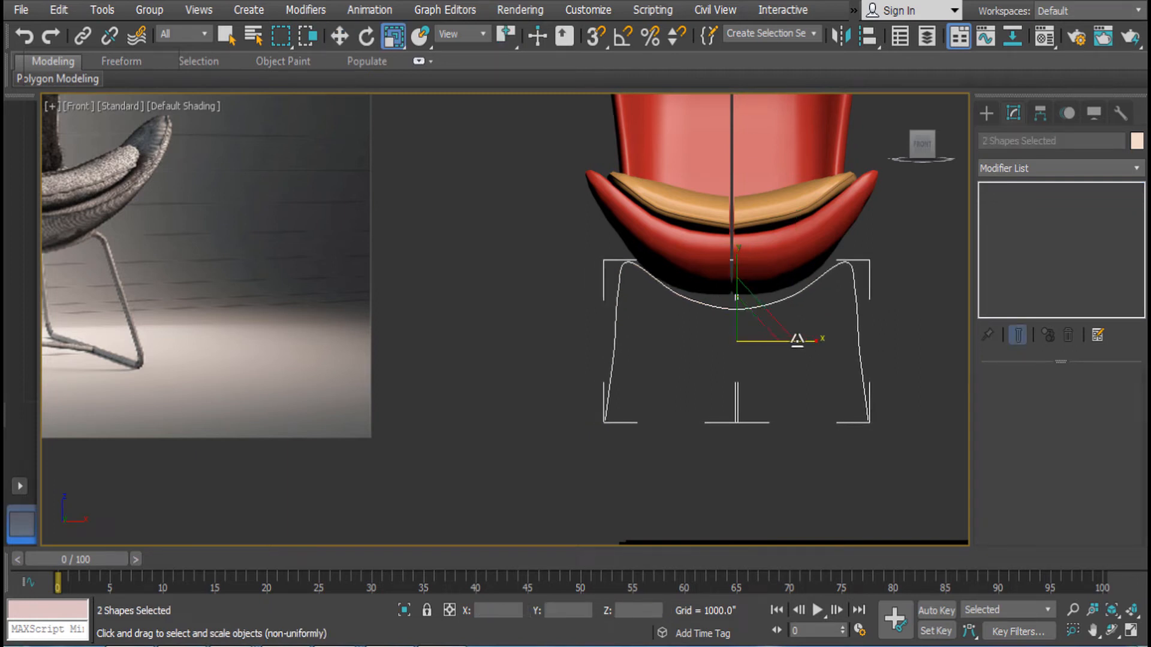
Reposition both spline halves so their meeting point is centred under the seat
key("w")
mouse_move(738, 290)
left_mouse_down()
mouse_move(738, 275)
mouse_move(737, 288)
left_mouse_up()
left_click_drag(775, 340, 783, 339)
Attach the left half of the leg spline to the right half as a single shape
left_click(785, 303)
left_click(785, 303)
scroll(794, 308, "up", 5)
right_click(791, 306)
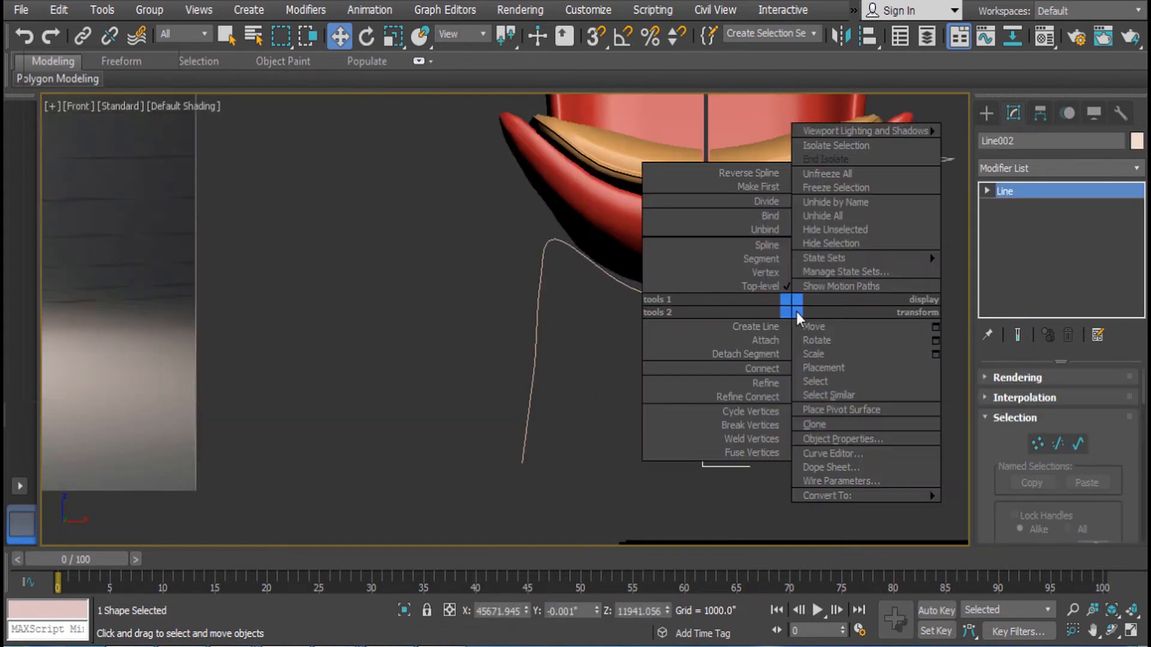
left_click(594, 353)
right_click(744, 335)
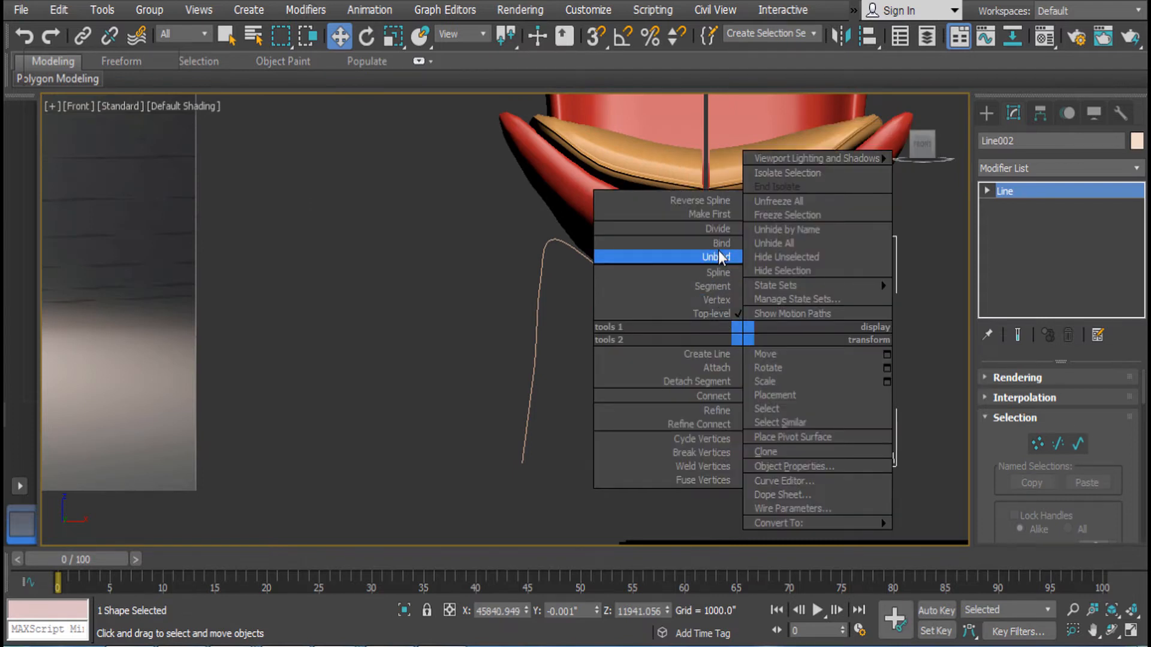
left_click(689, 350)
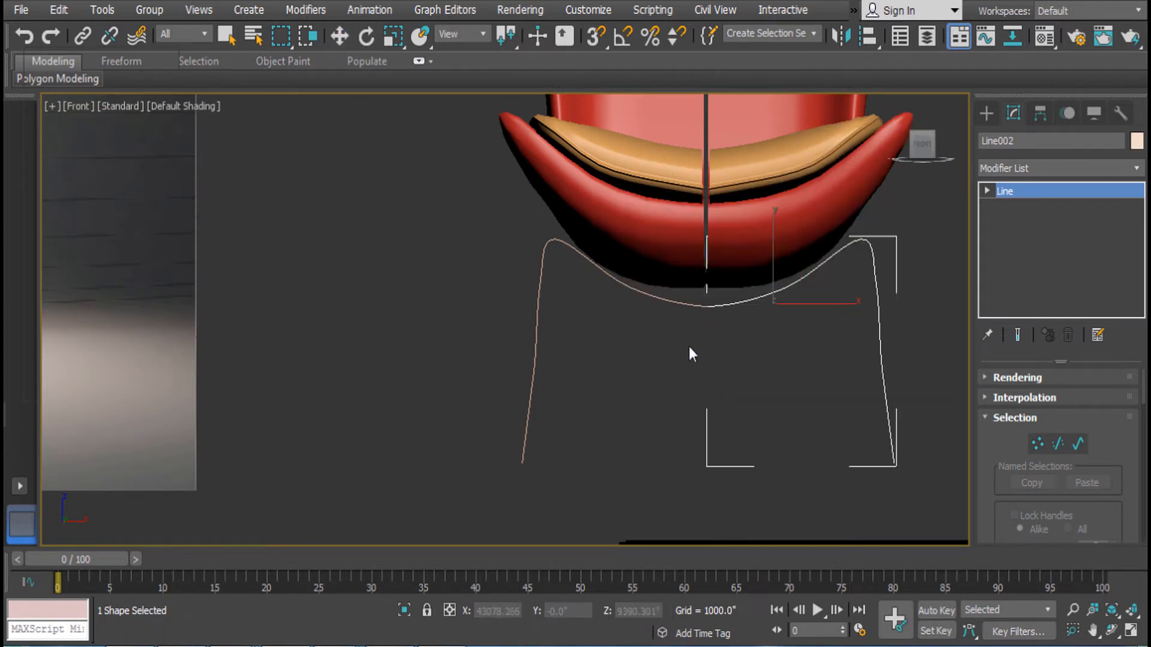
left_click(666, 297)
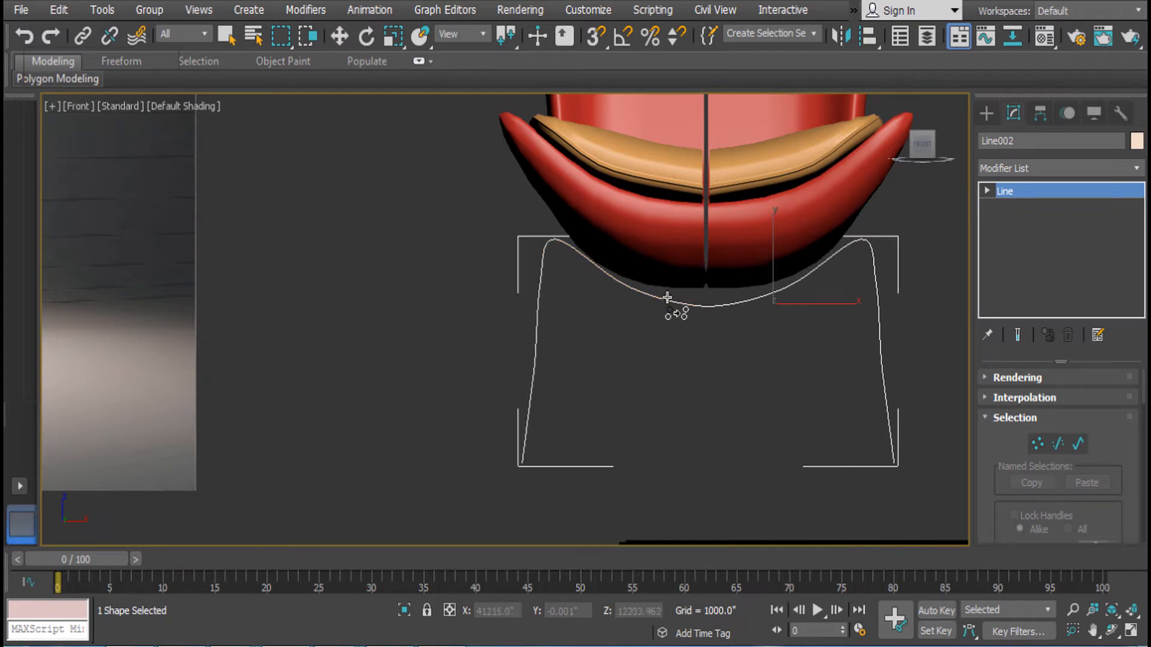
right_click(667, 296)
Switch the combined spline to vertex editing and test the middle vertex by moving it vertically and undoing the move
left_click(987, 190)
left_click(1019, 206)
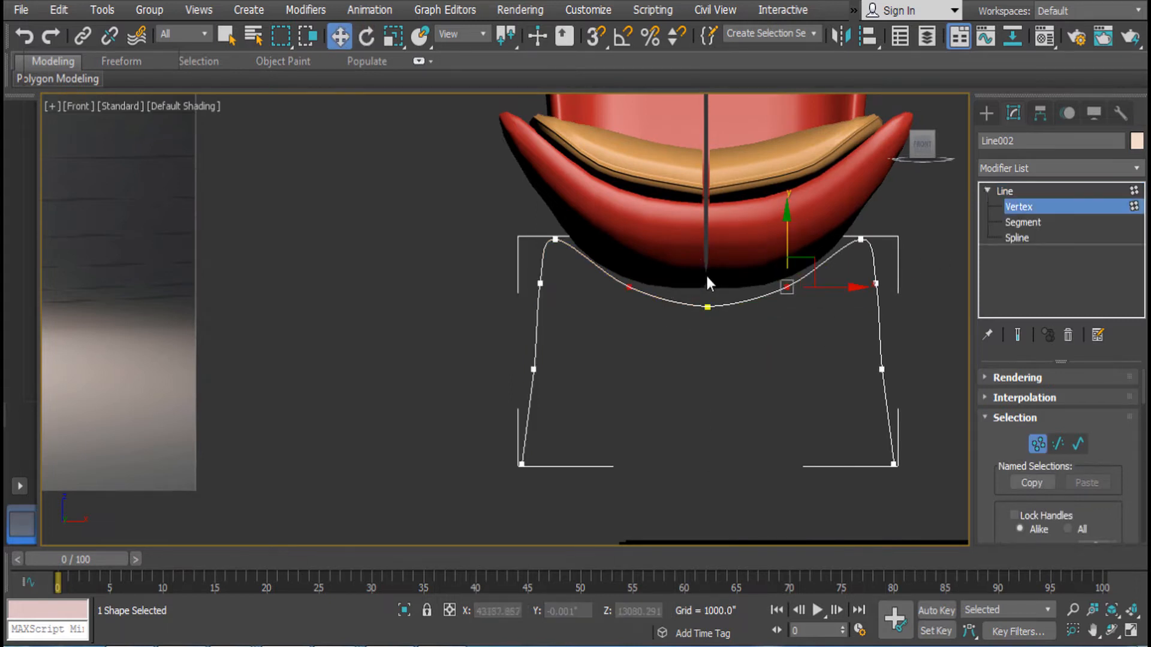
right_click(796, 284)
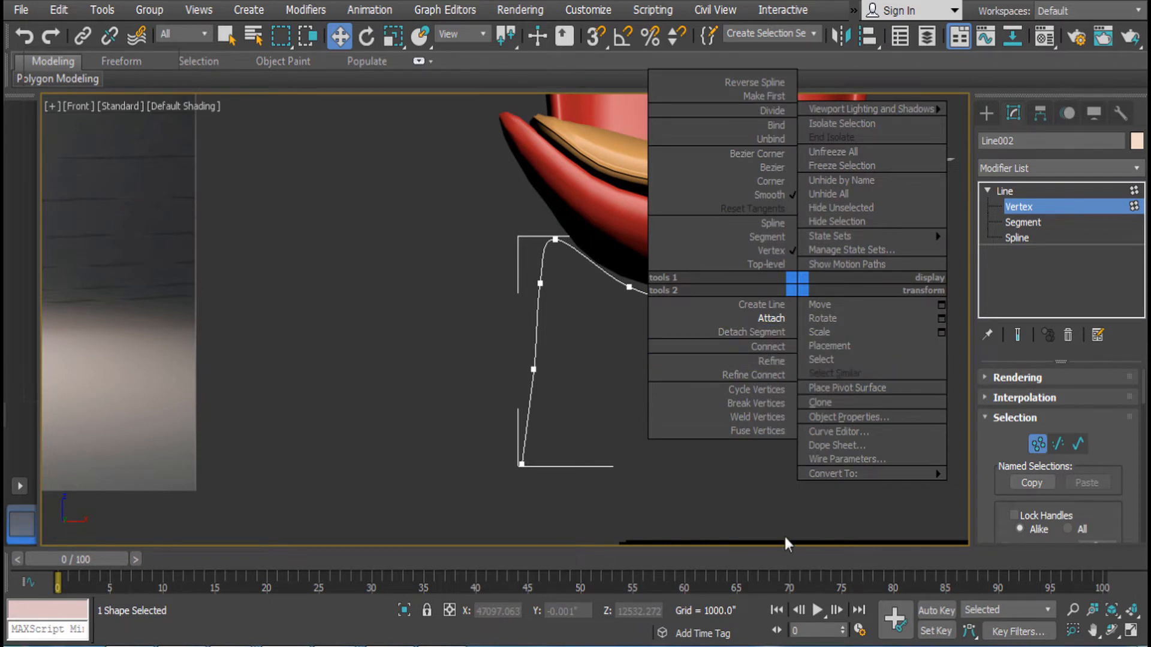
scroll(743, 385, "up", 3)
middle_click_drag(743, 385, 749, 401)
left_click(750, 410)
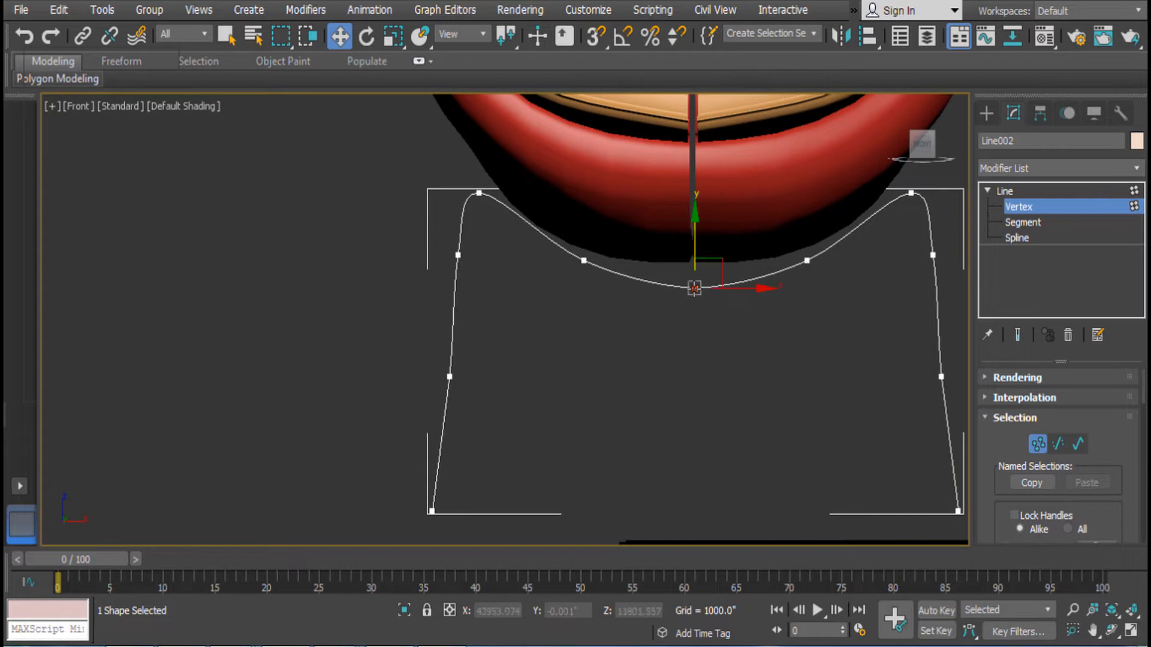
left_click_drag(696, 263, 696, 281)
key("ctrl+z")
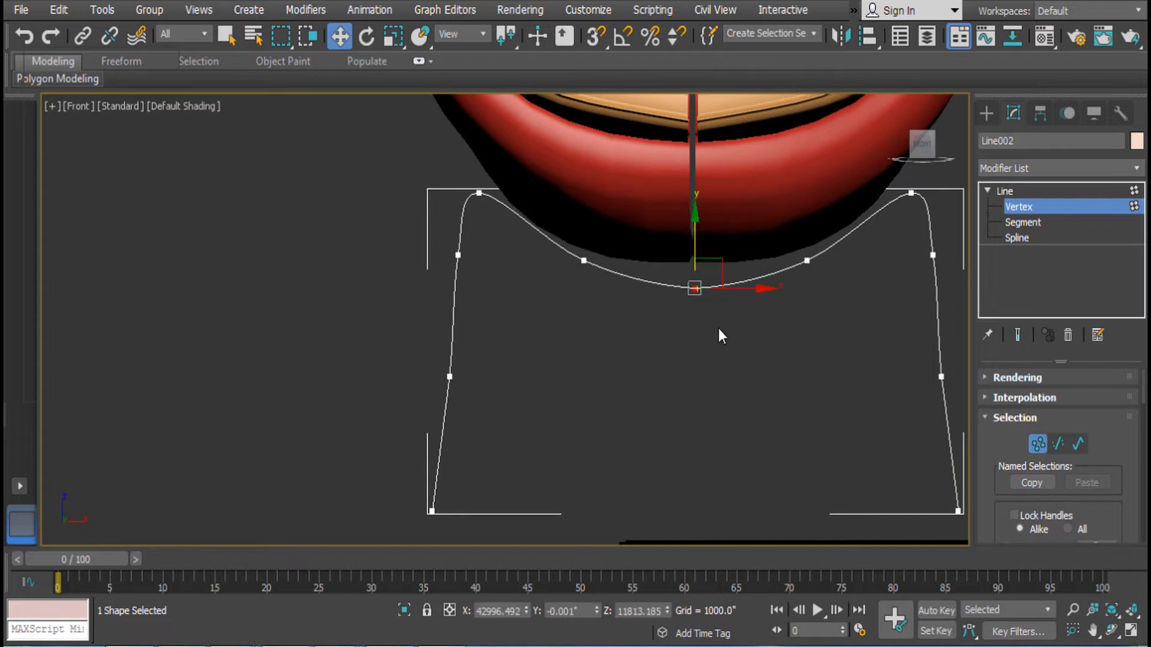
Try to weld the two overlapping middle vertices where the spline halves meet
right_click(842, 314)
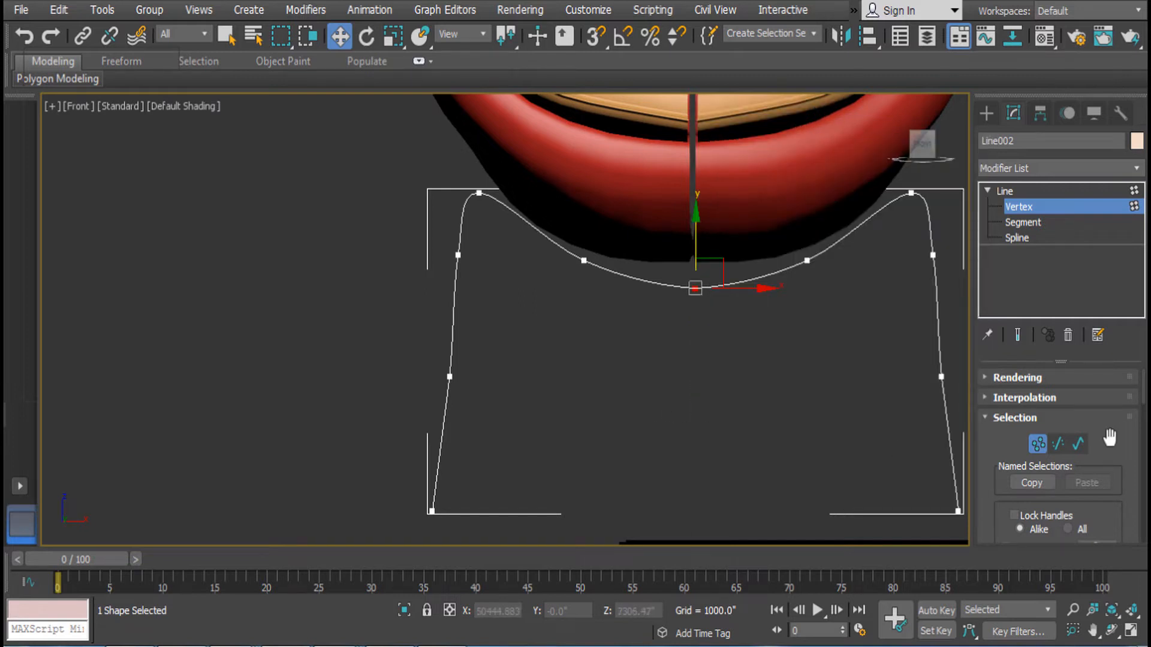
scroll(1109, 438, "down", 10)
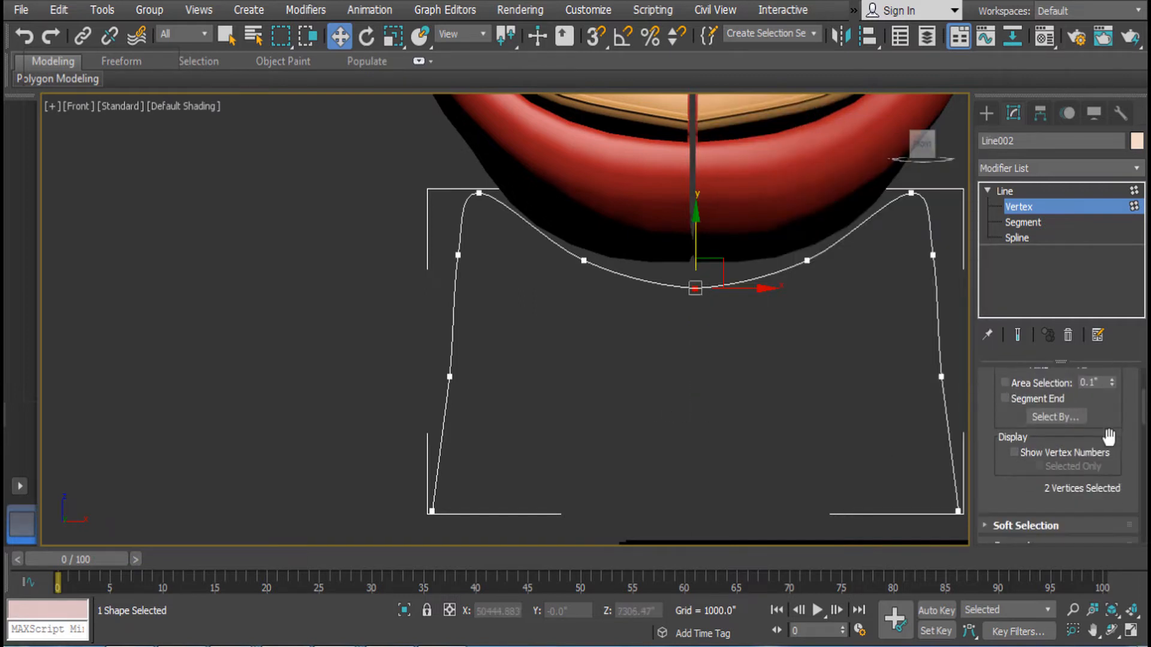
scroll(1109, 445, "down", 8)
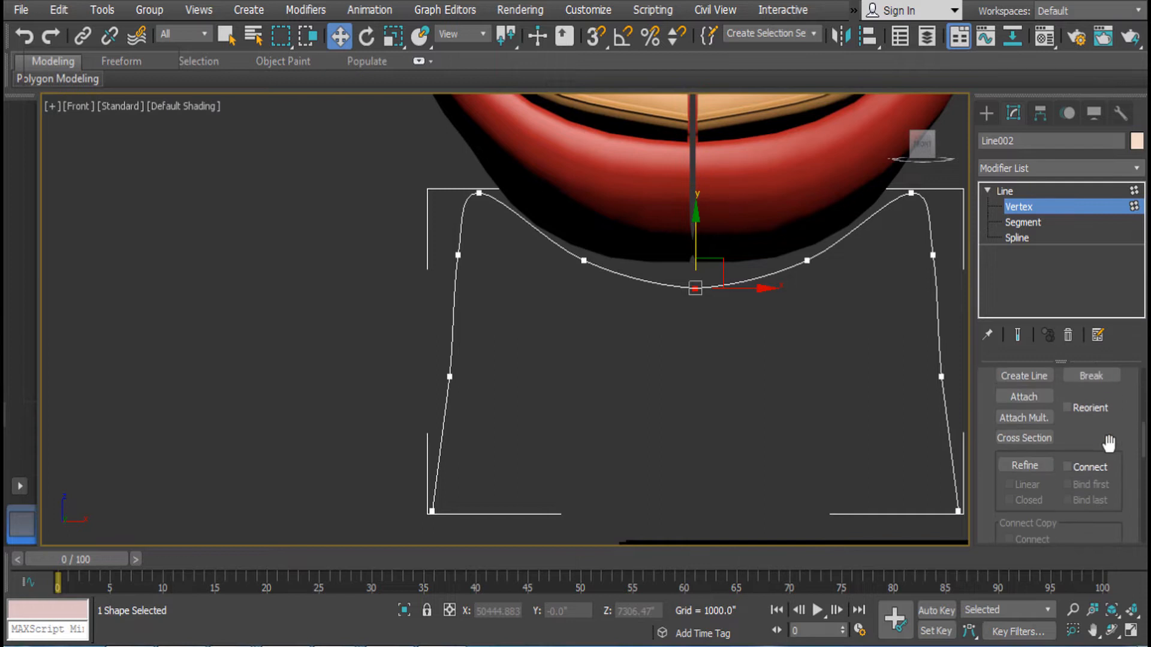
scroll(1110, 445, "down", 5)
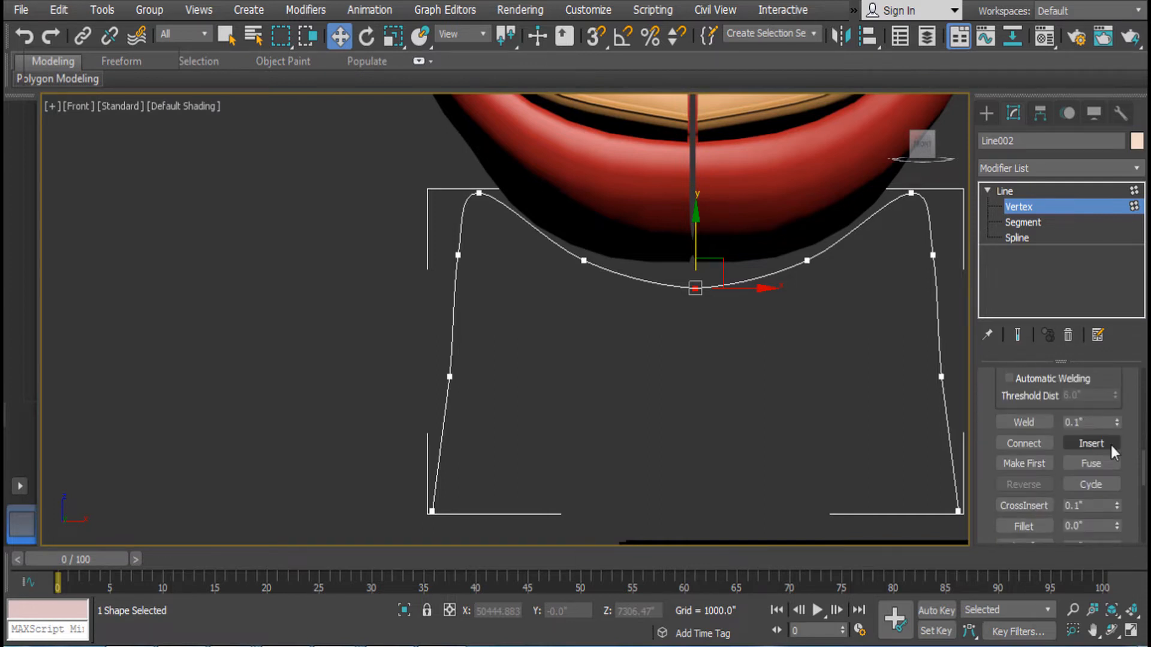
scroll(1110, 445, "down", 2)
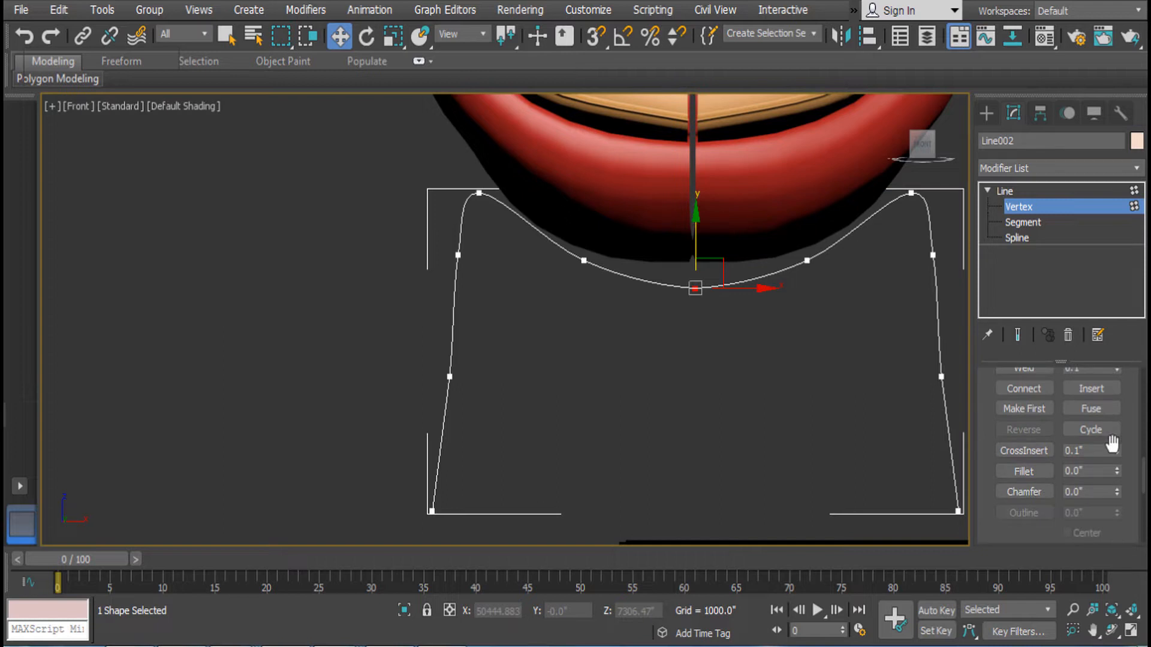
right_click(795, 328)
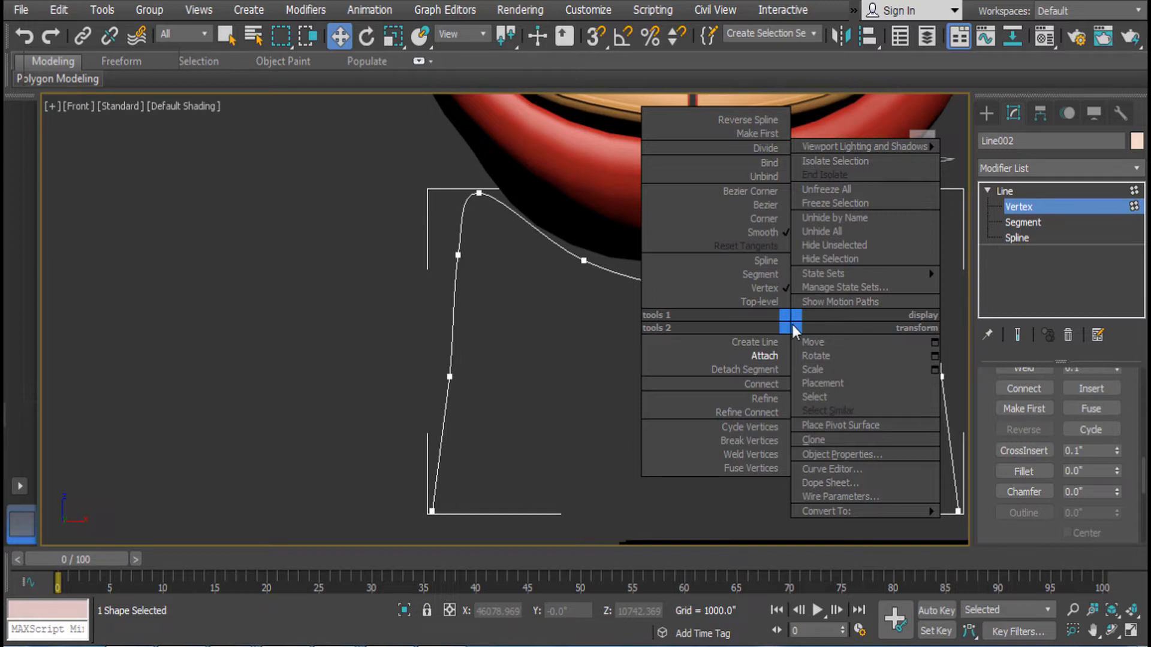
left_click(755, 459)
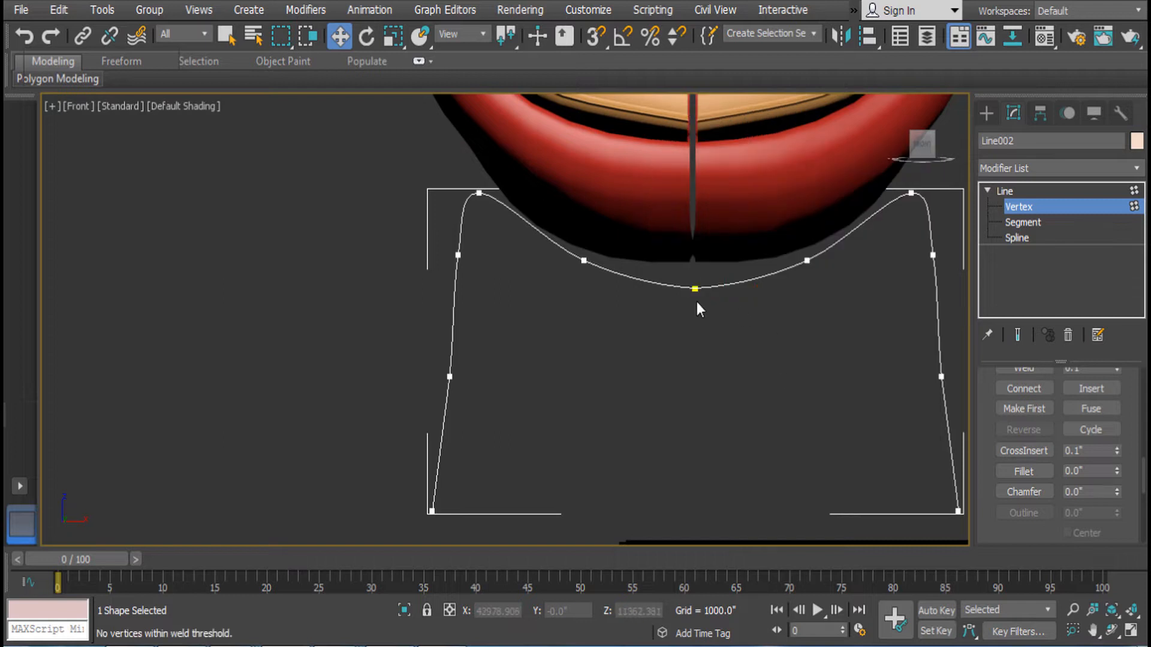
Fuse the two overlapping middle vertices of the leg spline and weld them into a single vertex
left_click_drag(694, 263, 691, 266)
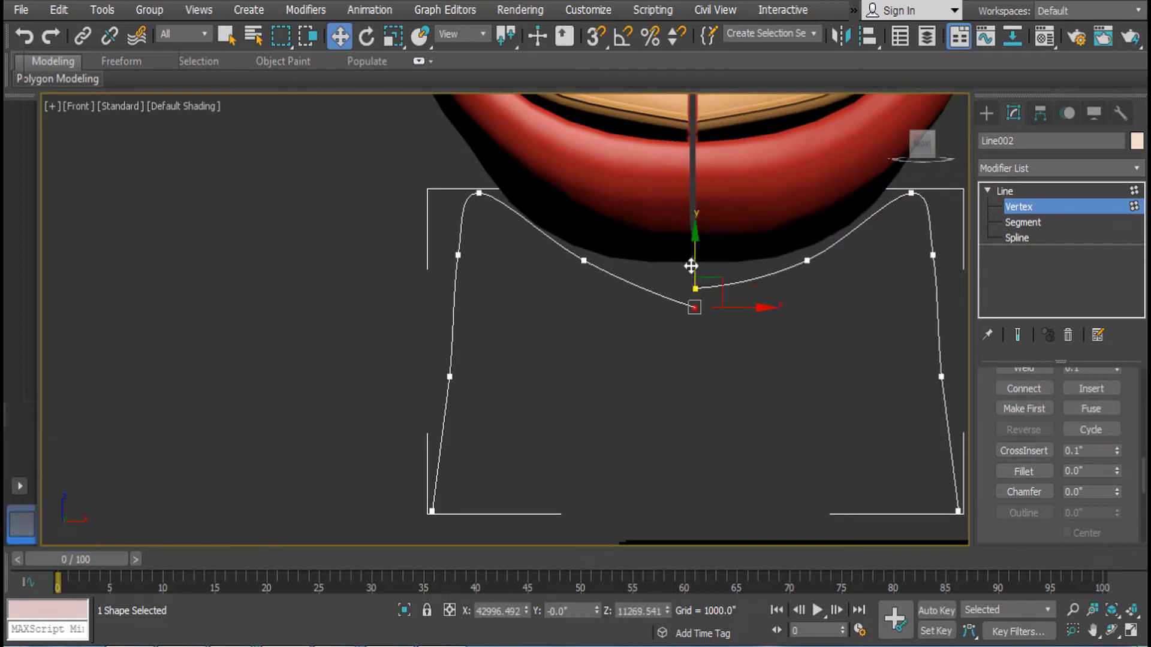
key("ctrl+z")
right_click(775, 299)
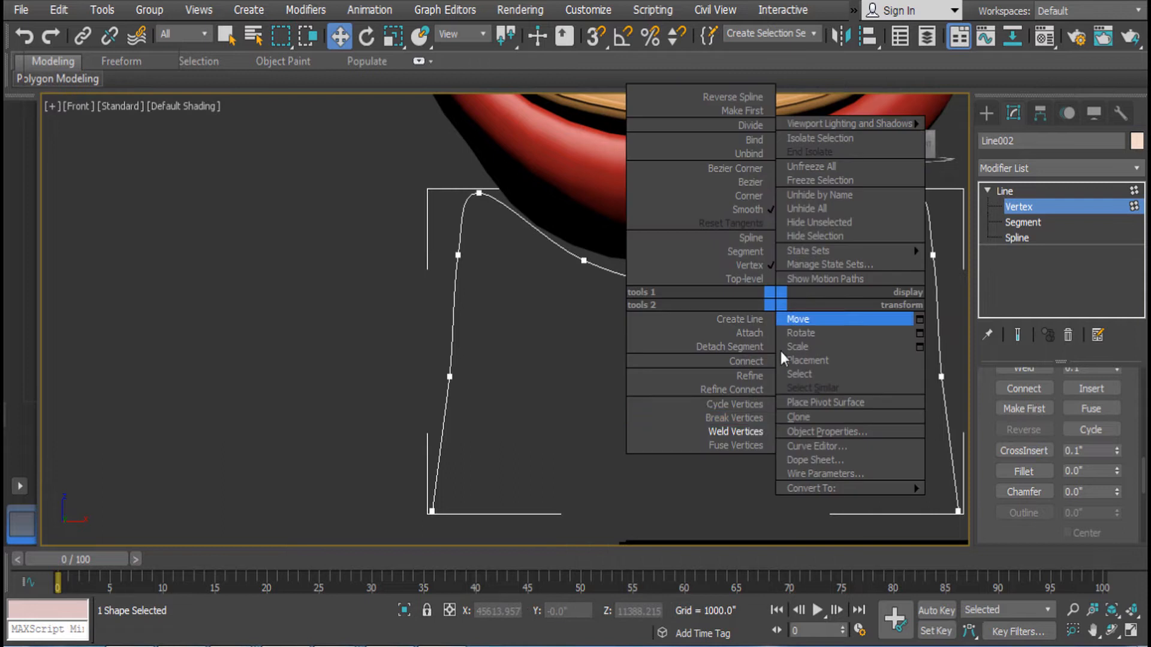
left_click(716, 447)
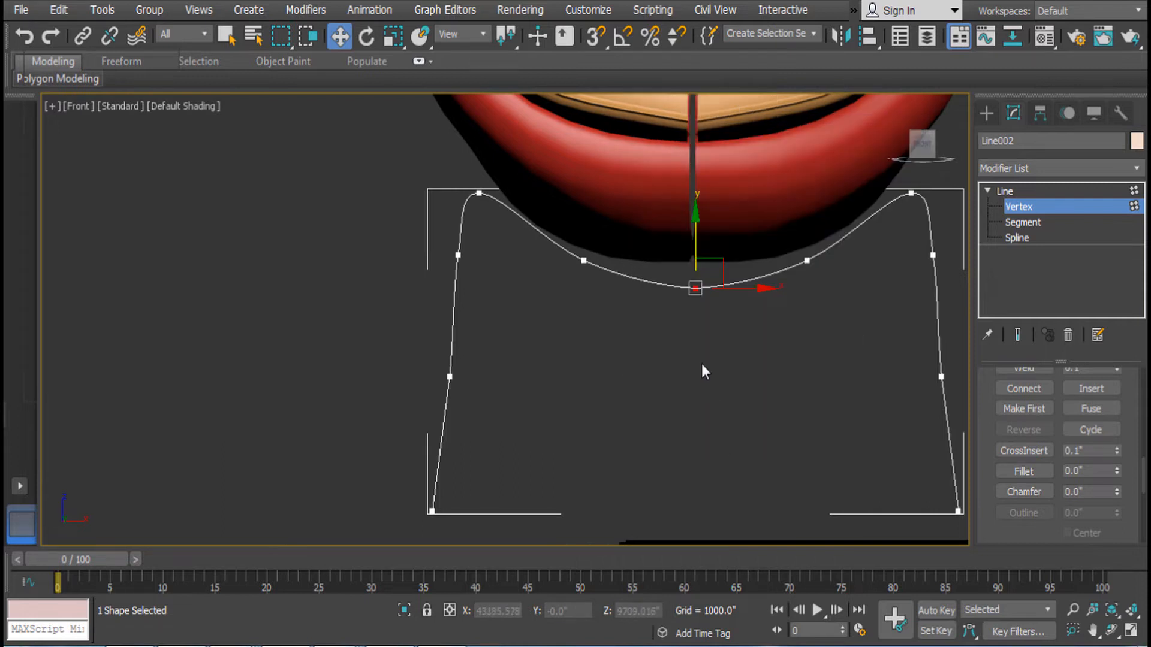
key("e")
left_click(695, 289)
right_click(736, 286)
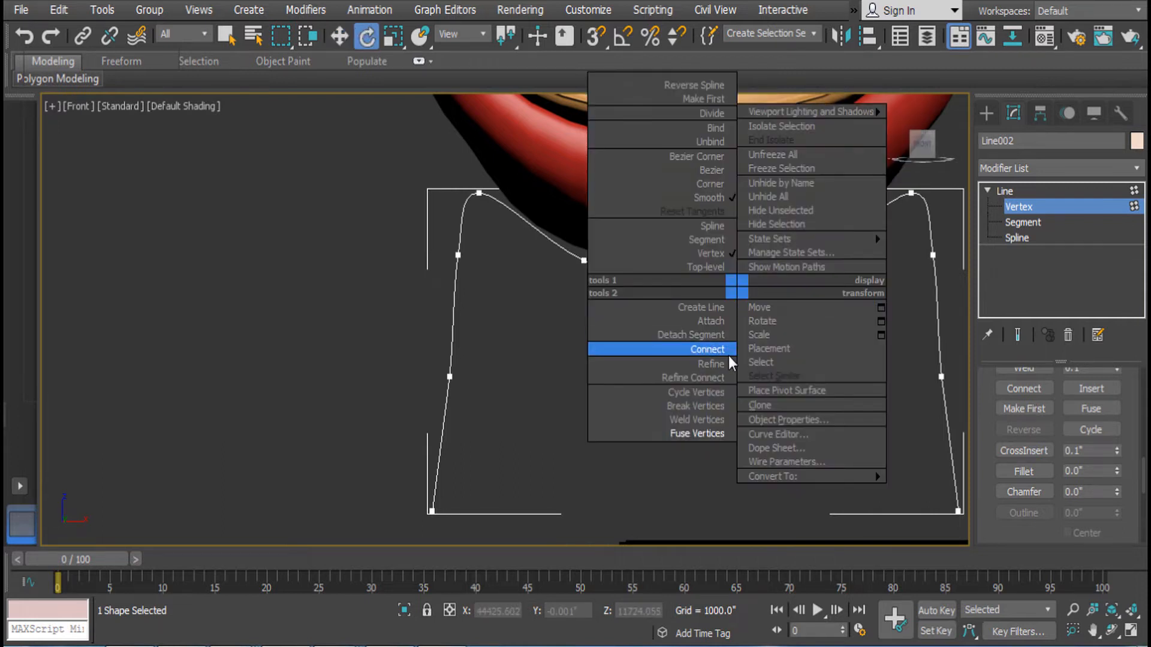
left_click(621, 419)
Raise the welded middle vertex slightly and return to the whole-object level of the leg spline
middle_click_drag(624, 399, 706, 334, "alt")
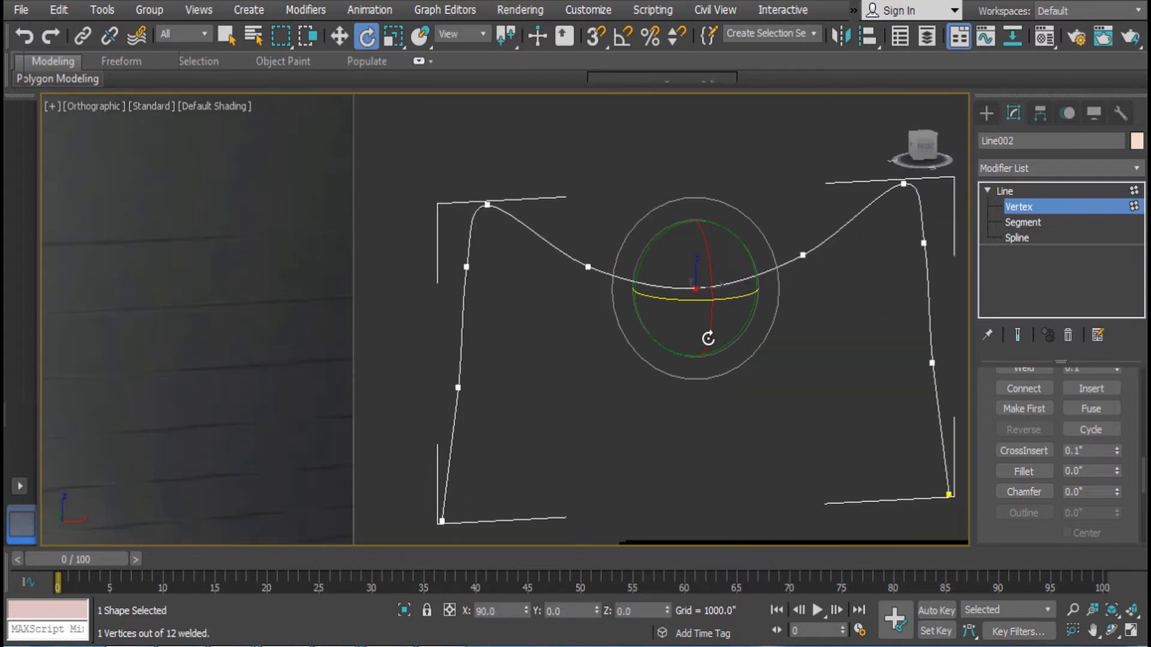
key("w")
left_click_drag(696, 277, 695, 243)
scroll(744, 245, "down", 5)
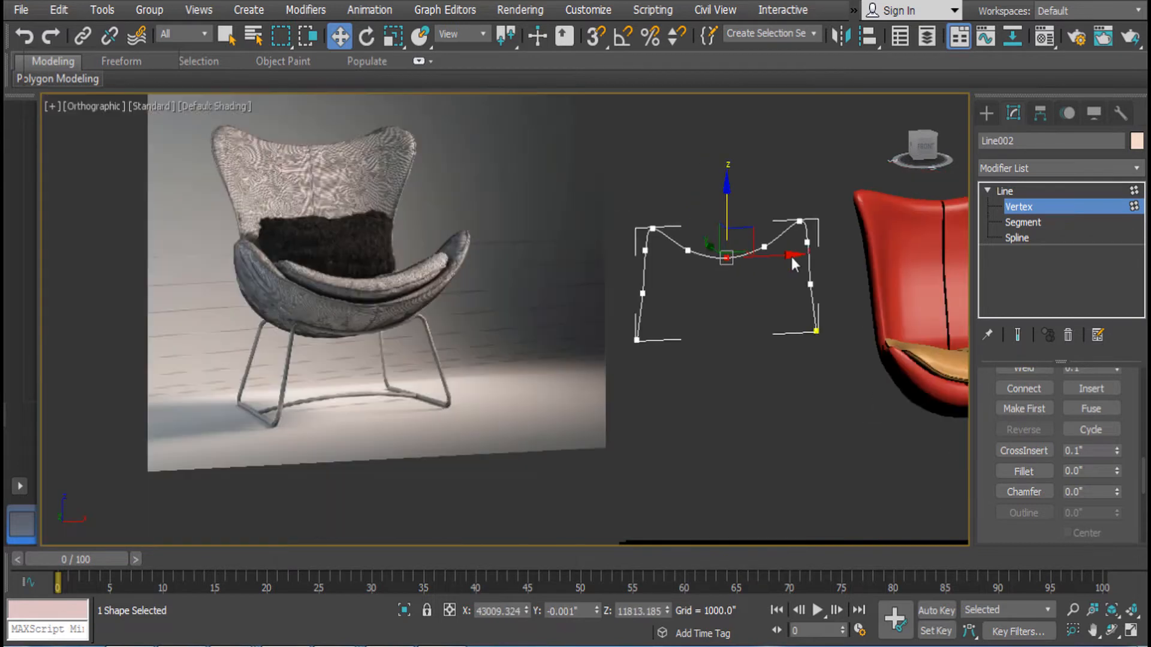
left_click(1042, 189)
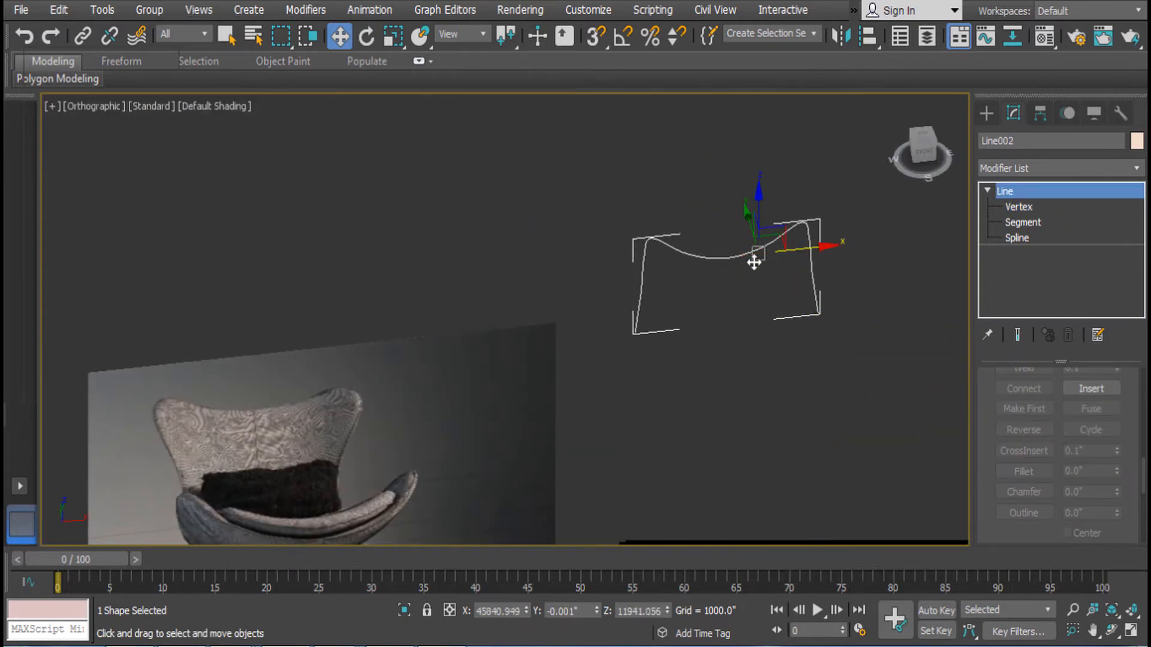
Copy the leg spline about 12064 inches along the Y axis to form the opposite side of the frame
middle_click_drag(752, 259, 780, 185)
middle_click_drag(803, 258, 754, 279, "alt")
middle_click_drag(755, 268, 807, 254)
scroll(335, 351, "up", 3)
middle_click_drag(431, 324, 599, 294)
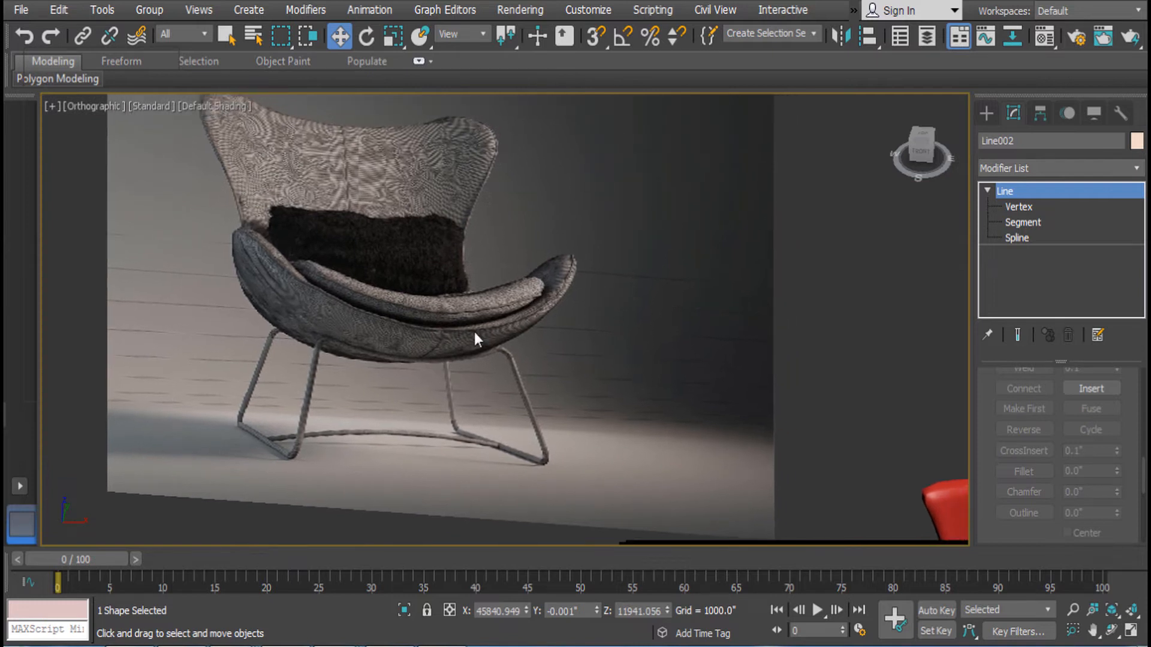
middle_click_drag(530, 329, 445, 337)
scroll(540, 329, "down", 3)
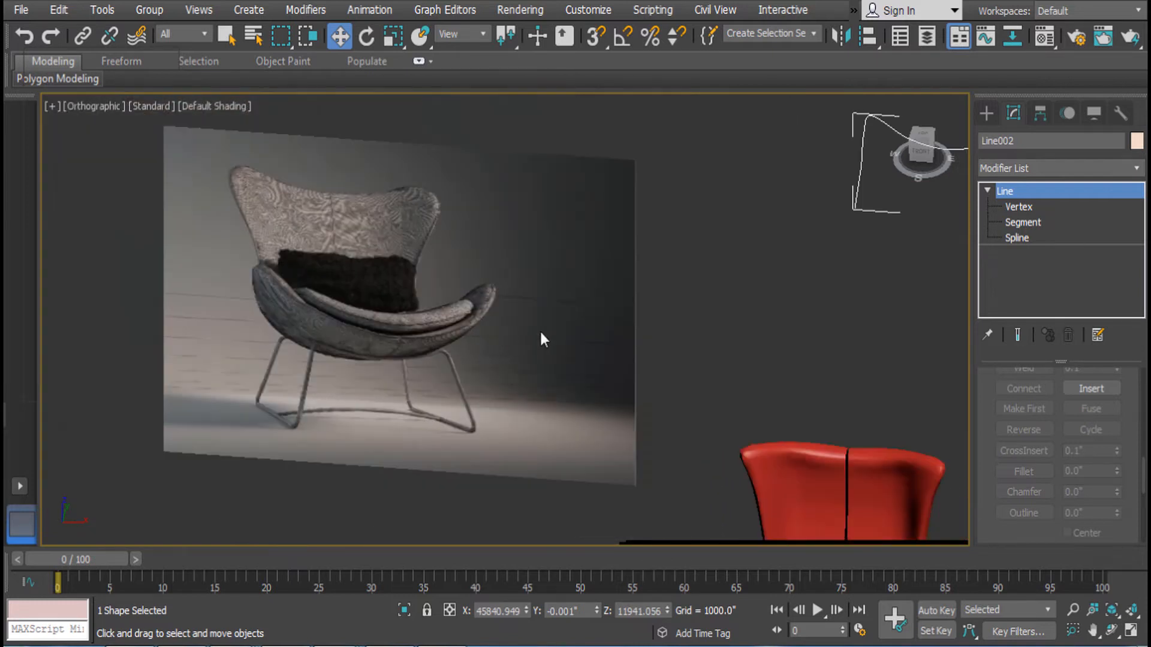
middle_click_drag(649, 320, 569, 342, "alt")
middle_click_drag(790, 299, 711, 276, "alt")
left_click_drag(711, 276, 820, 192, "shift")
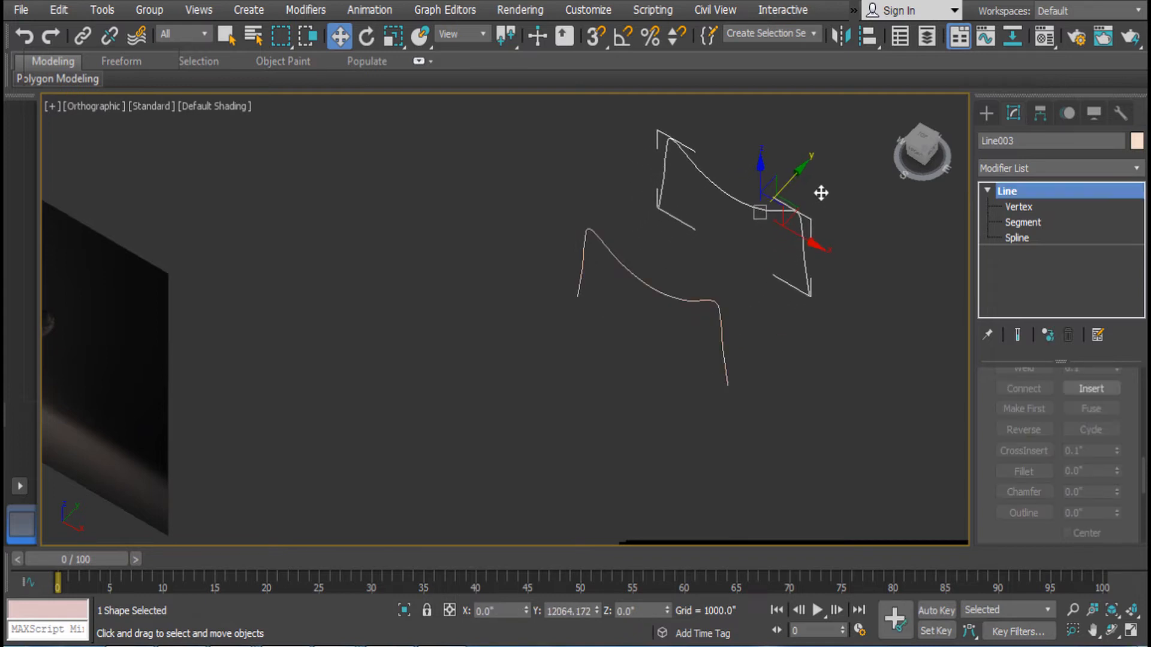
left_click(589, 397)
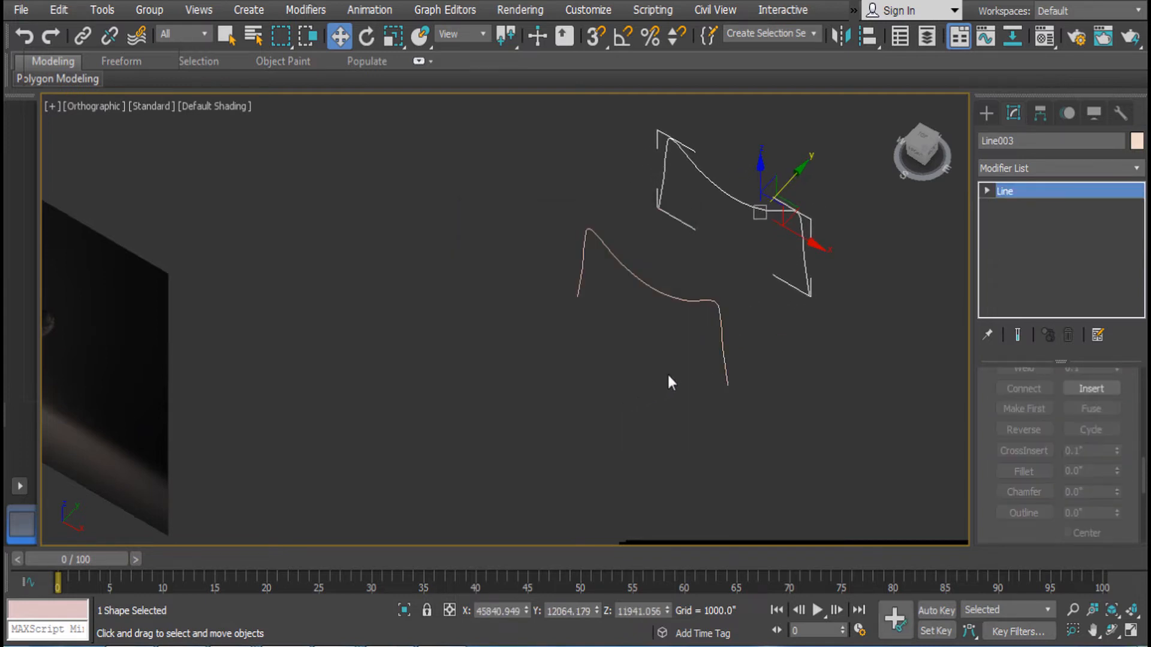
Draw a smooth three-point line in the top view joining the left ends of the two leg splines
key("t")
key("z")
scroll(693, 370, "down", 5)
middle_click_drag(693, 370, 753, 240)
left_click(986, 113)
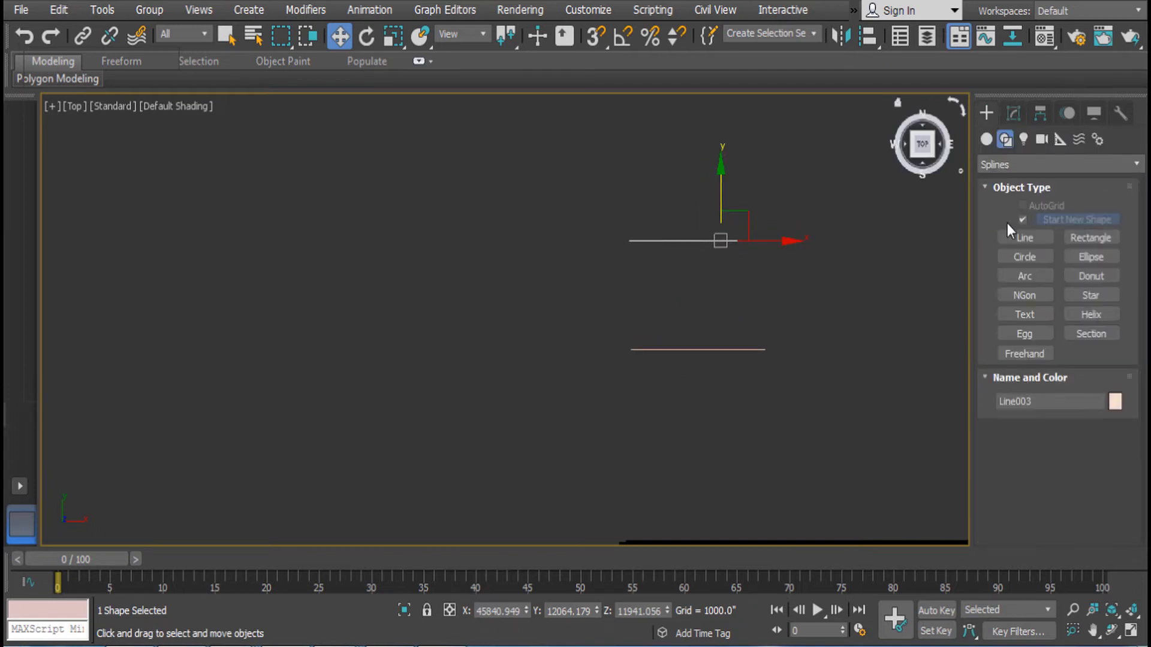
left_click(1024, 237)
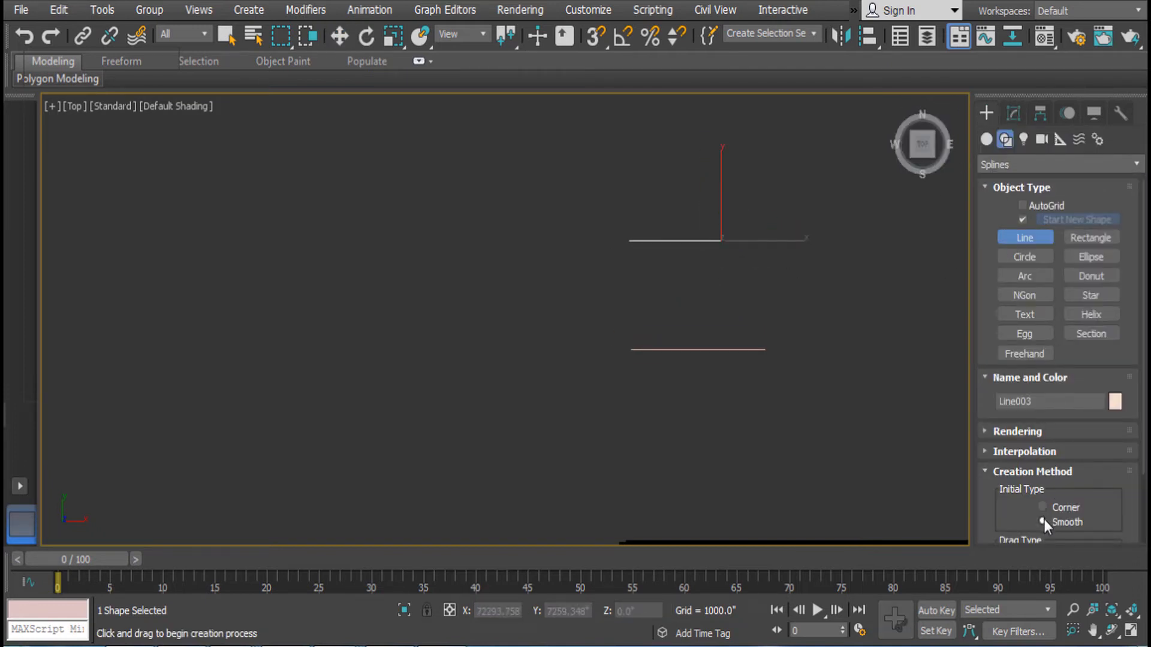
left_click(629, 242)
left_click(628, 298)
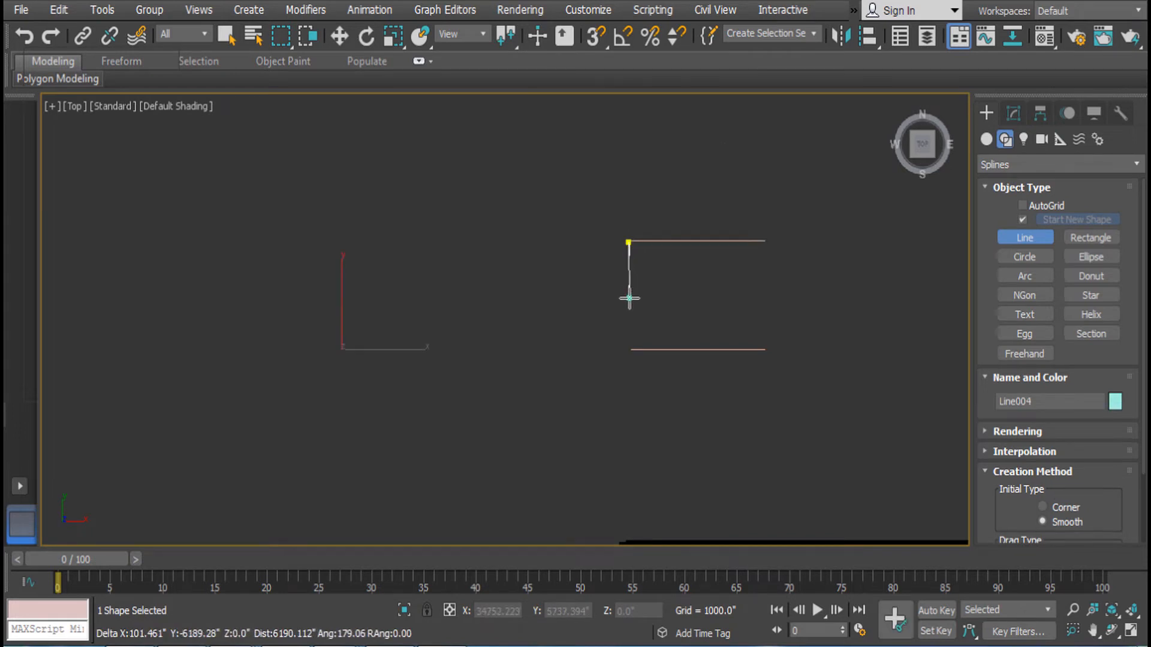
left_click(627, 349)
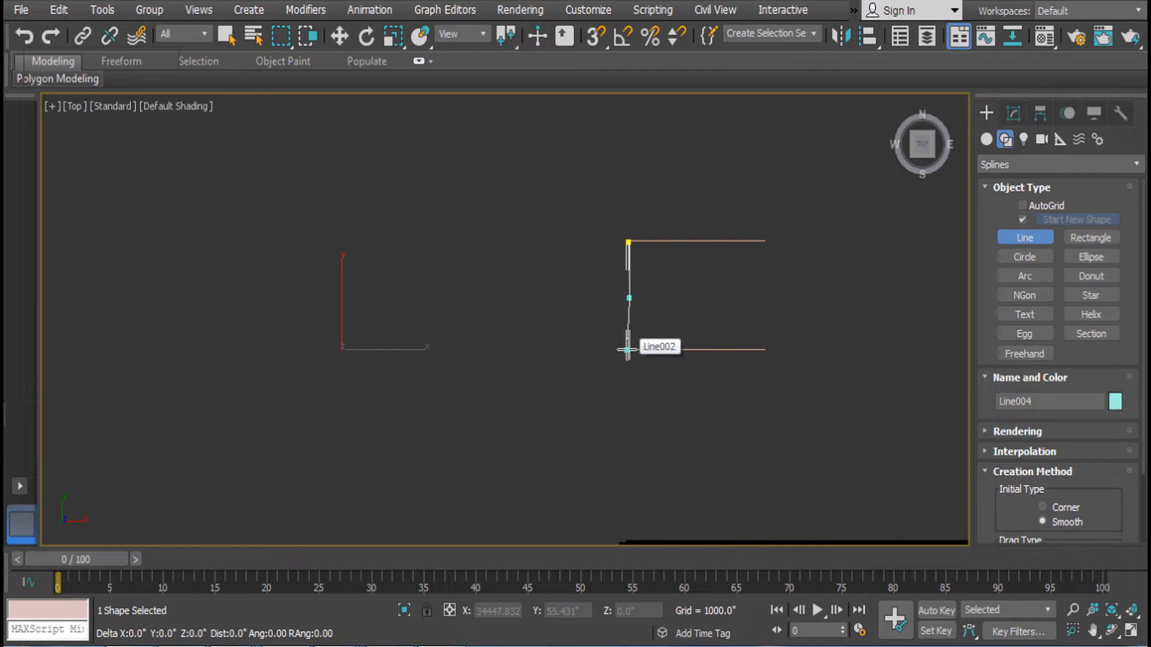
right_click(627, 349)
Raise the connecting line to the bottom ends of the leg splines, at a Z position of about 5661 inches
key("w")
middle_click_drag(630, 354, 784, 192, "alt")
left_click_drag(631, 308, 630, 167)
Copy the connecting line along the X axis to the opposite ends of the two leg splines
key("t")
key("z")
scroll(654, 277, "down", 5)
middle_click_drag(724, 295, 621, 298)
left_click_drag(572, 288, 738, 313, "shift")
left_click(579, 399)
Attach the other leg spline and the original connecting line to the first leg spline
mouse_move(583, 401)
middle_mouse_down("alt")
mouse_move(688, 323)
mouse_move(698, 259)
mouse_move(737, 304)
mouse_move(737, 244)
mouse_move(771, 293)
mouse_move(880, 310)
middle_mouse_up("alt")
scroll(781, 301, "up", 3)
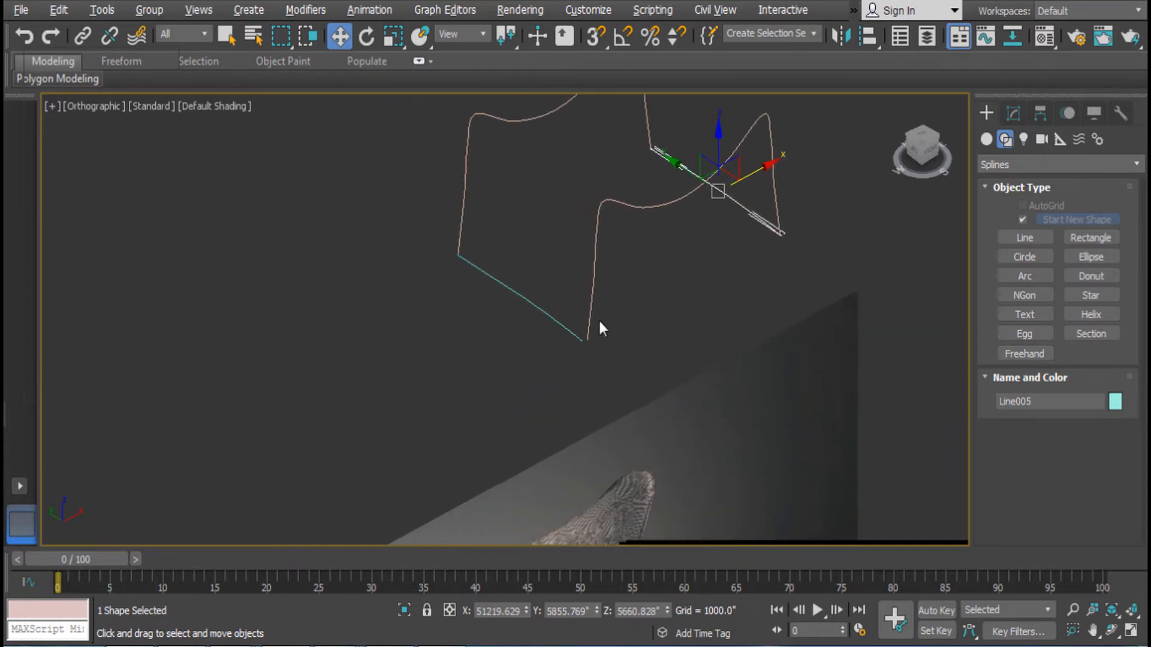
left_click(590, 308)
mouse_move(588, 346)
middle_mouse_down()
mouse_move(630, 180)
mouse_move(596, 2)
mouse_move(596, 251)
mouse_move(568, 372)
mouse_move(638, 2)
mouse_move(591, 258)
mouse_move(591, 368)
mouse_move(611, 346)
middle_mouse_up()
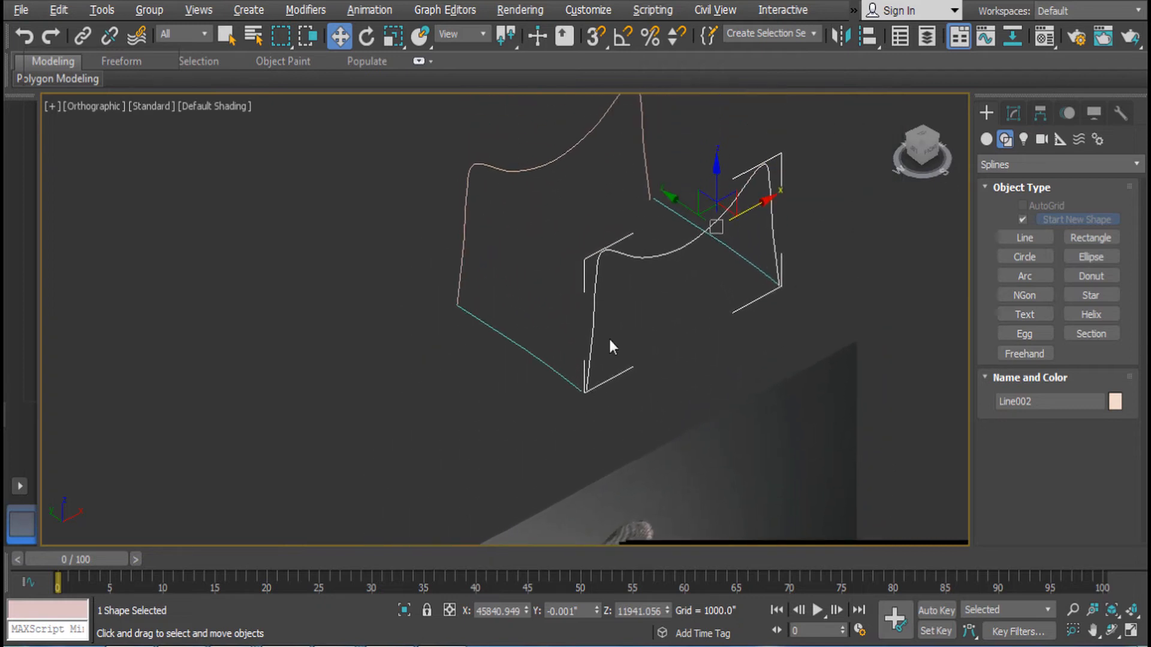
right_click(616, 315)
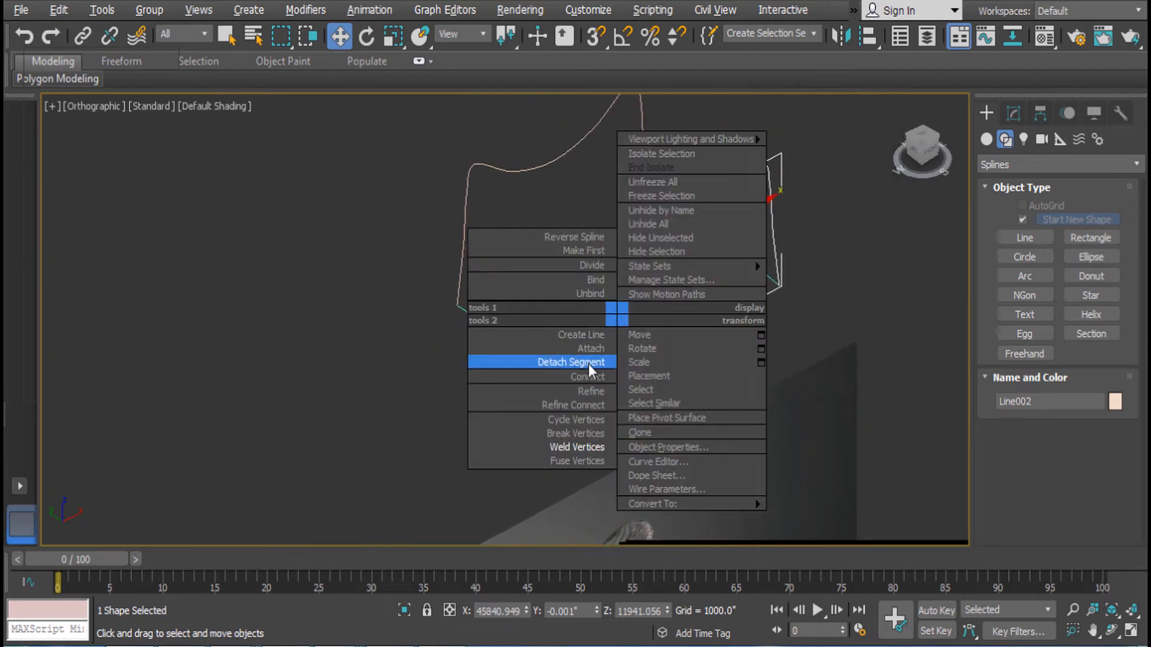
left_click(587, 348)
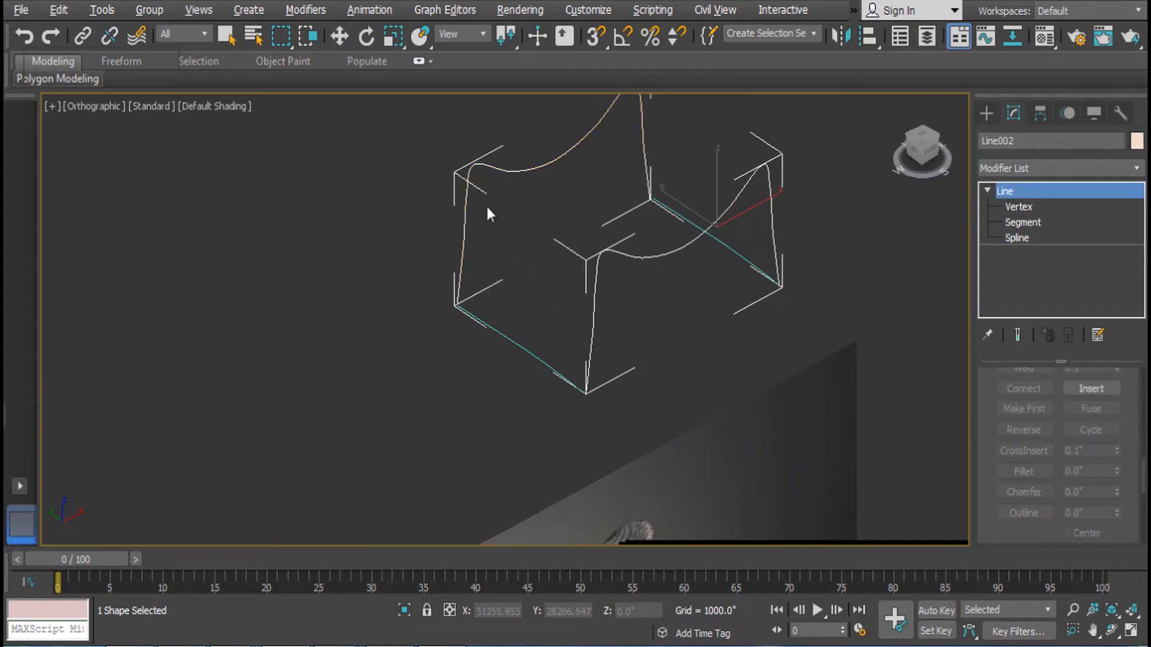
left_click(512, 345)
left_click(1021, 208)
middle_click_drag(694, 427, 745, 382)
scroll(651, 385, "up", 2)
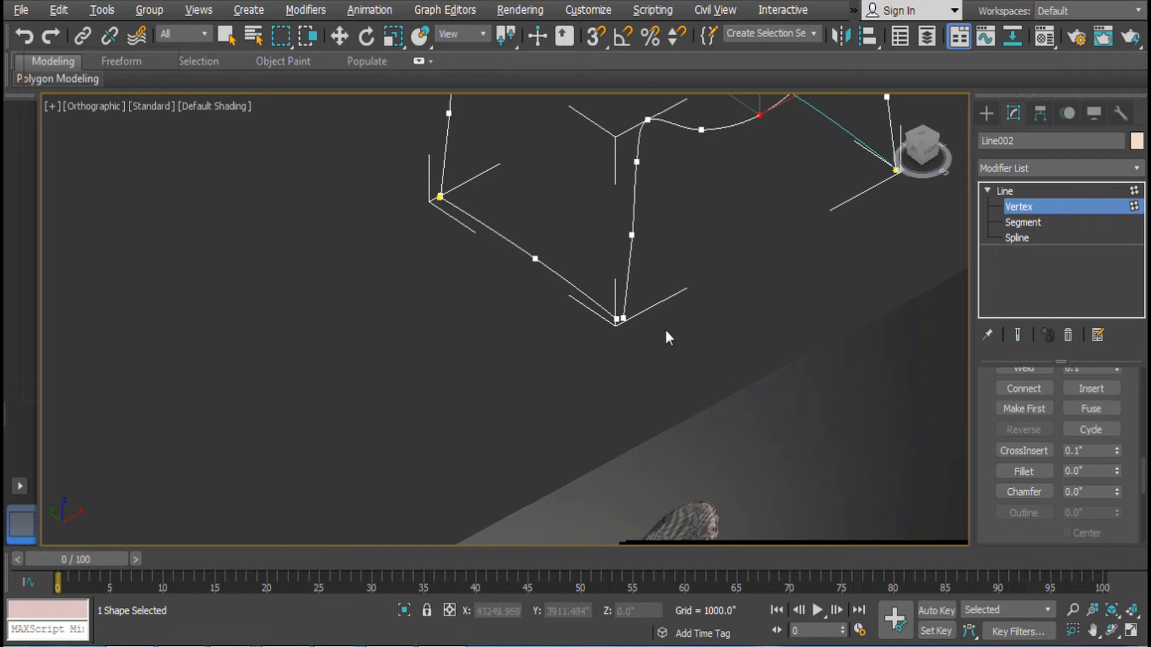
left_click(1018, 192)
left_click(1022, 206)
middle_click_drag(741, 226, 706, 331)
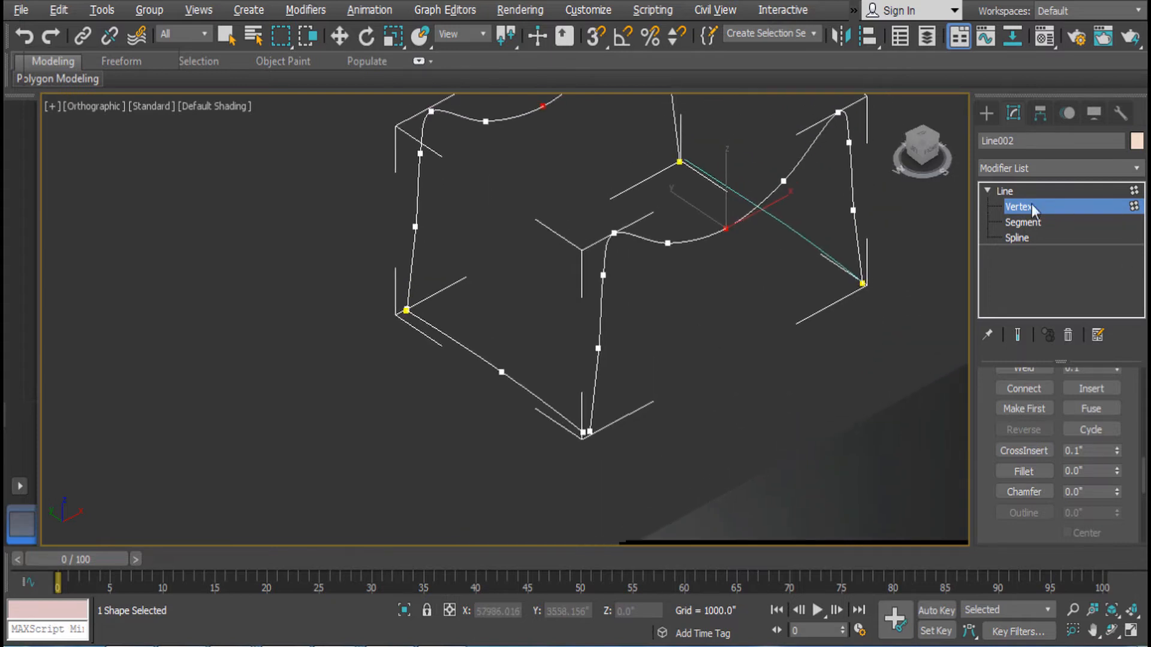
left_click(1014, 193)
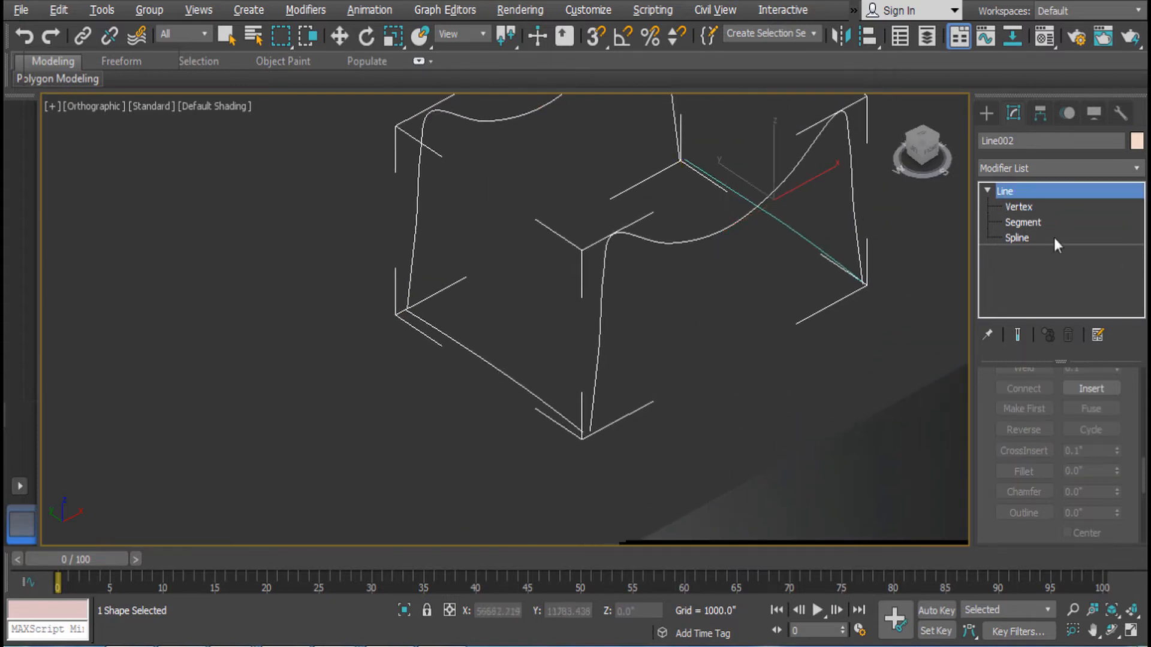
left_click(1023, 238)
left_click(1026, 223)
left_click(1022, 206)
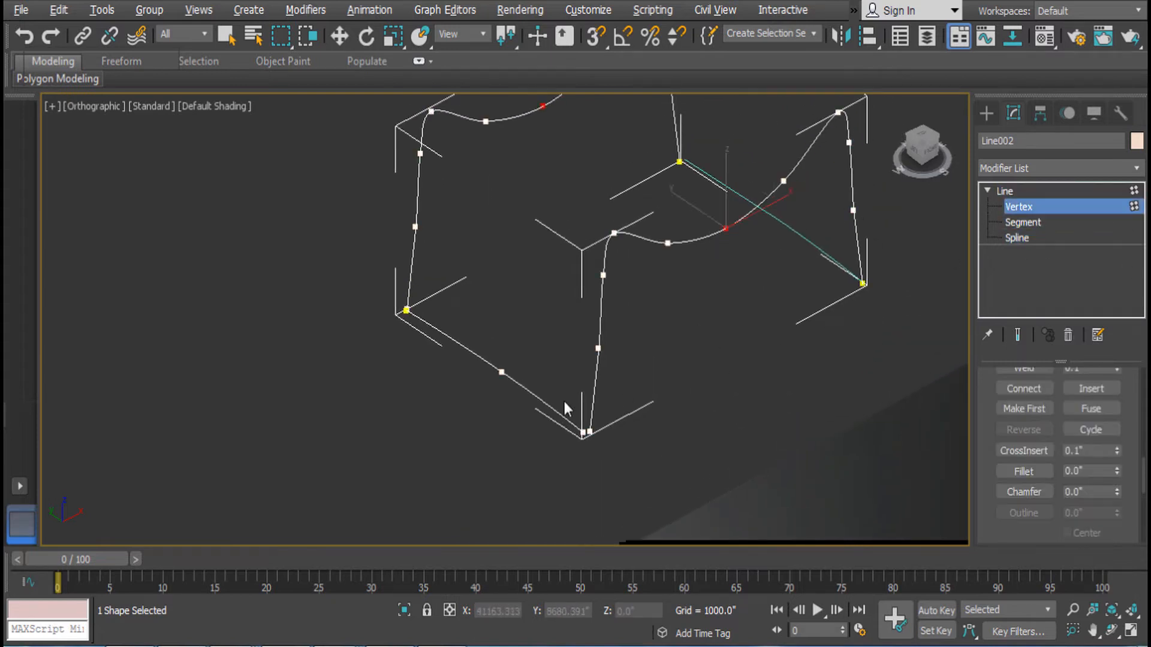
left_click(1004, 190)
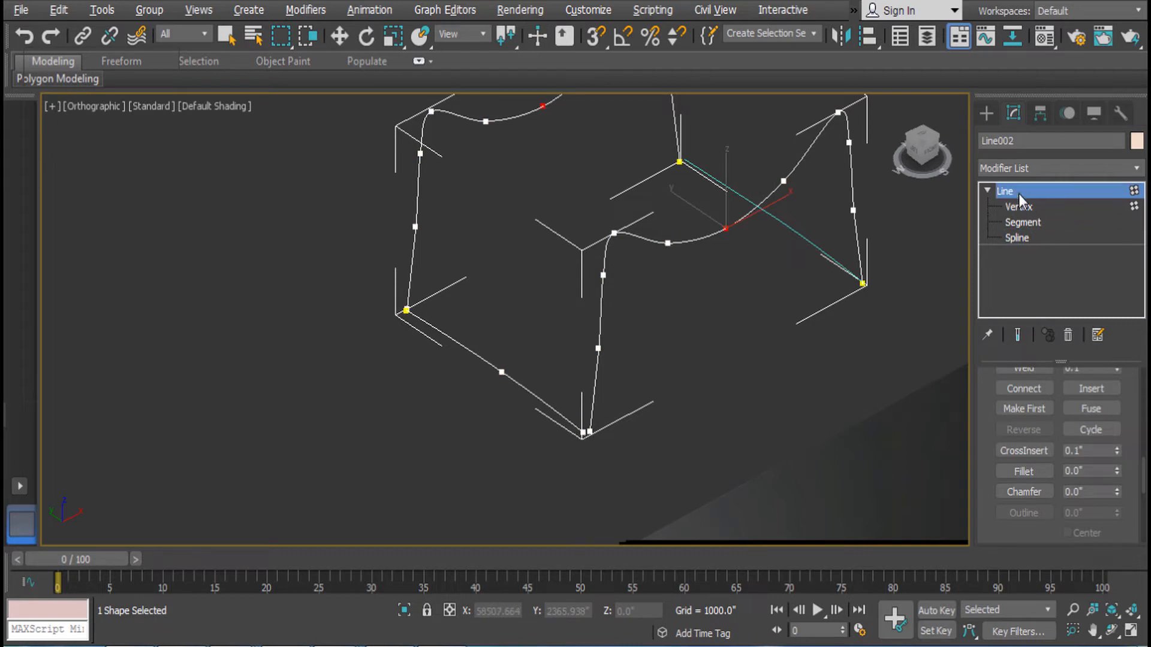
scroll(714, 359, "down", 6)
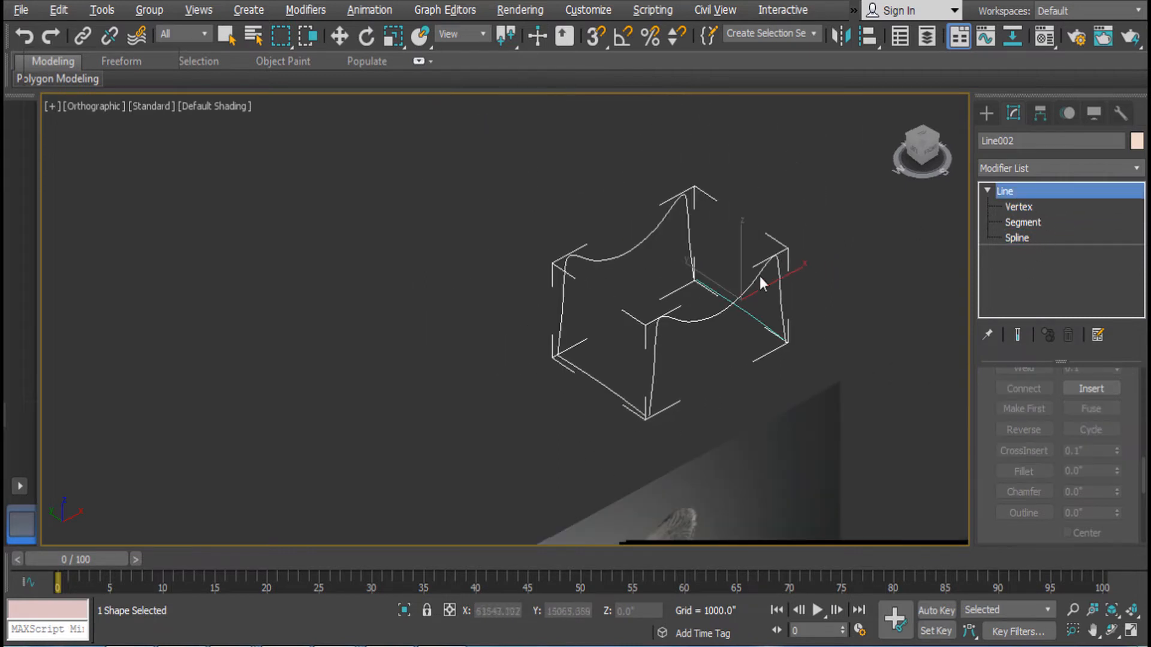
key("w")
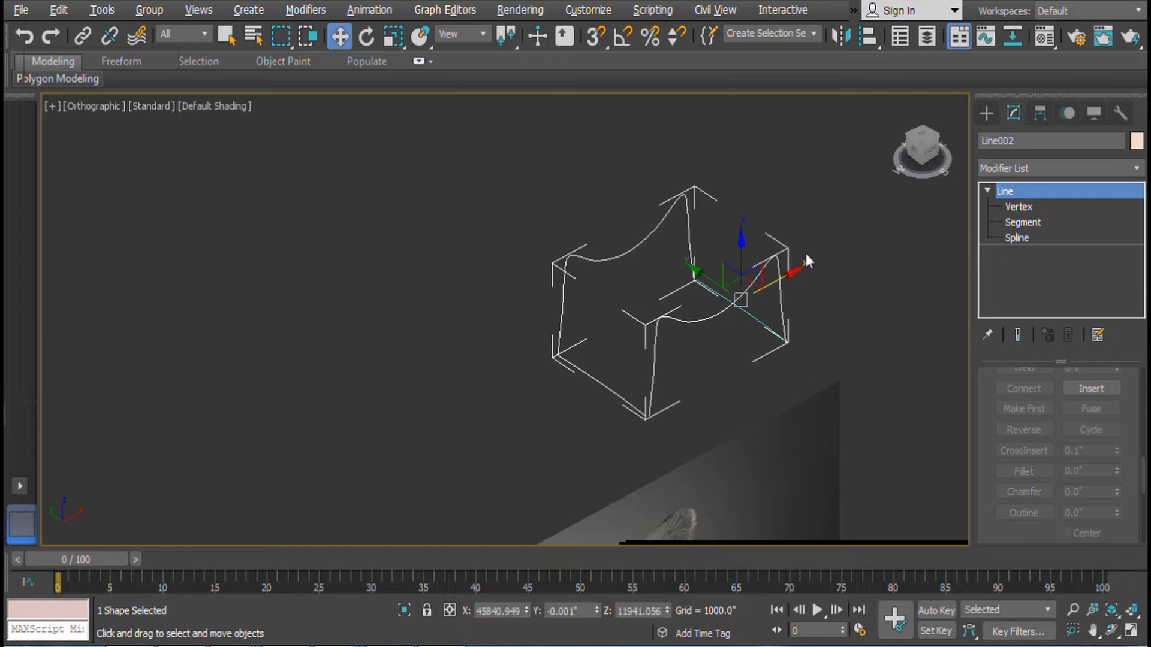
left_click(804, 250)
left_click(728, 305)
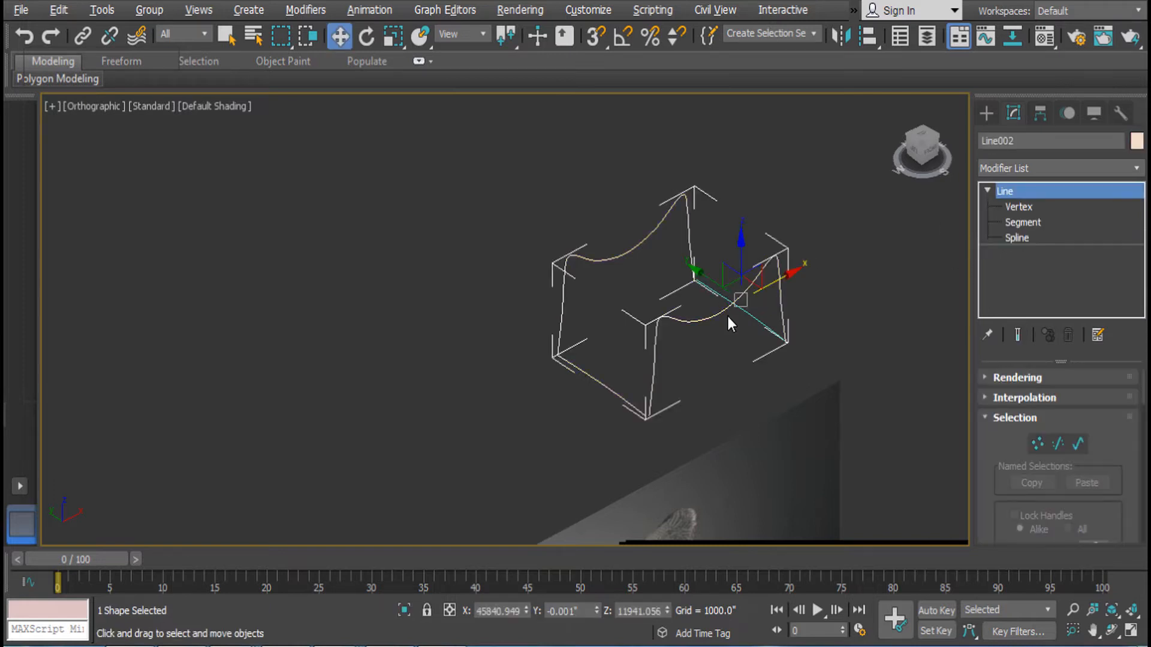
scroll(738, 303, "up", 8)
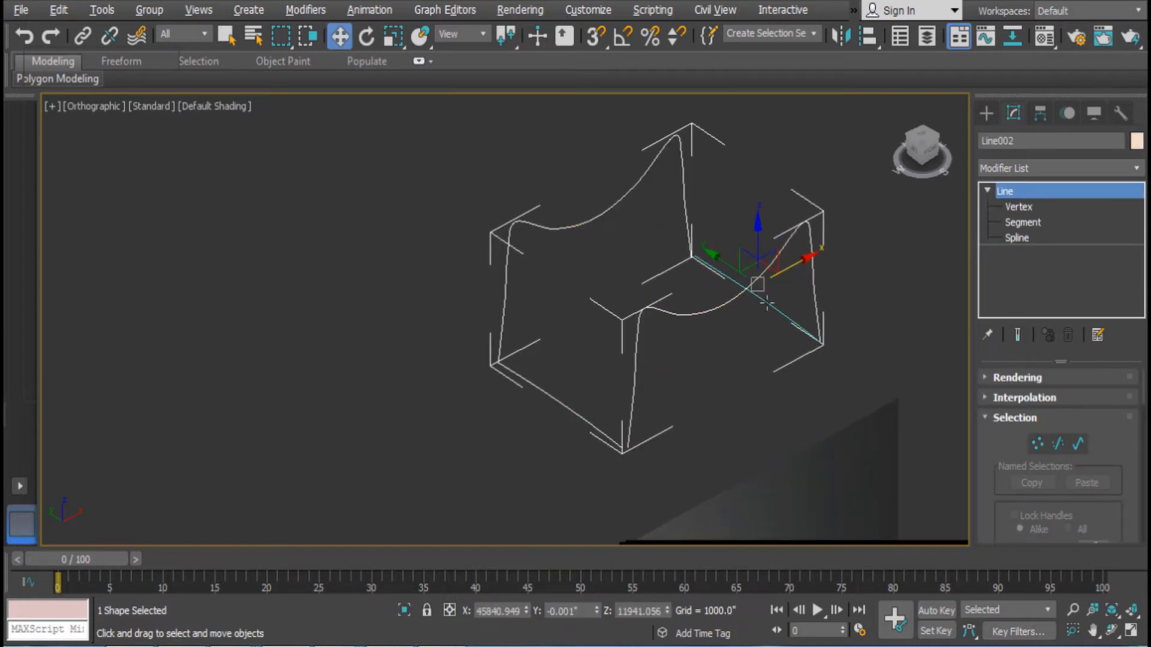
Fuse and weld the overlapping vertices at the bottom corner where the copied leg meets the attached connecting line
left_click(1028, 205)
left_click_drag(382, 365, 389, 361)
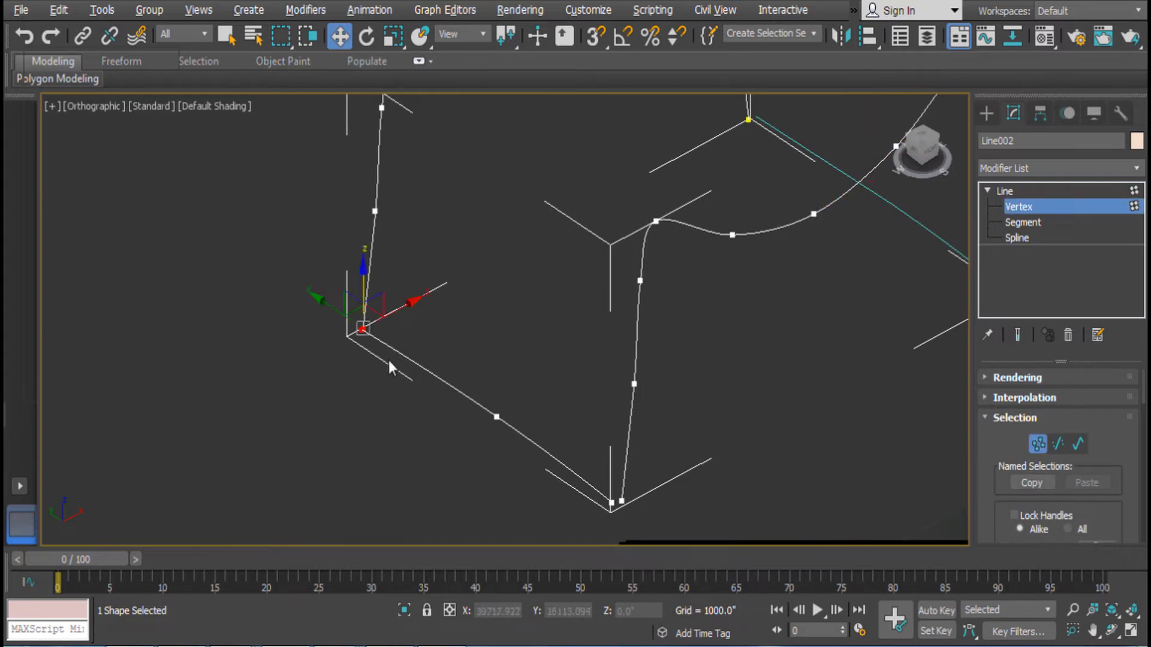
right_click(455, 305)
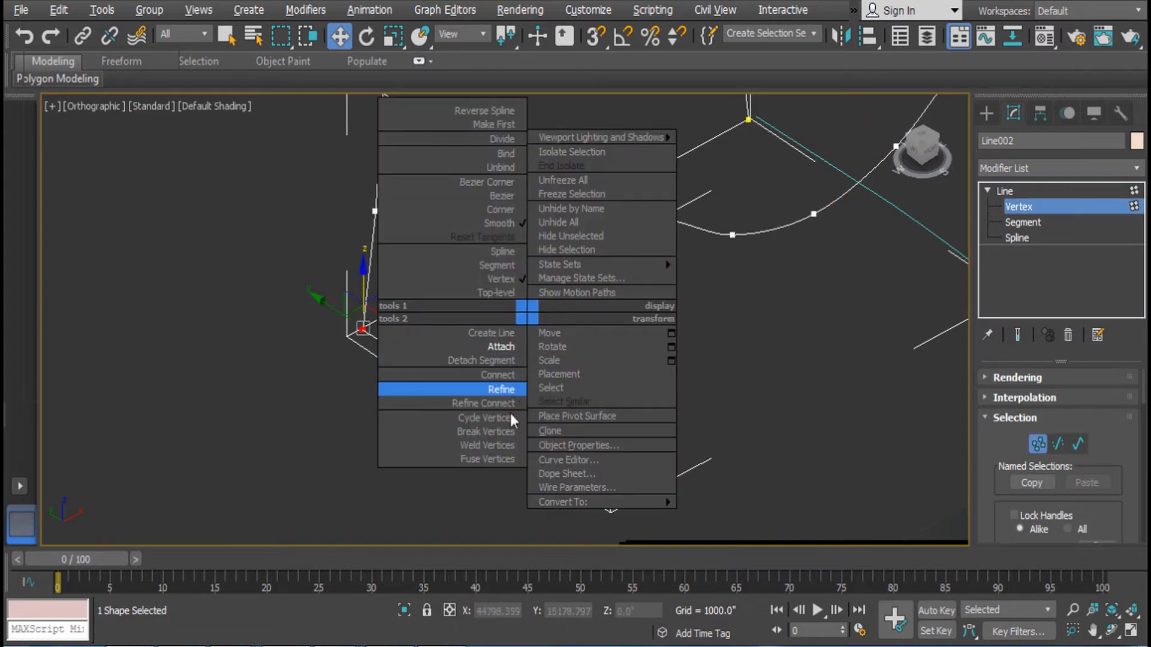
left_click(503, 458)
left_click(376, 346)
right_click(509, 308)
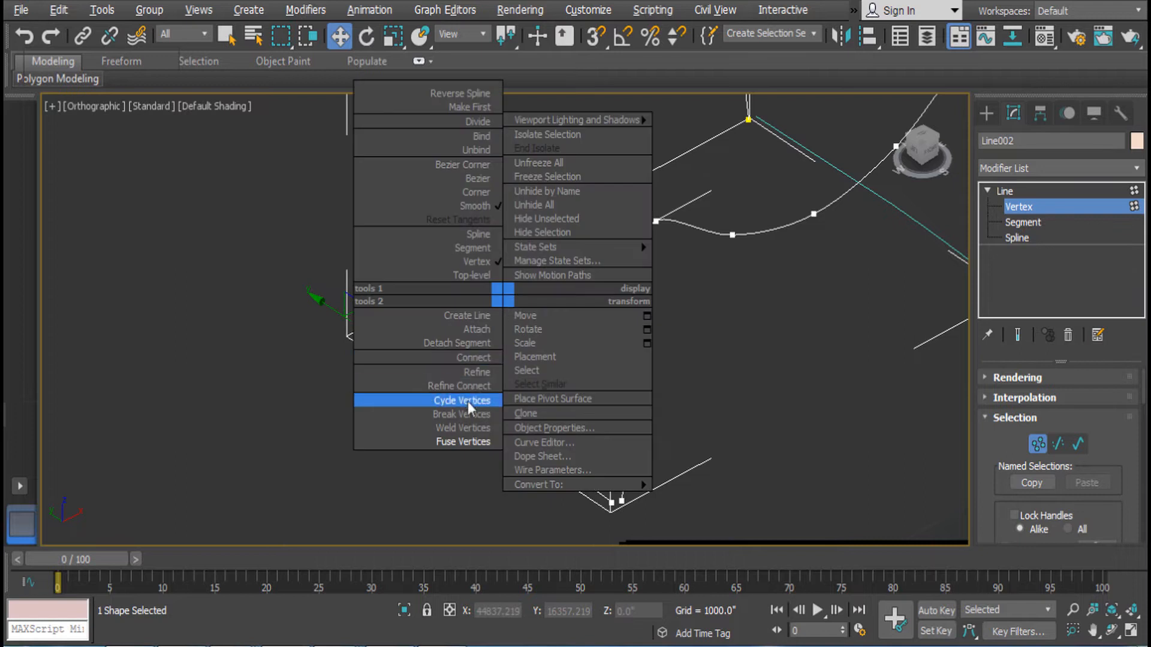
left_click(463, 423)
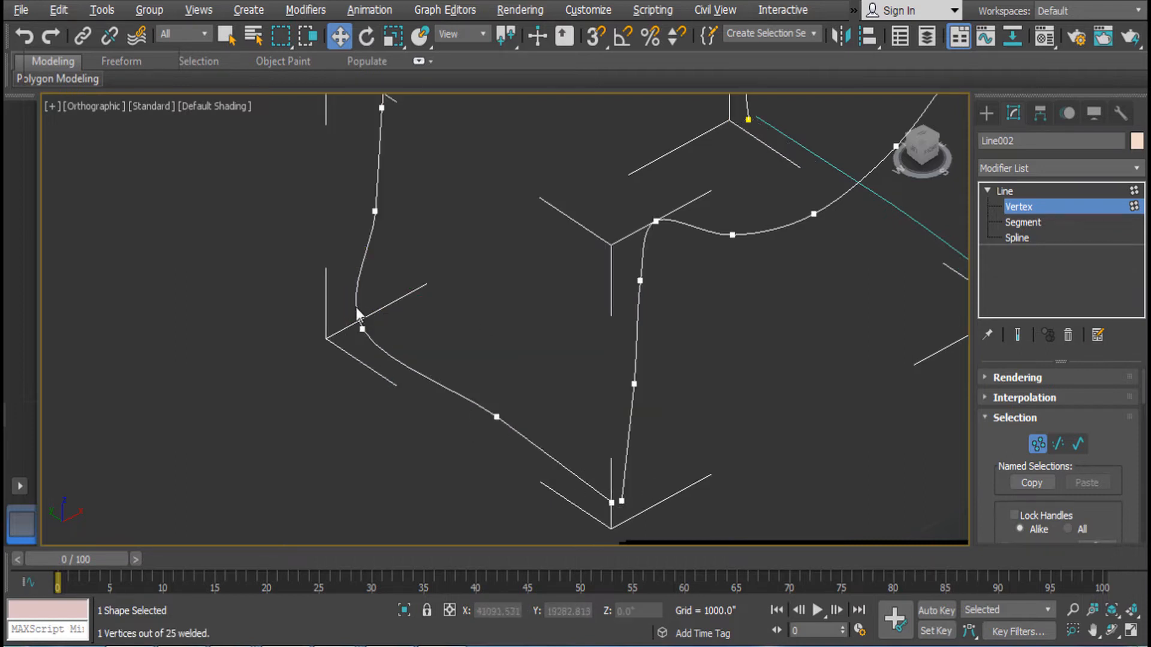
Convert the welded bottom vertex to the Corner type
left_click(362, 328)
right_click(485, 296)
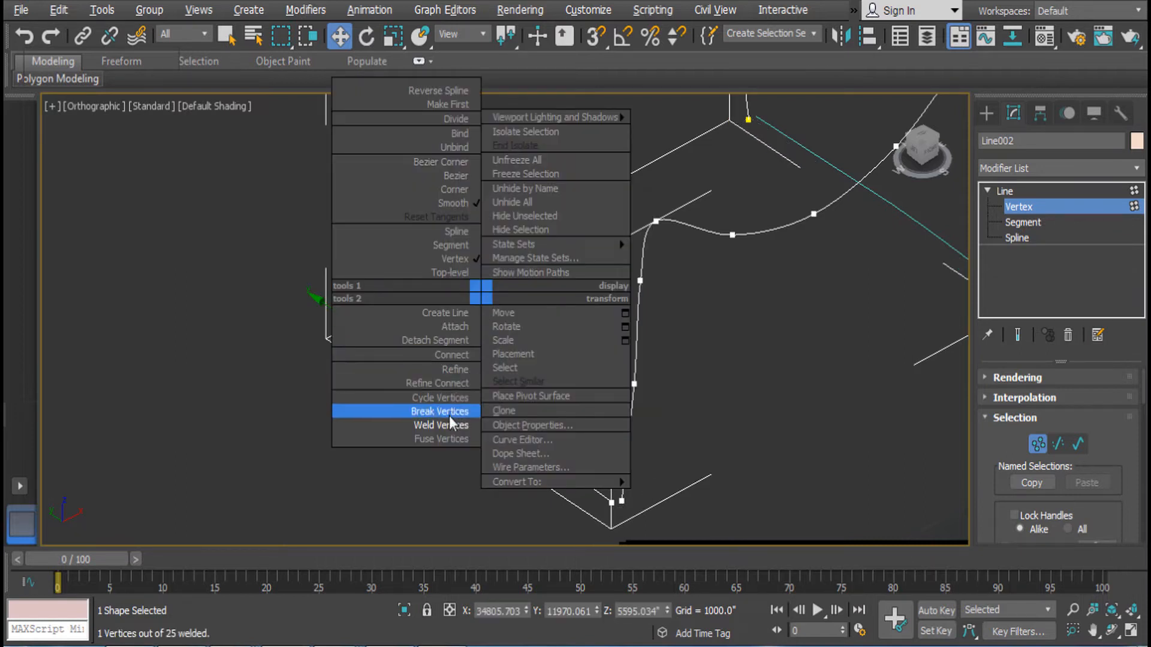
left_click(456, 190)
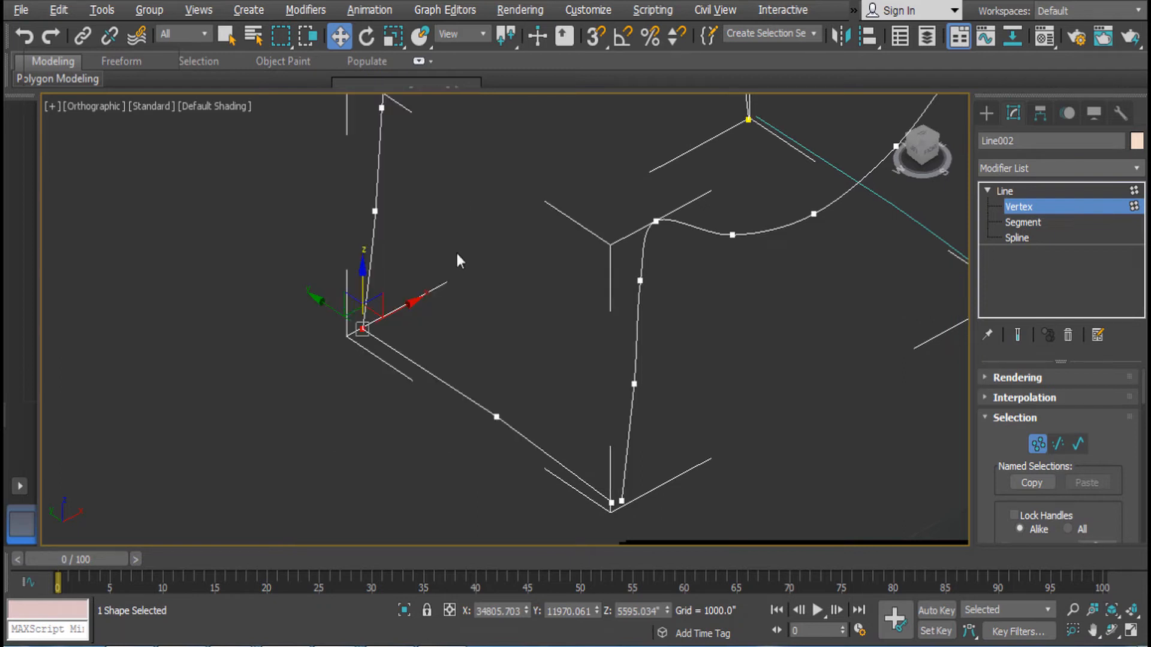
Fuse and weld the overlapping vertices at the other end of the attached bottom line, and convert the welded vertex to Corner
left_click(459, 260)
middle_click_drag(467, 324, 450, 268)
right_click(713, 369)
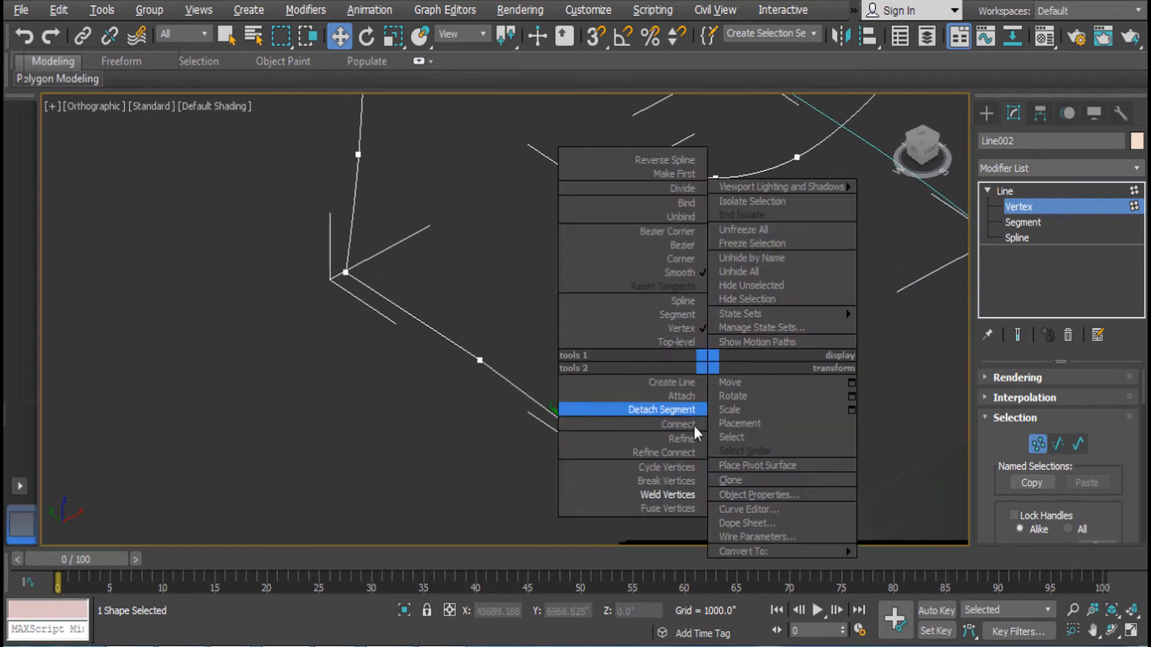
left_click(673, 503)
right_click(678, 378)
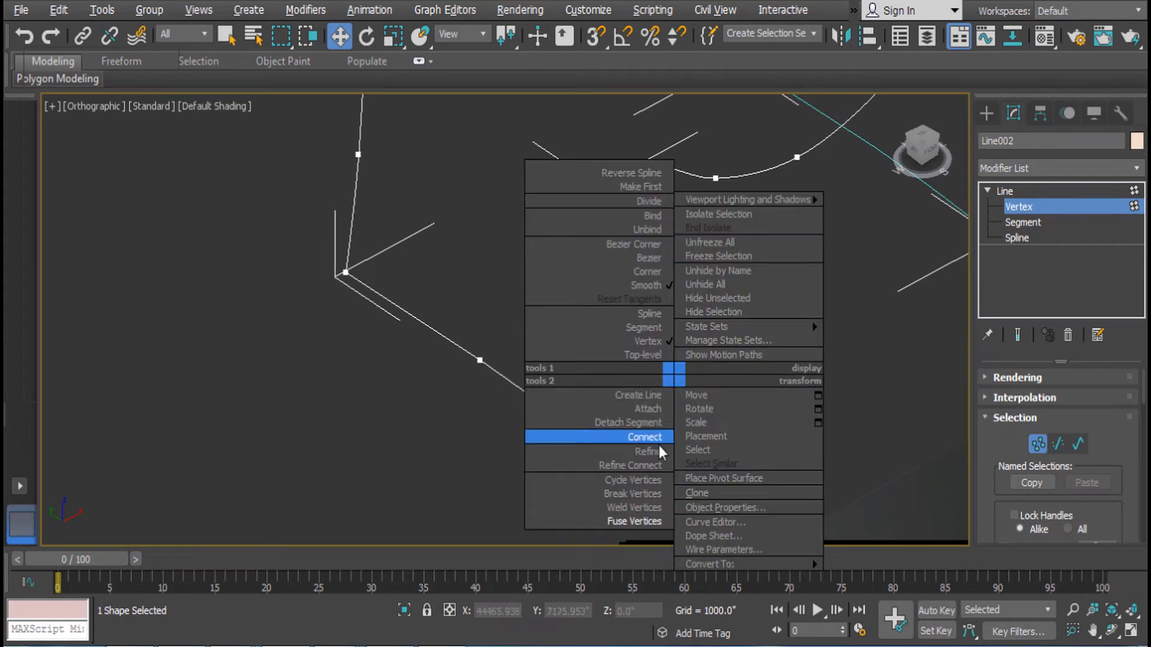
left_click(642, 507)
right_click(685, 374)
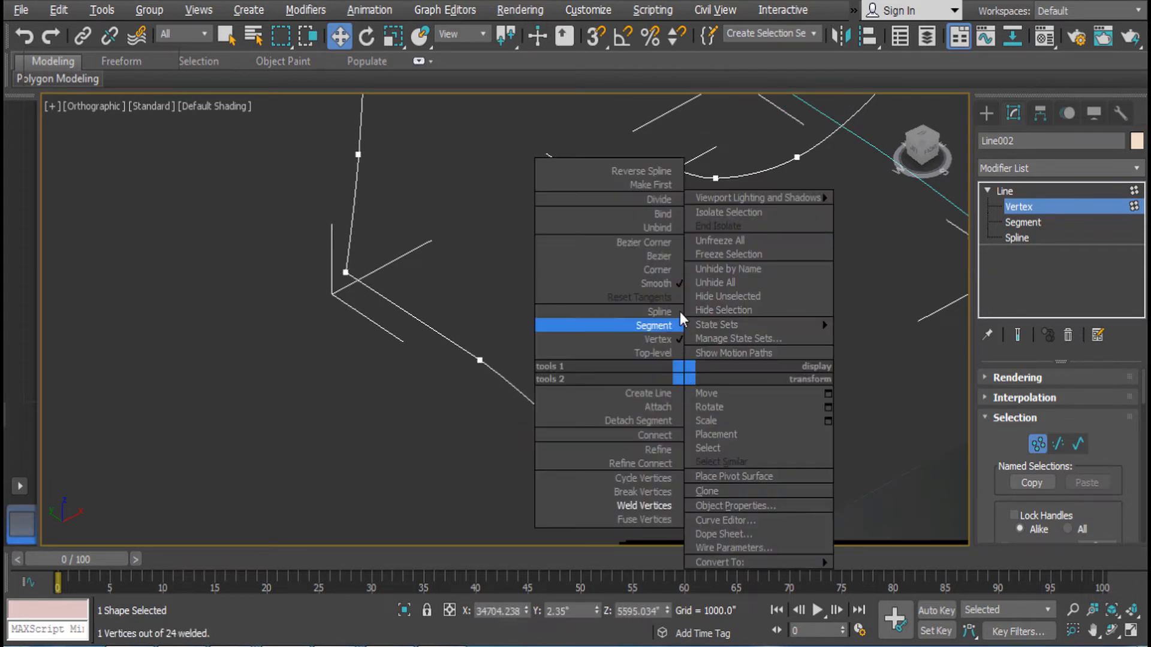
left_click(669, 271)
middle_click_drag(667, 271, 629, 287, "alt")
scroll(630, 283, "up", 4)
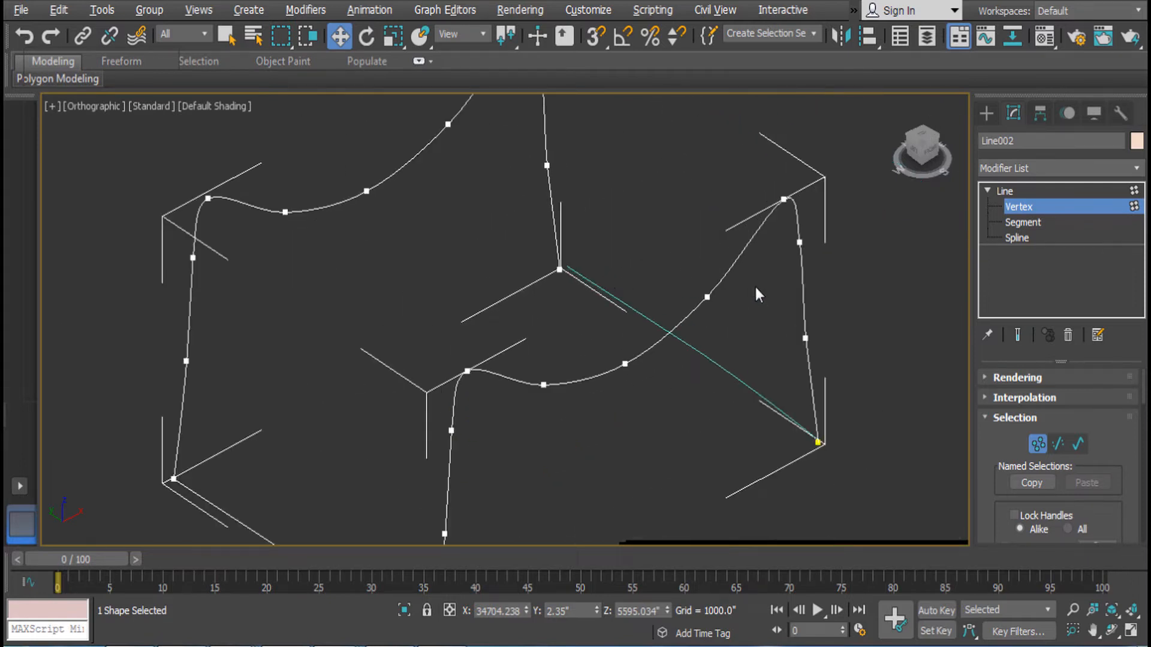
Attach the remaining separate bottom connecting line to the leg frame shape
left_click(1019, 191)
left_click(795, 235)
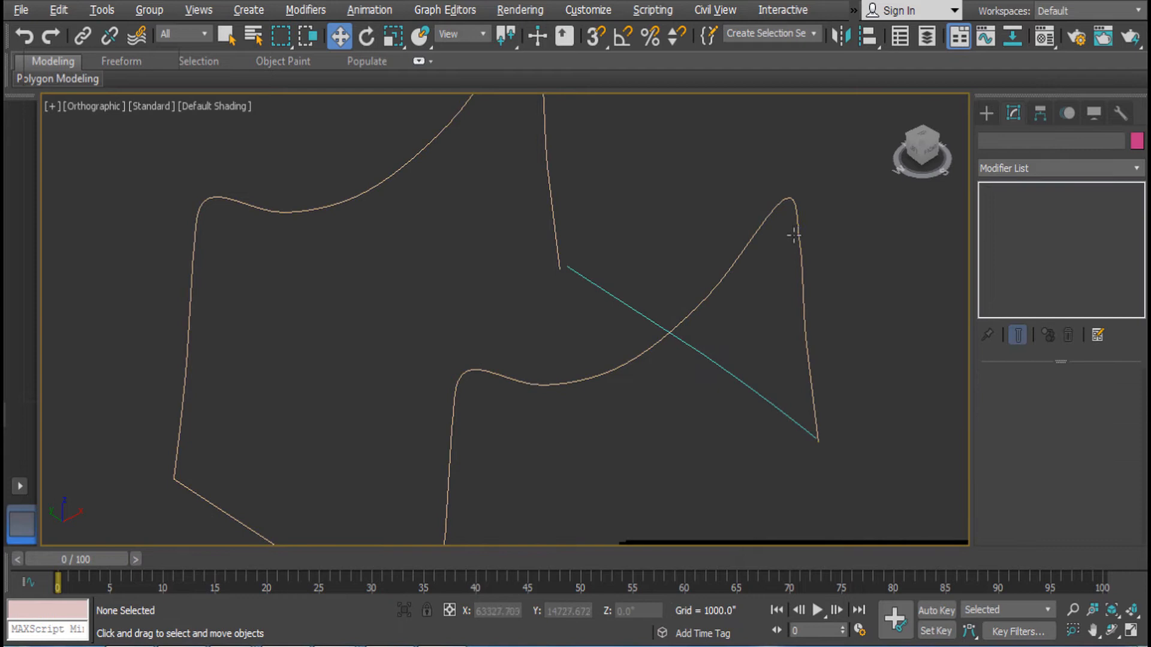
left_click(797, 235)
right_click(852, 211)
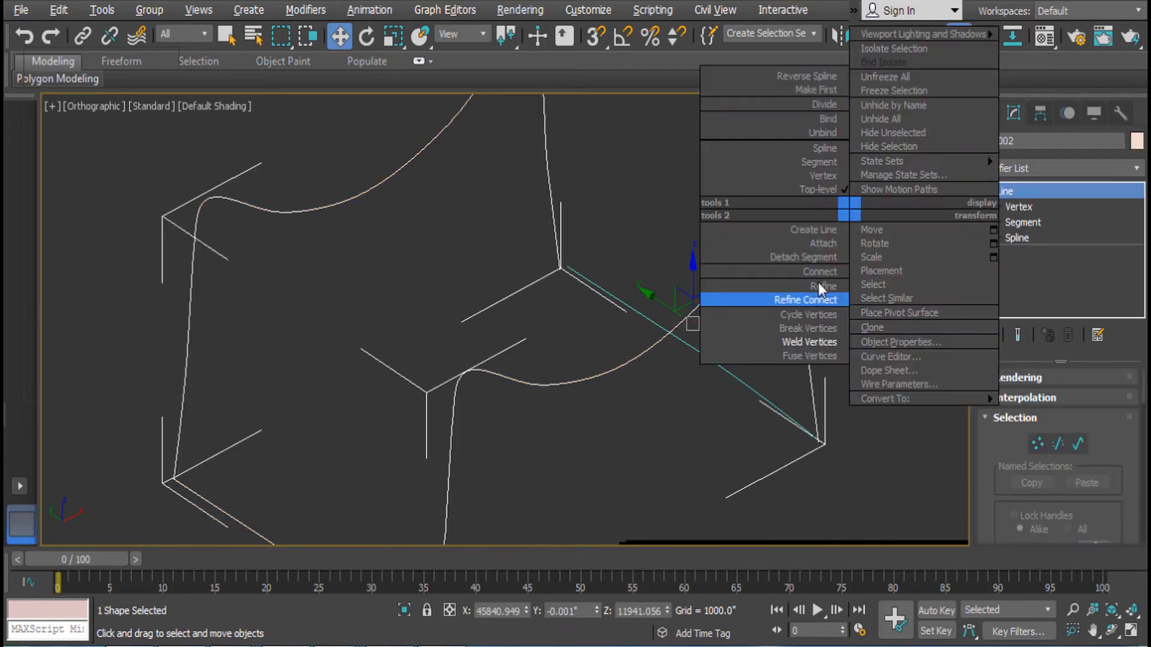
left_click(822, 243)
left_click(581, 276)
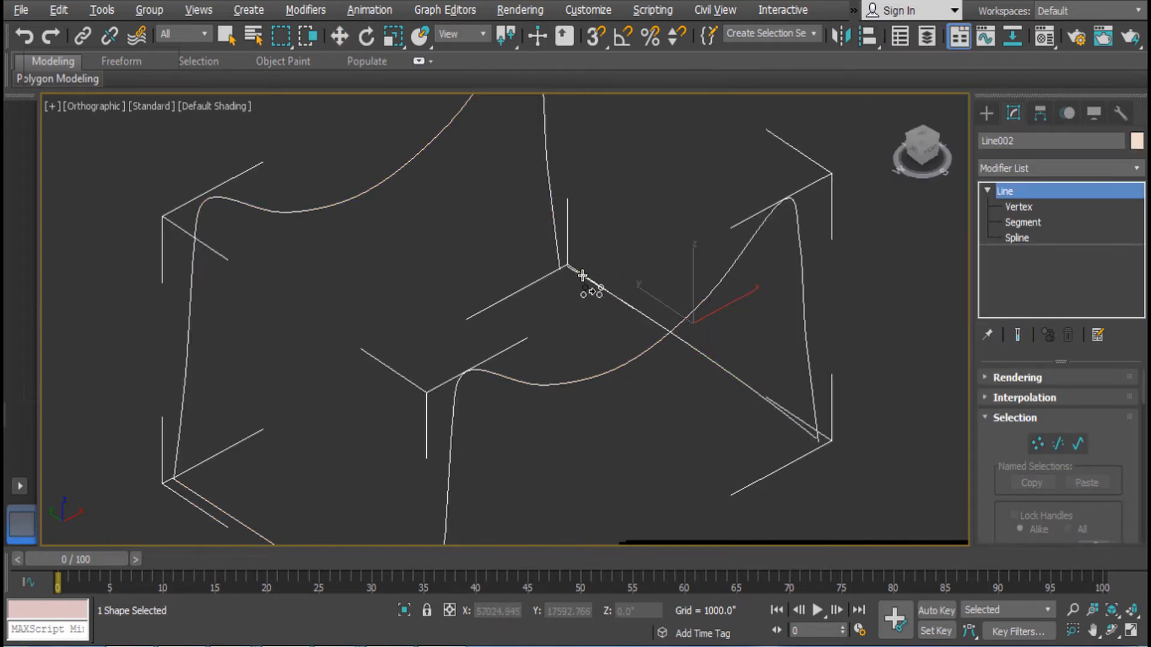
left_click(1018, 207)
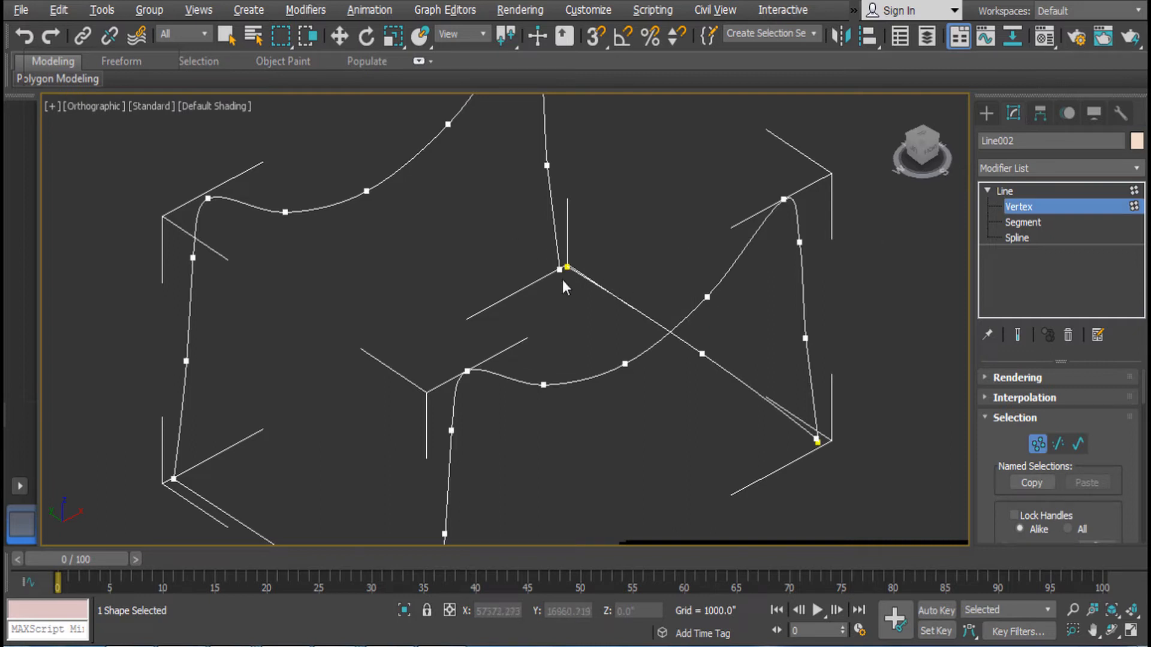
middle_click_drag(570, 273, 581, 312)
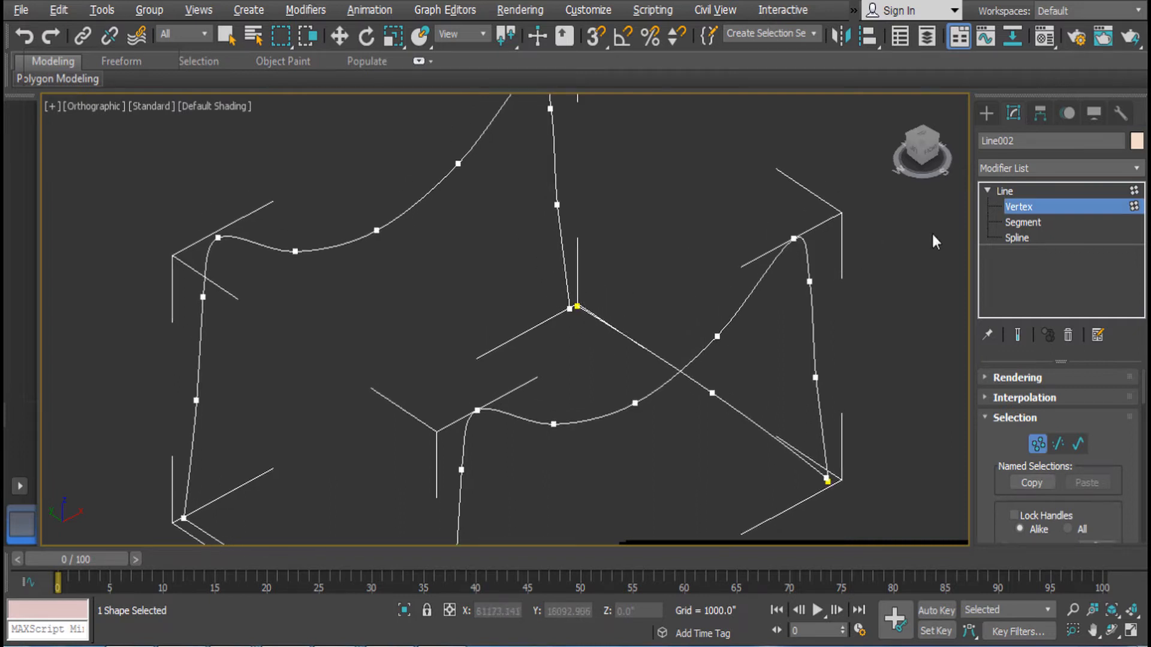
scroll(592, 319, "down", 3)
scroll(592, 318, "up", 7)
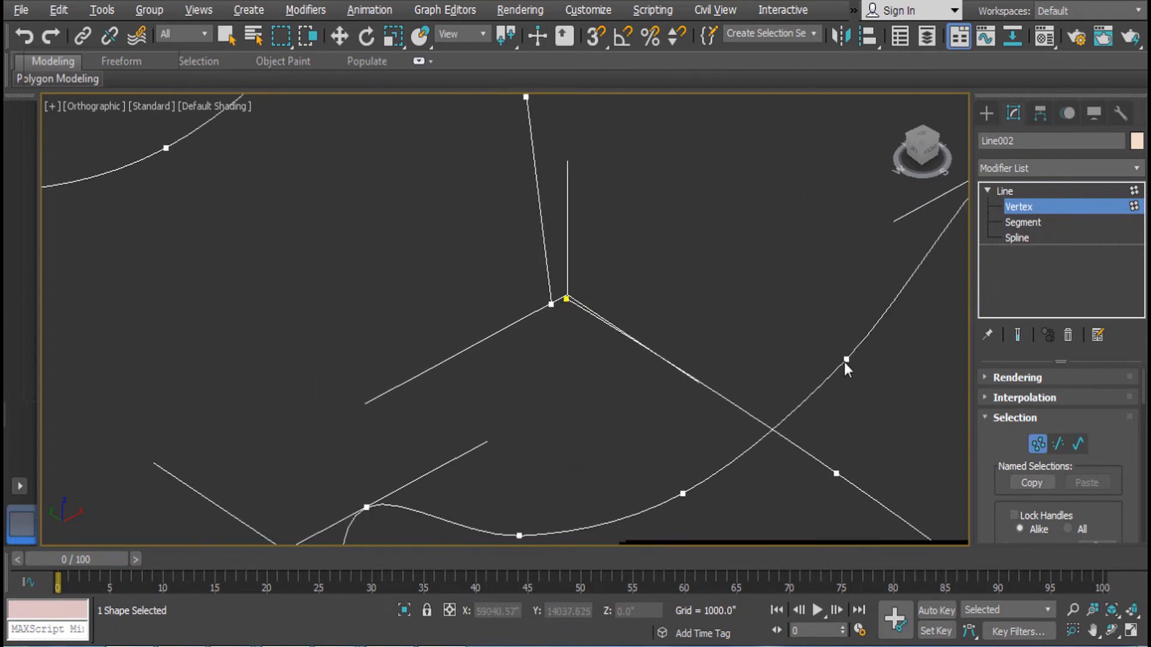
left_click(1023, 222)
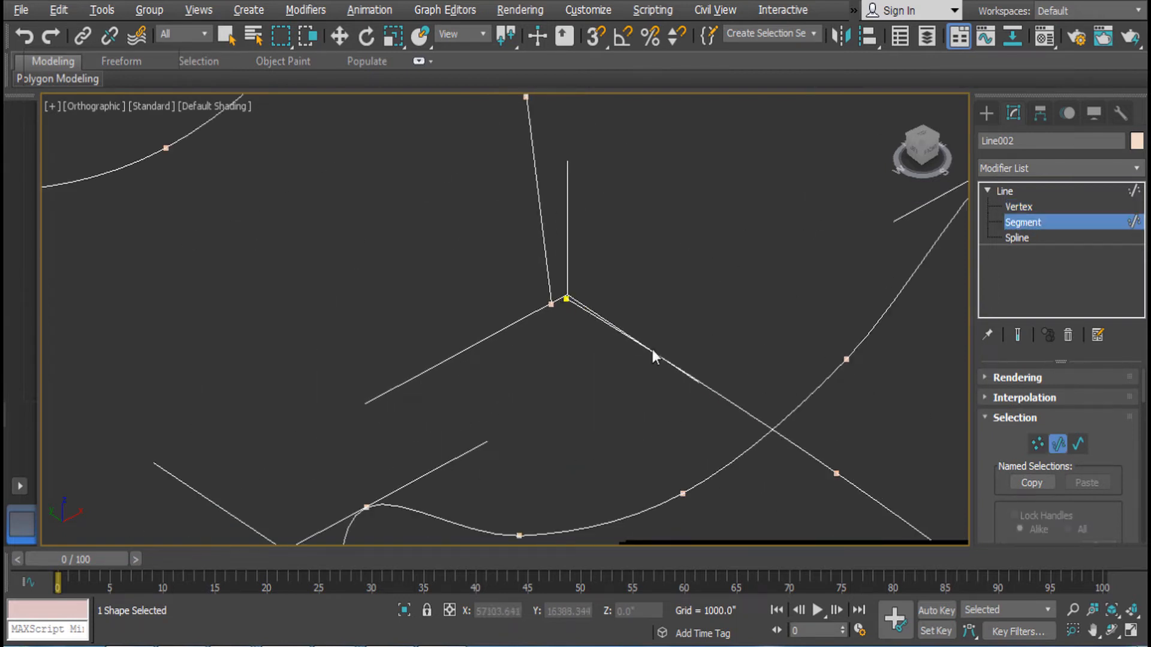
scroll(663, 359, "down", 8)
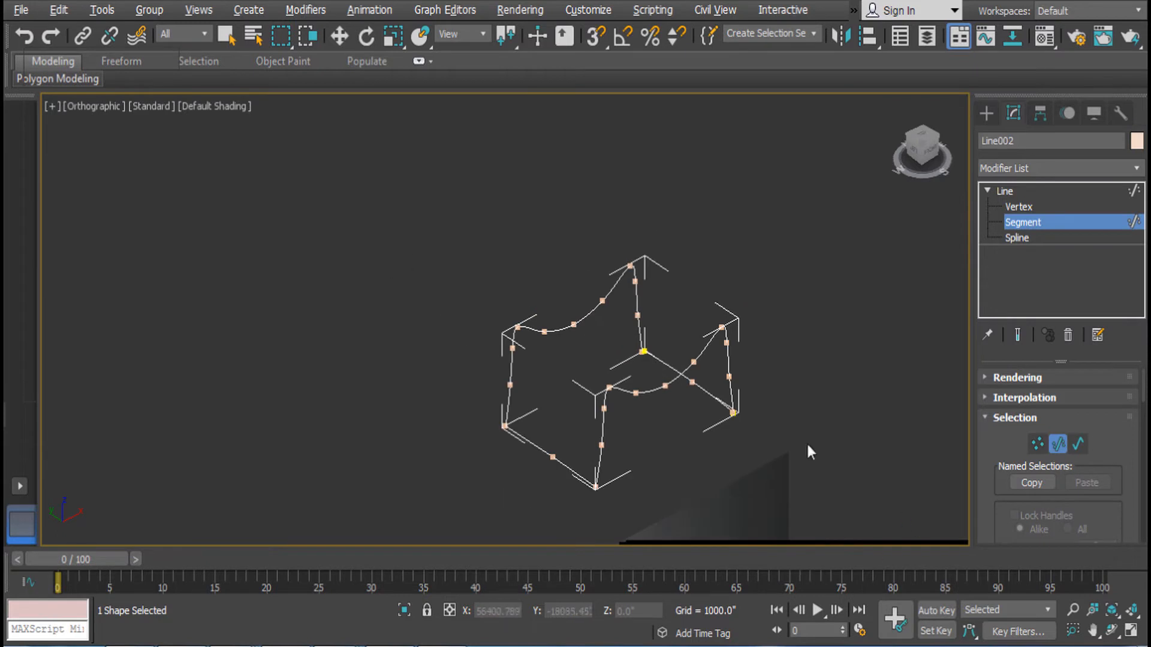
scroll(644, 353, "up", 3)
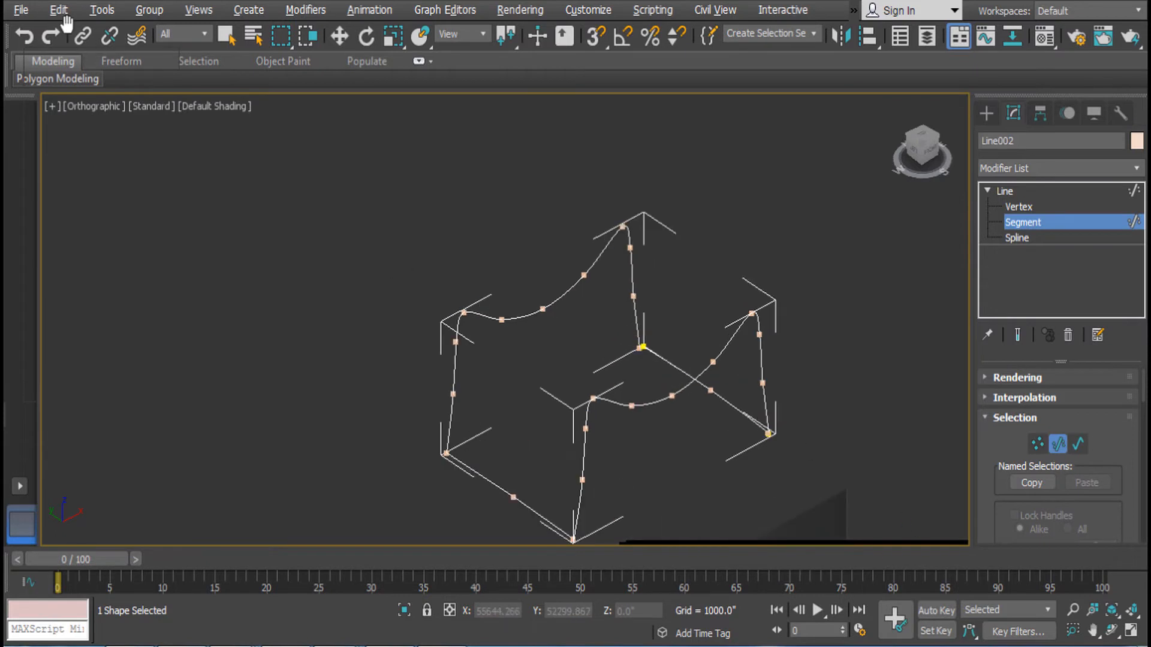
Save the scene as chair model001 in the TUTORIAL CLASS folder on the Desktop
left_click(21, 10)
left_click(60, 176)
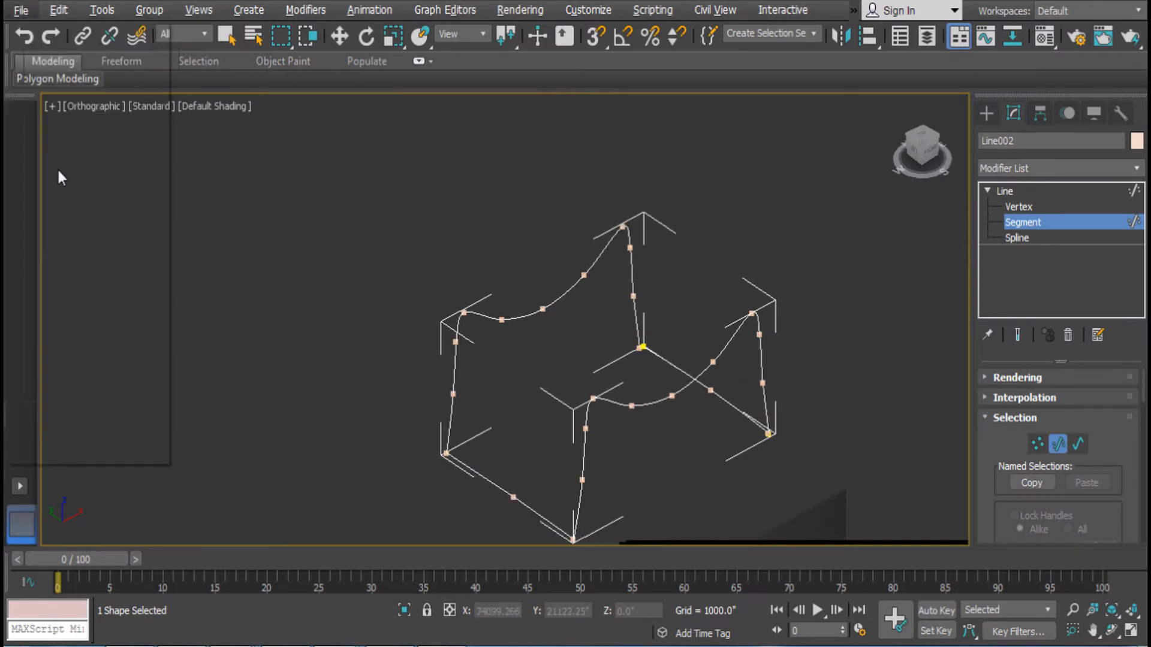
left_click(68, 173)
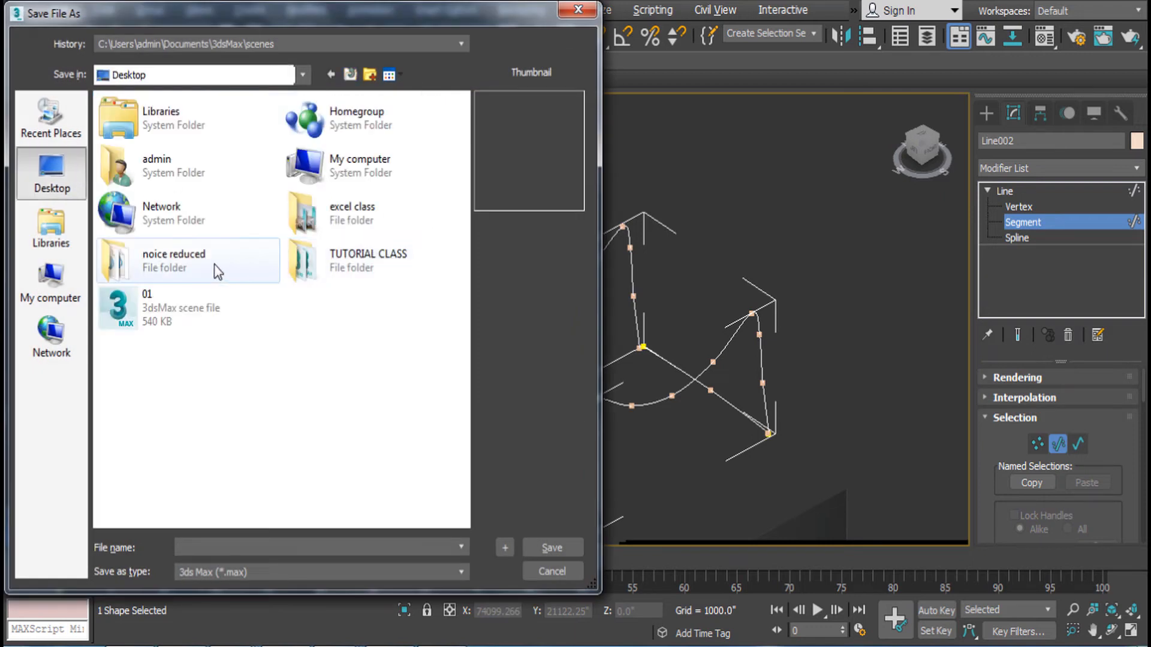
double_click(354, 259)
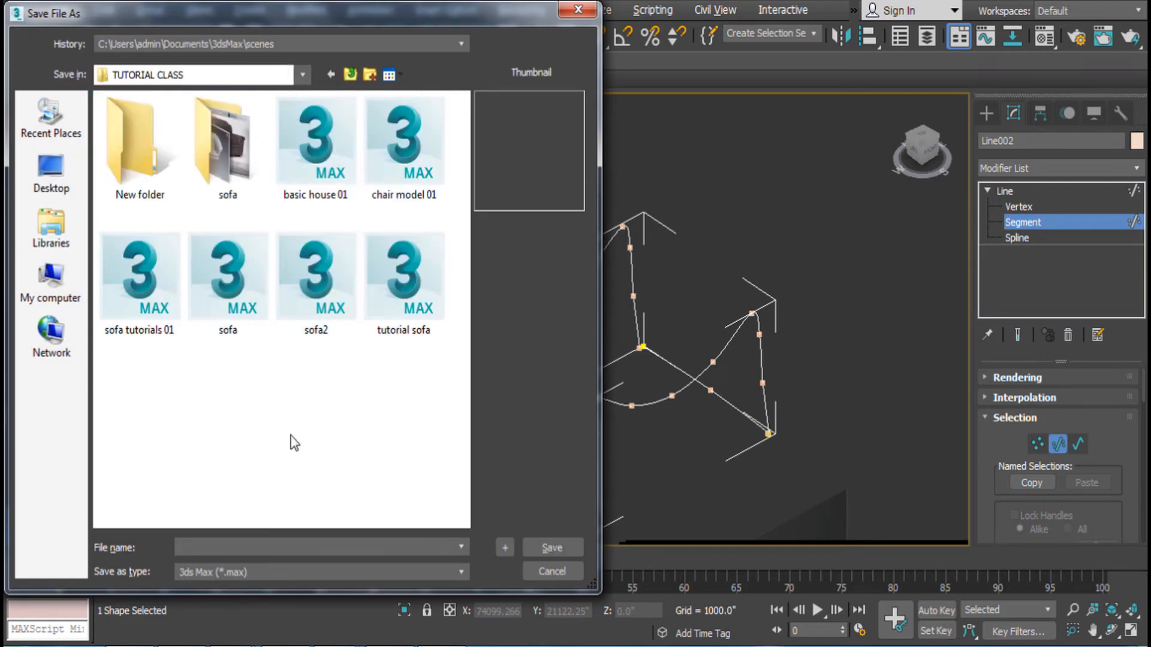
left_click(250, 547)
type("chair")
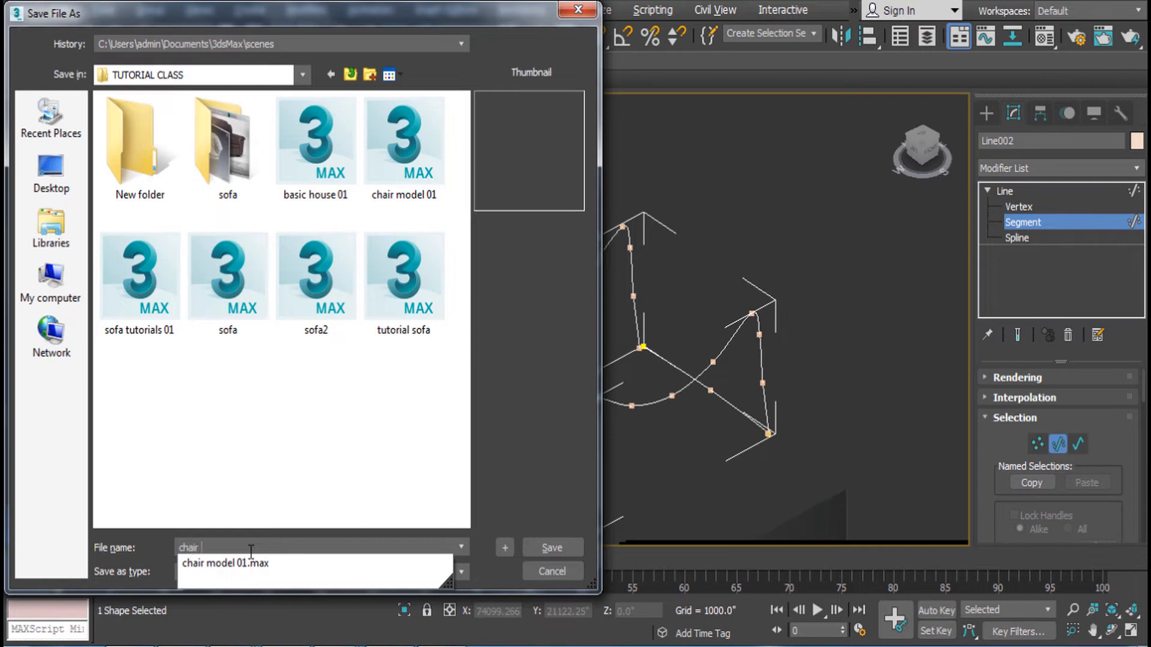
type(" model001")
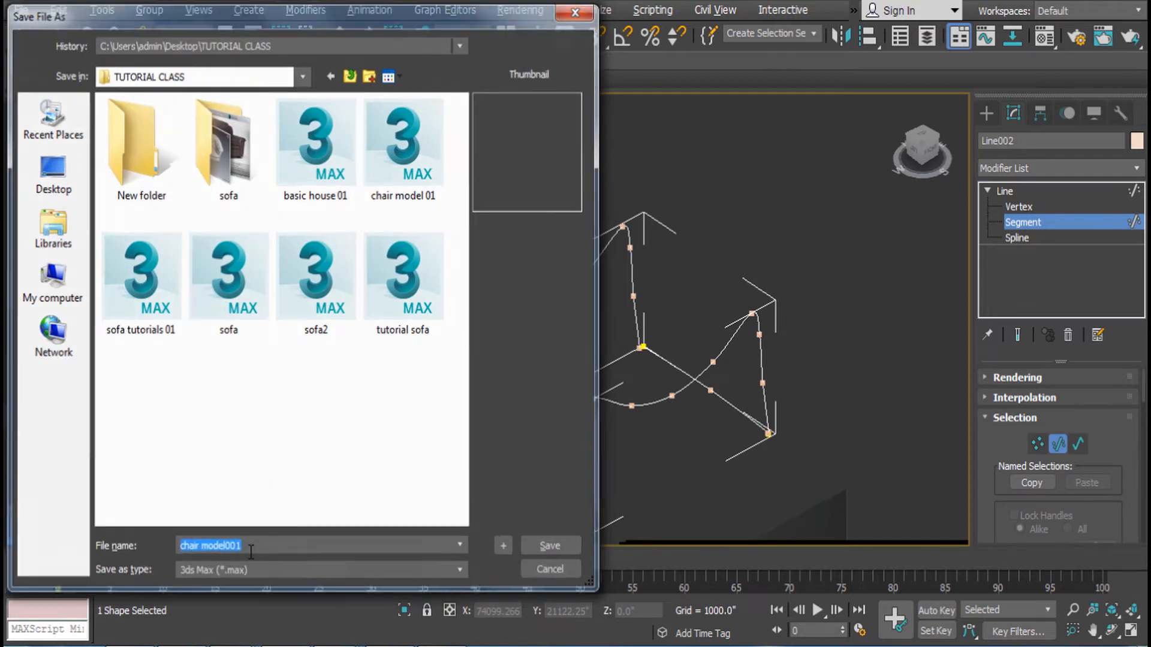
key("Return")
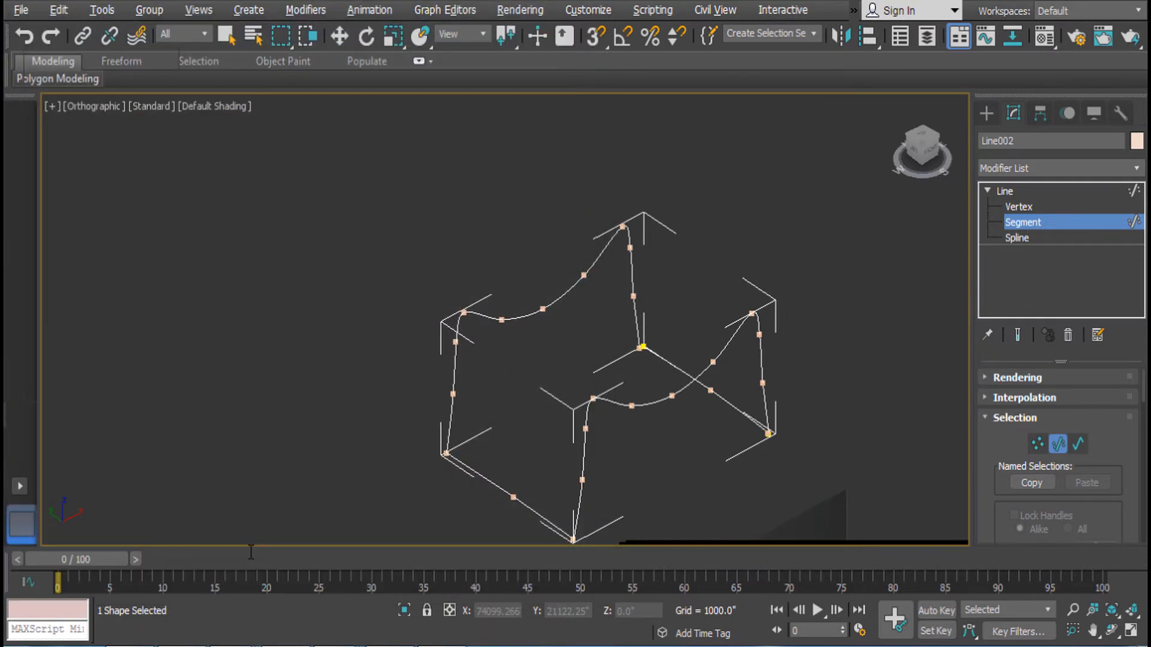
Fuse and weld the overlapping vertices at one end of the newly attached bottom line, and make the welded vertex a Corner
scroll(788, 411, "up", 2)
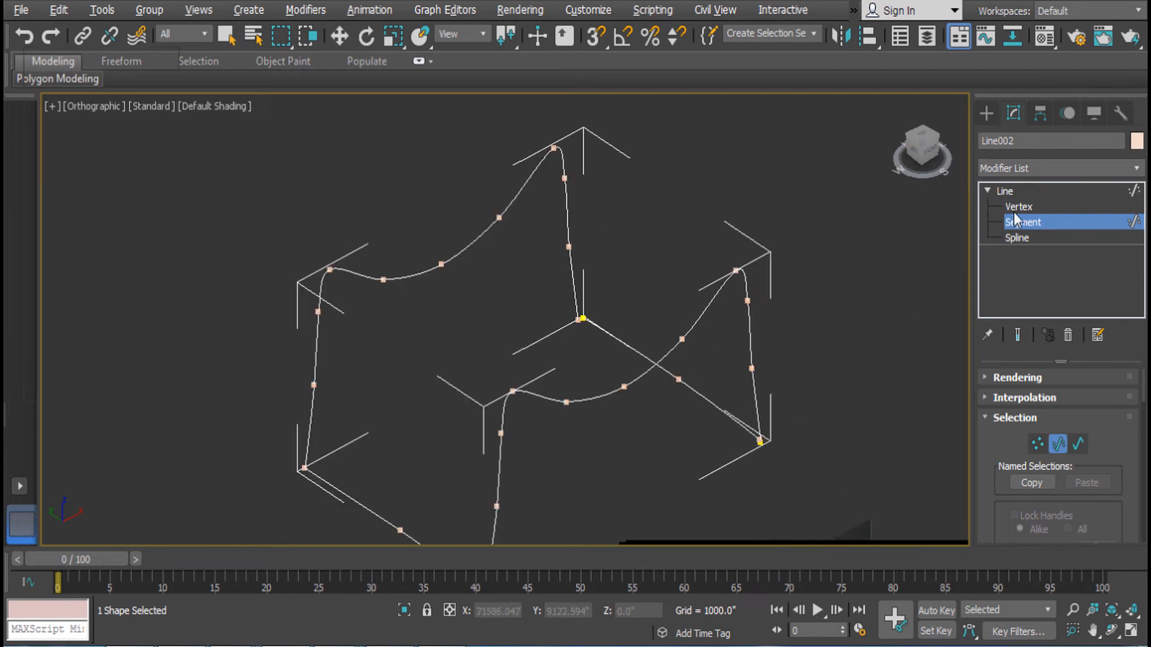
left_click(1022, 189)
middle_click_drag(628, 316, 641, 309, "alt")
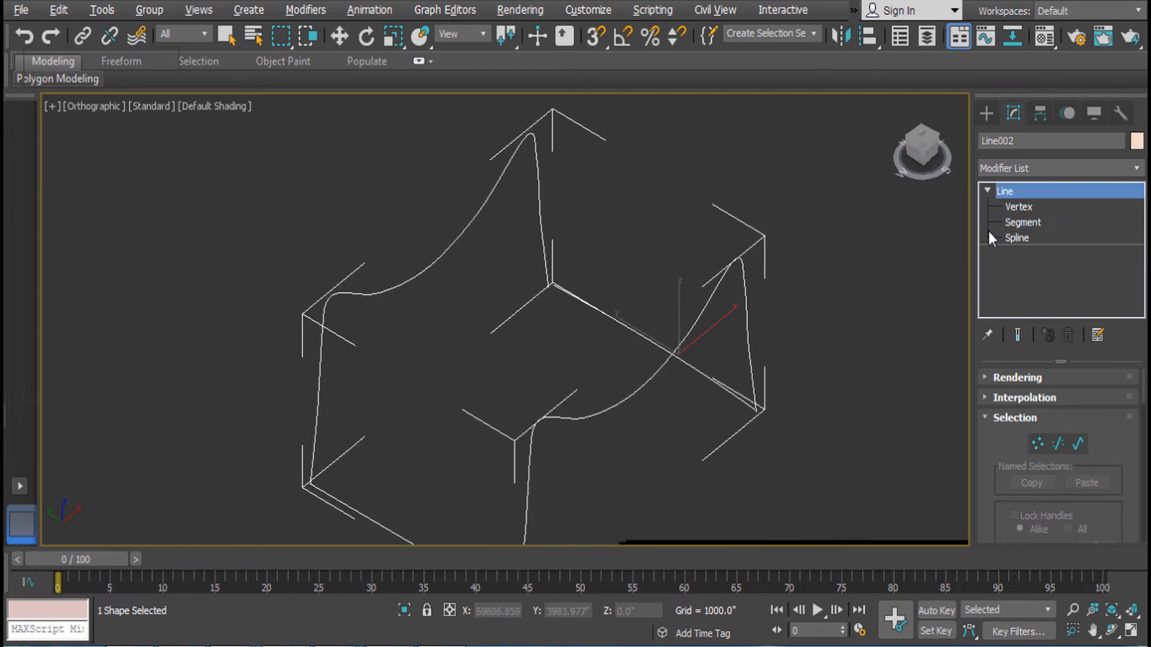
left_click(1019, 206)
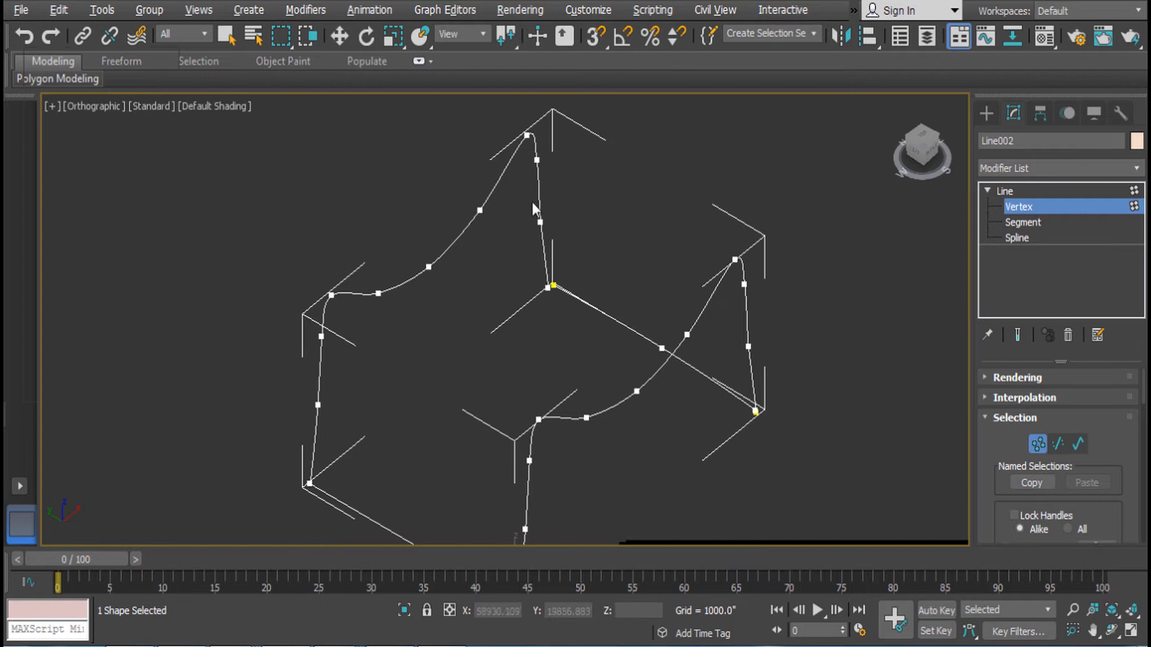
key("w")
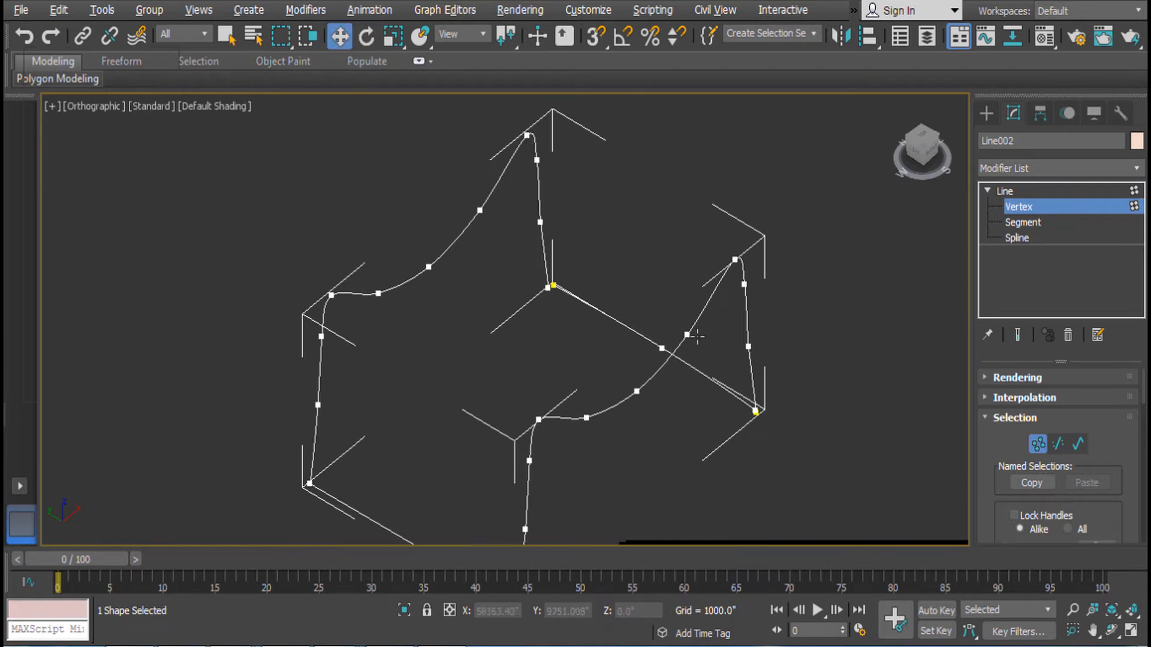
middle_click_drag(768, 354, 783, 362, "alt")
scroll(786, 398, "up", 5)
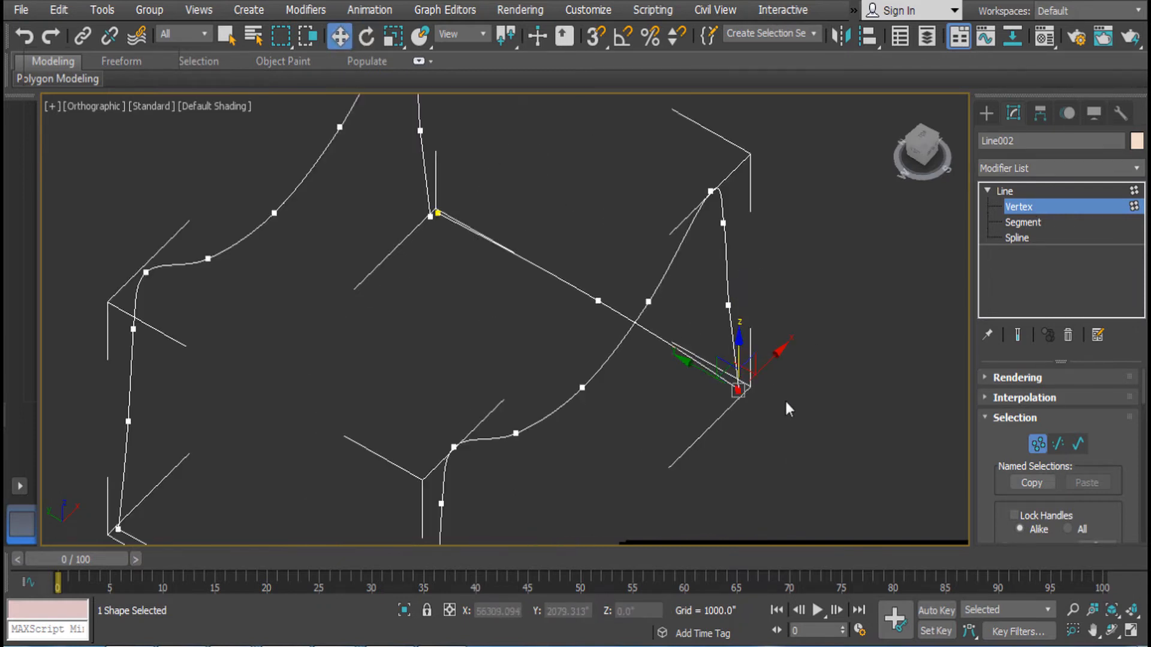
middle_click_drag(637, 342, 783, 356)
right_click(806, 312)
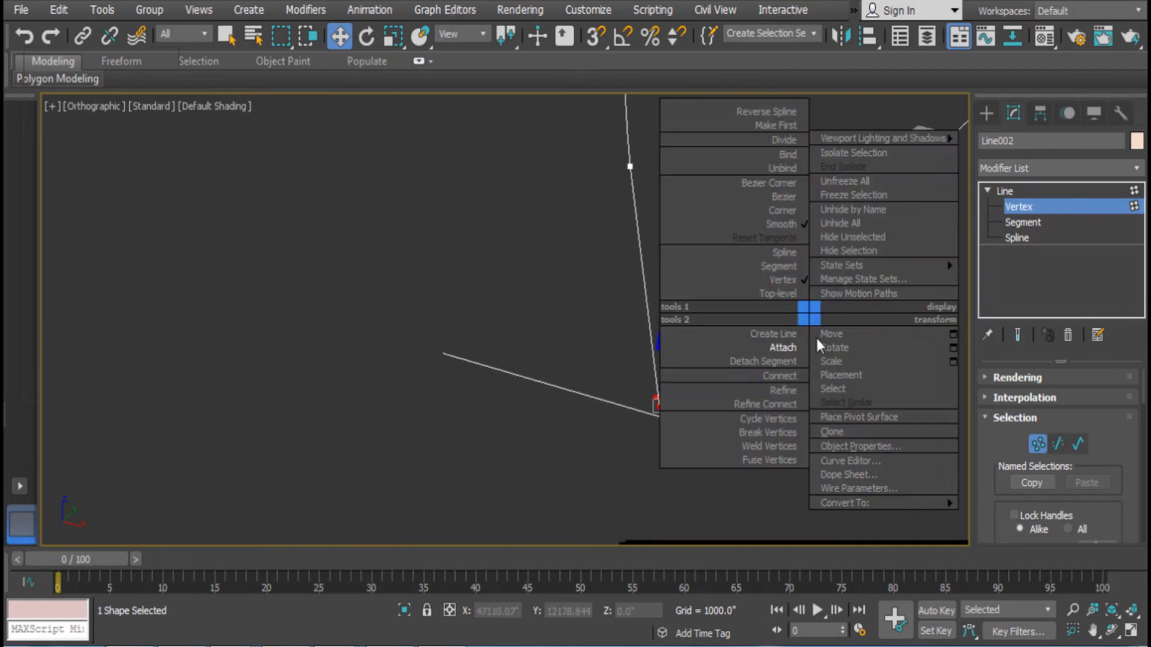
left_click(782, 462)
right_click(736, 369)
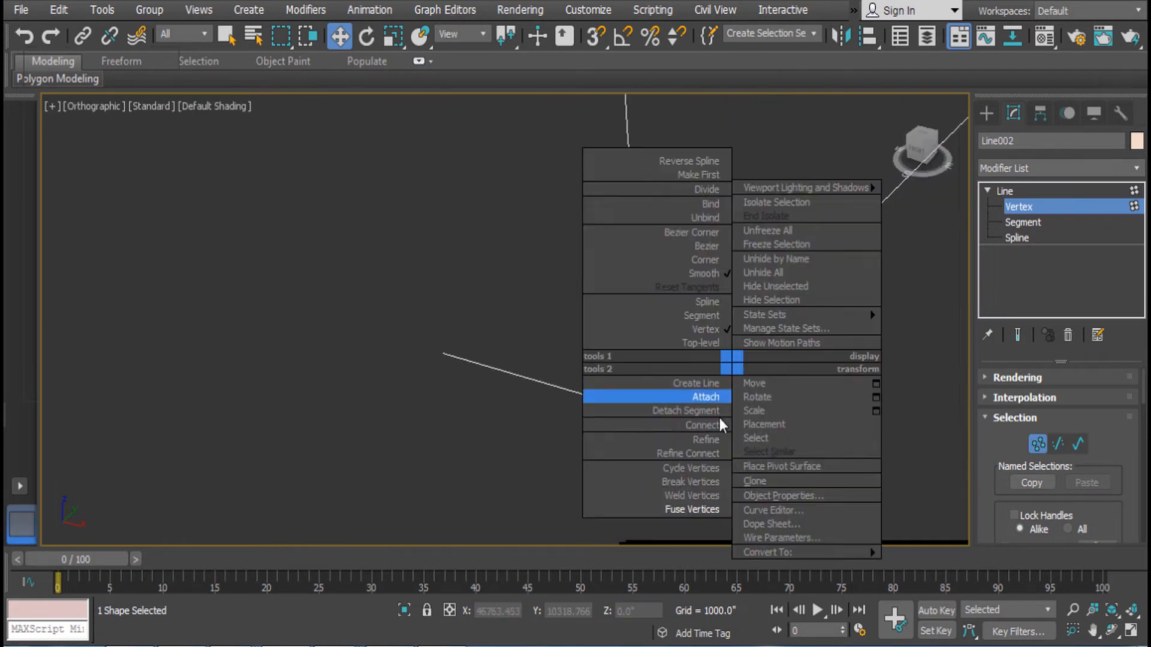
left_click(700, 495)
right_click(700, 488)
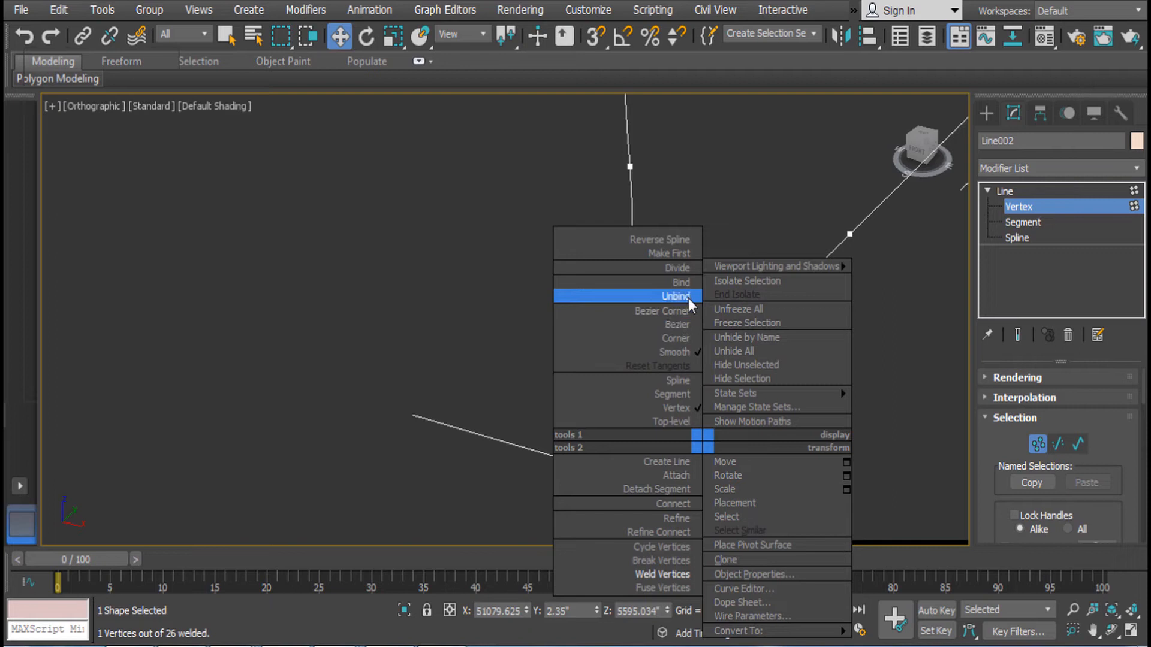
left_click(676, 338)
Fuse and weld the vertices at the last unjoined bottom corner of the leg frame, and convert the welded vertex to Corner
scroll(615, 389, "up", 5)
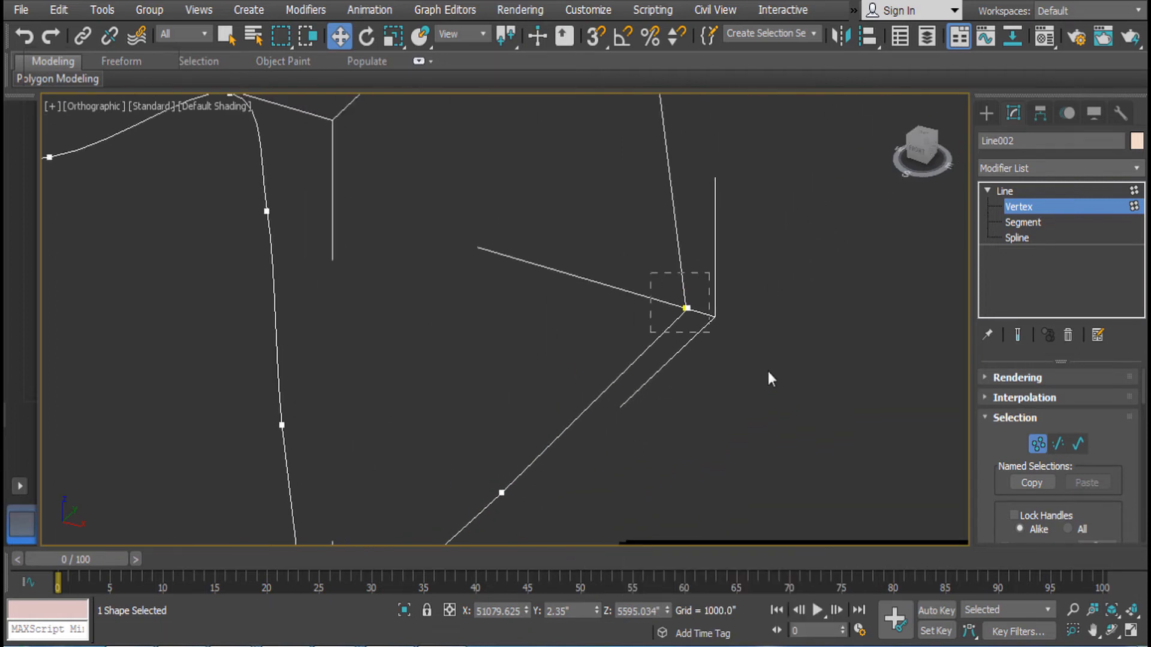
right_click(797, 261)
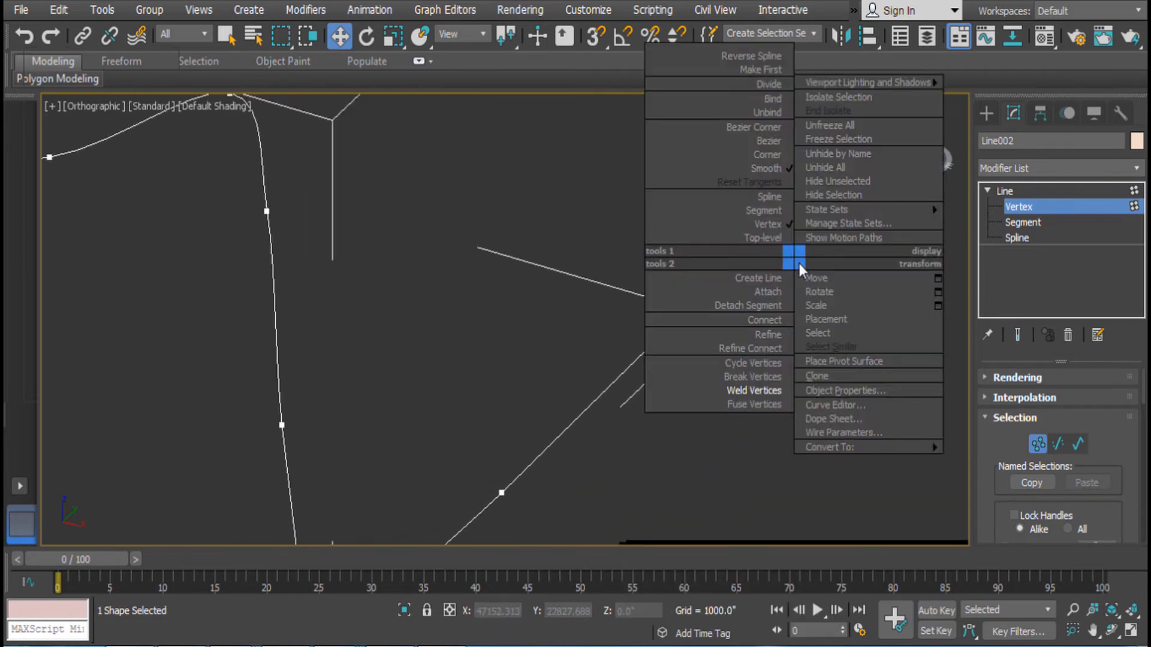
left_click(767, 404)
right_click(761, 264)
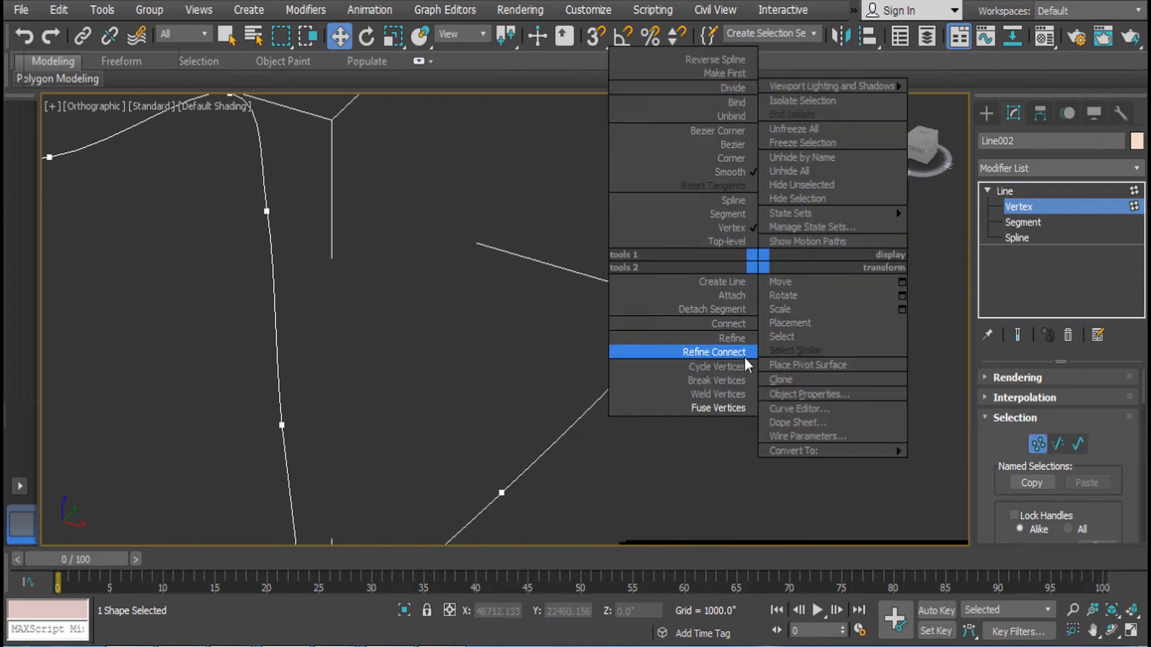
left_click(732, 394)
left_click_drag(662, 258, 714, 308)
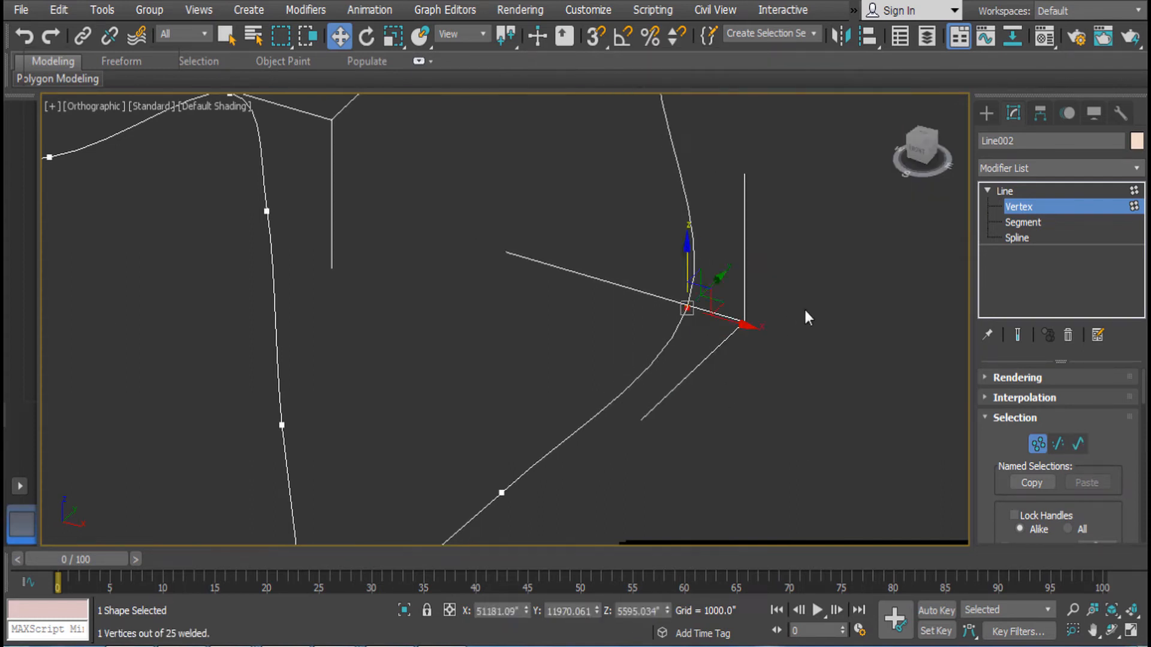
right_click(803, 308)
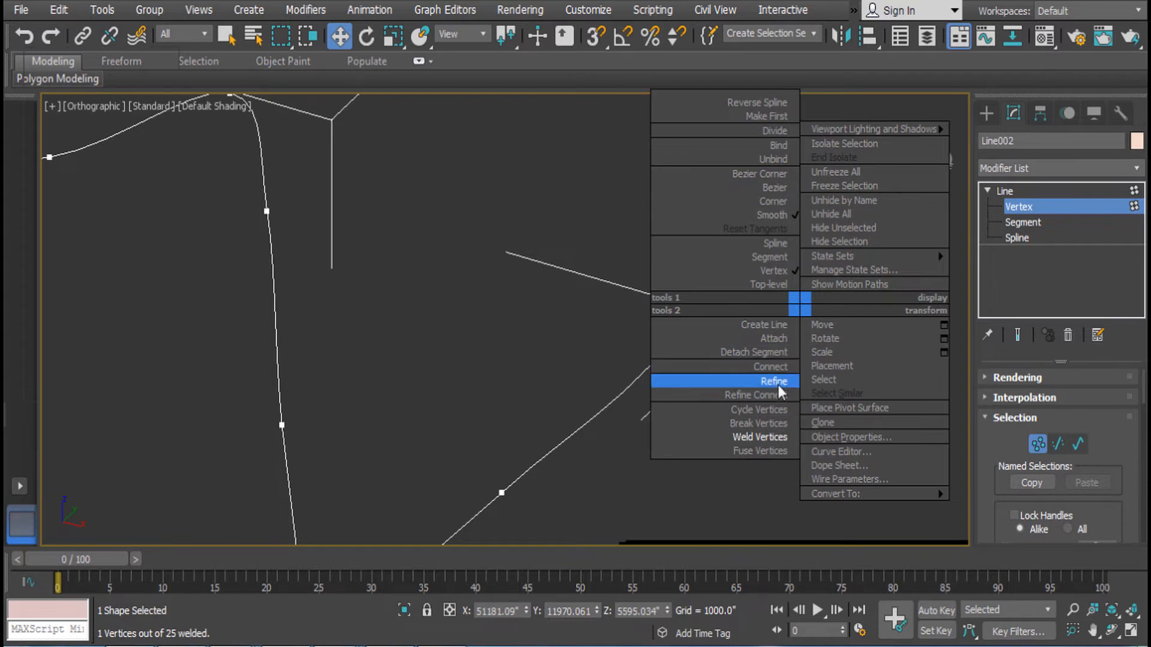
left_click(772, 201)
scroll(768, 201, "down", 3)
middle_click_drag(766, 260, 821, 322, "alt")
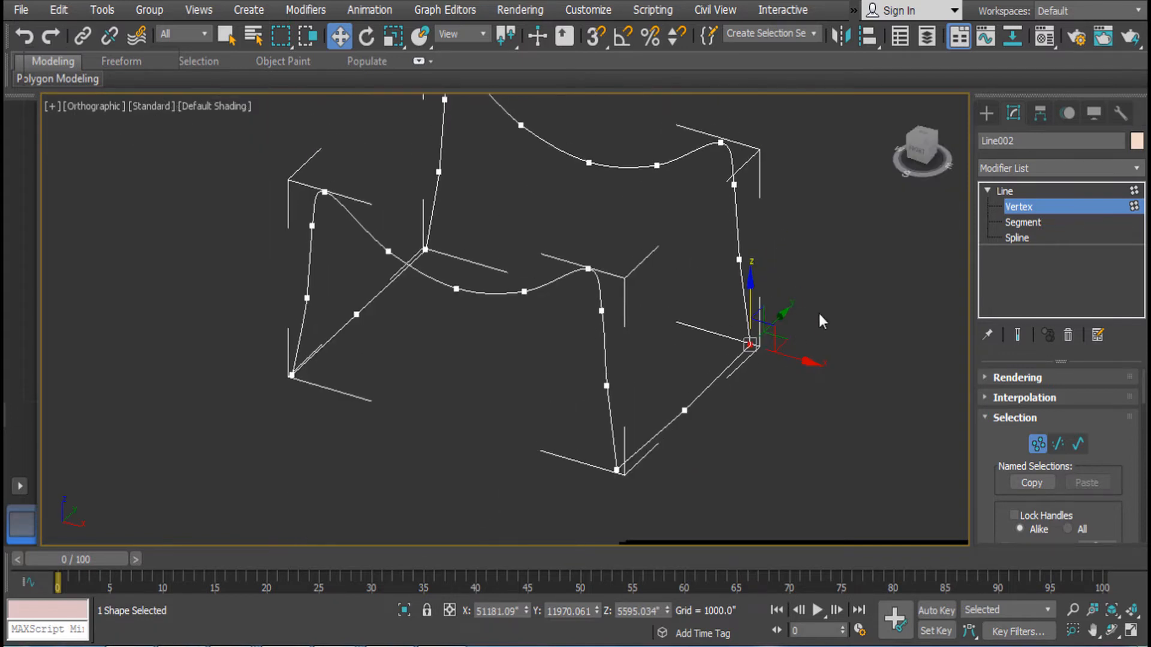
Move the whole welded leg frame underneath the red chair seat
left_click(1005, 191)
middle_click_drag(887, 222, 864, 252, "alt")
scroll(775, 305, "down", 3)
left_click_drag(886, 209, 383, 448)
middle_click_drag(384, 448, 368, 425, "alt")
left_click_drag(368, 425, 351, 447)
middle_click_drag(351, 447, 738, 351, "alt")
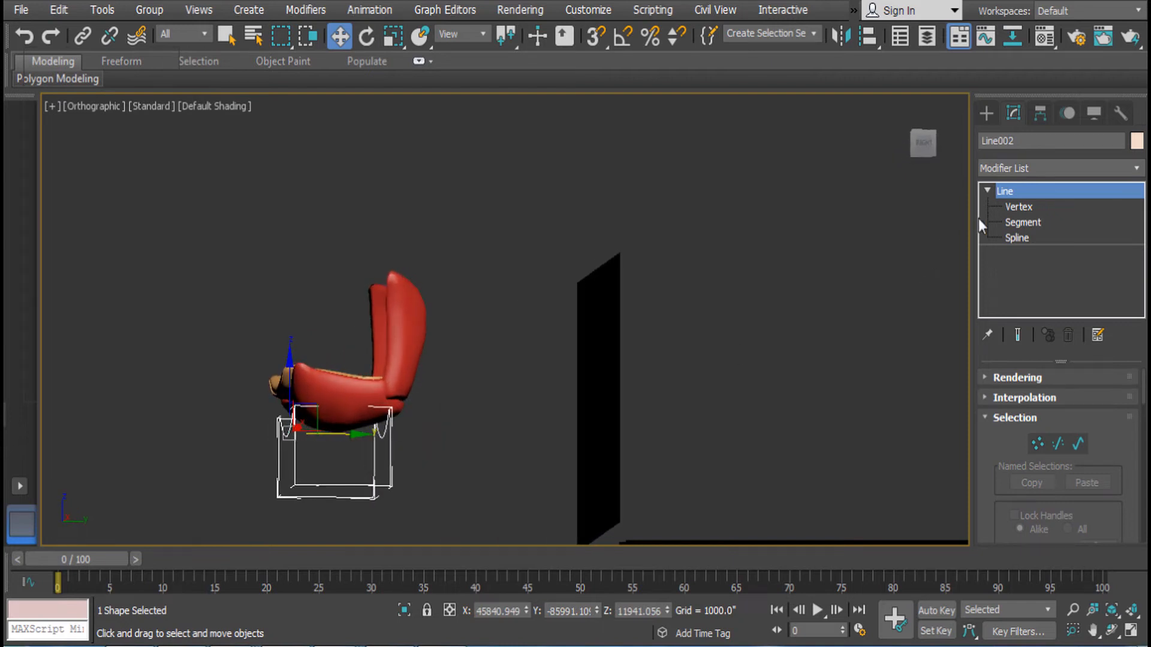
Move the vertices of the leg spline under the seat's front edge inward along the Y axis to narrow the frame
left_click(1019, 207)
left_click_drag(306, 540, 195, 402)
left_click_drag(326, 498, 351, 497)
middle_click_drag(351, 497, 573, 463, "alt")
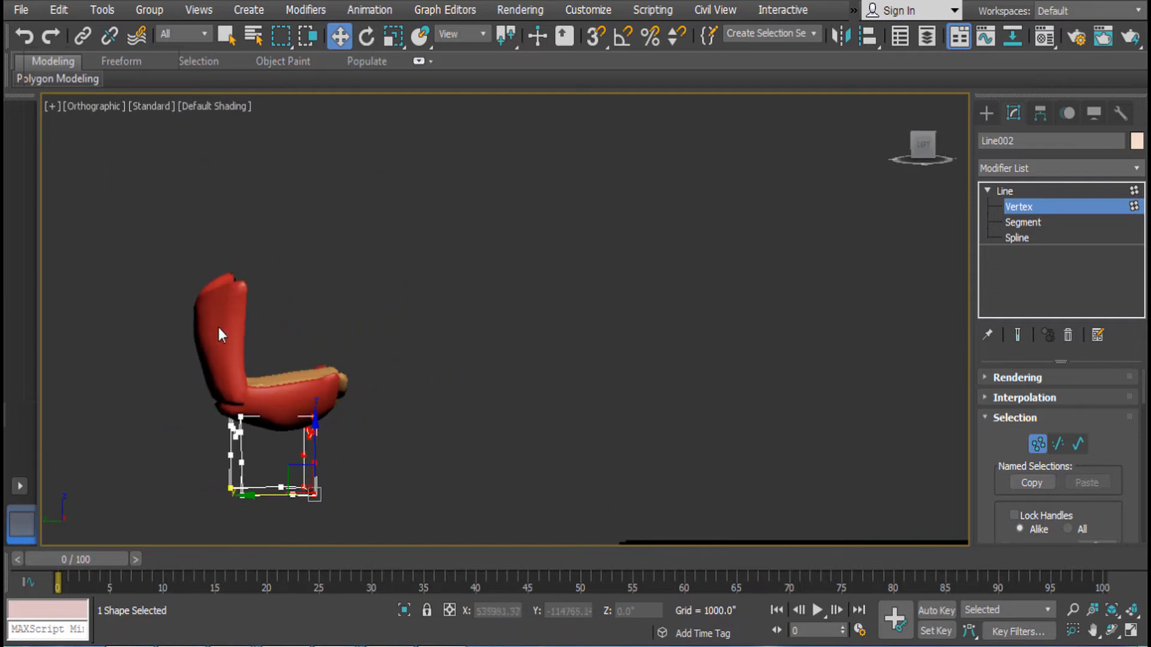
Shift the selected front vertices of the leg spline along the Y axis to refine the frame's depth under the seat
left_click_drag(219, 328, 259, 495)
left_click_drag(167, 486, 182, 495)
middle_click_drag(182, 495, 334, 491, "alt")
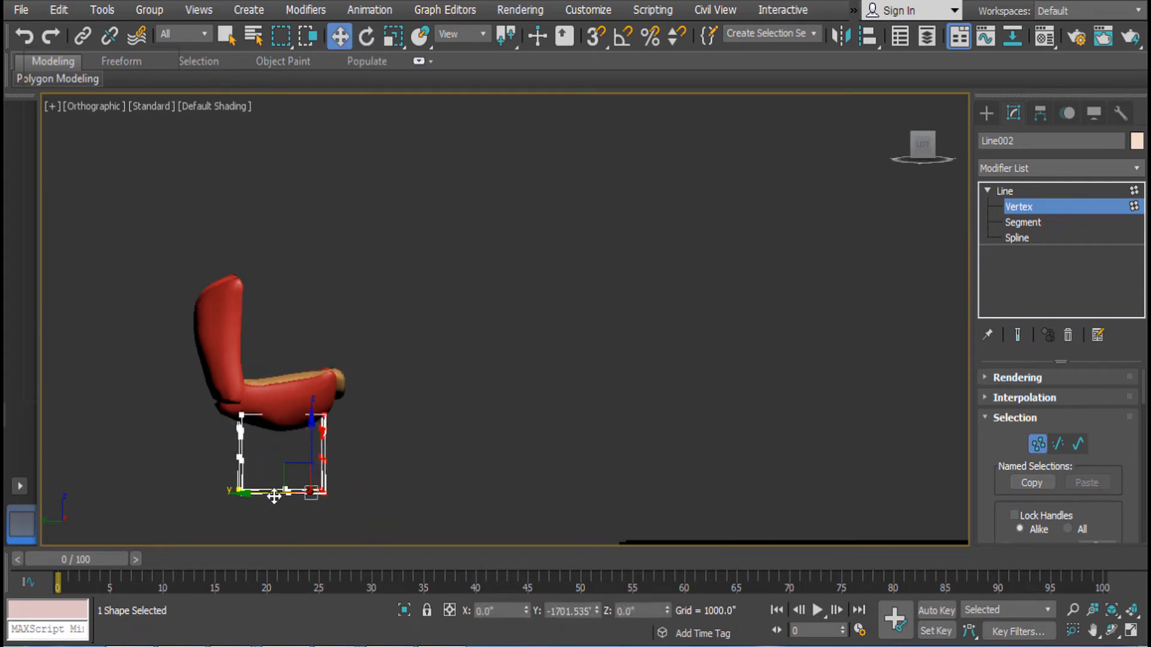
middle_click_drag(419, 451, 216, 445, "alt")
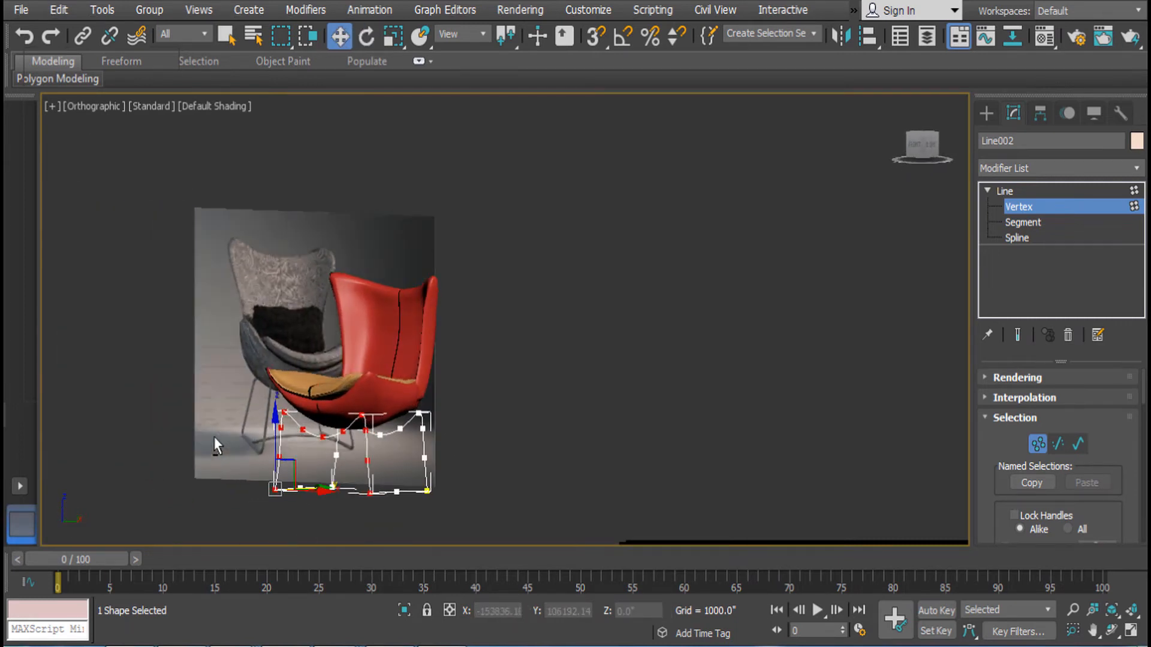
middle_click_drag(440, 435, 429, 420, "alt")
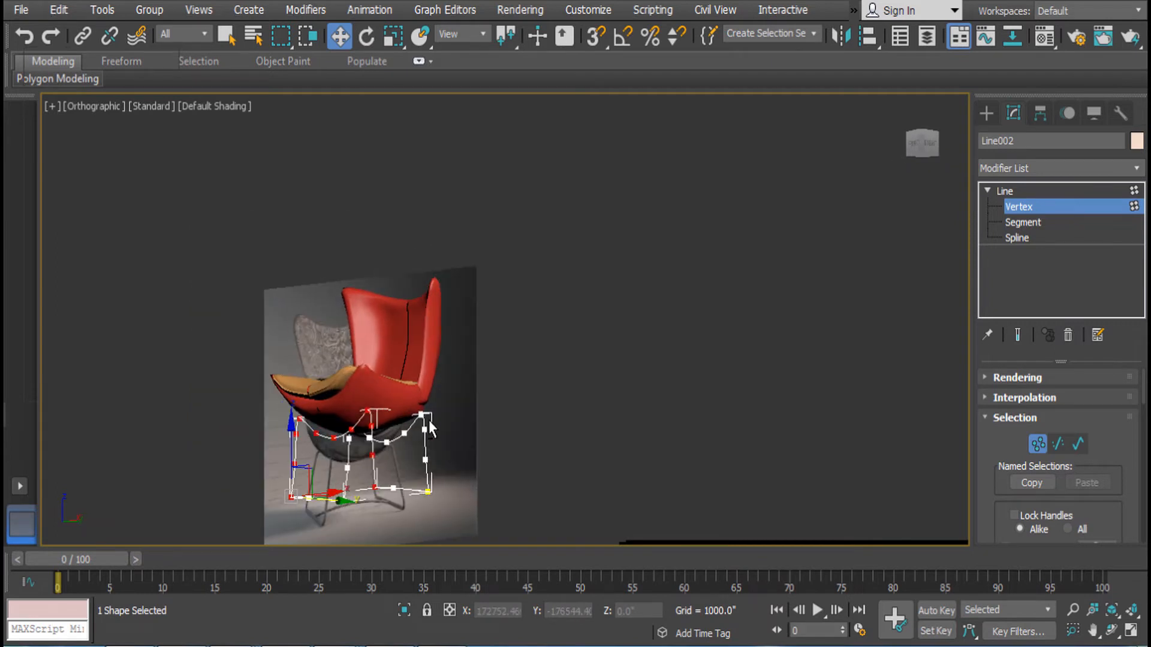
In the front view, raise the middle vertices of both curved top bars to meet the underside of the seat
key("f")
key("z")
scroll(429, 420, "down", 6)
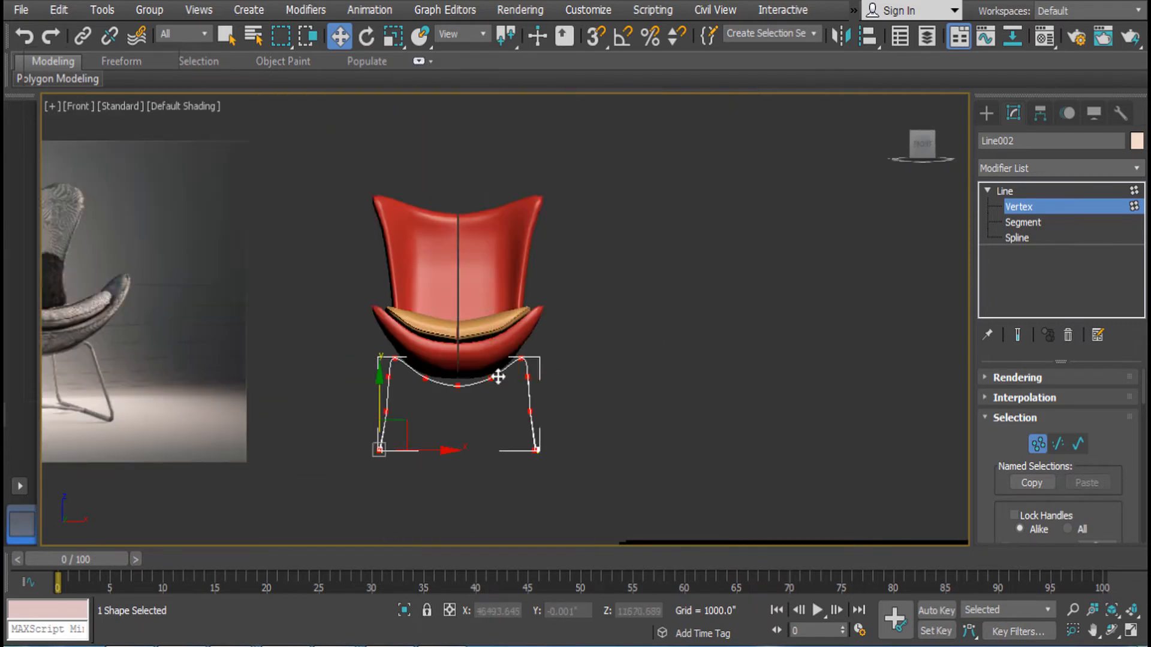
left_click(496, 376)
middle_click_drag(499, 370, 701, 383)
scroll(689, 431, "up", 5)
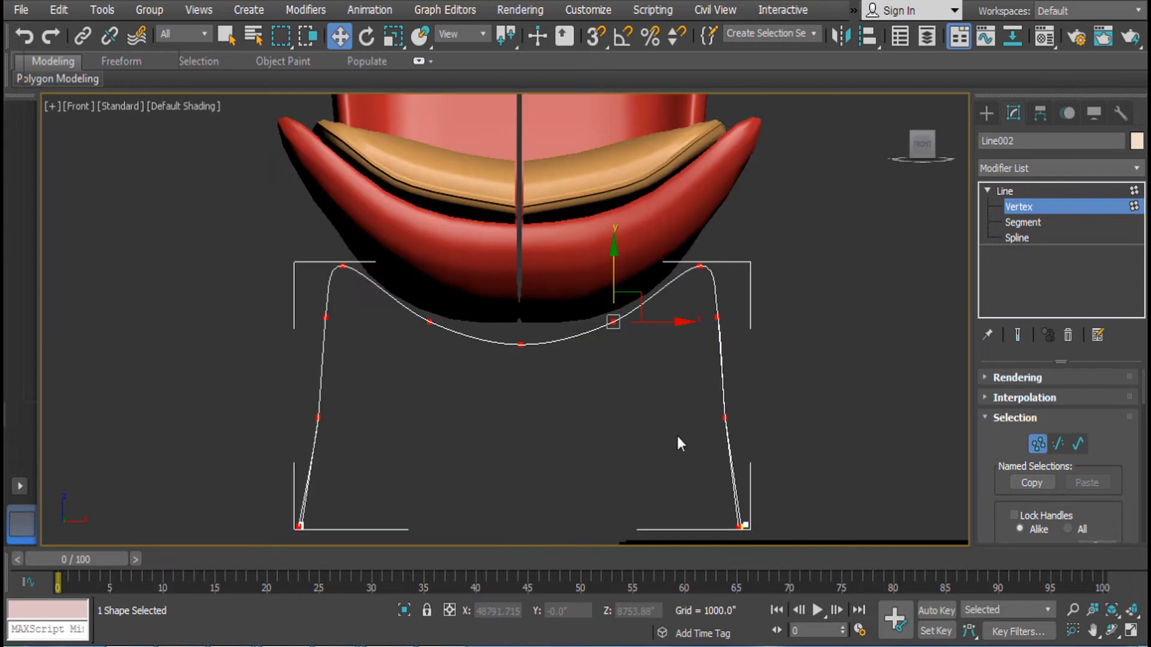
left_click(523, 346)
left_click_drag(522, 276, 517, 251)
middle_click_drag(519, 304, 503, 305)
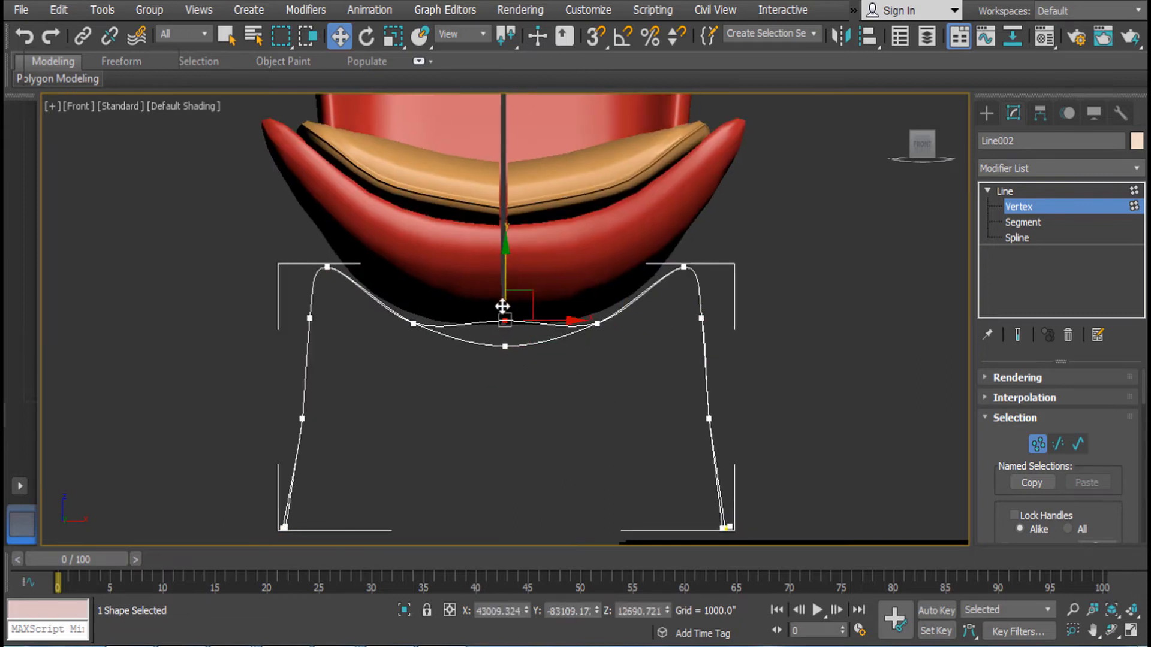
left_click_drag(502, 283, 507, 260)
Raise the vertices on both sides of the top curves' midpoint to follow the seat's underside, and finish vertex editing
left_click(414, 323)
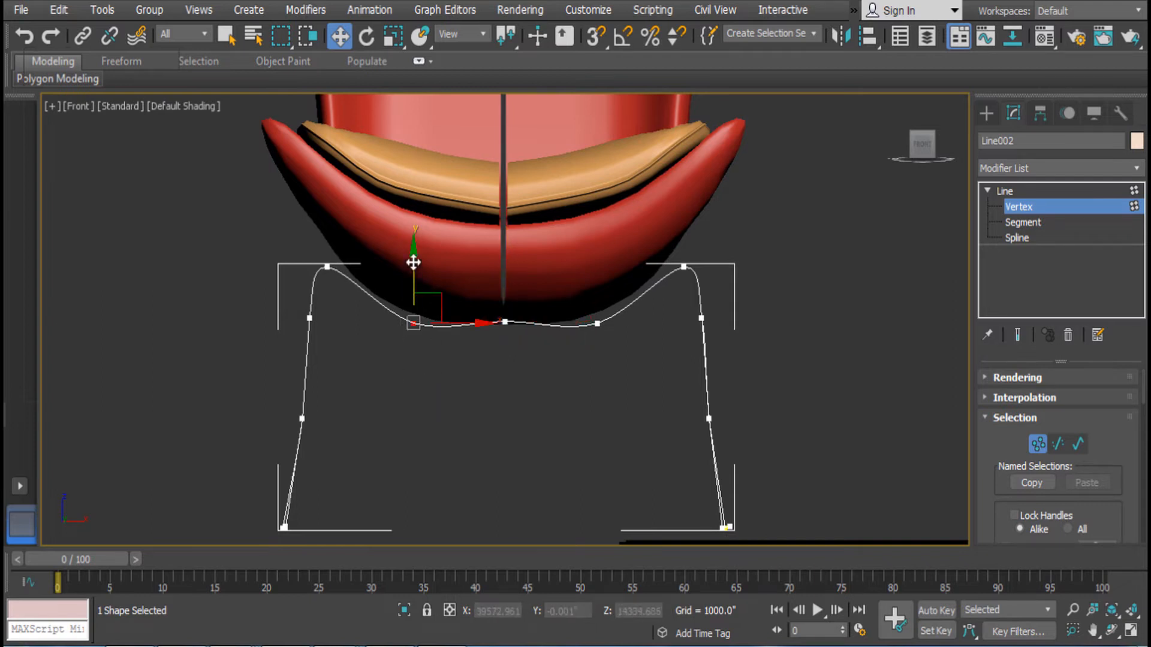
left_click_drag(414, 262, 414, 248)
left_click_drag(561, 277, 611, 357)
left_click_drag(596, 276, 597, 258)
middle_click_drag(664, 353, 965, 278, "alt")
left_click(1036, 201)
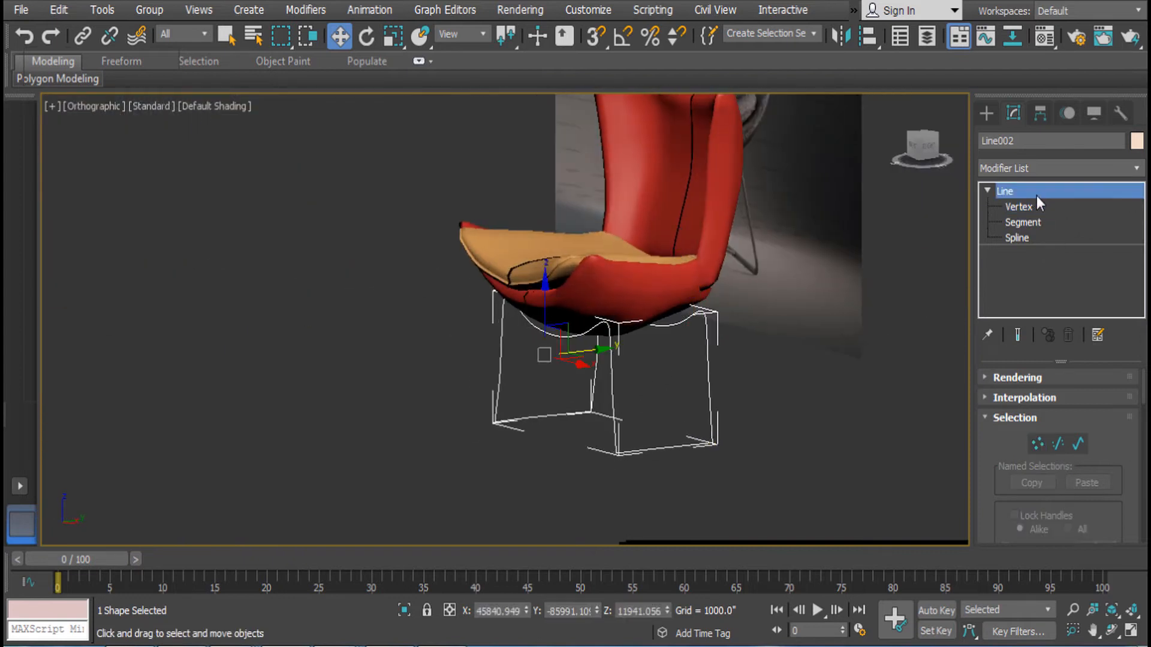
Enable the leg spline in the renderer and in the viewport so it becomes a radial tube
left_click(1049, 381)
scroll(1046, 420, "down", 3)
left_click_drag(1022, 436, 1039, 477)
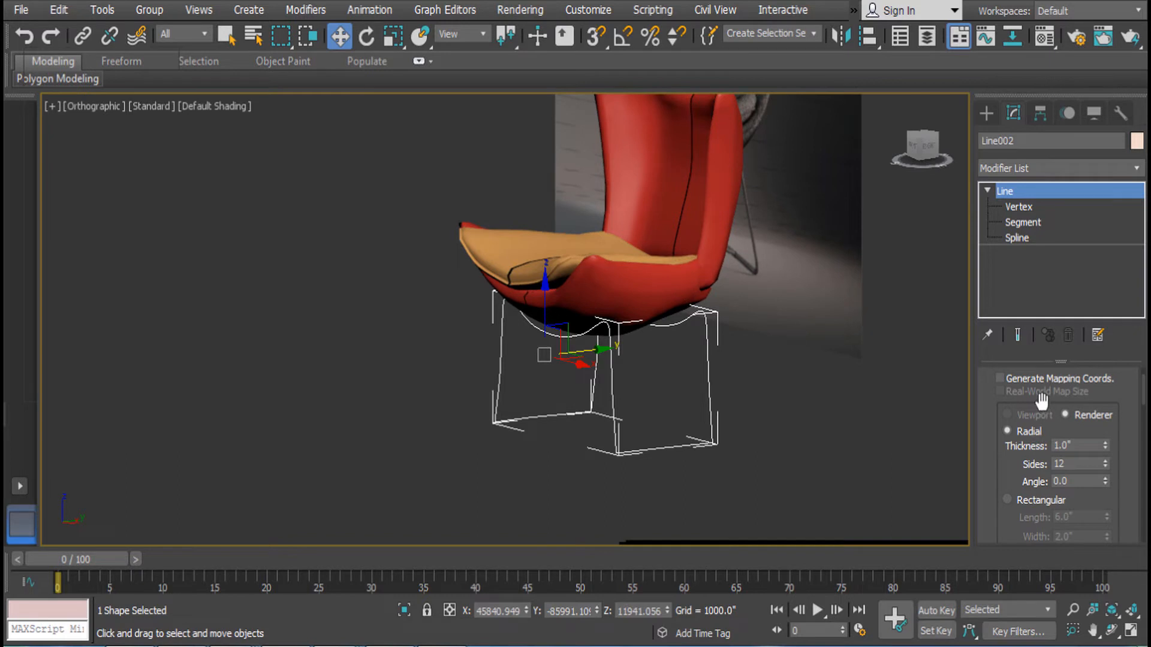
left_click_drag(1043, 403, 1047, 525)
left_click(1000, 411)
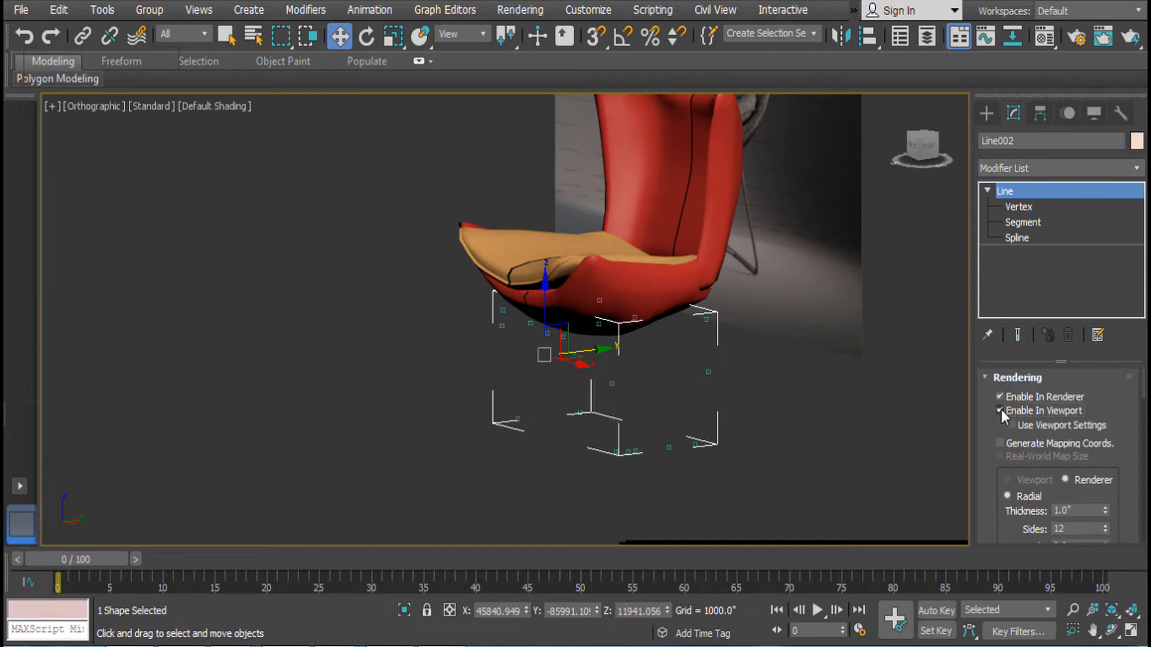
scroll(1000, 441, "down", 2)
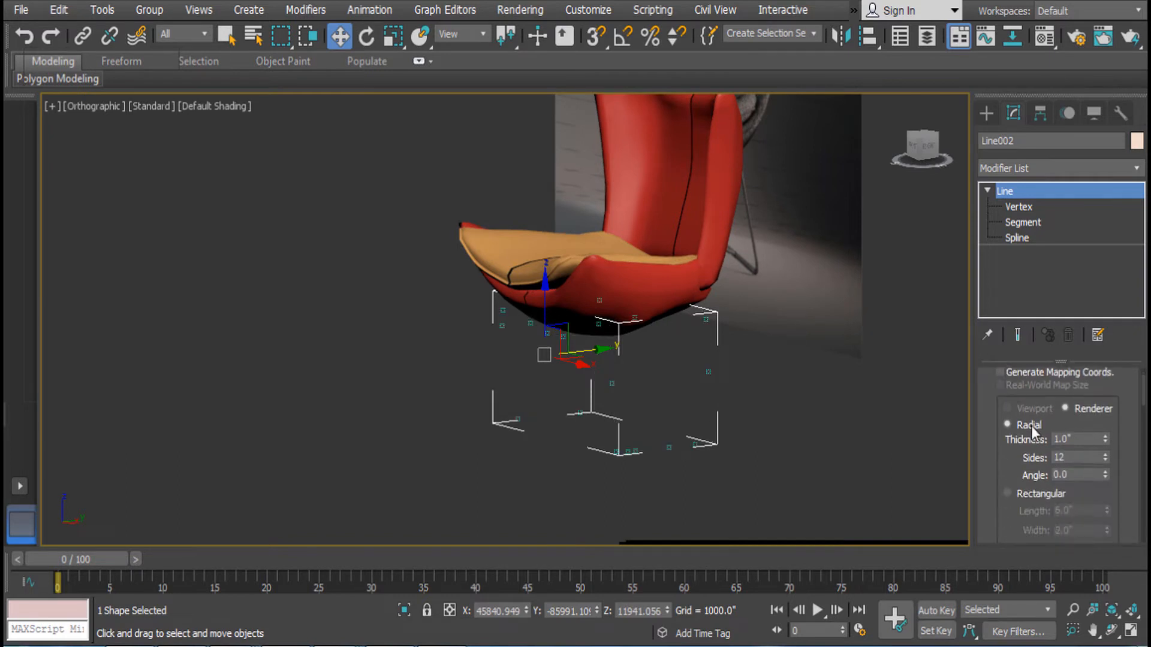
scroll(1086, 446, "down", 1)
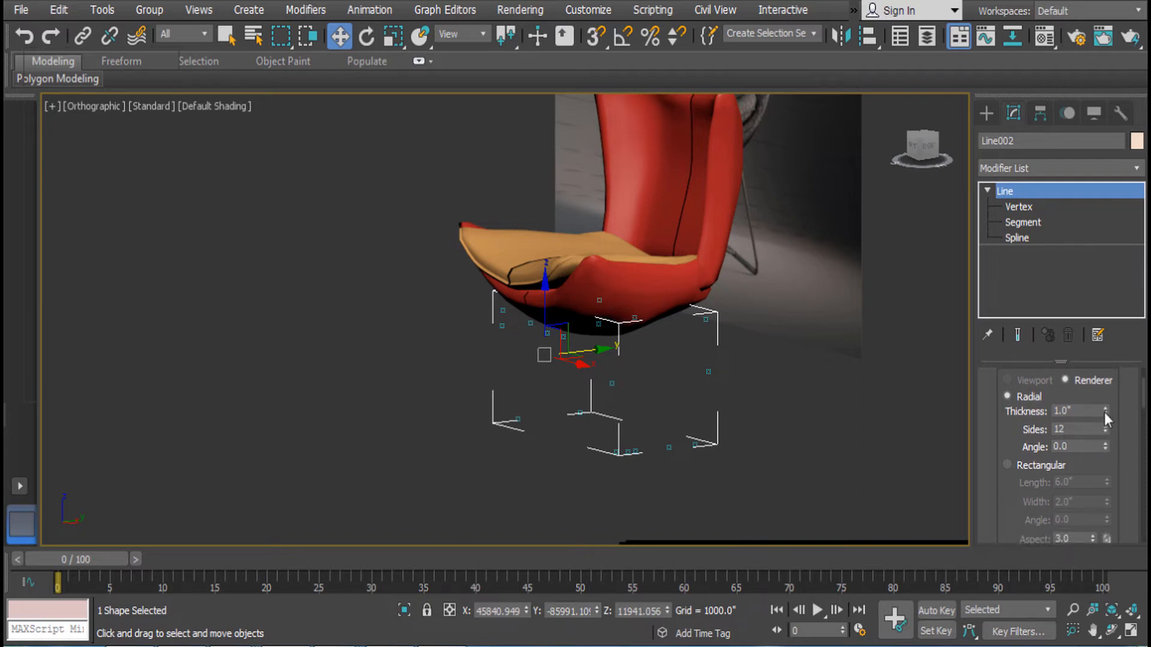
Try a radial thickness of 4.15" on the leg frame and toggle Auto Smooth off and on
left_click_drag(1011, 300, 760, 124)
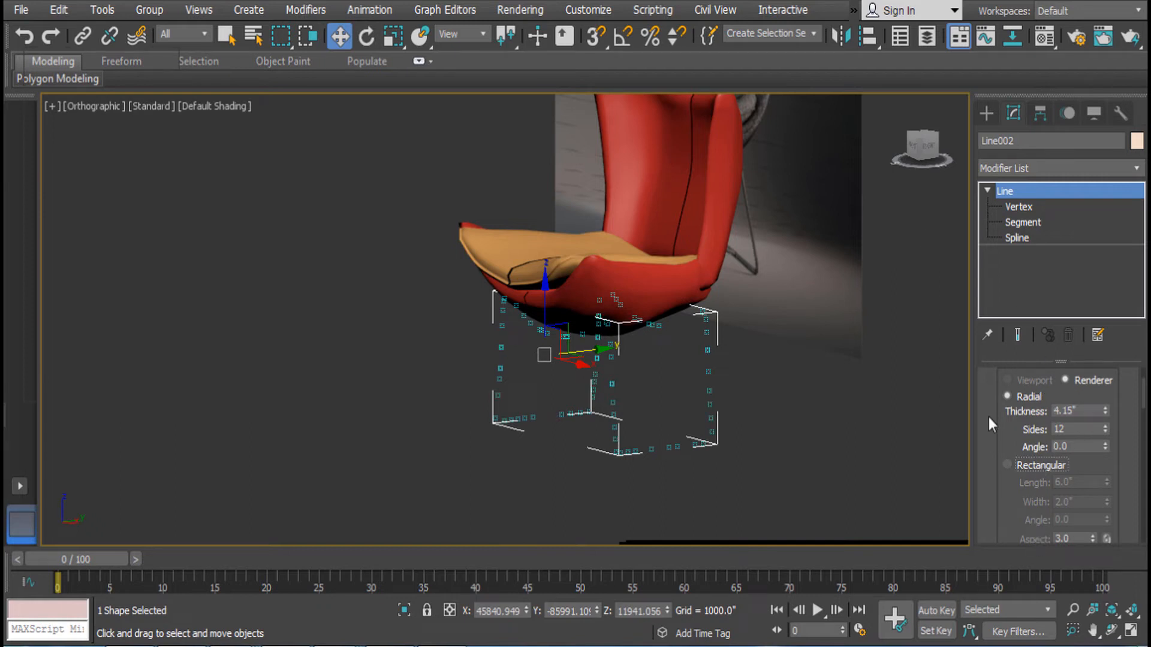
scroll(988, 416, "down", 4)
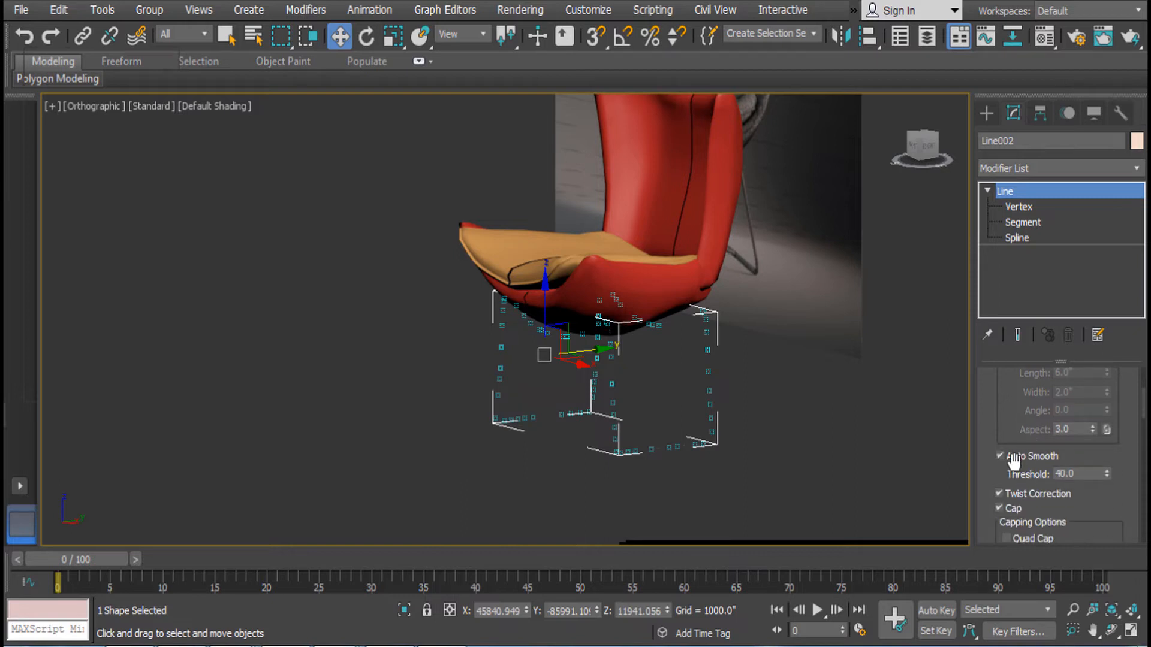
left_click(1006, 455)
left_click(1006, 455)
middle_click_drag(698, 401, 811, 391, "alt")
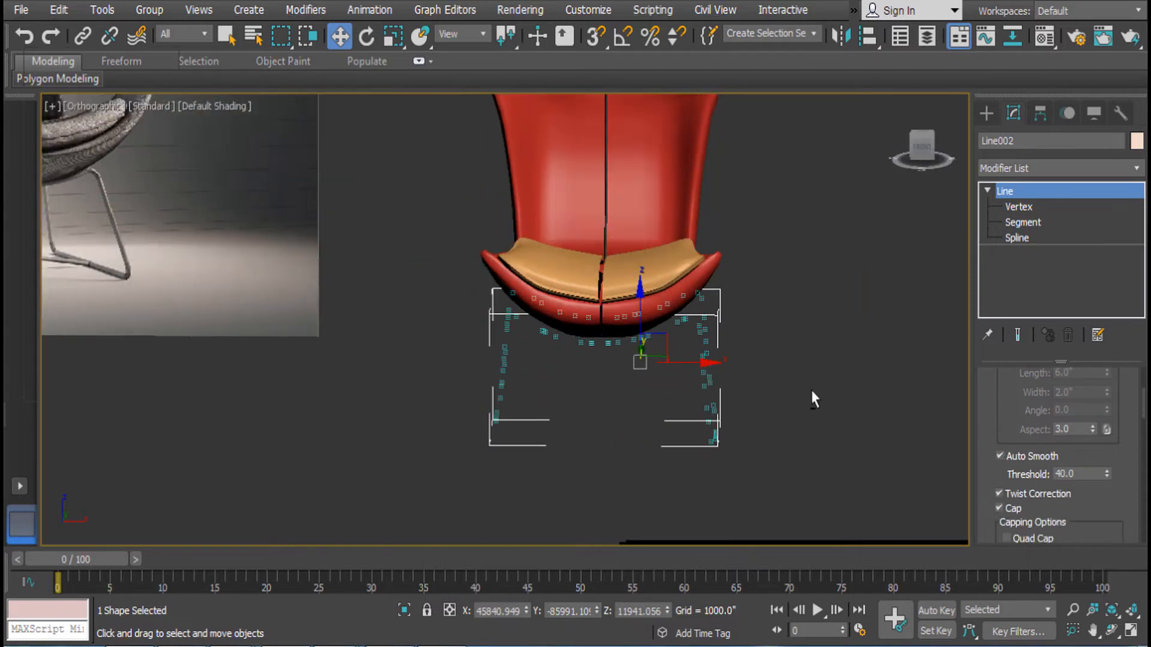
scroll(811, 390, "up", 4)
scroll(1012, 424, "up", 7)
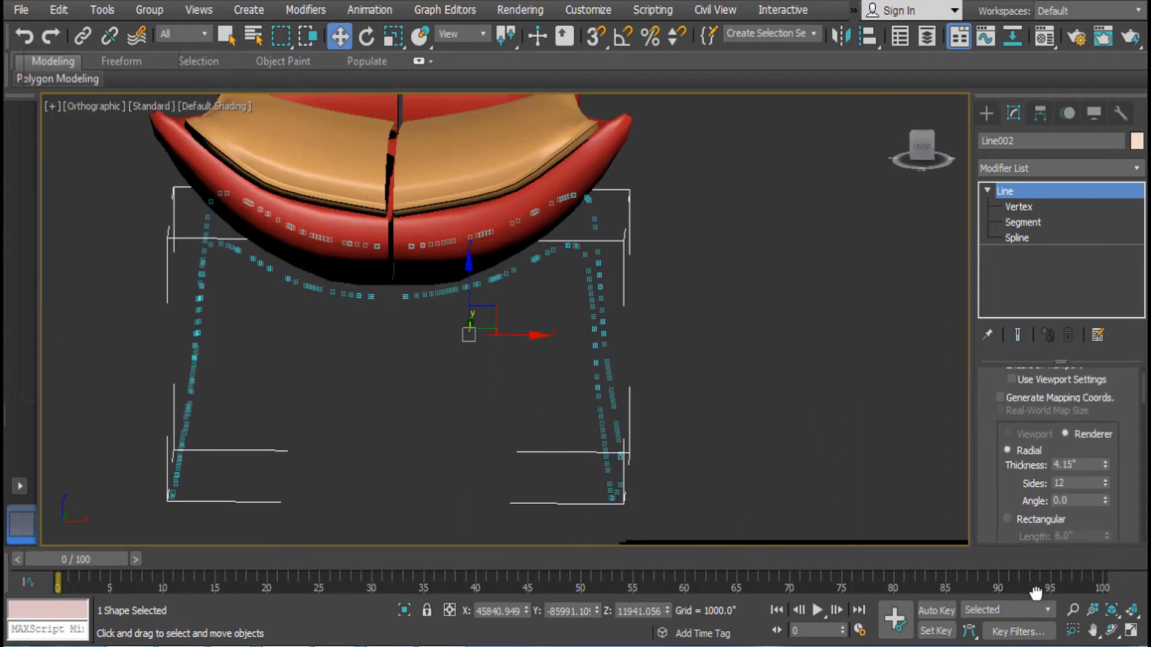
scroll(1043, 436, "up", 1)
scroll(1061, 450, "down", 3)
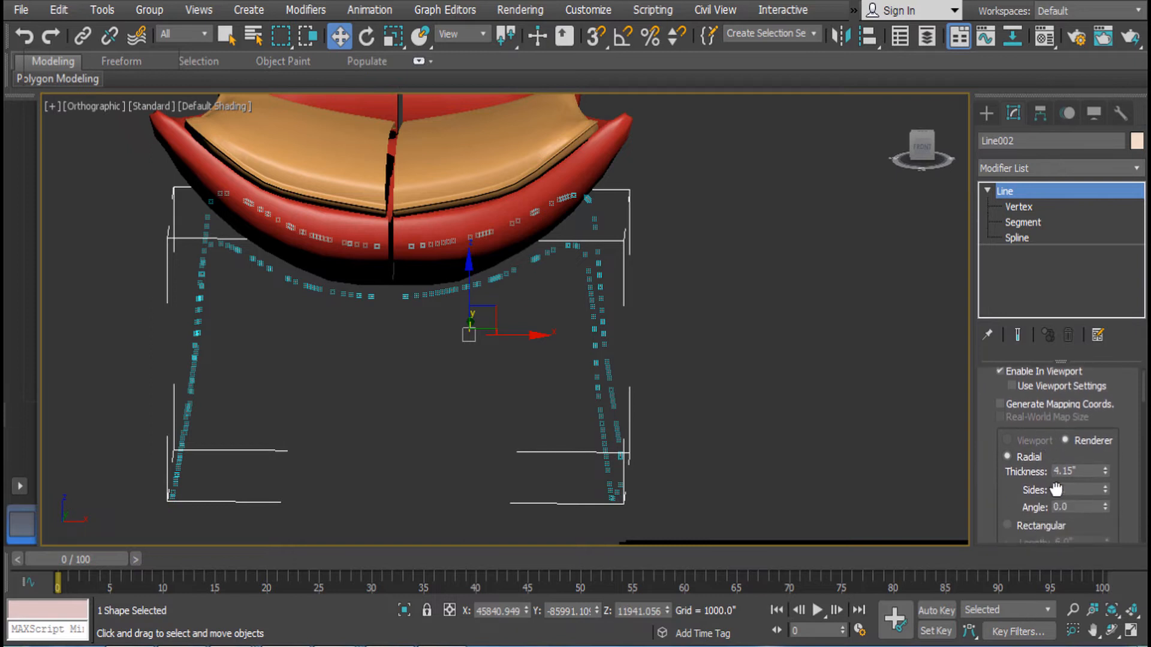
Thicken the leg frame's radial tube to 527.902" and reduce its sides to 11
left_click_drag(1100, 440, 458, 361)
middle_click_drag(591, 264, 536, 292, "alt")
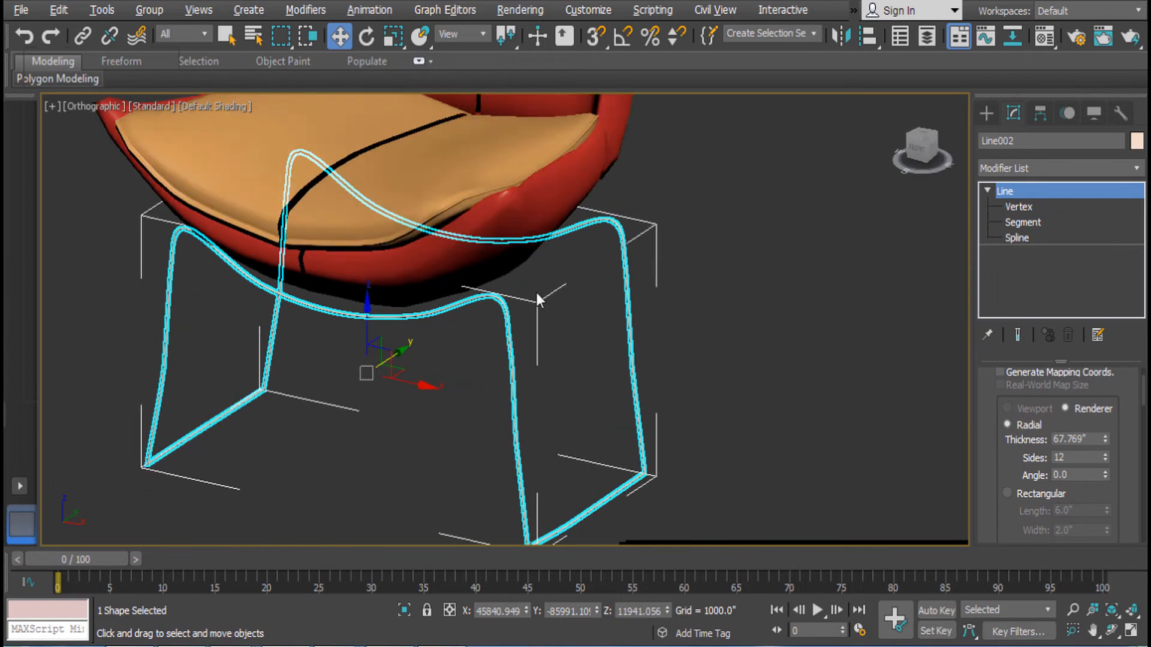
scroll(549, 319, "up", 4)
middle_click_drag(562, 344, 579, 332)
left_click_drag(1106, 437, 6, 346)
scroll(593, 278, "down", 5)
middle_click_drag(605, 278, 844, 268)
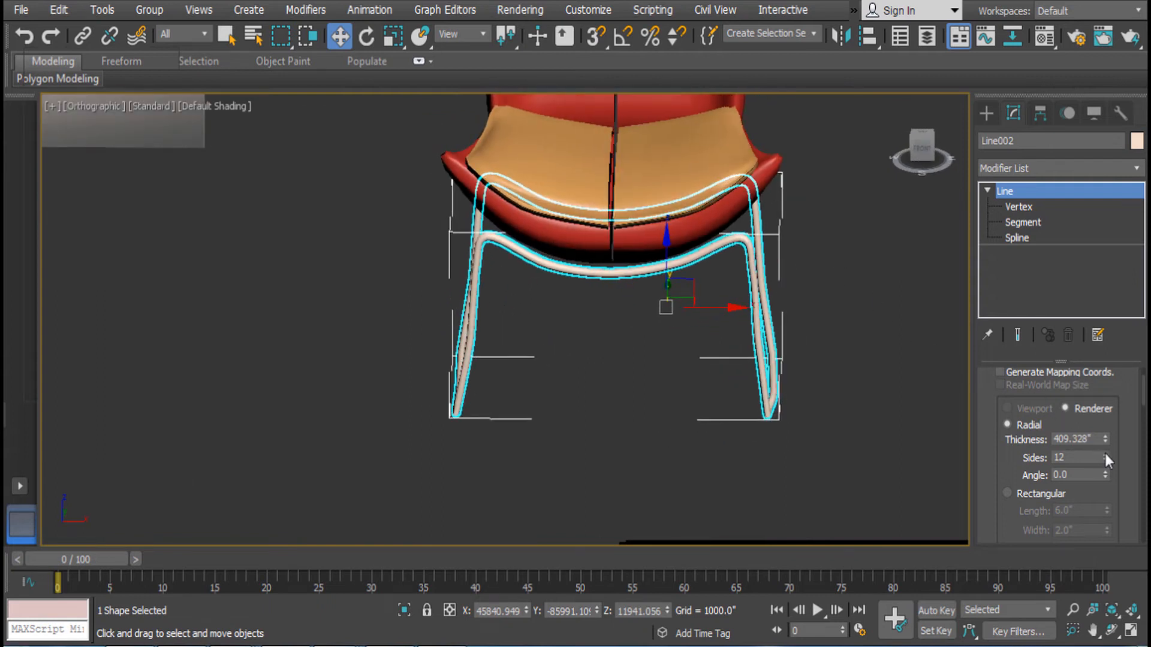
left_click_drag(1104, 437, 1078, 343)
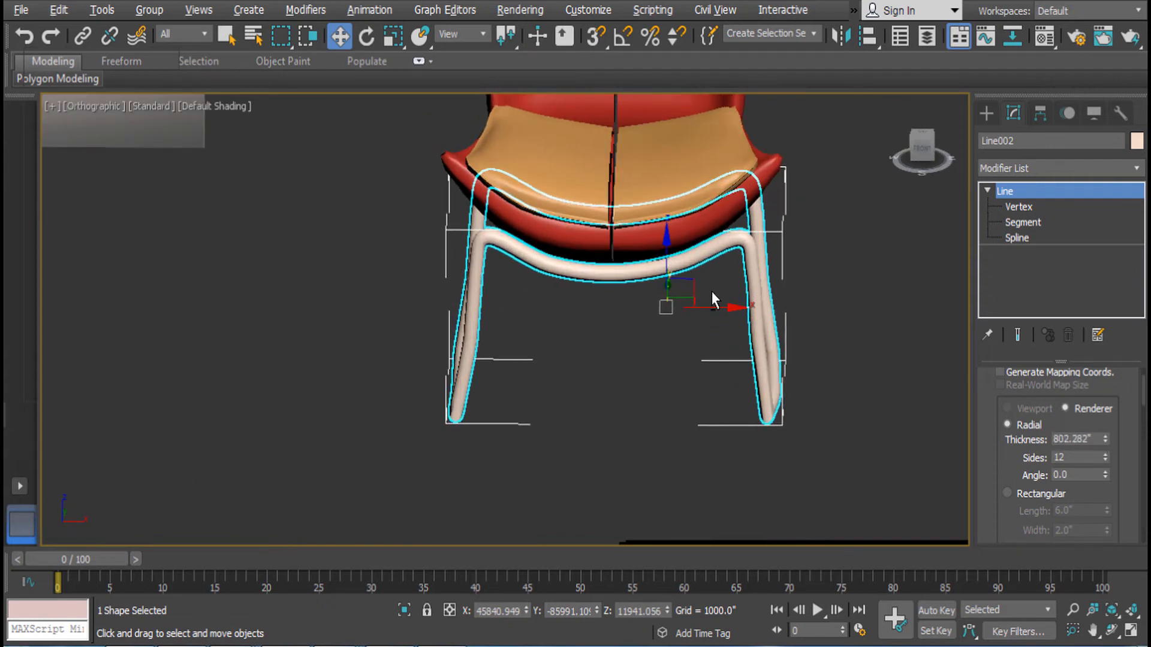
middle_click_drag(712, 294, 807, 302, "alt")
mouse_move(1106, 440)
left_mouse_down()
mouse_move(1108, 473)
mouse_move(1106, 450)
left_mouse_up()
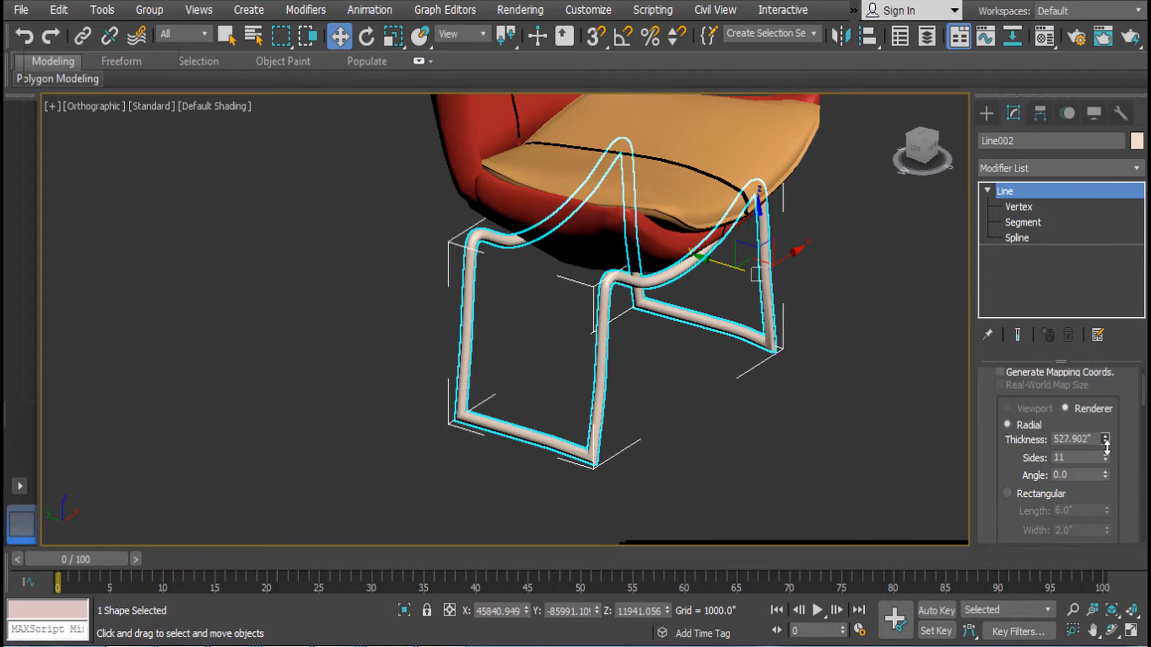
Nudge the leg frame along the Y axis under the seat and check its fit from several angles
middle_click_drag(713, 264, 672, 194, "alt")
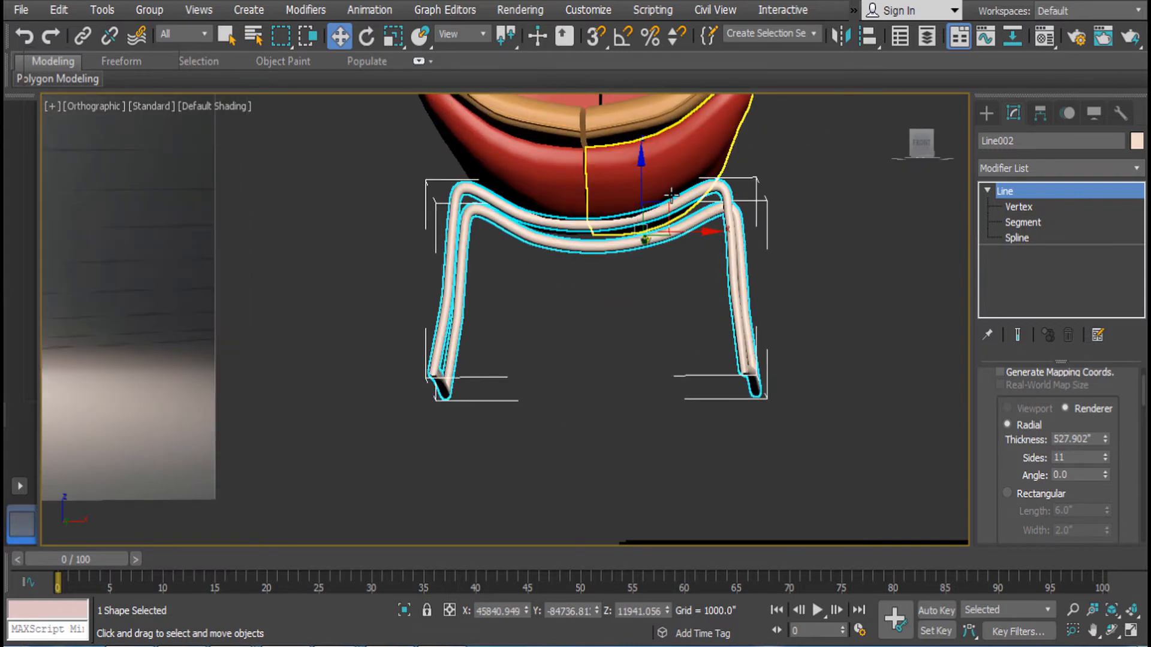
key("f")
key("z")
scroll(725, 311, "down", 5)
scroll(767, 328, "up", 2)
middle_click_drag(767, 328, 929, 359)
scroll(738, 290, "down", 4)
middle_click_drag(729, 295, 776, 343, "alt")
scroll(867, 351, "up", 3)
middle_click_drag(777, 344, 996, 357)
middle_click_drag(717, 306, 822, 298)
middle_click_drag(923, 355, 977, 359, "alt")
middle_click_drag(852, 343, 666, 285)
mouse_move(839, 330)
middle_mouse_down("alt")
mouse_move(848, 363)
mouse_move(872, 366)
mouse_move(791, 372)
mouse_move(855, 316)
middle_mouse_up("alt")
key("f")
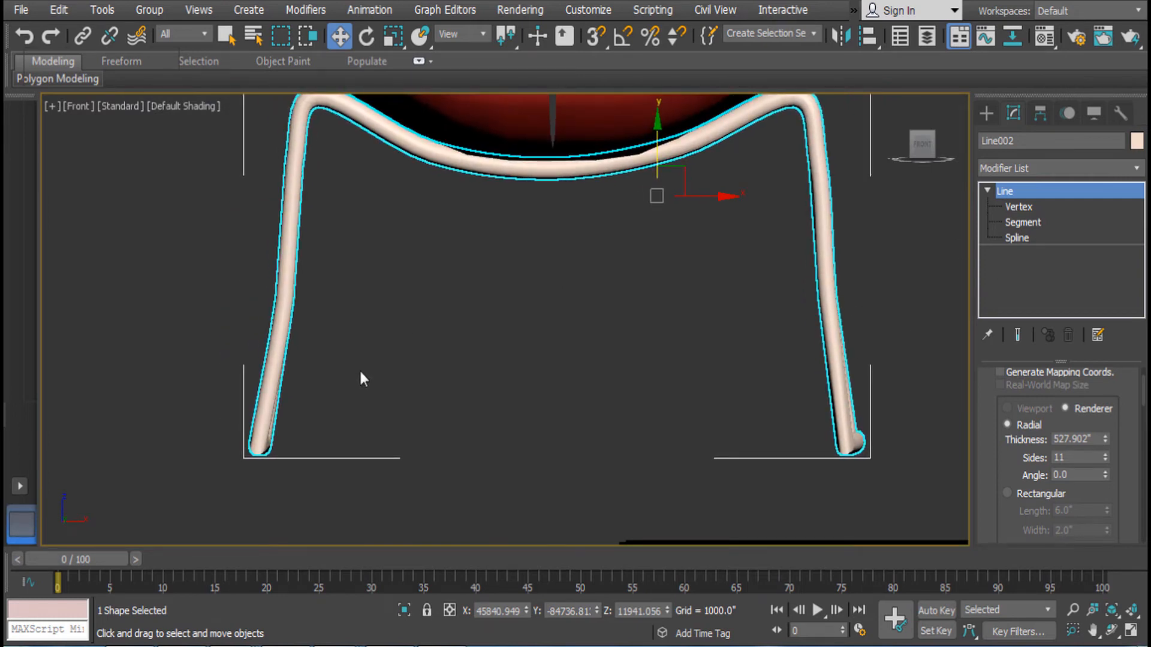
Switch to wireframe display and examine the leg frame's vertices, including in the front view
key("F3")
middle_click_drag(769, 227, 998, 273, "alt")
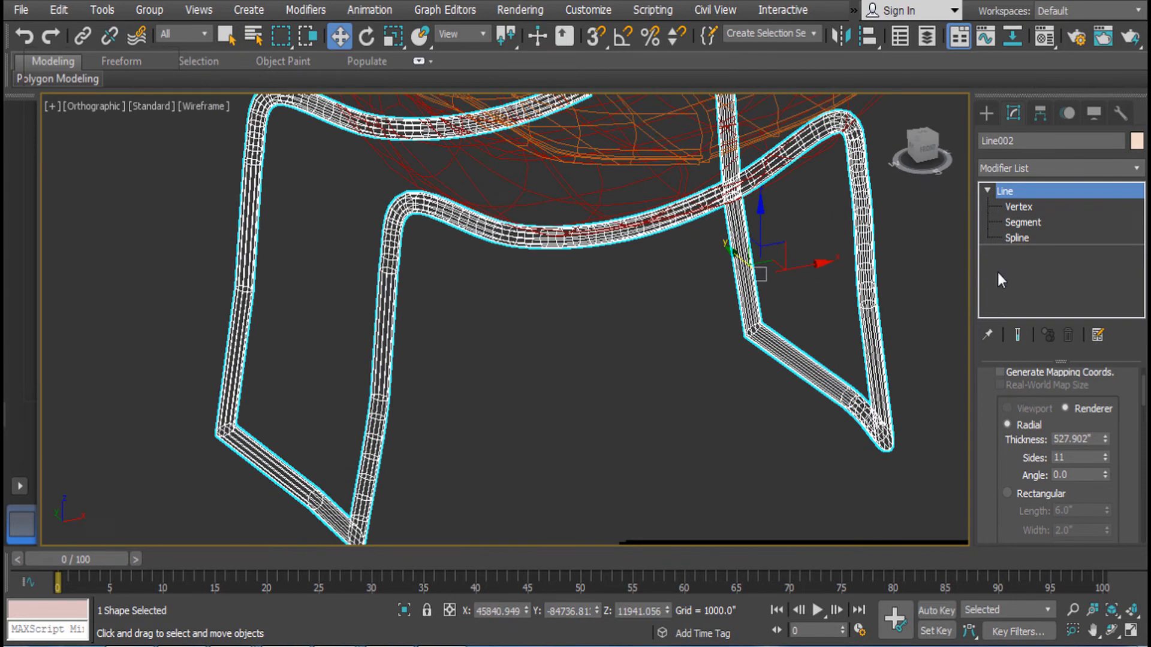
left_click(1010, 200)
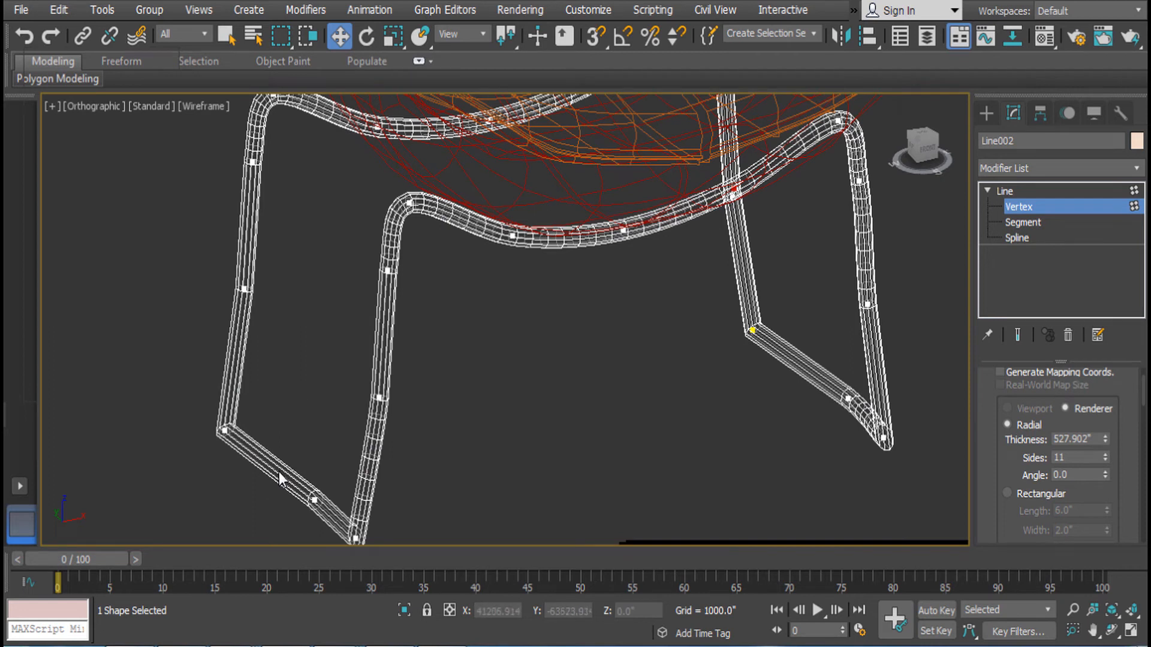
key("f")
key("z")
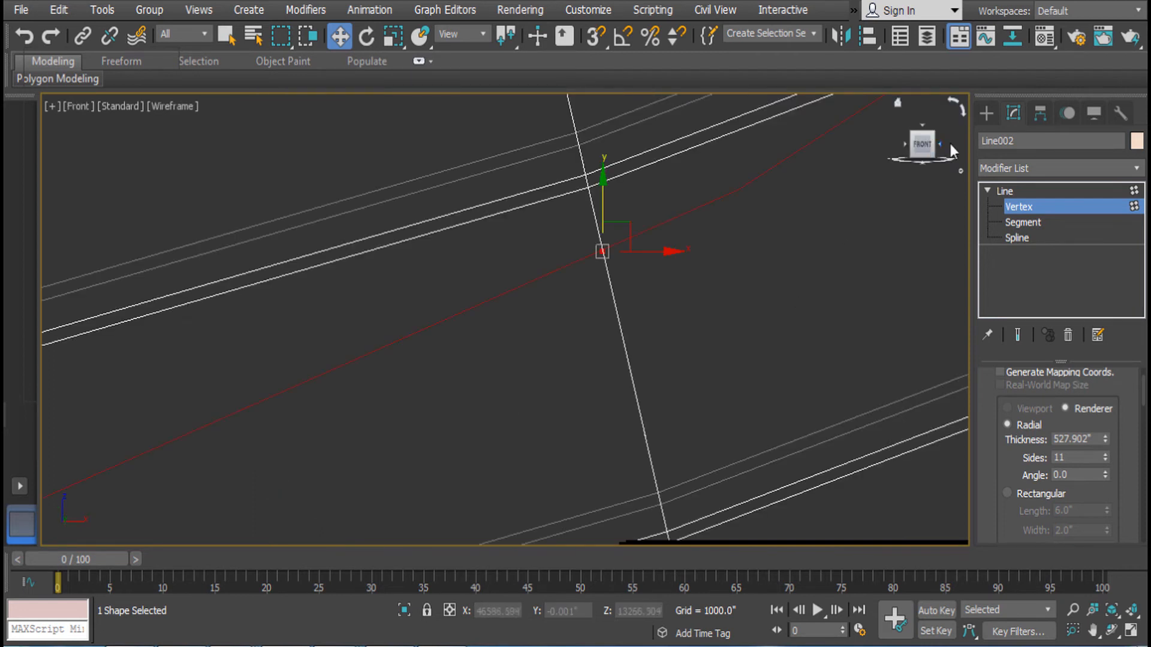
Draw a curved line in the front view as a crossbar between the bottom ends of the two legs
left_click(986, 113)
left_click(1024, 238)
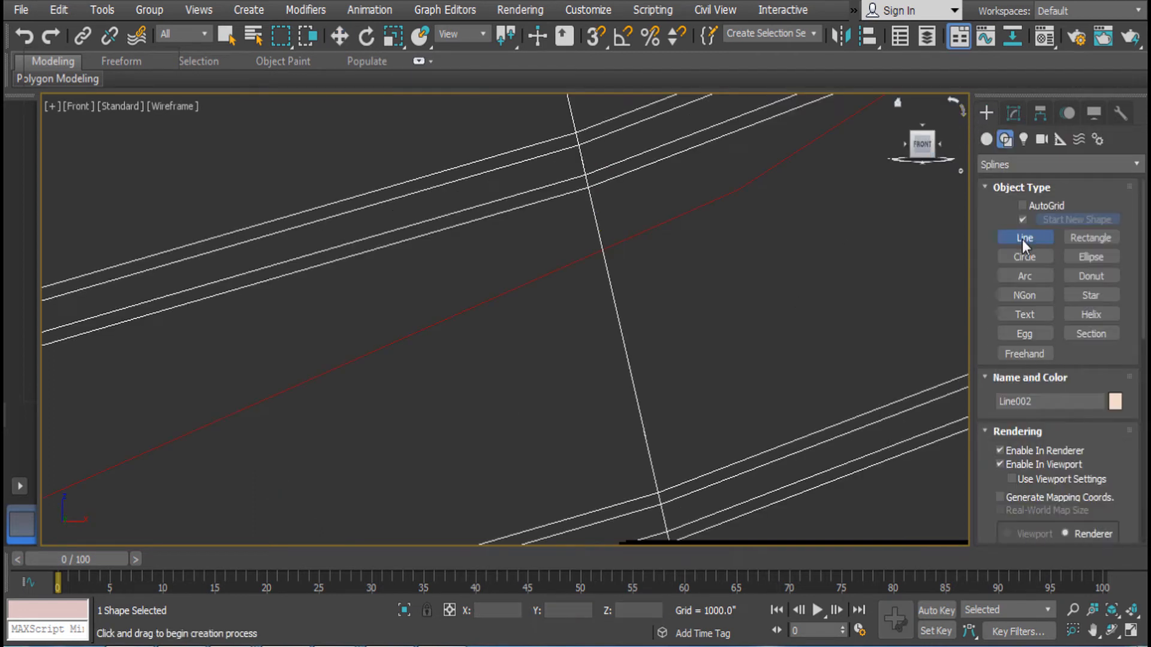
key("z")
scroll(660, 350, "down", 2)
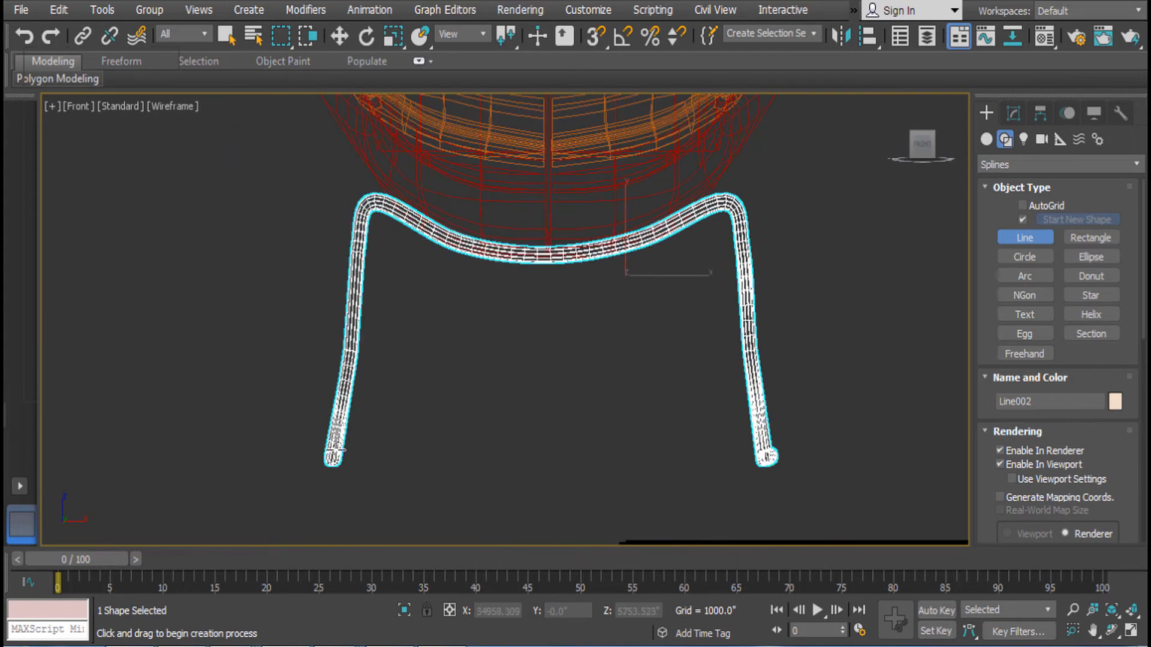
left_click(337, 448)
left_click_drag(477, 418, 547, 411)
left_click(623, 430)
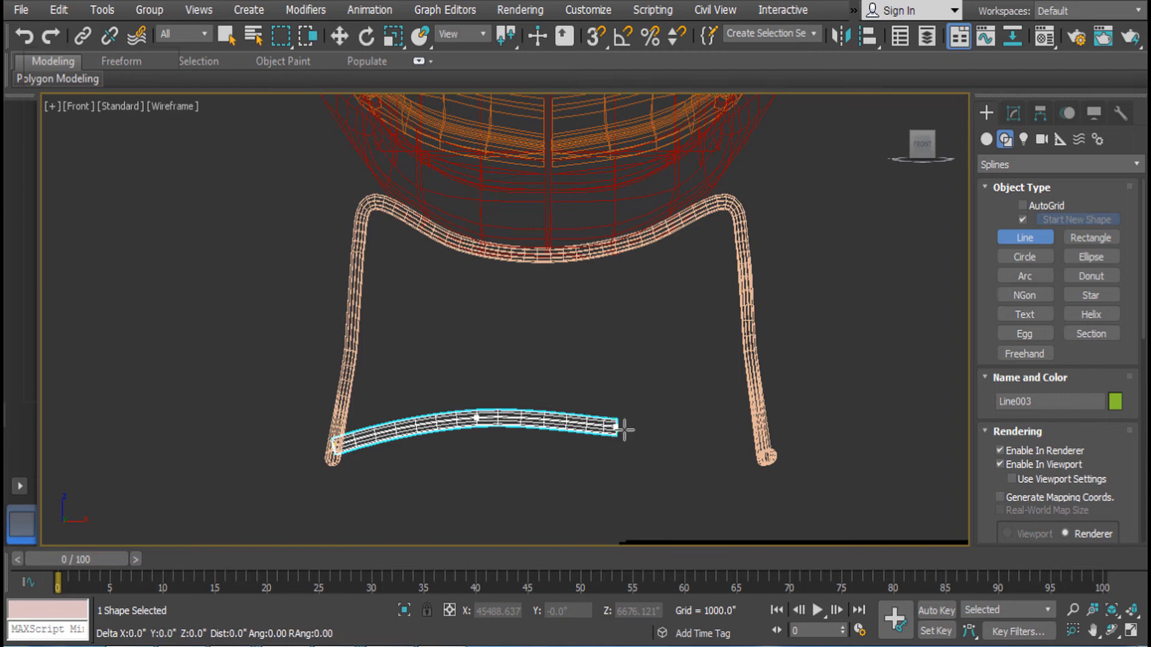
left_click(768, 457)
key("e")
key("w")
Move the new crossbar along the Y axis to sit between the frame's two bottom bars, checking it in shaded perspective
left_click(1014, 114)
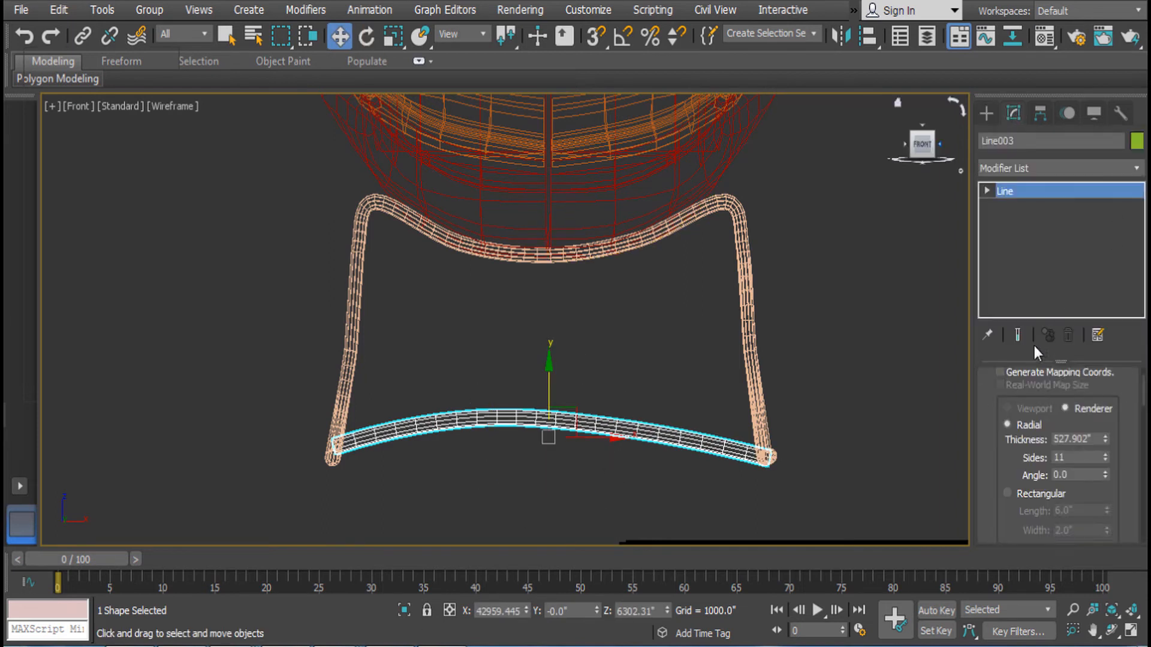
left_click_drag(1034, 418, 1036, 480)
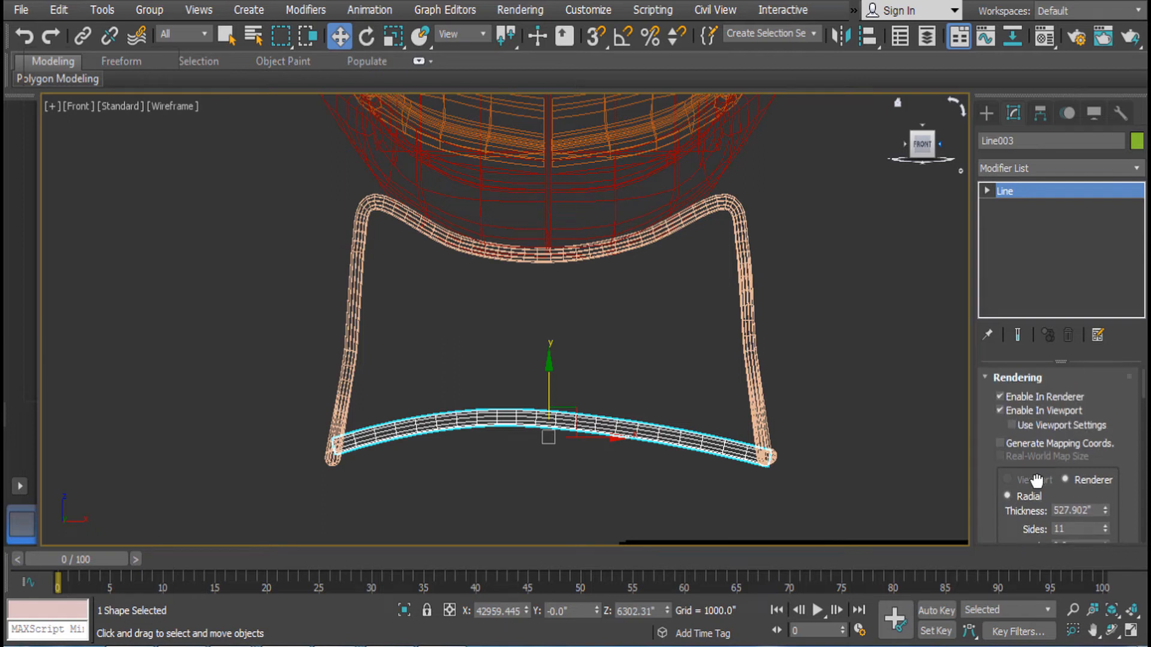
key("alt+q")
middle_click_drag(739, 402, 623, 272, "alt")
key("alt+q")
left_click_drag(623, 273, 512, 425)
key("f")
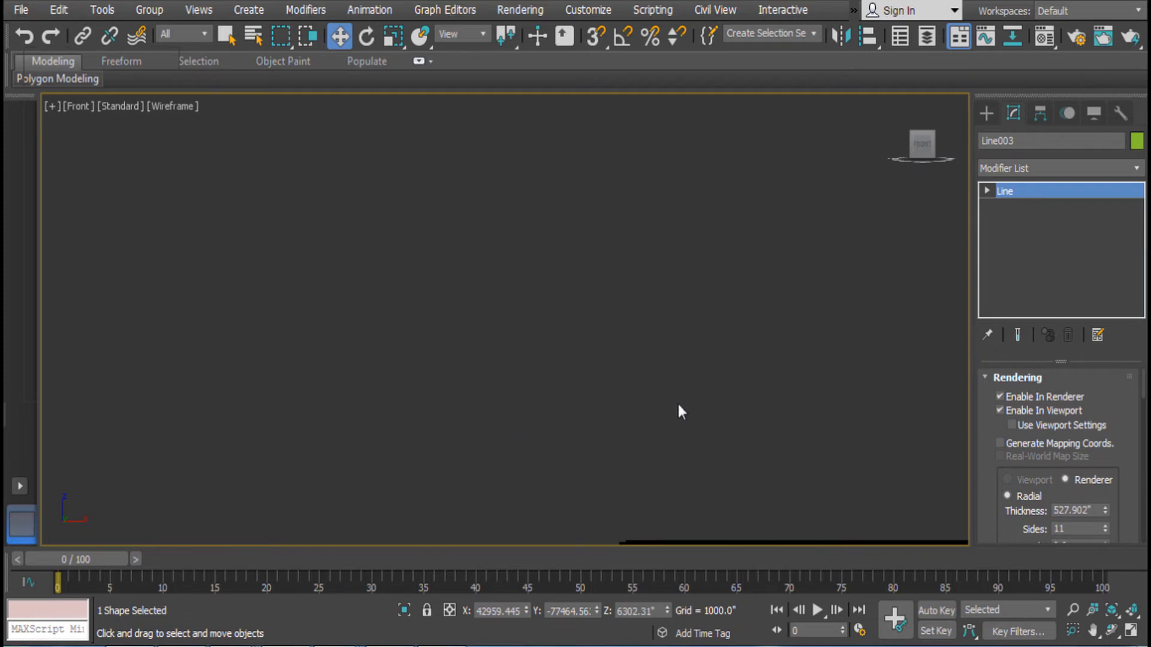
key("p")
key("z")
scroll(678, 404, "down", 5)
middle_click_drag(716, 400, 735, 406, "alt")
scroll(735, 406, "up", 6)
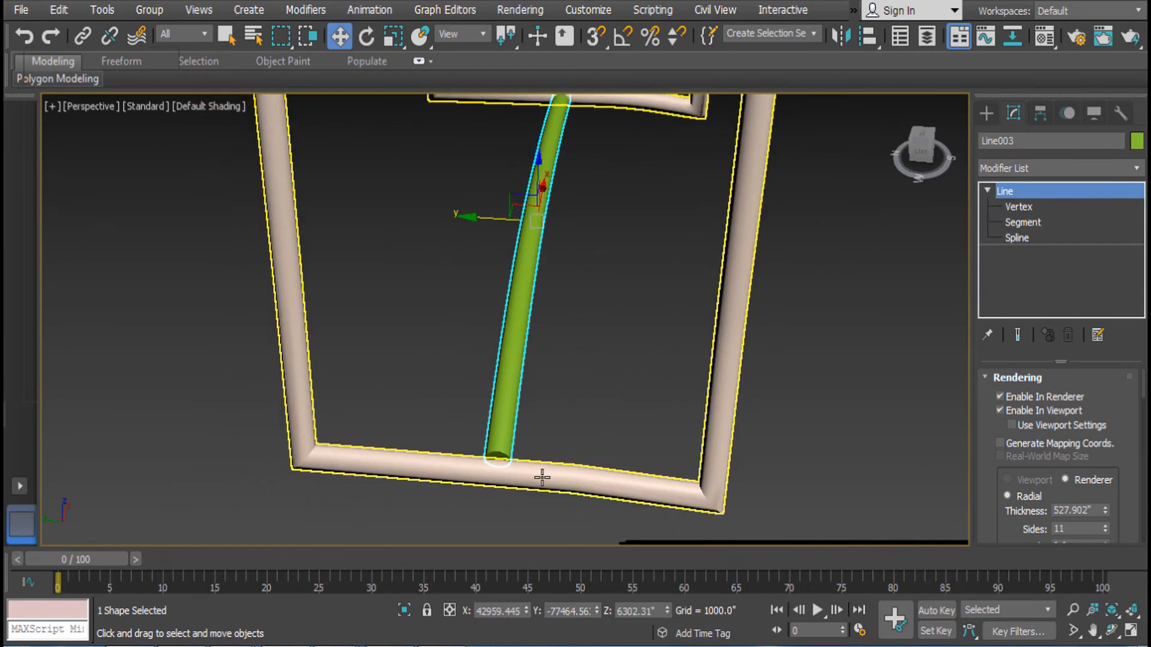
Select the leg frame in wireframe display and disable its rendering in both renderer and viewport to show the bare spline
left_click(542, 477)
key("F3")
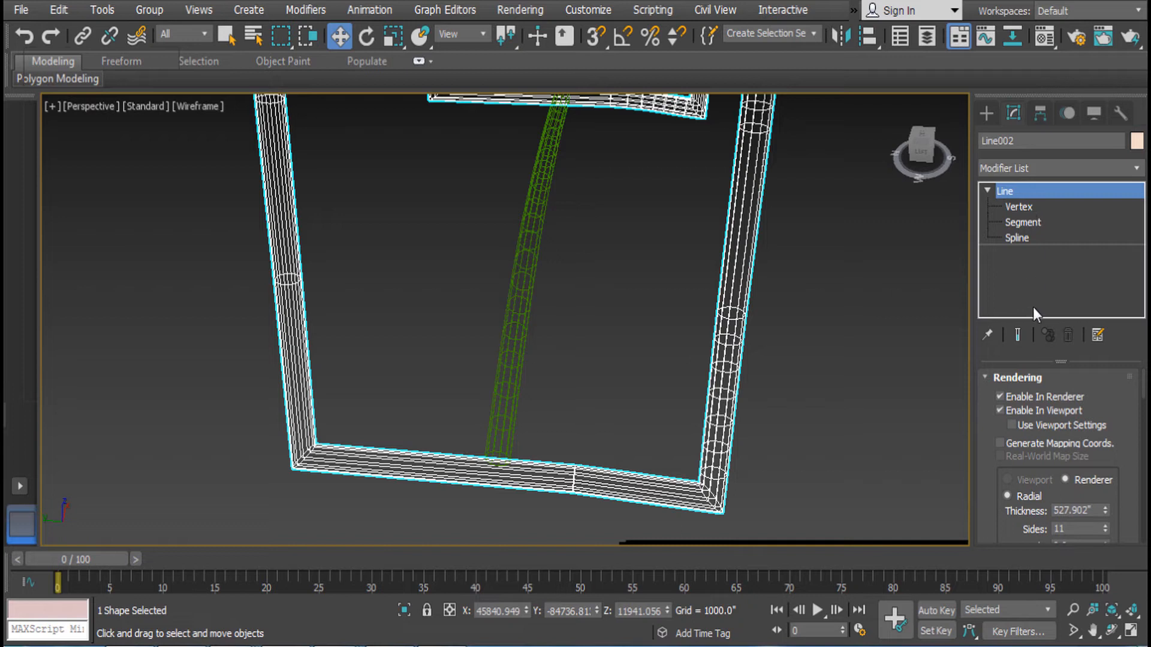
left_click(1000, 411)
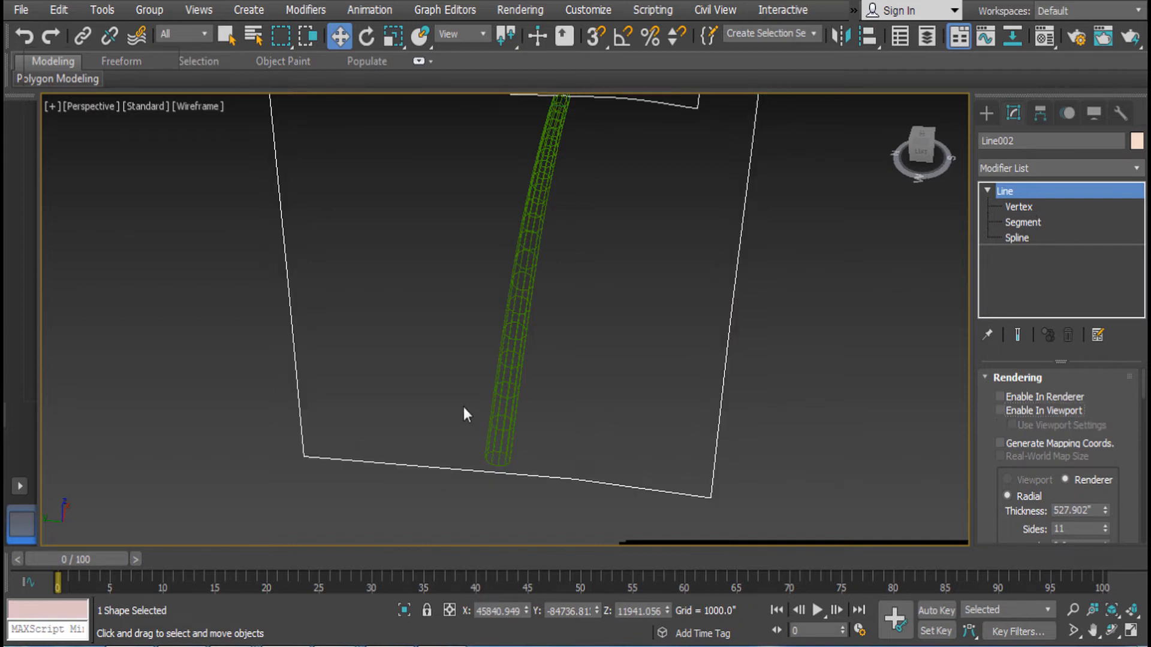
Select the curved crossbar and disable its rendering in both renderer and viewport to show the bare spline
left_click(520, 396)
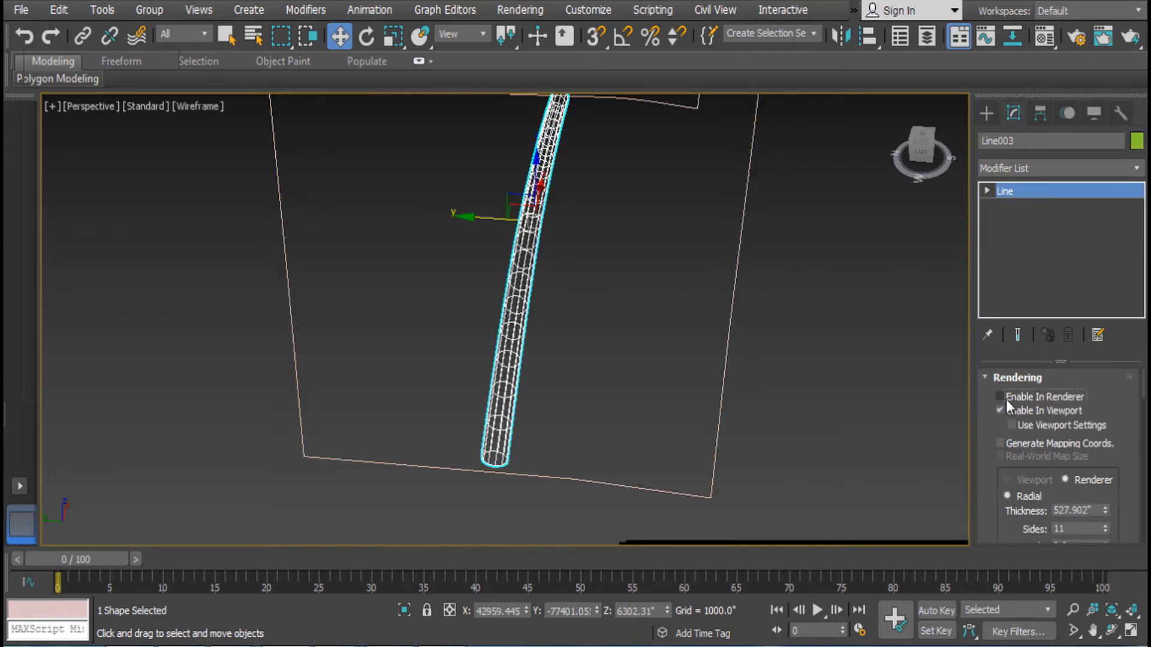
left_click(1000, 411)
right_click(524, 386)
left_click(456, 450)
Refine the leg frame spline by inserting a vertex on each bottom bar where the crossbar meets it
right_click(696, 329)
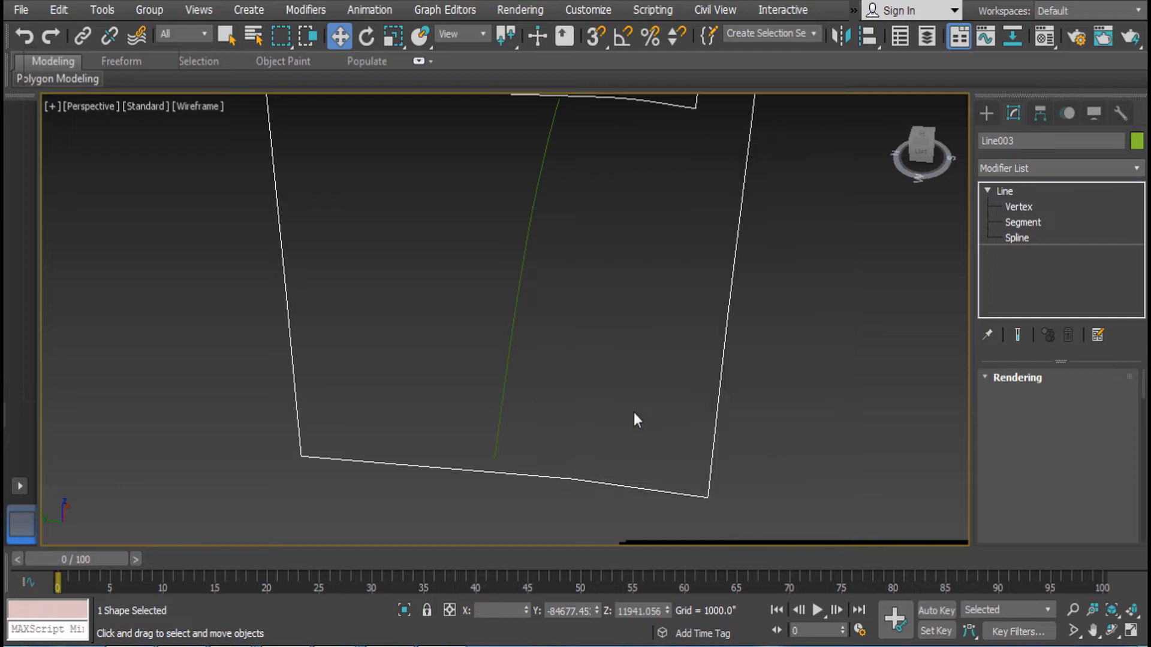
left_click(645, 406)
left_click(492, 470)
scroll(530, 460, "down", 8)
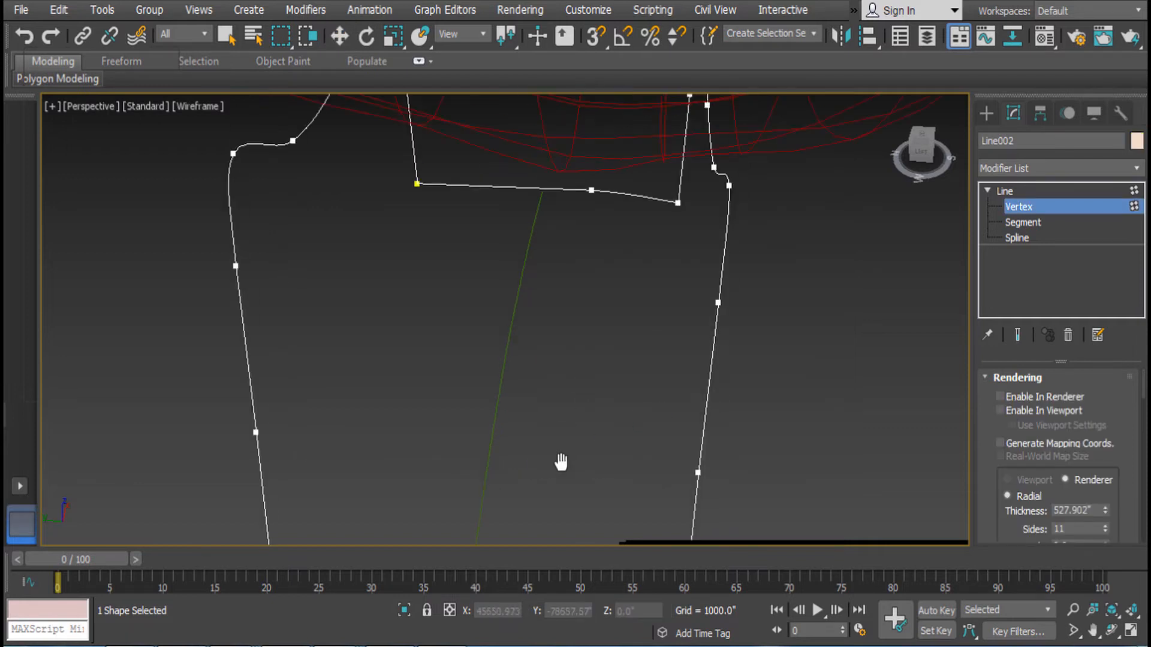
scroll(571, 394, "up", 3)
middle_click_drag(570, 393, 593, 336, "alt")
scroll(604, 410, "up", 8)
middle_click_drag(609, 412, 536, 386)
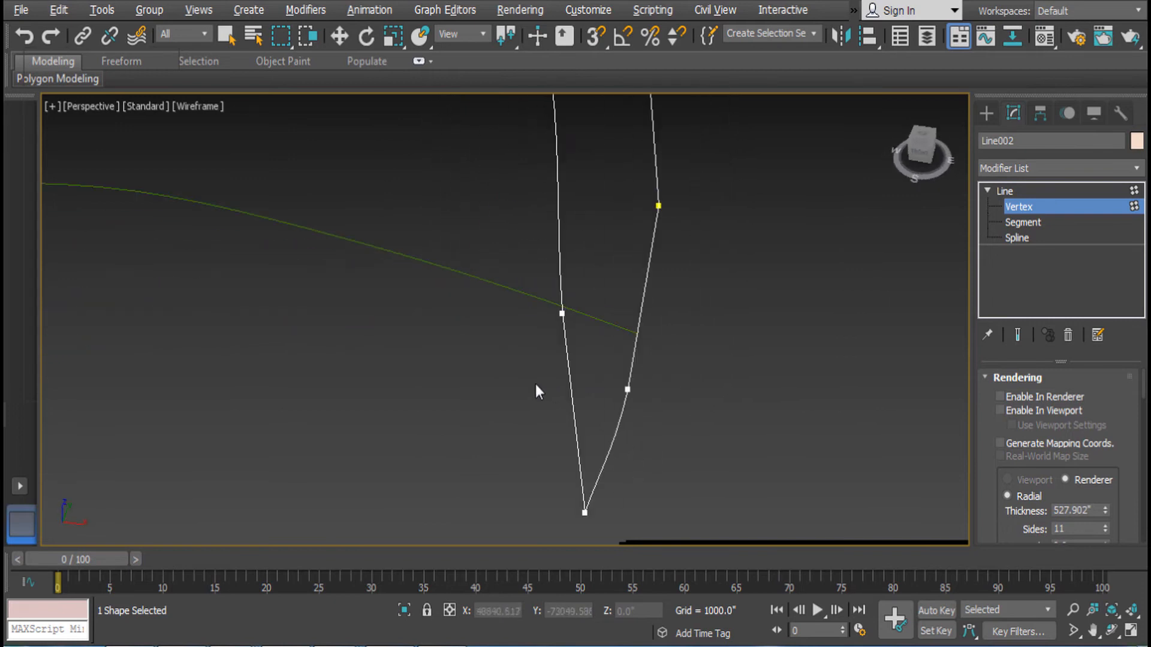
left_click(635, 336)
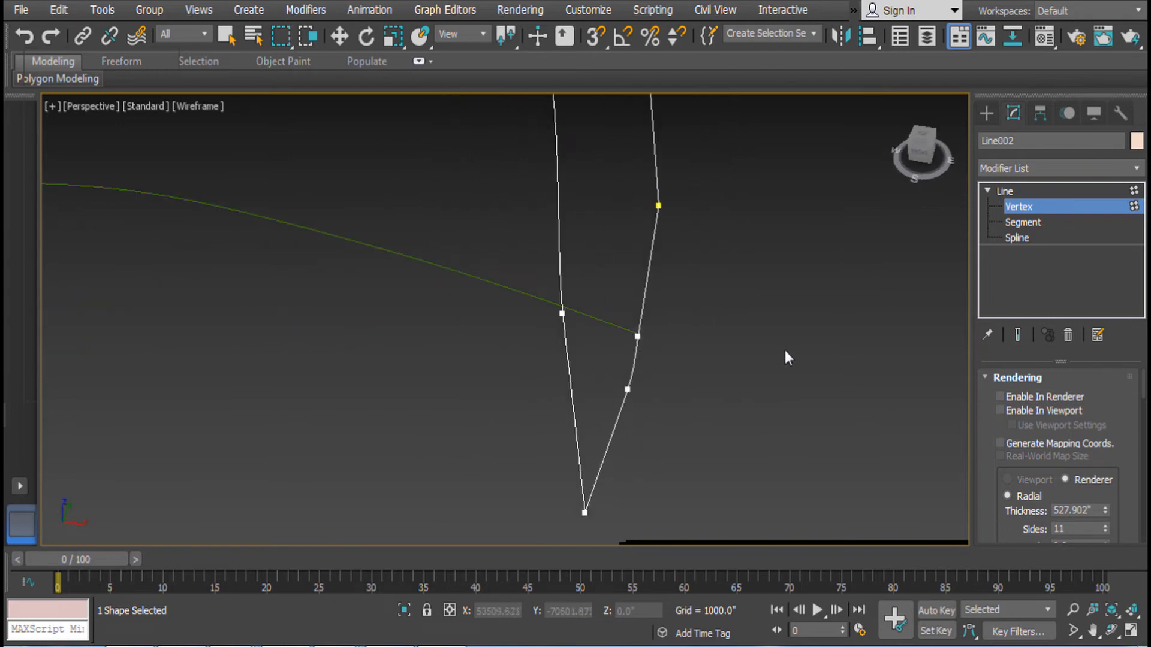
Attach the curved crossbar to the leg frame so both form a single spline object
left_click(1014, 195)
key("w")
right_click(634, 294)
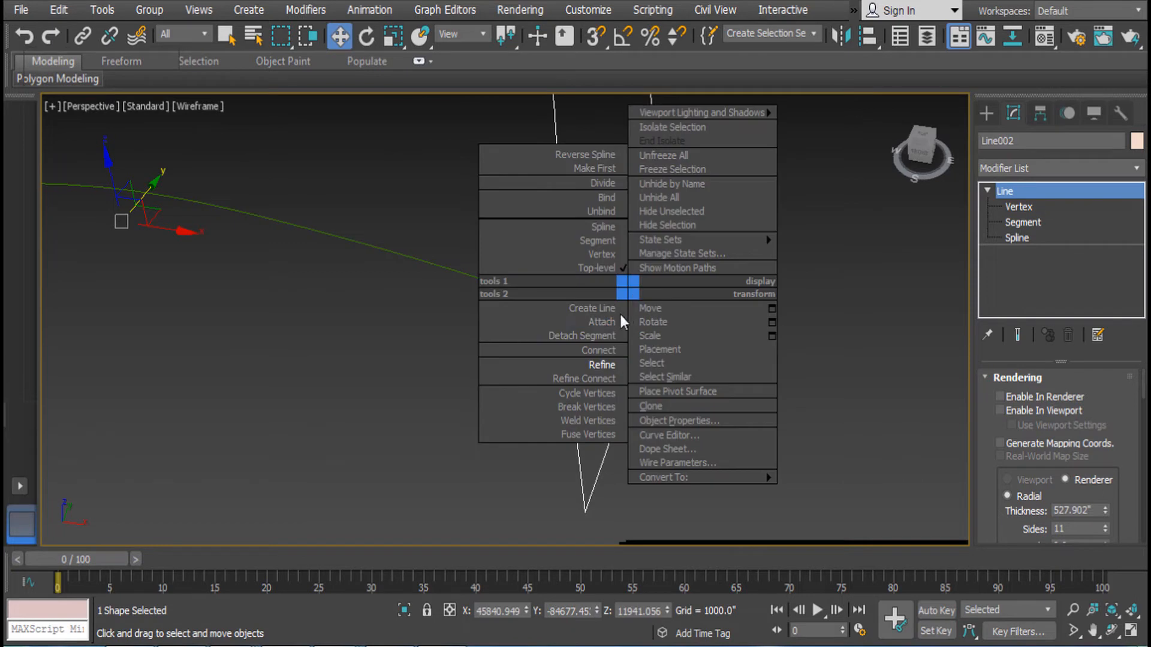
left_click(596, 320)
left_click(482, 280)
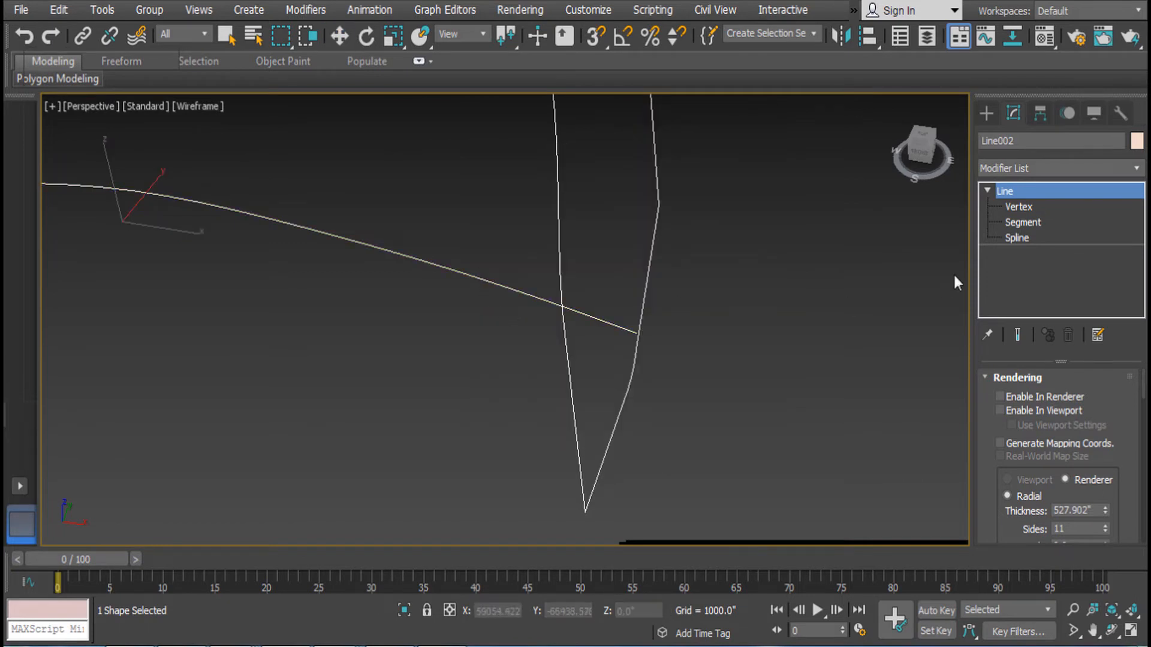
Fuse and weld the overlapping vertices at one end of the crossbar where it joins the frame's bottom bar
left_click(1020, 206)
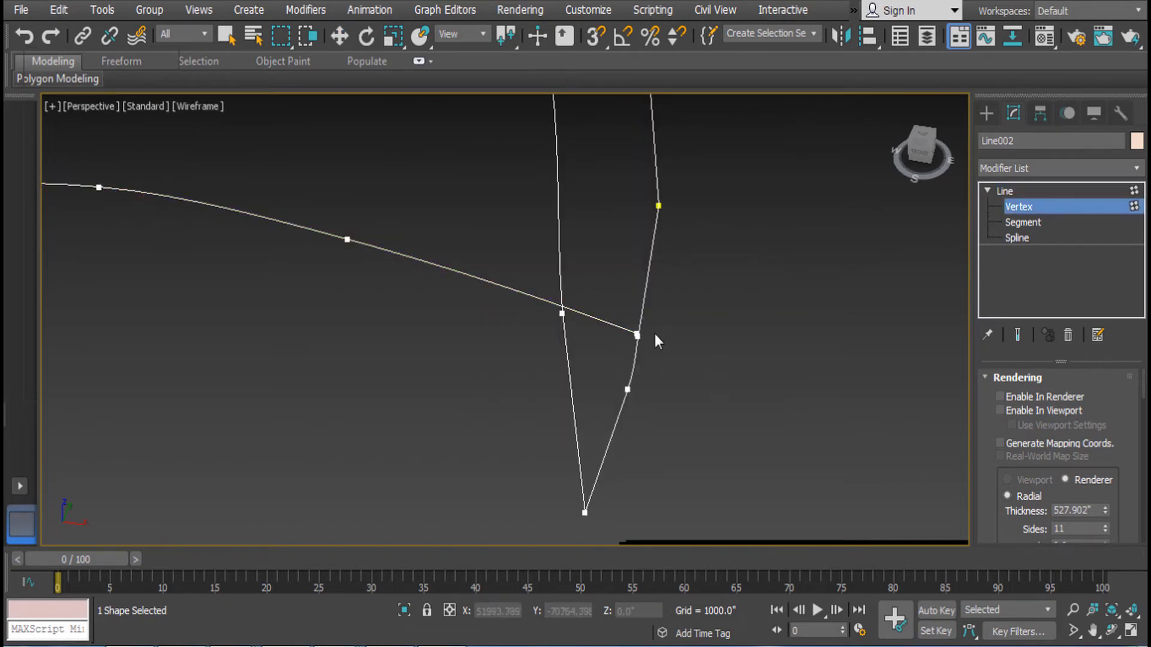
scroll(657, 366, "up", 5)
key("w")
left_click_drag(508, 440, 463, 394)
right_click(720, 377)
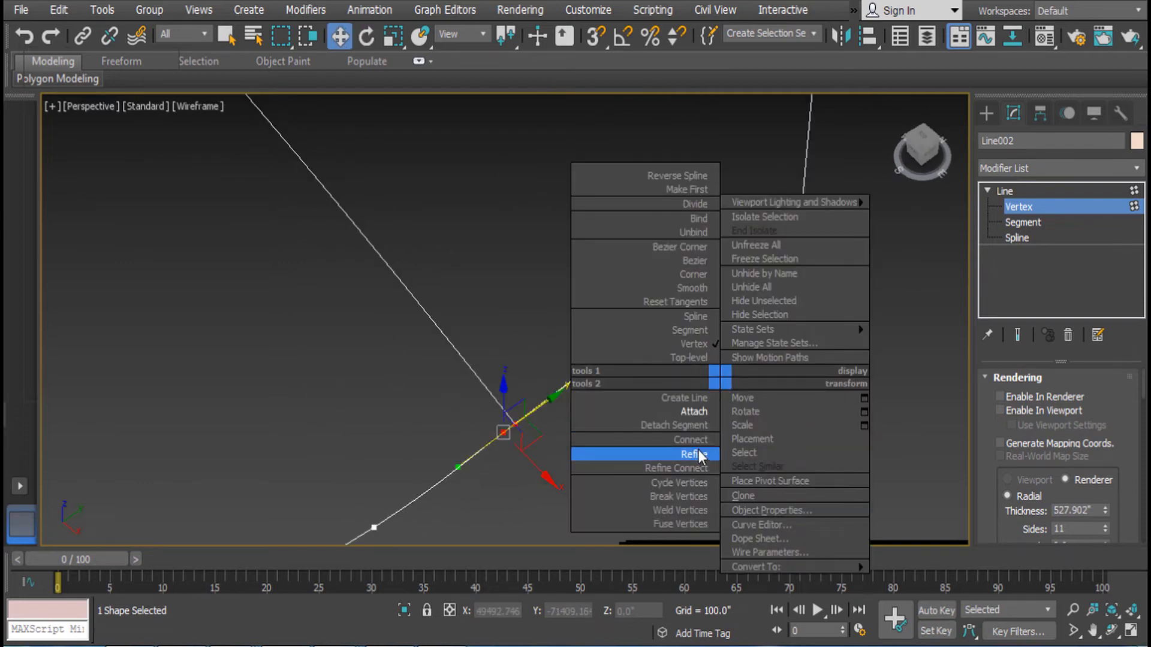
left_click(687, 516)
right_click(589, 376)
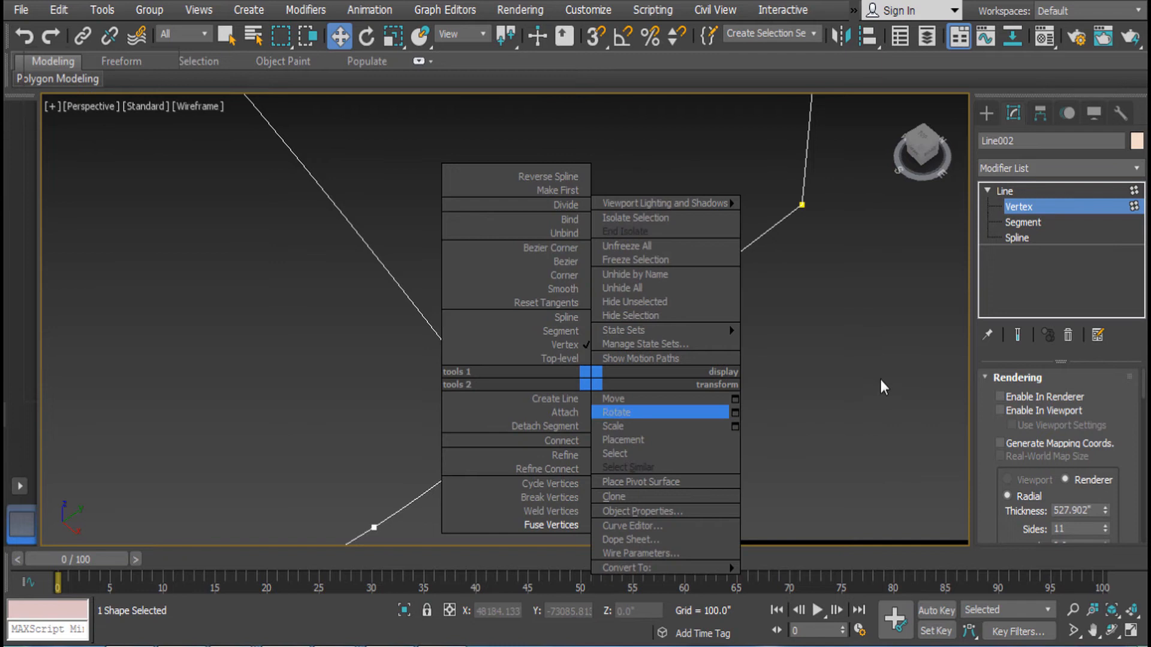
left_click(509, 428)
right_click(688, 370)
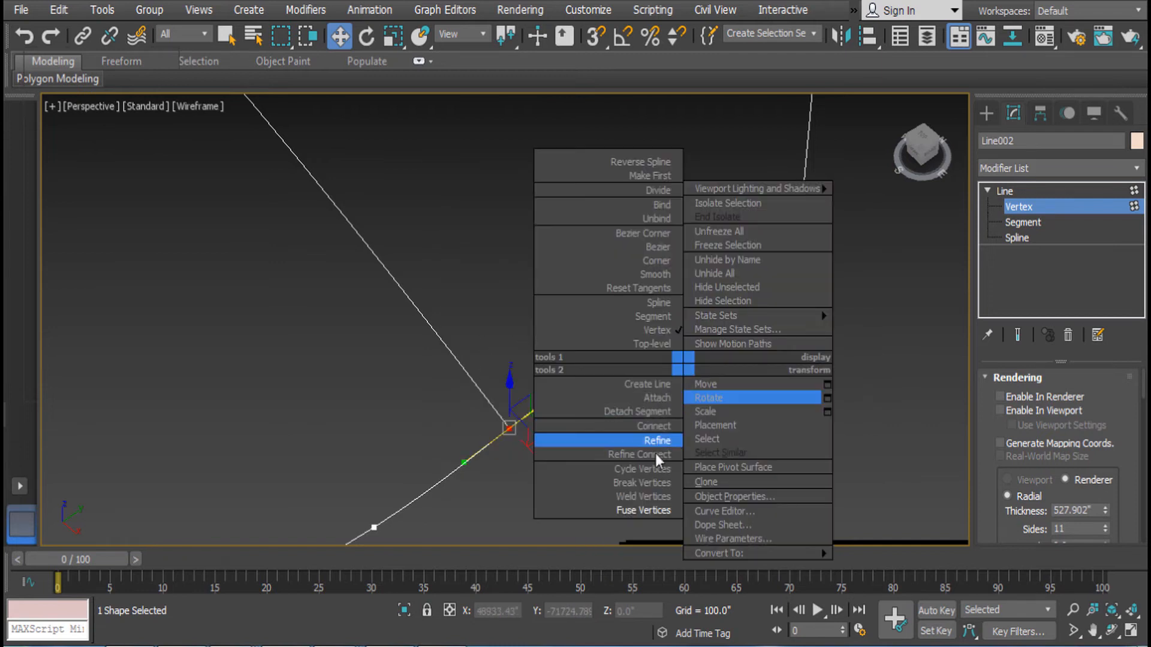
left_click(649, 490)
left_click(648, 489)
Fuse and weld the overlapping vertices at the crossbar's opposite end on the other bottom bar
scroll(641, 449, "down", 8)
middle_click_drag(515, 422, 992, 307, "alt")
scroll(588, 377, "up", 5)
left_click_drag(404, 426, 449, 480)
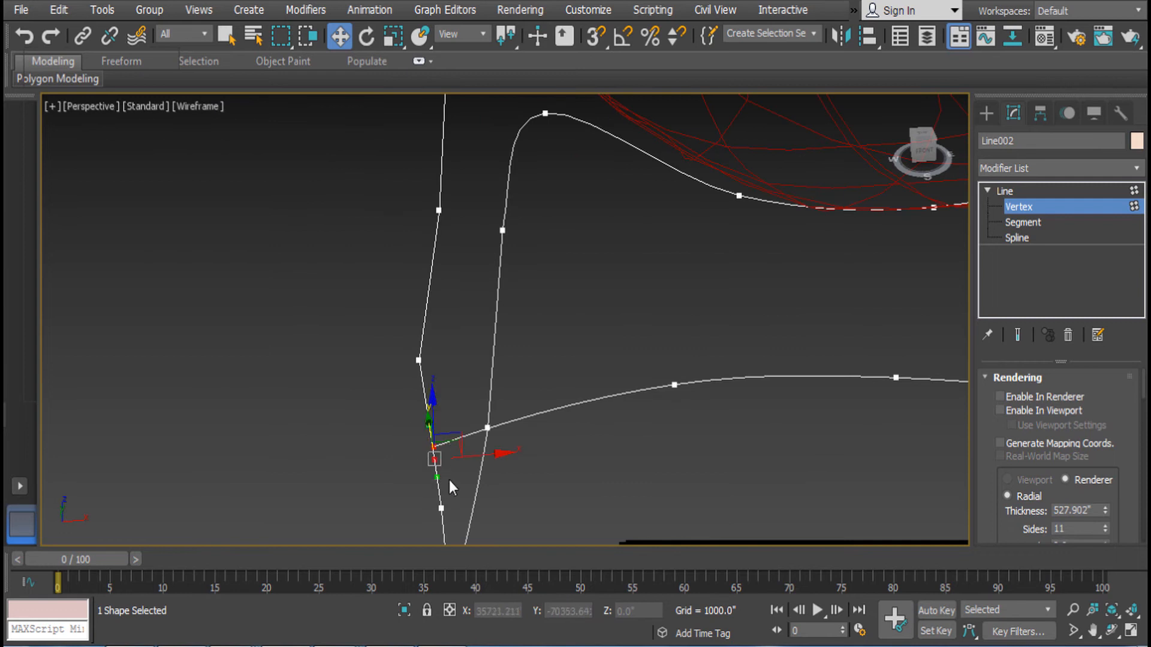
right_click(476, 408)
left_click(431, 547)
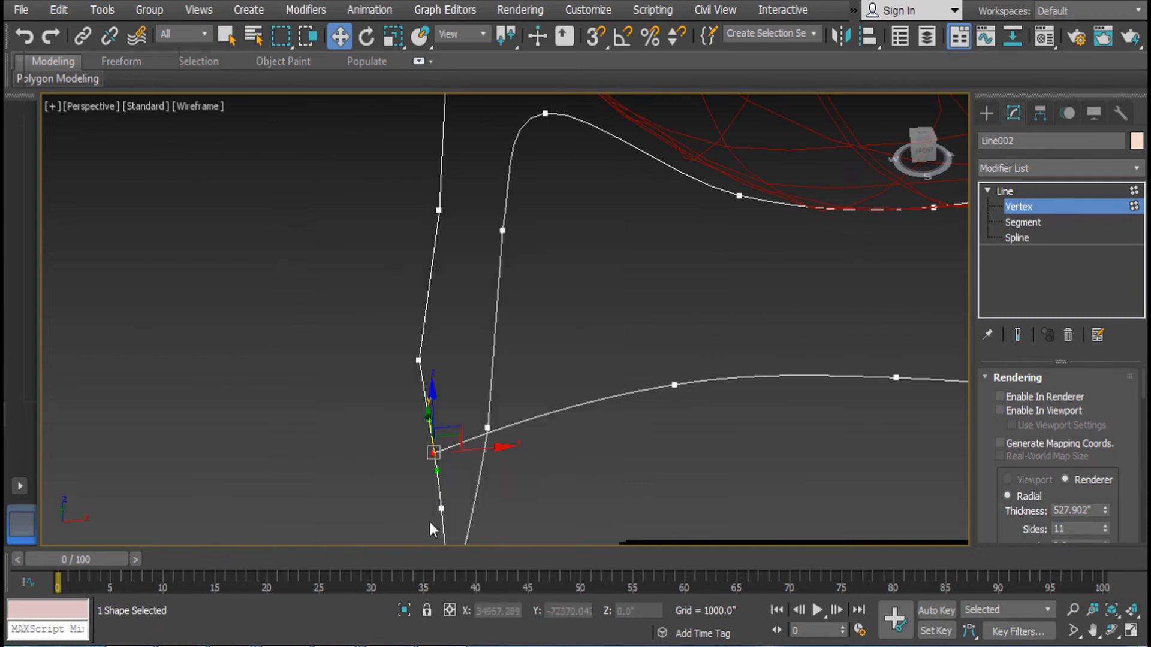
right_click(476, 419)
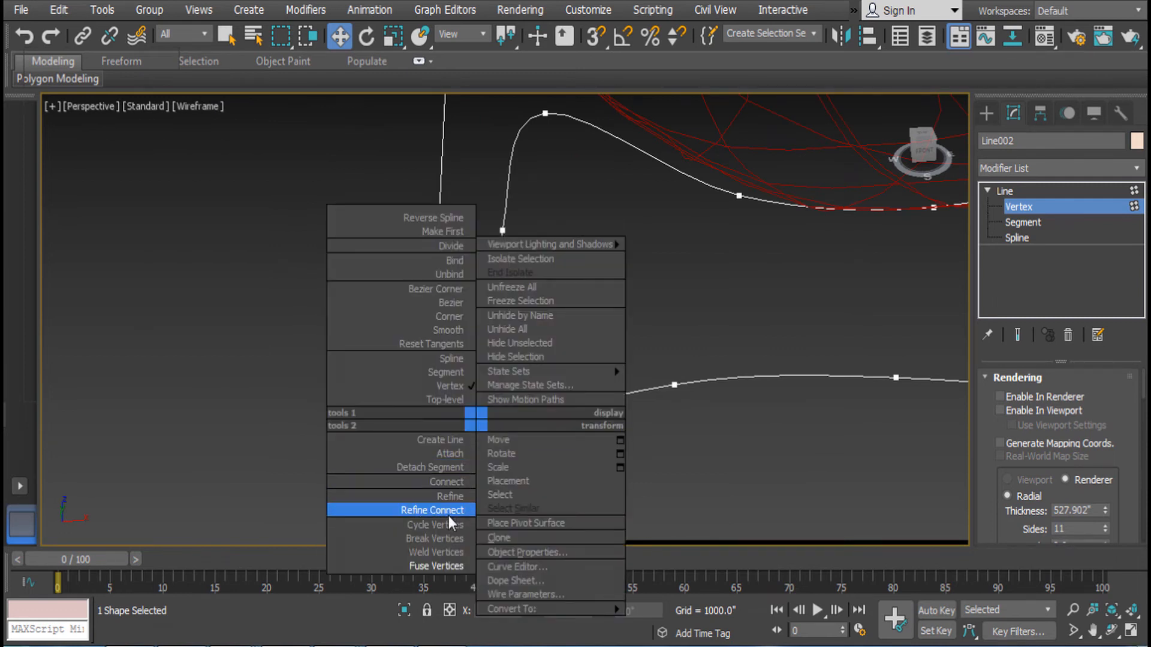
left_click(443, 553)
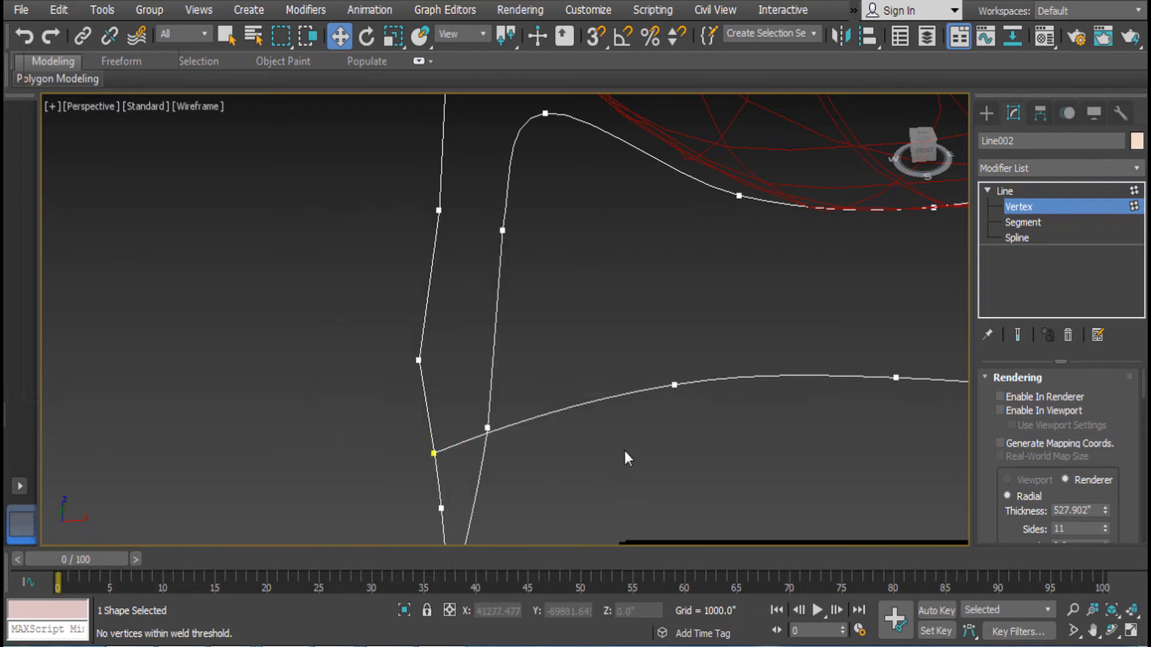
scroll(653, 425, "up", 4)
scroll(802, 364, "down", 8)
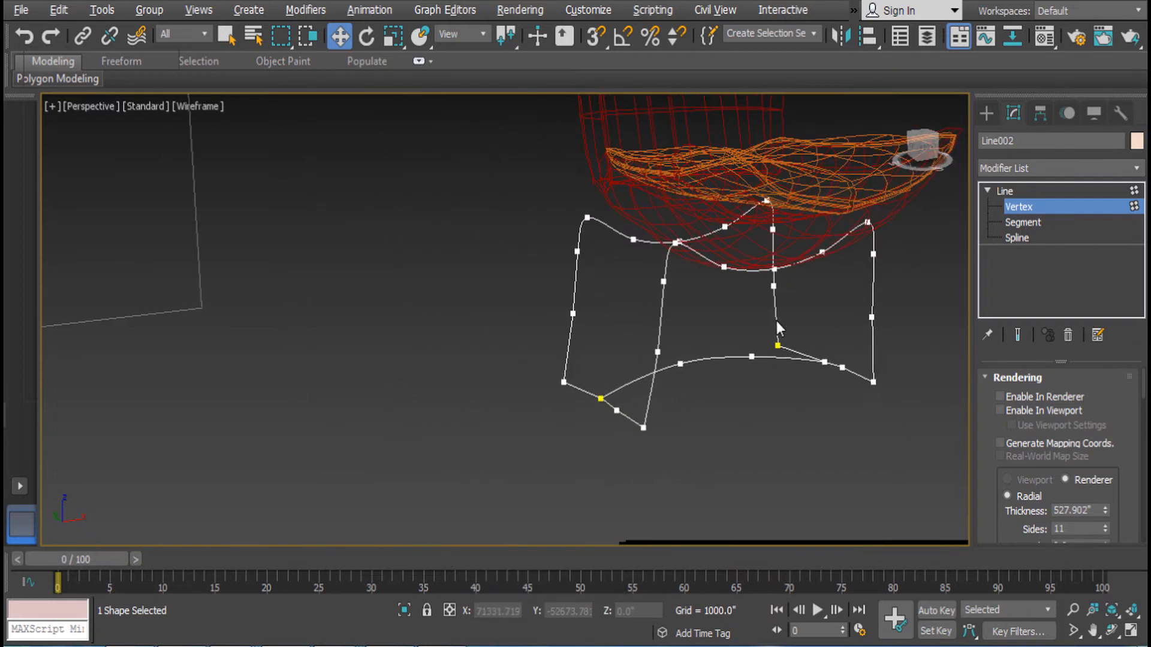
Enable rendering of the joined leg frame in renderer and viewport, and display the scene shaded
left_click(1015, 193)
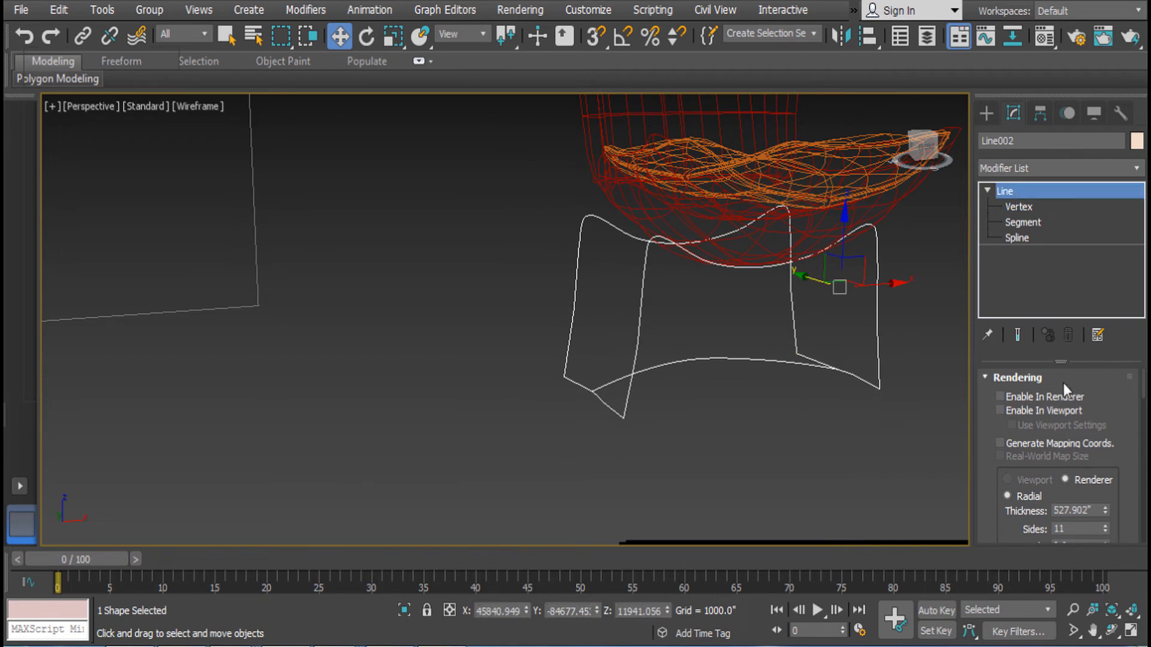
left_click(1000, 411)
mouse_move(753, 378)
middle_mouse_down("alt")
mouse_move(807, 387)
mouse_move(814, 289)
mouse_move(684, 288)
mouse_move(616, 268)
middle_mouse_up("alt")
key("F3")
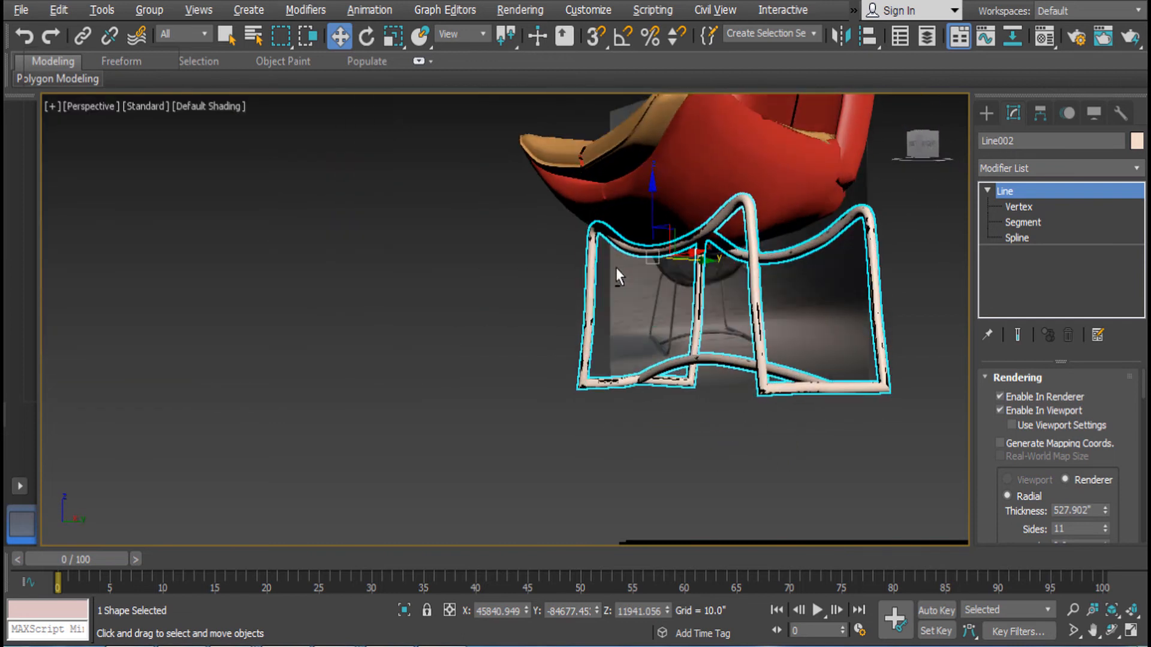
Move the leg frame along the Y axis to position it under the seat, and deselect it
left_click(649, 252)
left_click_drag(649, 252, 670, 249)
scroll(670, 249, "up", 3)
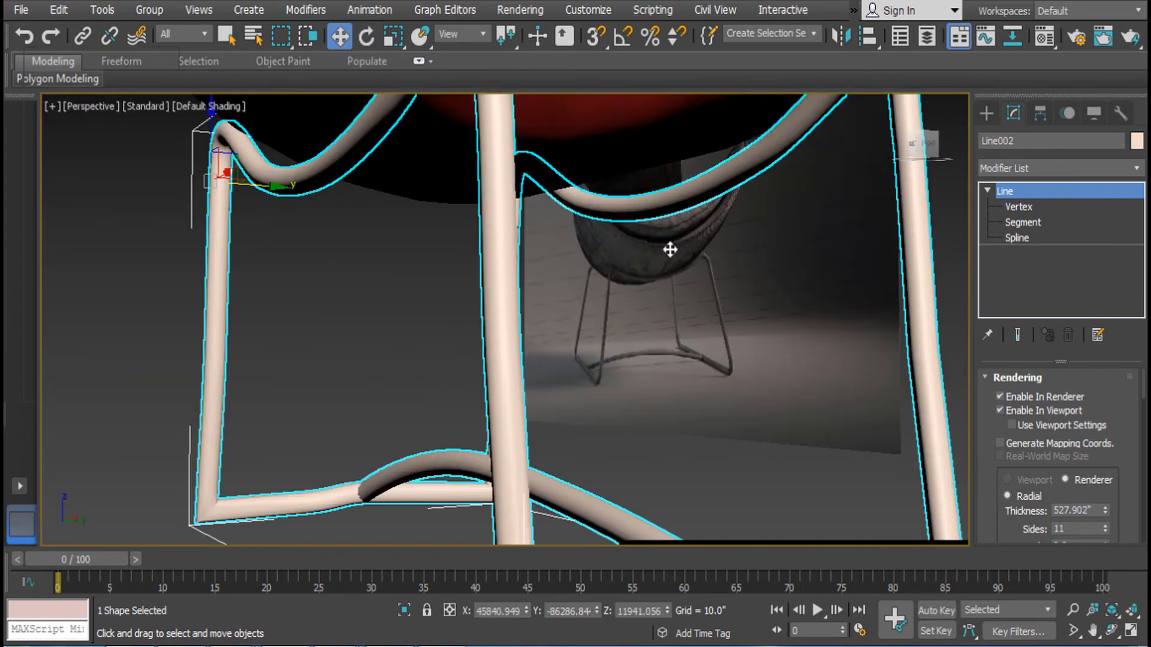
scroll(671, 249, "down", 6)
middle_click_drag(736, 277, 703, 281, "alt")
scroll(705, 281, "up", 3)
mouse_move(674, 209)
left_mouse_down()
mouse_move(724, 209)
mouse_move(687, 205)
left_mouse_up()
scroll(694, 239, "down", 4)
middle_click_drag(697, 241, 895, 279, "alt")
left_click(896, 280)
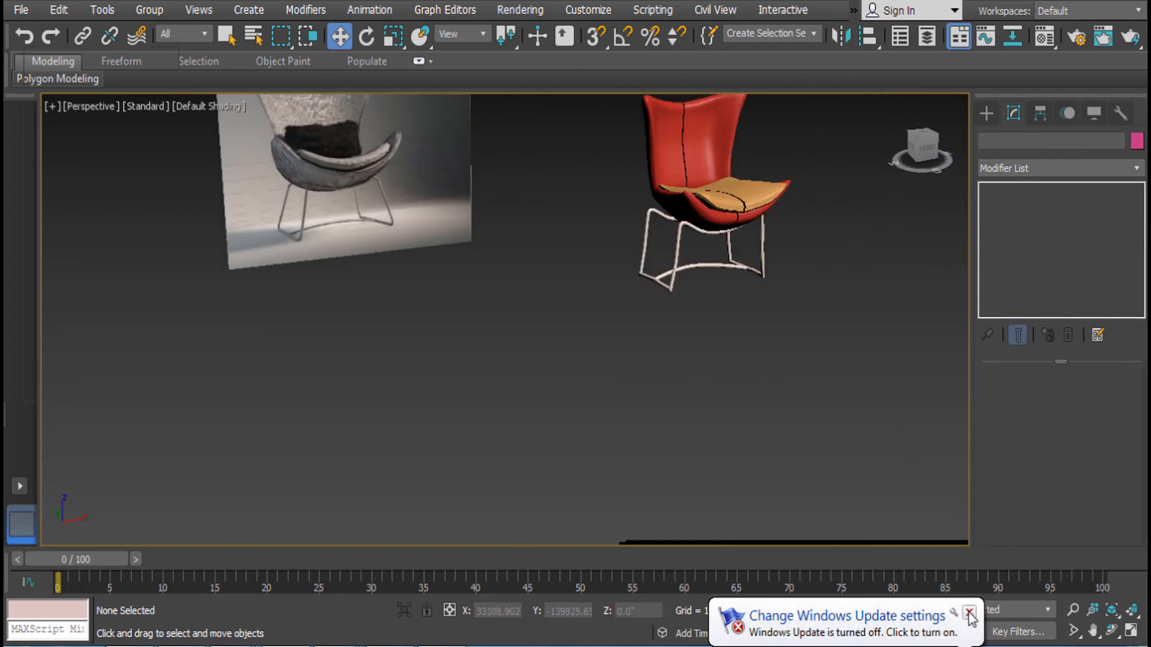
Try shifting the leg frame further along the Y axis, and undo the shift
middle_click_drag(971, 527, 835, 439, "alt")
scroll(752, 314, "up", 4)
middle_click_drag(751, 309, 817, 262, "alt")
scroll(709, 324, "up", 4)
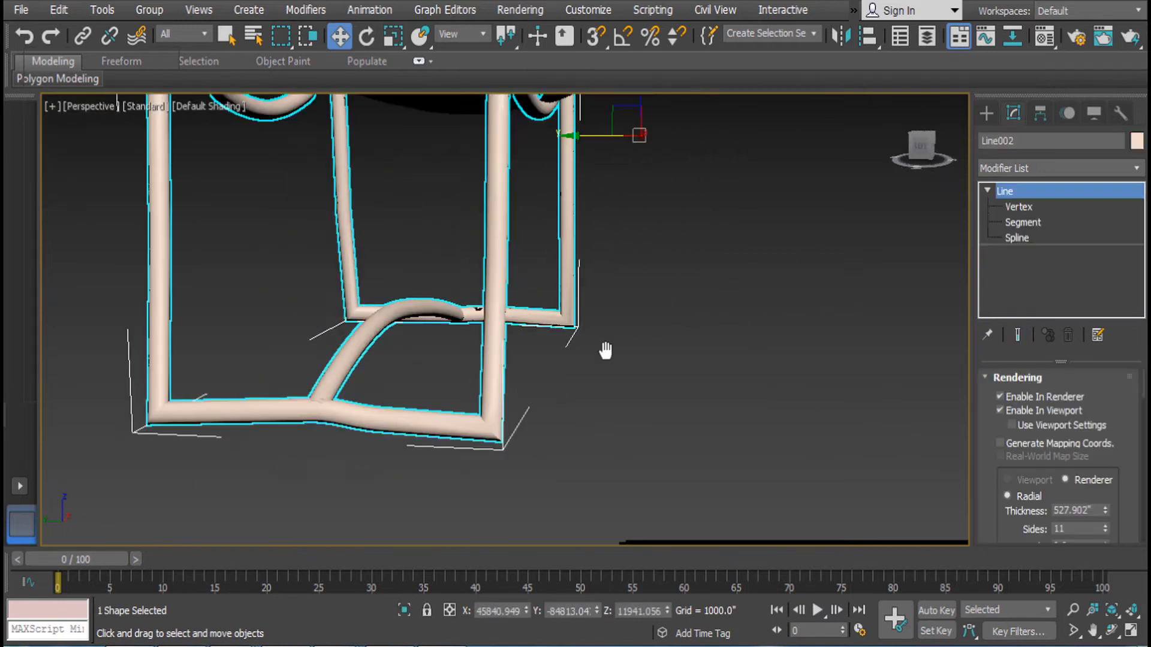
middle_click_drag(606, 350, 661, 482)
left_click_drag(663, 274, 699, 272)
scroll(699, 272, "down", 5)
middle_click_drag(699, 272, 581, 286, "alt")
scroll(581, 285, "up", 3)
key("ctrl+z")
Try to move only the upper vertices of the frame's front legs along the Y axis
middle_click_drag(790, 281, 671, 285, "alt")
left_click(1013, 206)
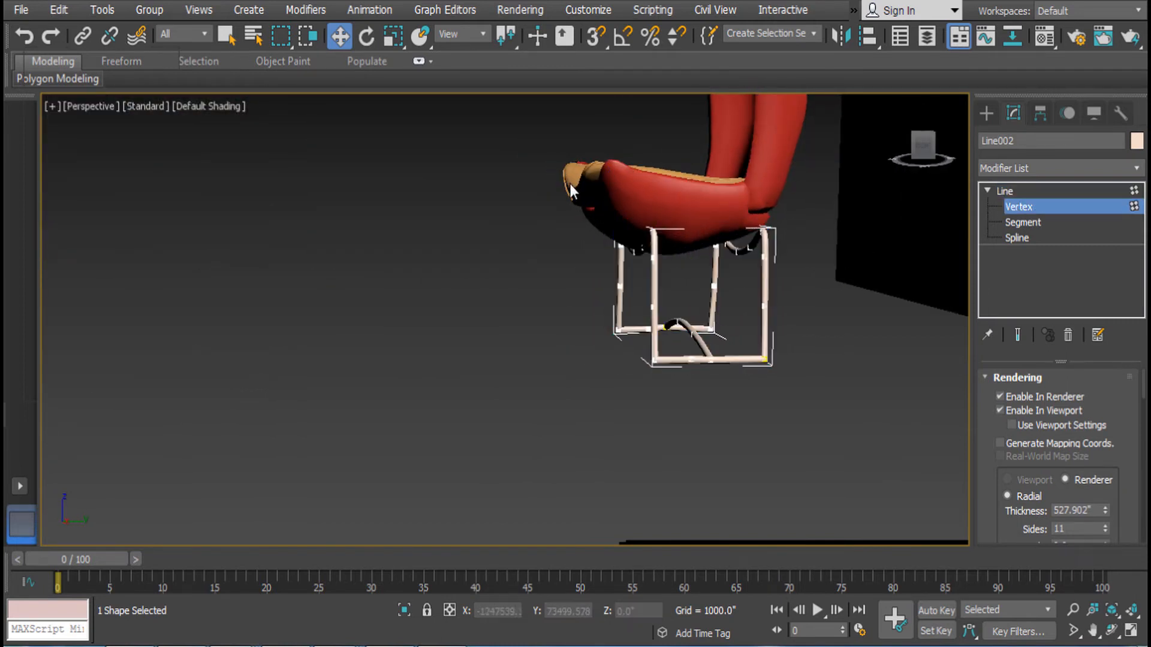
left_click_drag(577, 181, 674, 259)
middle_click_drag(675, 259, 682, 239, "alt")
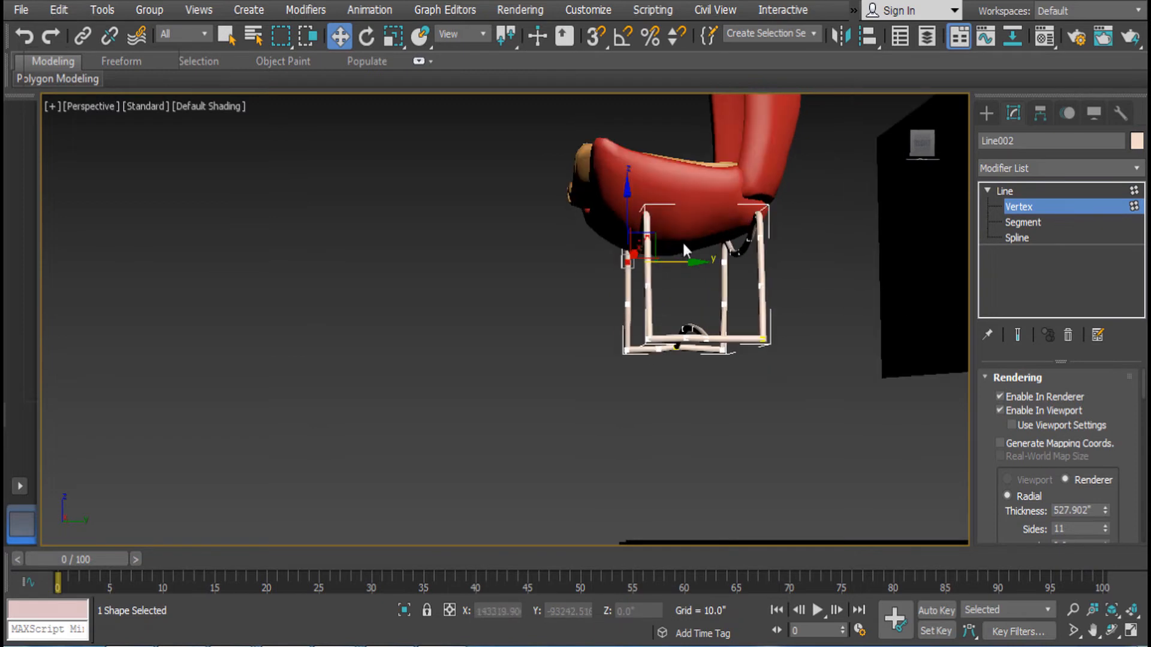
mouse_move(687, 263)
left_mouse_down()
mouse_move(660, 263)
mouse_move(687, 272)
left_mouse_up()
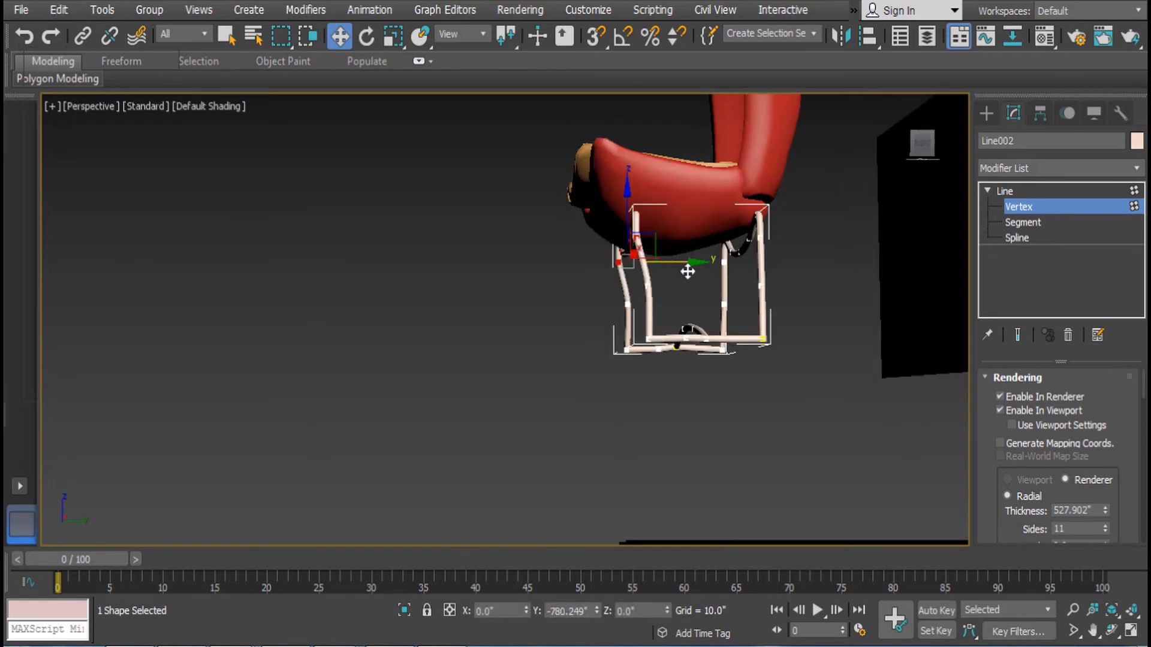
right_click(687, 271)
Move all vertices of the frame's front legs along the Y axis to adjust its depth, and finish vertex editing
left_click_drag(588, 143, 678, 371)
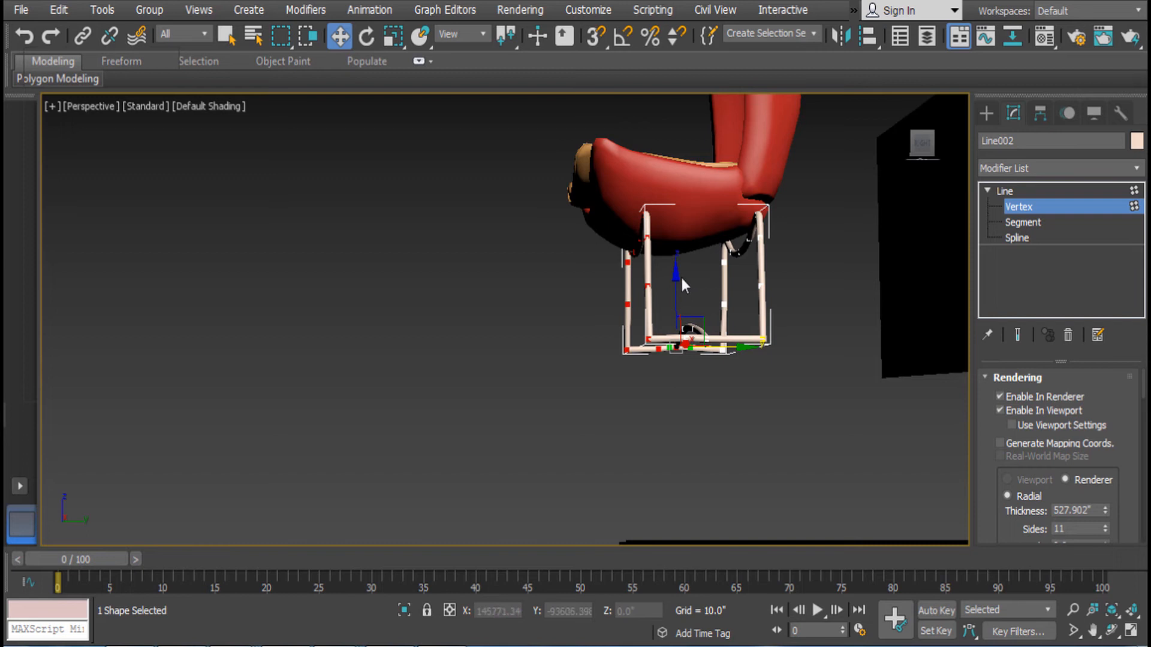
middle_click_drag(638, 238, 606, 179, "alt")
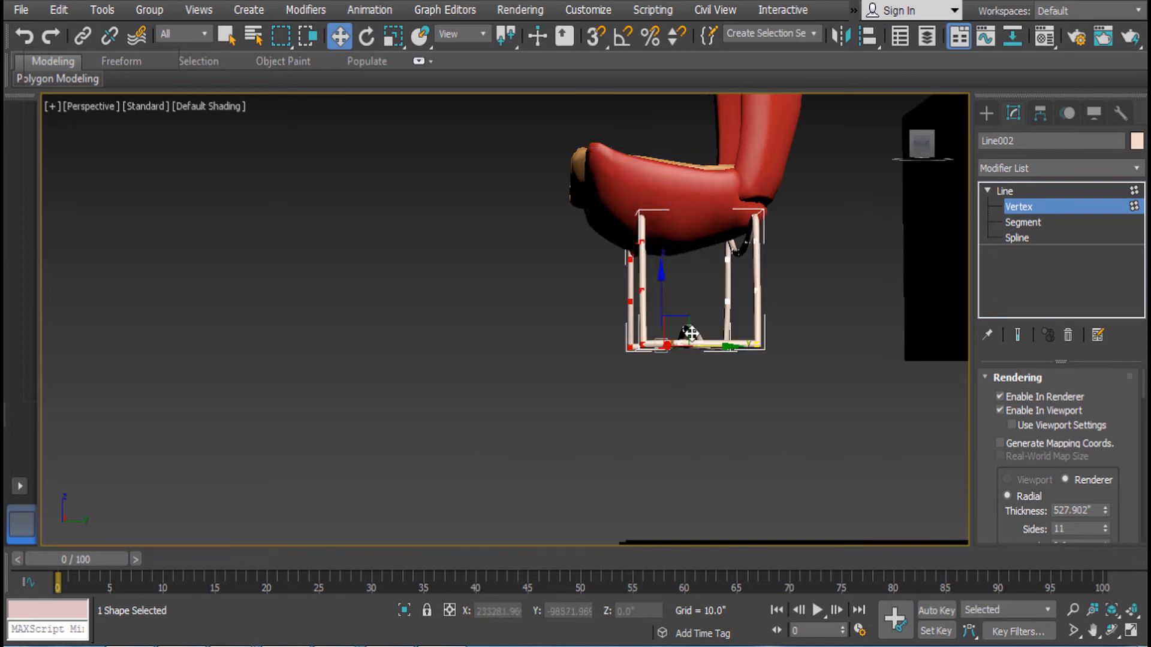
mouse_move(689, 349)
left_mouse_down()
mouse_move(667, 352)
mouse_move(681, 355)
left_mouse_up()
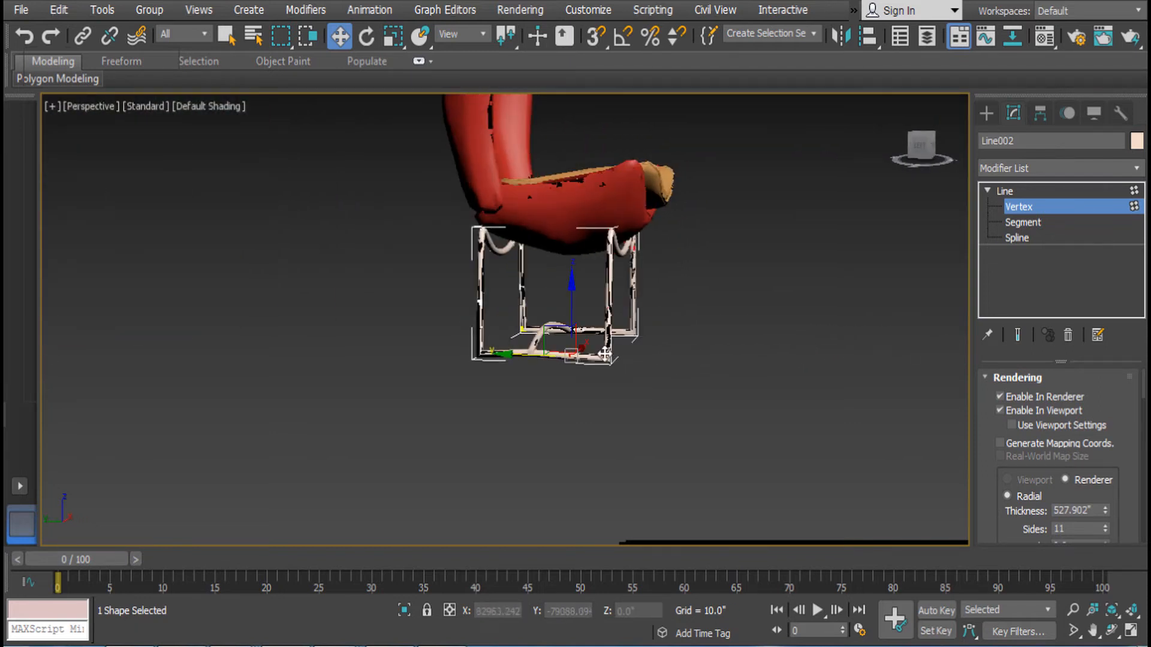
left_click_drag(559, 357, 557, 356)
middle_click_drag(545, 241, 505, 279, "alt")
left_click_drag(462, 330, 452, 334)
middle_click_drag(452, 334, 509, 305, "alt")
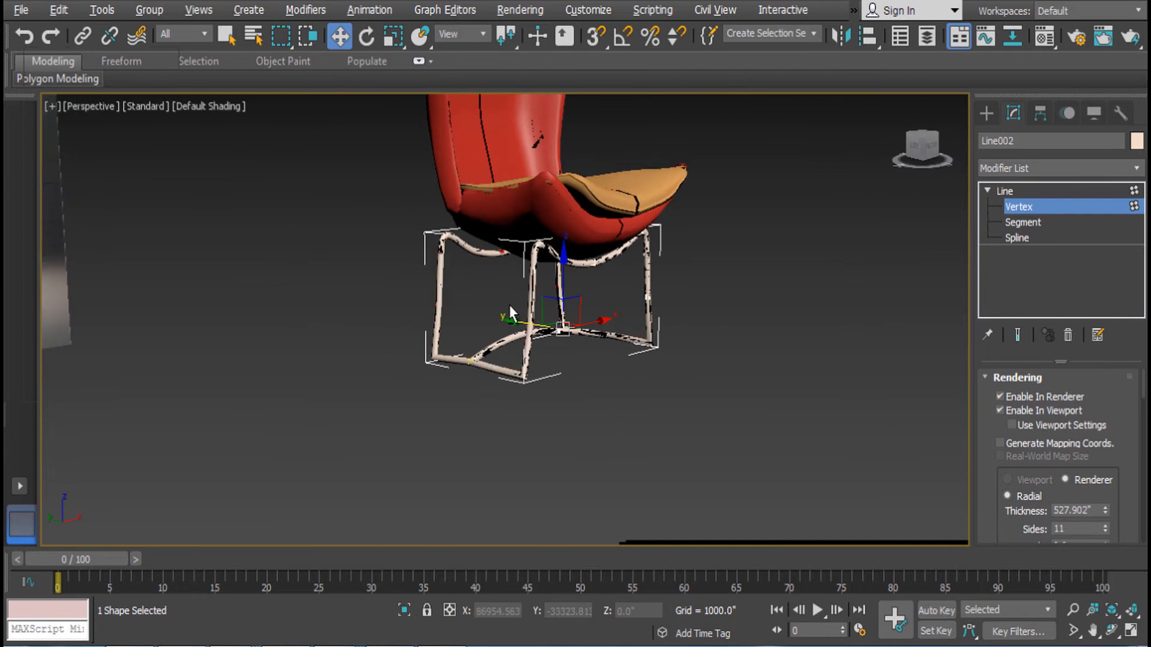
left_click(1047, 206)
left_click(619, 219)
middle_click_drag(619, 221, 534, 223, "alt")
left_click(829, 325)
Examine the leg frame, backrest halves and seat cushion, and compare the chair with the reference image
middle_click_drag(747, 260, 714, 270, "alt")
scroll(645, 337, "up", 6)
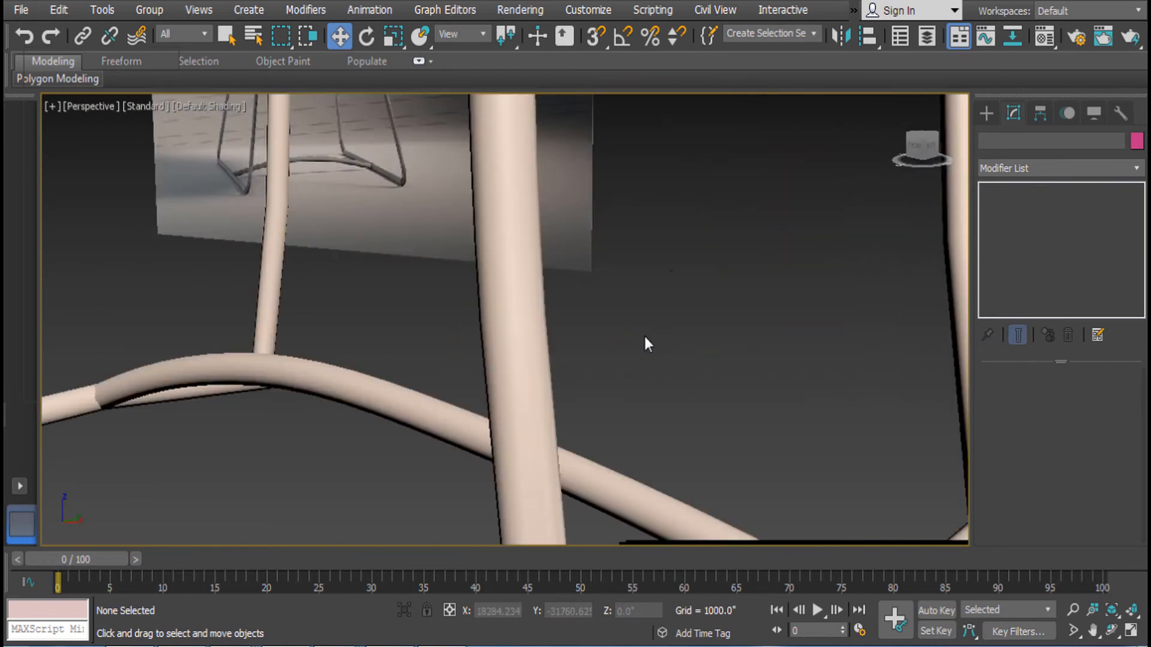
left_click(527, 314)
scroll(627, 300, "down", 8)
middle_click_drag(713, 339, 749, 309, "alt")
scroll(699, 274, "up", 3)
left_click(697, 273)
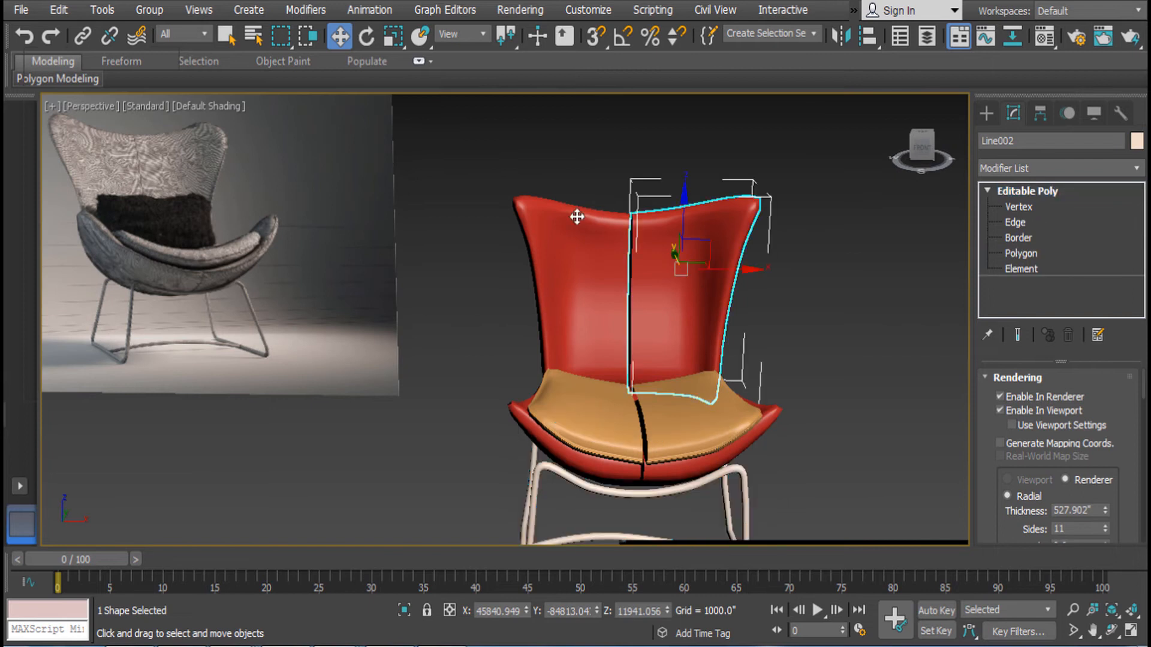
left_click(577, 255)
left_click(663, 254)
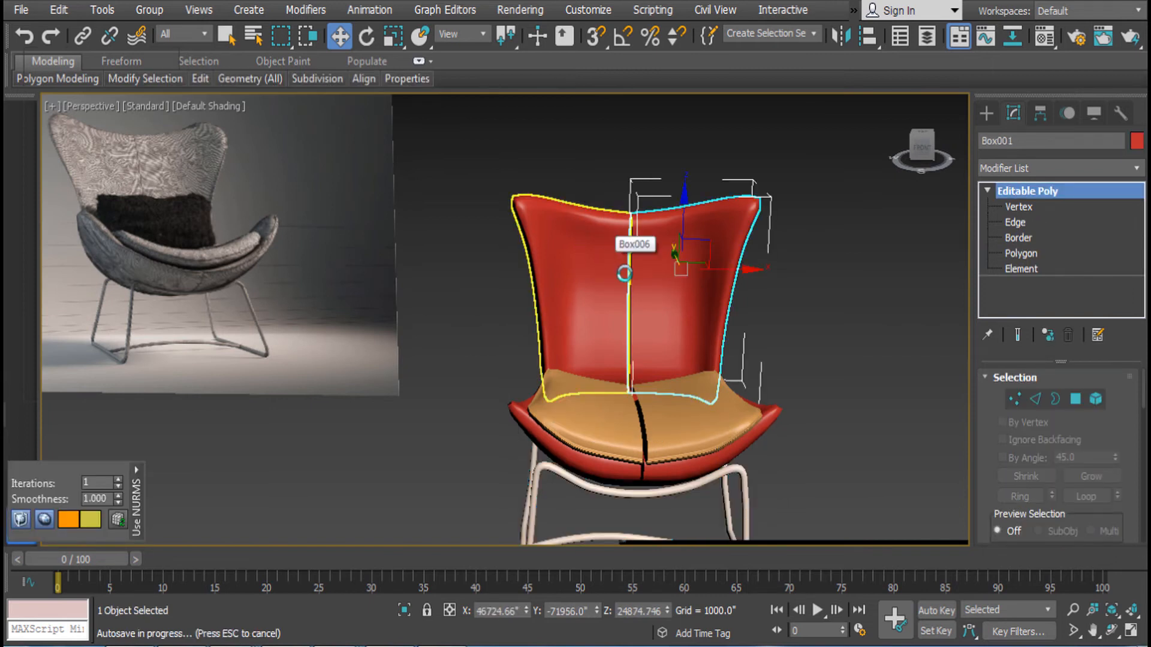
left_click(672, 419)
scroll(187, 226, "up", 5)
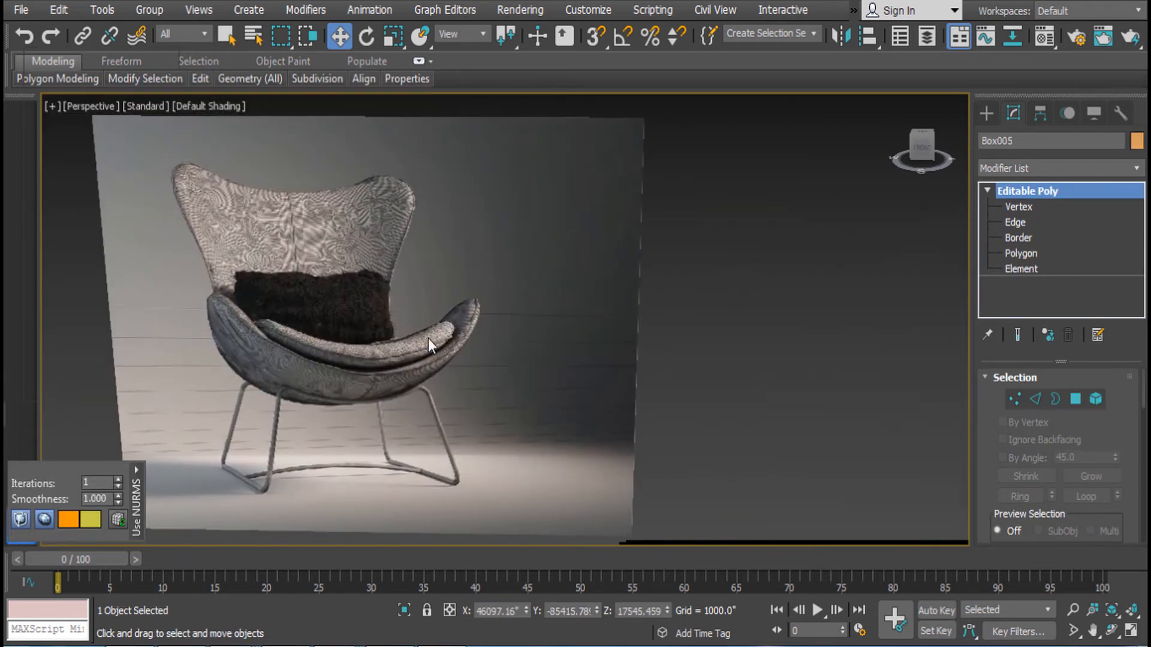
scroll(238, 292, "down", 8)
middle_click_drag(592, 415, 707, 362)
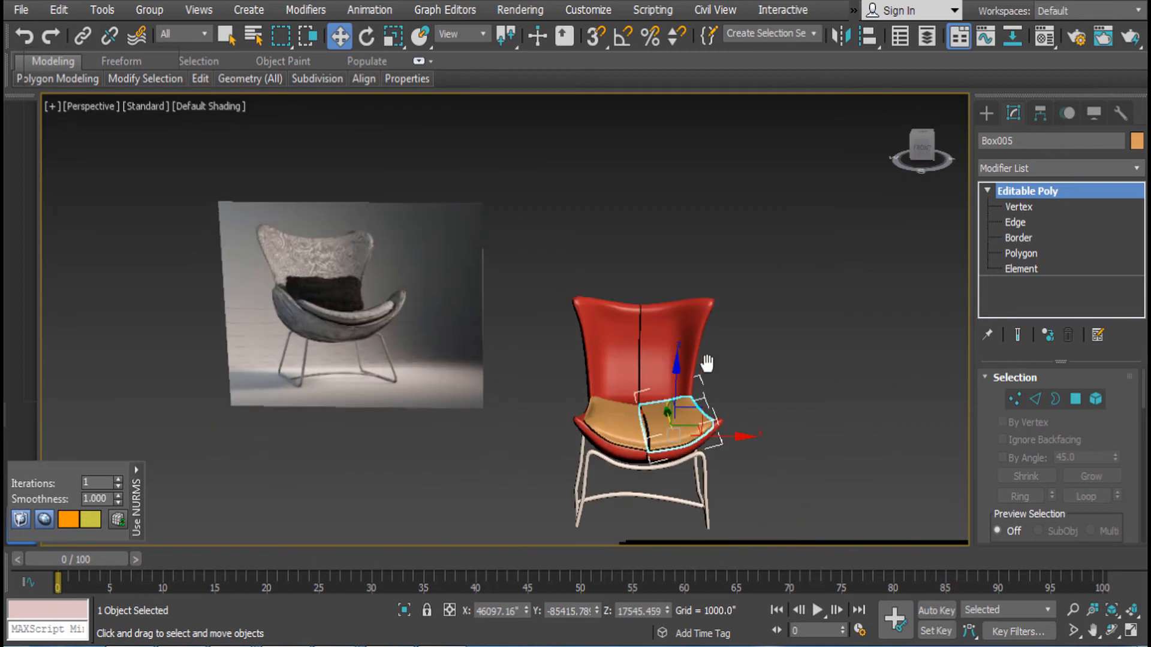
Draw a box for the back cushion in the front view, about 6487" wide, 3981" long and 2654" deep, using the reference pillow as guide
left_click(986, 112)
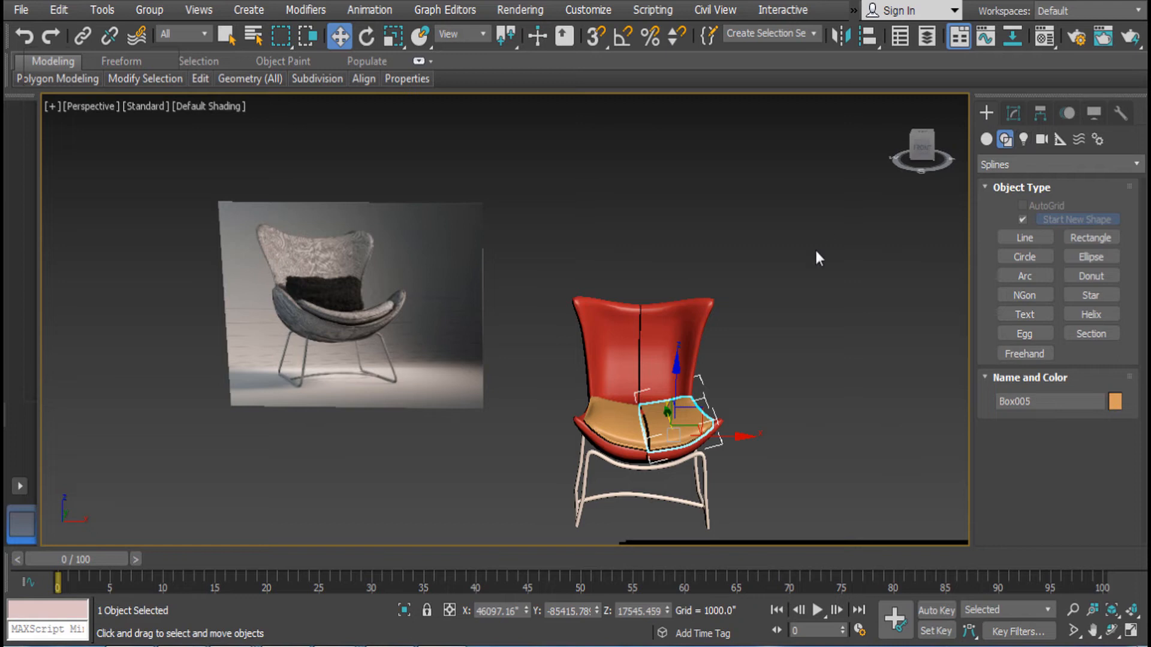
left_click(1007, 165)
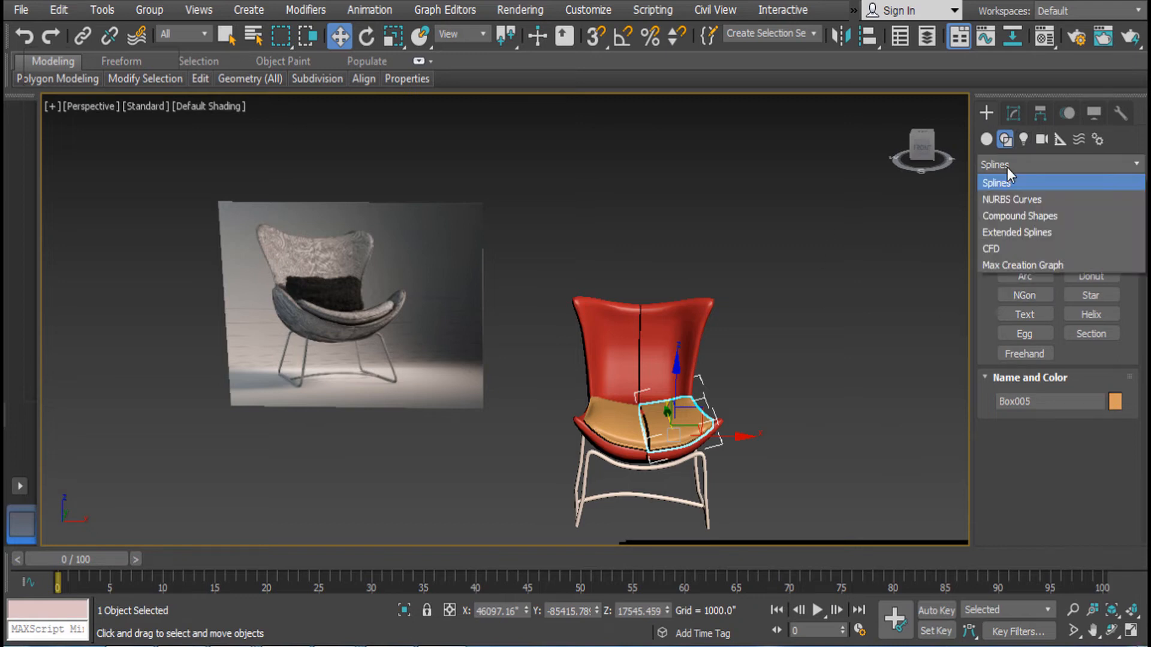
left_click(1012, 177)
left_click(986, 139)
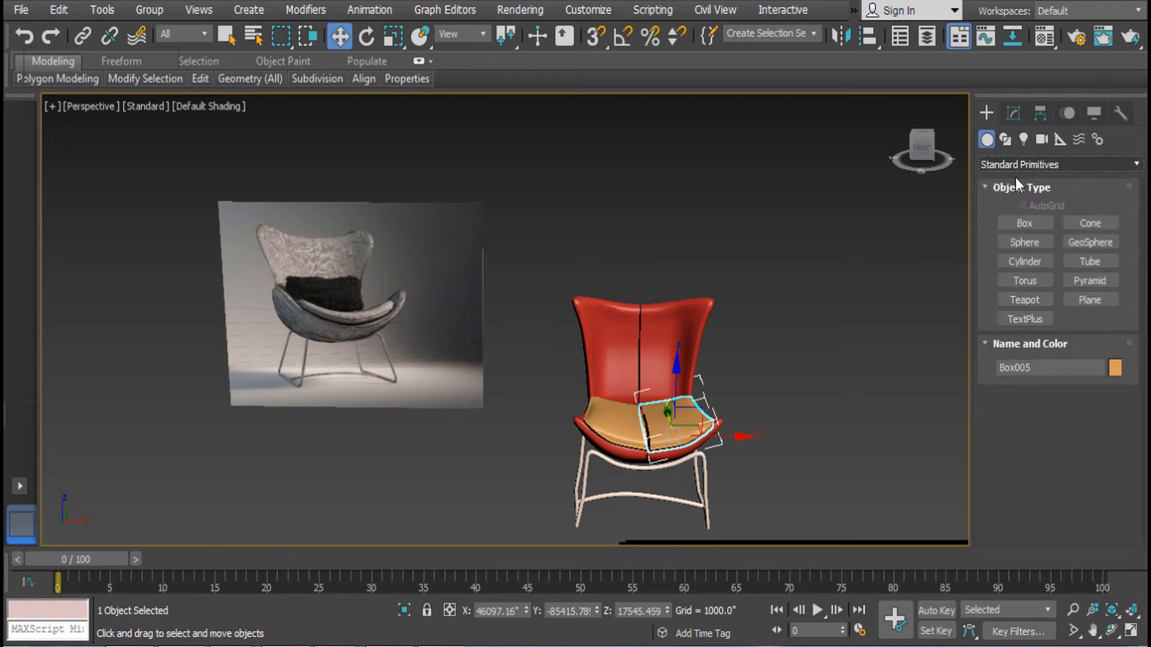
left_click(1025, 223)
middle_click_drag(392, 338, 475, 337)
scroll(440, 318, "up", 5)
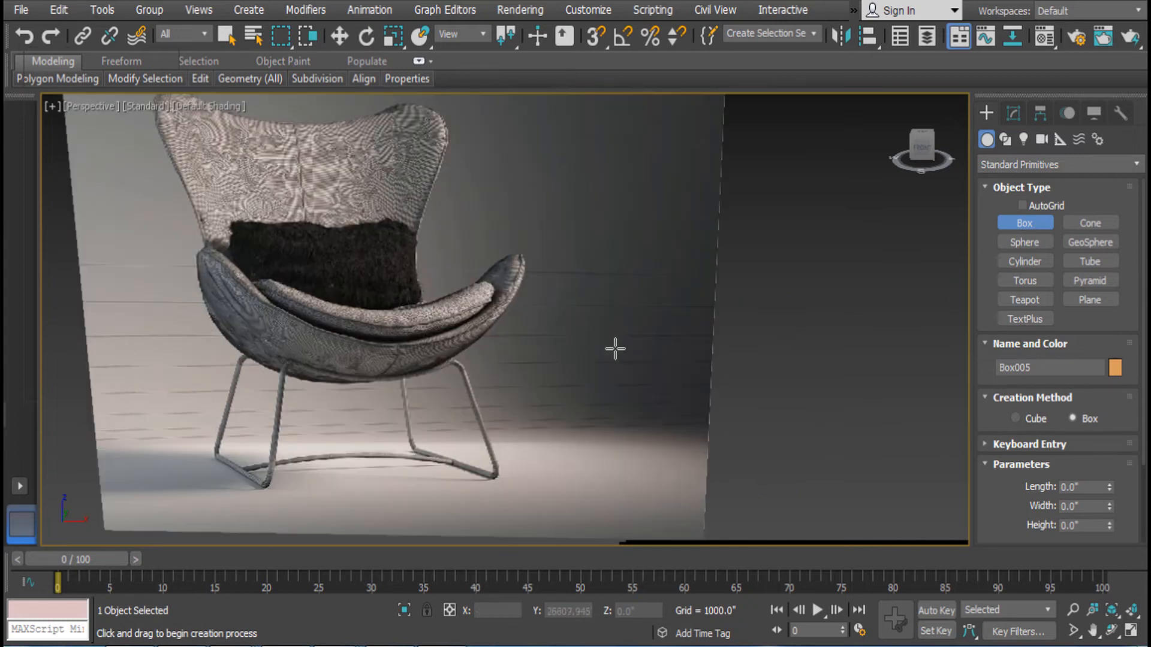
scroll(444, 321, "down", 5)
scroll(622, 331, "down", 3)
key("f")
scroll(623, 332, "down", 6)
left_click_drag(524, 326, 635, 402)
Move the box sideways to centre it across the chair, and scale it along the X axis
key("e")
key("w")
left_click_drag(580, 364, 509, 365)
key("r")
left_click_drag(581, 364, 612, 370)
key("w")
left_click_drag(511, 362, 537, 371)
middle_click_drag(537, 371, 601, 387, "alt")
middle_click_drag(576, 370, 541, 347)
Place the box above the seat cushion in front of the backrest, and widen it to about 167 percent along the X axis
scroll(535, 348, "down", 3)
key("F3")
middle_click_drag(611, 378, 446, 263)
left_click_drag(384, 220, 865, 530)
middle_click_drag(865, 530, 682, 333)
middle_click_drag(682, 333, 635, 315, "alt")
scroll(703, 357, "up", 2)
key("r")
left_click_drag(606, 358, 596, 354)
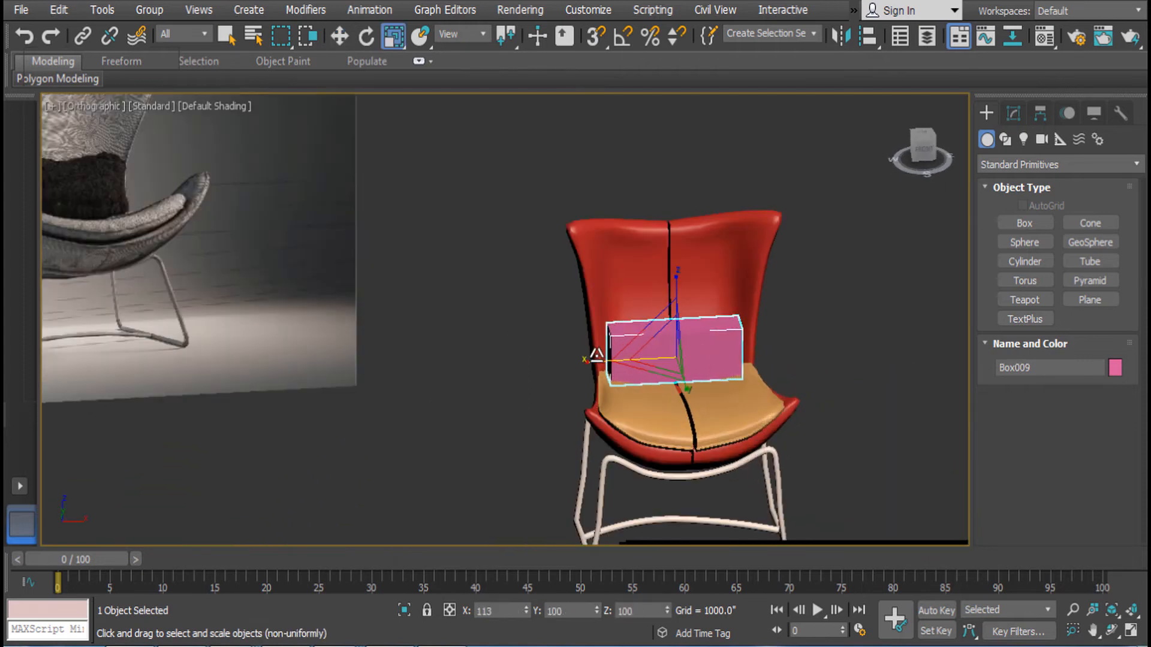
Try a TurboSmooth modifier on the pillow box to round its shape
left_click(1014, 114)
left_click(1034, 169)
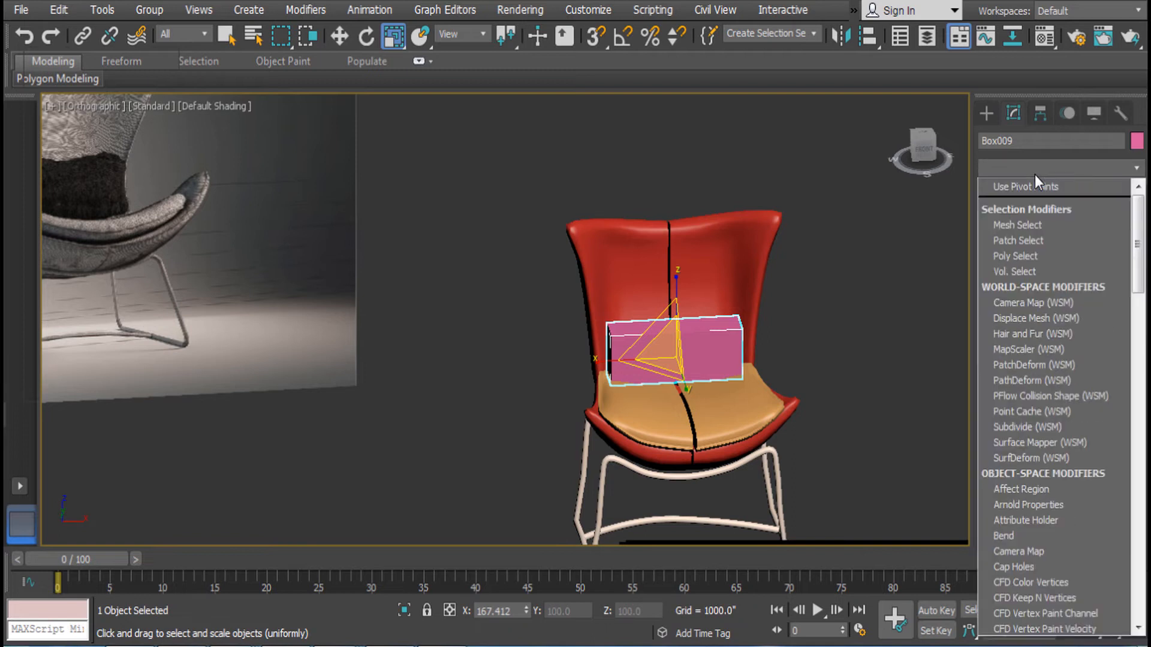
key("t")
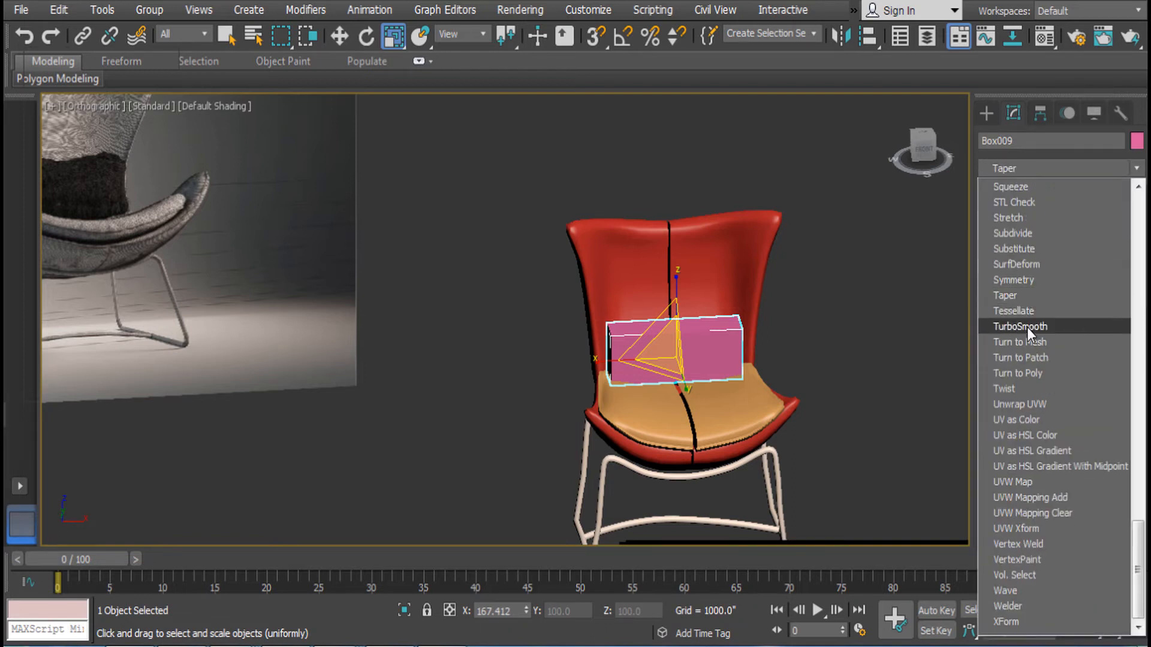
left_click(1027, 328)
left_click(934, 319)
left_click(721, 339)
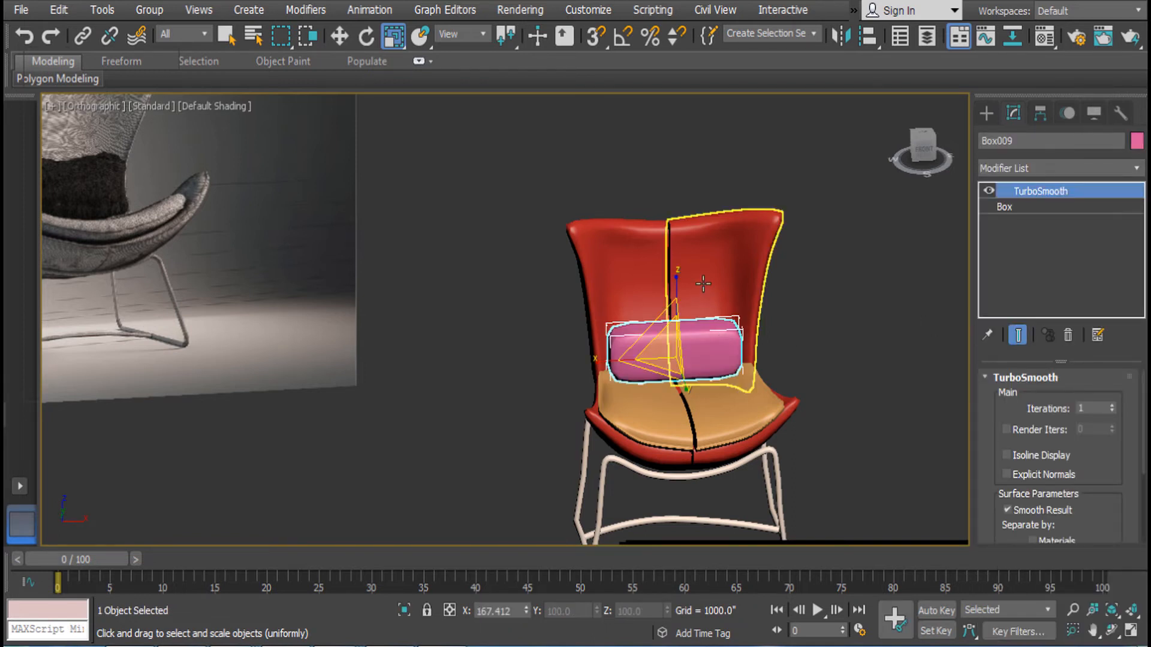
Show edged faces to inspect the pillow's mesh, and undo the TurboSmooth modifier
middle_click_drag(703, 283, 701, 256, "alt")
key("F4")
scroll(714, 303, "up", 5)
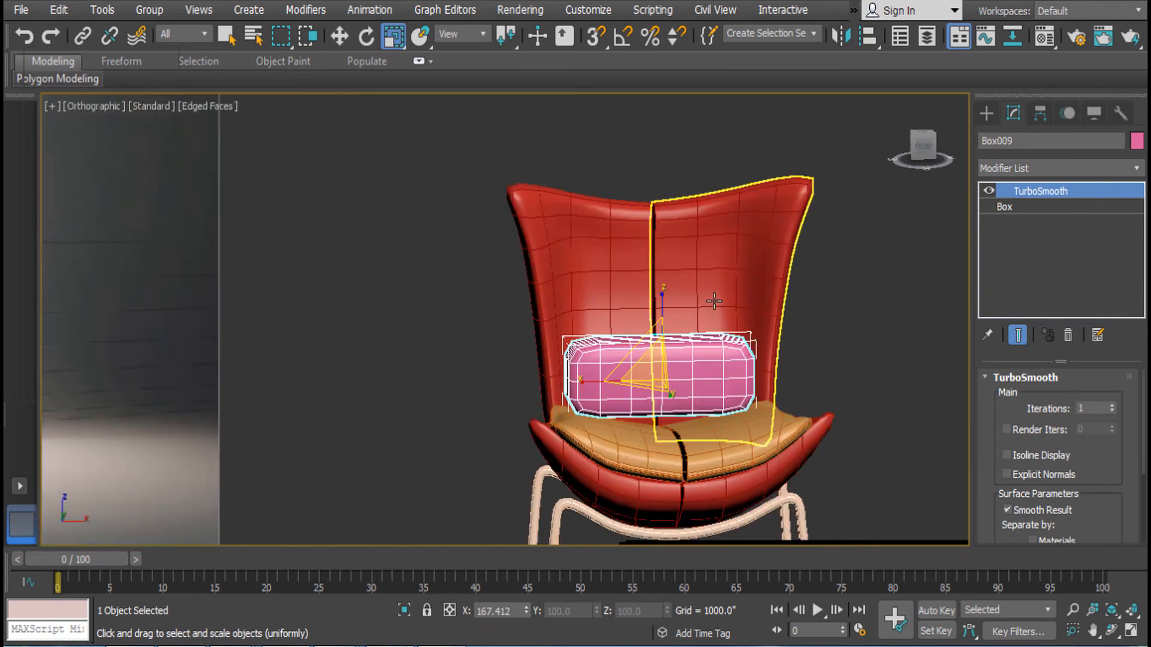
key("ctrl+z")
key("ctrl+z")
key("ctrl+z")
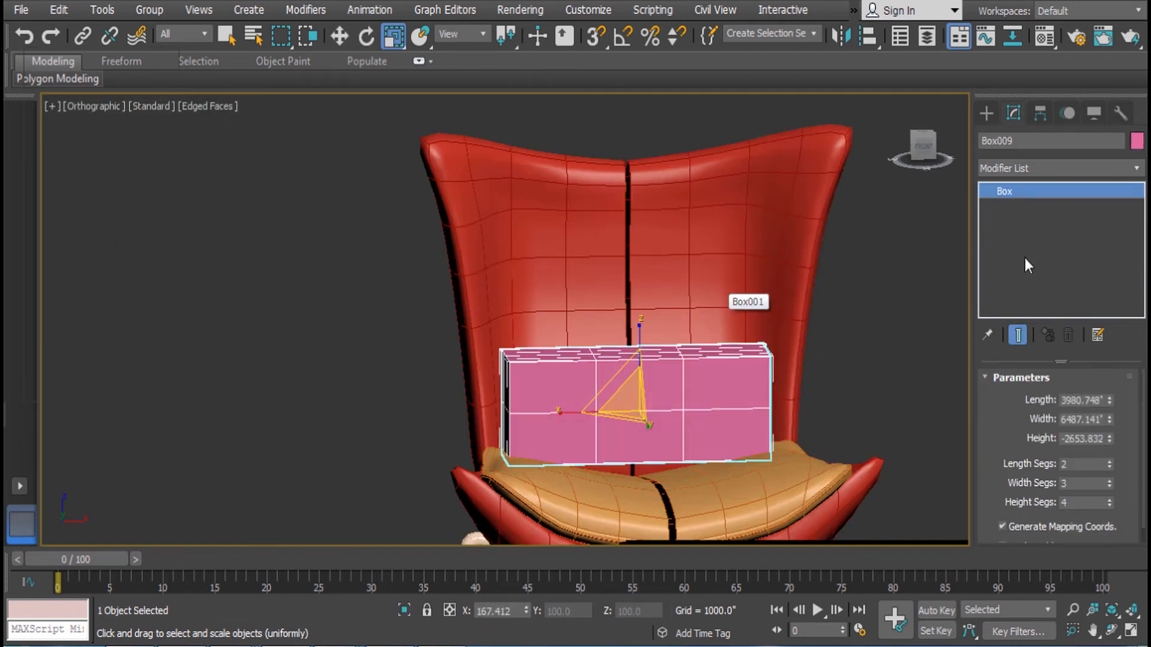
Set the pillow box to 4 width segments and 2 height segments
middle_click_drag(810, 436, 1027, 463, "alt")
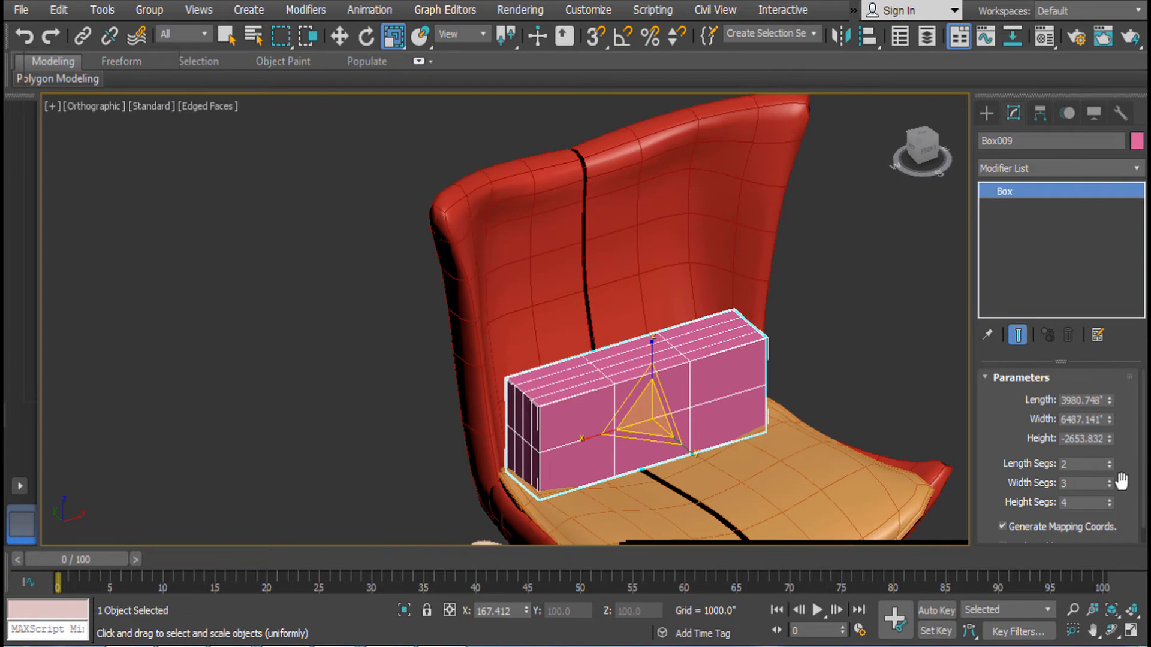
left_click(1110, 506)
left_click(1110, 505)
left_click(1110, 505)
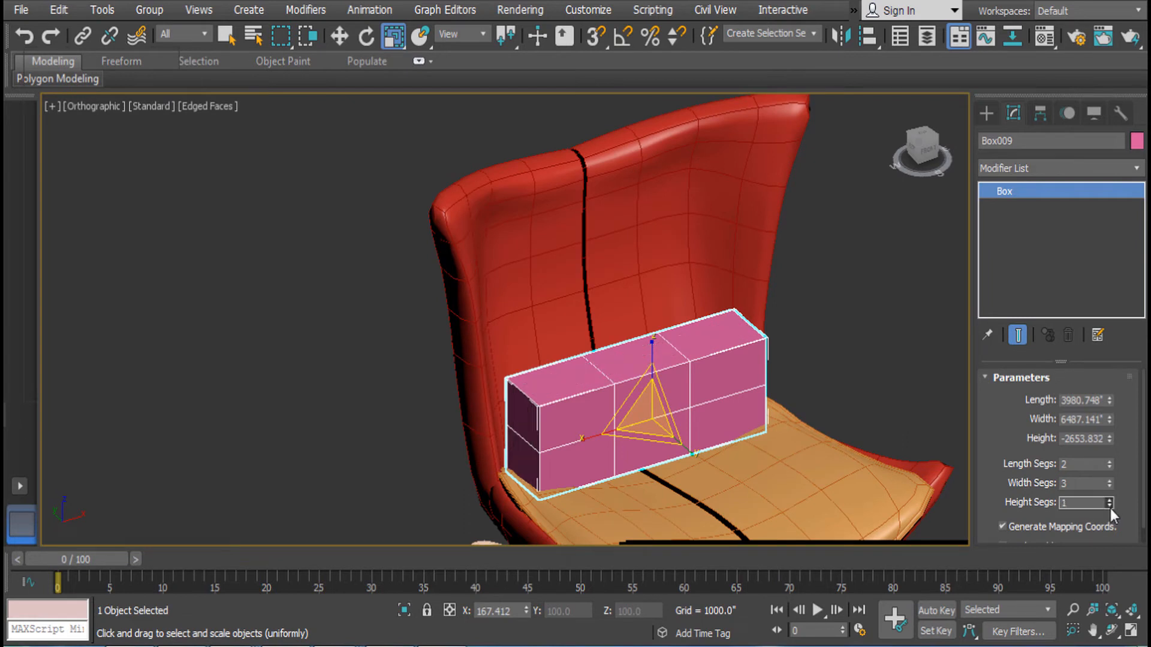
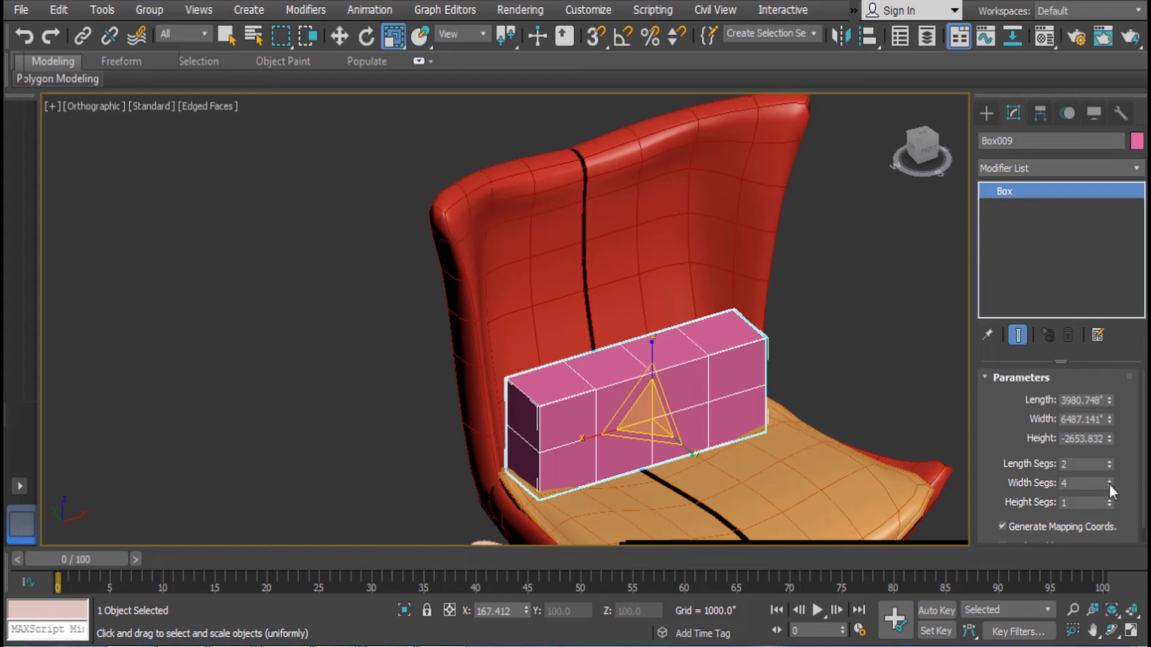
left_click(1109, 500)
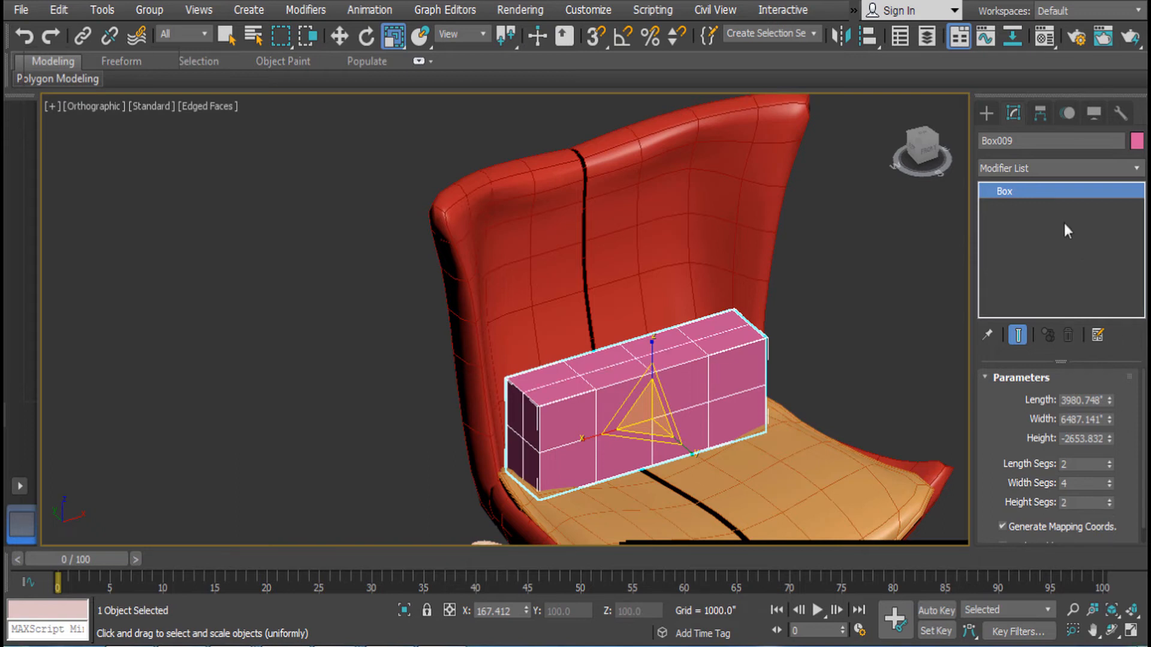
Try TurboSmooth on the box with its new segment counts, and undo it
left_click(1030, 163)
key("t")
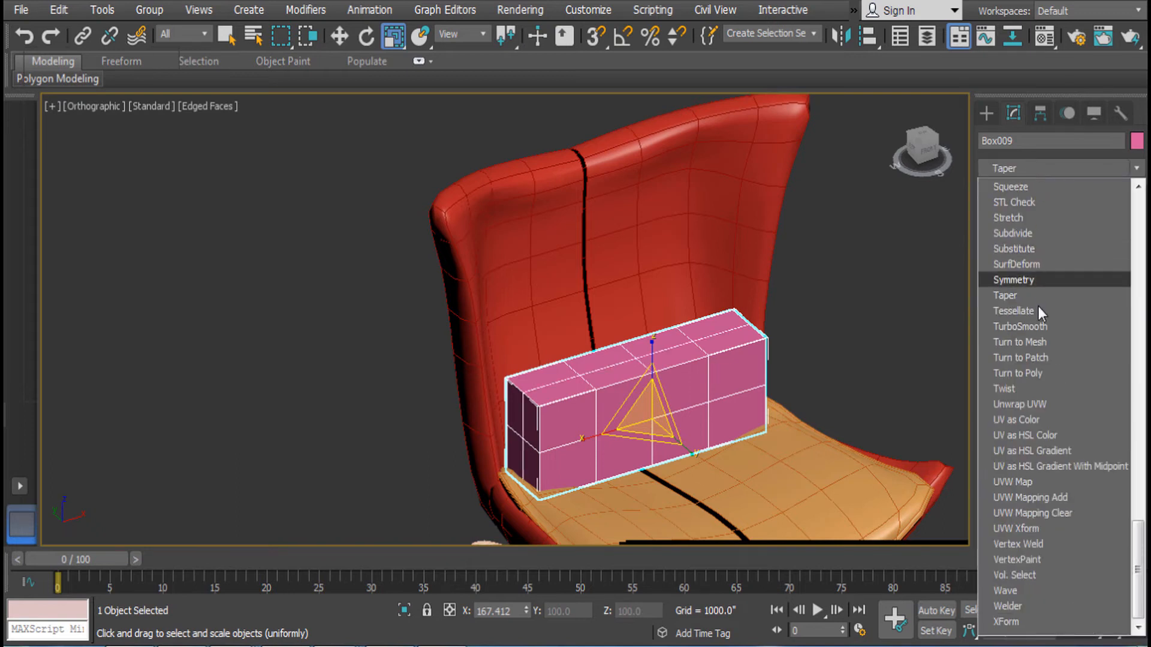
left_click(1035, 326)
left_click(894, 304)
left_click(722, 355)
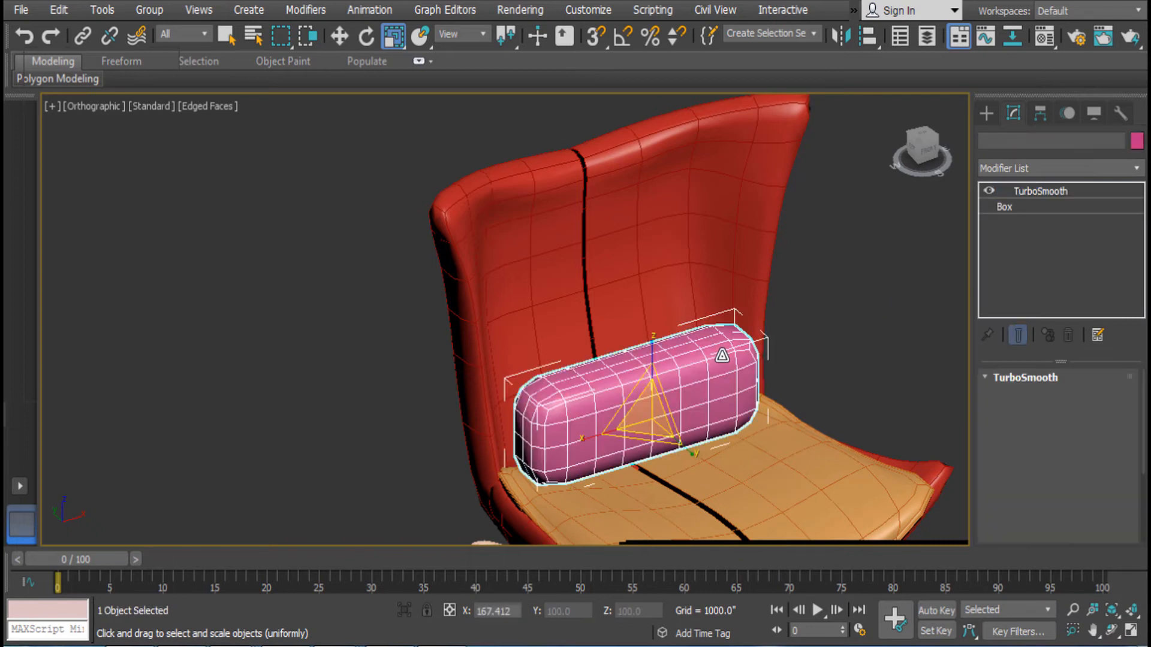
key("ctrl+z")
key("ctrl+z")
key("ctrl+z")
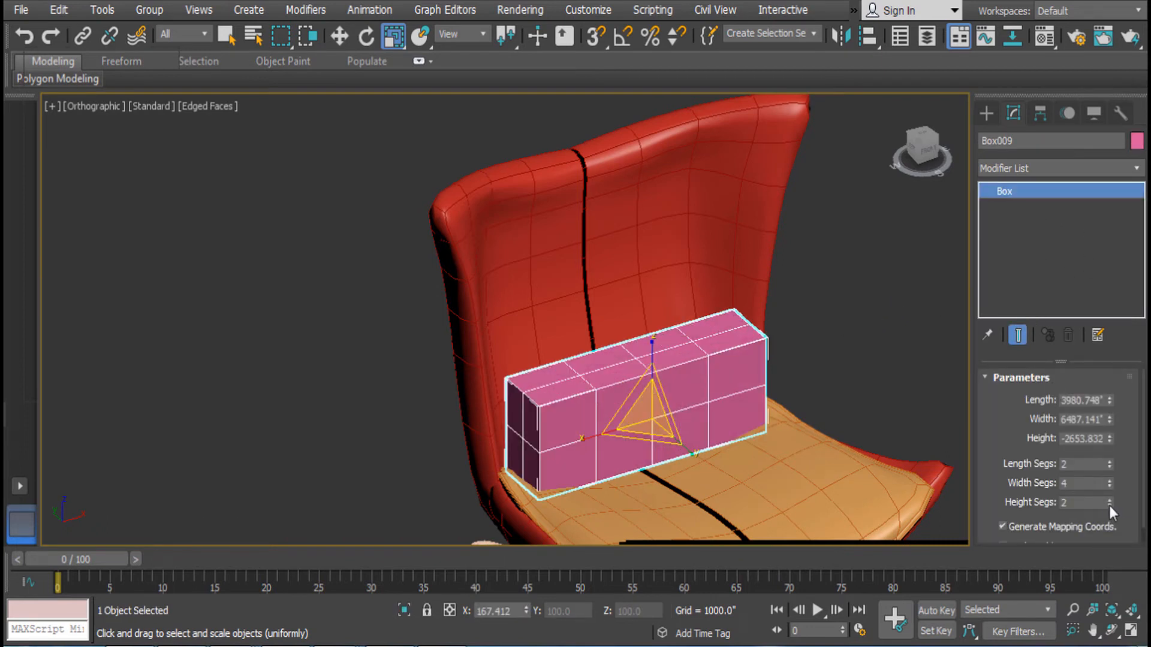
Apply a TurboSmooth modifier with 1 iteration to the pillow box
left_click(1045, 166)
key("t")
left_click(1034, 324)
left_click(727, 342)
Scale the smoothed pillow taller along the Z axis and adjust its remaining proportions from an angled view
left_click(654, 373)
left_click_drag(654, 373, 650, 399)
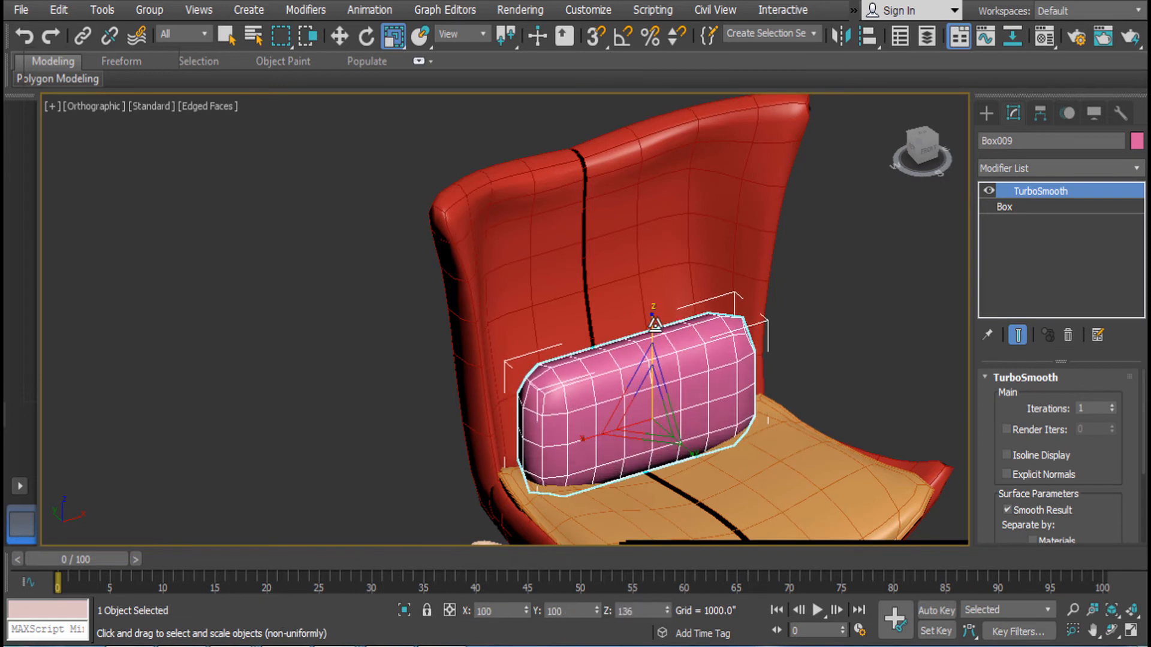
middle_click_drag(650, 399, 600, 419, "alt")
left_click_drag(595, 427, 583, 411)
middle_click_drag(583, 412, 681, 385, "alt")
Compare the pillow with the reference image, and scale its height to about 162 percent and its width to about 194 percent
key("f")
key("z")
scroll(689, 400, "down", 6)
middle_click_drag(849, 378, 754, 272, "alt")
key("w")
key("r")
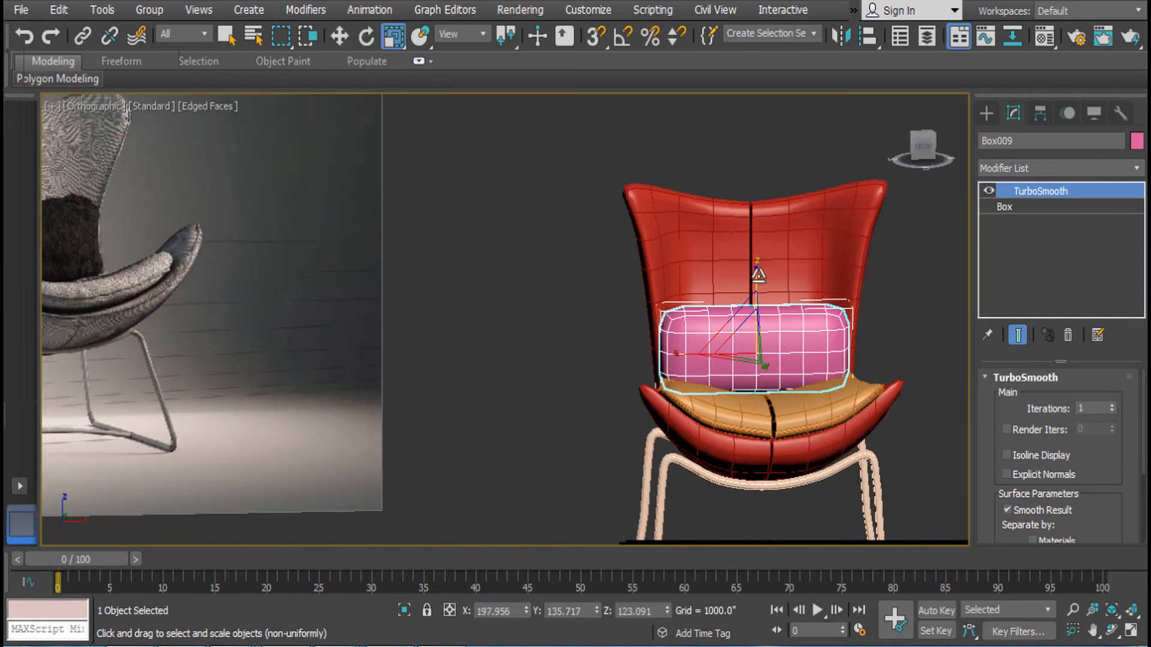
left_click_drag(757, 280, 755, 259)
middle_click_drag(880, 310, 969, 320)
key("r")
left_click_drag(786, 358, 781, 361)
key("r")
key("r")
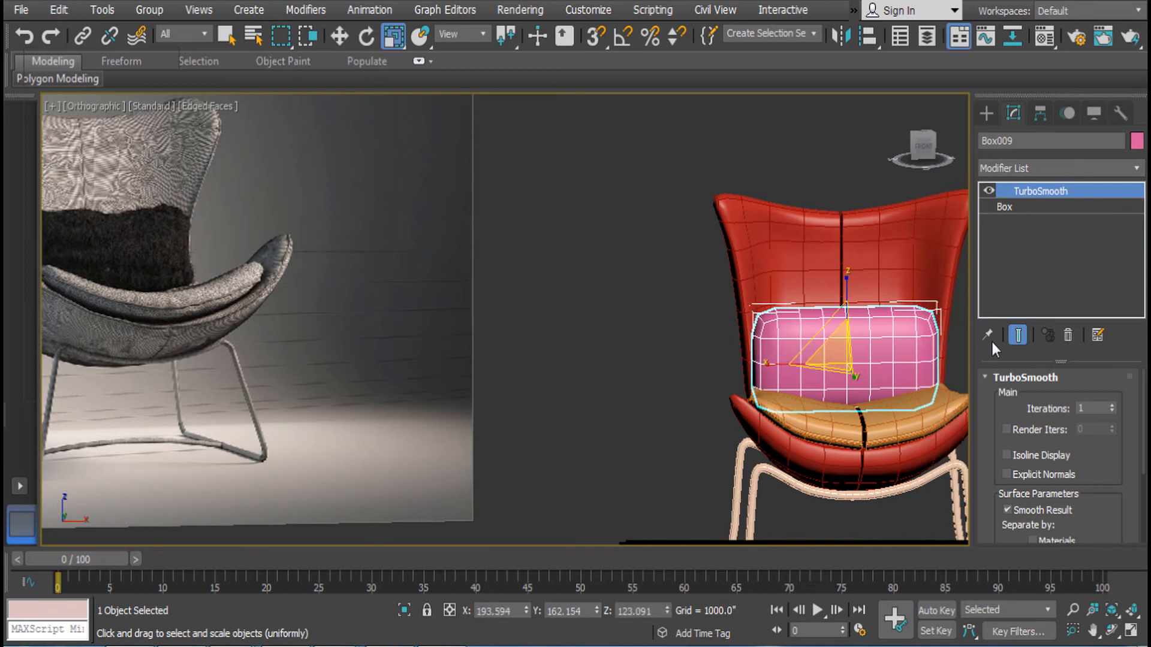
Convert the pillow to an Editable Poly and start editing its vertices
right_click(839, 314)
mouse_move(892, 504)
left_click(1020, 519)
left_click(988, 192)
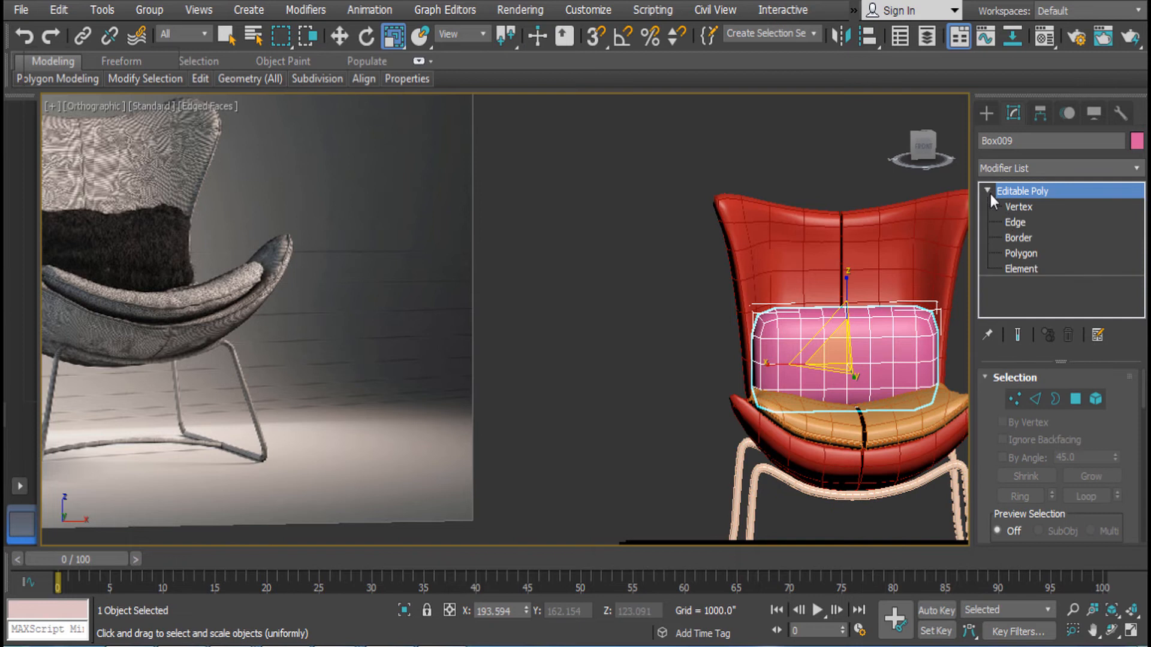
left_click(1015, 206)
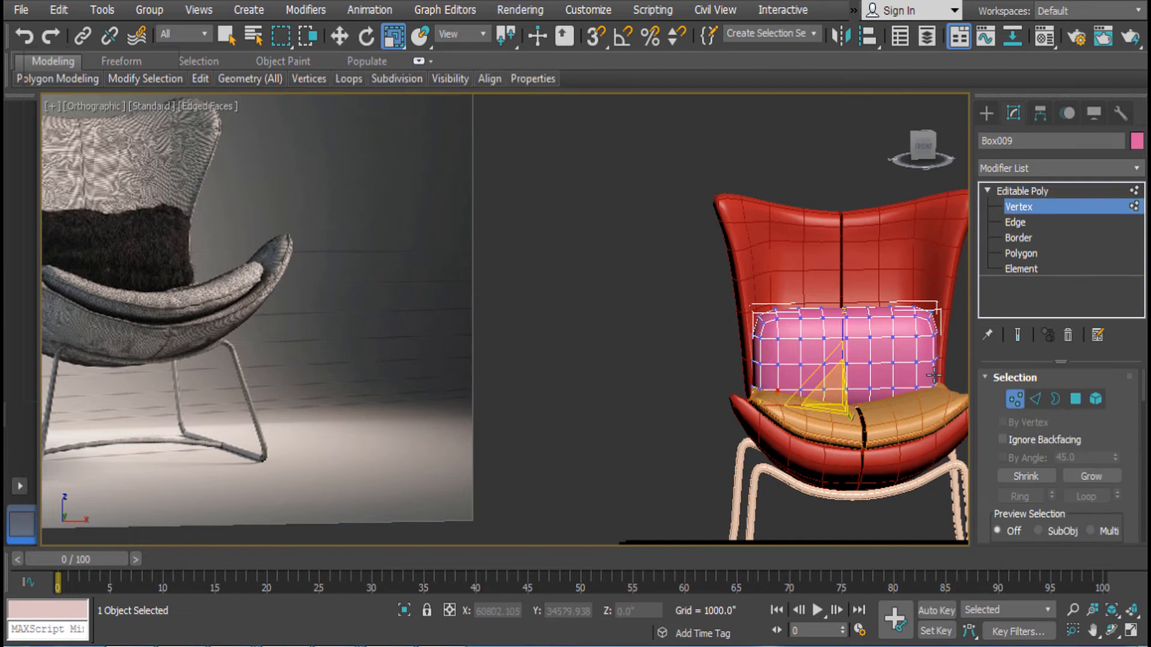
Move the pillow's lower vertices and the vertex columns near its left end along the Z axis to shape the outline
key("w")
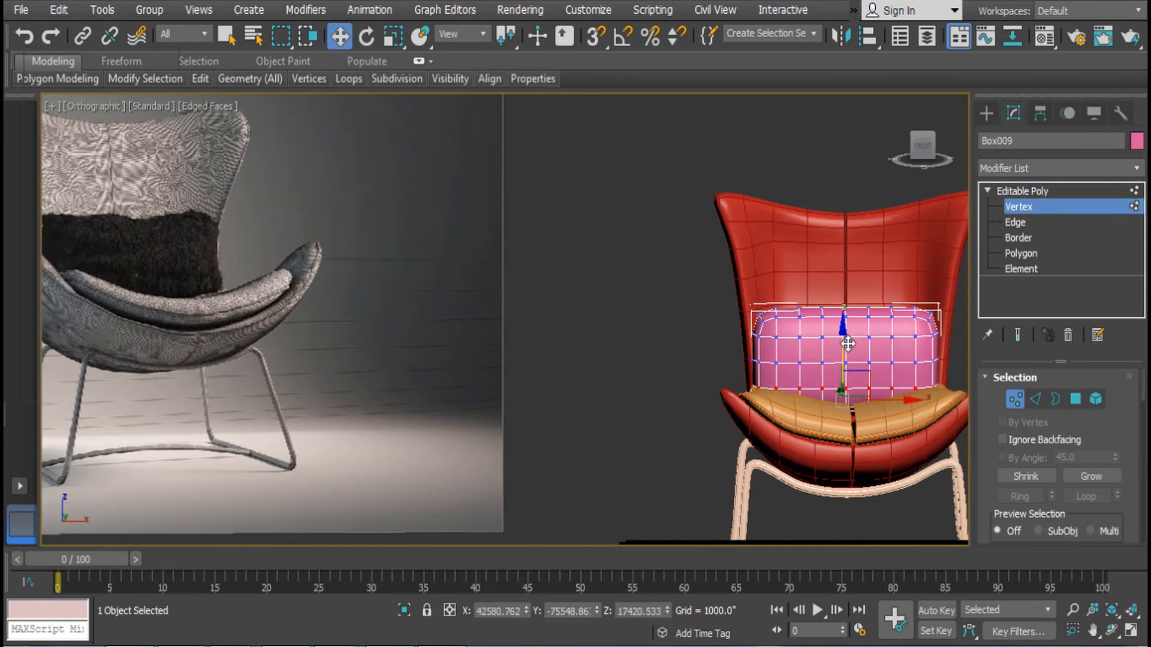
left_click_drag(847, 343, 846, 333)
scroll(785, 382, "up", 3)
middle_click_drag(797, 390, 850, 419, "alt")
left_click_drag(708, 272, 797, 396)
left_click_drag(773, 279, 840, 282)
left_click_drag(788, 431, 758, 264)
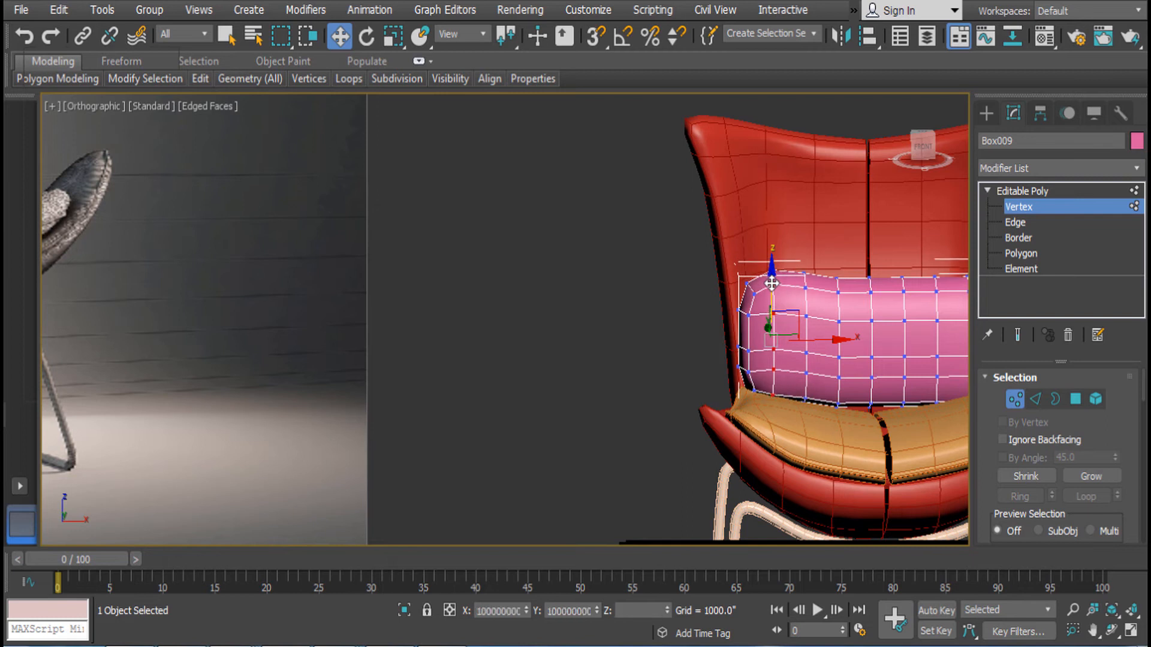
middle_click_drag(772, 283, 716, 291)
middle_click_drag(712, 390, 696, 269, "alt")
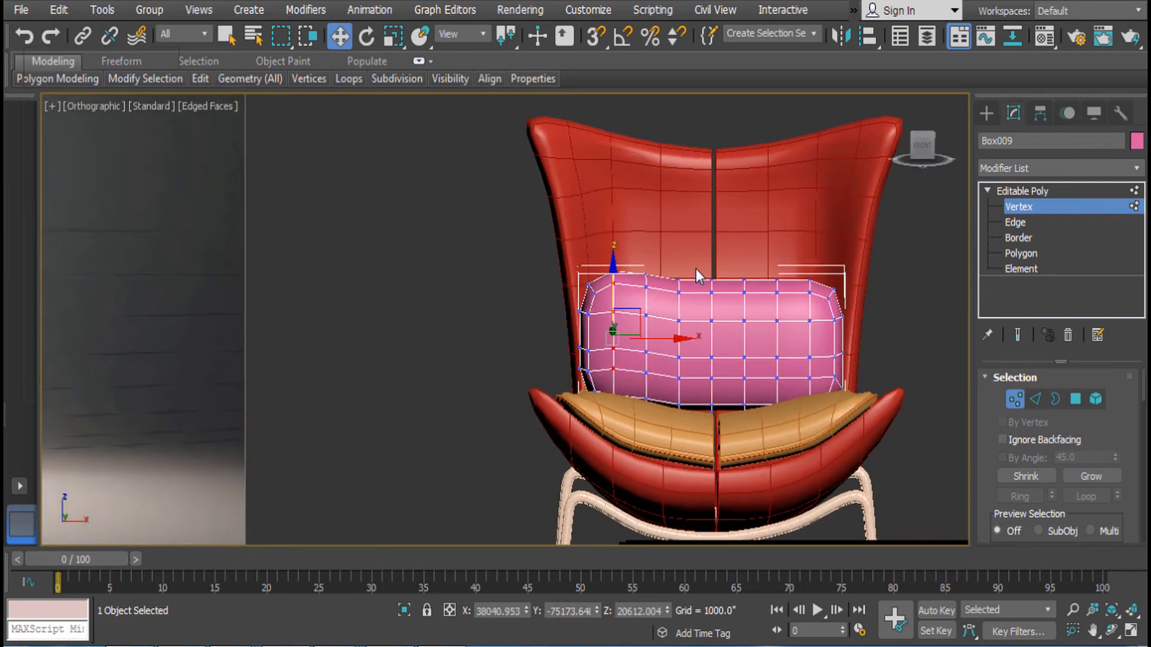
Adjust the pillow's middle and right-end vertex columns along the Z axis, and check the shape from above
left_click_drag(714, 277, 717, 291)
left_click_drag(732, 235, 752, 405)
left_click_drag(745, 272, 745, 282)
middle_click_drag(744, 281, 786, 271, "alt")
left_click_drag(884, 433, 884, 436)
mouse_move(825, 300)
left_mouse_down()
mouse_move(826, 277)
mouse_move(828, 303)
left_mouse_up()
middle_click_drag(827, 304, 822, 401, "alt")
middle_click_drag(757, 355, 681, 265, "alt")
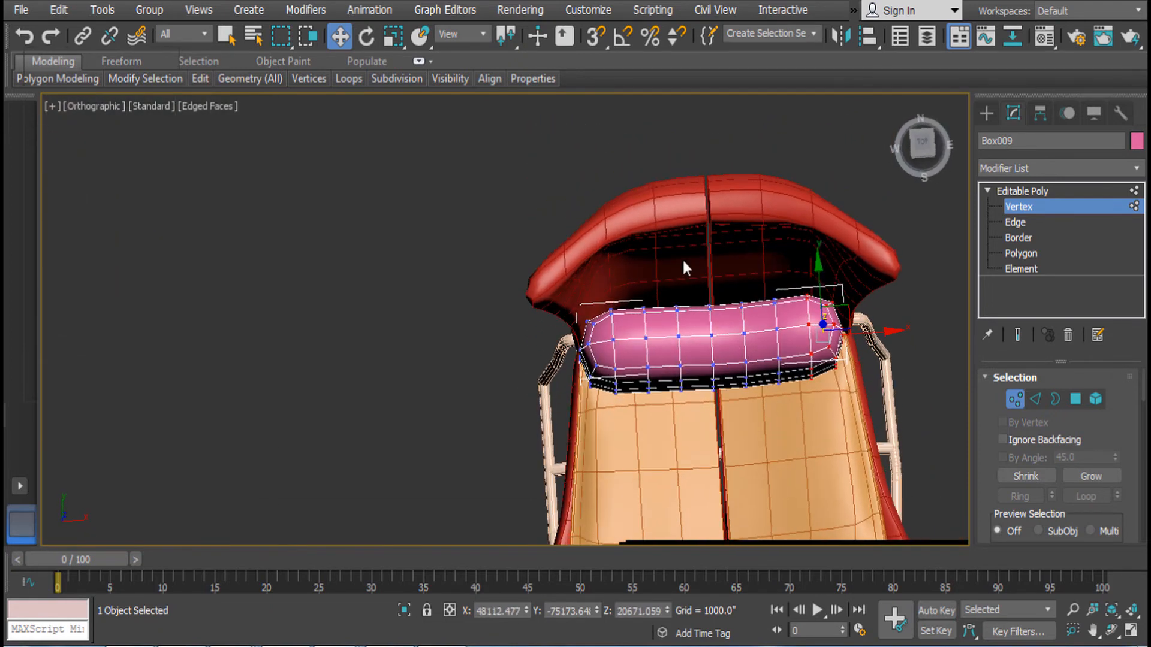
Try to move the right half of the pillow's vertices back along the Y axis, and undo the move
left_click_drag(778, 290, 775, 260)
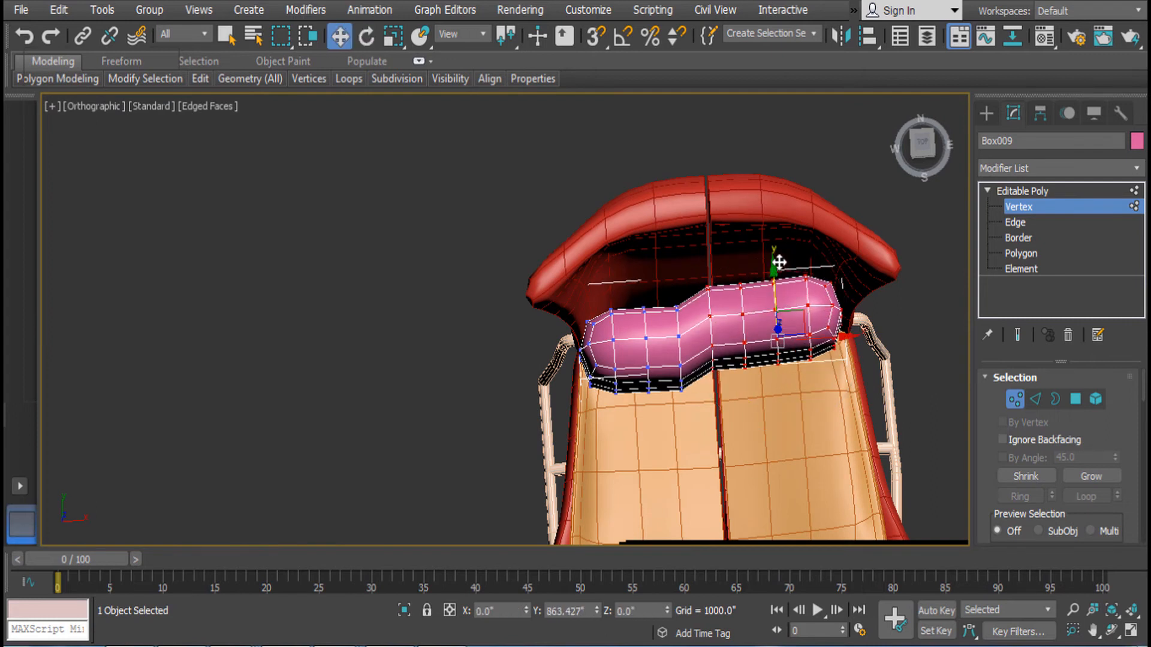
scroll(788, 265, "up", 3)
scroll(754, 297, "down", 2)
middle_click_drag(712, 382, 768, 394)
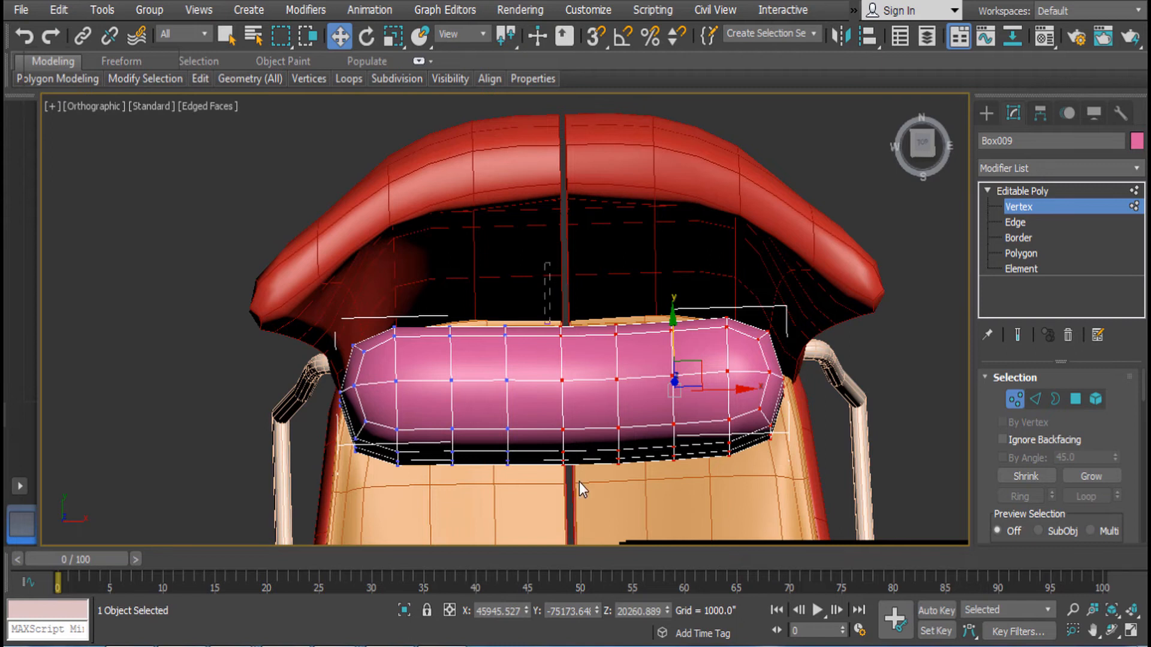
Move the pillow's centre vertex column and the two columns to its right along the Y axis toward the backrest
left_click_drag(580, 482, 592, 519)
key("e")
key("w")
left_click_drag(562, 321, 648, 502)
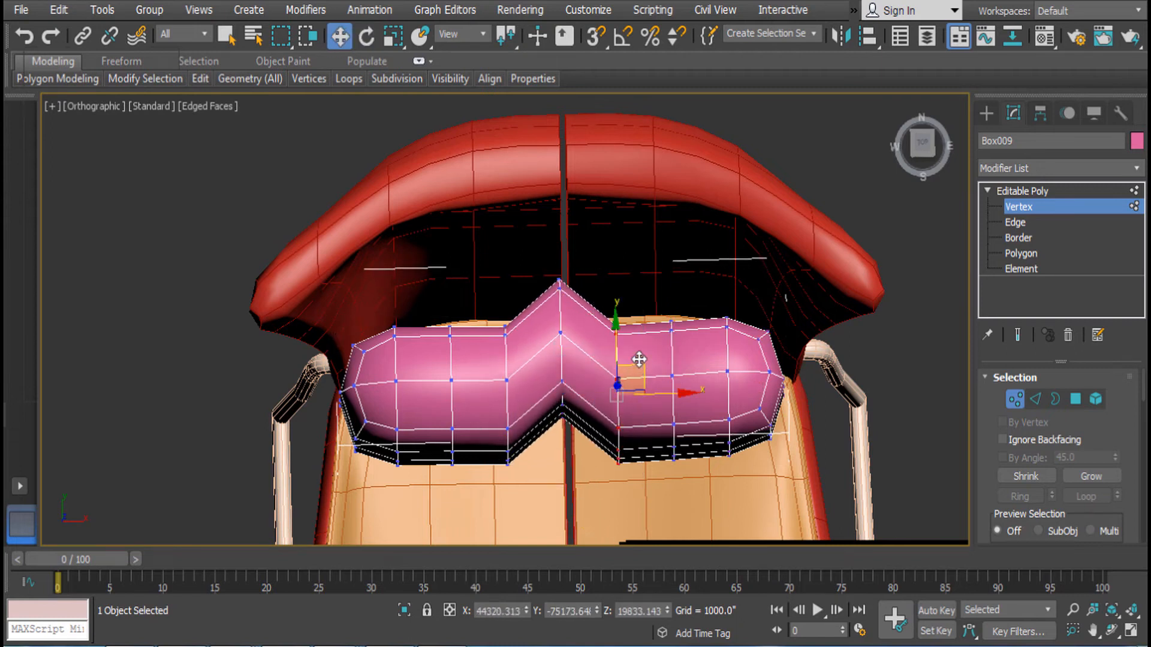
left_click(618, 259)
scroll(623, 288, "up", 3)
left_click_drag(620, 545, 619, 545)
left_click_drag(592, 312, 579, 223)
left_click_drag(678, 186, 728, 385)
left_click_drag(693, 311, 692, 240)
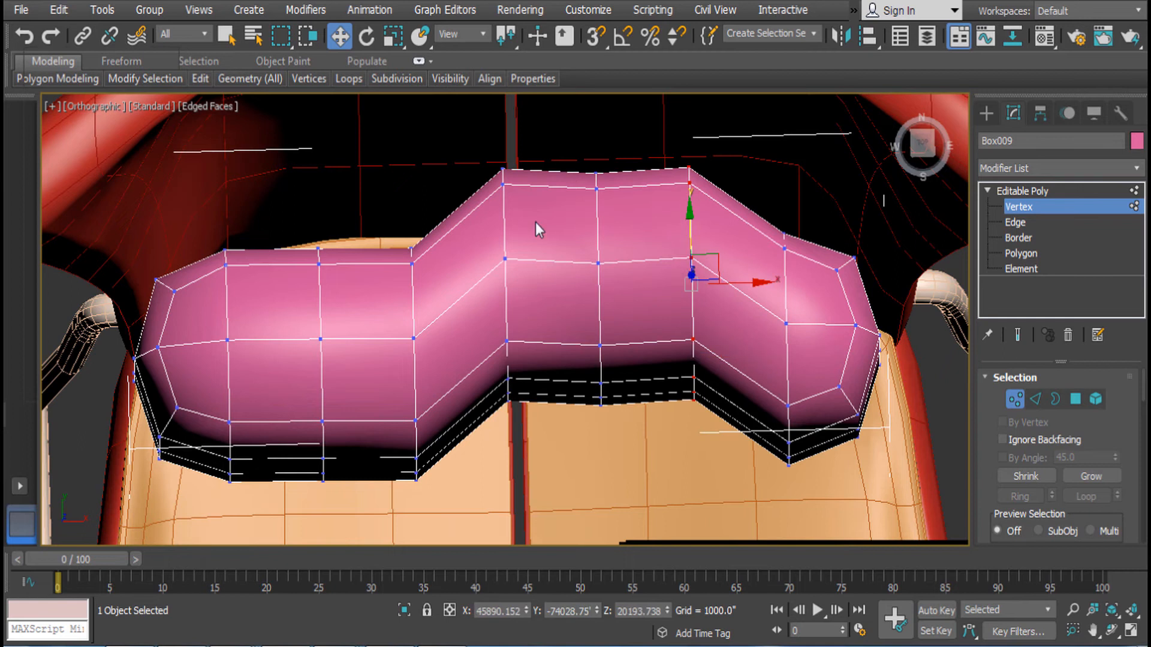
Move the two vertex columns left of the pillow's centre along the Y axis to curve its left half toward the backrest
scroll(481, 260, "down", 2)
left_click_drag(493, 564, 477, 522)
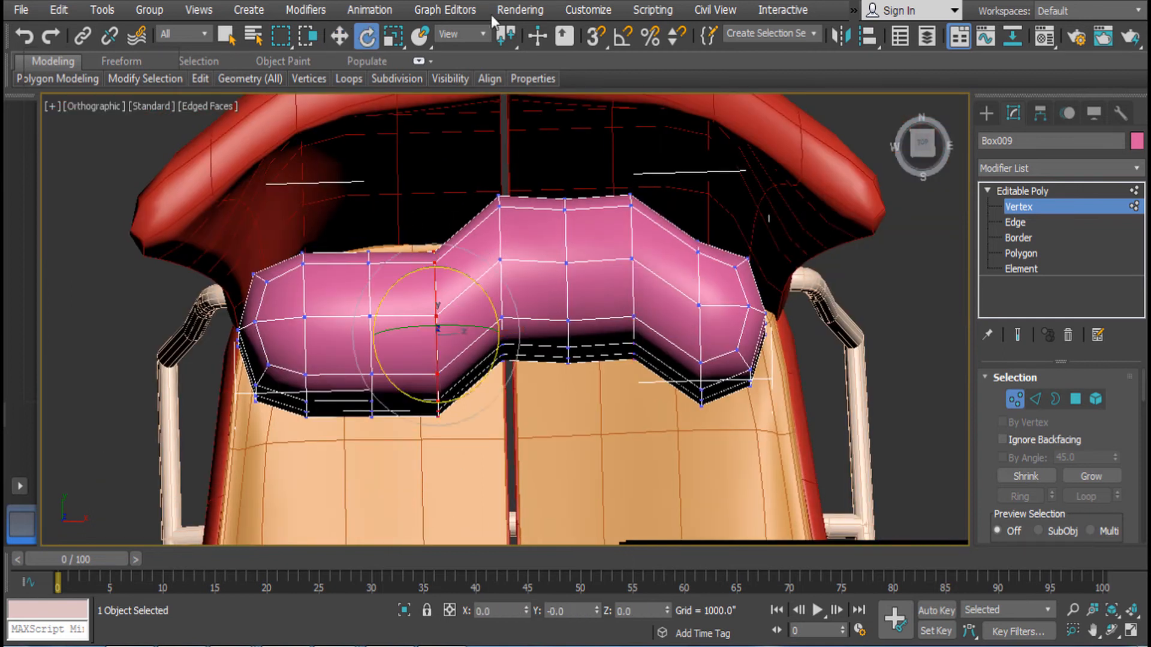
left_click_drag(435, 287, 434, 191)
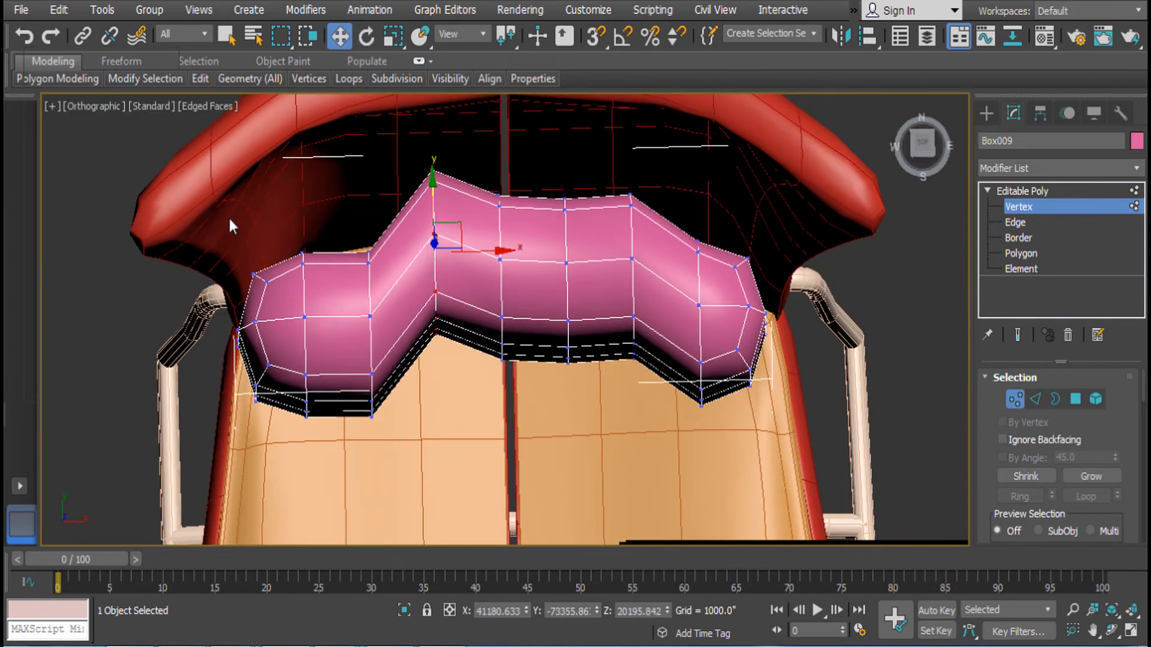
left_click_drag(352, 384, 354, 384)
left_click_drag(344, 157, 429, 448)
left_click_drag(366, 239, 367, 174)
Move the pillow's centre vertex column and the second column left of it along the Y axis toward the backrest
left_click_drag(547, 400, 543, 393)
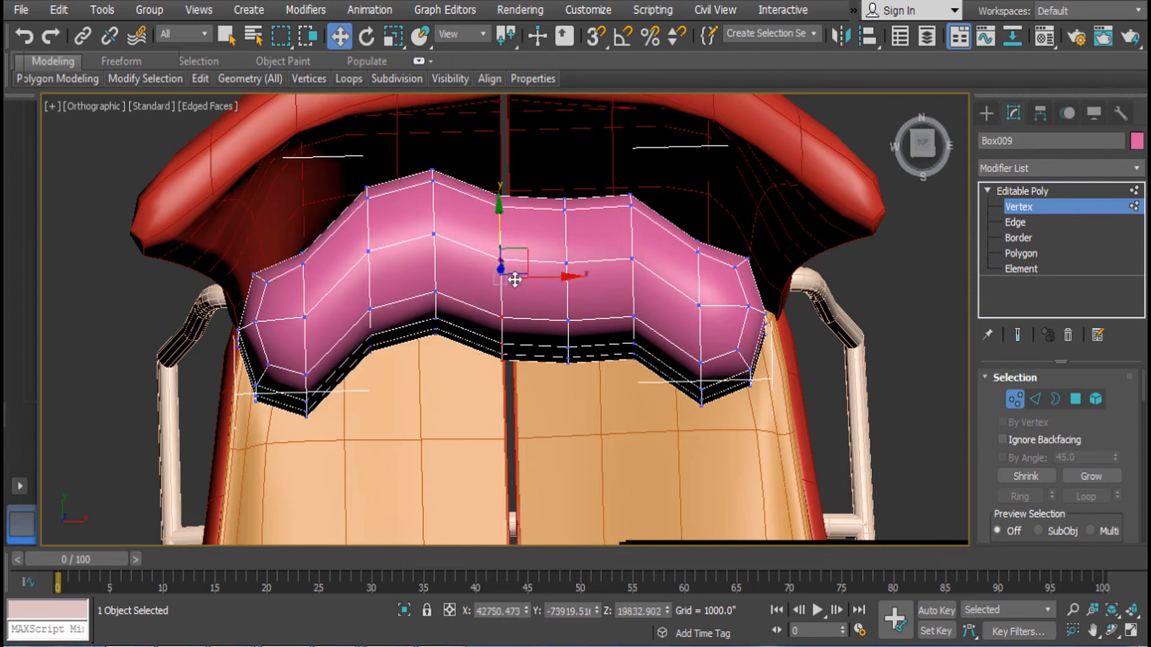
left_click_drag(496, 198, 534, 184)
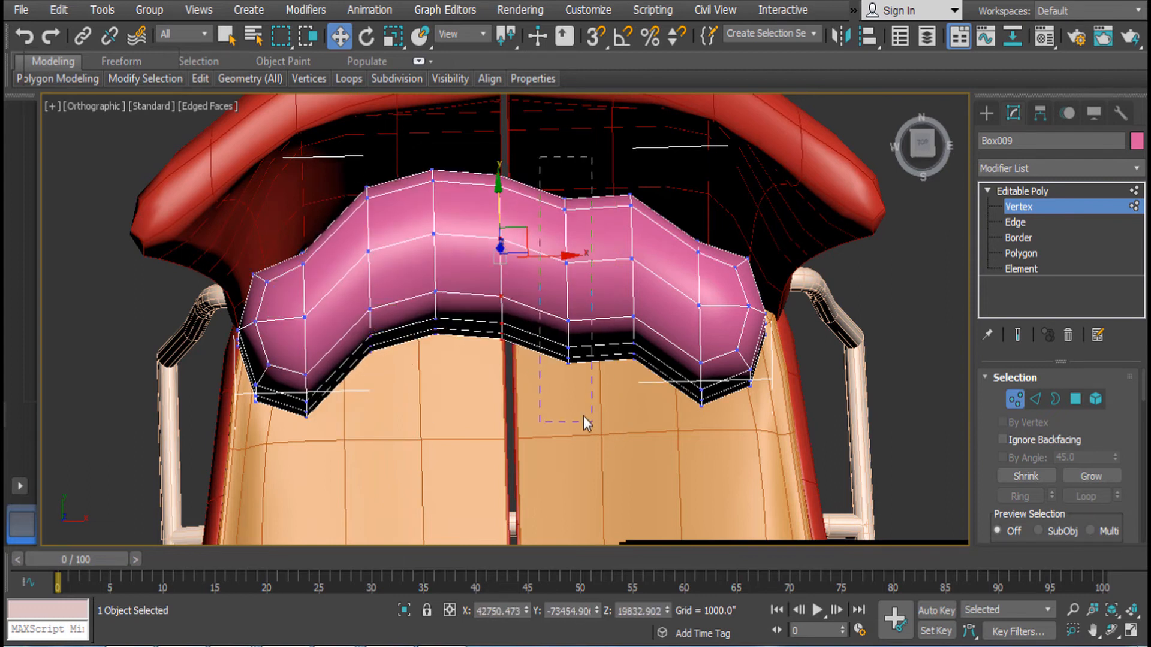
left_click(561, 211)
scroll(567, 214, "up", 2)
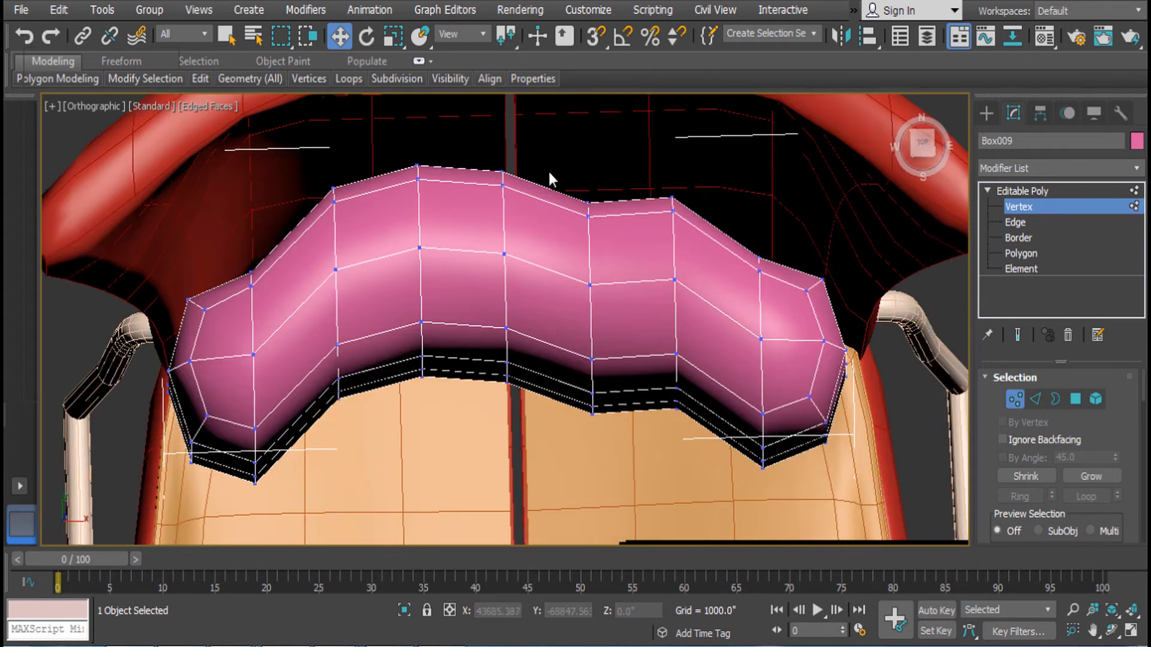
Move the pillow's vertex columns right of centre, including the right end, along the Y axis toward the backrest
left_click_drag(552, 179, 633, 480)
left_click_drag(586, 218, 617, 177)
left_click_drag(721, 420, 722, 421)
left_click_drag(674, 237, 674, 222)
left_click_drag(873, 529, 746, 258)
left_click_drag(793, 321, 793, 254)
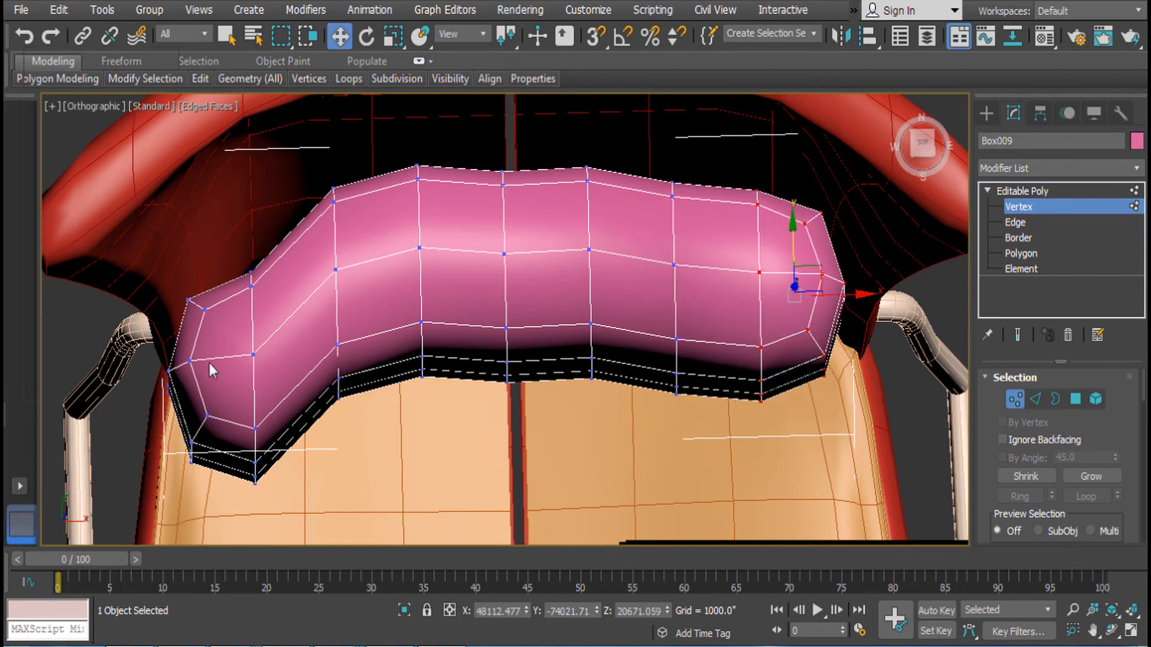
Move the pillow's left-end vertices along the Y axis toward the backrest, level with its right end
left_click_drag(139, 509, 281, 225)
key("e")
key("w")
left_click_drag(216, 320, 216, 264)
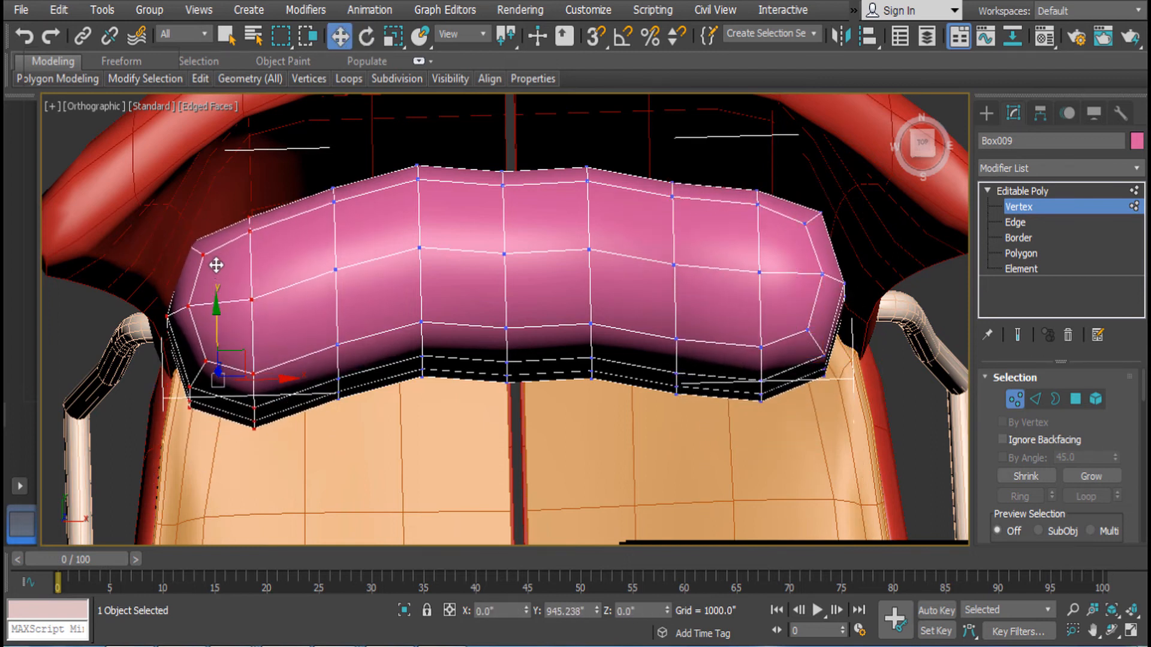
scroll(624, 280, "down", 5)
middle_click_drag(624, 279, 610, 171, "alt")
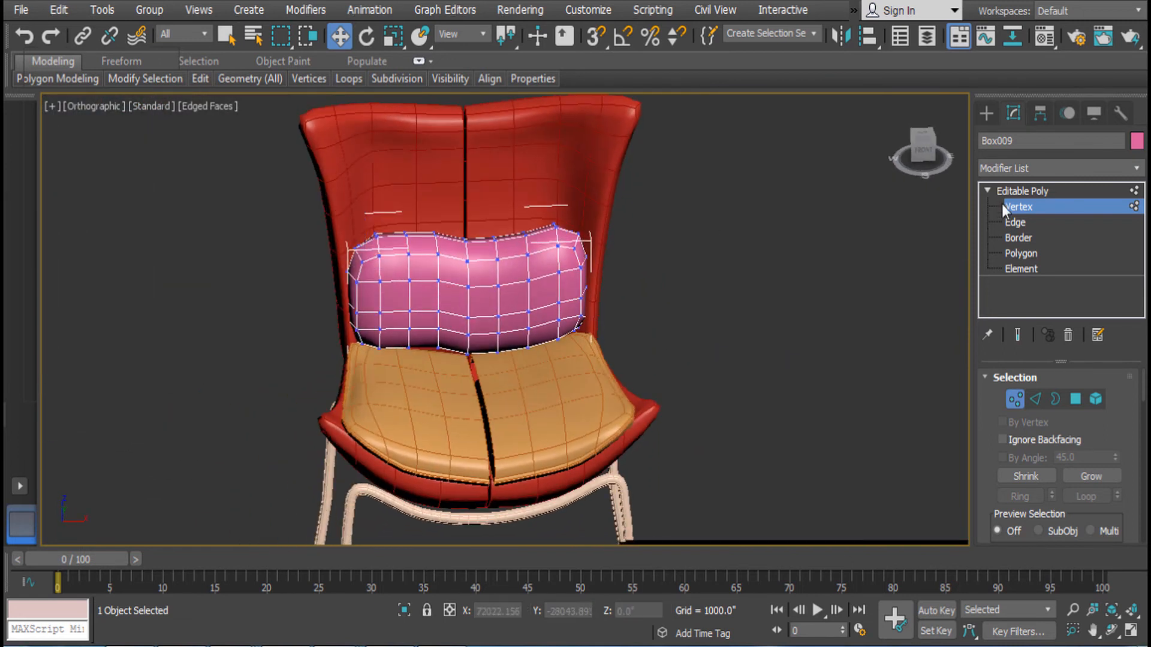
Leave vertex editing, turn off the edged faces display and examine the whole chair in the Perspective view
left_click(1019, 190)
left_click(749, 323)
scroll(705, 344, "down", 4)
key("F3")
key("F3")
key("F4")
middle_click_drag(703, 342, 631, 344, "alt")
middle_click_drag(486, 307, 519, 387, "alt")
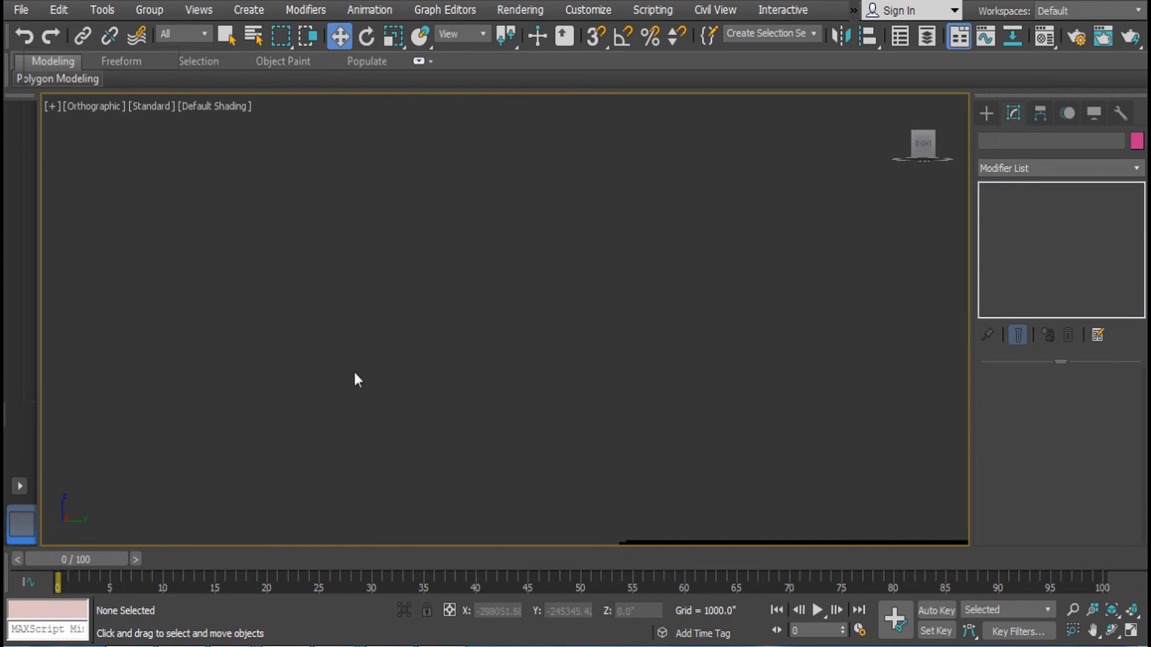
key("p")
middle_click_drag(517, 368, 334, 328)
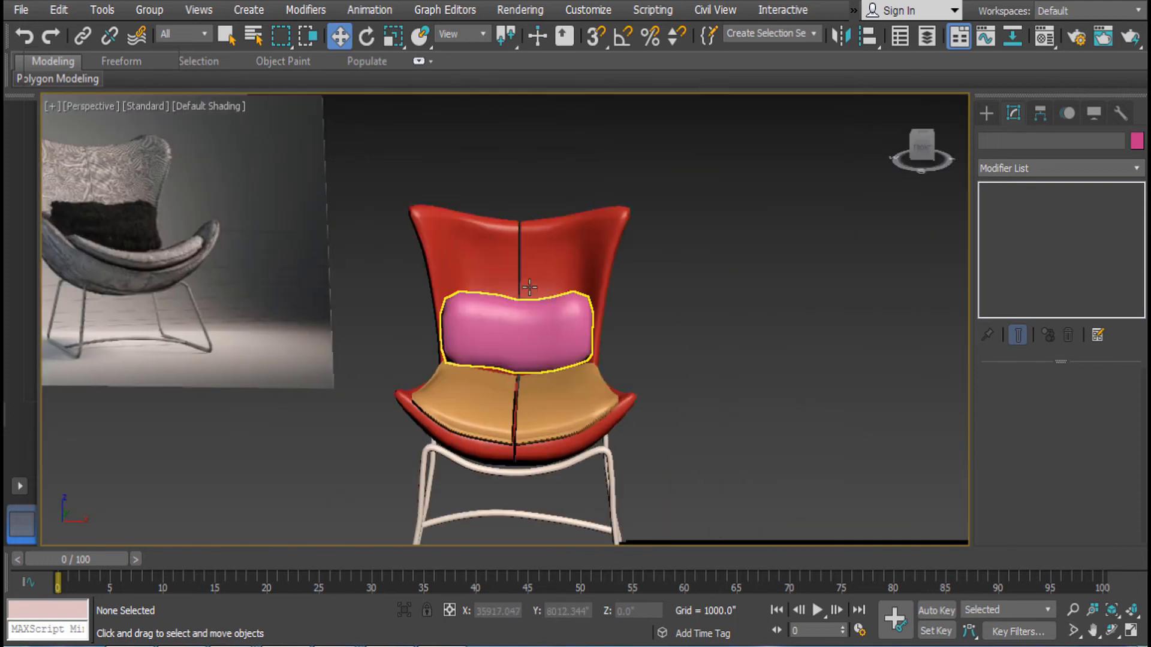
Select the backrest's right half and compare the chair with the reference image in the Front view
left_click(543, 258)
left_click(465, 251)
left_click(573, 251)
key("f")
key("z")
scroll(583, 274, "down", 5)
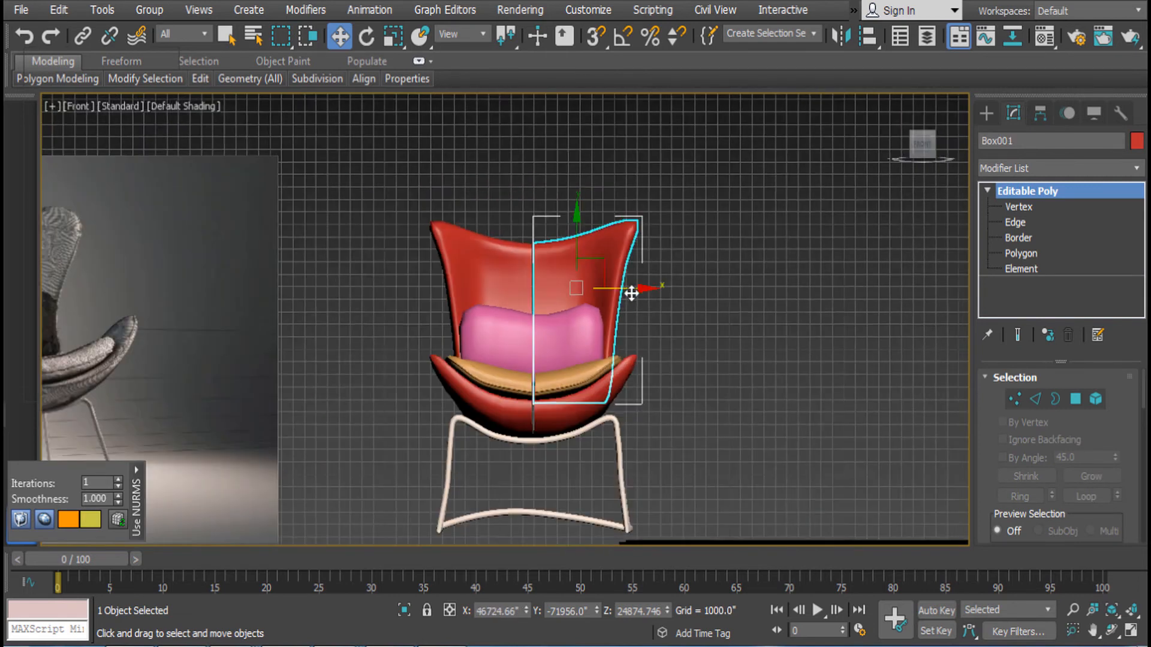
scroll(847, 314, "up", 6)
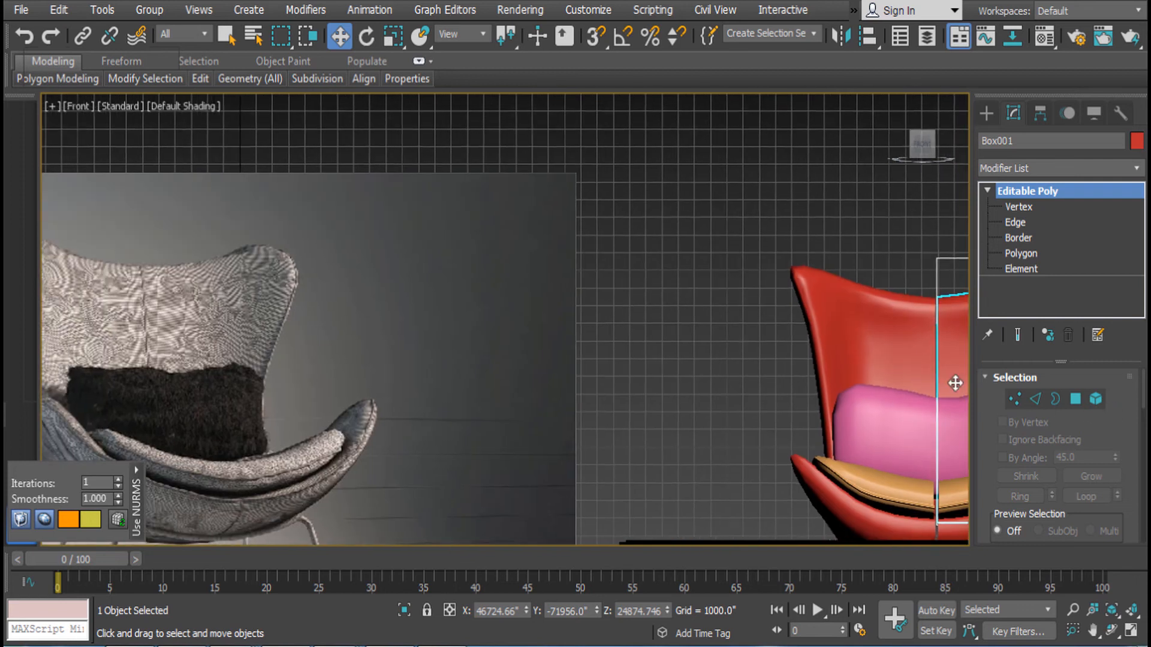
middle_click_drag(955, 380, 531, 337, "alt")
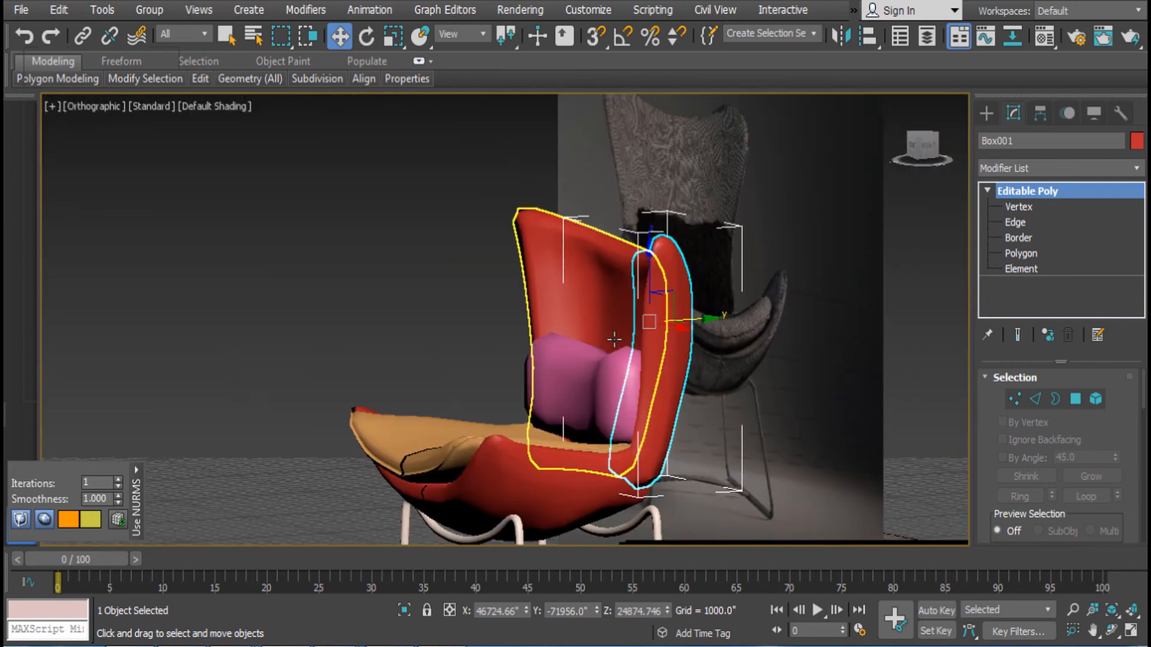
Show edged faces and select the loop of polygons along the rim of the backrest's right half
key("F4")
scroll(686, 310, "up", 6)
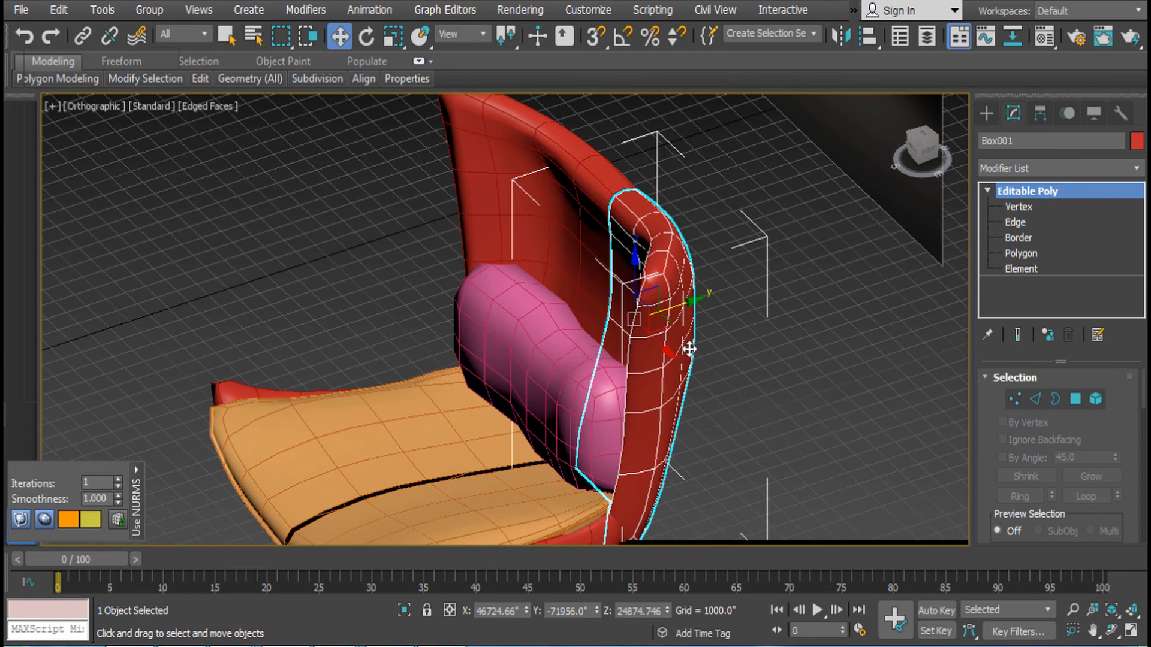
left_click(1020, 253)
left_click(641, 309)
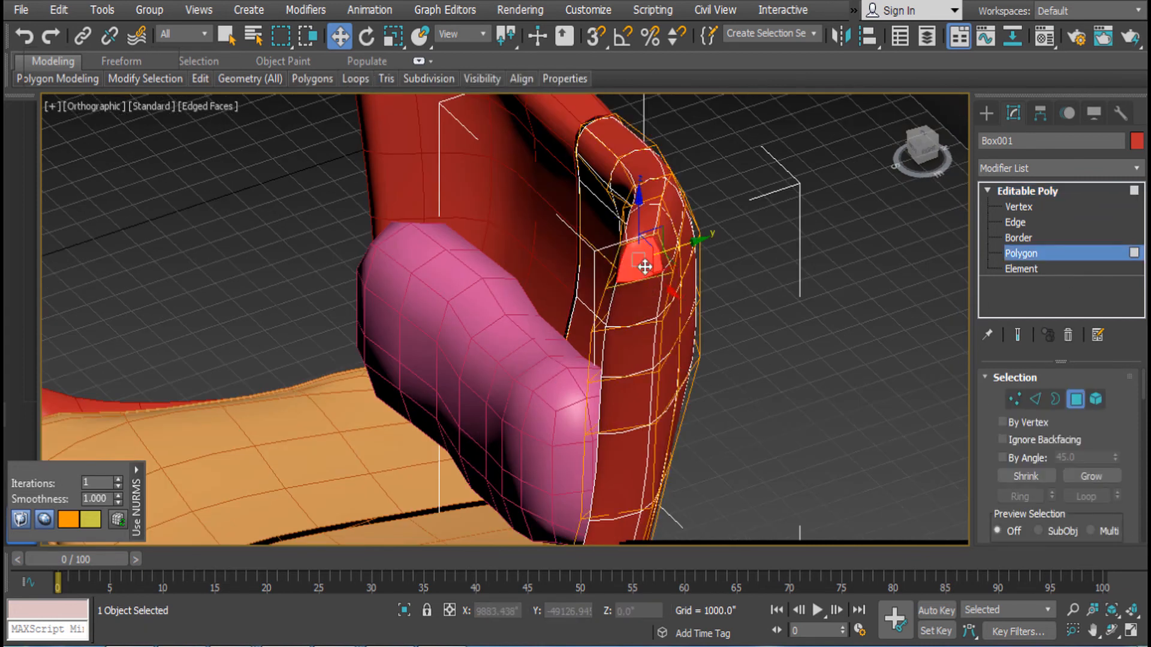
left_click(634, 360)
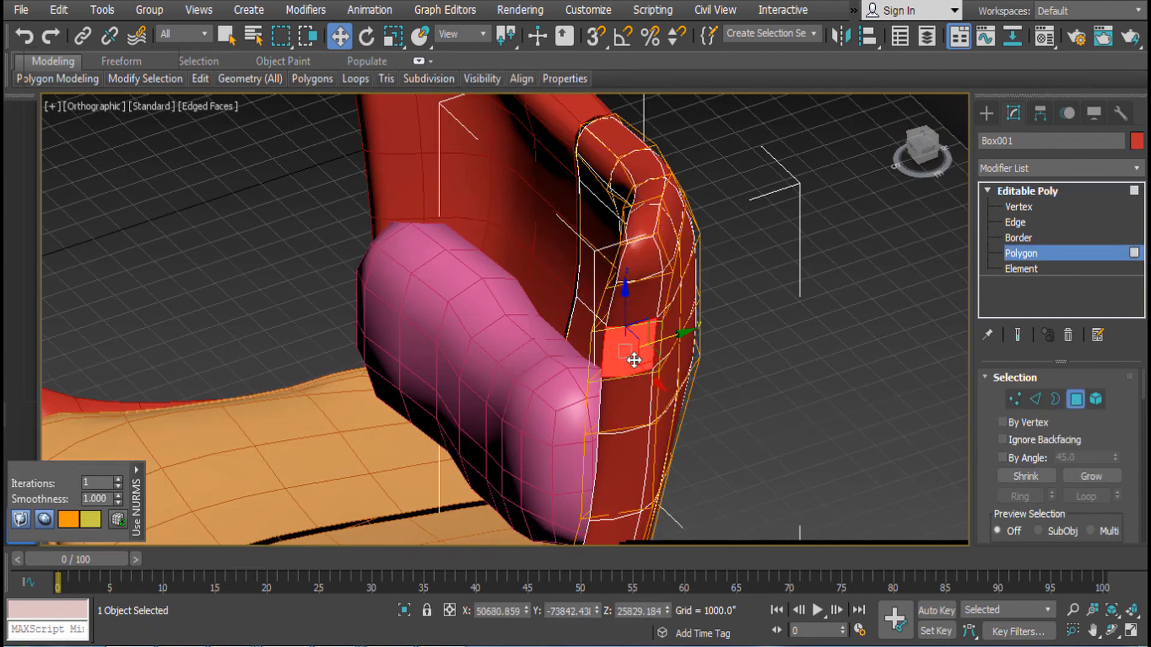
left_click(646, 289, "shift")
middle_click_drag(646, 289, 713, 301, "alt")
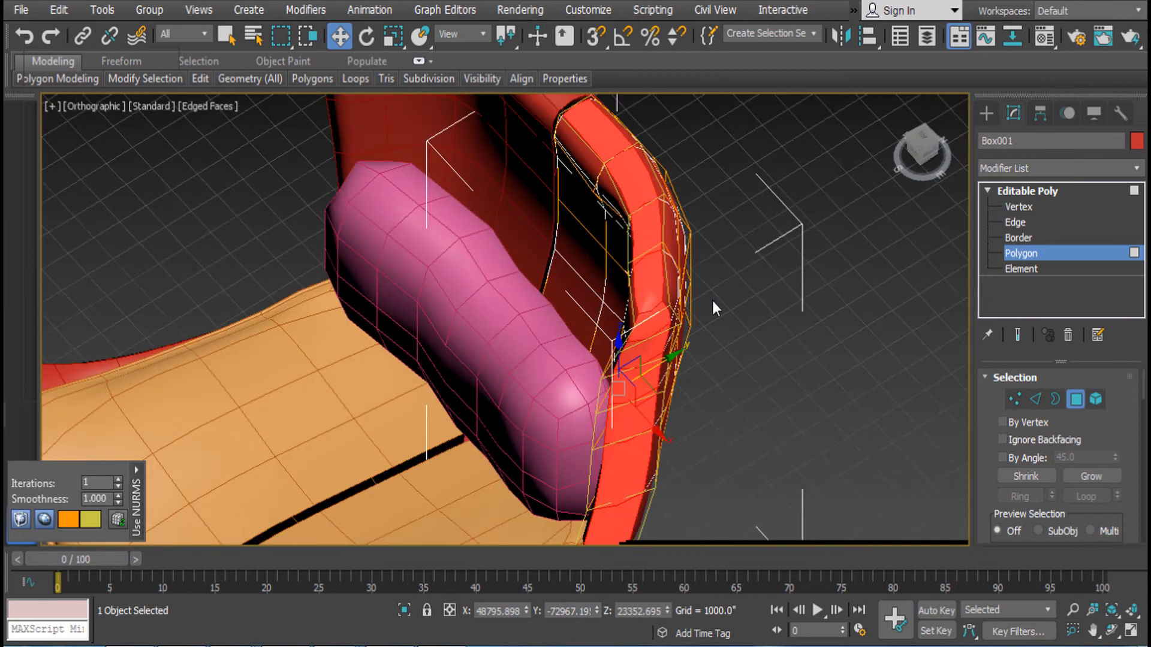
Try to inset the selected rim polygons by 181.935" with the By Polygon option, then cancel the inset
right_click(712, 300)
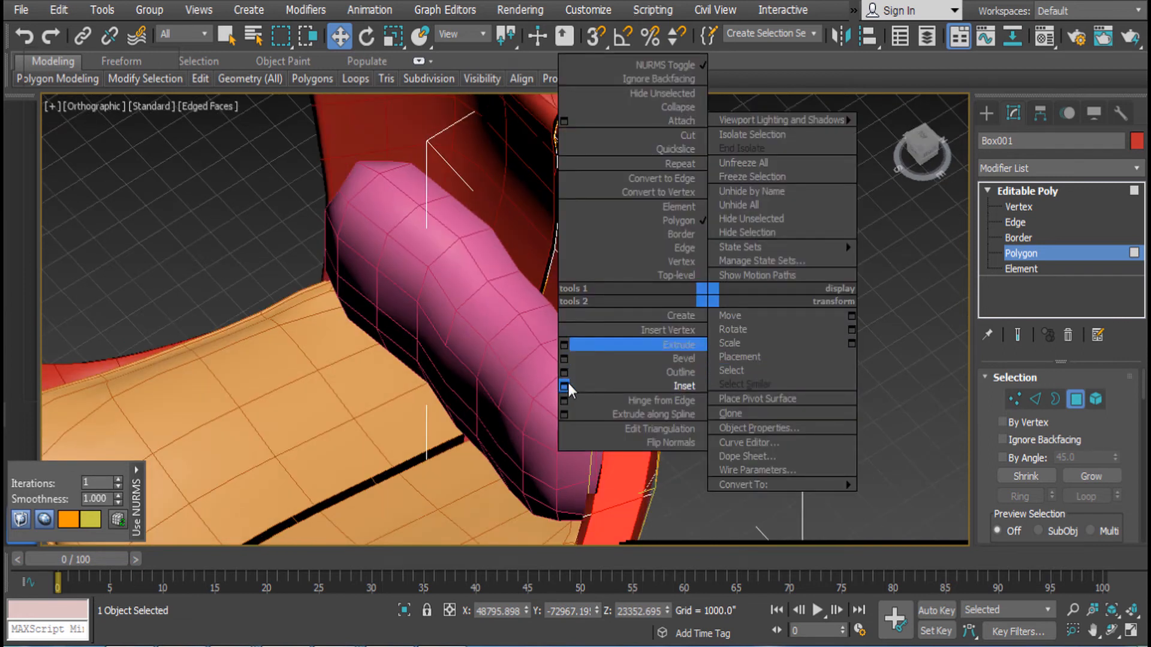
left_click(565, 387)
left_click_drag(519, 358, 520, 339)
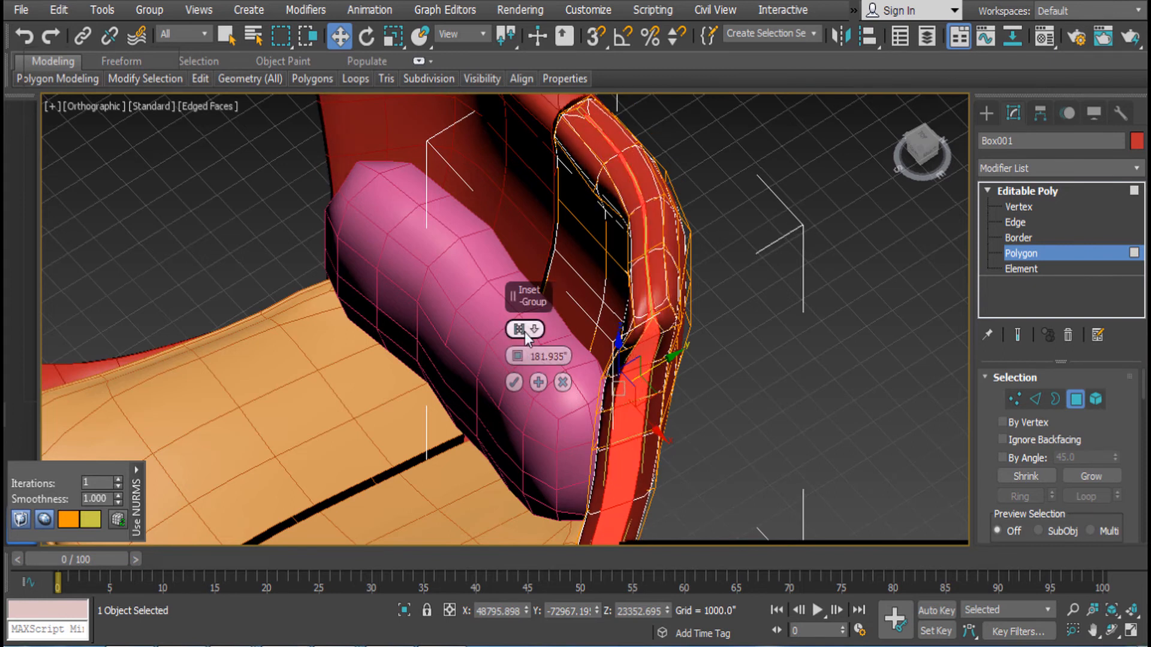
left_click(525, 331)
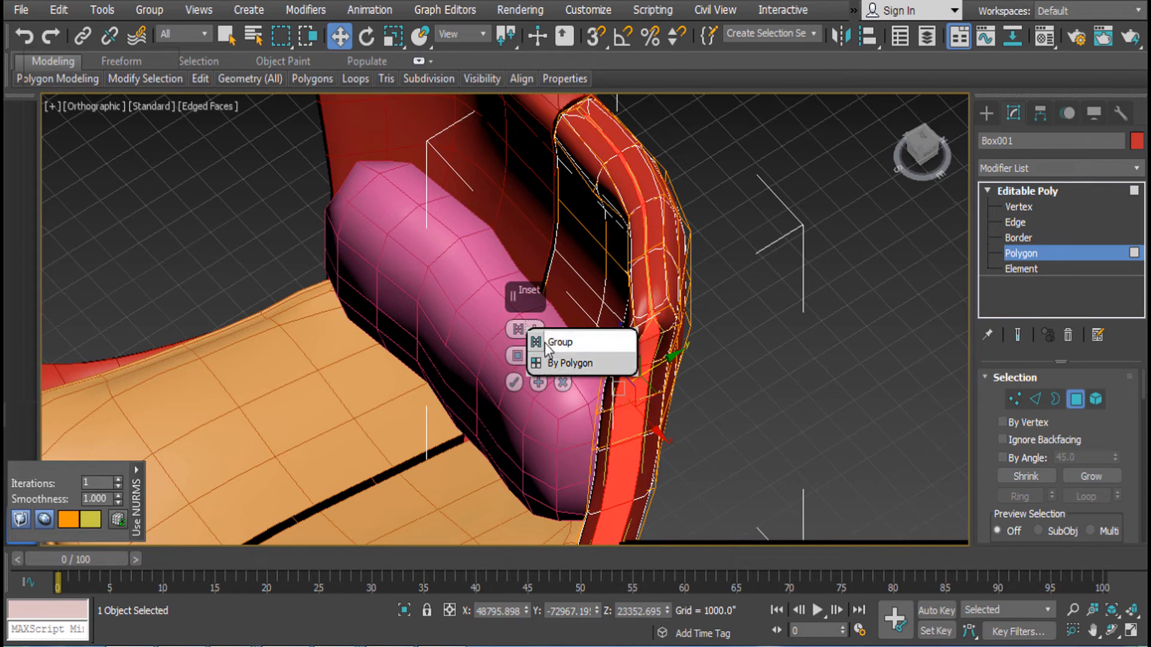
left_click(546, 363)
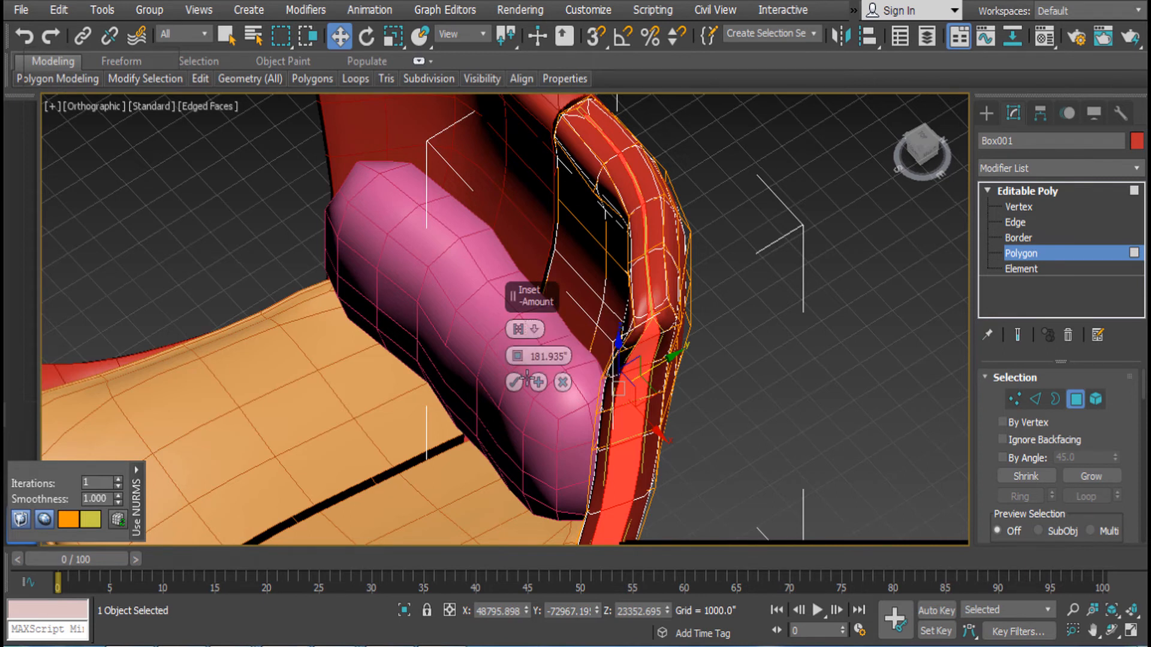
left_click(558, 386)
middle_click_drag(739, 369, 773, 375, "alt")
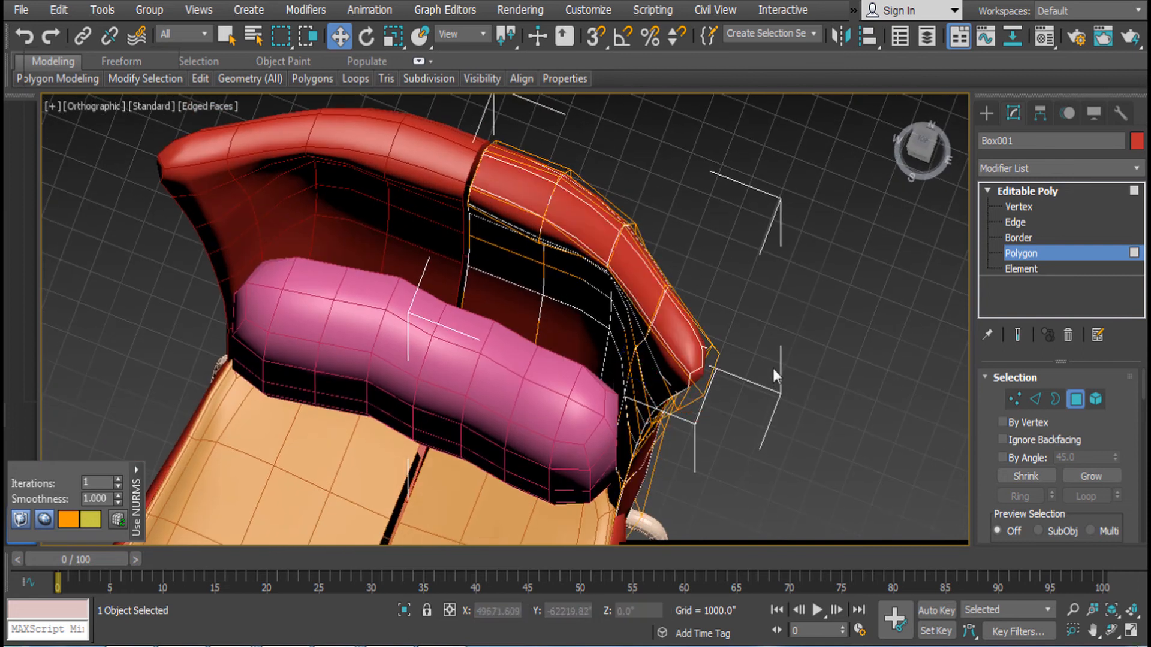
Leave polygon editing on the backrest and select the pillow, framing it from the front
left_click(1063, 192)
left_click(779, 241)
left_click(603, 280)
middle_click_drag(699, 333, 713, 290, "alt")
left_click(709, 367)
scroll(701, 371, "down", 2)
left_click(598, 385)
middle_click_drag(617, 443, 625, 329)
scroll(620, 301, "down", 2)
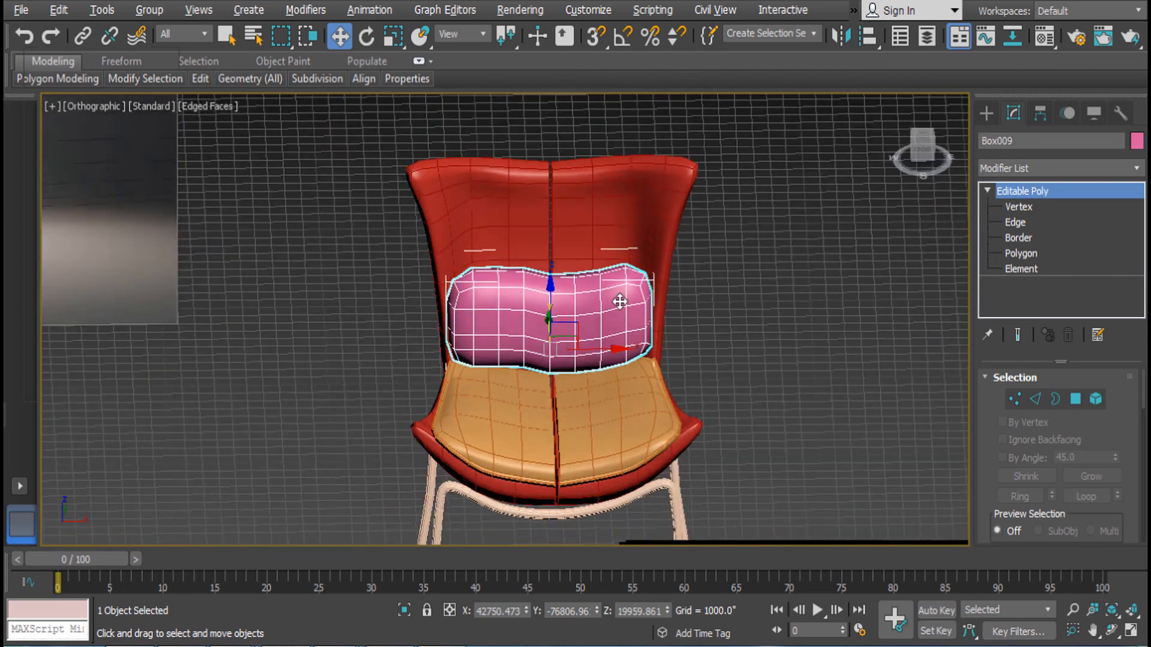
scroll(620, 301, "up", 3)
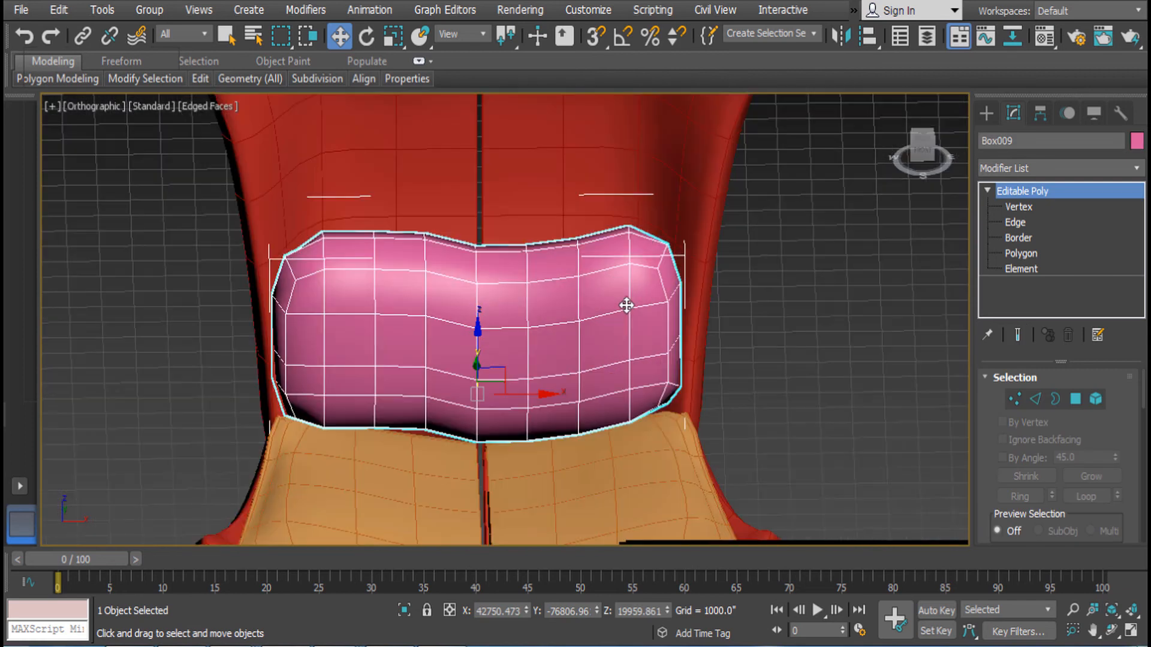
Move the pillow's centre vertex column slightly along the Y axis toward the backrest, and leave vertex editing
left_click(1027, 206)
middle_click_drag(646, 357, 495, 364, "alt")
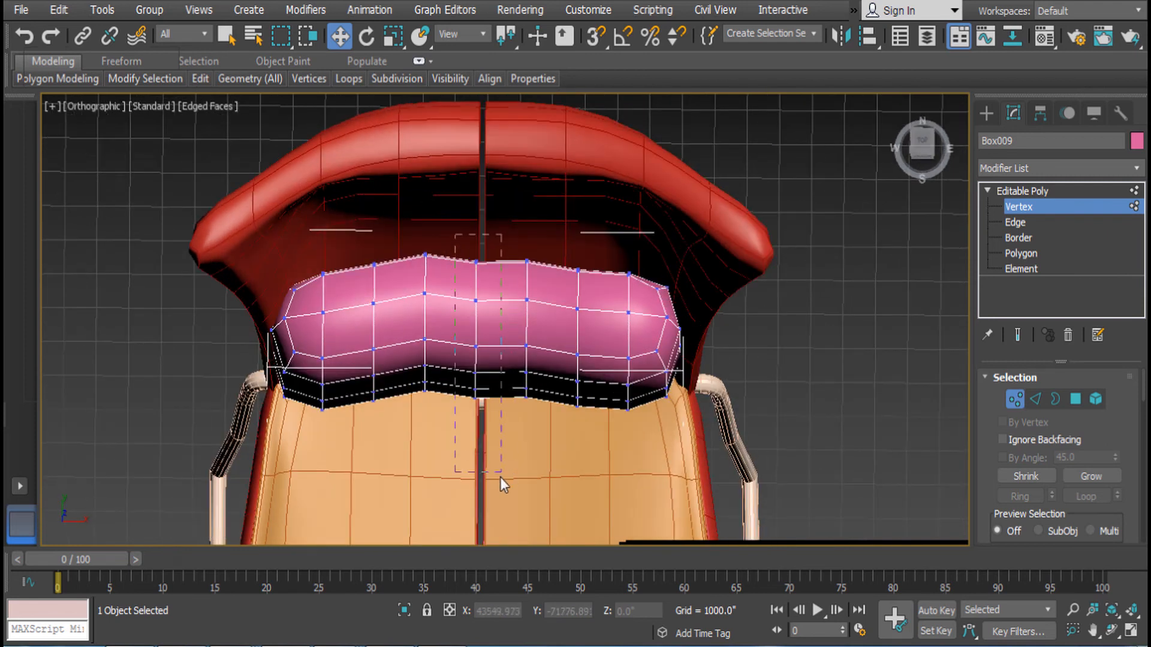
left_click_drag(499, 477, 501, 473)
left_click_drag(474, 262, 473, 256)
middle_click_drag(556, 323, 579, 270, "alt")
left_click(1027, 191)
left_click(764, 271)
left_click(555, 295)
Move the right seat cushion's inner-edge vertices along the X axis to close the gap to the left cushion
scroll(575, 312, "down", 5)
middle_click_drag(616, 331, 637, 367, "alt")
left_click(616, 431)
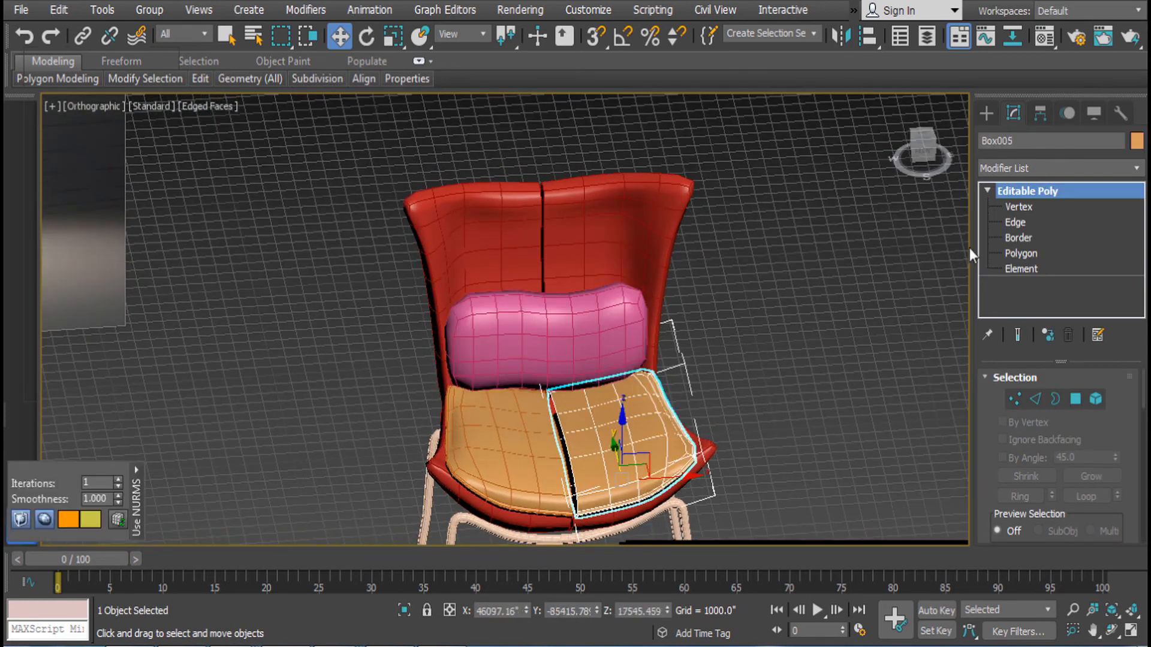
left_click(1018, 206)
mouse_move(547, 333)
middle_mouse_down("alt")
mouse_move(537, 311)
mouse_move(567, 335)
middle_mouse_up("alt")
left_click_drag(591, 579, 592, 581)
key("e")
key("w")
left_click_drag(642, 443, 635, 441)
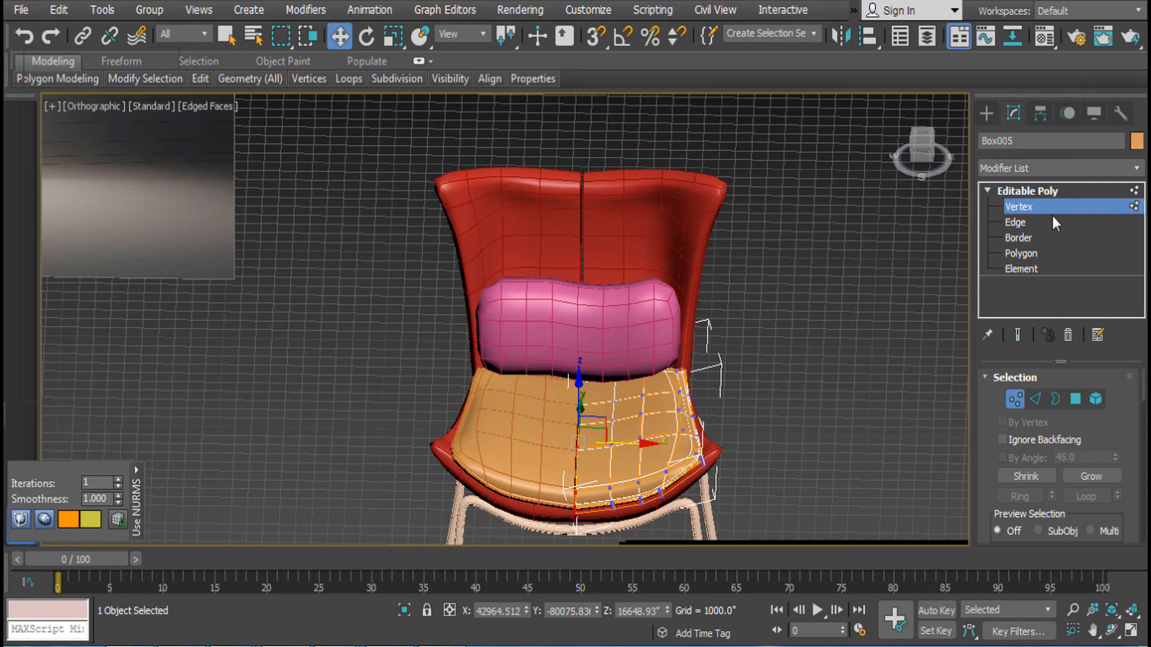
left_click(1052, 195)
left_click(765, 314)
middle_click_drag(711, 350, 710, 496, "alt")
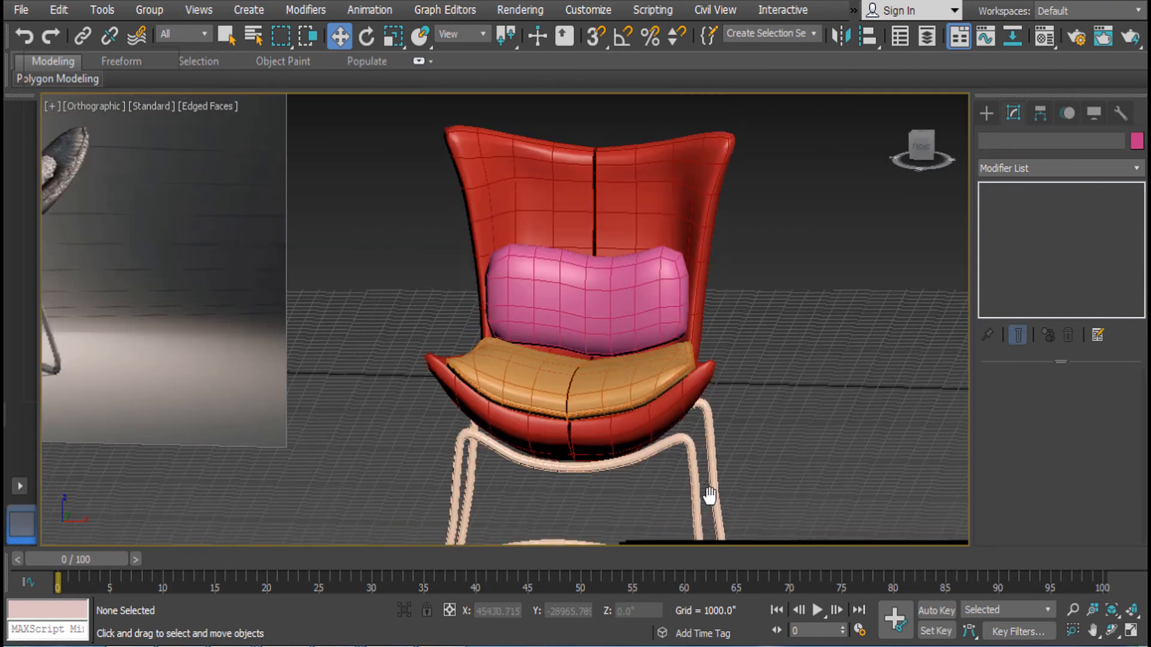
Move the leg frame along the Y axis toward the seat's front so it sits under the seat
middle_click_drag(663, 403, 613, 312)
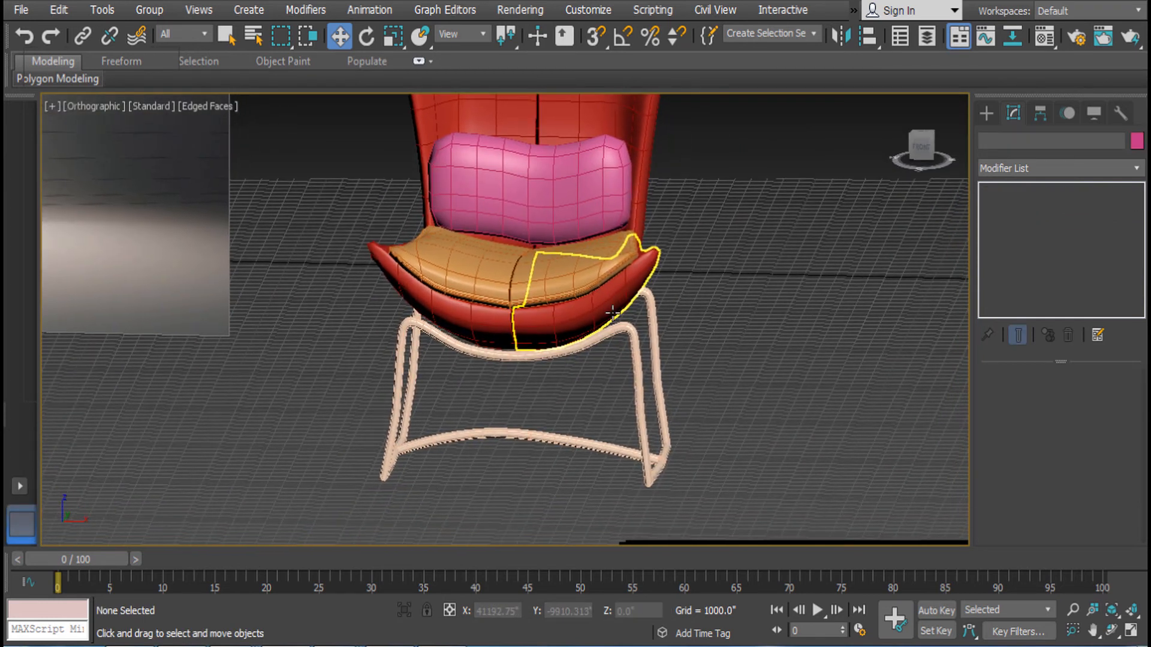
left_click(644, 347)
middle_click_drag(643, 347, 781, 339, "alt")
key("e")
key("w")
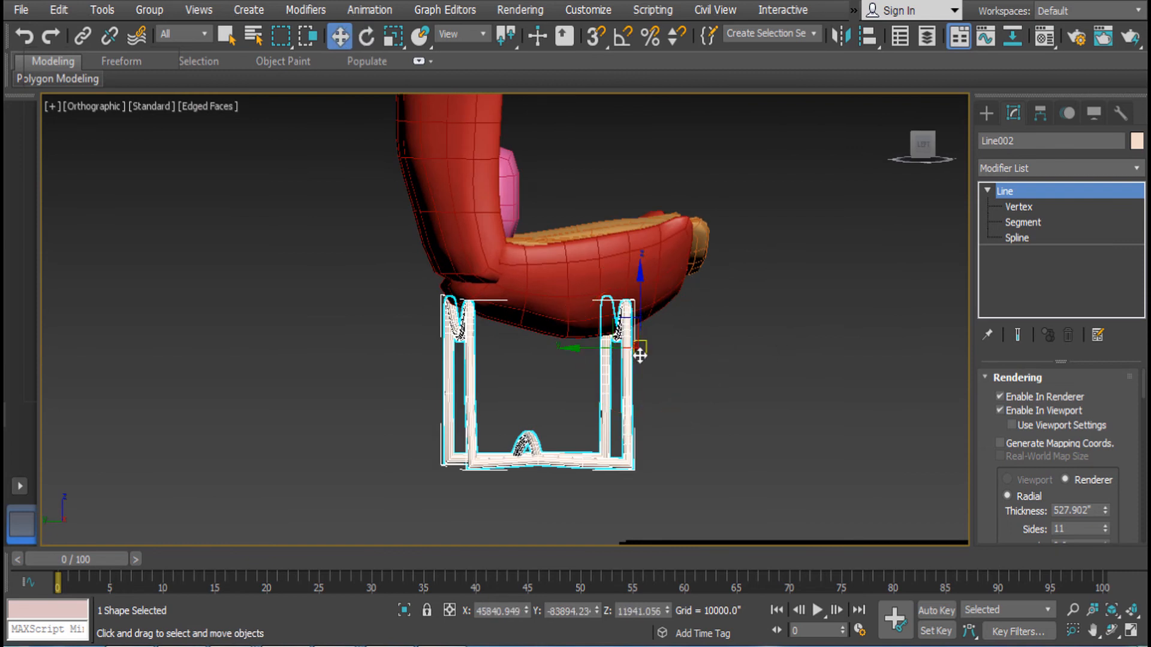
left_click_drag(581, 348, 642, 340)
mouse_move(696, 325)
middle_mouse_down("alt")
mouse_move(695, 379)
mouse_move(688, 330)
mouse_move(693, 343)
middle_mouse_up("alt")
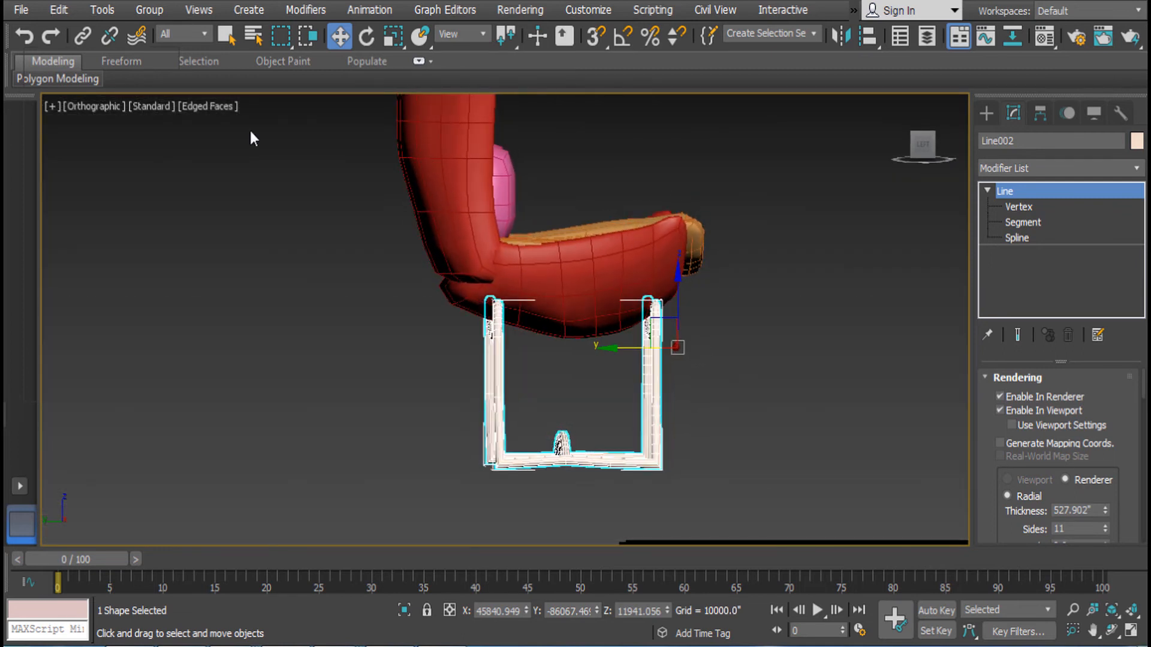
Switch the viewport to Perspective, hide its grid and turn the view to the chair's front
left_click(97, 106)
left_click(141, 170)
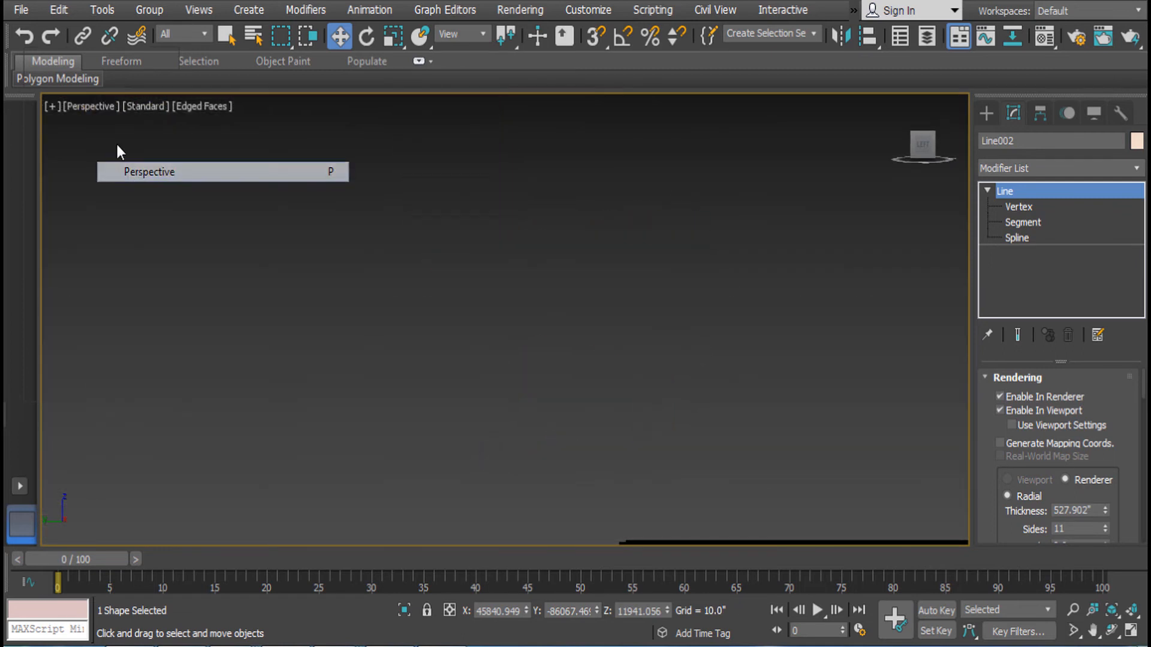
left_click(52, 107)
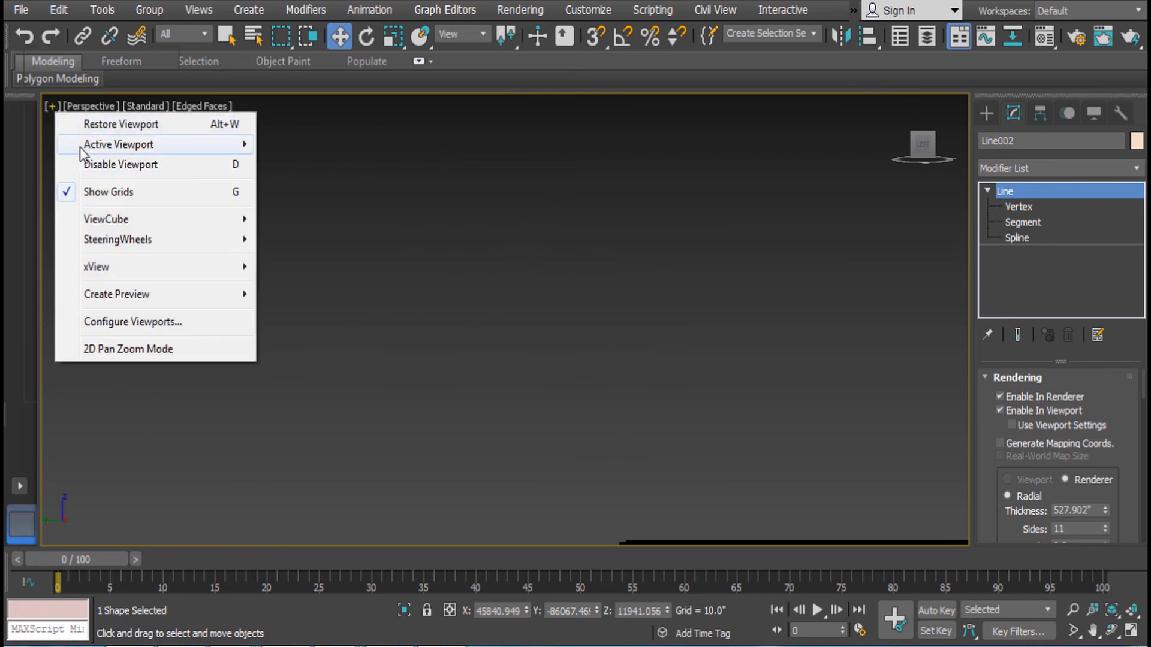
left_click(105, 193)
scroll(718, 342, "down", 3)
middle_click_drag(704, 354, 527, 413, "alt")
Turn off NURMS smoothing on the backrest's right half and select that half again
left_click(730, 223)
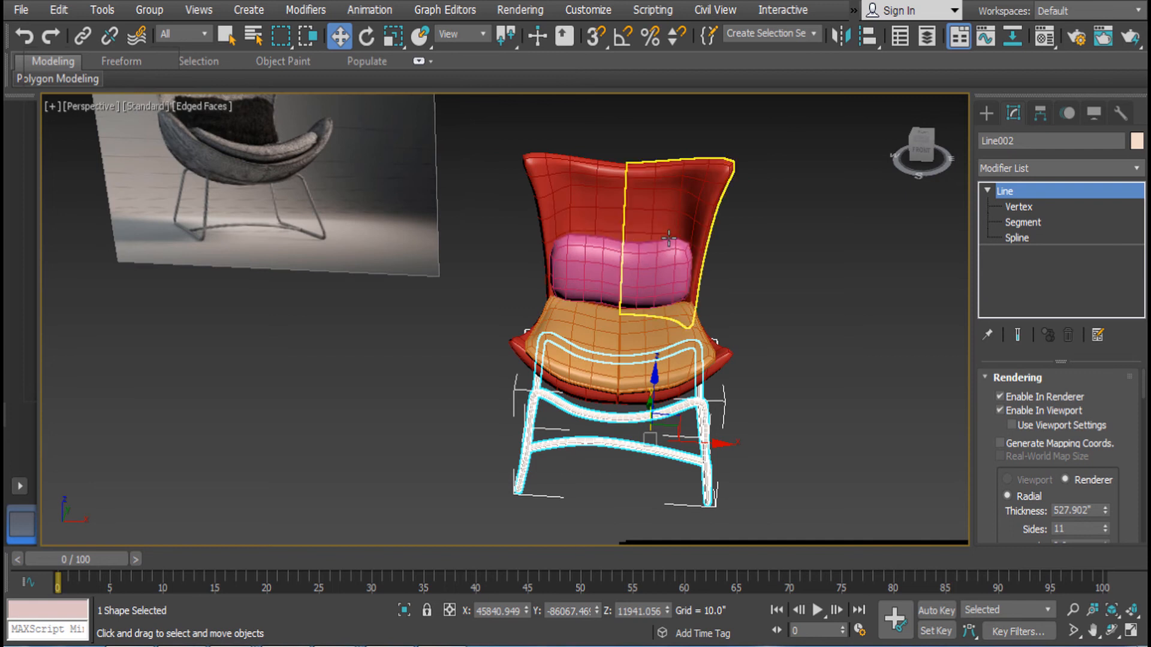
left_click_drag(730, 223, 737, 329)
scroll(721, 333, "up", 5)
scroll(721, 334, "down", 6)
middle_click_drag(663, 288, 684, 261, "alt")
right_click(685, 262)
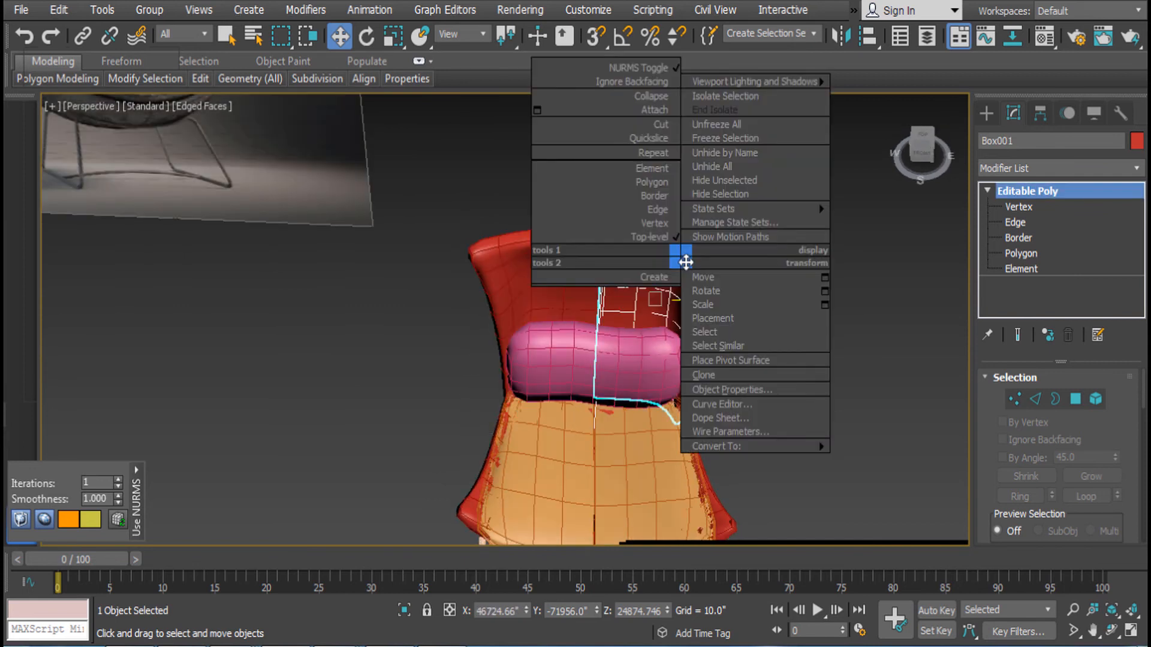
left_click(639, 68)
left_click(585, 183)
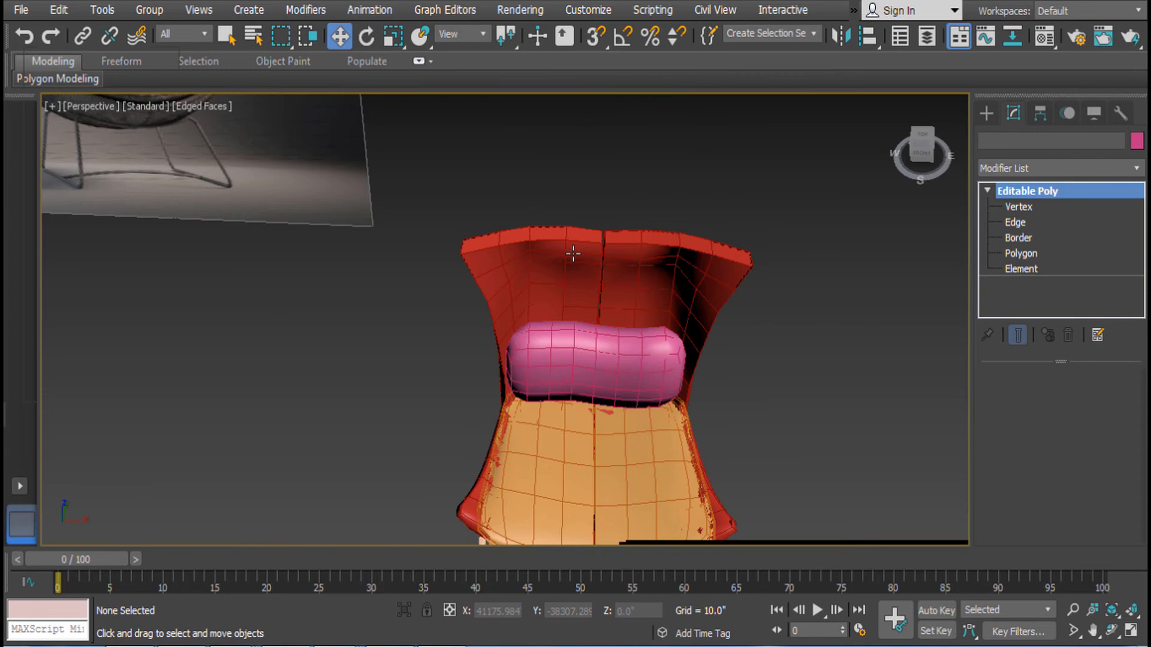
left_click(582, 252)
left_click(663, 264)
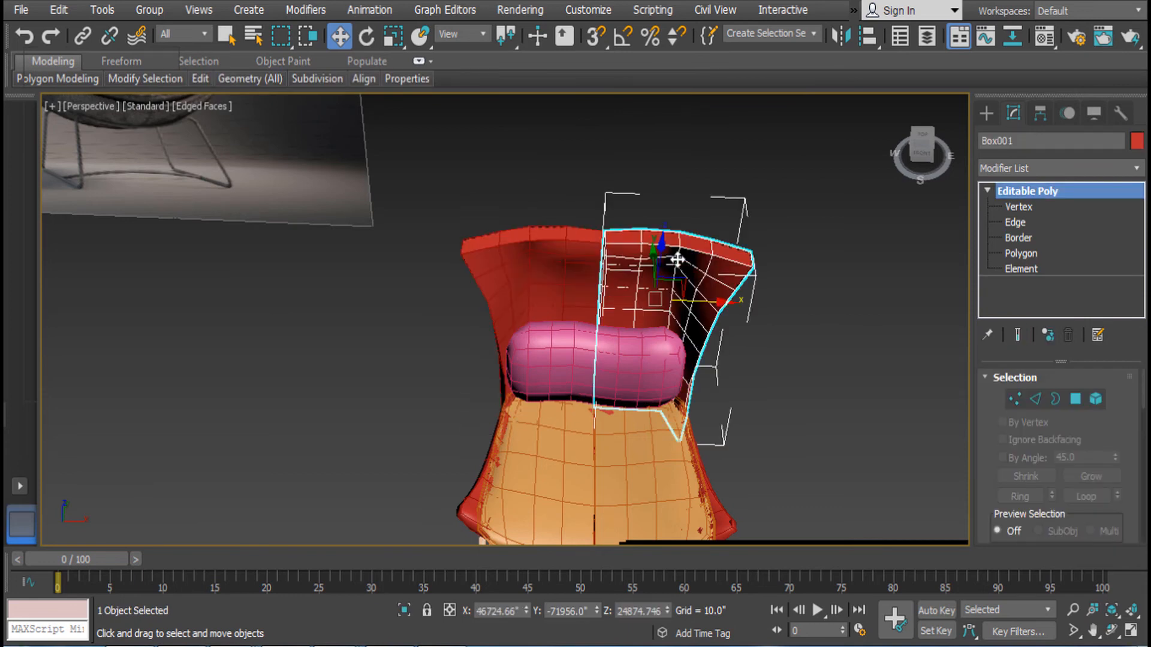
Delete the backrest's left half and select its right half again
left_click(488, 288)
key("Delete")
left_click(707, 289)
In the Front view, move the right half's pivot along the X axis to its inner edge at the chair's centreline
key("f")
key("z")
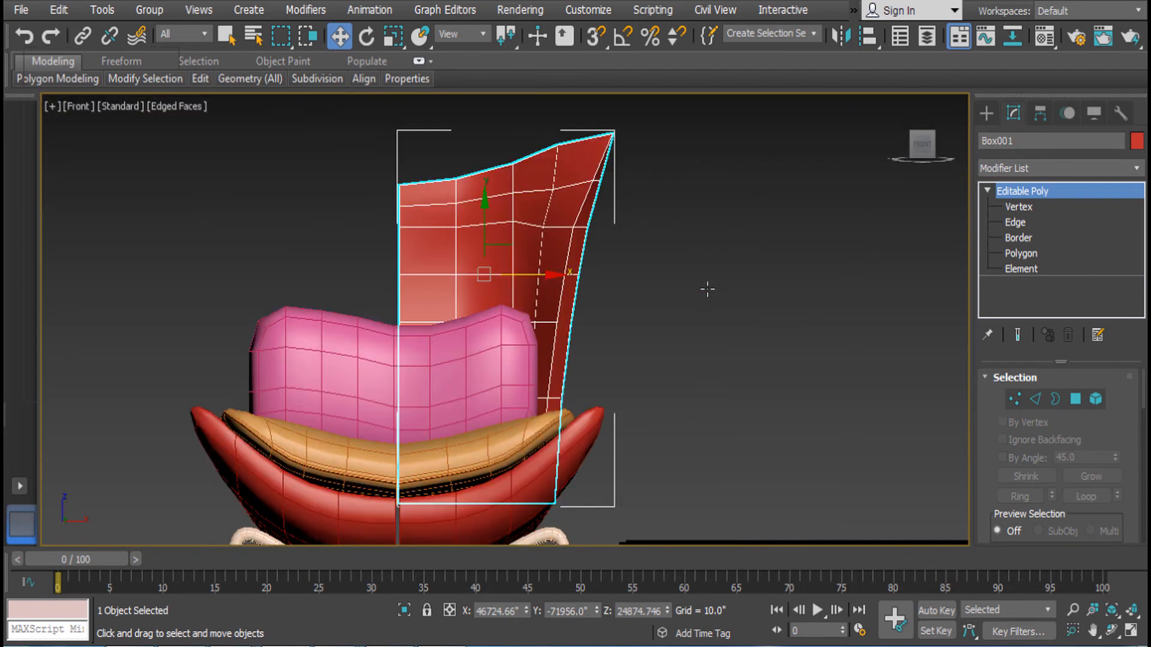
middle_click_drag(707, 289, 710, 321)
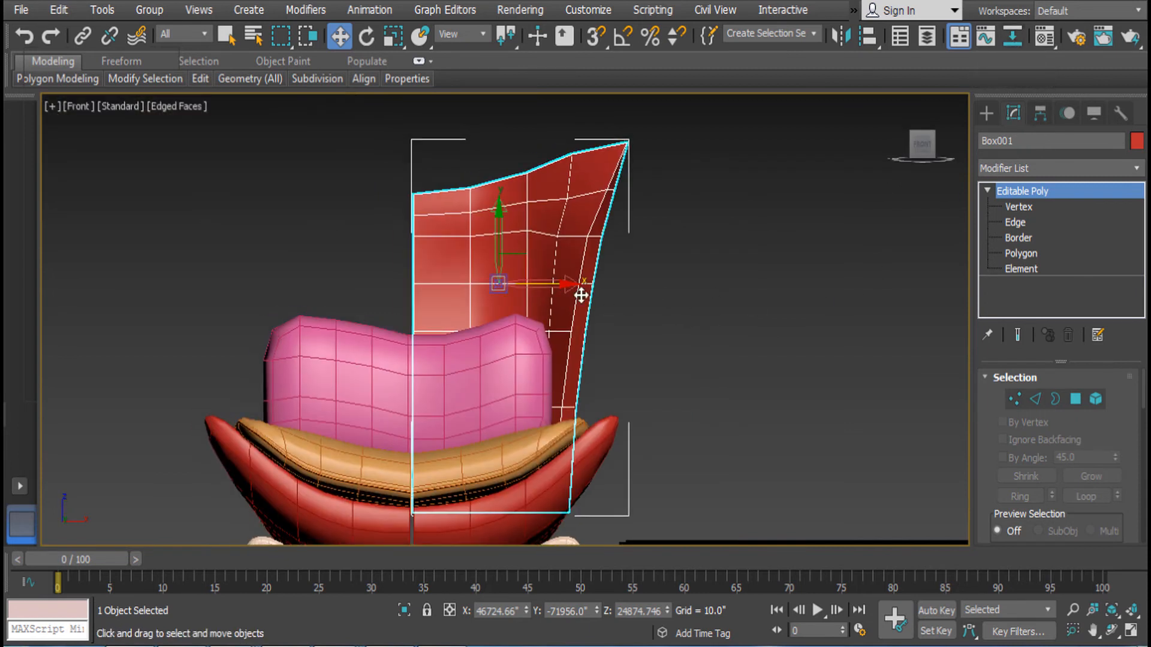
left_click_drag(563, 284, 481, 282)
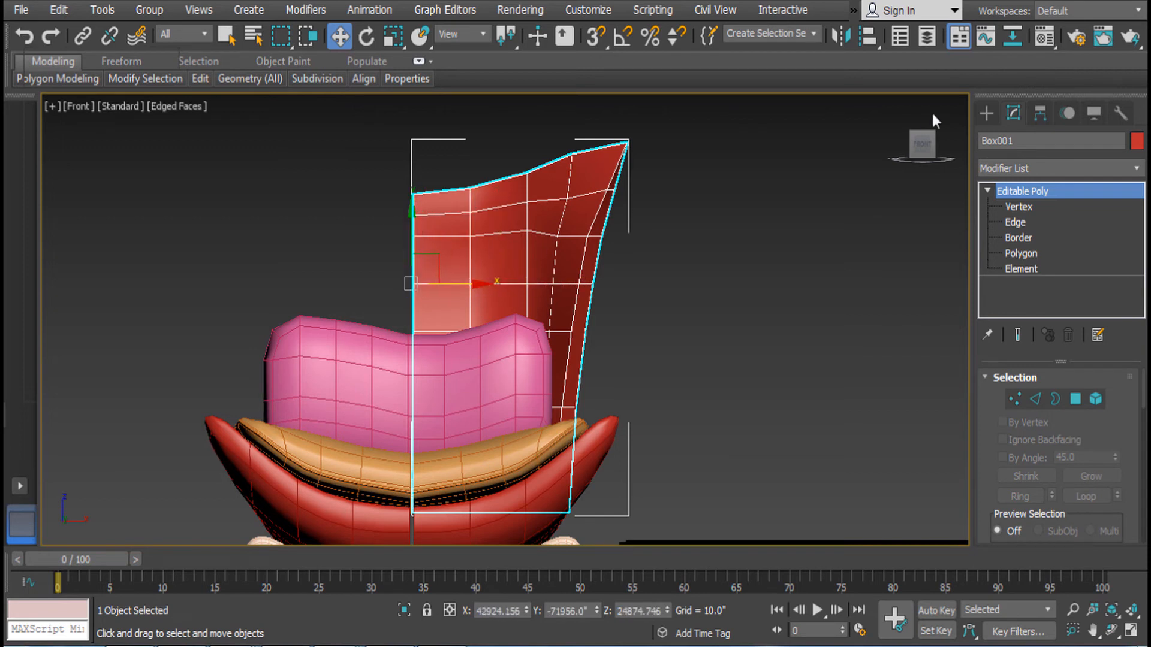
Mirror the backrest's right half along the X axis as a copy that forms the left half
left_click(842, 36)
left_click_drag(573, 154, 640, 152)
left_click(604, 467)
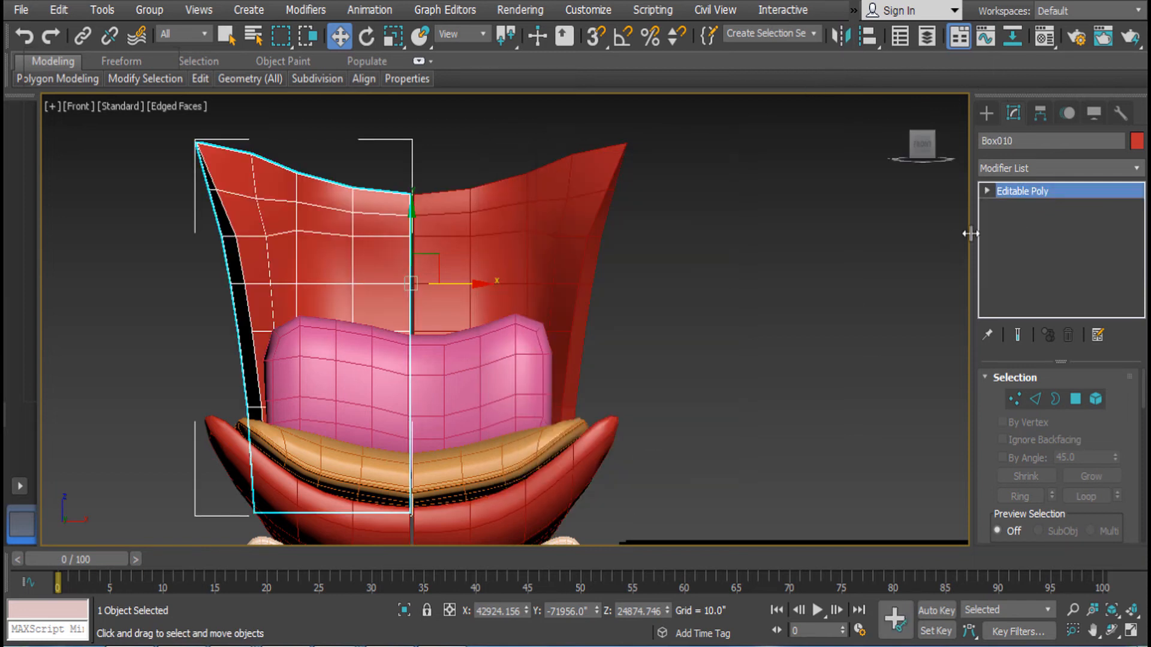
Attach the mirrored left half to the backrest's right half to make one object
left_click(586, 220)
right_click(585, 221)
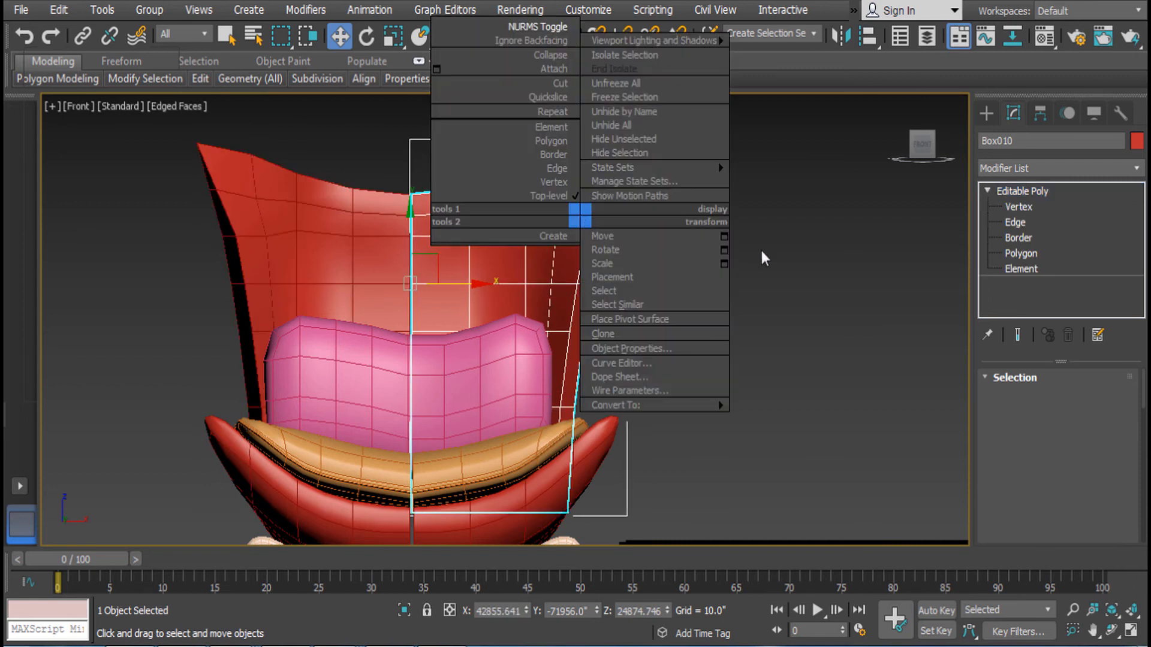
left_click(760, 247)
left_click(605, 211)
right_click(604, 211)
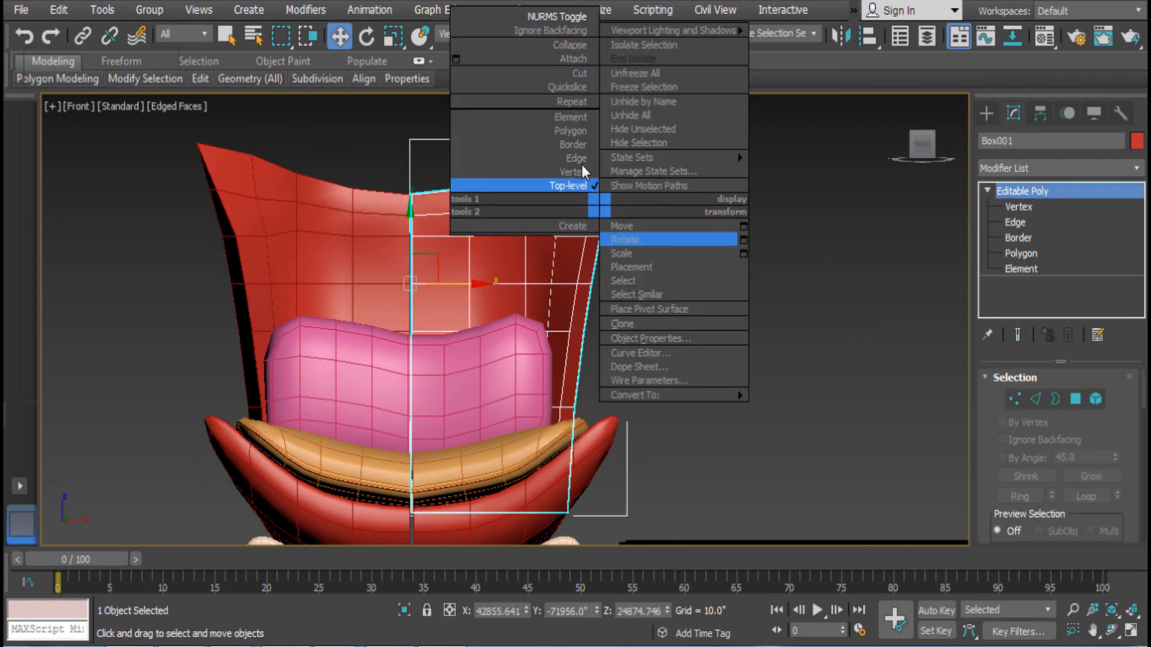
left_click(564, 59)
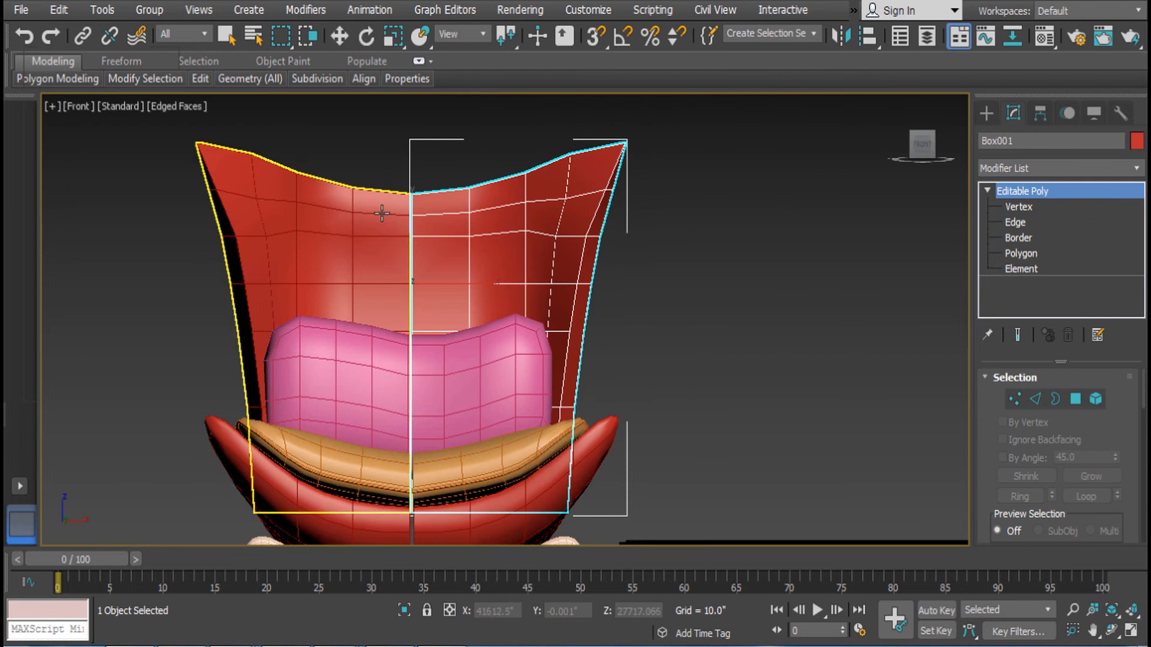
left_click(386, 211)
Try to weld the backrest's centreline vertices in wireframe display with a weld threshold of 0.14"
left_click(1024, 210)
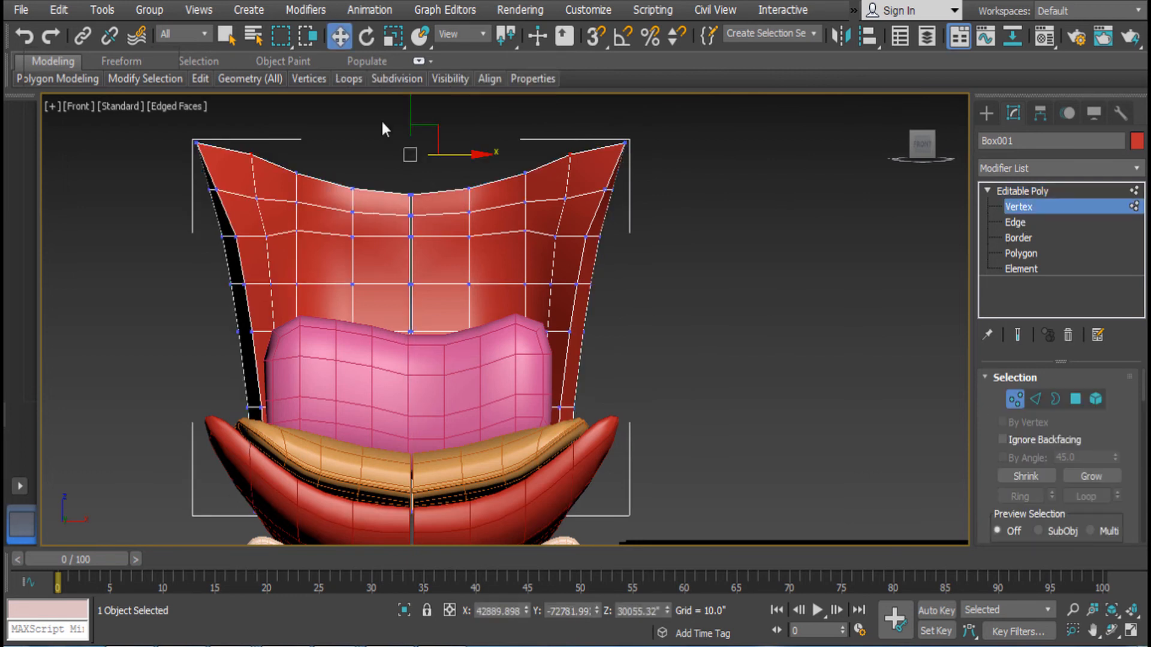
key("w")
key("r")
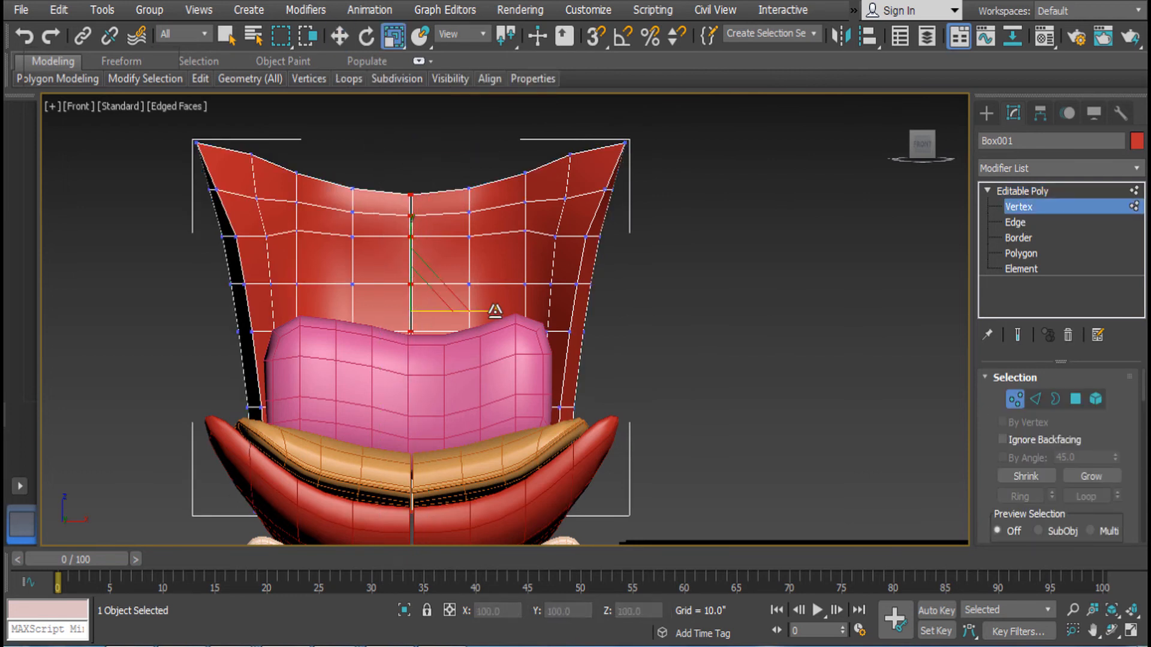
key("F3")
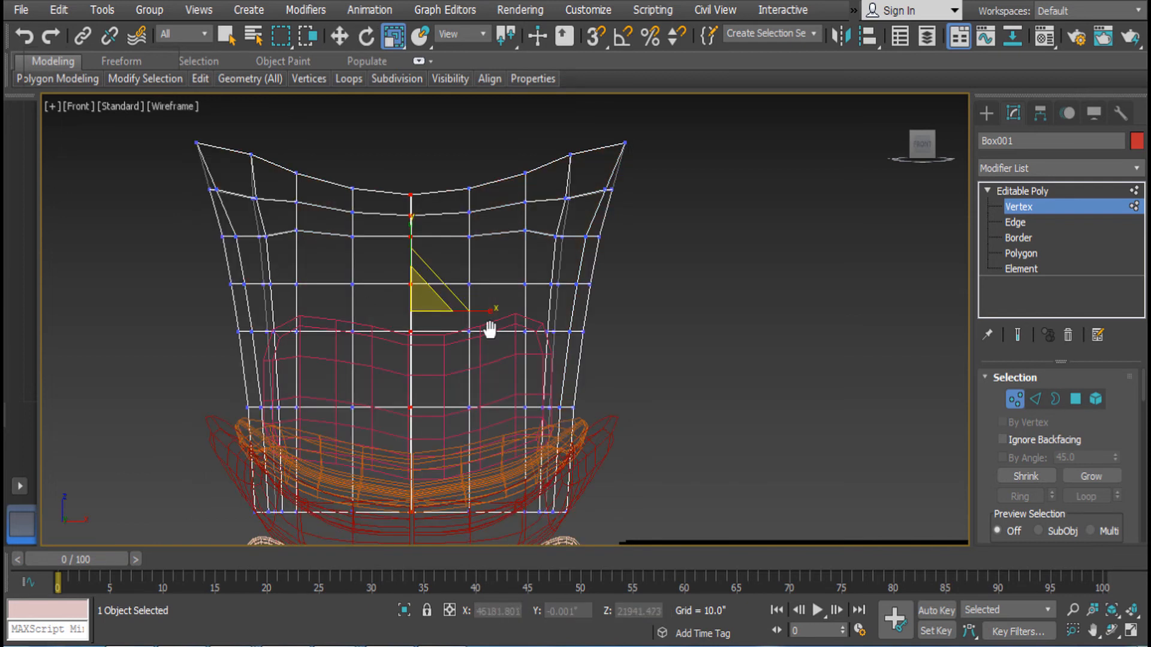
scroll(494, 267, "down", 2)
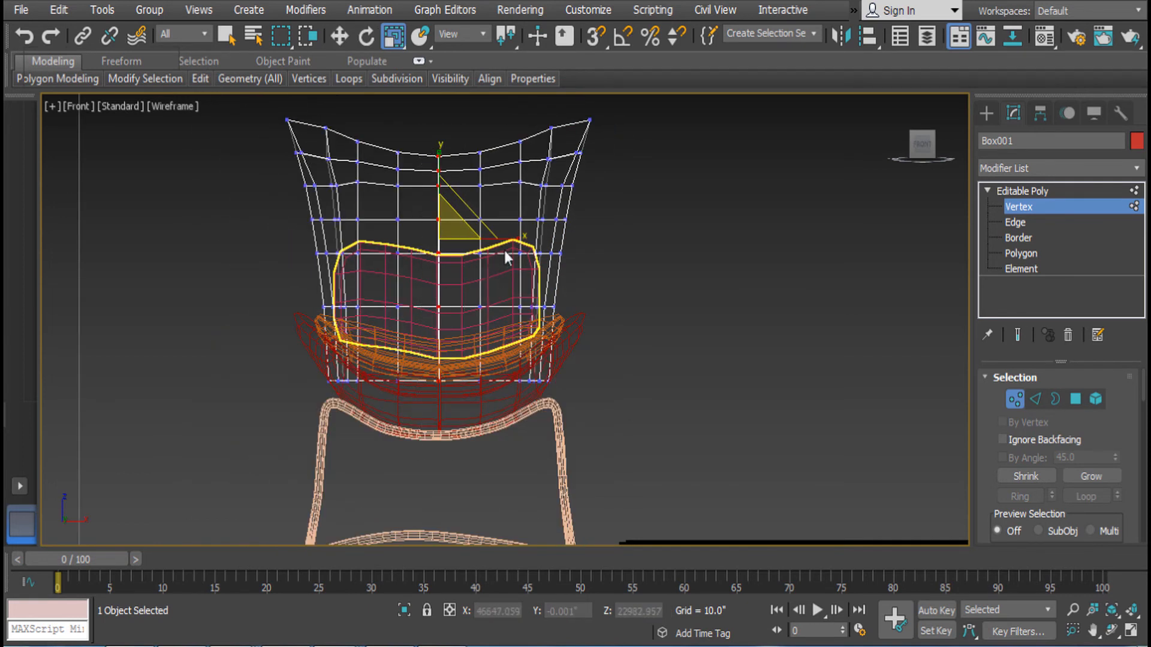
scroll(475, 274, "up", 4)
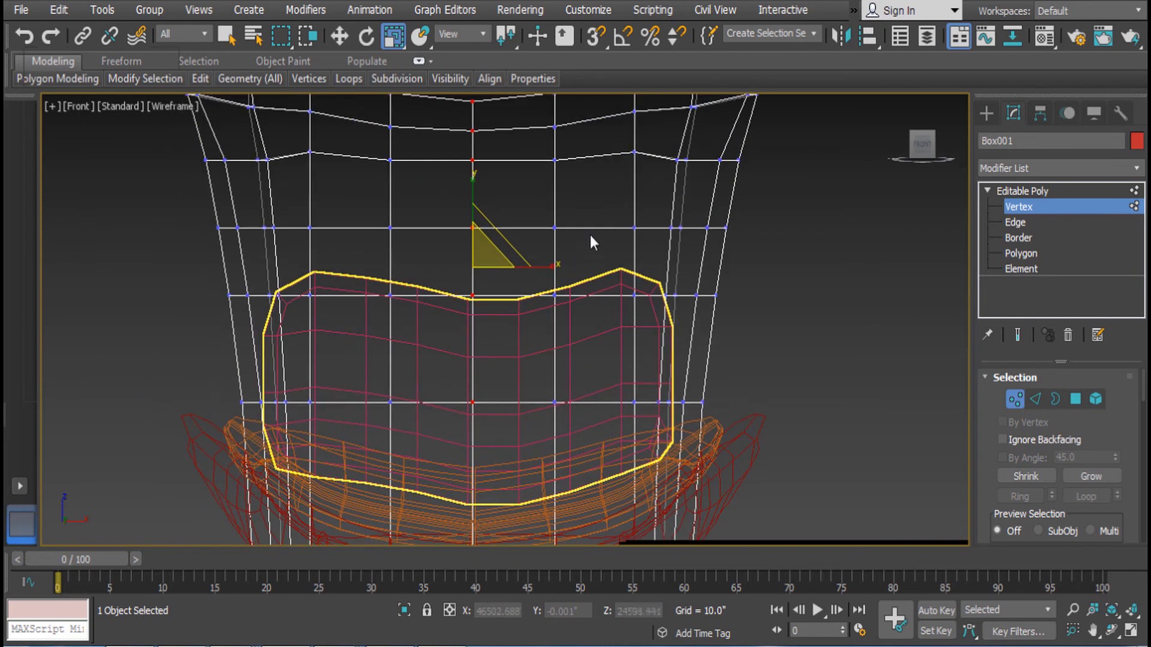
right_click(587, 232)
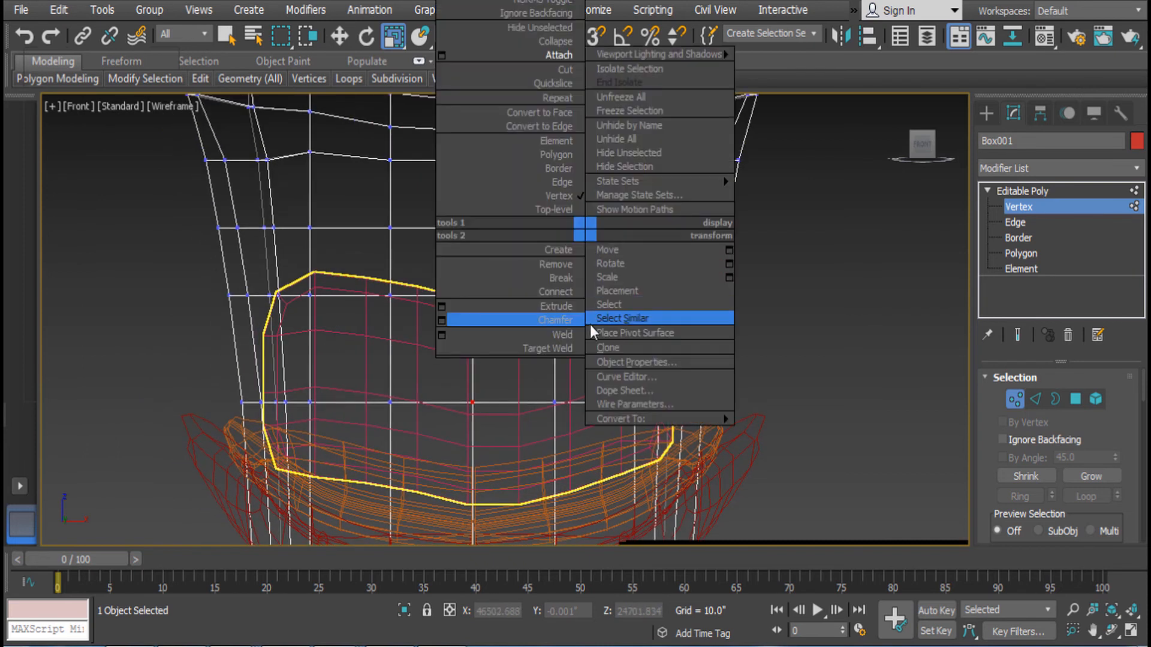
left_click(440, 334)
middle_click_drag(441, 329, 443, 350)
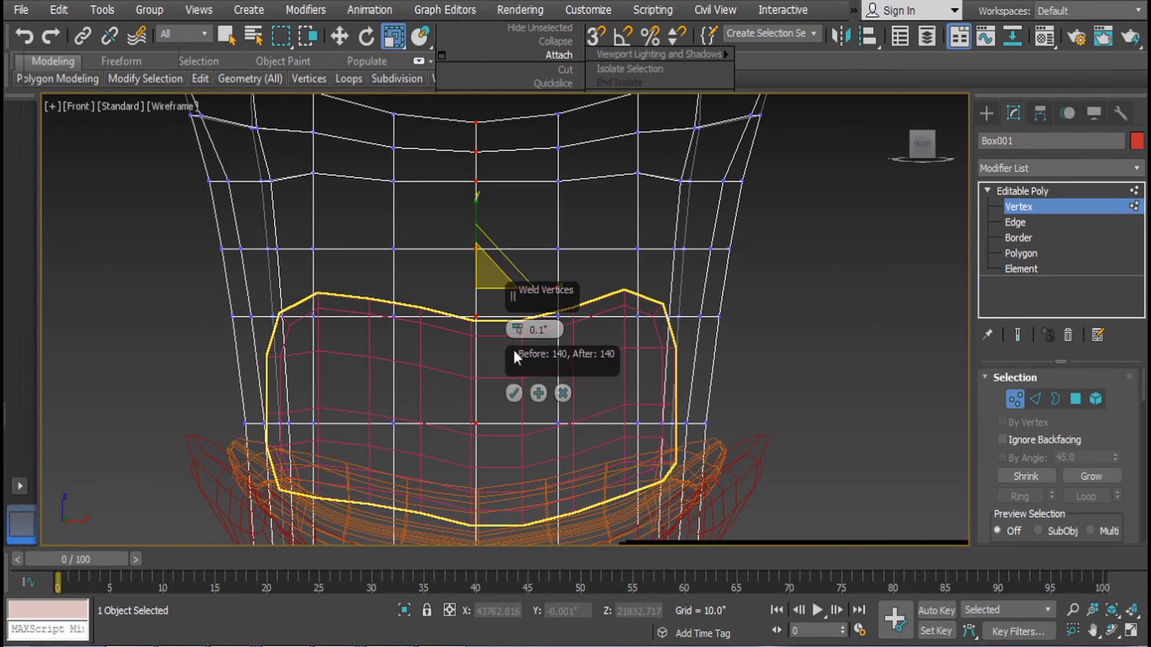
left_click_drag(517, 330, 516, 377)
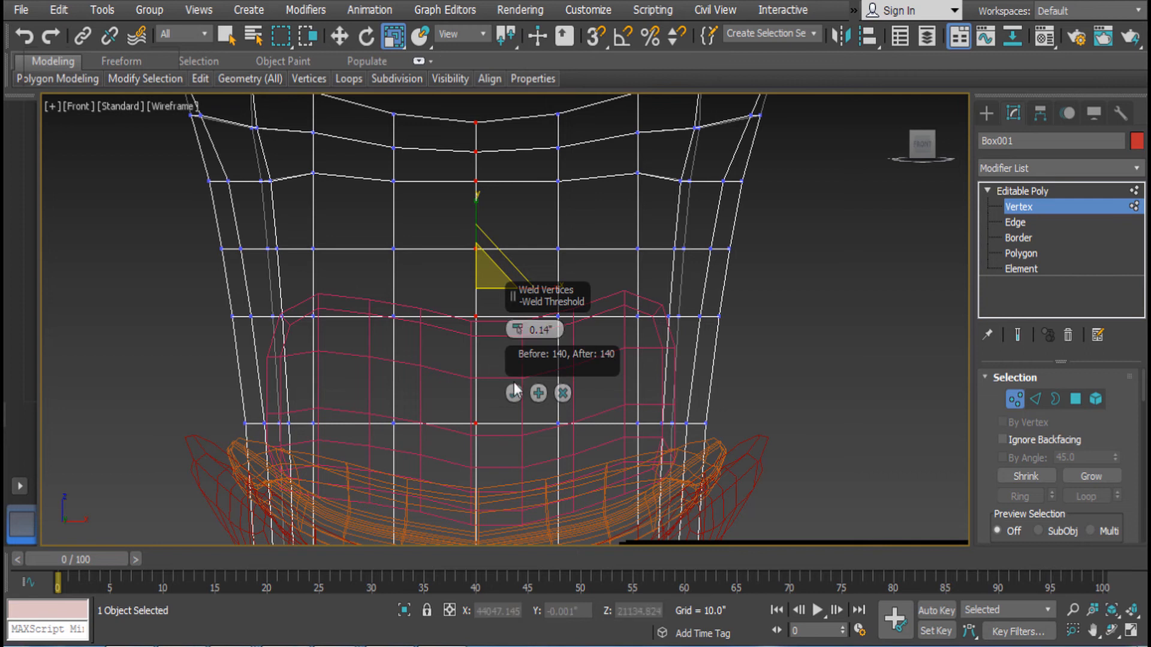
left_click(514, 392)
Leave vertex editing, turn on NURMS smoothing for the joined backrest and display the model shaded without edges
scroll(512, 372, "down", 4)
middle_click_drag(512, 339, 546, 324, "alt")
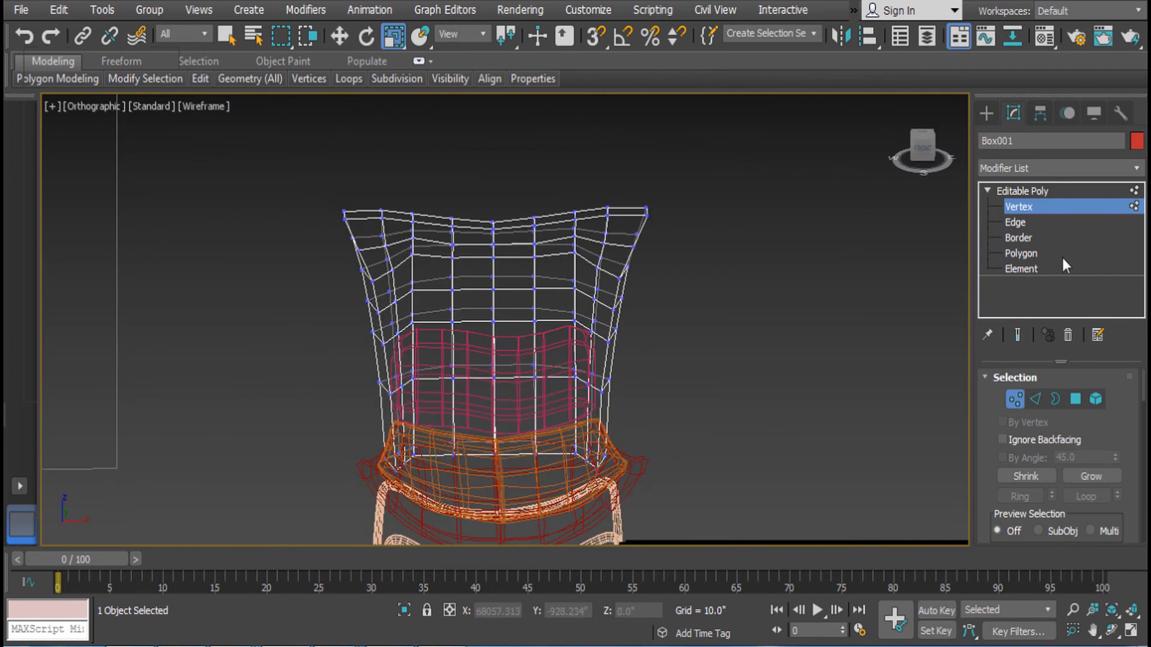
left_click(1033, 191)
right_click(597, 210)
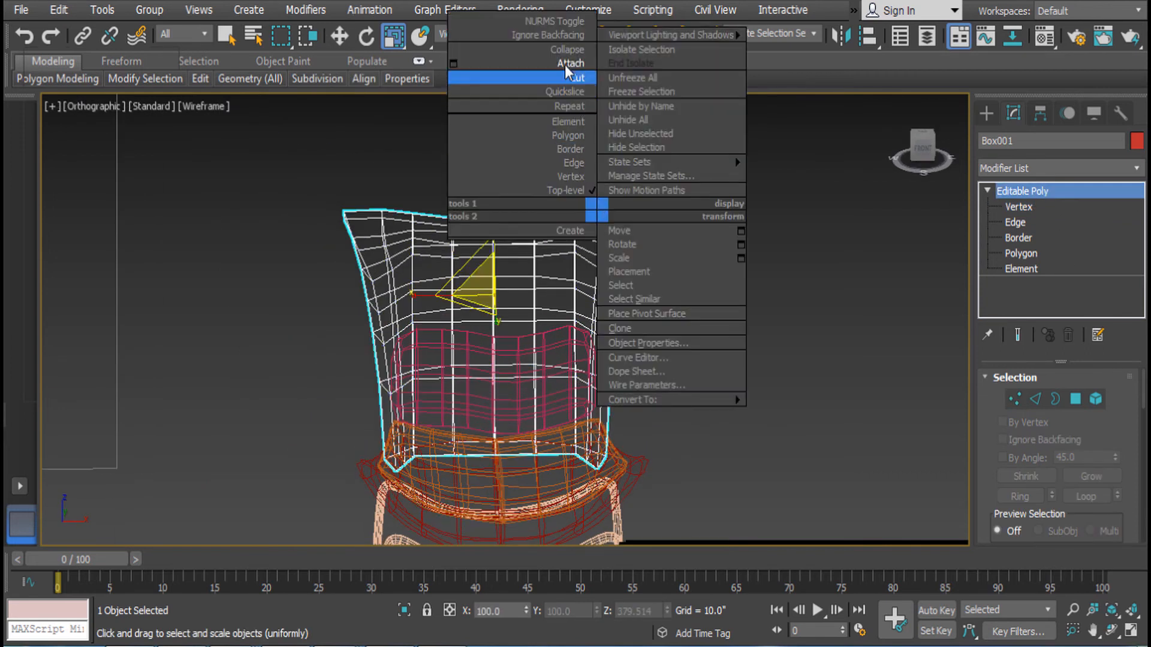
left_click(560, 21)
key("F3")
key("F3")
key("F3")
key("F4")
Examine the smoothed backrest's centre seam along the top edge and above the pillow
left_click(645, 278)
mouse_move(645, 279)
middle_mouse_down()
mouse_move(550, 356)
mouse_move(598, 310)
middle_mouse_up()
left_click(560, 334)
left_click(1019, 207)
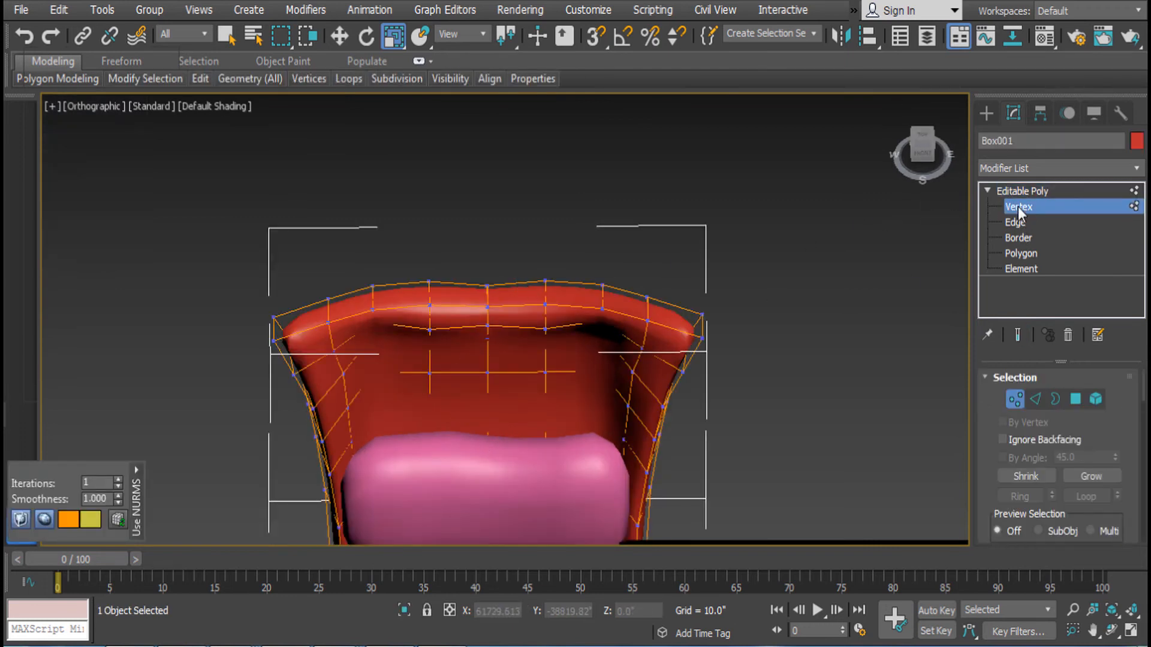
left_click(1022, 191)
left_click(643, 192)
middle_click_drag(520, 414, 521, 303)
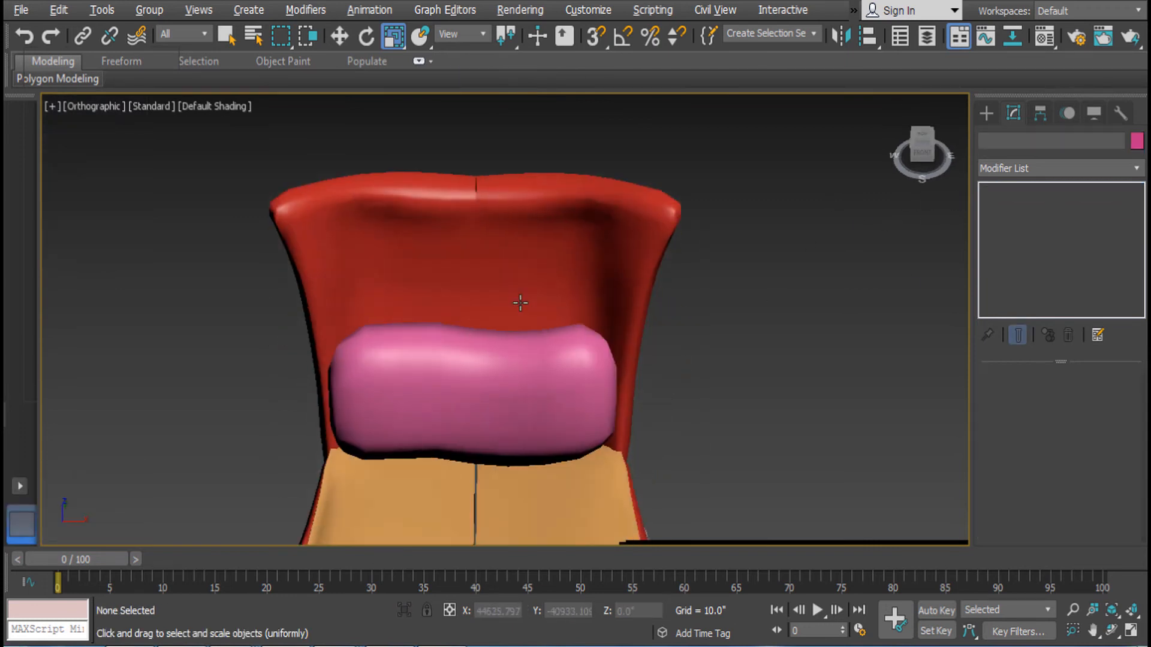
scroll(540, 251, "up", 3)
Try to weld the backrest's centreline vertices again with the weld threshold set to 1.0"
left_click(548, 270)
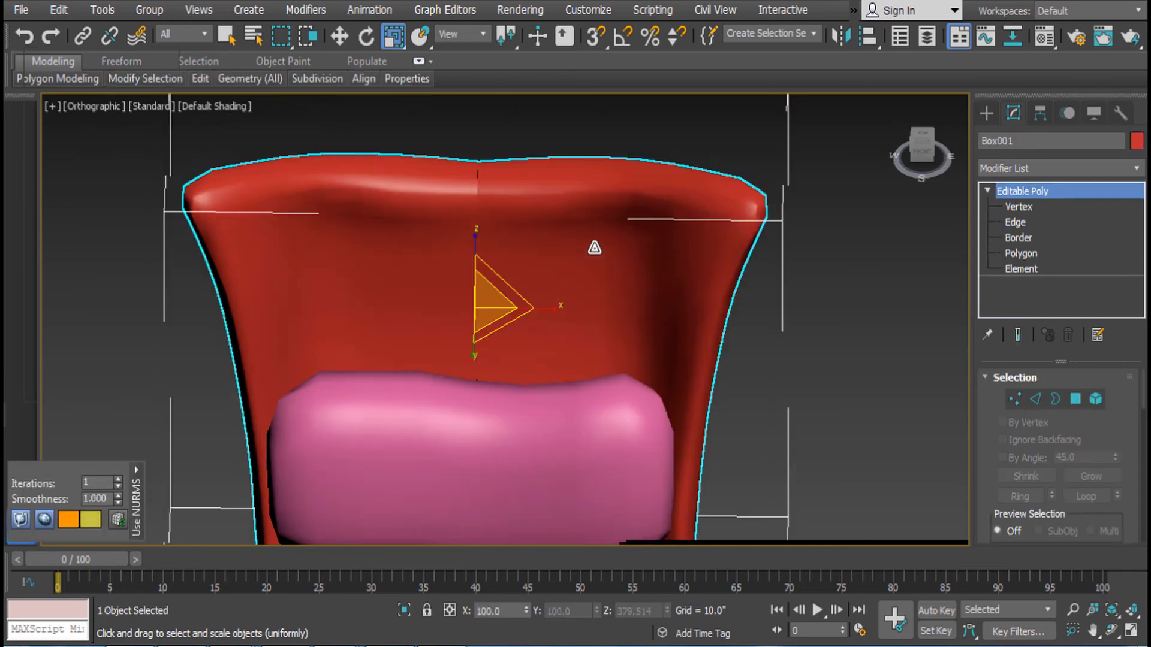
right_click(590, 244)
left_click(1016, 207)
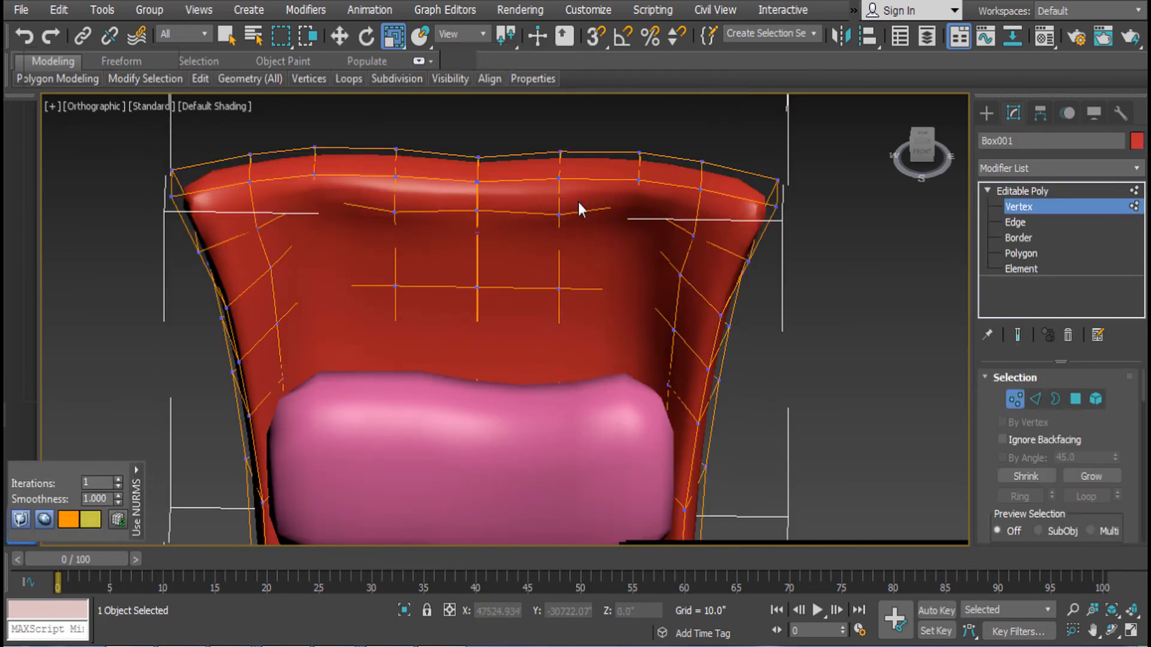
key("F3")
scroll(501, 213, "down", 5)
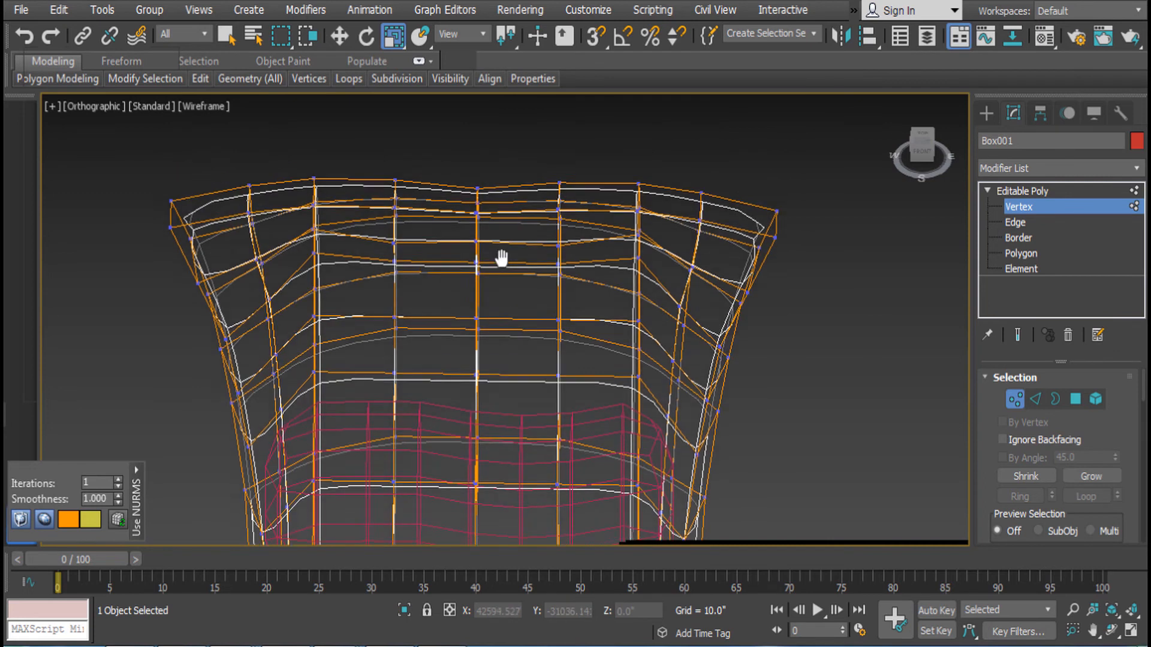
double_click(514, 335)
scroll(511, 351, "up", 4)
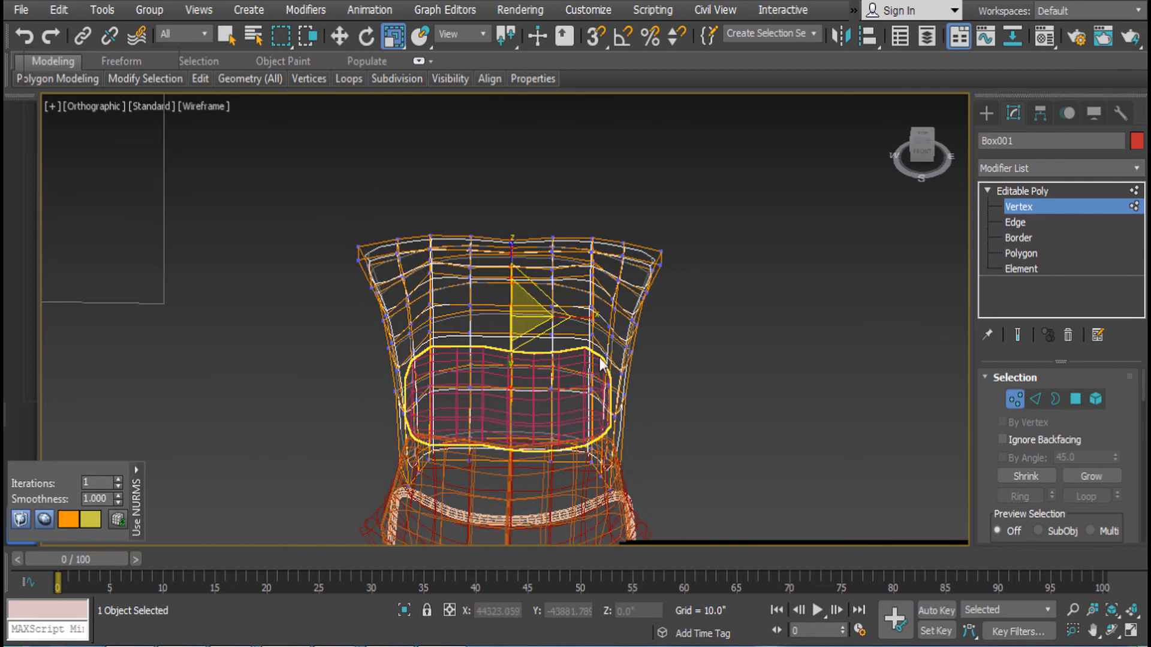
right_click(646, 295)
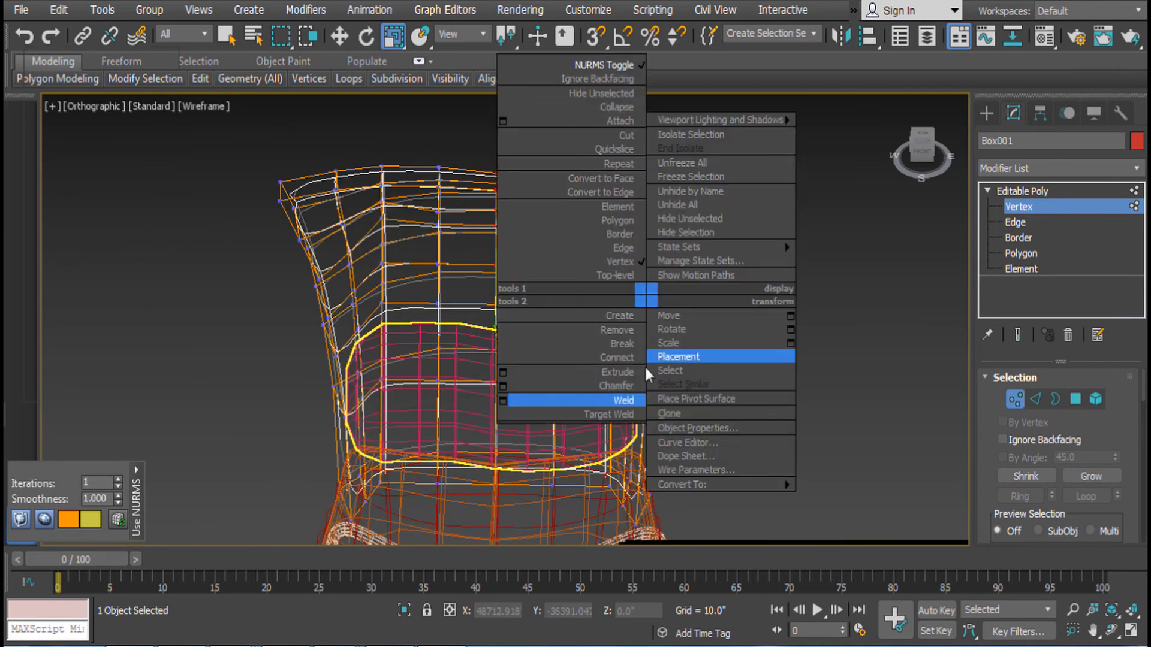
left_click(502, 400)
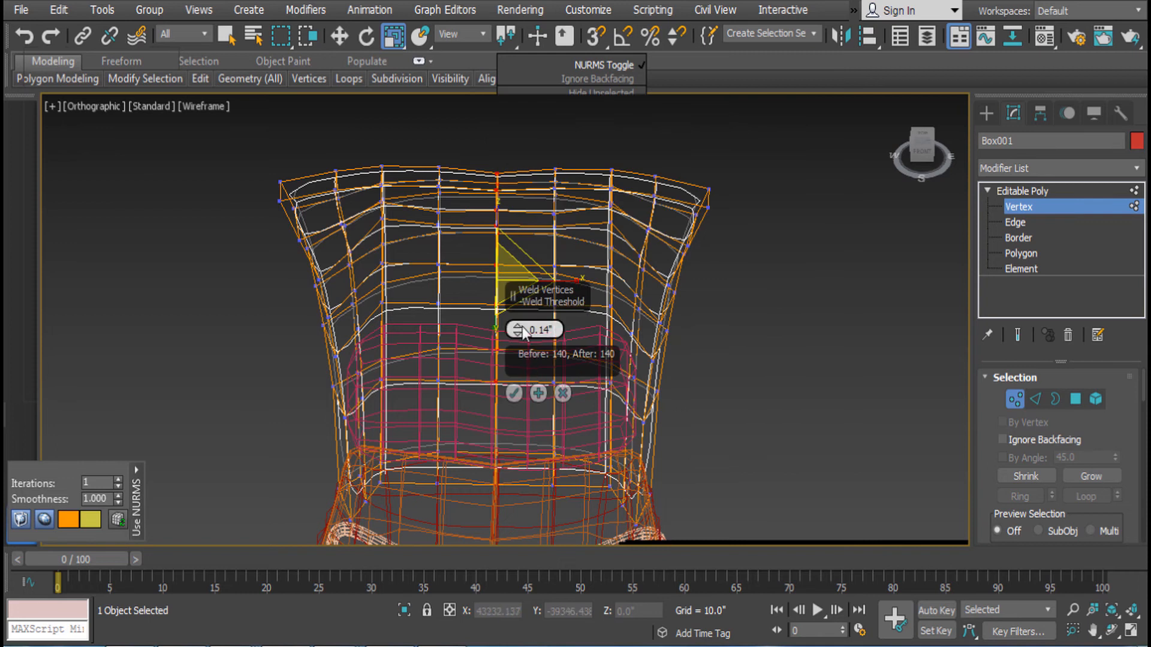
left_click(531, 329)
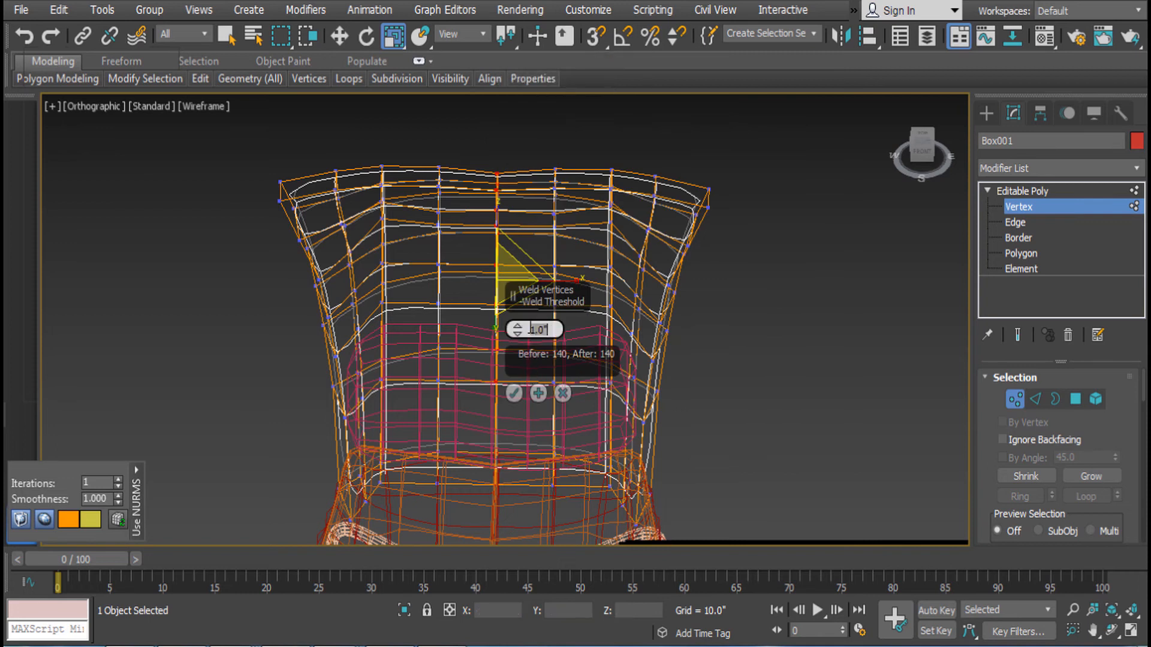
left_click(513, 392)
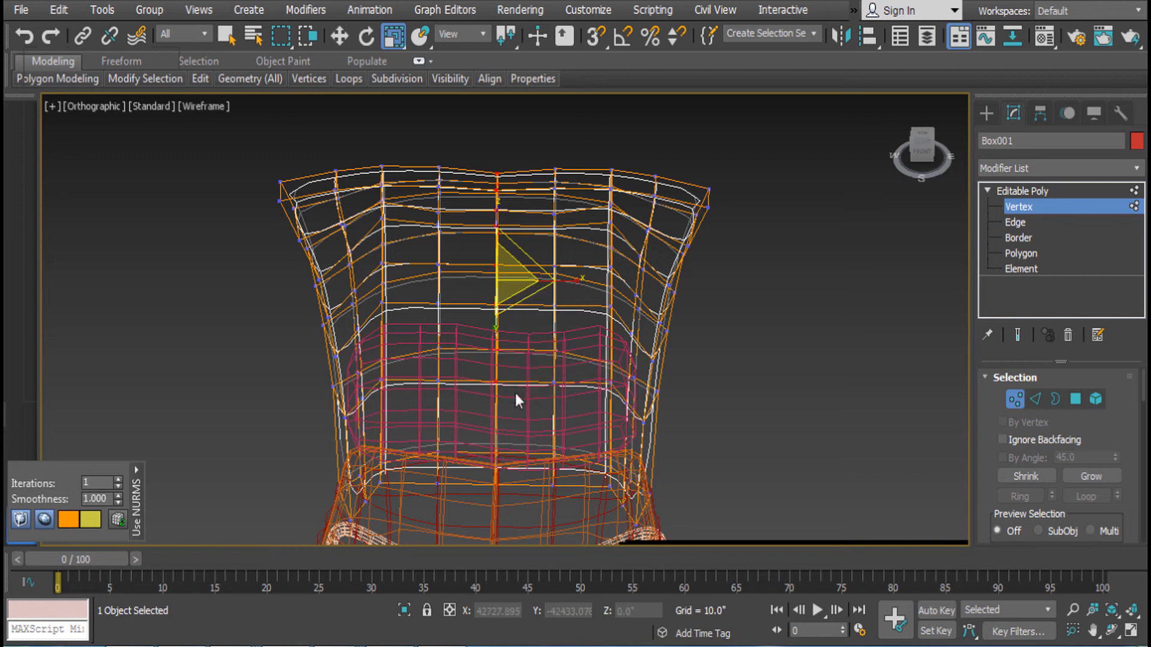
Leave vertex editing, return to shaded display and inspect the backrest's centre seam up close
left_click(1017, 192)
left_click(758, 243)
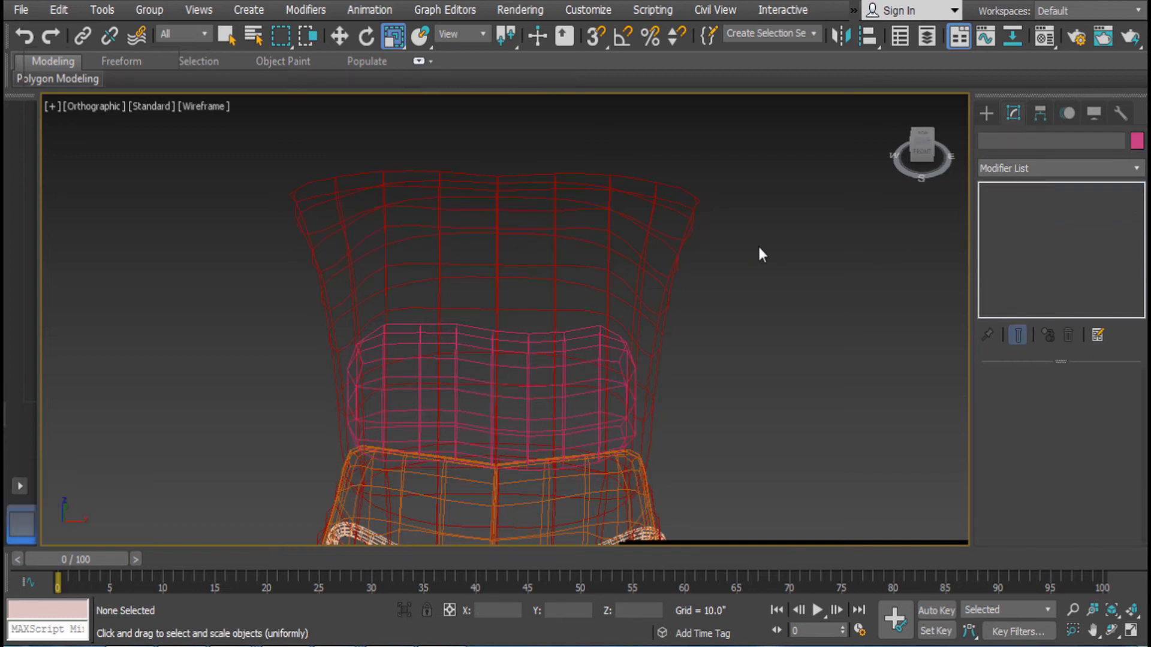
key("F3")
left_click(570, 224)
scroll(609, 336, "up", 6)
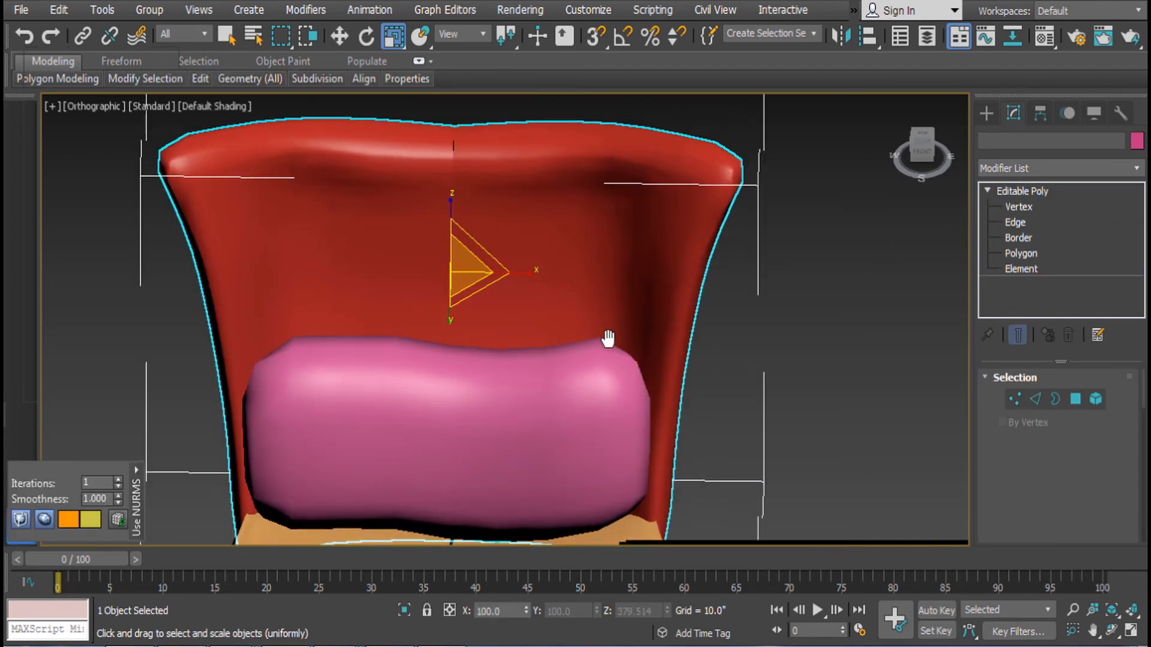
middle_click_drag(609, 346, 591, 316, "alt")
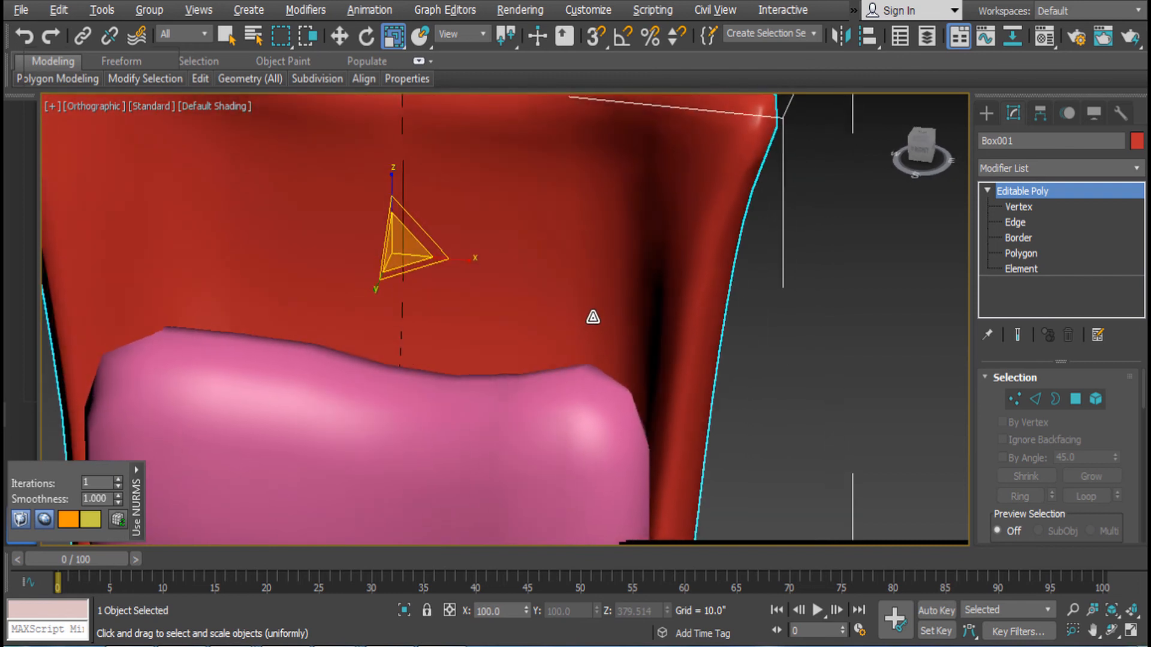
scroll(594, 311, "down", 5)
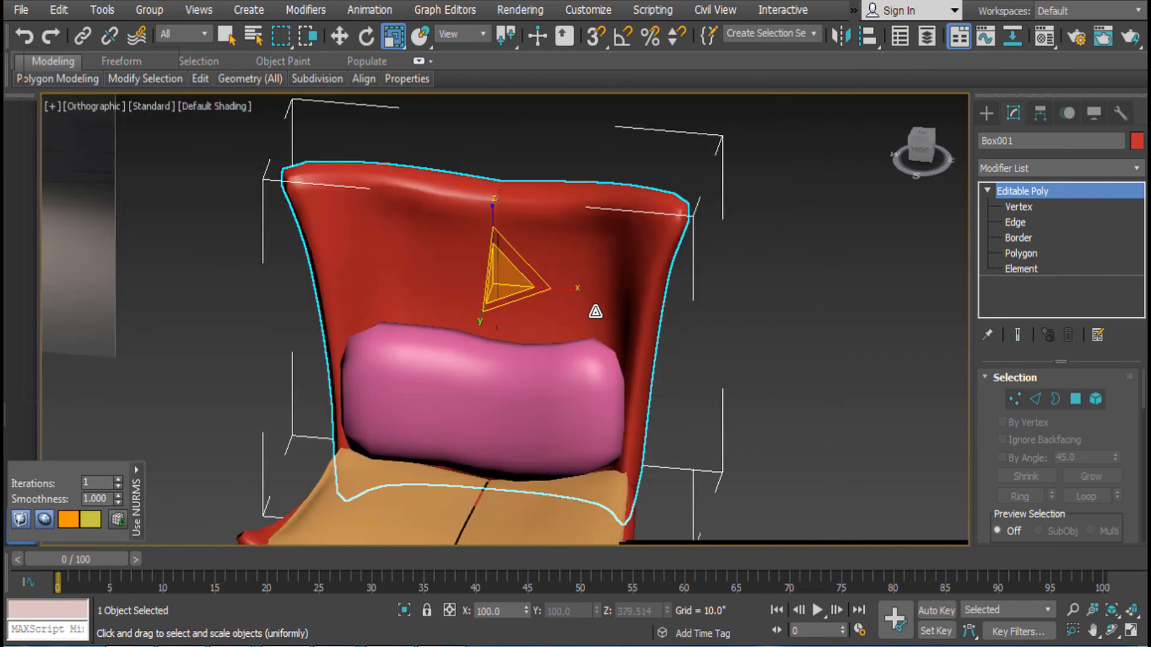
Turn off NURMS smoothing on the joined backrest
right_click(595, 311)
left_click(527, 120)
middle_click_drag(561, 177, 570, 239, "alt")
scroll(570, 240, "up", 3)
middle_click_drag(570, 240, 575, 263)
Weld the backrest's centreline vertices with a weld threshold of 238.604" and leave vertex editing
left_click(1016, 205)
middle_click_drag(498, 255, 542, 344, "alt")
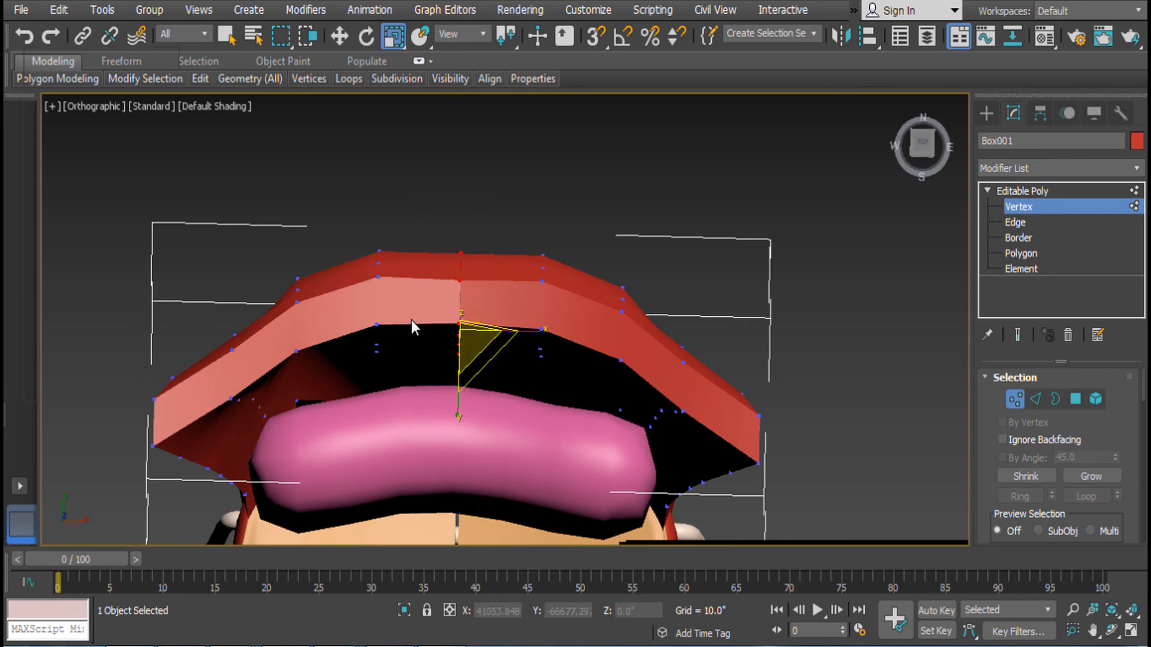
scroll(414, 318, "up", 6)
right_click(599, 275)
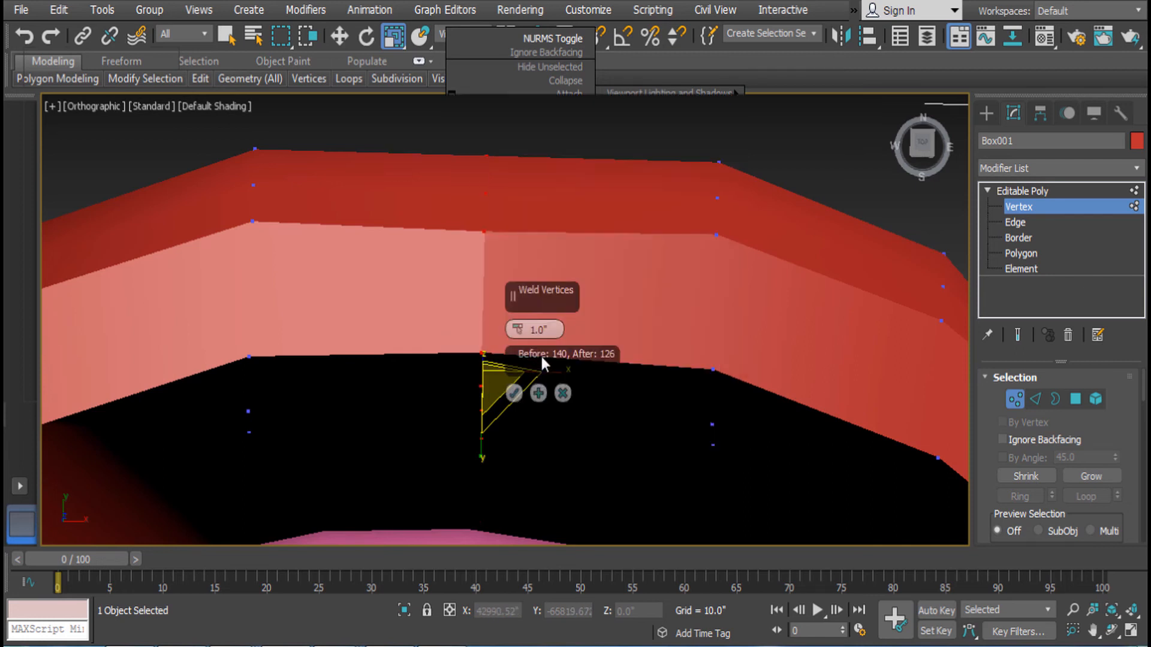
left_click_drag(522, 330, 502, 296)
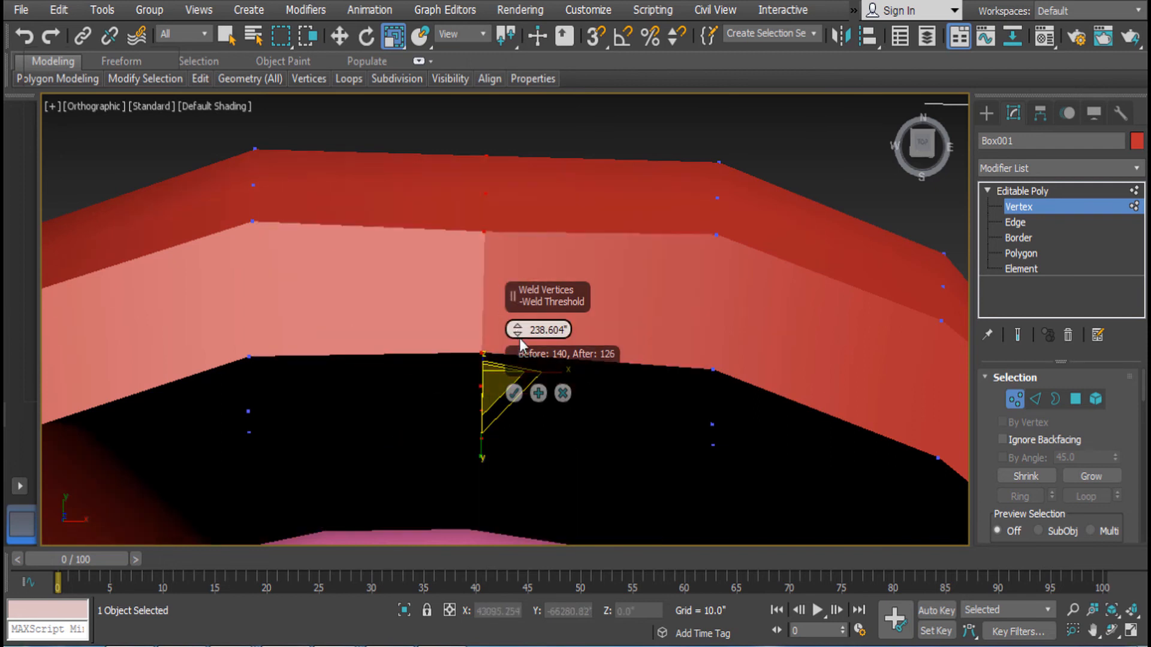
left_click(514, 393)
left_click(1035, 190)
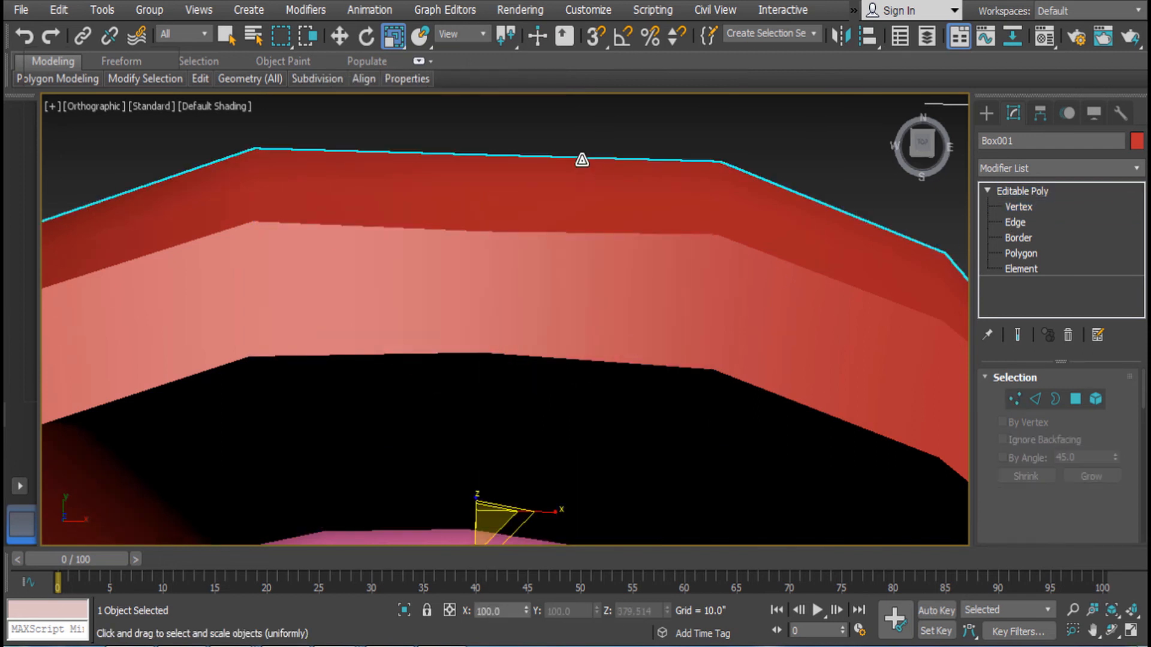
Turn NURMS smoothing back on for the welded backrest and compare it in wireframe and shaded display
right_click(609, 298)
left_click(575, 109)
middle_click_drag(578, 133, 594, 310, "alt")
key("F3")
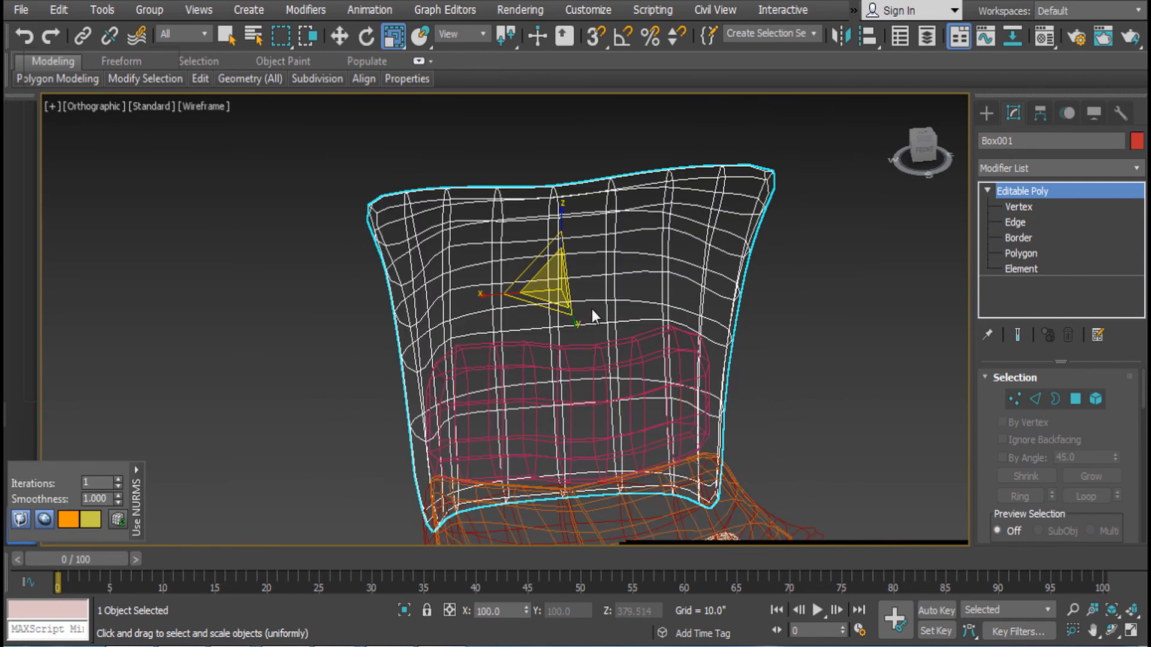
key("F3")
Delete the left half of the orange seat cushion
scroll(792, 322, "down", 4)
left_click(793, 322)
scroll(697, 371, "up", 2)
left_click(697, 371)
middle_click_drag(697, 371, 659, 336, "alt")
left_click(690, 390)
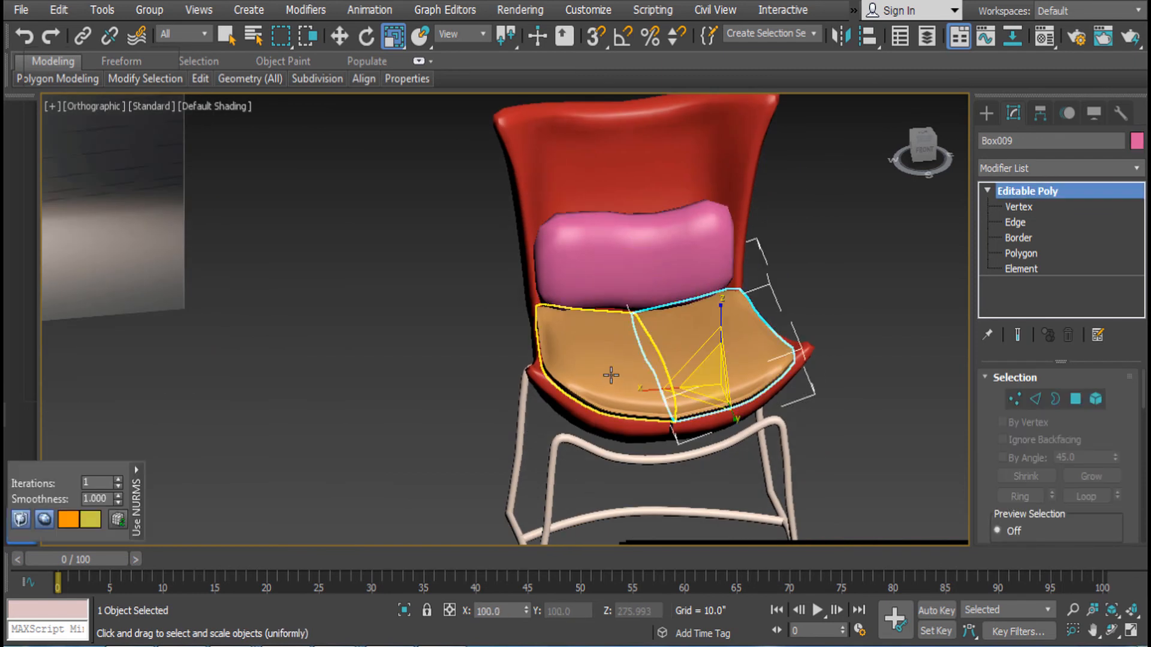
left_click(610, 376)
scroll(611, 375, "up", 2)
key("Delete")
Move the pivot of the remaining seat cushion half to its straight inner edge in the front wireframe view
left_click(703, 357)
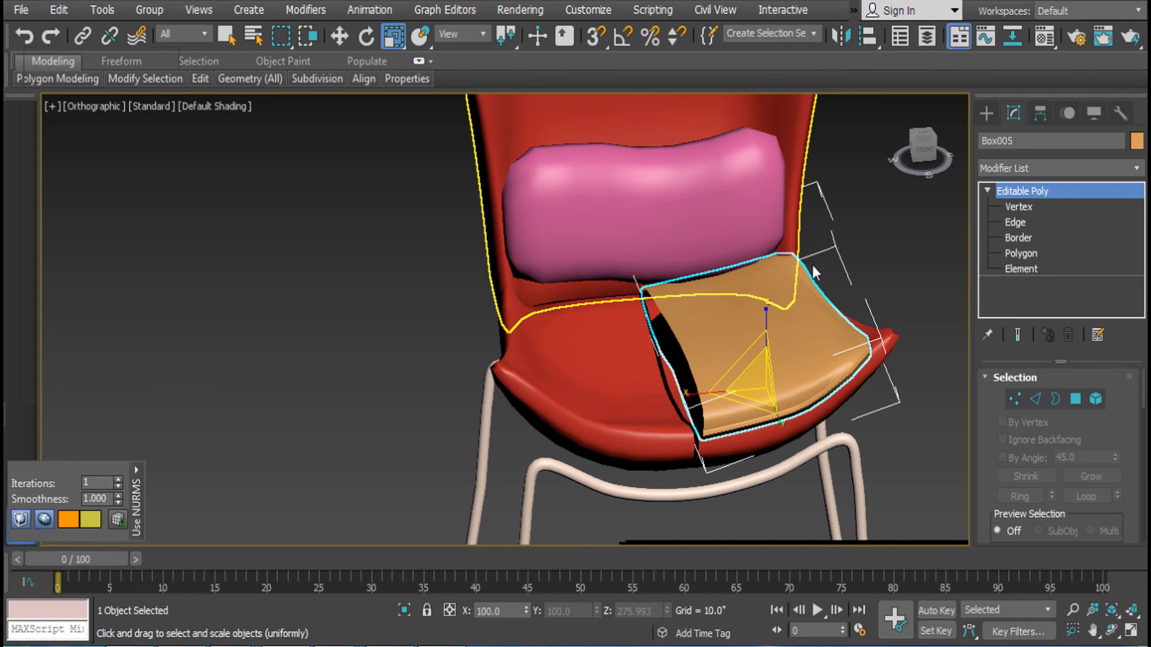
key("f")
key("z")
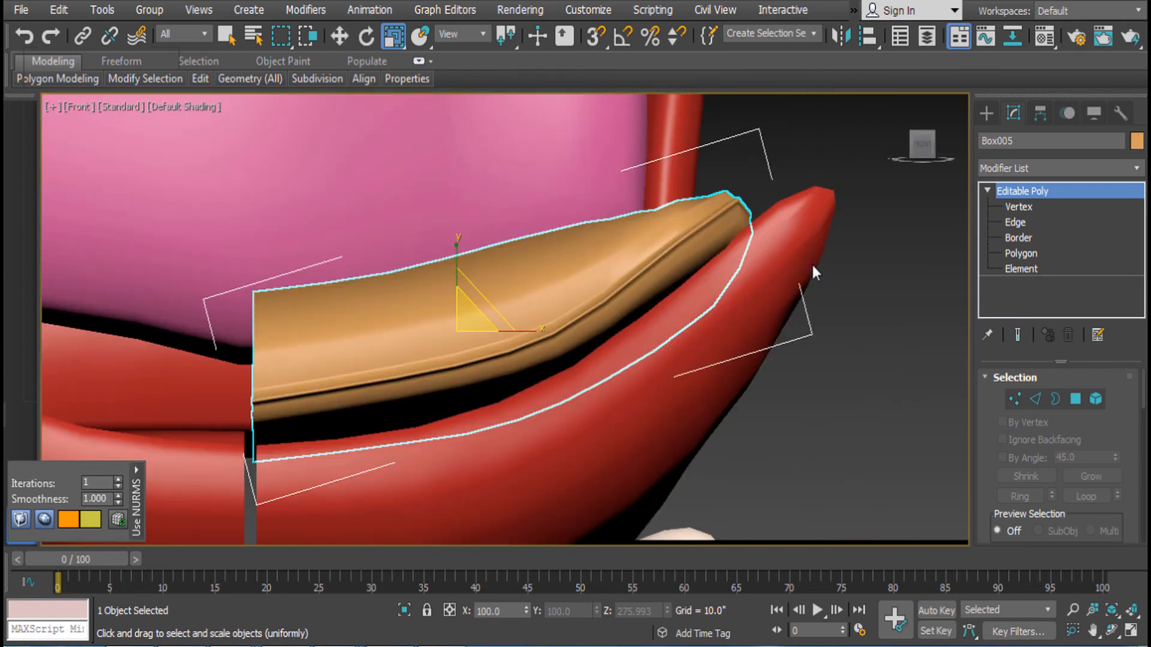
key("F3")
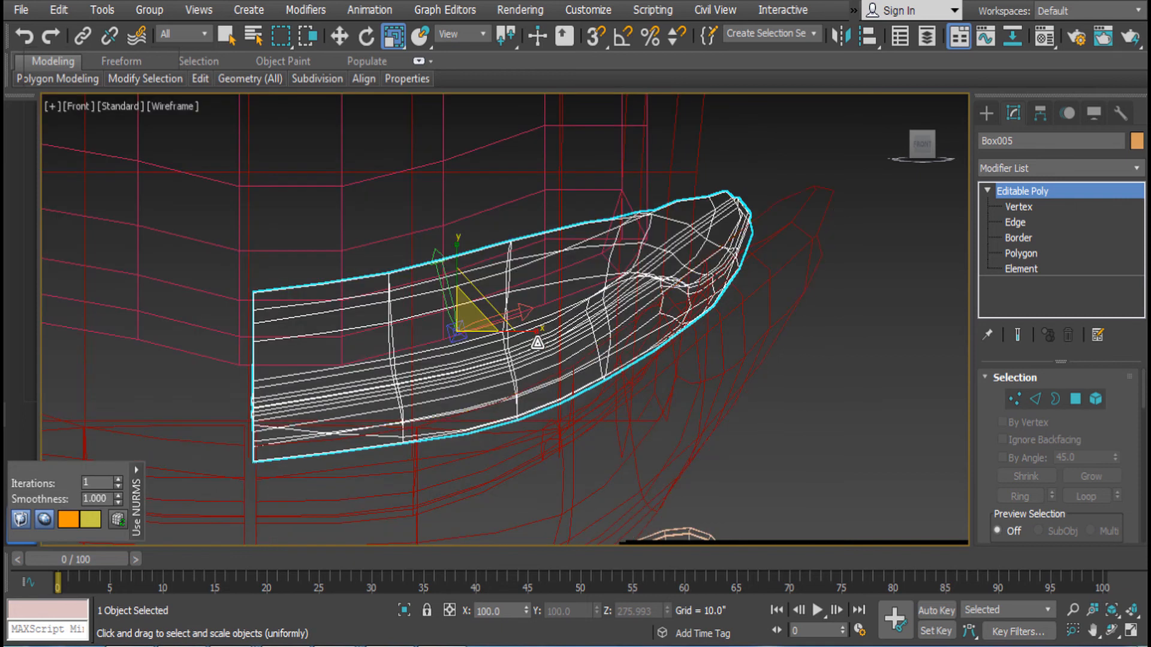
key("w")
left_click_drag(521, 336, 314, 333)
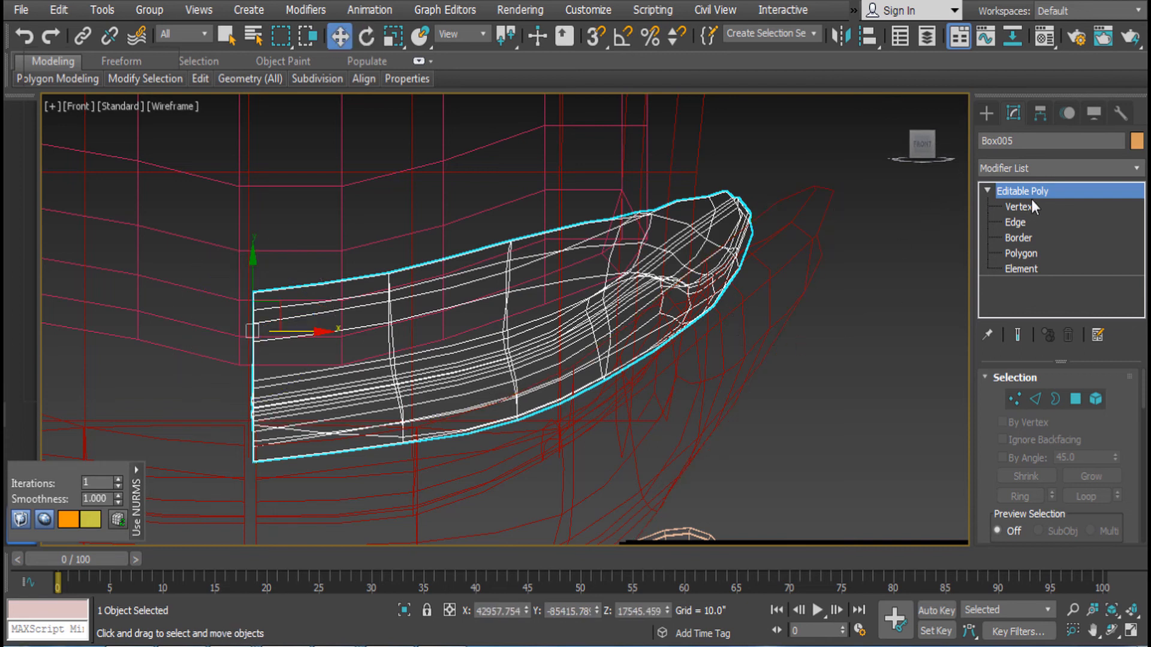
Mirror the seat cushion half across the X axis as a copy with an offset of 0.0" and stay at object level
left_click(838, 41)
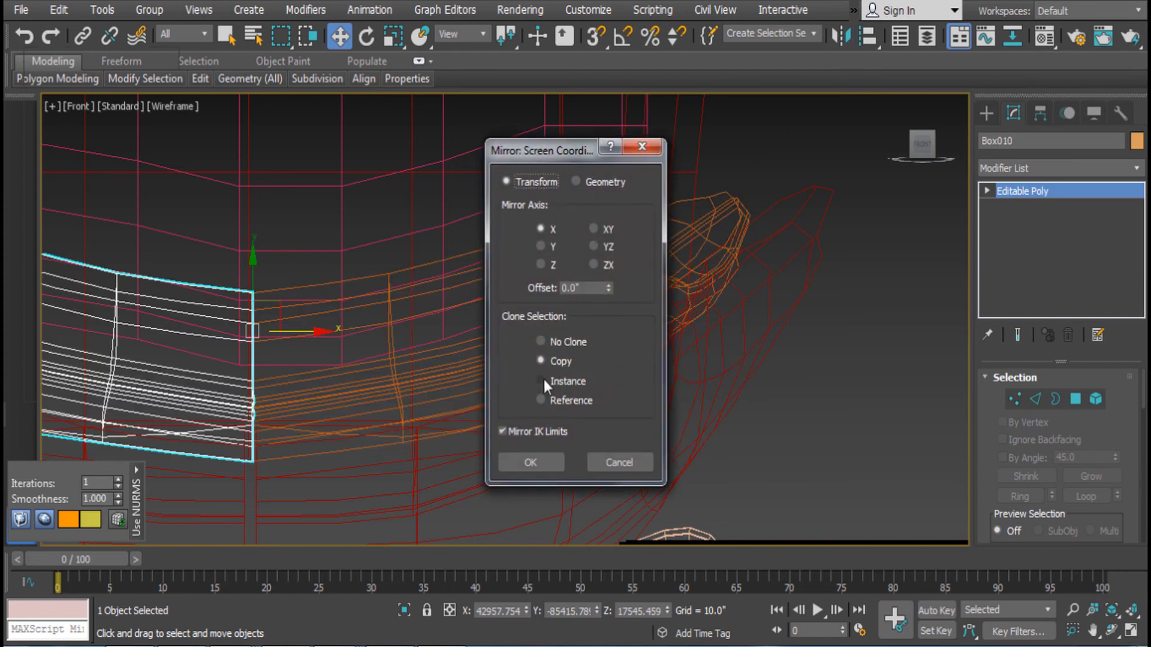
left_click(552, 459)
middle_click_drag(427, 381, 493, 350)
key("5")
key("4")
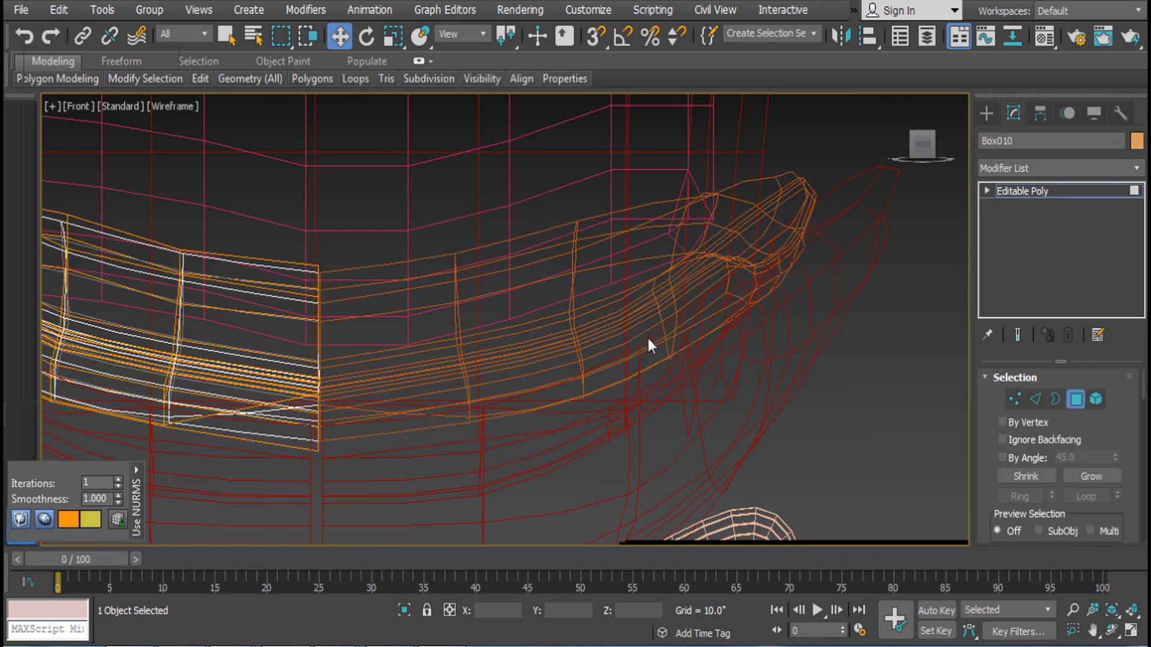
left_click(987, 190)
left_click(1030, 190)
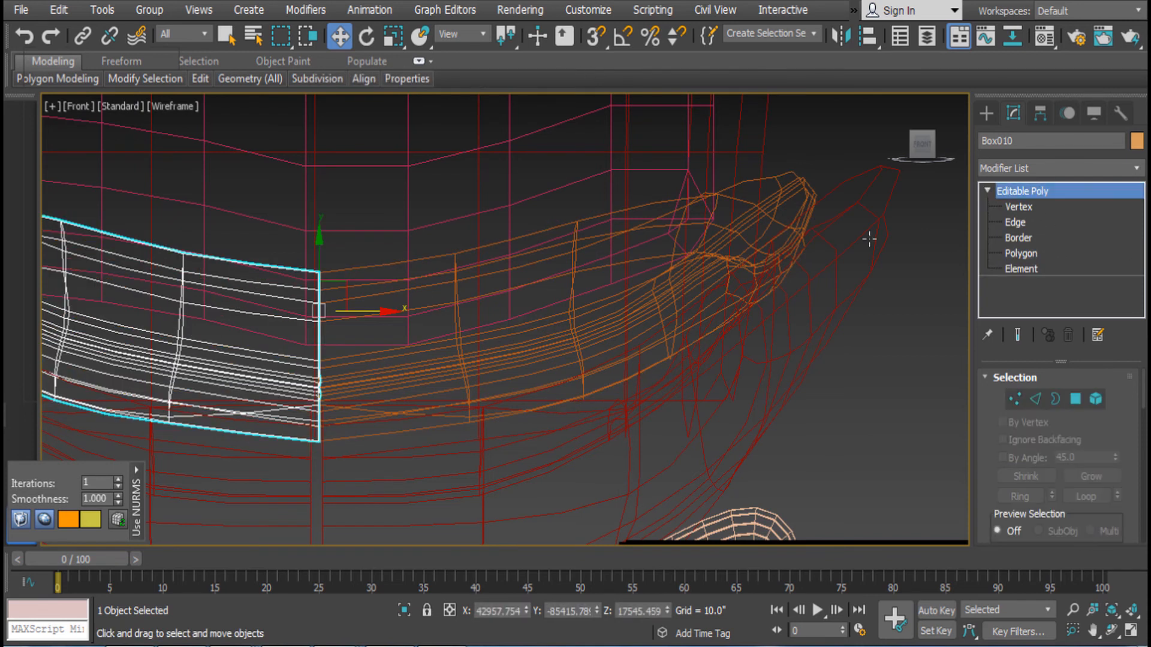
Attach the mirrored copy to the original seat cushion half so both form one object
left_click(614, 282)
right_click(619, 279)
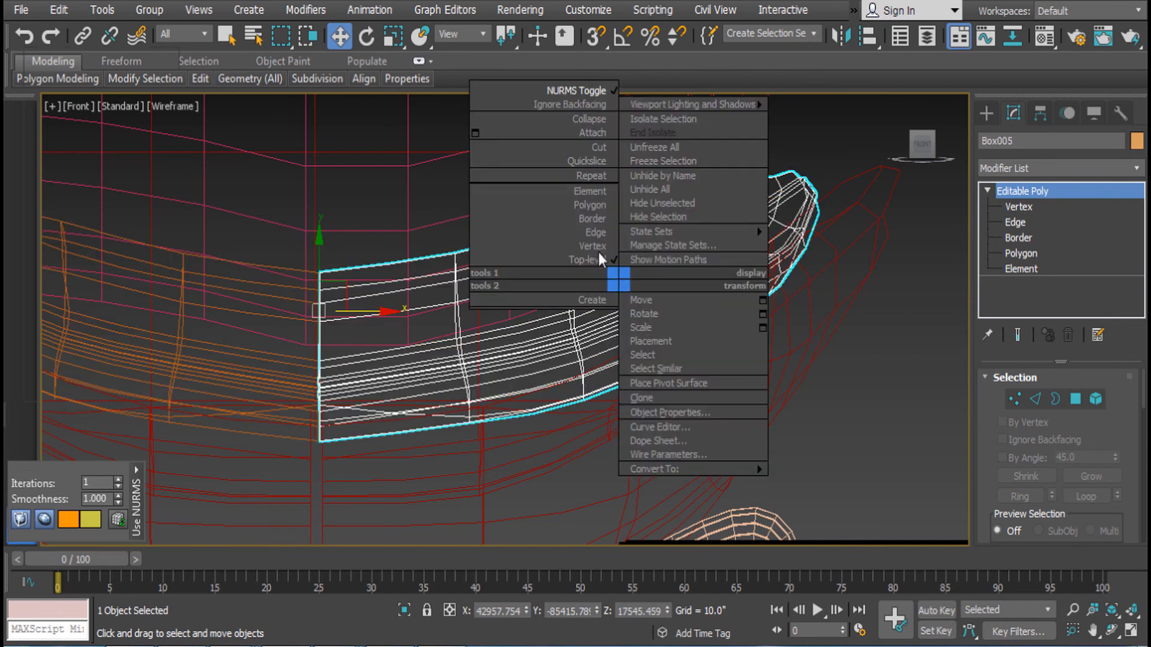
left_click(593, 132)
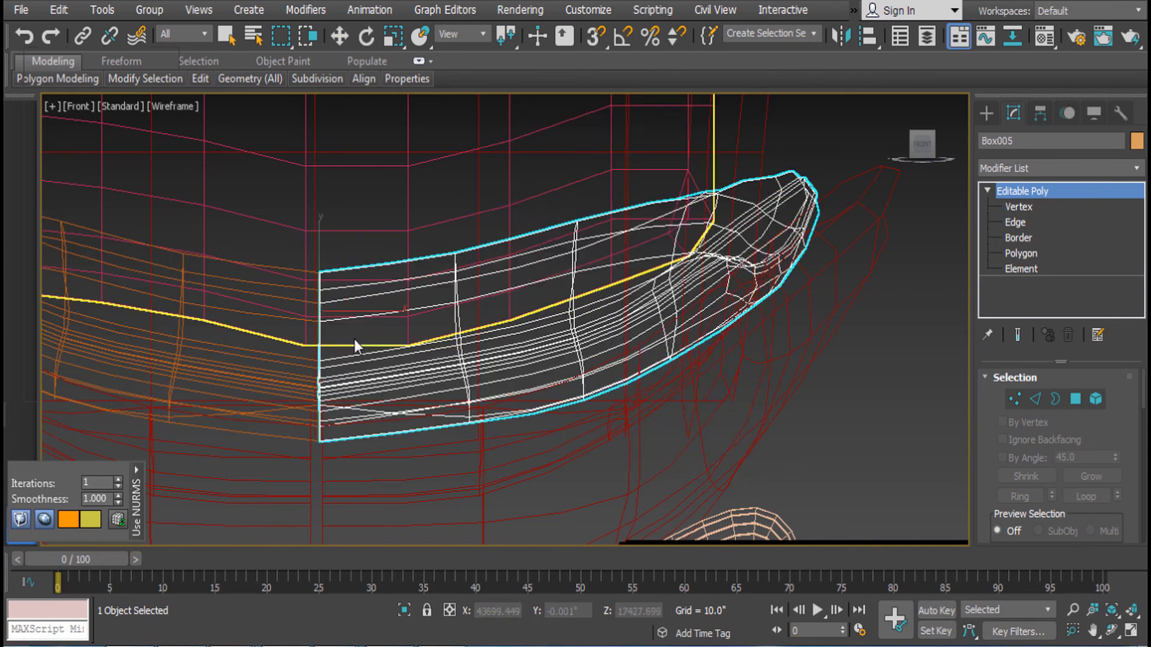
left_click(302, 364)
Weld the joined seat cushion's centreline vertices with a weld threshold of 10.0" and leave vertex editing
left_click(1053, 210)
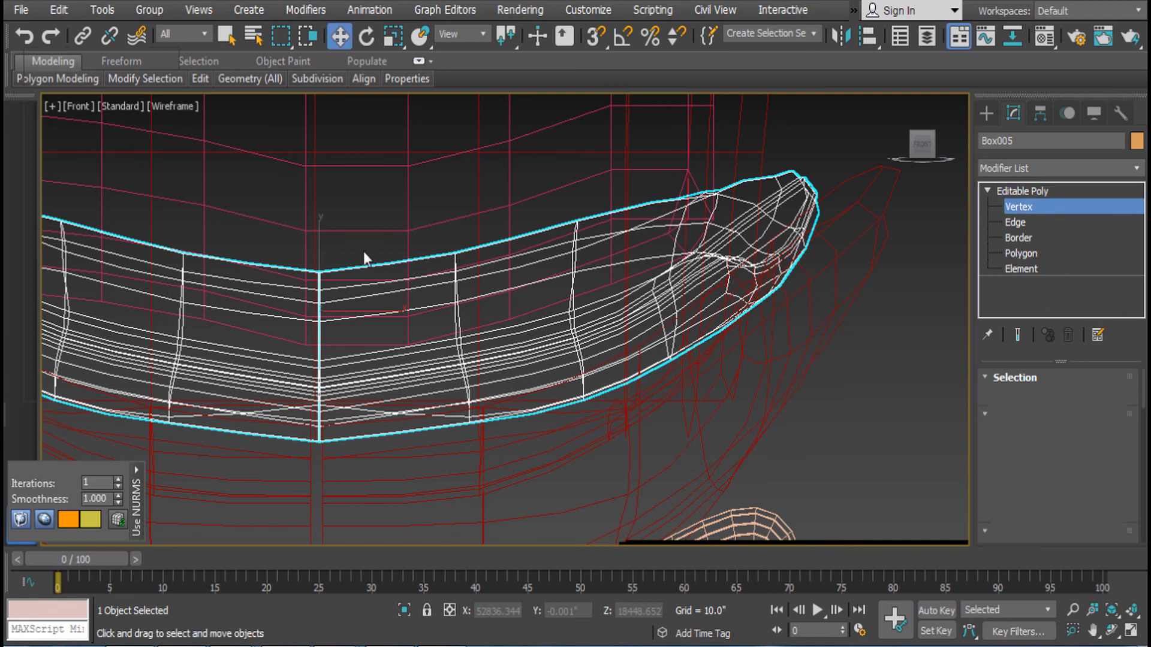
key("w")
key("r")
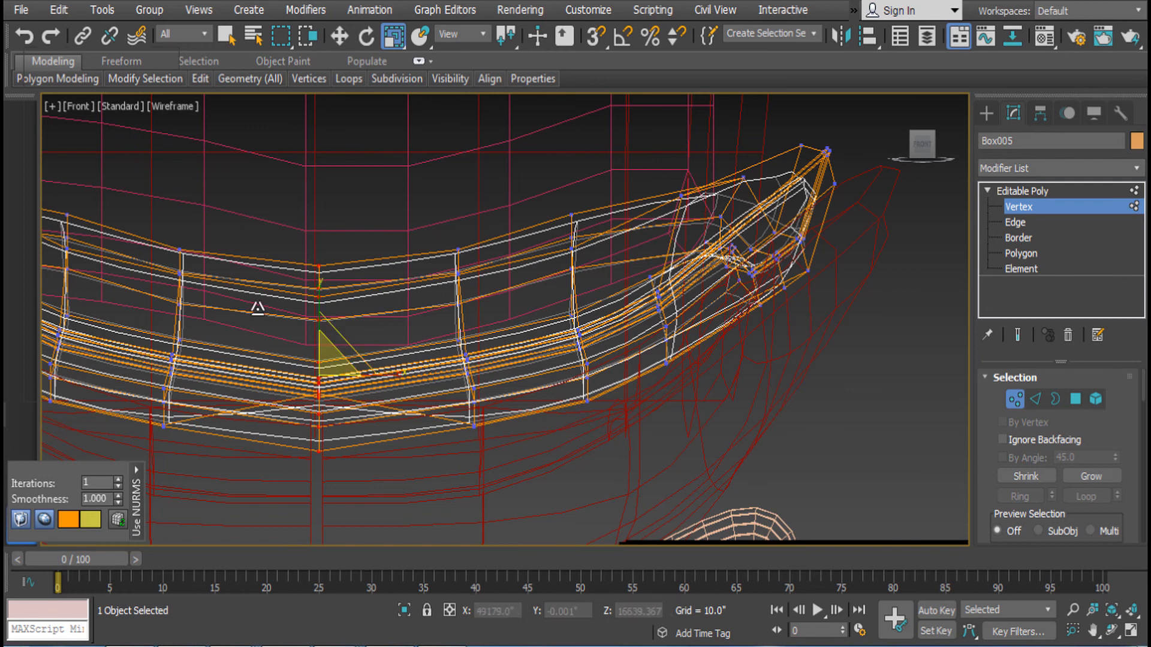
right_click(424, 327)
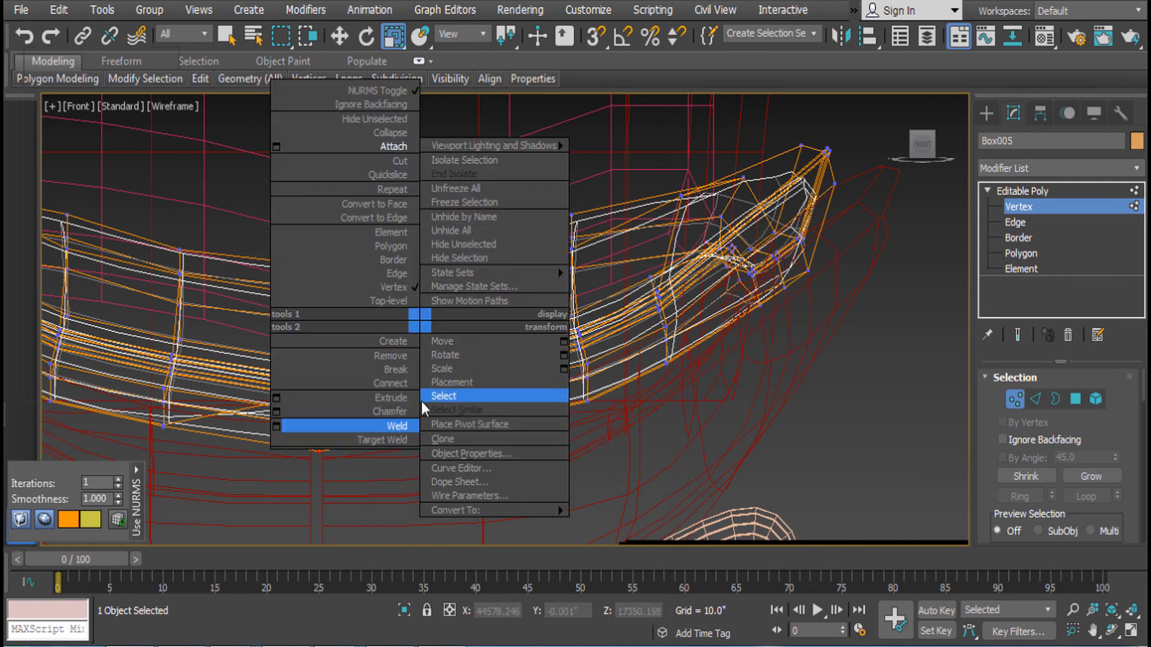
left_click(275, 429)
left_click_drag(517, 330, 487, 326)
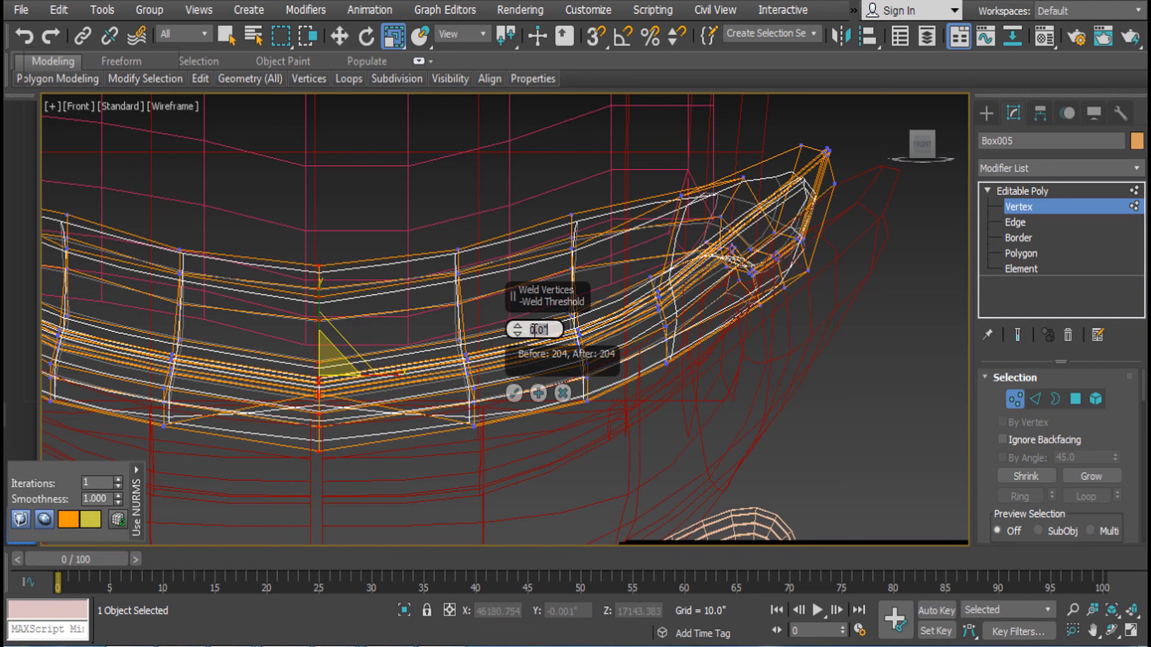
type("10")
key("Return")
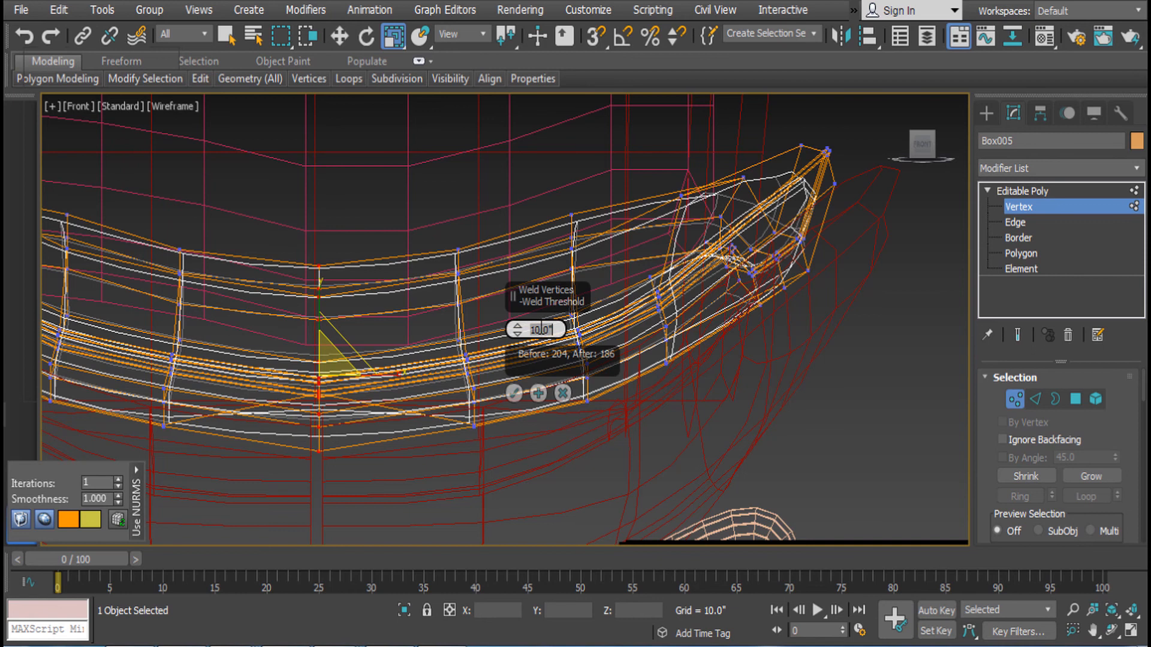
left_click(513, 393)
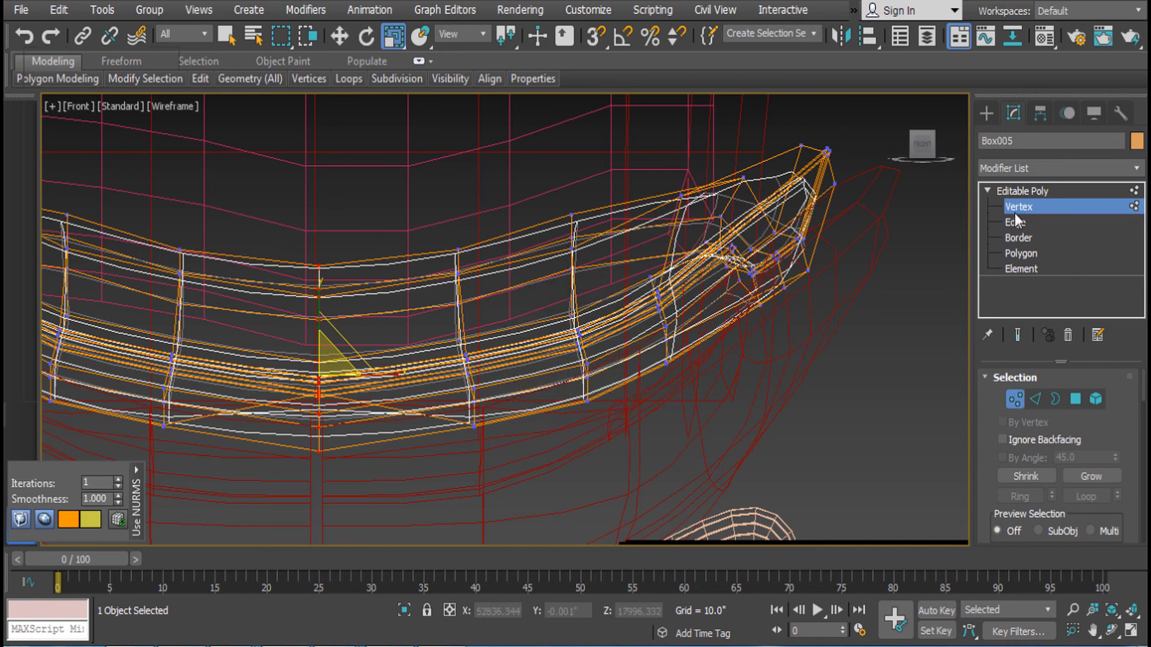
left_click(1019, 193)
Examine the welded seat cushion and the red seat shell below it in shaded display with edged faces
key("F3")
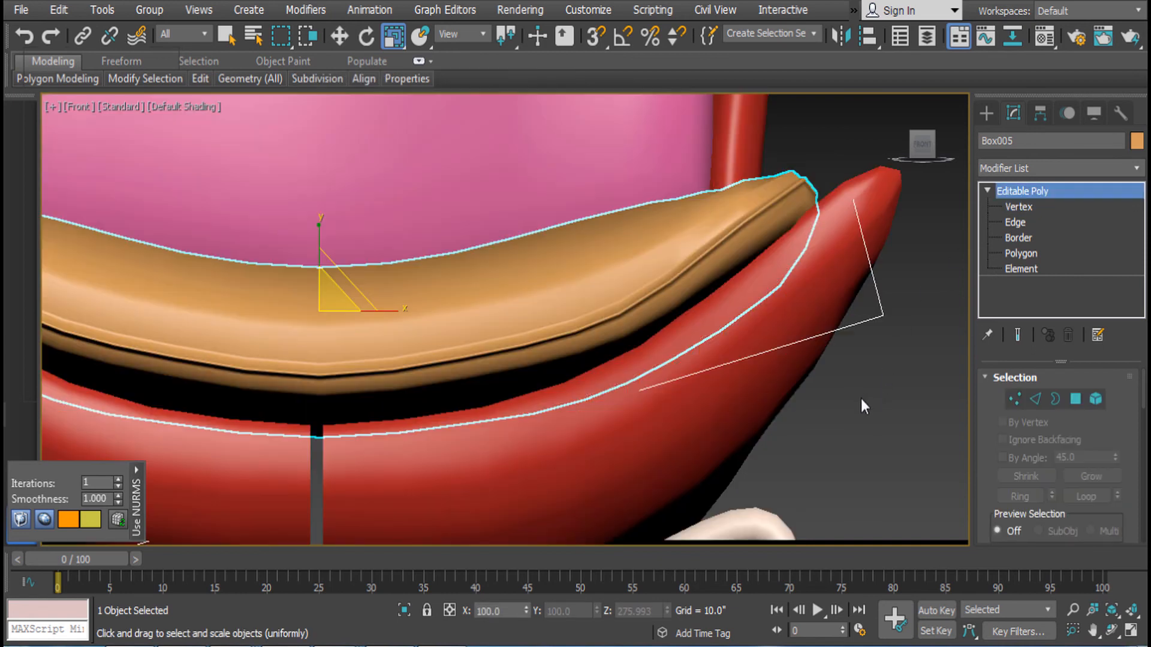
right_click(491, 327)
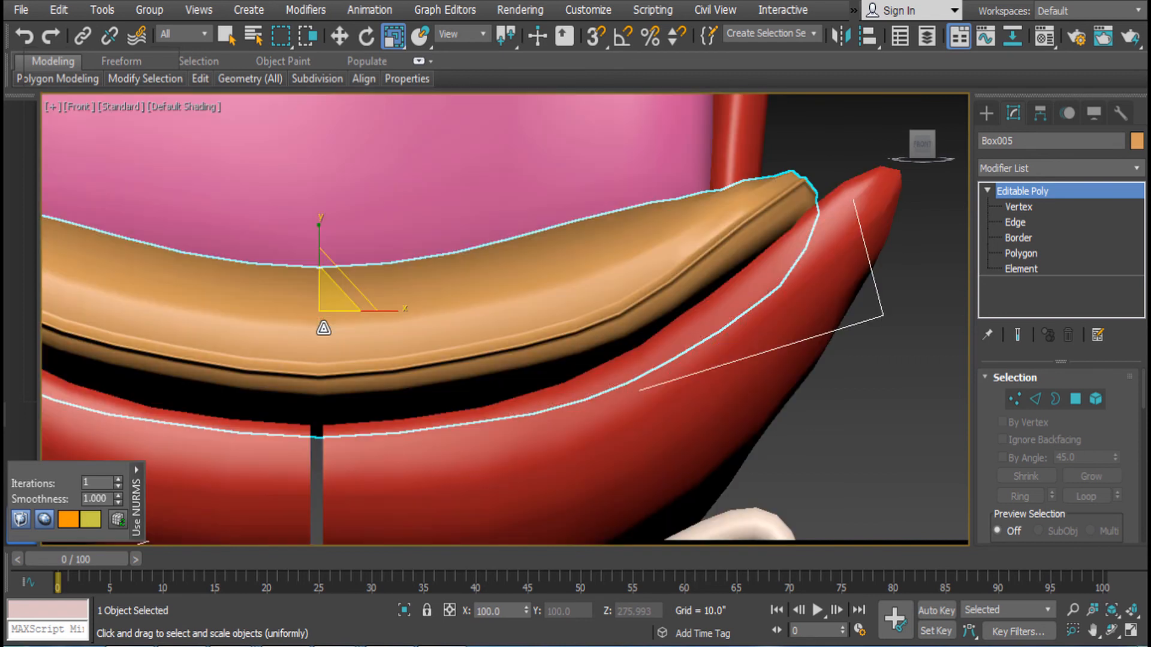
key("F4")
middle_click_drag(503, 350, 677, 420, "alt")
left_click(677, 421)
left_click(543, 394)
middle_click_drag(544, 415, 520, 340, "alt")
left_click(506, 433)
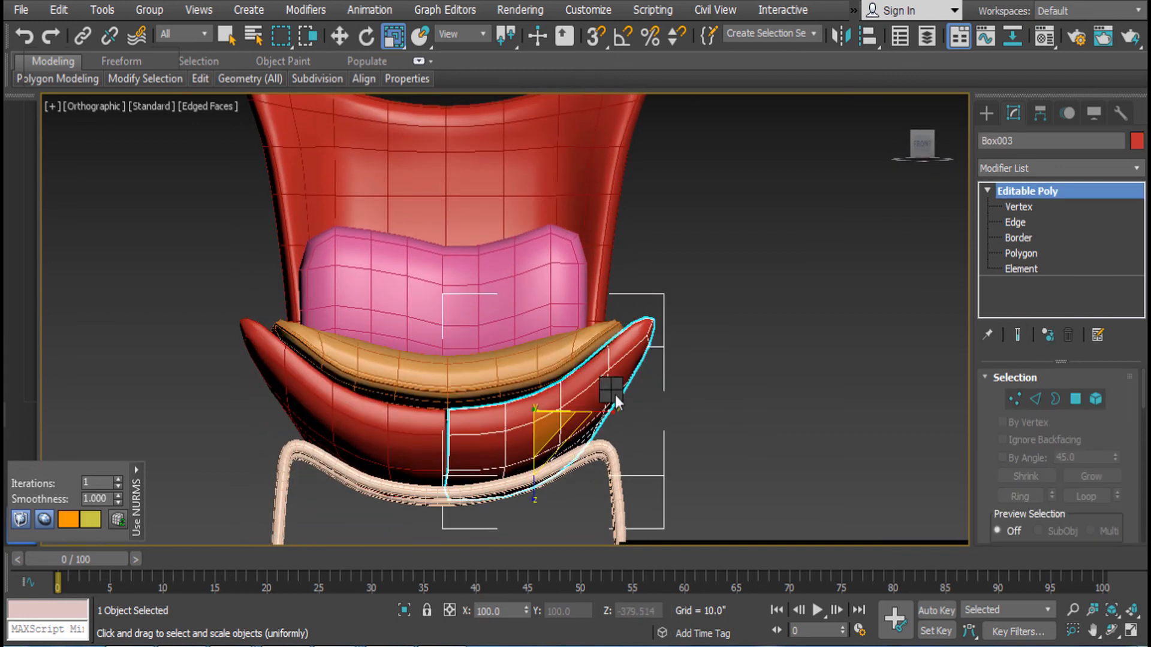
right_click(616, 403)
left_click(581, 242)
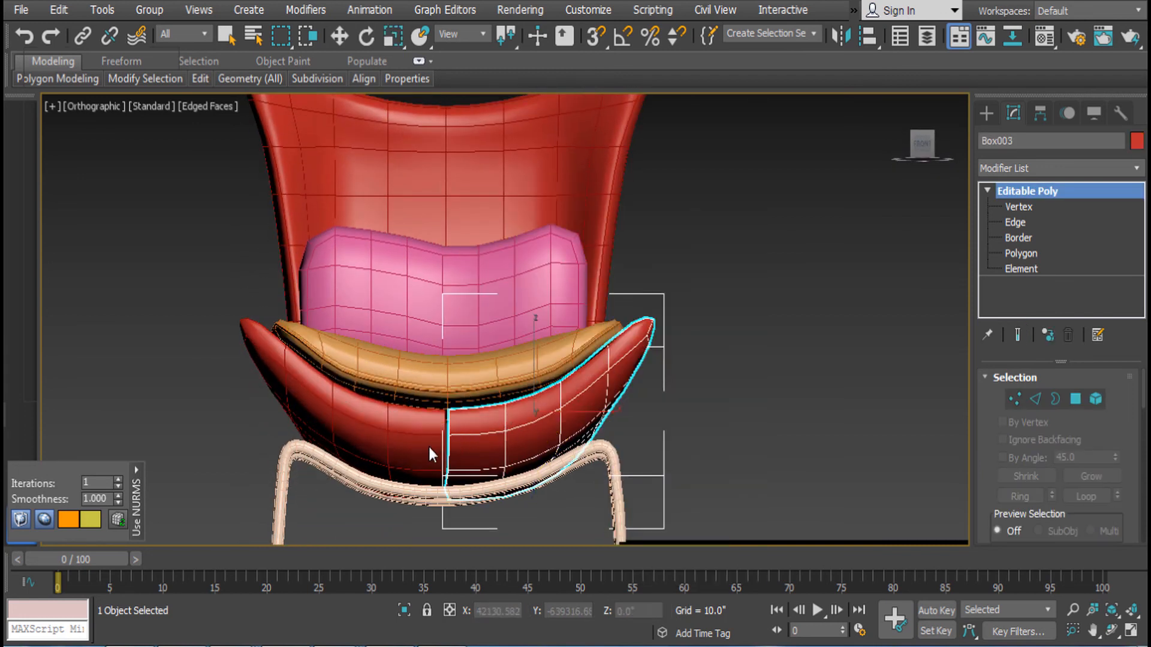
key("r")
key("1")
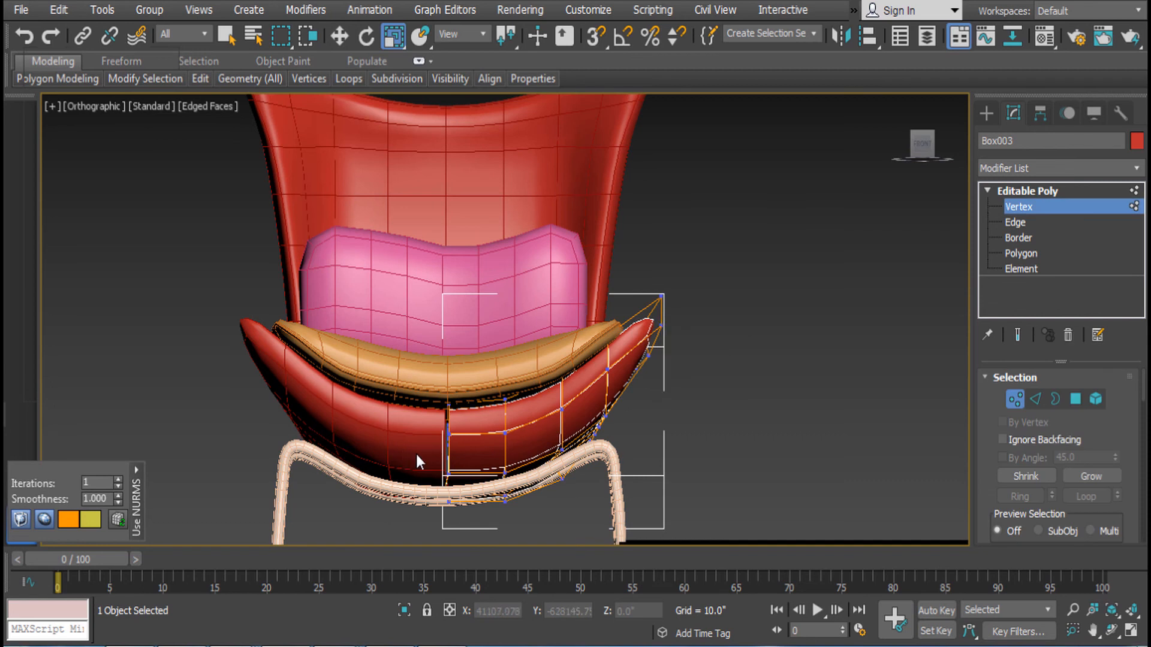
left_click(1052, 207)
Delete the left half of the red seat shell below the cushion
left_click(381, 421)
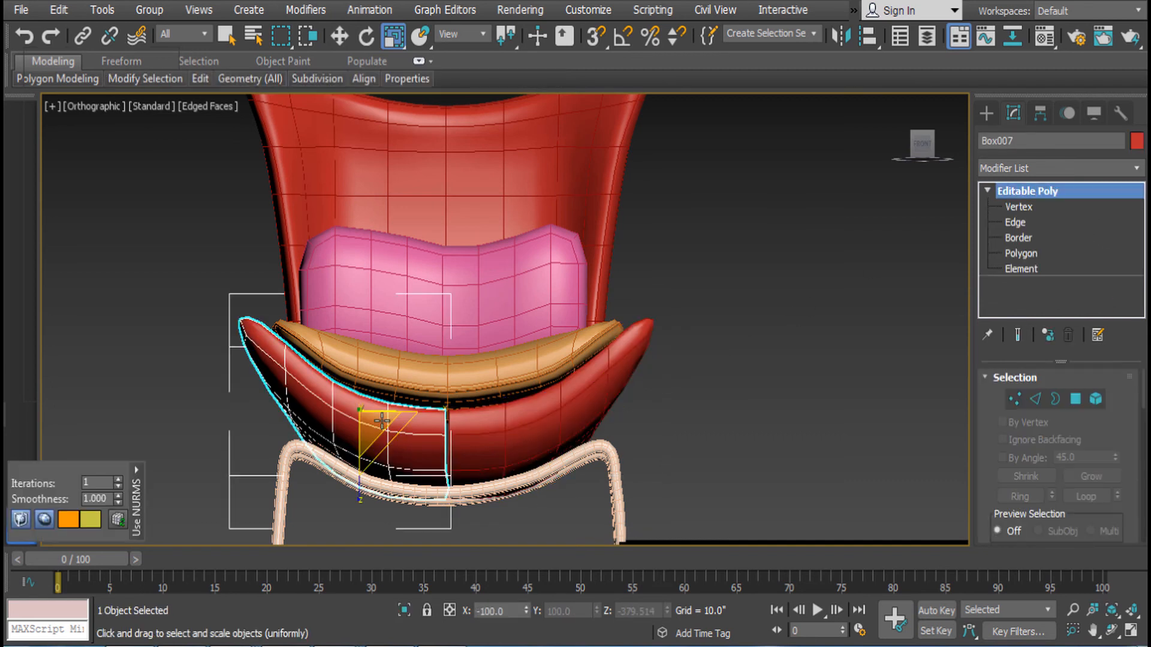
key("Delete")
left_click(543, 431)
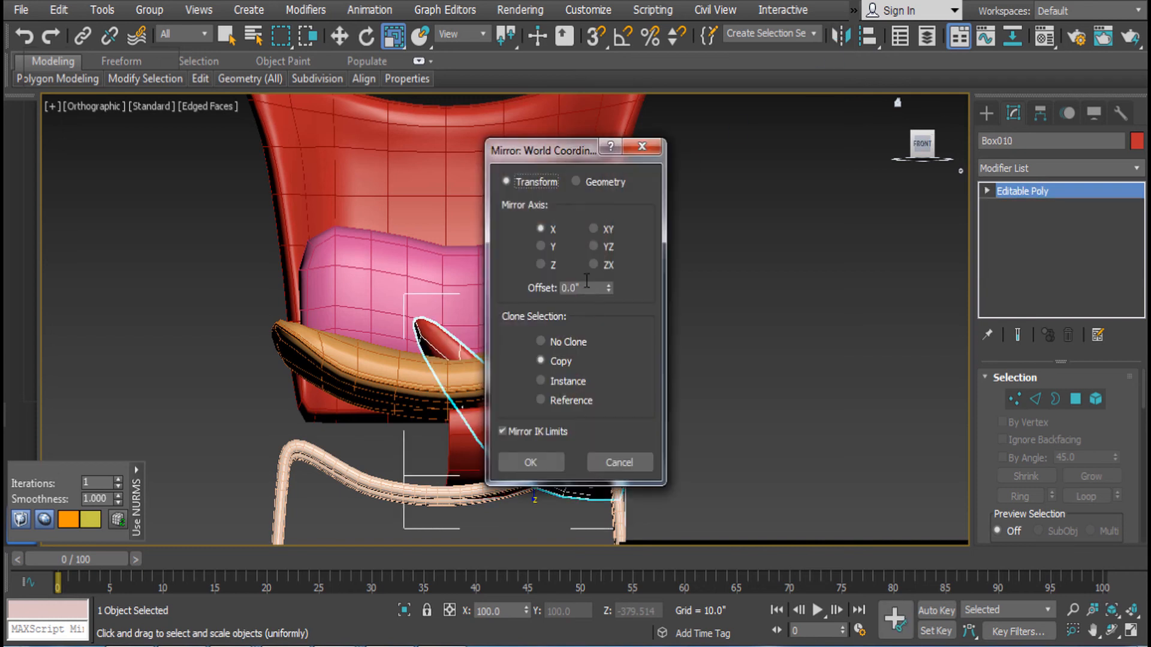
left_click_drag(560, 155, 743, 154)
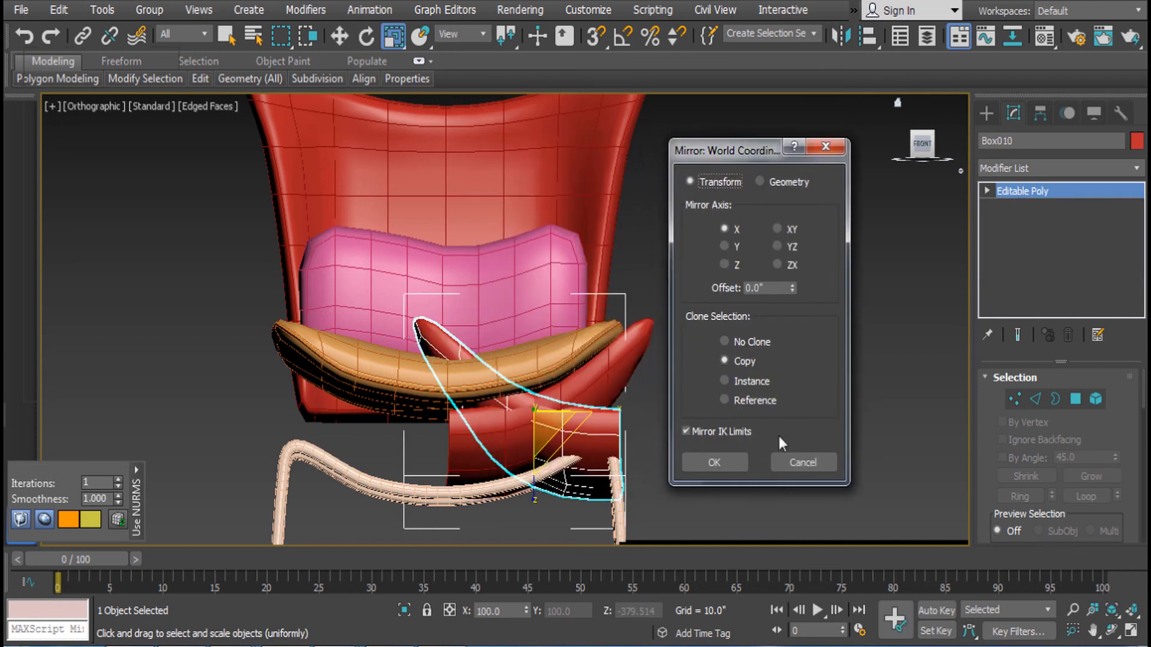
left_click(791, 470)
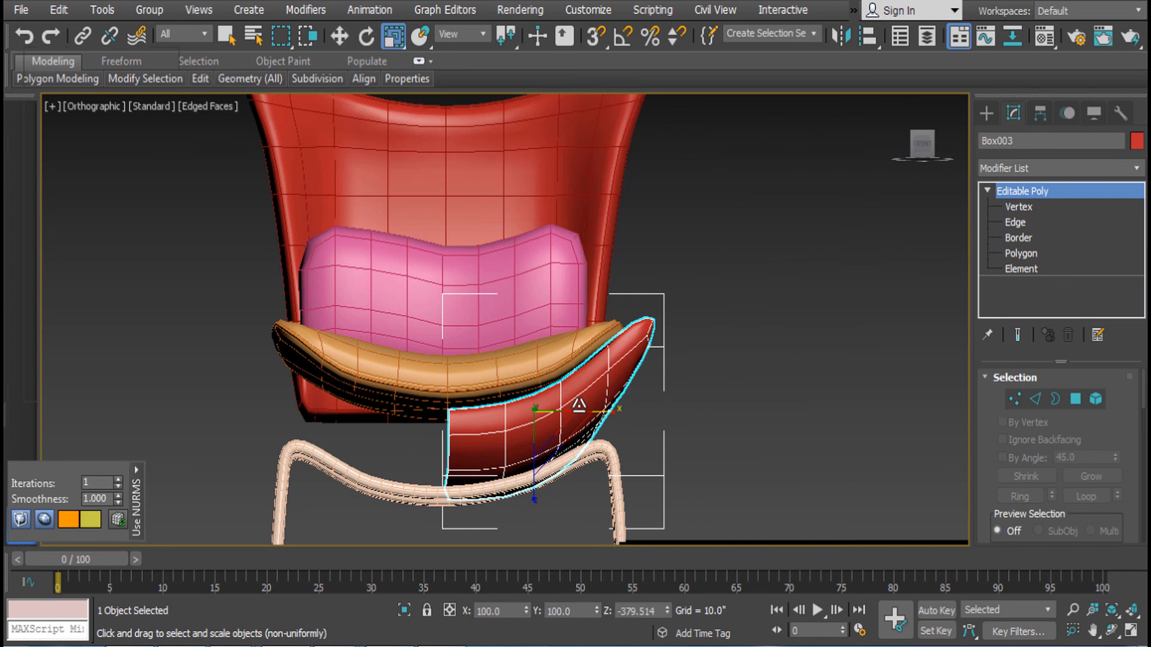
Move the pivot of the remaining red seat shell half to its inner centre edge in the front view
key("f")
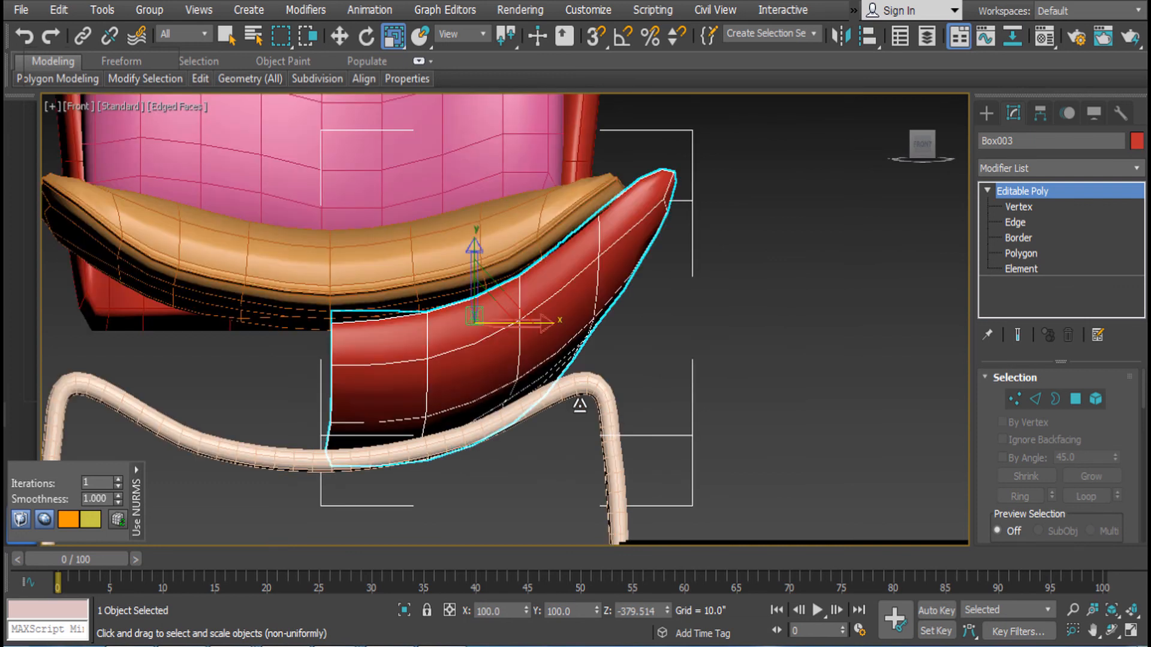
left_click_drag(522, 320, 424, 318)
key("ctrl+z")
left_click_drag(521, 320, 377, 329)
key("ctrl+z")
key("w")
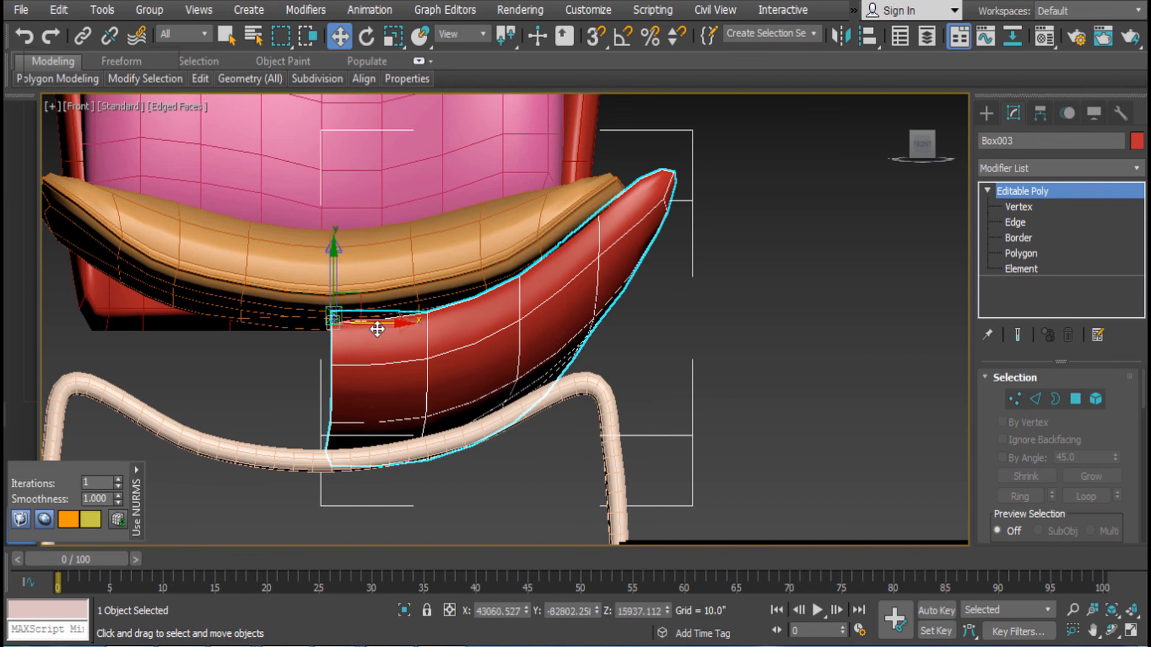
Mirror the red seat shell half across its centre edge as a copy
left_click(840, 37)
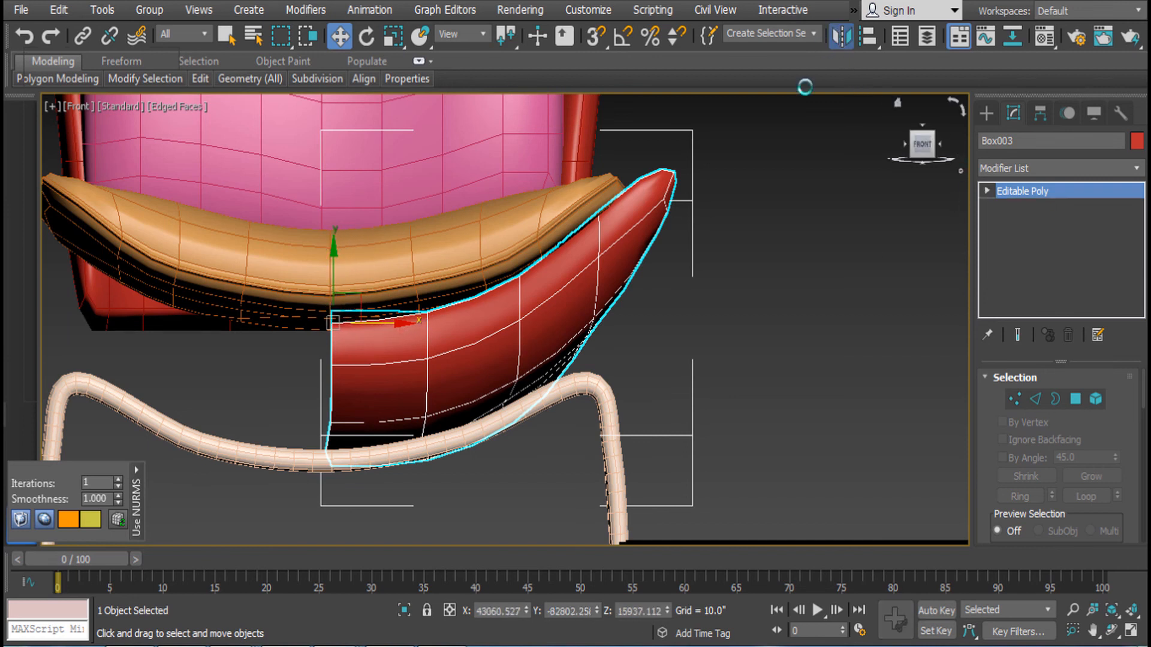
left_click(524, 453)
middle_click_drag(519, 433, 609, 433)
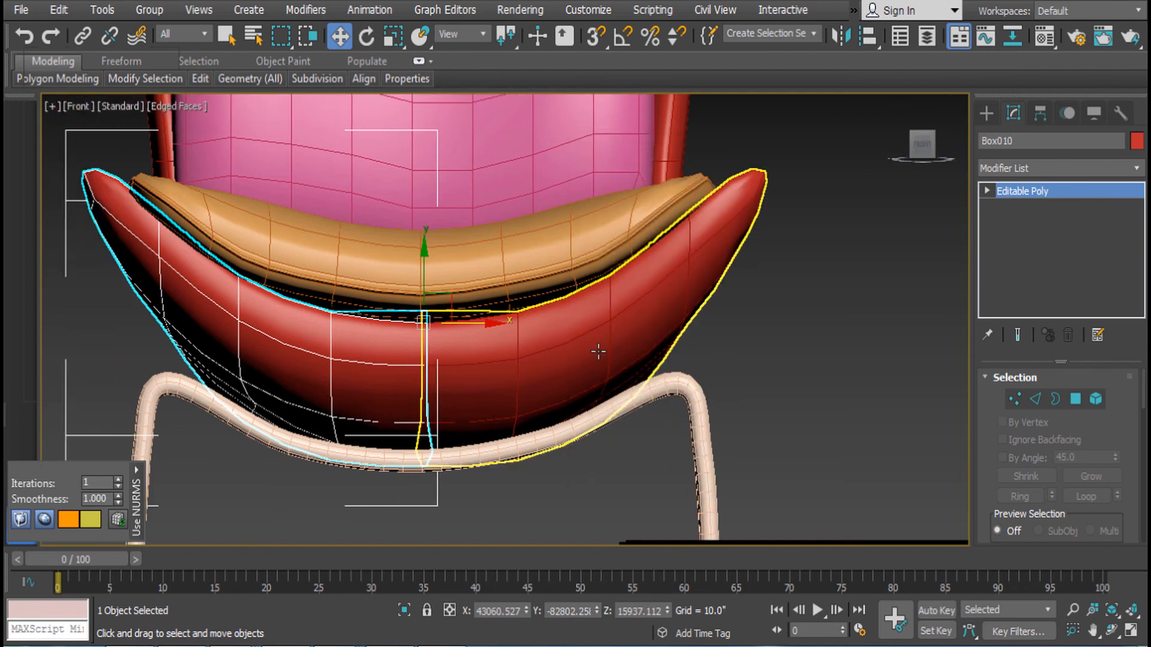
Attach the mirrored seat shell copy to the original half so both form one object
right_click(674, 306)
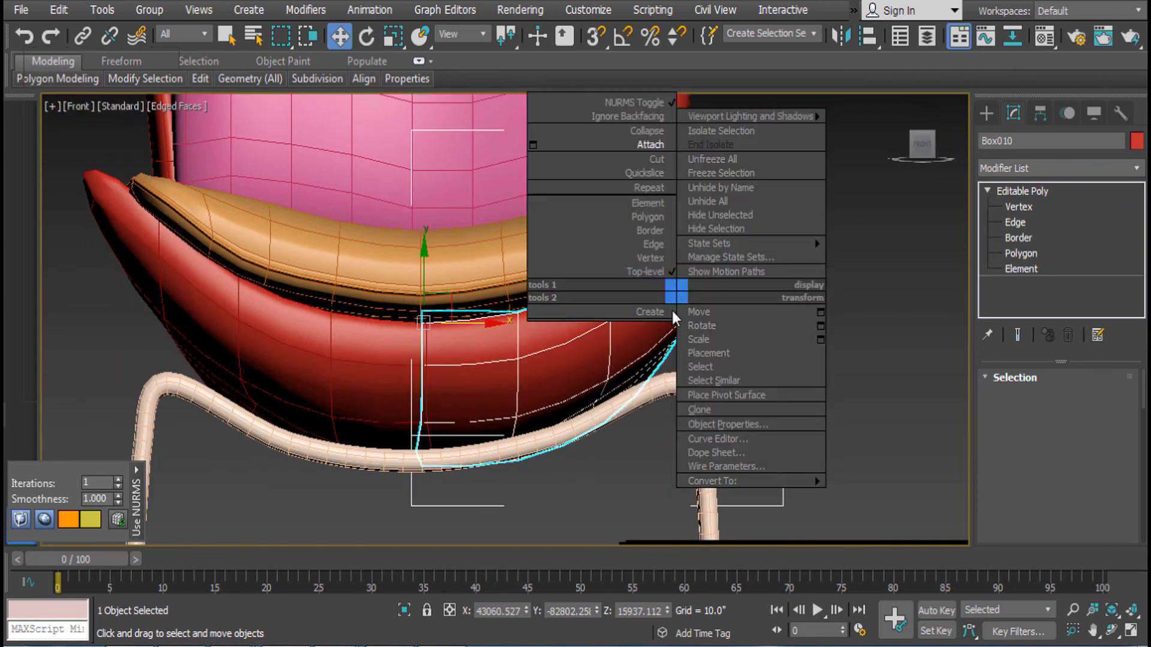
left_click(649, 144)
left_click(392, 358)
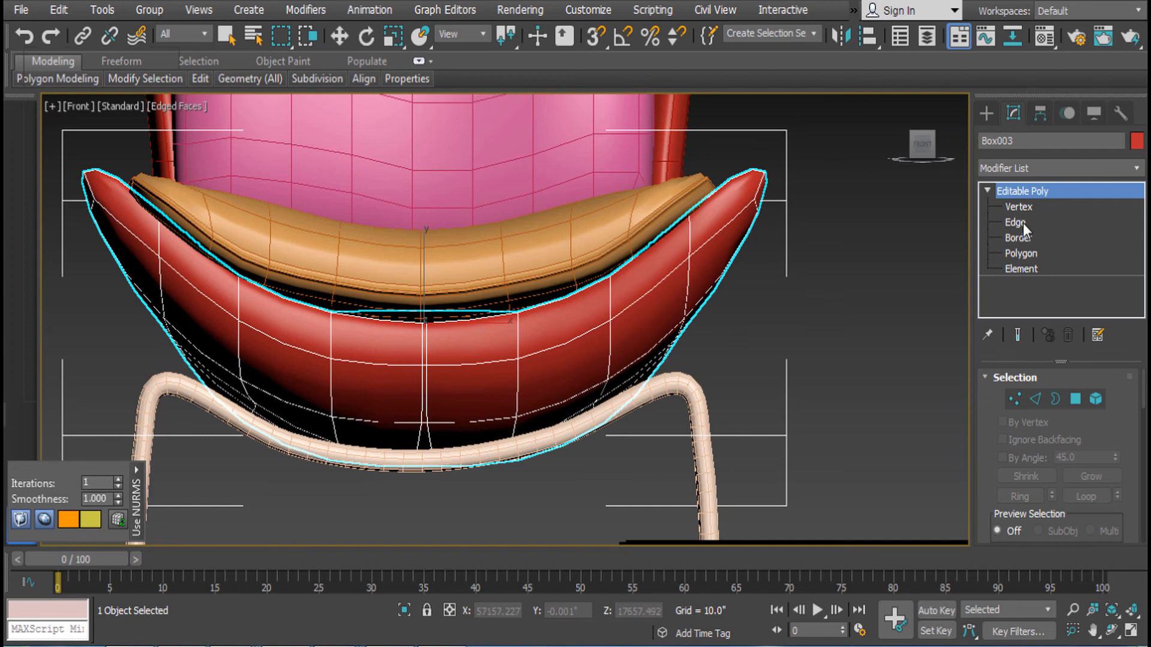
Select the joined seat shell's centreline vertices in wireframe display and scale them horizontally onto one line
left_click(1019, 207)
key("w")
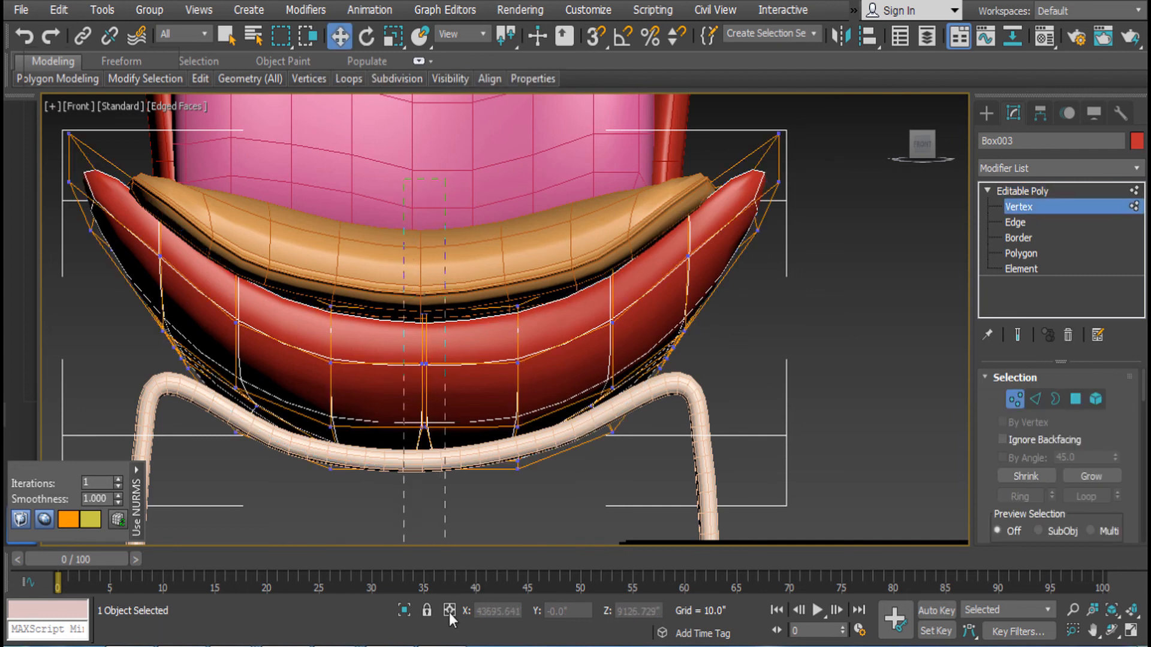
key("F3")
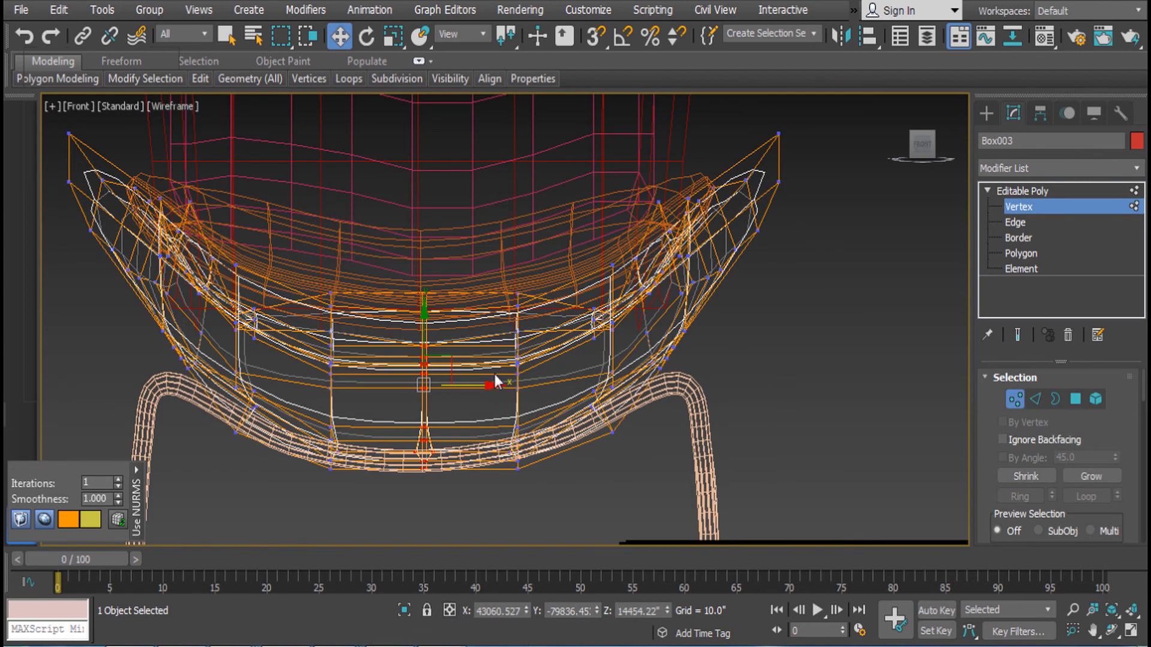
key("r")
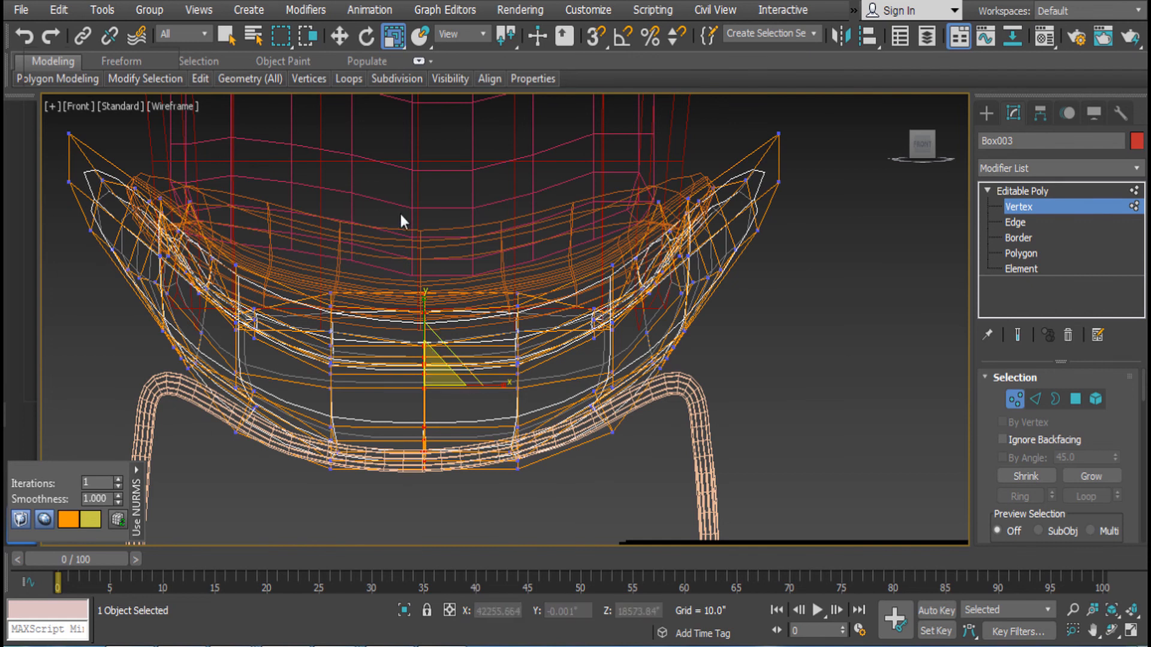
Weld the seat shell's overlapping centreline vertices with a threshold of 43.736" and return to object level
right_click(559, 373)
left_click(412, 477)
left_click_drag(520, 333, 510, 313)
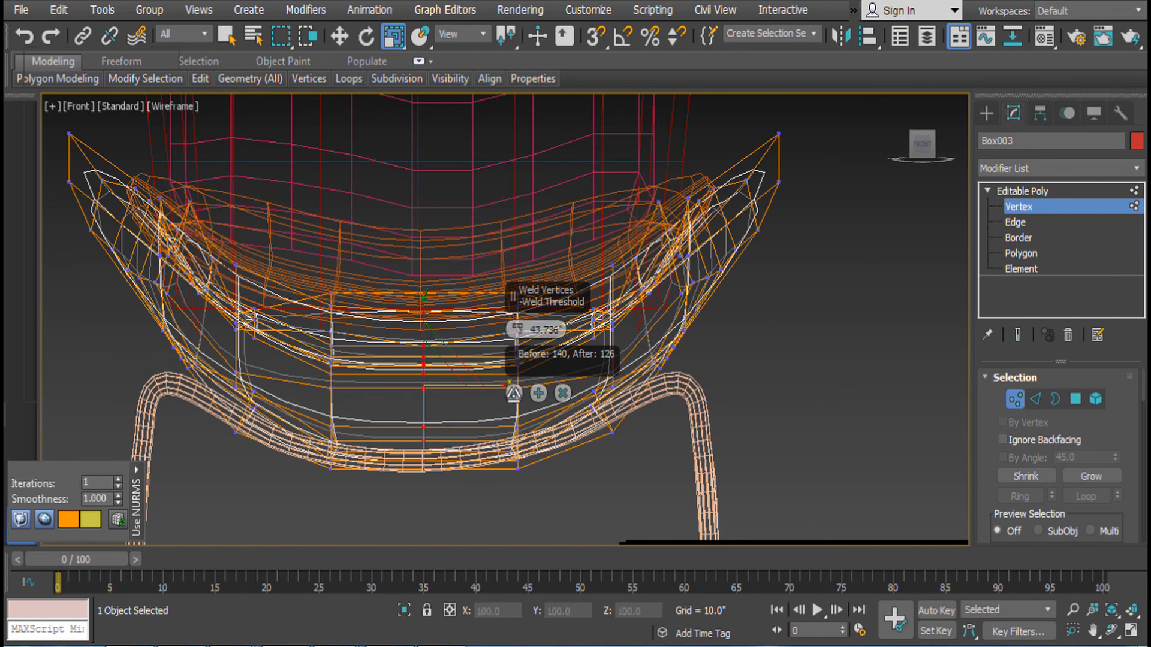
left_click(514, 393)
left_click(1029, 192)
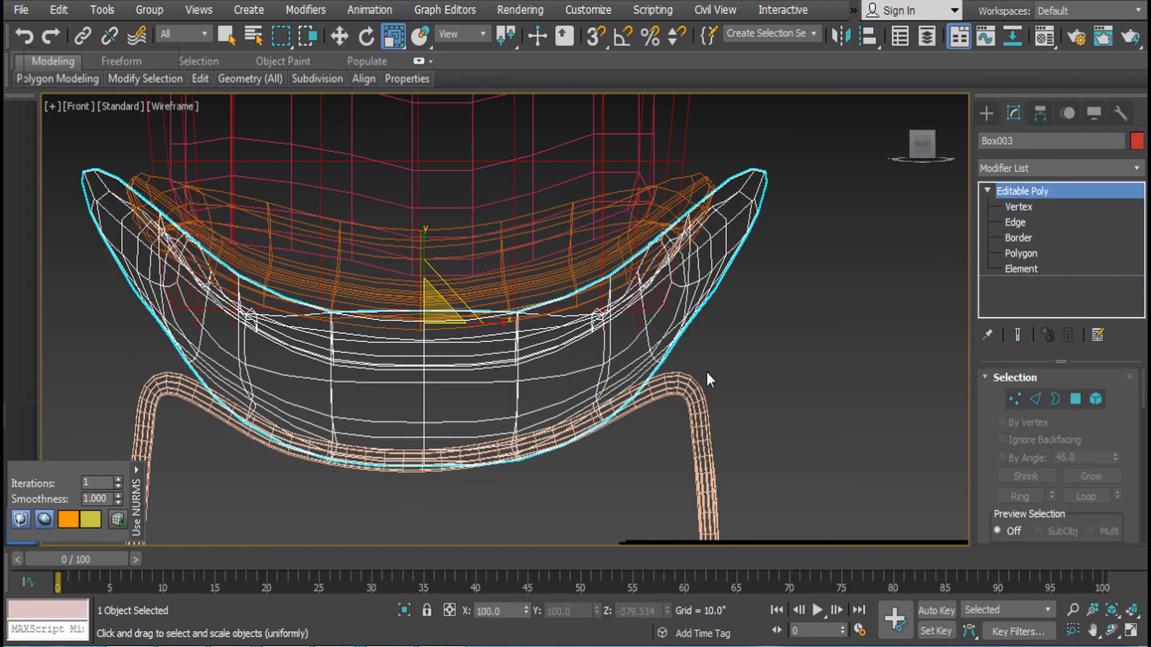
Examine the welded seat shell from the front, side and rear in shaded display
key("F3")
mouse_move(707, 372)
middle_mouse_down("alt")
mouse_move(591, 453)
mouse_move(678, 413)
mouse_move(785, 393)
mouse_move(793, 401)
middle_mouse_up("alt")
left_click(611, 419, "alt")
left_click(570, 437)
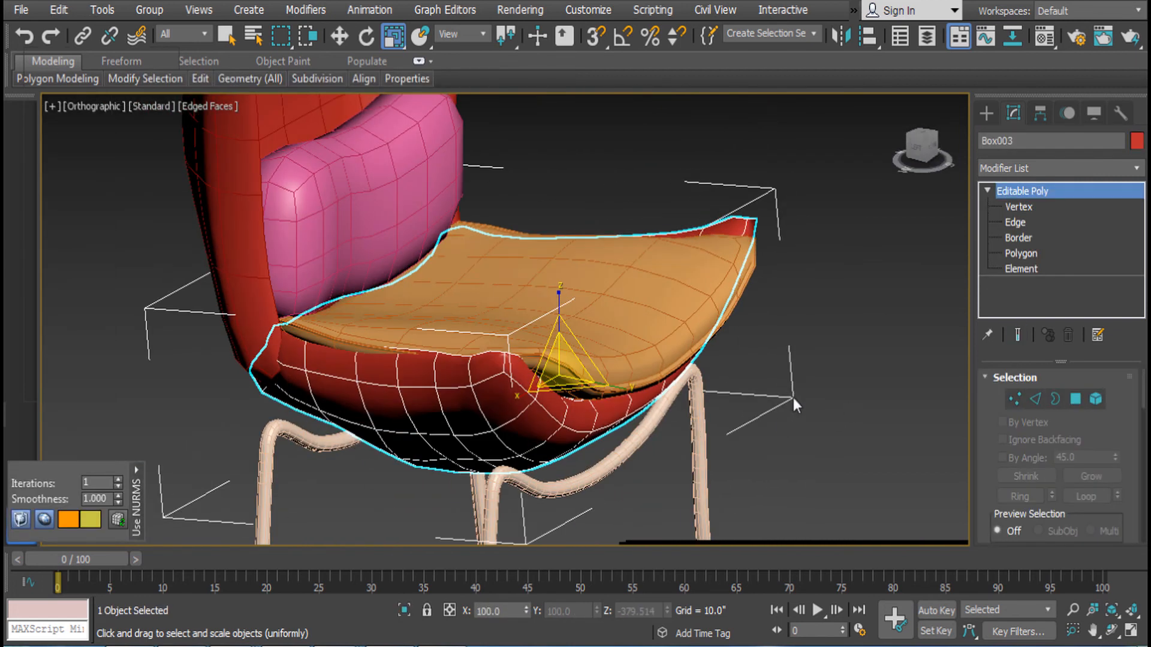
left_click(431, 405, "alt")
left_click(495, 413)
middle_click_drag(496, 412, 959, 324, "alt")
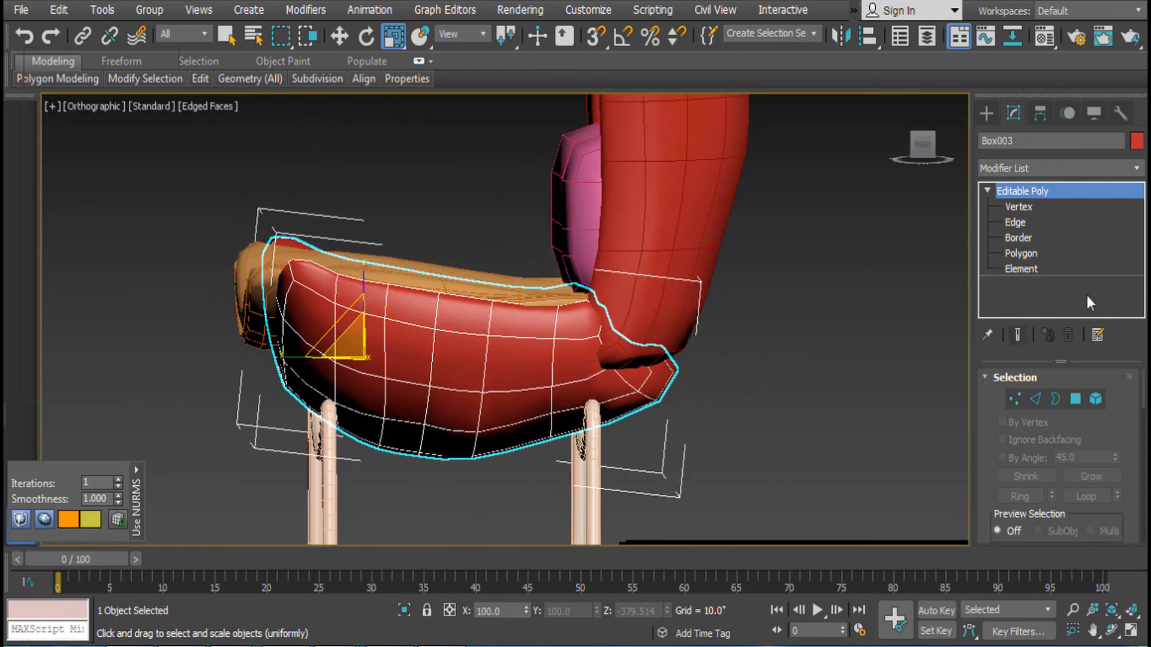
left_click(1073, 207)
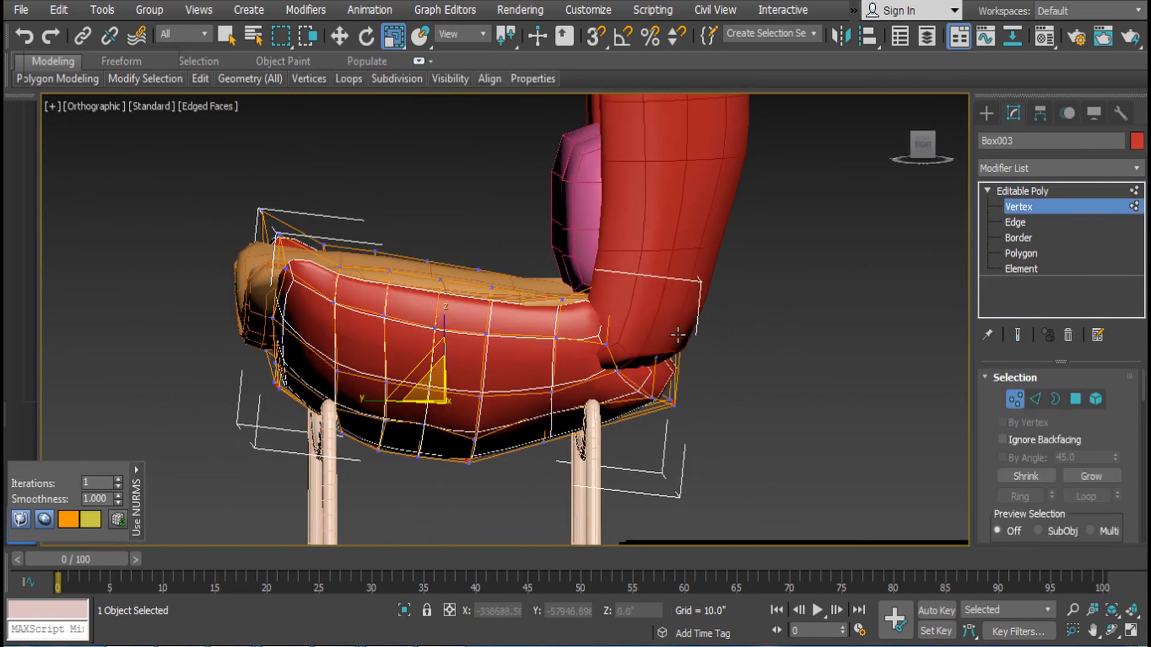
key("F3")
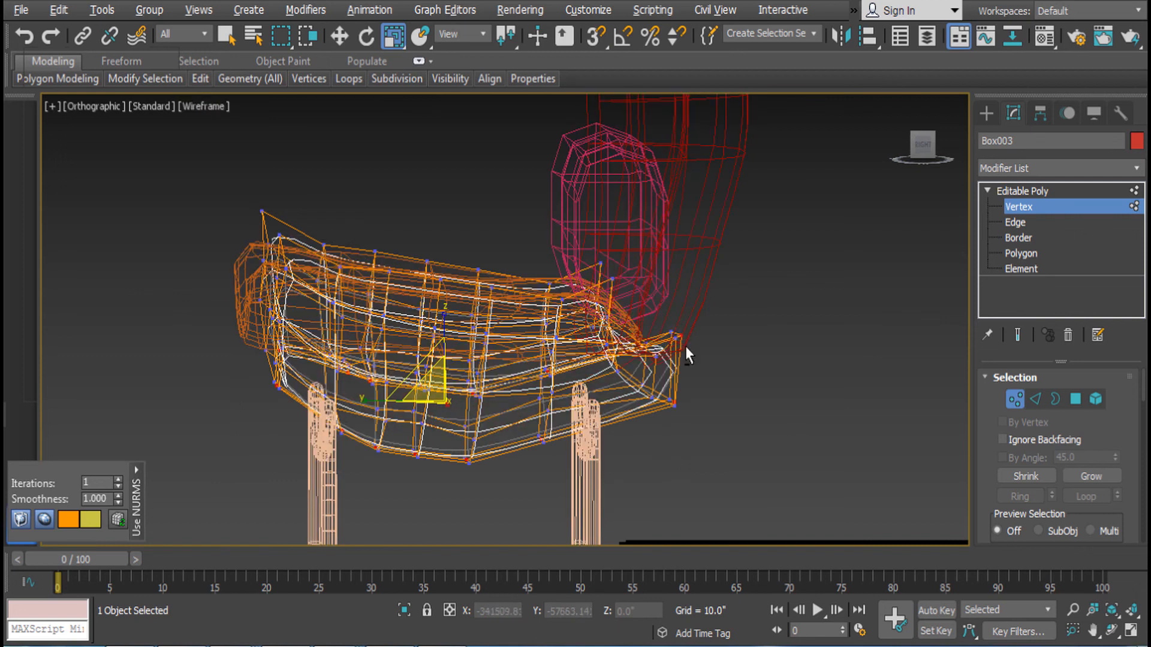
middle_click_drag(685, 346, 650, 282, "alt")
left_click_drag(649, 283, 746, 464)
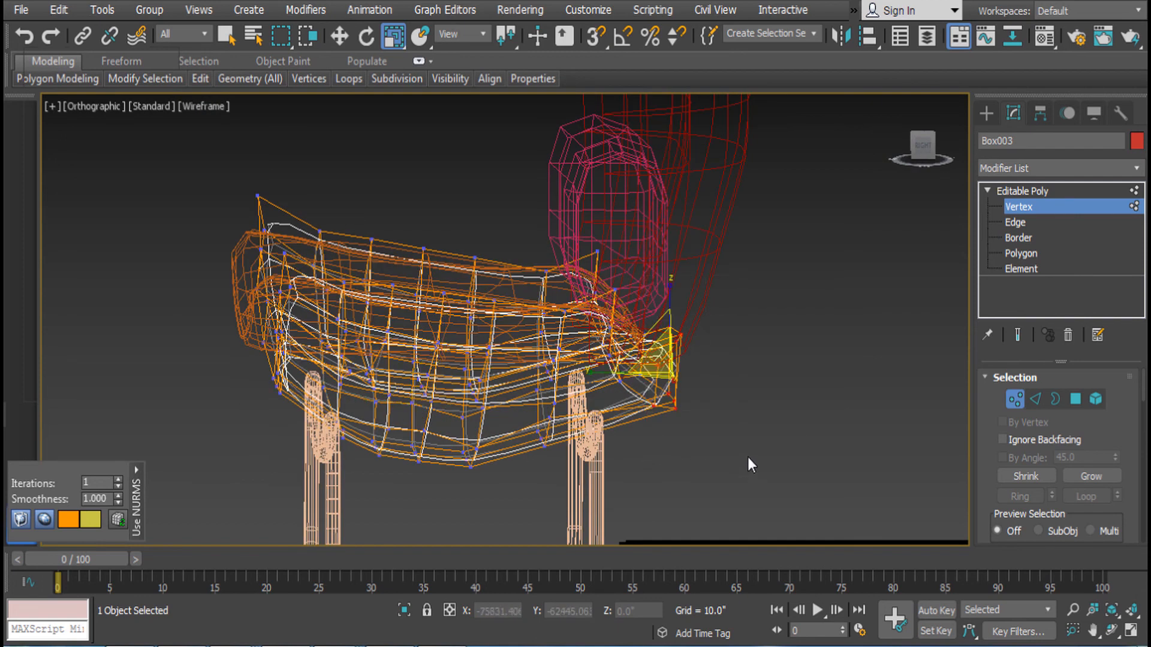
key("5")
mouse_move(752, 398)
middle_mouse_down("alt")
mouse_move(707, 375)
mouse_move(809, 437)
mouse_move(894, 440)
mouse_move(699, 300)
mouse_move(699, 288)
mouse_move(749, 258)
middle_mouse_up("alt")
key("6")
key("F3")
Raise the red backrest's lower vertices slightly where it overlaps the rear of the seat shell
left_click(300, 179)
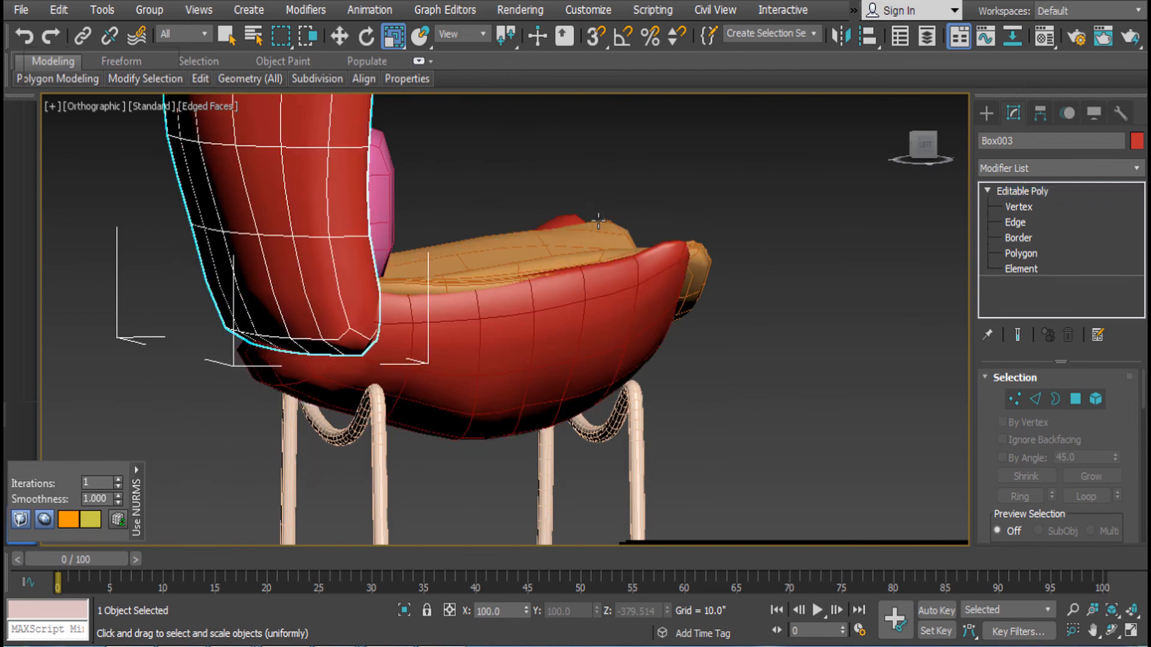
left_click(1019, 207)
middle_click_drag(393, 318, 397, 350, "alt")
left_click_drag(394, 458, 350, 352)
key("w")
left_click_drag(378, 316, 382, 292)
Reposition the backrest's bottom vertices horizontally and upward so its lower edge follows the seat shell, and finish vertex editing
middle_click_drag(437, 318, 760, 358, "alt")
left_click_drag(772, 445, 659, 326)
left_click_drag(651, 365, 681, 365)
left_click_drag(668, 326, 667, 315)
middle_click_drag(667, 315, 693, 339, "alt")
left_click_drag(449, 475, 449, 476)
left_click_drag(407, 318, 406, 300)
middle_click_drag(466, 339, 833, 313, "alt")
scroll(807, 312, "down", 5)
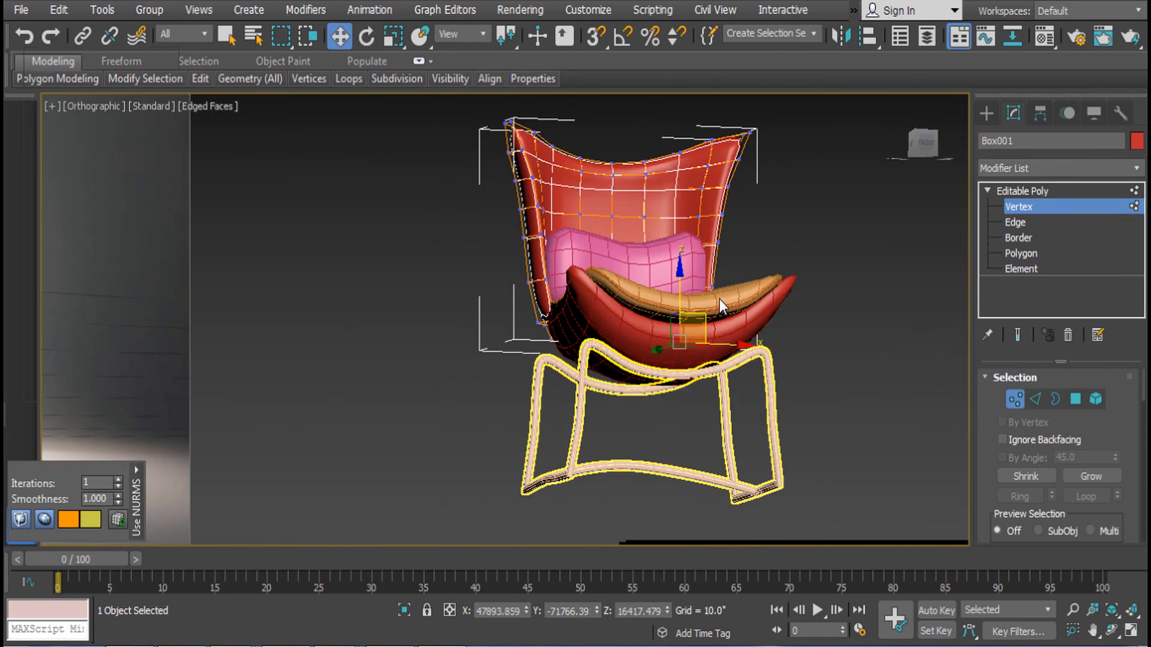
middle_click_drag(719, 300, 725, 369, "alt")
left_click(1025, 192)
left_click(778, 231)
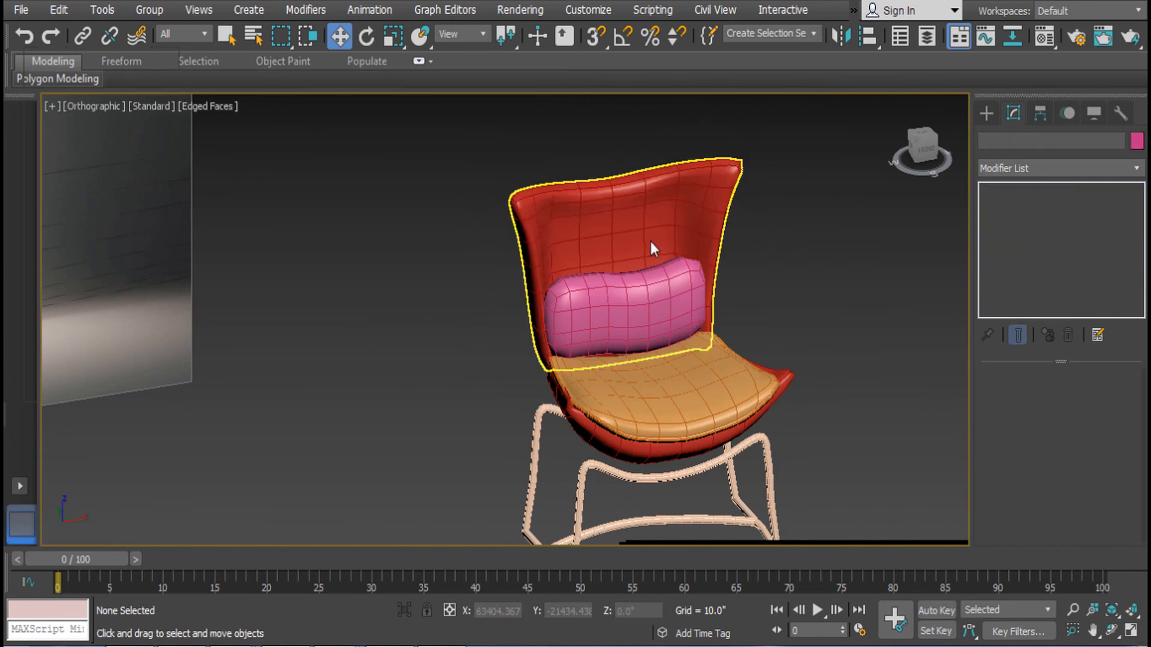
Select the metal leg frame and shift it slightly horizontally beneath the seat shell
key("F3")
key("F3")
middle_click_drag(776, 318, 308, 242)
left_click(405, 267)
left_click_drag(330, 237, 354, 235)
middle_click_drag(354, 235, 720, 252, "alt")
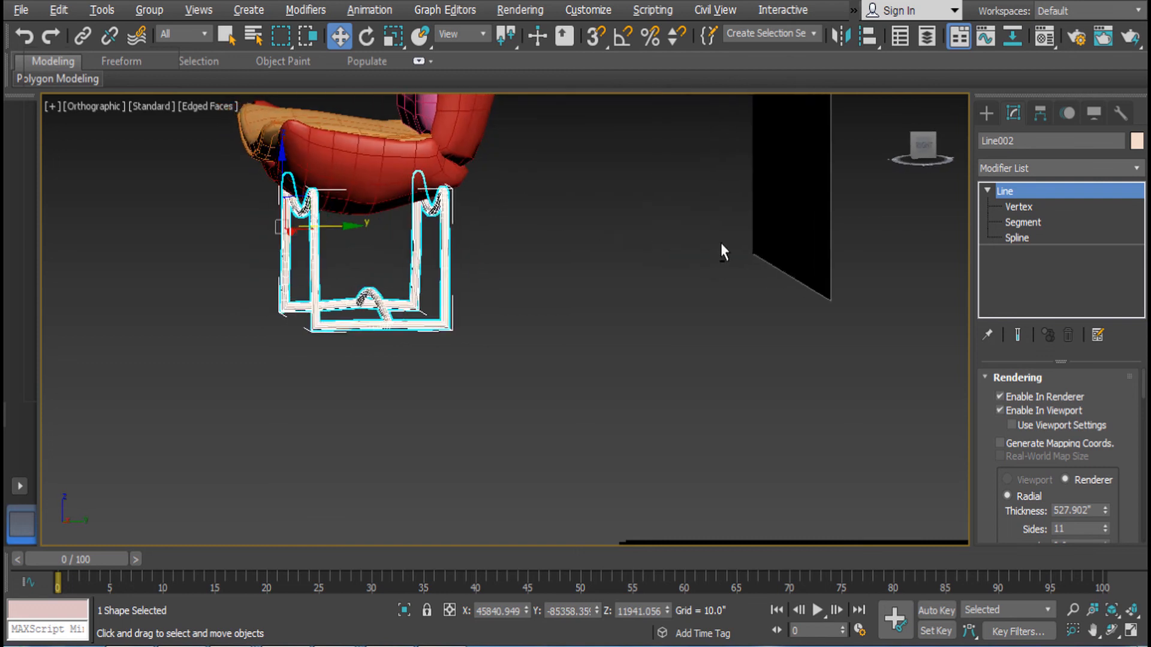
Try raising a vertex in the middle of the leg frame's upper rail, and undo that move
left_click(1041, 206)
middle_click_drag(472, 203, 400, 149, "alt")
left_click(421, 162)
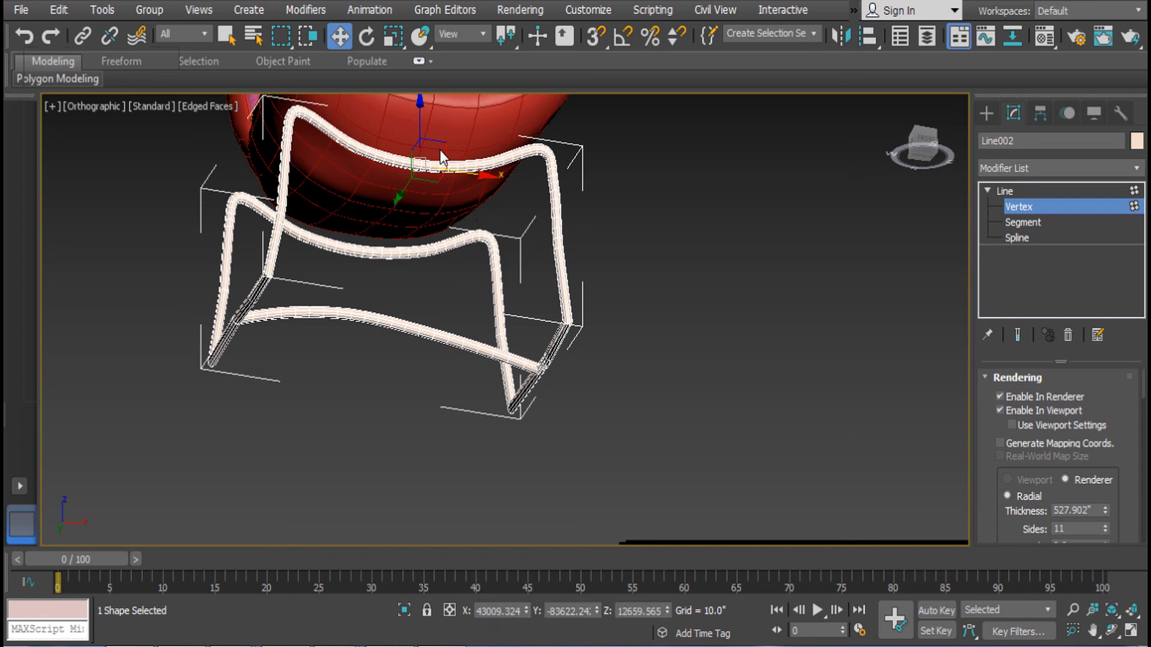
left_click_drag(420, 123, 419, 96)
middle_click_drag(419, 96, 433, 207, "alt")
key("ctrl+z")
Select vertices on the leg frame's curved upper rails and lower them slightly beneath the seat shell
middle_click_drag(473, 268, 436, 225, "alt")
left_click_drag(553, 357, 530, 252)
middle_click_drag(530, 252, 487, 279, "alt")
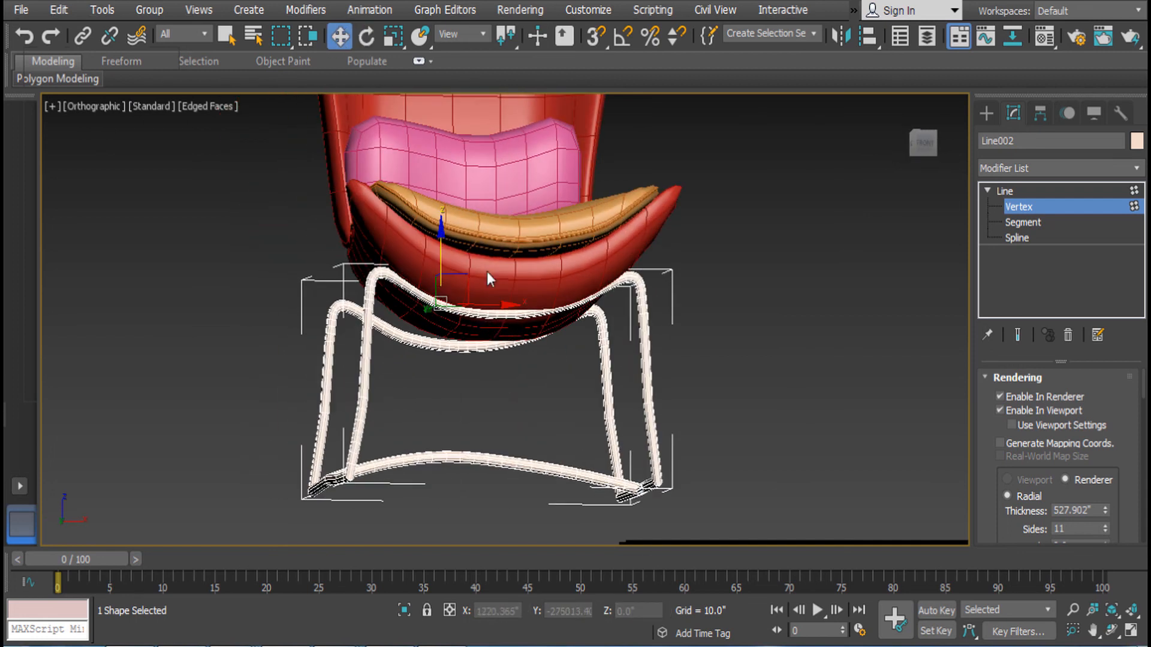
left_click_drag(442, 232, 441, 247)
Raise the top vertices of the leg frame's rear legs slightly toward the underside of the seat shell
middle_click_drag(390, 262, 475, 285, "alt")
left_click_drag(229, 247, 367, 353)
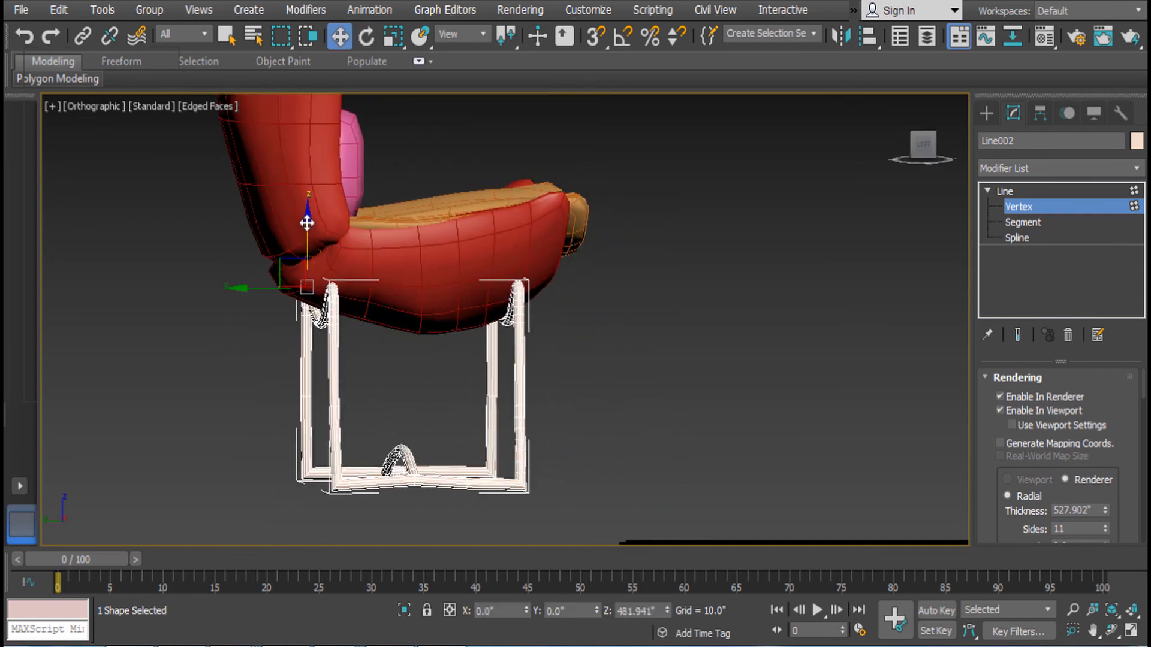
left_click_drag(305, 220, 303, 207)
middle_click_drag(304, 207, 341, 258, "alt")
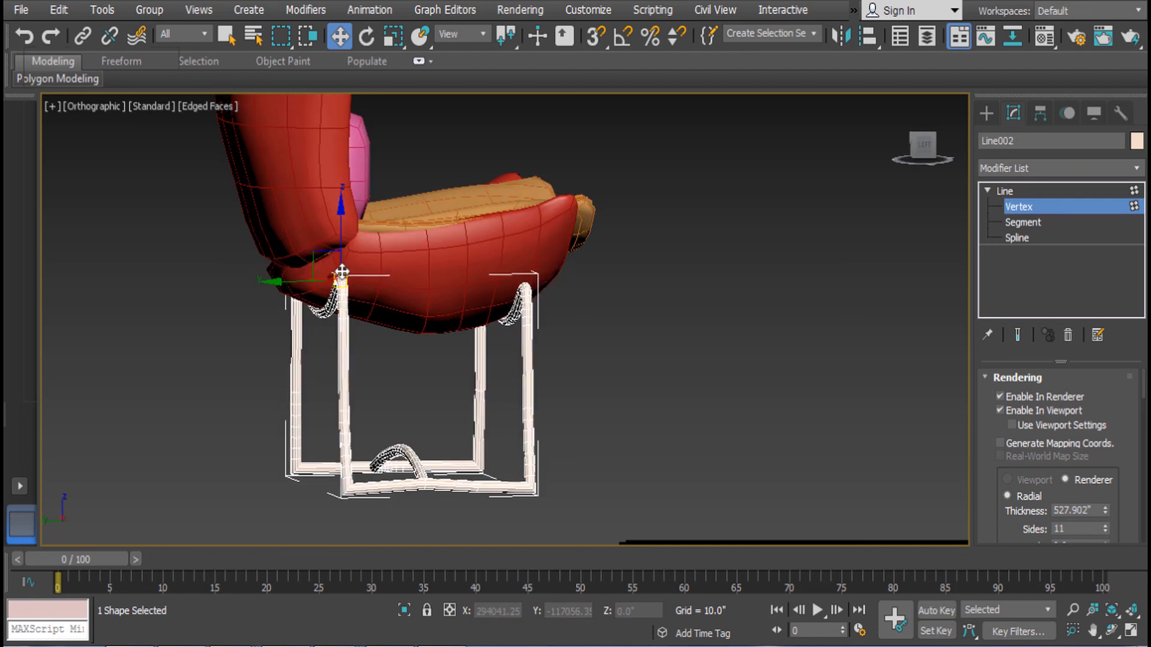
left_click_drag(236, 257, 384, 381)
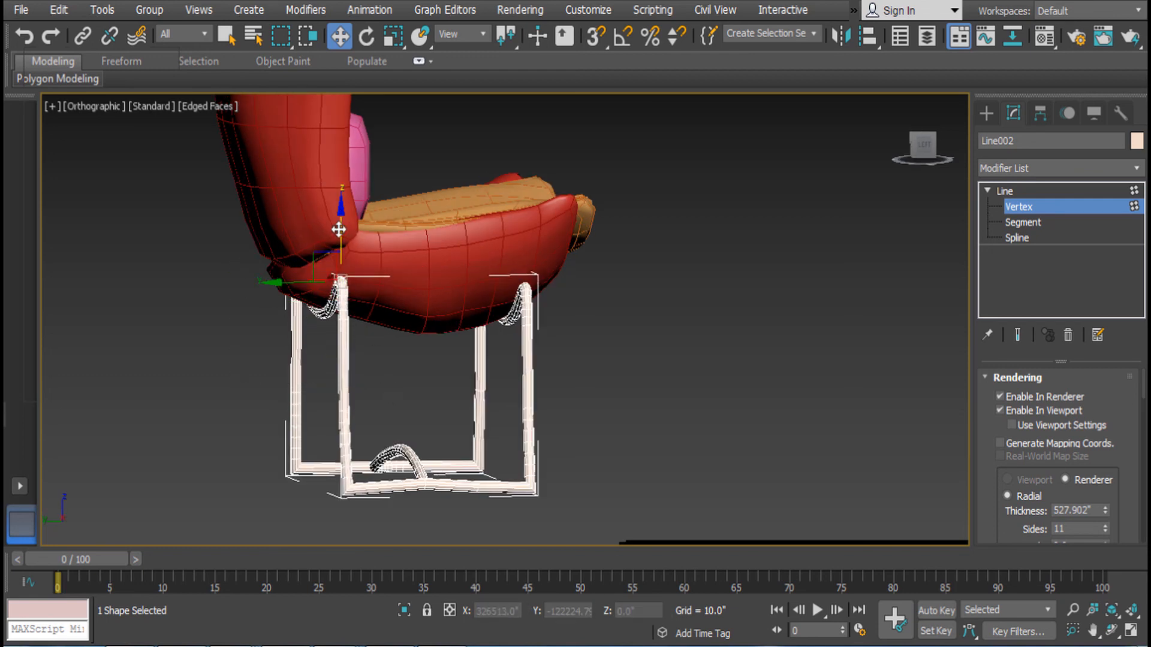
scroll(337, 230, "up", 5)
scroll(606, 243, "down", 5)
middle_click_drag(605, 243, 794, 443, "alt")
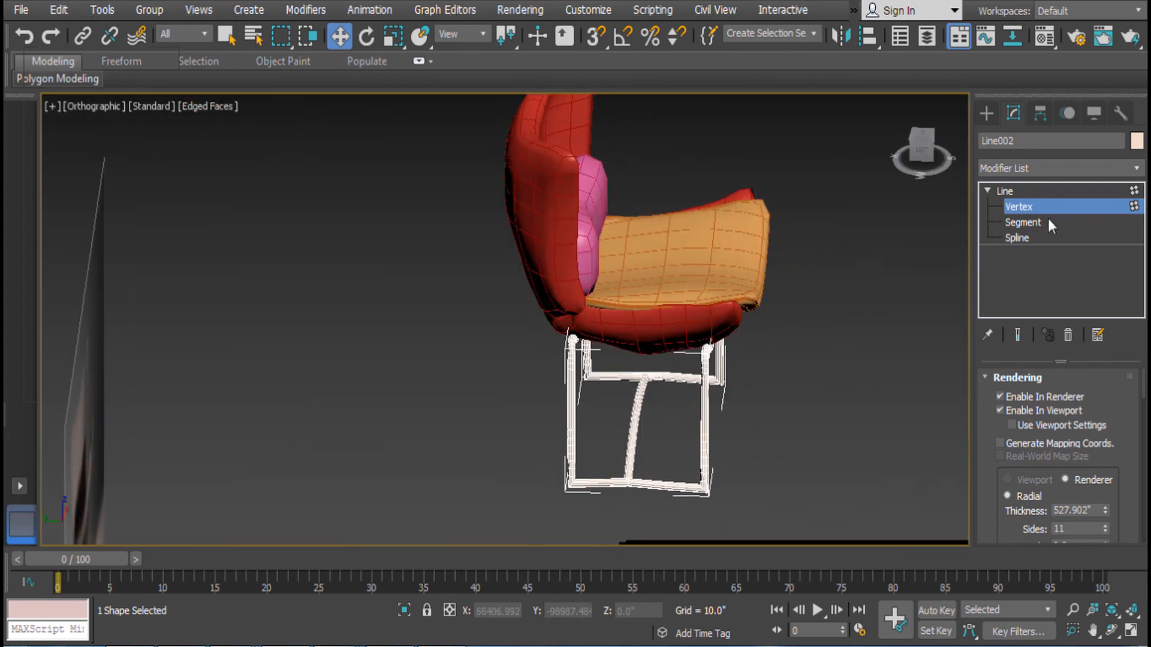
Finish editing the leg frame's vertices, deselect it and display the chair shaded without edges
left_click(1019, 190)
left_click(799, 336)
middle_click_drag(799, 336, 474, 294, "alt")
key("F3")
key("F3")
key("F4")
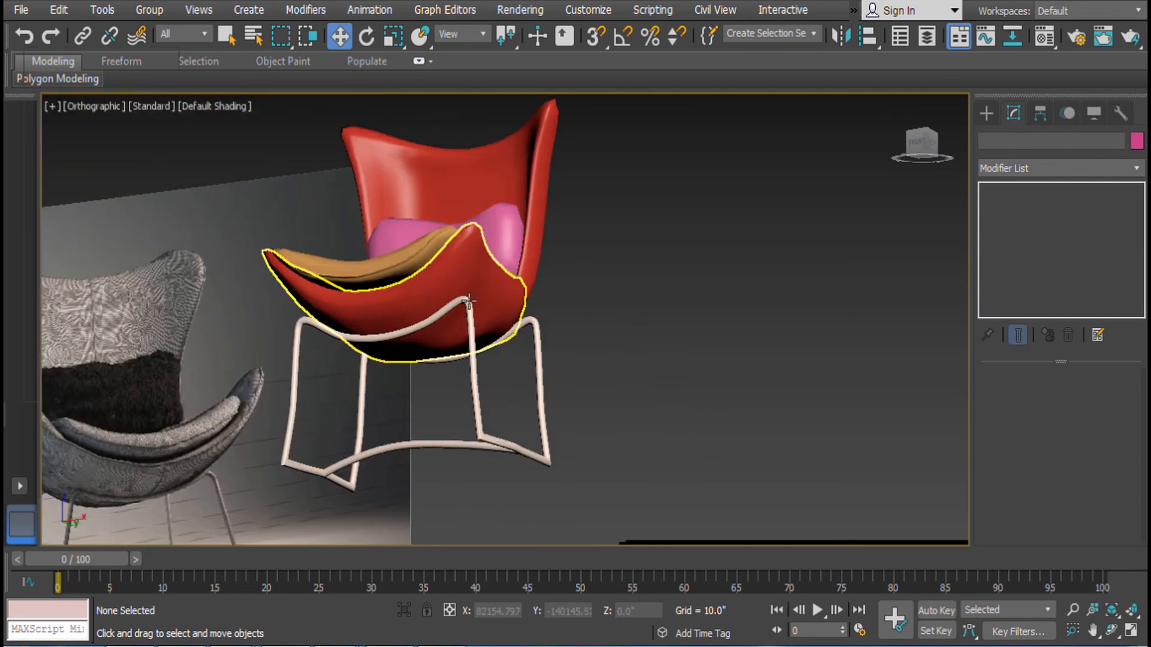
Switch to the perspective view and examine the whole chair beside the reference image
left_click(474, 294)
key("p")
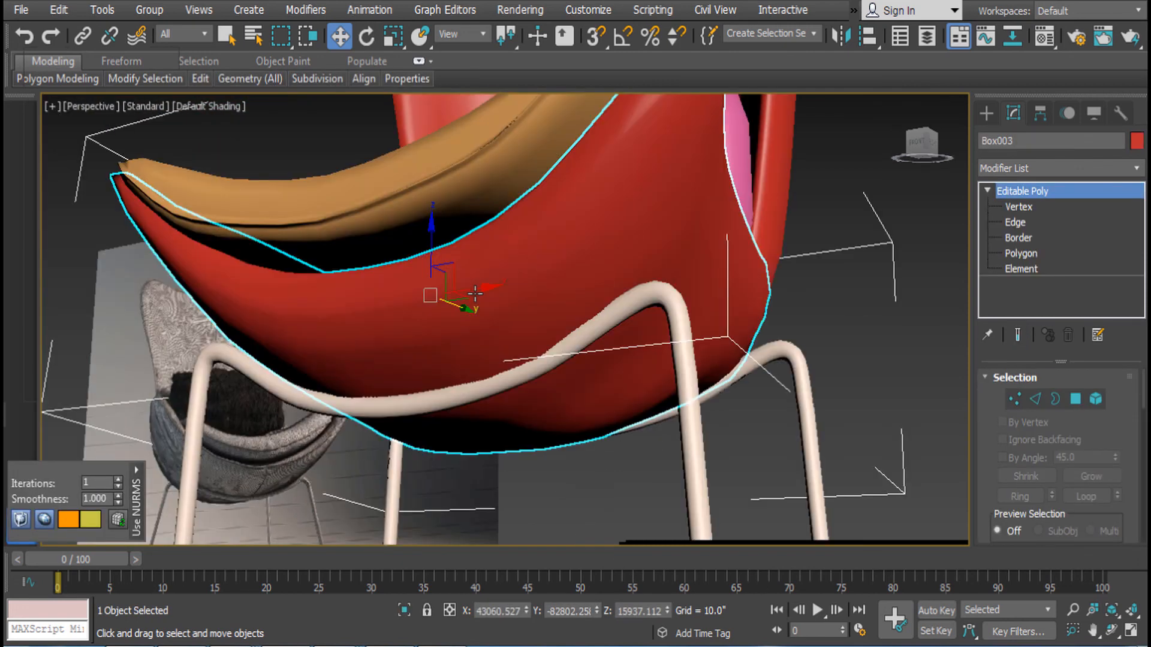
scroll(605, 389, "down", 5)
scroll(648, 408, "up", 2)
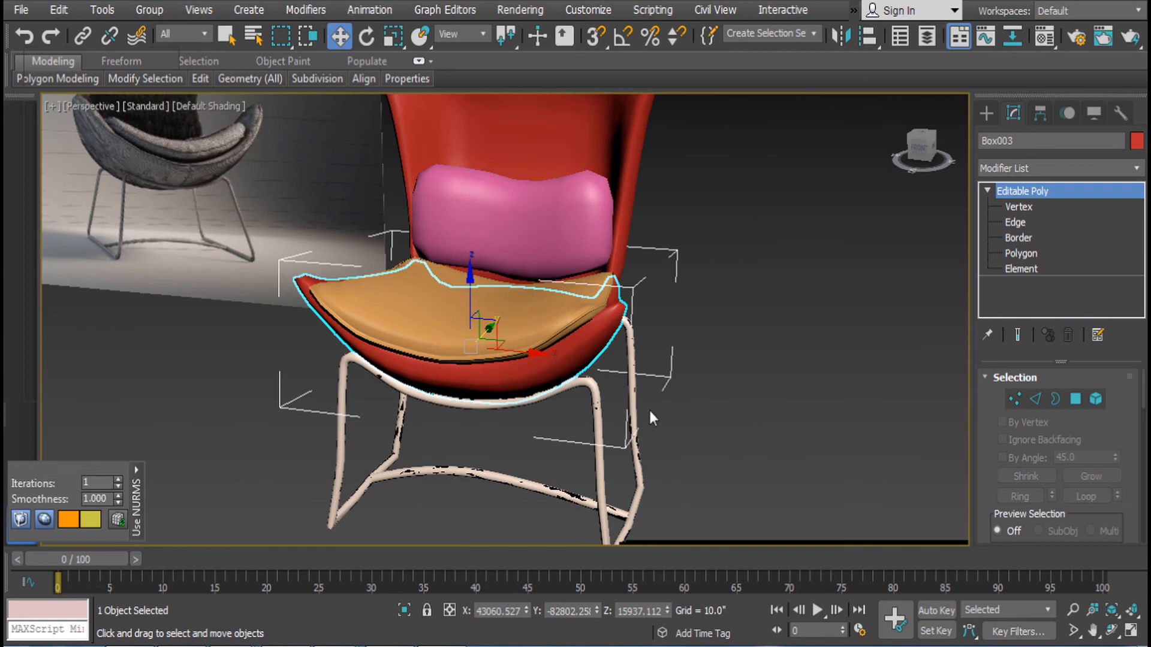
scroll(659, 389, "down", 8)
left_click(700, 364)
scroll(701, 364, "up", 10)
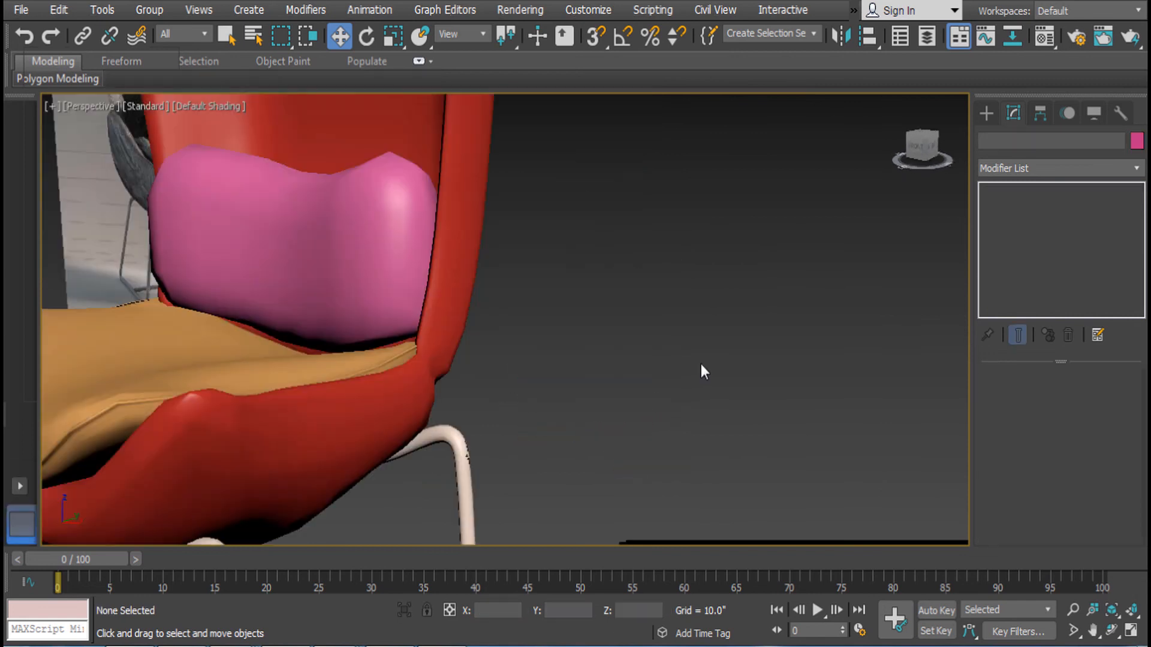
scroll(700, 364, "down", 10)
scroll(713, 387, "up", 3)
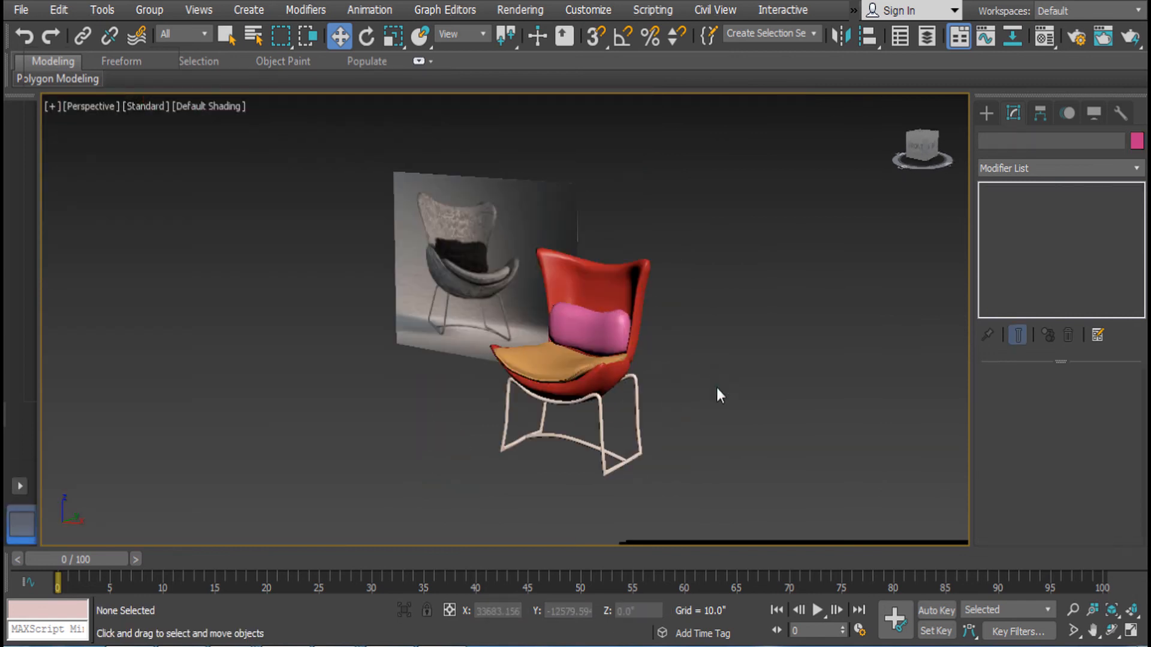
Save the scene and review the finished seat, pillow and leg frame up close in perspective
left_click(609, 334)
middle_click_drag(609, 334, 714, 357, "alt")
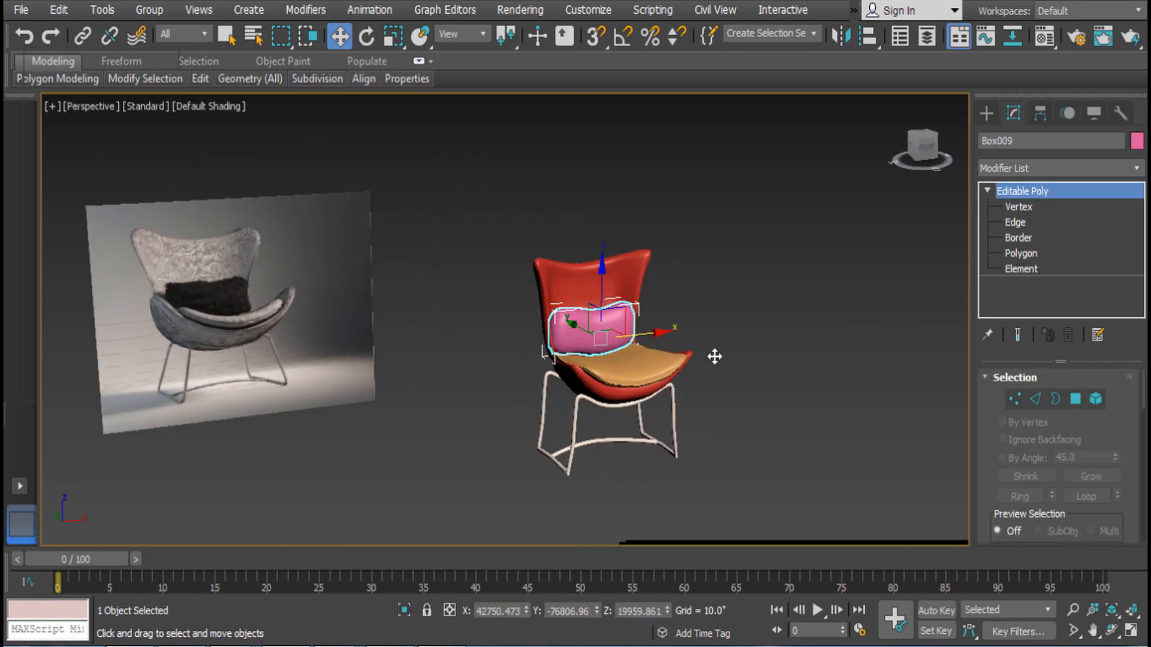
scroll(716, 359, "up", 2)
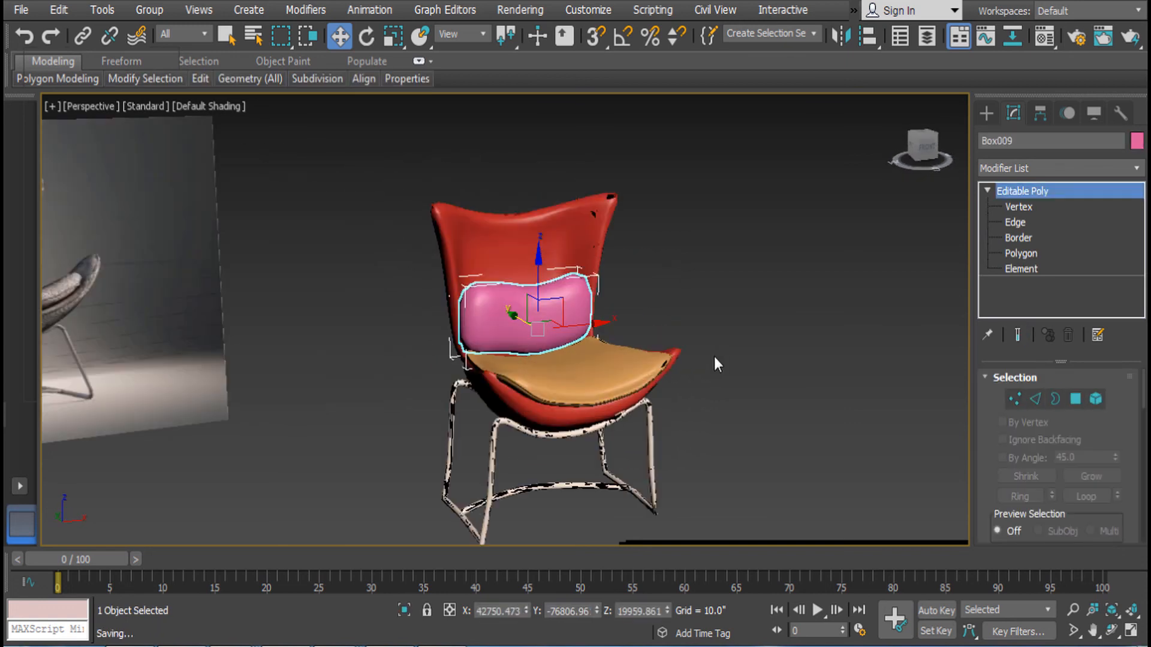
left_click(714, 357)
scroll(684, 355, "up", 6)
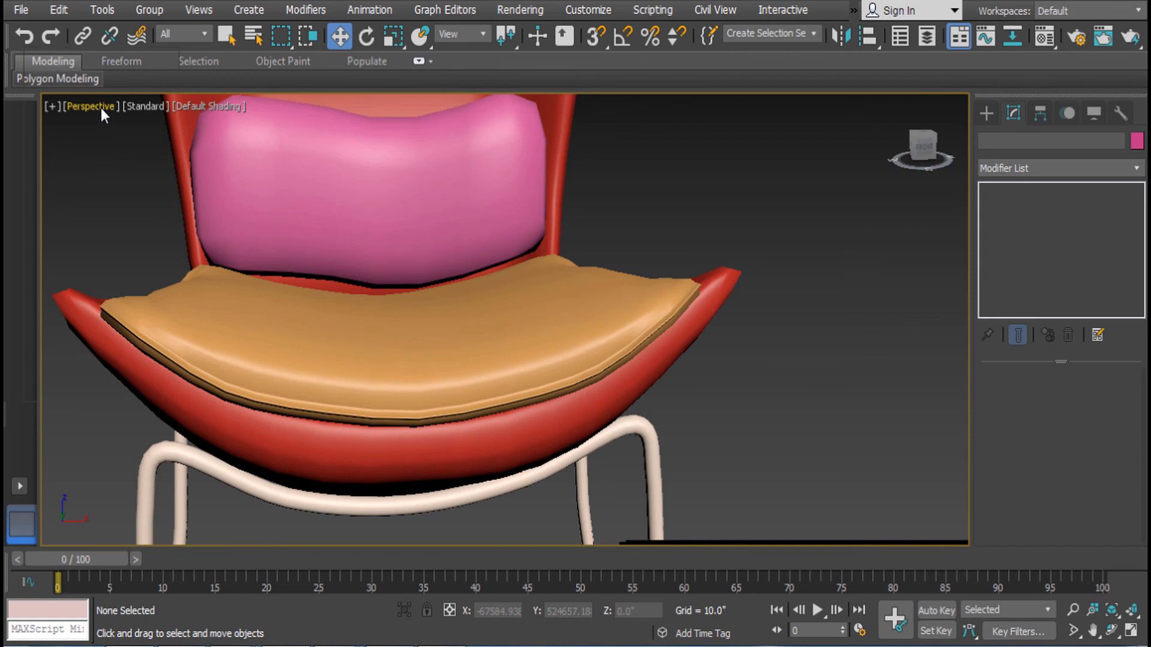
left_click(99, 107)
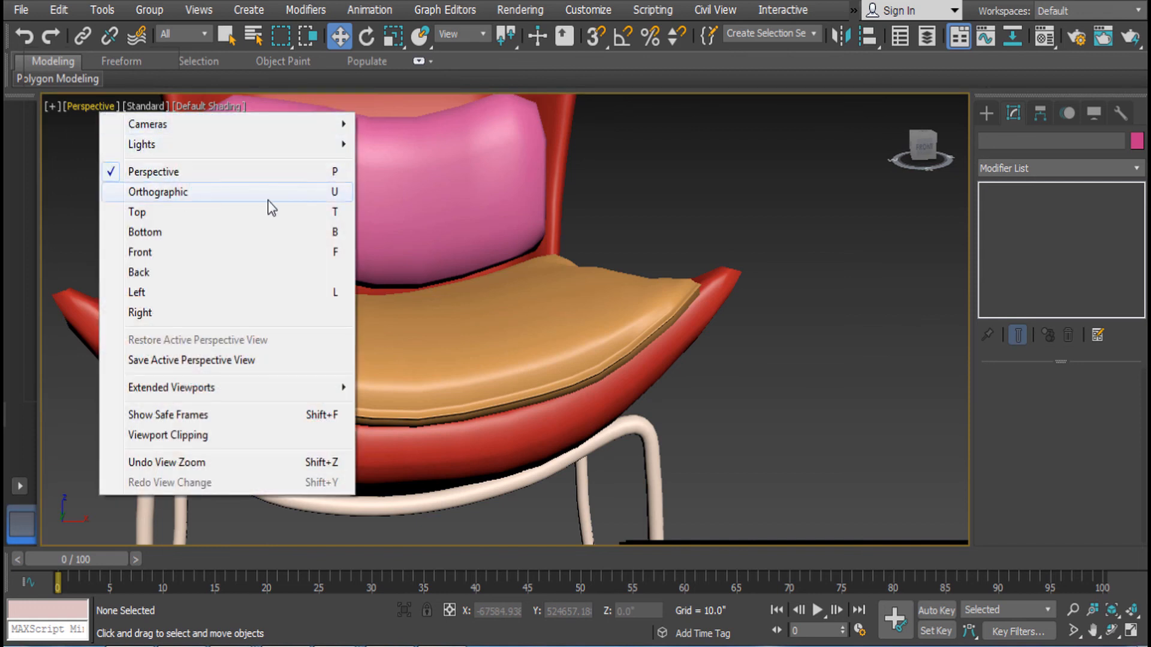
left_click(740, 213)
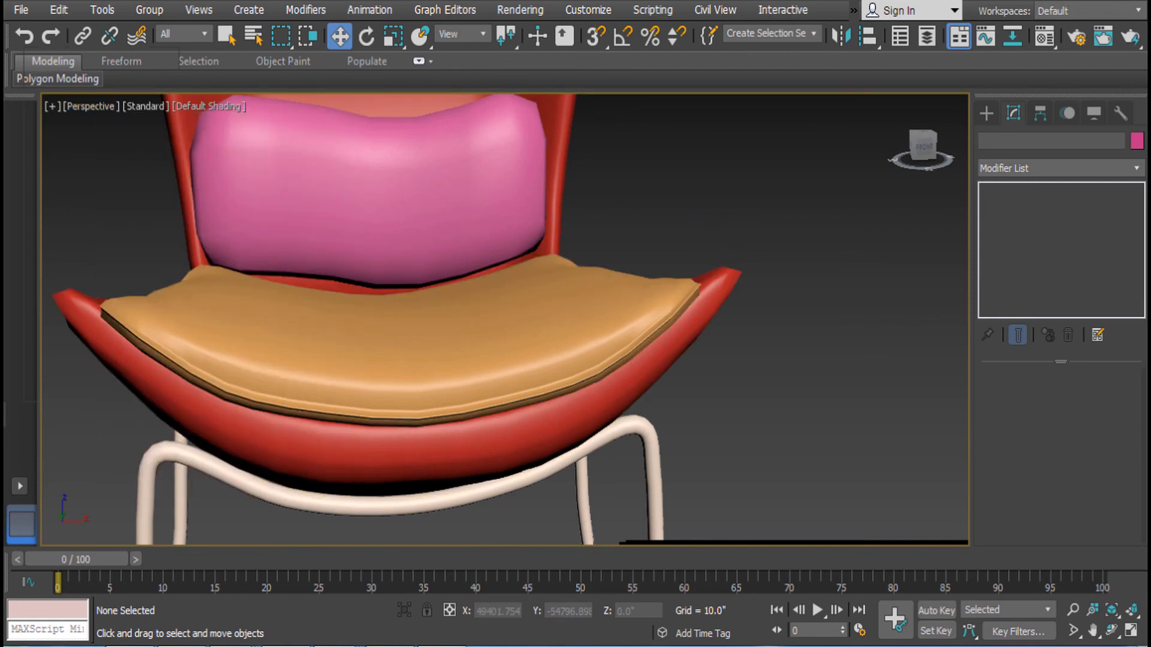